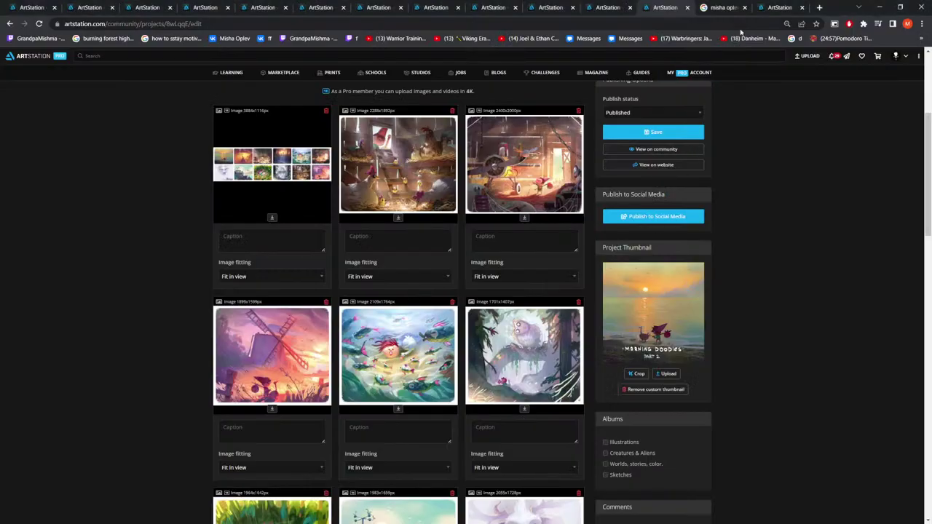
Open the account's own ArtStation profile, browse the portfolio and view the "Adventures of Olaf and Grul" artwork
{"action": "left_click", "coordinate": [778, 7]}
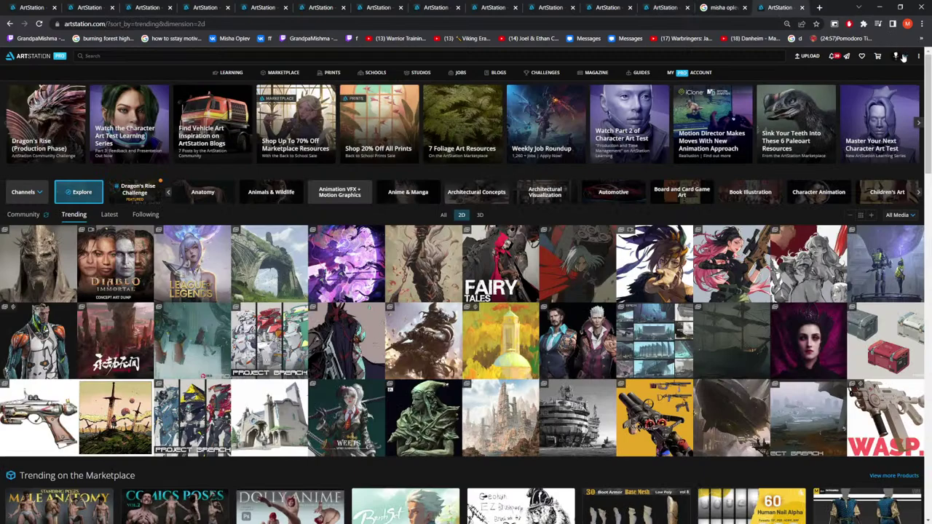
{"action": "left_click", "coordinate": [903, 57]}
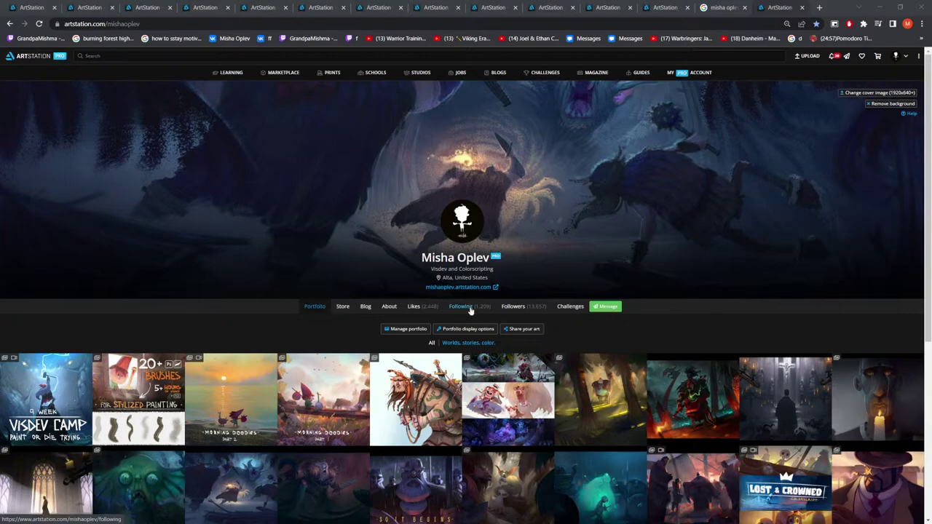
{"action": "scroll", "coordinate": [470, 309], "scroll_direction": "down", "scroll_amount": 3}
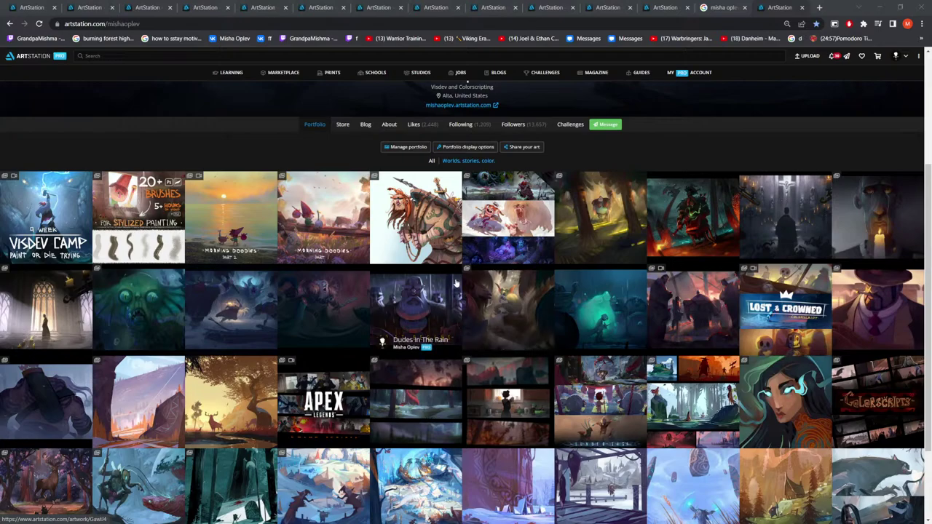
{"action": "left_click", "coordinate": [489, 259]}
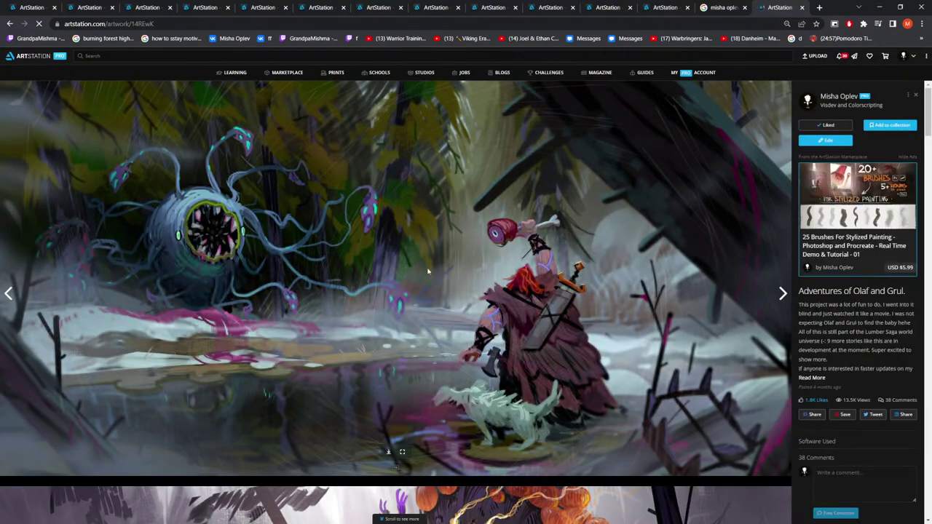
{"action": "scroll", "coordinate": [825, 322], "scroll_direction": "down", "scroll_amount": 2}
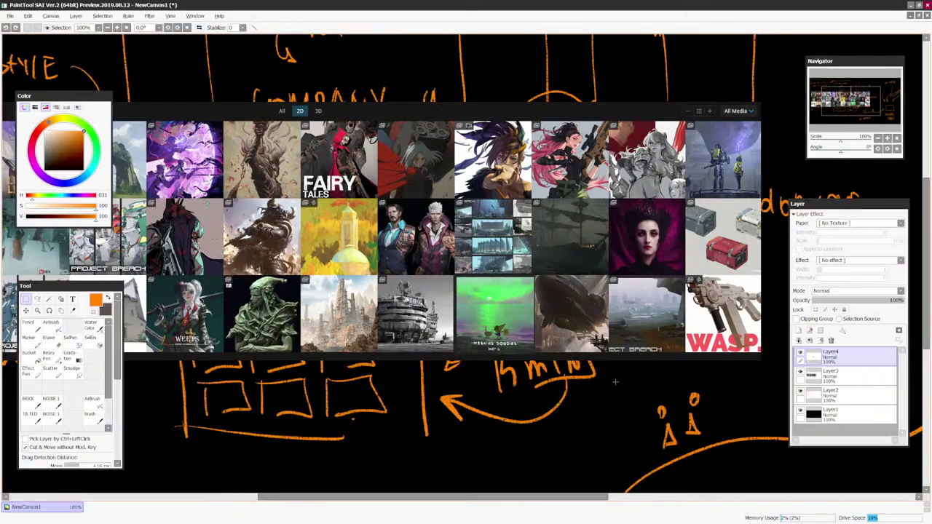
Switch to PaintTool SAI, undo the top layer above the gallery screenshot, and hide the old handwritten notes on Layer2
{"action": "scroll", "coordinate": [723, 334], "scroll_direction": "down", "scroll_amount": 2}
{"action": "mouse_move", "coordinate": [723, 334]}
{"action": "left_mouse_down"}
{"action": "mouse_move", "coordinate": [671, 371]}
{"action": "mouse_move", "coordinate": [735, 309]}
{"action": "left_mouse_up"}
{"action": "key", "text": "ctrl+z"}
{"action": "scroll", "coordinate": [674, 374], "scroll_direction": "up", "scroll_amount": 3}
{"action": "key", "text": "ctrl+z"}
{"action": "key", "text": "Page_Down"}
{"action": "key", "text": "Page_Down"}
{"action": "left_click", "coordinate": [800, 372]}
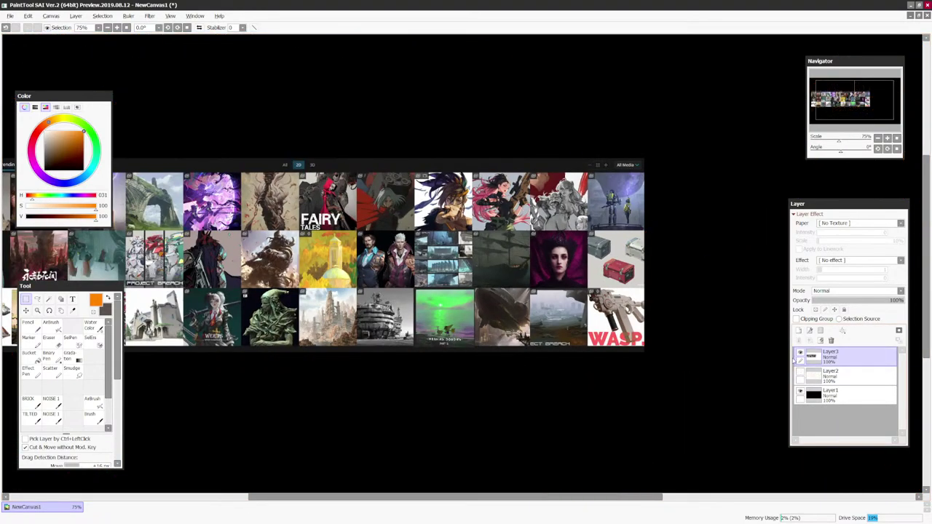
Add a new layer and draw an orange Pencil arrow curving from the green thumbnail to the empty area beside the gallery
{"action": "key", "text": "Page_Up"}
{"action": "left_click", "coordinate": [799, 331]}
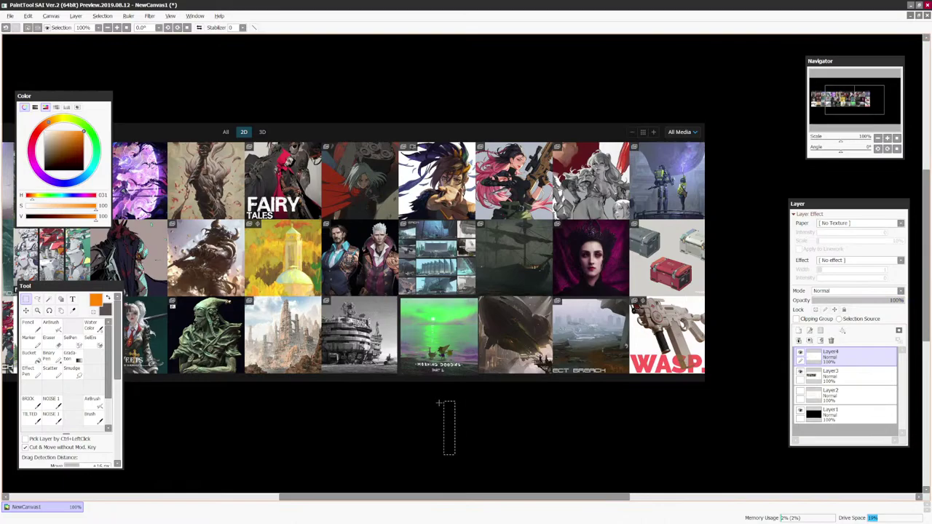
{"action": "left_click", "coordinate": [31, 324]}
{"action": "left_click", "coordinate": [78, 131]}
{"action": "left_click_drag", "start_coordinate": [473, 459], "coordinate": [450, 422]}
{"action": "key", "text": "Page_Down"}
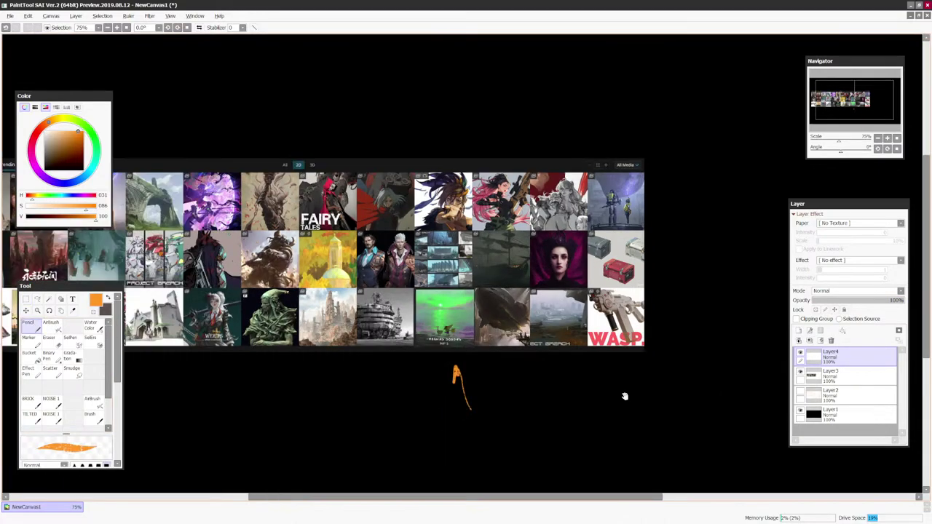
{"action": "left_click_drag", "start_coordinate": [624, 395], "coordinate": [635, 348]}
{"action": "key", "text": "ctrl+z"}
{"action": "mouse_move", "coordinate": [469, 305]}
{"action": "left_mouse_down"}
{"action": "mouse_move", "coordinate": [769, 184]}
{"action": "mouse_move", "coordinate": [653, 260]}
{"action": "left_mouse_up"}
Handwrite "15 - 20 min" in orange at the tip of the curved arrow beside the gallery
{"action": "scroll", "coordinate": [768, 191], "scroll_direction": "down", "scroll_amount": 1}
{"action": "mouse_move", "coordinate": [579, 253]}
{"action": "left_mouse_down"}
{"action": "mouse_move", "coordinate": [579, 278]}
{"action": "mouse_move", "coordinate": [594, 253]}
{"action": "left_mouse_up"}
{"action": "left_click_drag", "start_coordinate": [604, 263], "coordinate": [638, 276]}
{"action": "mouse_move", "coordinate": [647, 260]}
{"action": "left_mouse_down"}
{"action": "mouse_move", "coordinate": [676, 276]}
{"action": "mouse_move", "coordinate": [674, 256]}
{"action": "left_mouse_up"}
{"action": "left_click_drag", "start_coordinate": [682, 263], "coordinate": [688, 275]}
{"action": "left_click_drag", "start_coordinate": [571, 262], "coordinate": [579, 253]}
{"action": "mouse_move", "coordinate": [575, 276]}
{"action": "left_mouse_down"}
{"action": "mouse_move", "coordinate": [650, 283]}
{"action": "mouse_move", "coordinate": [660, 310]}
{"action": "mouse_move", "coordinate": [574, 248]}
{"action": "mouse_move", "coordinate": [580, 254]}
{"action": "left_mouse_up"}
Draw curved arrows from beneath the "15 - 20 min" note back to the three rows of the gallery
{"action": "scroll", "coordinate": [581, 275], "scroll_direction": "down", "scroll_amount": 1}
{"action": "scroll", "coordinate": [581, 275], "scroll_direction": "up", "scroll_amount": 1}
{"action": "key", "text": "Page_Down"}
{"action": "key", "text": "Page_Up"}
{"action": "mouse_move", "coordinate": [683, 291]}
{"action": "left_mouse_down"}
{"action": "mouse_move", "coordinate": [581, 299]}
{"action": "mouse_move", "coordinate": [562, 291]}
{"action": "left_mouse_up"}
{"action": "left_click_drag", "start_coordinate": [562, 291], "coordinate": [575, 285]}
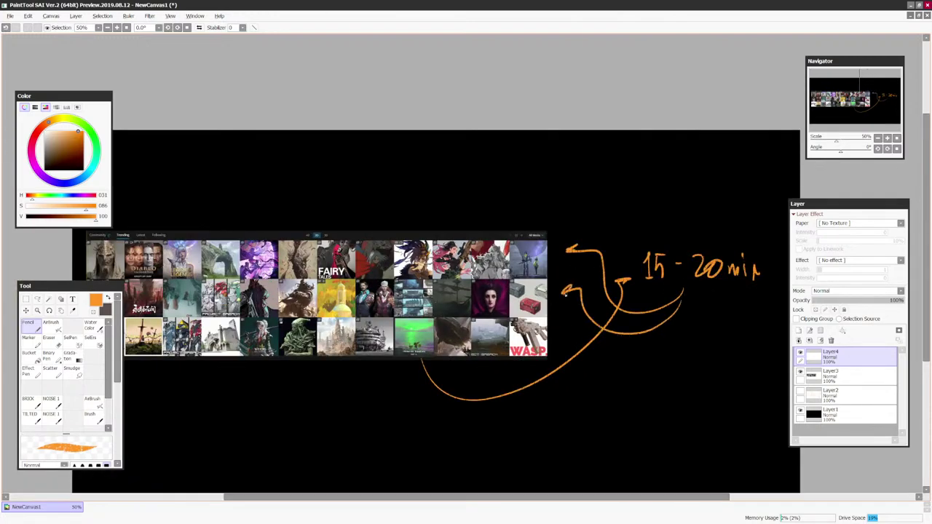
{"action": "mouse_move", "coordinate": [677, 318]}
{"action": "left_mouse_down"}
{"action": "mouse_move", "coordinate": [578, 342]}
{"action": "mouse_move", "coordinate": [562, 332]}
{"action": "left_mouse_up"}
{"action": "left_click_drag", "start_coordinate": [562, 332], "coordinate": [573, 326]}
Below "15 - 20 min", draw a small person symbol and write "- 1-5" and "0.5" next to it
{"action": "scroll", "coordinate": [568, 337], "scroll_direction": "down", "scroll_amount": 2}
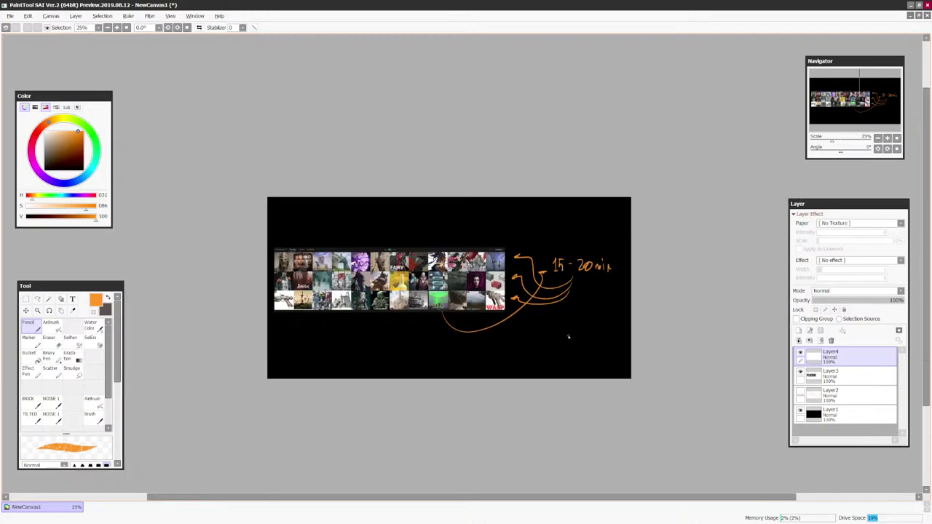
{"action": "scroll", "coordinate": [568, 336], "scroll_direction": "up", "scroll_amount": 1}
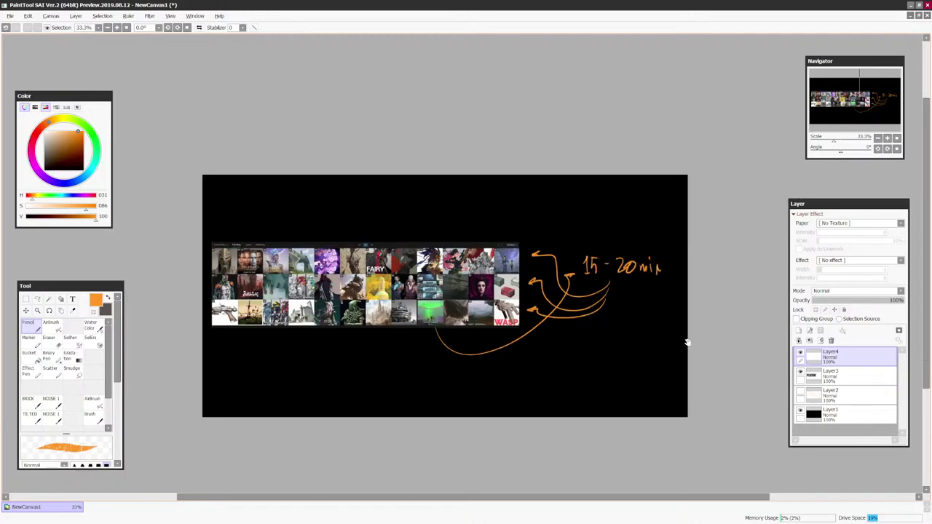
{"action": "left_click_drag", "start_coordinate": [687, 349], "coordinate": [666, 347]}
{"action": "scroll", "coordinate": [629, 343], "scroll_direction": "up", "scroll_amount": 1}
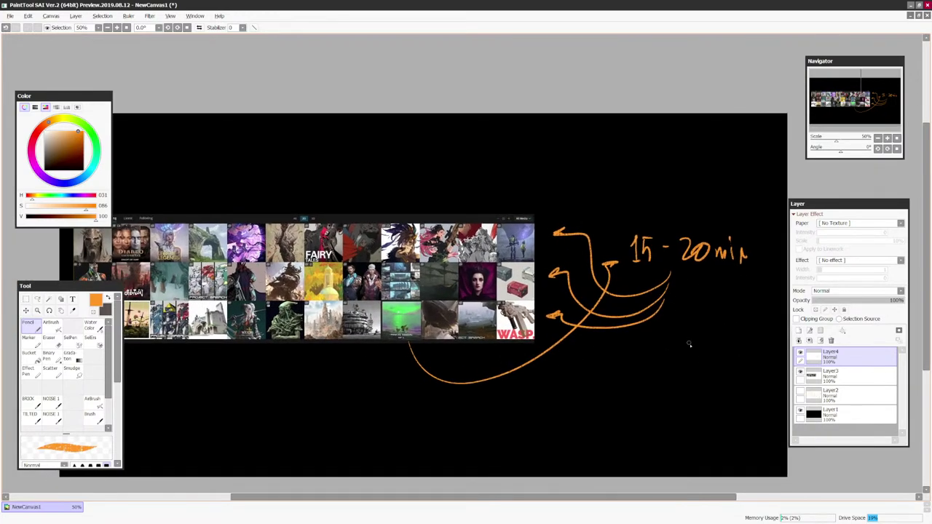
{"action": "scroll", "coordinate": [516, 380], "scroll_direction": "up", "scroll_amount": 2}
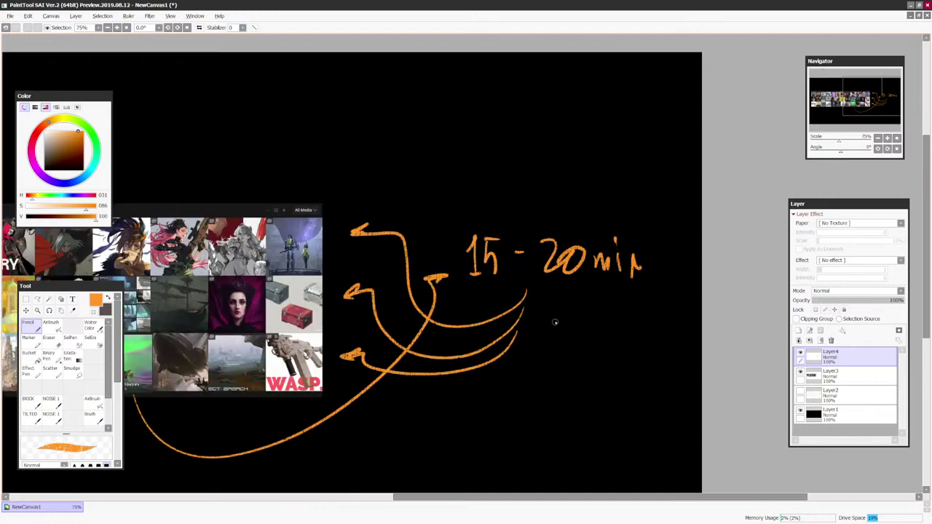
{"action": "mouse_move", "coordinate": [554, 324]}
{"action": "left_mouse_down"}
{"action": "mouse_move", "coordinate": [557, 308]}
{"action": "mouse_move", "coordinate": [562, 324]}
{"action": "mouse_move", "coordinate": [553, 323]}
{"action": "left_mouse_up"}
{"action": "left_click_drag", "start_coordinate": [552, 297], "coordinate": [554, 301]}
{"action": "left_click", "coordinate": [556, 299]}
{"action": "scroll", "coordinate": [614, 344], "scroll_direction": "up", "scroll_amount": 1}
{"action": "mouse_move", "coordinate": [551, 356]}
{"action": "left_mouse_down"}
{"action": "mouse_move", "coordinate": [580, 368]}
{"action": "mouse_move", "coordinate": [597, 356]}
{"action": "mouse_move", "coordinate": [611, 370]}
{"action": "mouse_move", "coordinate": [620, 345]}
{"action": "left_mouse_up"}
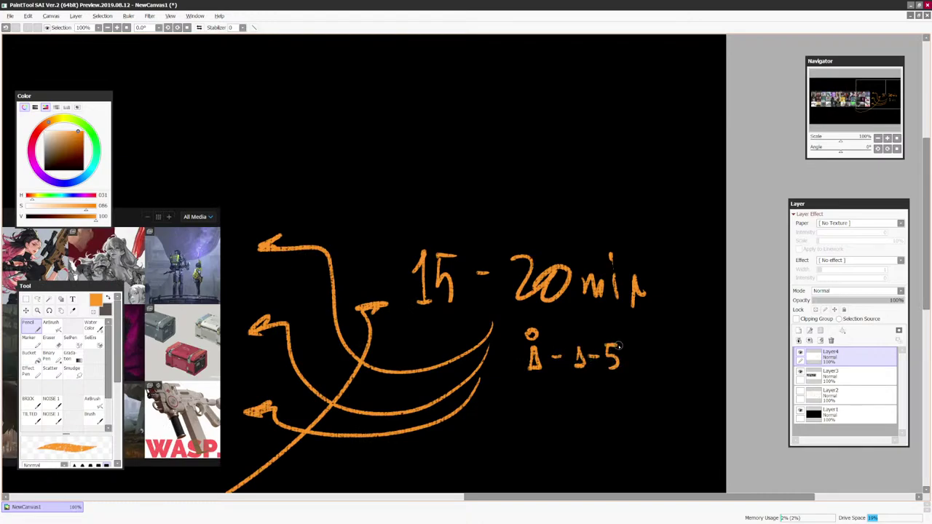
{"action": "mouse_move", "coordinate": [663, 345]}
{"action": "left_mouse_down"}
{"action": "mouse_move", "coordinate": [685, 369]}
{"action": "mouse_move", "coordinate": [696, 338]}
{"action": "left_mouse_up"}
{"action": "left_click", "coordinate": [674, 361]}
Add a second row under the first person symbol with another figure, "100-300" and the value "1"
{"action": "scroll", "coordinate": [690, 291], "scroll_direction": "down", "scroll_amount": 2}
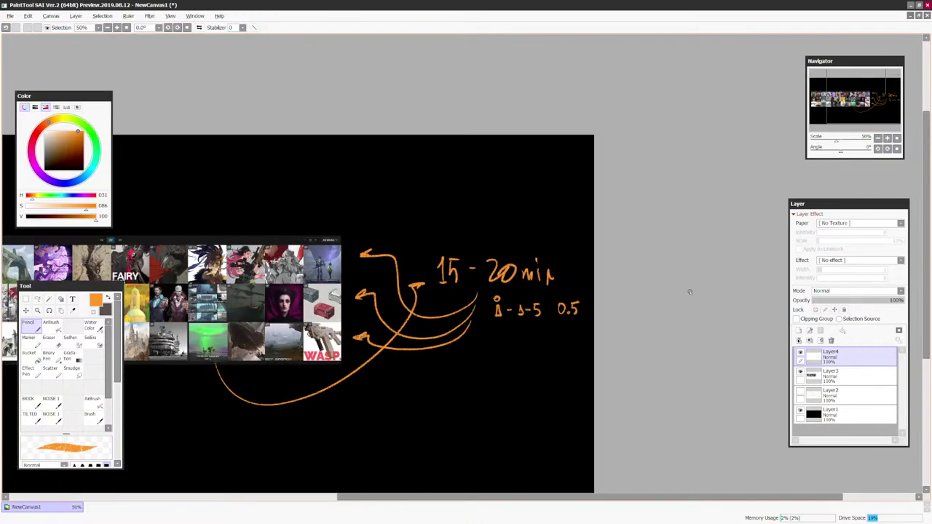
{"action": "scroll", "coordinate": [690, 292], "scroll_direction": "up", "scroll_amount": 1}
{"action": "left_click_drag", "start_coordinate": [510, 393], "coordinate": [519, 392]}
{"action": "mouse_move", "coordinate": [512, 360]}
{"action": "left_mouse_down"}
{"action": "mouse_move", "coordinate": [549, 393]}
{"action": "mouse_move", "coordinate": [559, 380]}
{"action": "left_mouse_up"}
{"action": "left_click_drag", "start_coordinate": [572, 380], "coordinate": [571, 380]}
{"action": "mouse_move", "coordinate": [581, 376]}
{"action": "left_mouse_down"}
{"action": "mouse_move", "coordinate": [588, 390]}
{"action": "mouse_move", "coordinate": [603, 379]}
{"action": "left_mouse_up"}
{"action": "mouse_move", "coordinate": [613, 379]}
{"action": "left_mouse_down"}
{"action": "mouse_move", "coordinate": [637, 375]}
{"action": "mouse_move", "coordinate": [637, 390]}
{"action": "left_mouse_up"}
{"action": "mouse_move", "coordinate": [633, 390]}
{"action": "left_mouse_down"}
{"action": "mouse_move", "coordinate": [641, 389]}
{"action": "mouse_move", "coordinate": [605, 374]}
{"action": "mouse_move", "coordinate": [619, 357]}
{"action": "left_mouse_up"}
Add a third row with a person symbol, "5000+" and the value "3"
{"action": "key", "text": "Page_Down"}
{"action": "left_click_drag", "start_coordinate": [507, 367], "coordinate": [507, 368]}
{"action": "left_click_drag", "start_coordinate": [508, 346], "coordinate": [511, 345]}
{"action": "key", "text": "Page_Up"}
{"action": "left_click_drag", "start_coordinate": [546, 405], "coordinate": [619, 405]}
{"action": "mouse_move", "coordinate": [616, 403]}
{"action": "left_mouse_down"}
{"action": "mouse_move", "coordinate": [626, 403]}
{"action": "mouse_move", "coordinate": [622, 410]}
{"action": "left_mouse_up"}
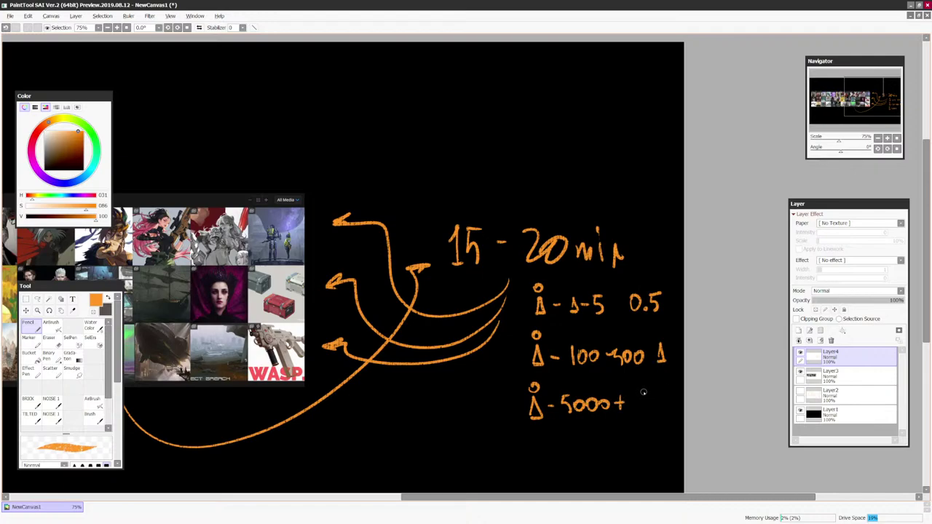
{"action": "left_click_drag", "start_coordinate": [641, 392], "coordinate": [644, 411]}
{"action": "scroll", "coordinate": [647, 407], "scroll_direction": "down", "scroll_amount": 4}
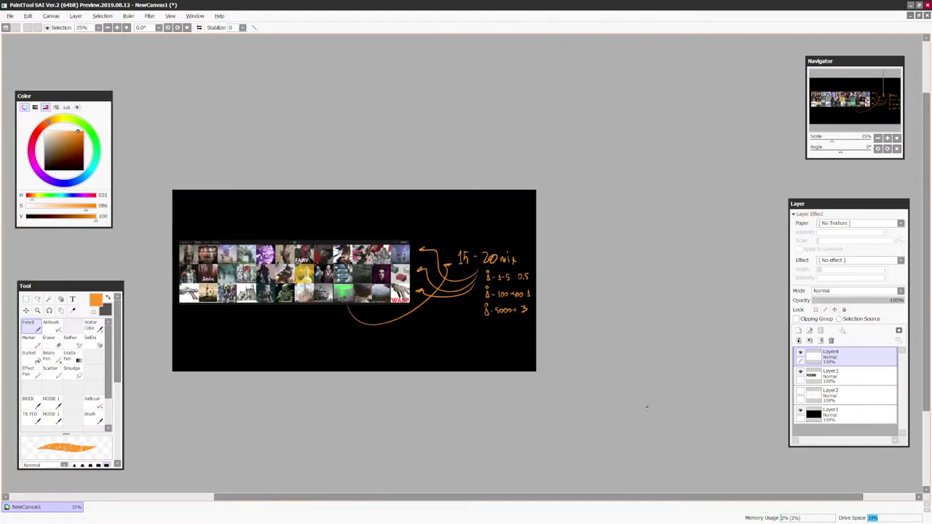
{"action": "scroll", "coordinate": [645, 406], "scroll_direction": "up", "scroll_amount": 1}
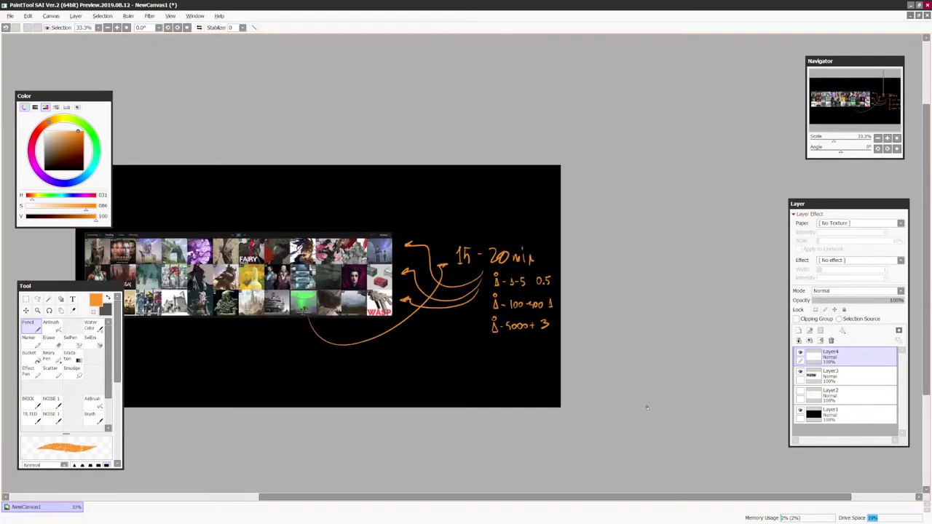
{"action": "scroll", "coordinate": [681, 354], "scroll_direction": "up", "scroll_amount": 1}
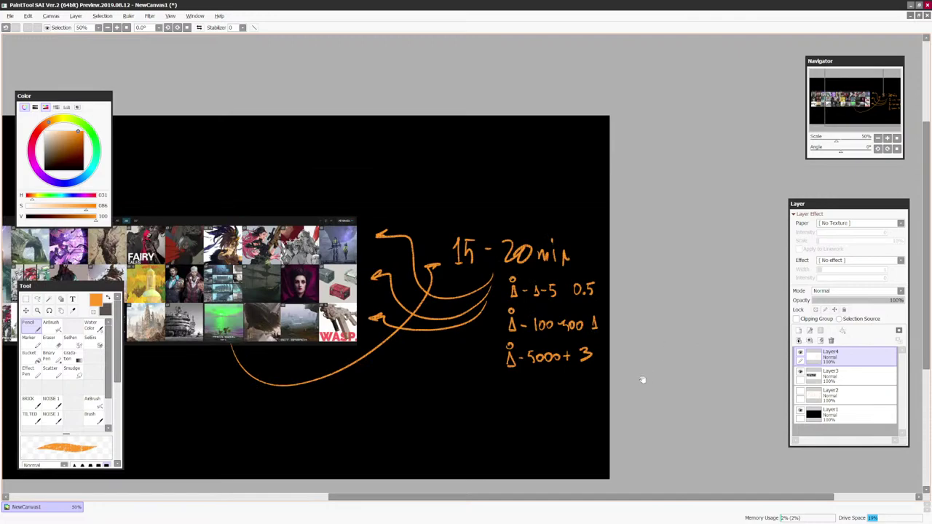
{"action": "left_click_drag", "start_coordinate": [640, 390], "coordinate": [650, 397]}
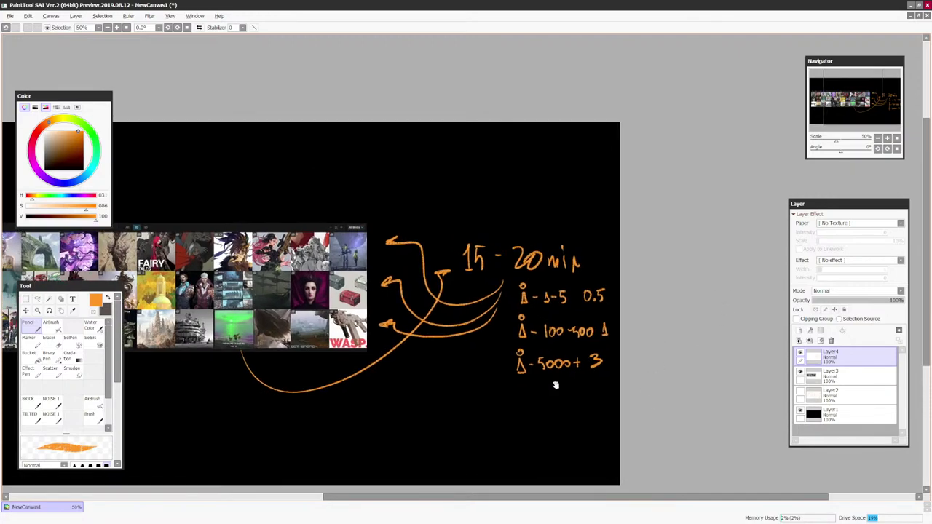
{"action": "scroll", "coordinate": [727, 241], "scroll_direction": "up", "scroll_amount": 1}
{"action": "left_click_drag", "start_coordinate": [698, 230], "coordinate": [412, 206]}
{"action": "scroll", "coordinate": [434, 192], "scroll_direction": "down", "scroll_amount": 2}
{"action": "mouse_move", "coordinate": [435, 166]}
{"action": "left_mouse_down"}
{"action": "mouse_move", "coordinate": [438, 206]}
{"action": "mouse_move", "coordinate": [459, 241]}
{"action": "mouse_move", "coordinate": [471, 235]}
{"action": "left_mouse_up"}
{"action": "scroll", "coordinate": [538, 340], "scroll_direction": "up", "scroll_amount": 2}
{"action": "scroll", "coordinate": [485, 232], "scroll_direction": "down", "scroll_amount": 1}
{"action": "left_click_drag", "start_coordinate": [483, 221], "coordinate": [482, 233]}
{"action": "scroll", "coordinate": [487, 218], "scroll_direction": "up", "scroll_amount": 1}
{"action": "mouse_move", "coordinate": [483, 216]}
{"action": "left_mouse_down"}
{"action": "mouse_move", "coordinate": [568, 279]}
{"action": "mouse_move", "coordinate": [559, 338]}
{"action": "left_mouse_up"}
{"action": "mouse_move", "coordinate": [548, 310]}
{"action": "left_mouse_down"}
{"action": "mouse_move", "coordinate": [557, 337]}
{"action": "mouse_move", "coordinate": [570, 313]}
{"action": "left_mouse_up"}
{"action": "key", "text": "ctrl+z"}
{"action": "key", "text": "ctrl+z"}
{"action": "key", "text": "ctrl+z"}
{"action": "key", "text": "ctrl+z"}
{"action": "key", "text": "ctrl+z"}
{"action": "key", "text": "ctrl+z"}
{"action": "key", "text": "ctrl+z"}
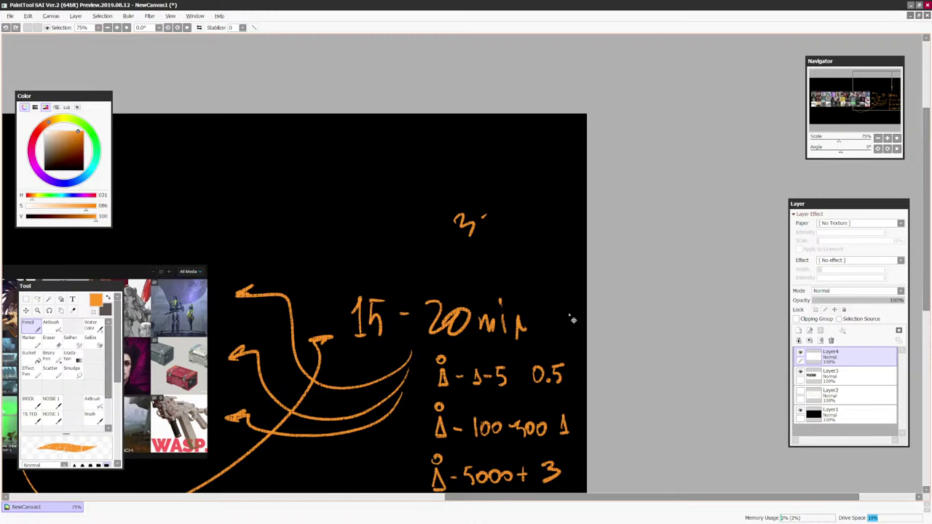
Handwrite "1-2 min" above the "15 - 20 min" note and underline it
{"action": "scroll", "coordinate": [583, 313], "scroll_direction": "down", "scroll_amount": 2}
{"action": "scroll", "coordinate": [609, 301], "scroll_direction": "up", "scroll_amount": 1}
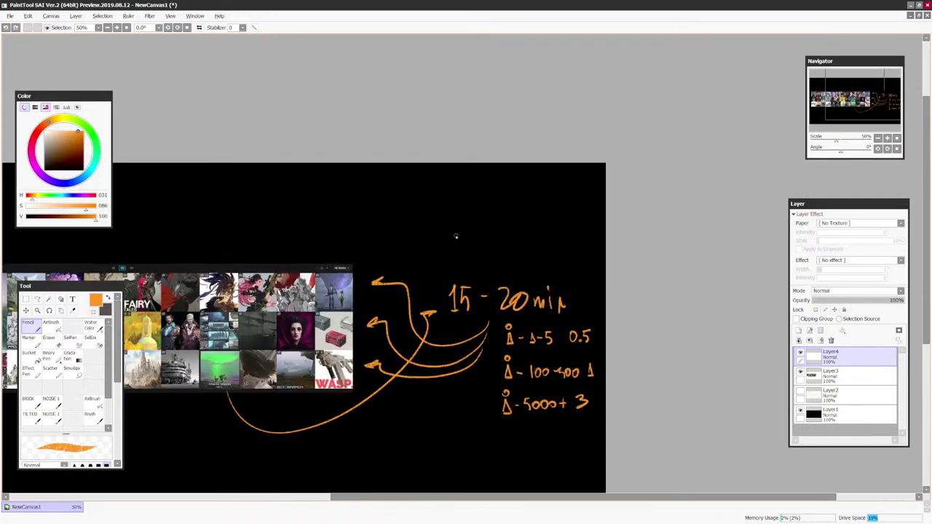
{"action": "mouse_move", "coordinate": [458, 239]}
{"action": "left_mouse_down"}
{"action": "mouse_move", "coordinate": [460, 253]}
{"action": "mouse_move", "coordinate": [473, 245]}
{"action": "left_mouse_up"}
{"action": "mouse_move", "coordinate": [475, 239]}
{"action": "left_mouse_down"}
{"action": "mouse_move", "coordinate": [483, 248]}
{"action": "mouse_move", "coordinate": [505, 245]}
{"action": "mouse_move", "coordinate": [514, 230]}
{"action": "mouse_move", "coordinate": [517, 239]}
{"action": "left_mouse_up"}
{"action": "left_click_drag", "start_coordinate": [459, 254], "coordinate": [501, 248]}
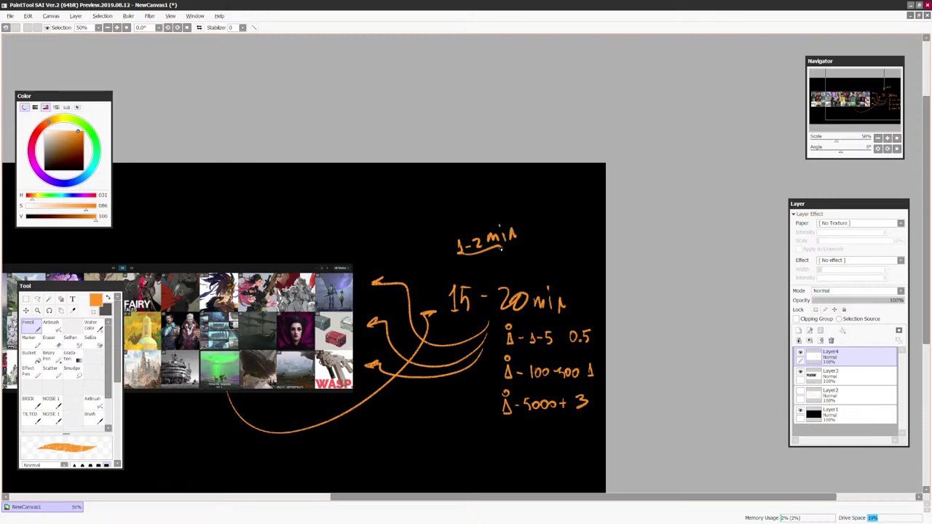
Draw a curved arrow from the "1-2 min" note down to the person symbol in the "5000+" row
{"action": "scroll", "coordinate": [501, 250], "scroll_direction": "down", "scroll_amount": 1}
{"action": "scroll", "coordinate": [601, 355], "scroll_direction": "up", "scroll_amount": 1}
{"action": "left_click_drag", "start_coordinate": [602, 381], "coordinate": [625, 373]}
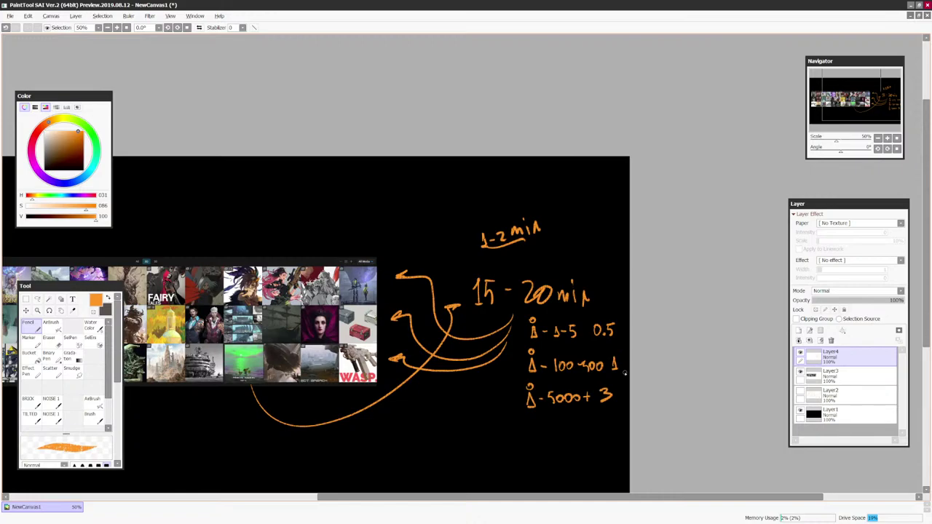
{"action": "left_click_drag", "start_coordinate": [482, 246], "coordinate": [507, 394]}
{"action": "left_click_drag", "start_coordinate": [512, 387], "coordinate": [507, 394]}
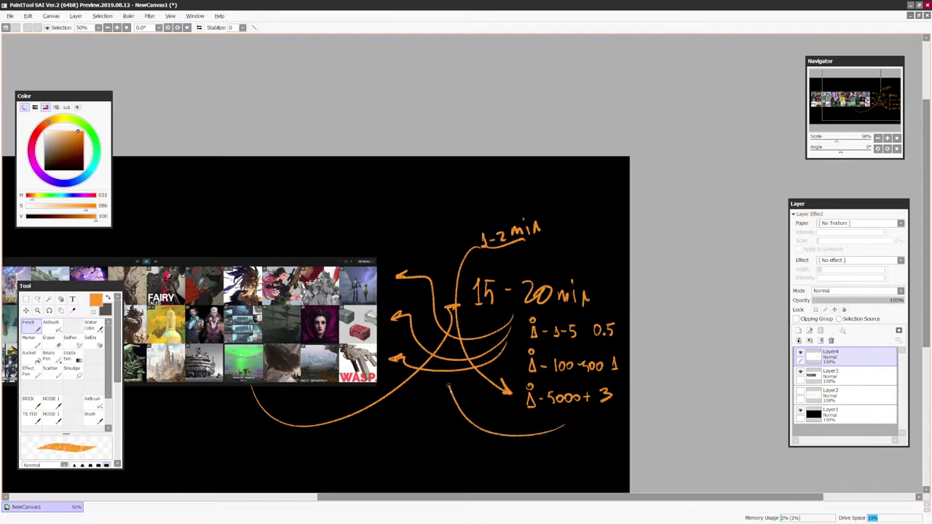
Draw a long arrow from the "3" in the "5000+" row, looping up and over to the gallery's upper edge
{"action": "scroll", "coordinate": [397, 255], "scroll_direction": "down", "scroll_amount": 2}
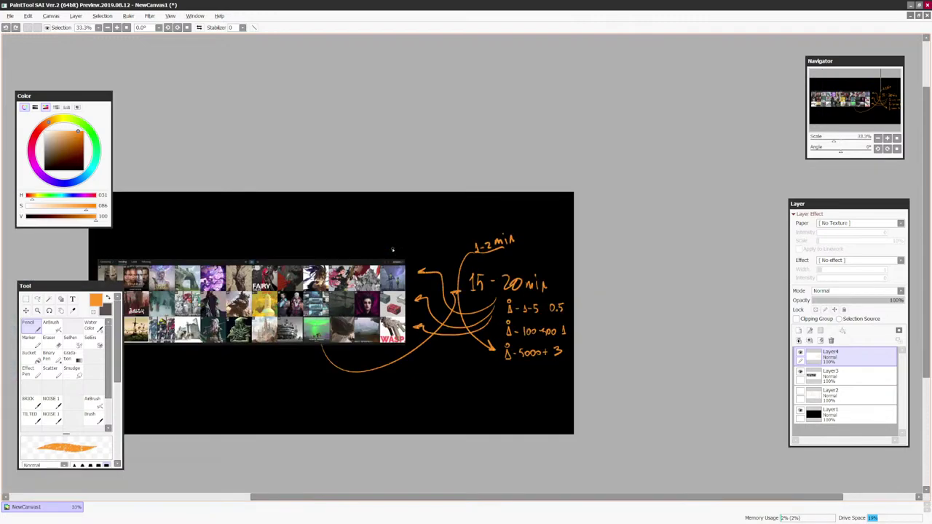
{"action": "scroll", "coordinate": [392, 251], "scroll_direction": "up", "scroll_amount": 1}
{"action": "scroll", "coordinate": [600, 321], "scroll_direction": "up", "scroll_amount": 1}
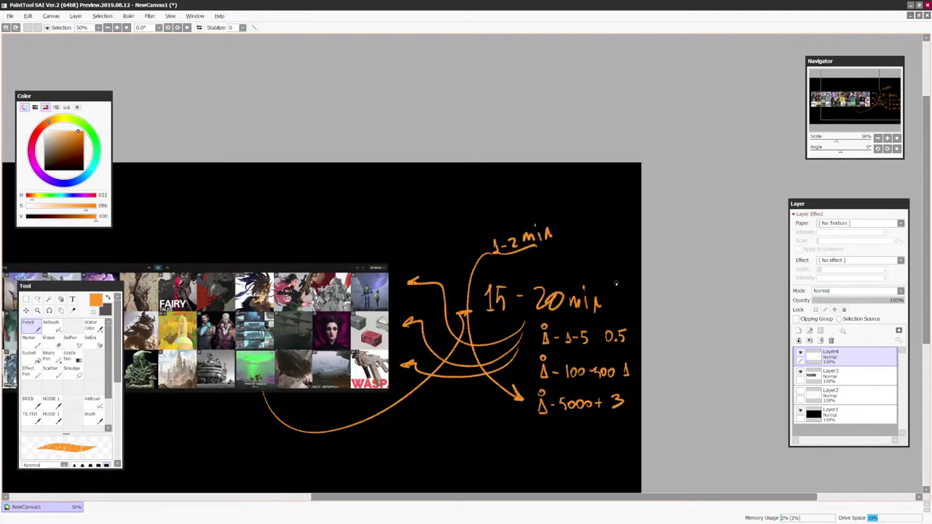
{"action": "scroll", "coordinate": [604, 323], "scroll_direction": "up", "scroll_amount": 1}
{"action": "left_click_drag", "start_coordinate": [676, 376], "coordinate": [724, 369]}
{"action": "mouse_move", "coordinate": [612, 240]}
{"action": "left_mouse_down"}
{"action": "mouse_move", "coordinate": [321, 157]}
{"action": "mouse_move", "coordinate": [283, 191]}
{"action": "left_mouse_up"}
{"action": "left_click_drag", "start_coordinate": [276, 182], "coordinate": [294, 195]}
{"action": "scroll", "coordinate": [293, 185], "scroll_direction": "down", "scroll_amount": 2}
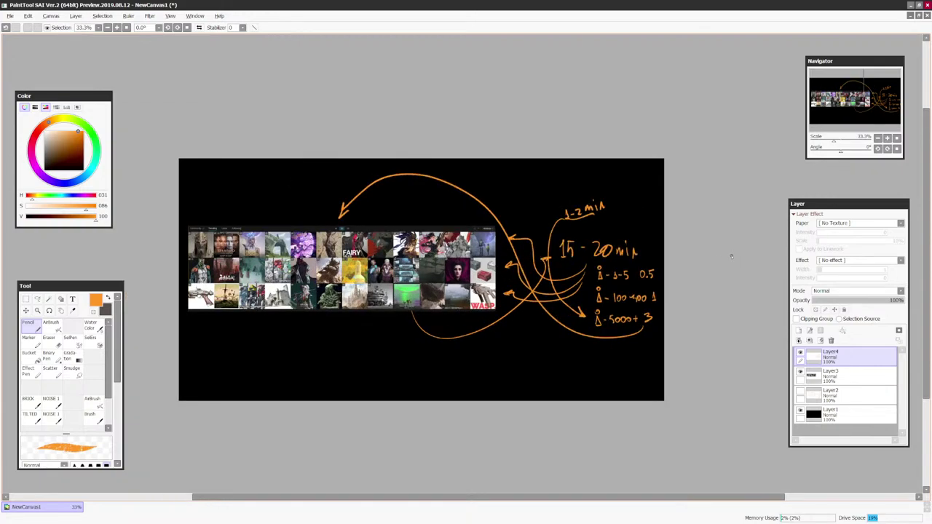
{"action": "scroll", "coordinate": [732, 256], "scroll_direction": "up", "scroll_amount": 1}
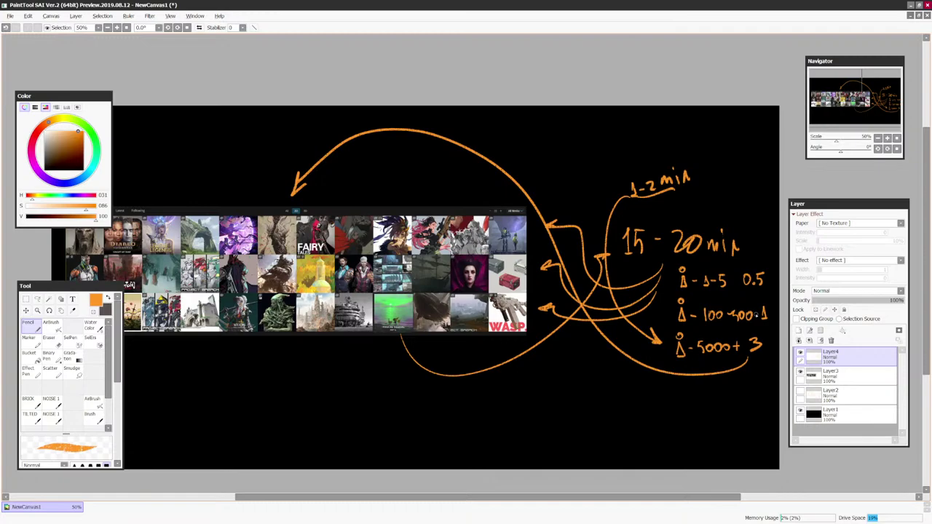
{"action": "key", "text": "Page_Down"}
{"action": "left_click_drag", "start_coordinate": [676, 396], "coordinate": [722, 390]}
{"action": "key", "text": "Page_Up"}
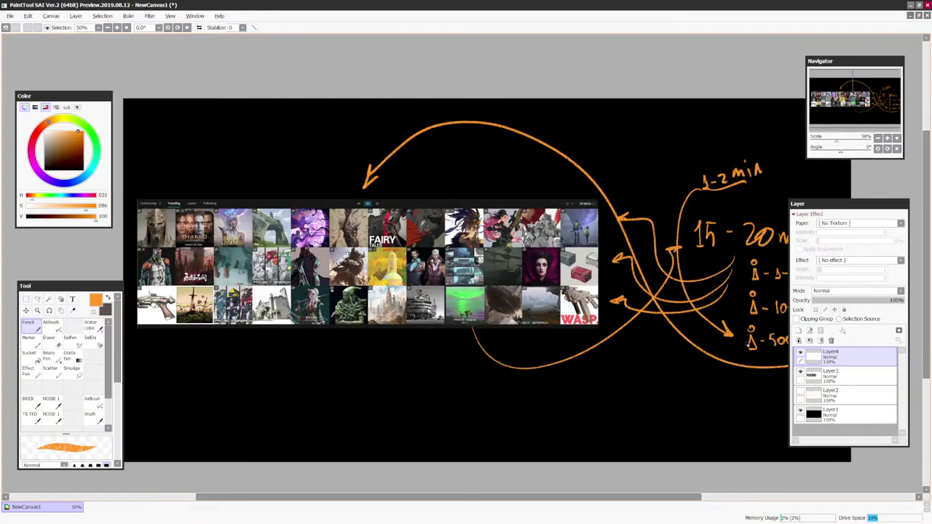
{"action": "scroll", "coordinate": [689, 359], "scroll_direction": "down", "scroll_amount": 1}
{"action": "scroll", "coordinate": [717, 374], "scroll_direction": "up", "scroll_amount": 2}
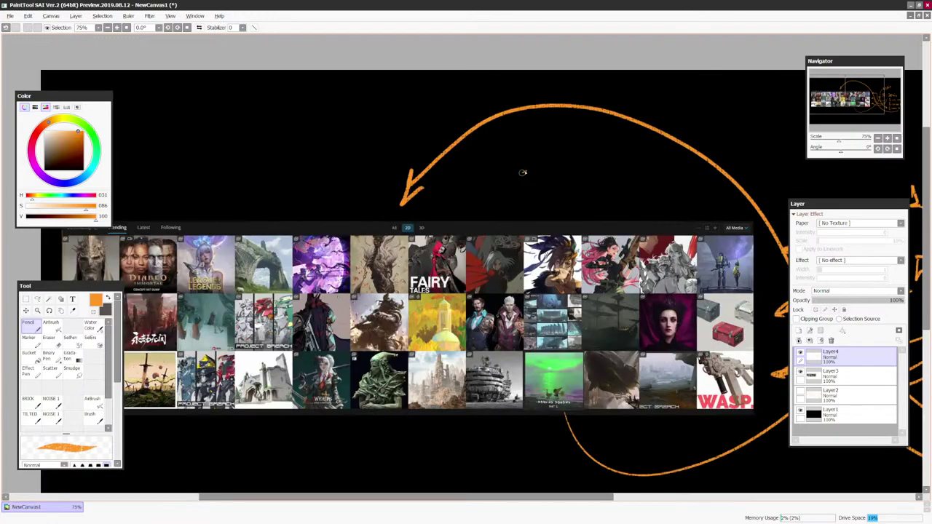
{"action": "left_click_drag", "start_coordinate": [526, 171], "coordinate": [488, 201]}
{"action": "left_click_drag", "start_coordinate": [492, 187], "coordinate": [487, 201]}
{"action": "left_click_drag", "start_coordinate": [488, 200], "coordinate": [500, 194]}
{"action": "left_click_drag", "start_coordinate": [620, 222], "coordinate": [669, 234]}
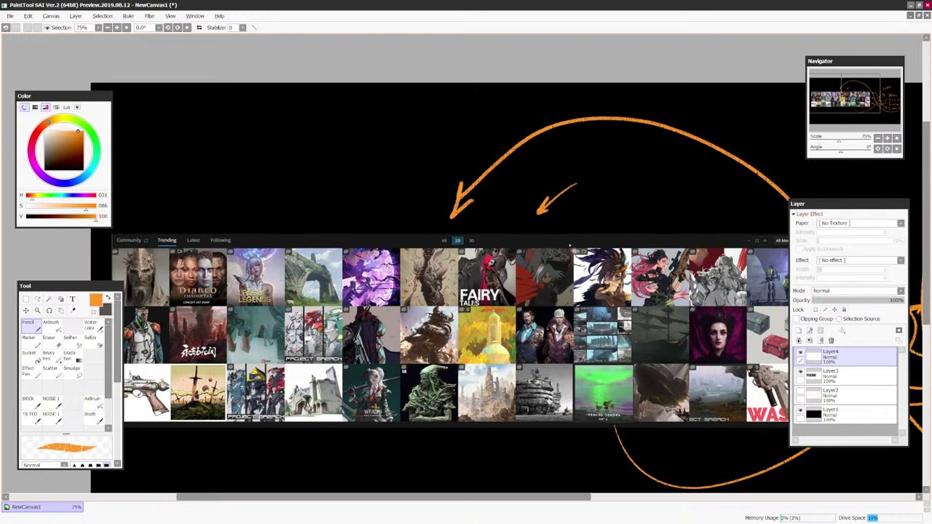
{"action": "key", "text": "ctrl+z"}
{"action": "key", "text": "ctrl+z"}
Write the circled numbers 1, 2 and 3 above the first thumbnails of the gallery's top row
{"action": "mouse_move", "coordinate": [144, 202]}
{"action": "left_mouse_down"}
{"action": "mouse_move", "coordinate": [147, 221]}
{"action": "mouse_move", "coordinate": [201, 218]}
{"action": "left_mouse_up"}
{"action": "left_click_drag", "start_coordinate": [245, 194], "coordinate": [247, 222]}
{"action": "mouse_move", "coordinate": [240, 190]}
{"action": "left_mouse_down"}
{"action": "mouse_move", "coordinate": [256, 215]}
{"action": "mouse_move", "coordinate": [237, 212]}
{"action": "left_mouse_up"}
{"action": "key", "text": "Page_Down"}
{"action": "key", "text": "Page_Down"}
{"action": "key", "text": "Page_Up"}
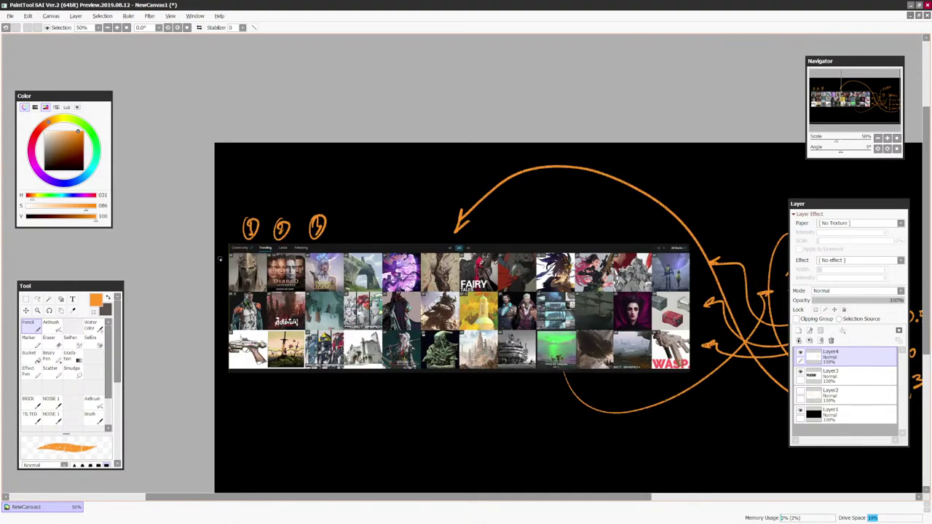
{"action": "mouse_move", "coordinate": [219, 256]}
{"action": "left_mouse_down"}
{"action": "mouse_move", "coordinate": [222, 412]}
{"action": "mouse_move", "coordinate": [228, 390]}
{"action": "left_mouse_up"}
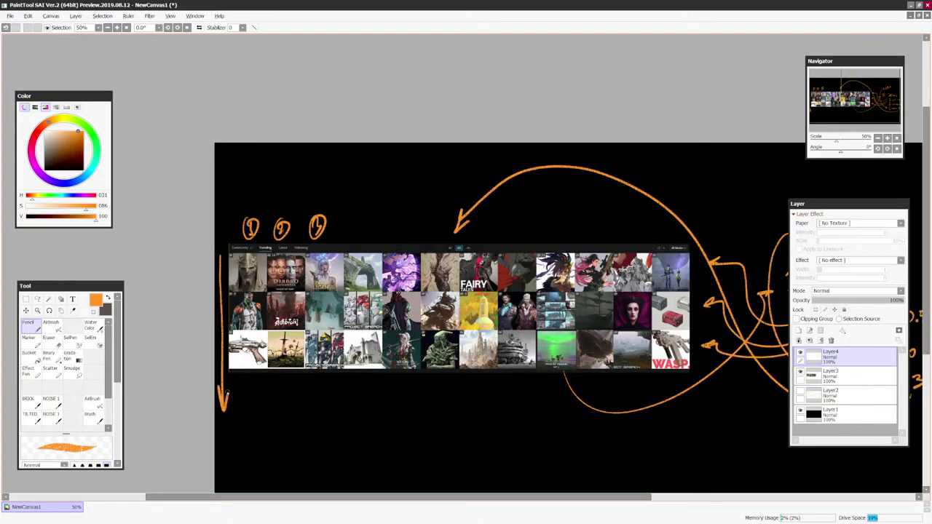
{"action": "scroll", "coordinate": [466, 262], "scroll_direction": "up", "scroll_amount": 1}
{"action": "key", "text": "ctrl+z"}
Draw two short arrows at the gallery, one above the fifth thumbnail pointing down and one beneath the bottom row pointing up
{"action": "left_click_drag", "start_coordinate": [367, 153], "coordinate": [348, 205]}
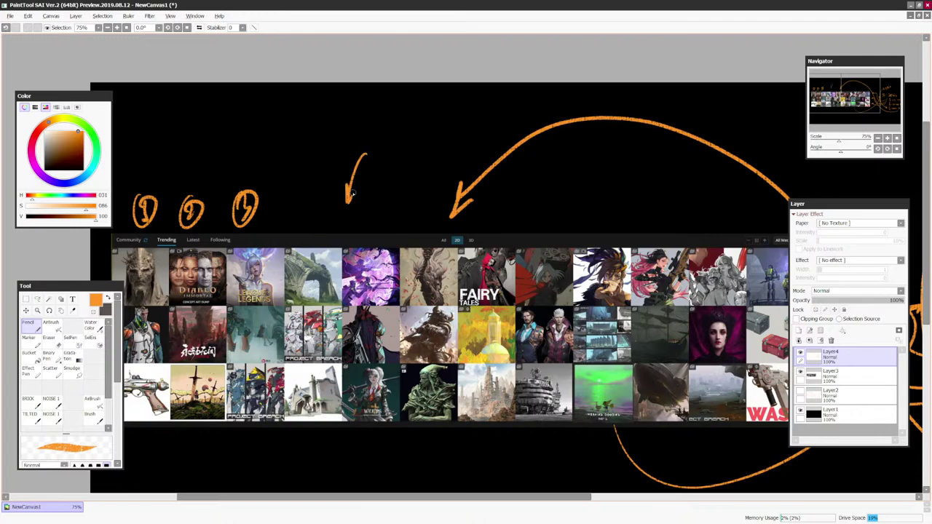
{"action": "scroll", "coordinate": [352, 193], "scroll_direction": "down", "scroll_amount": 1}
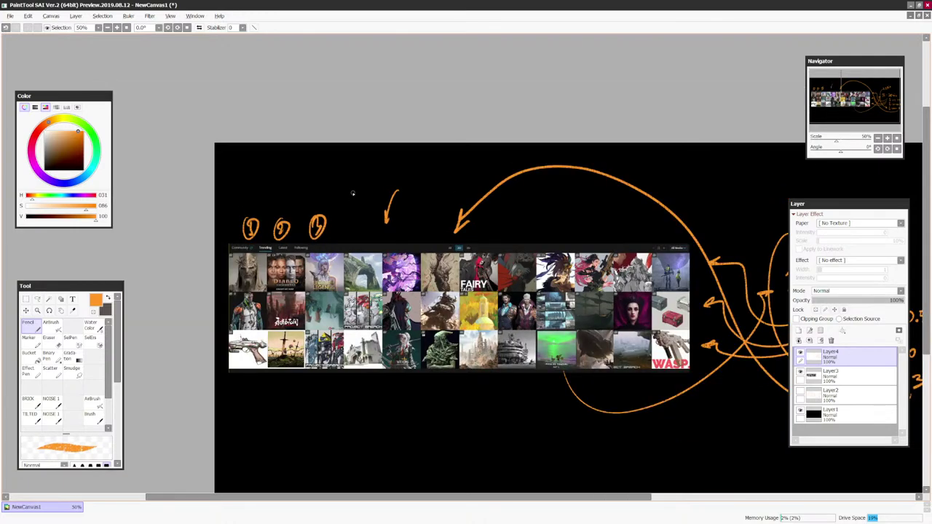
{"action": "mouse_move", "coordinate": [489, 429]}
{"action": "left_mouse_down"}
{"action": "mouse_move", "coordinate": [466, 386]}
{"action": "mouse_move", "coordinate": [473, 395]}
{"action": "left_mouse_up"}
{"action": "left_click_drag", "start_coordinate": [252, 304], "coordinate": [627, 304]}
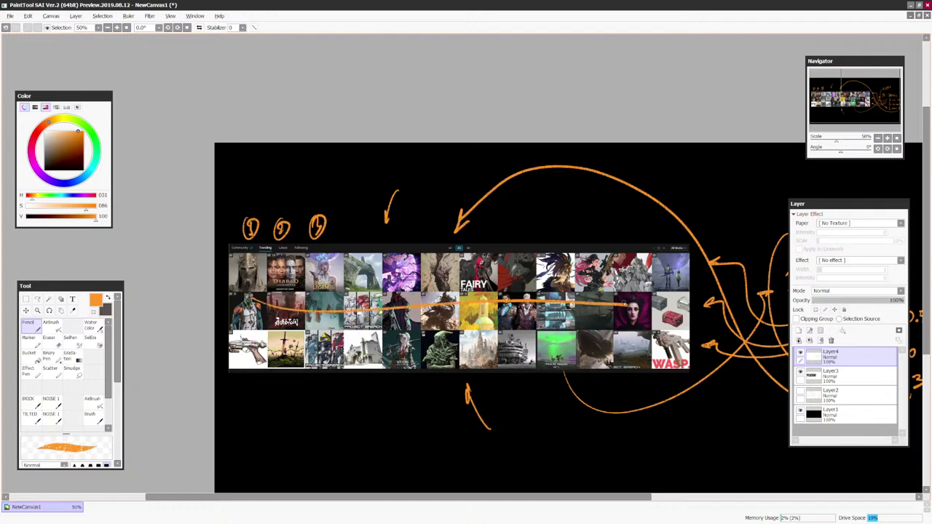
{"action": "key", "text": "ctrl+z"}
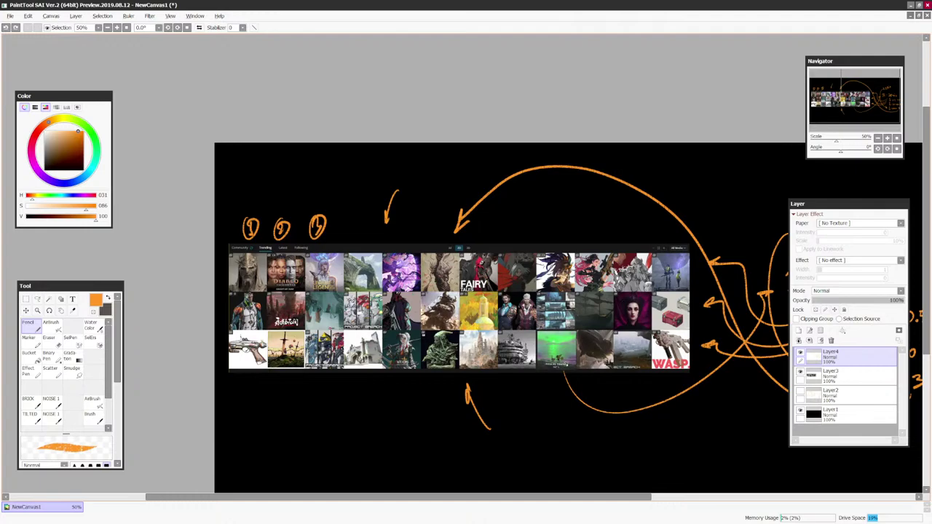
Cross out the green thumbnail in the gallery's bottom row with an orange X
{"action": "scroll", "coordinate": [692, 395], "scroll_direction": "down", "scroll_amount": 2}
{"action": "scroll", "coordinate": [626, 364], "scroll_direction": "up", "scroll_amount": 1}
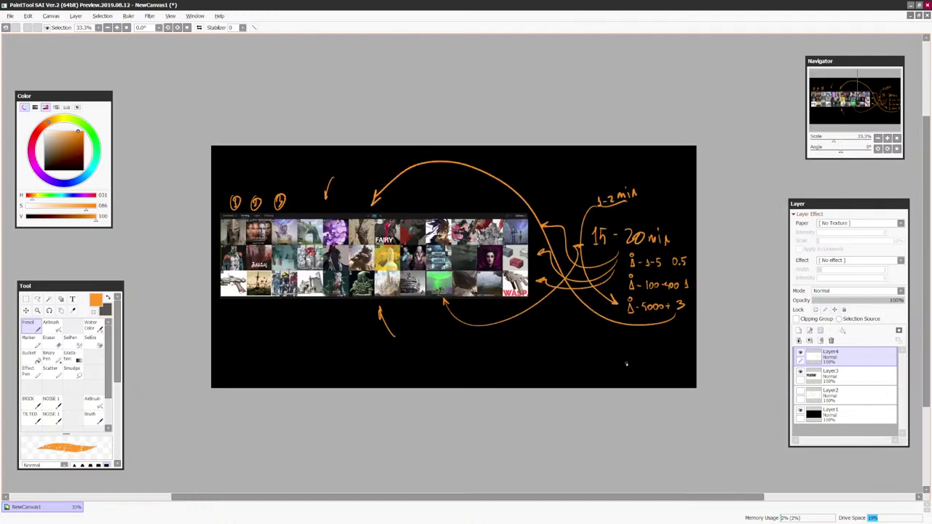
{"action": "scroll", "coordinate": [626, 364], "scroll_direction": "up", "scroll_amount": 2}
{"action": "scroll", "coordinate": [699, 267], "scroll_direction": "down", "scroll_amount": 1}
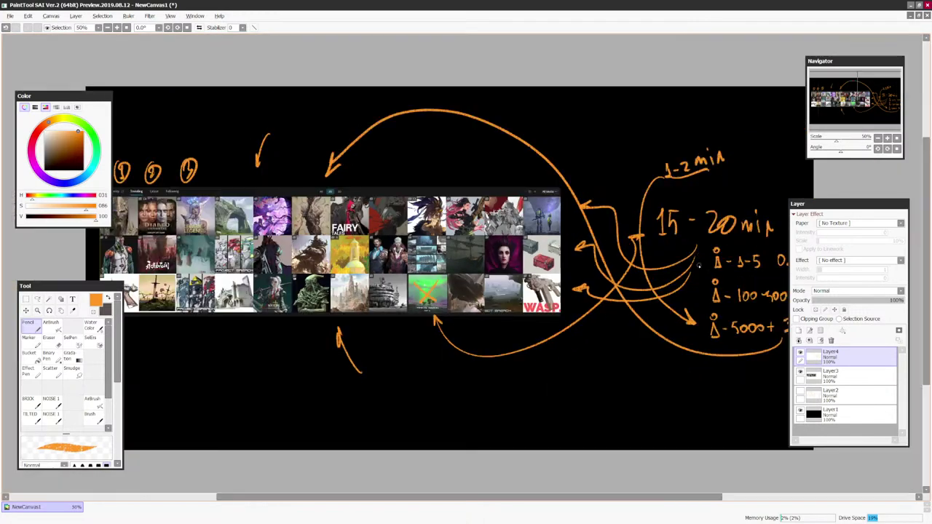
Try a curved arrow beneath the gallery that swings up to the crossed-out green thumbnail
{"action": "left_click_drag", "start_coordinate": [568, 343], "coordinate": [641, 339]}
{"action": "mouse_move", "coordinate": [422, 373]}
{"action": "left_mouse_down"}
{"action": "mouse_move", "coordinate": [484, 332]}
{"action": "mouse_move", "coordinate": [495, 355]}
{"action": "left_mouse_up"}
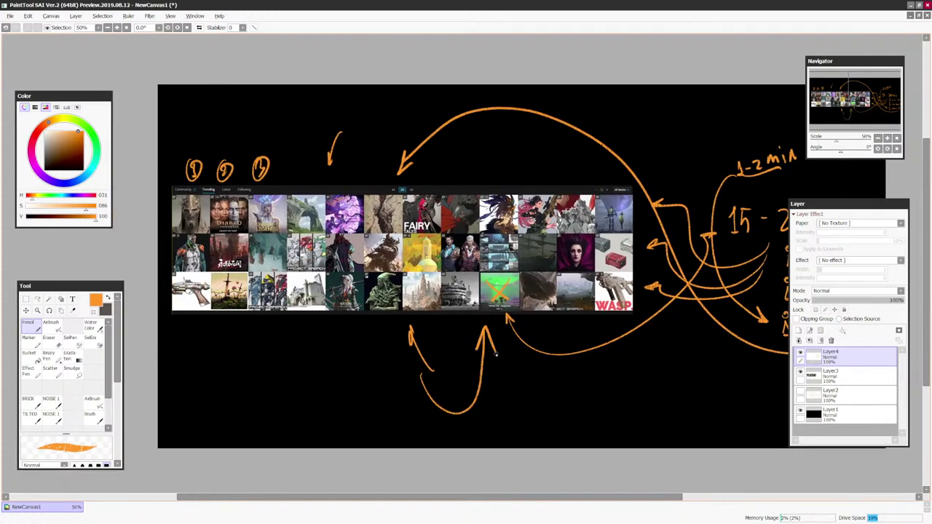
{"action": "scroll", "coordinate": [495, 354], "scroll_direction": "down", "scroll_amount": 1}
{"action": "key", "text": "ctrl+z"}
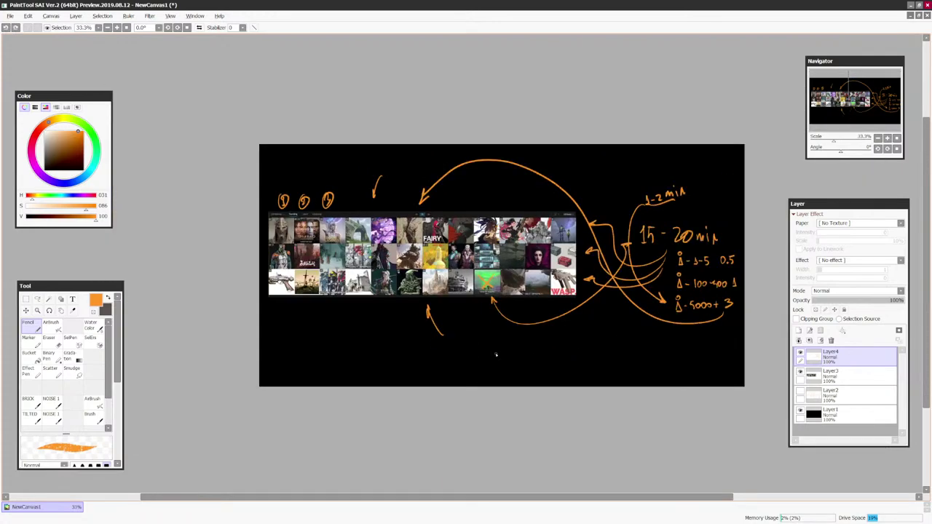
{"action": "key", "text": "alt+Tab"}
{"action": "scroll", "coordinate": [655, 425], "scroll_direction": "up", "scroll_amount": 1}
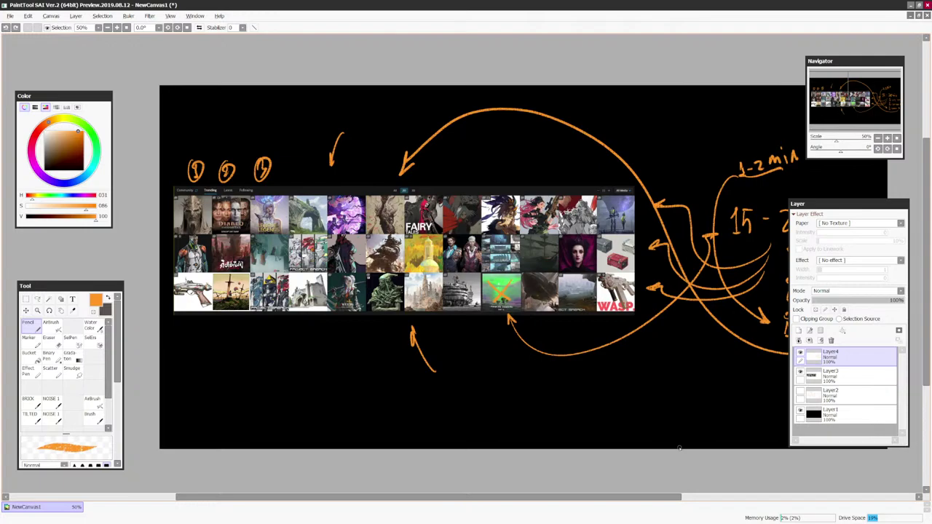
{"action": "scroll", "coordinate": [679, 448], "scroll_direction": "down", "scroll_amount": 1}
{"action": "left_click_drag", "start_coordinate": [671, 323], "coordinate": [639, 342]}
{"action": "scroll", "coordinate": [623, 350], "scroll_direction": "up", "scroll_amount": 1}
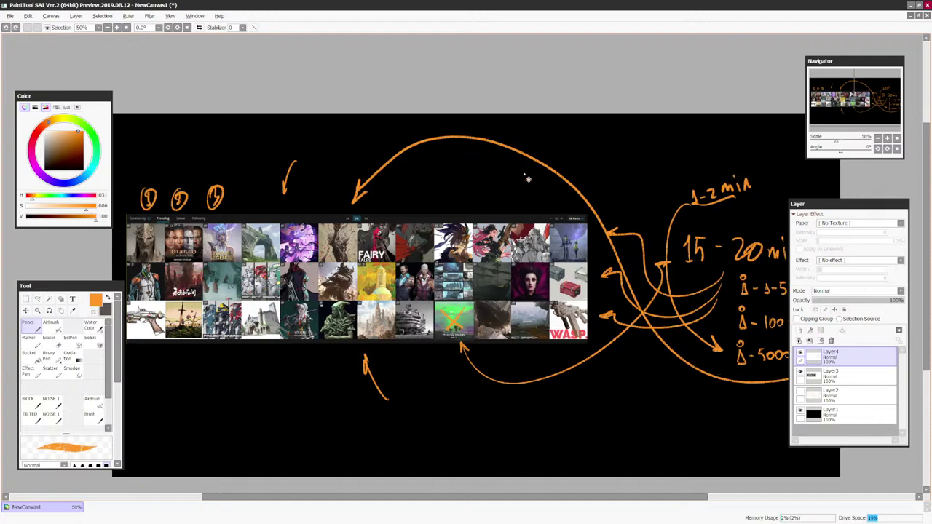
{"action": "scroll", "coordinate": [684, 328], "scroll_direction": "down", "scroll_amount": 1}
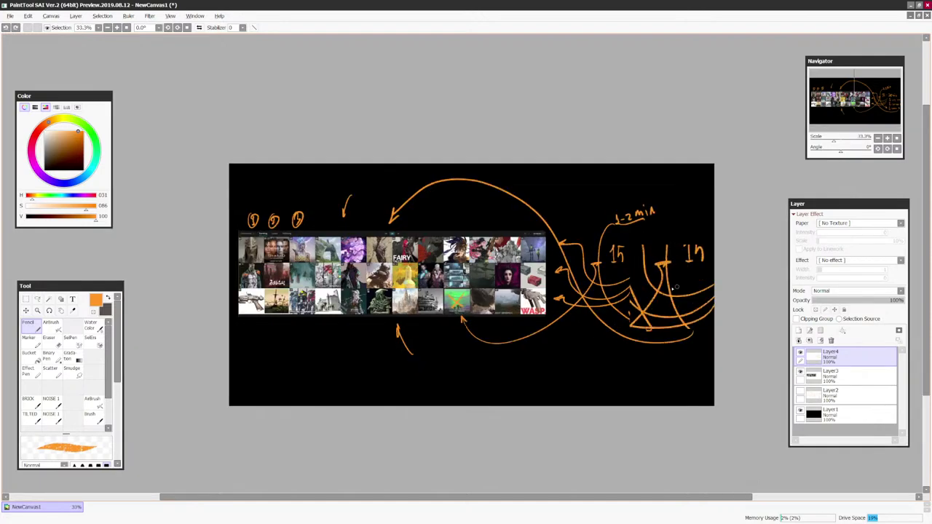
{"action": "scroll", "coordinate": [703, 345], "scroll_direction": "up", "scroll_amount": 1}
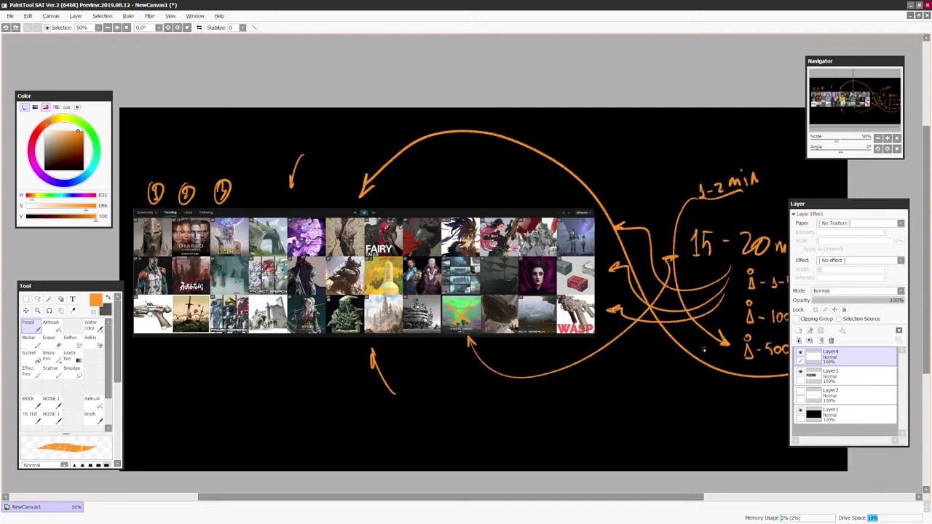
Merge the annotation layer Layer4 into the gallery layer Layer3 and move the merged drawing slightly upward on the canvas
{"action": "scroll", "coordinate": [703, 350], "scroll_direction": "down", "scroll_amount": 1}
{"action": "left_click_drag", "start_coordinate": [744, 406], "coordinate": [745, 383]}
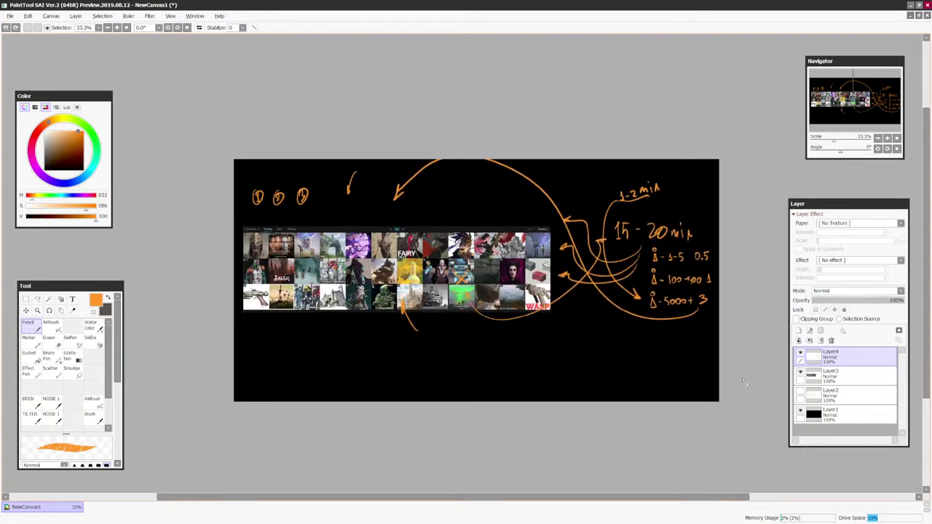
{"action": "key", "text": "ctrl+z"}
{"action": "key", "text": "ctrl+e"}
{"action": "scroll", "coordinate": [740, 409], "scroll_direction": "up", "scroll_amount": 1}
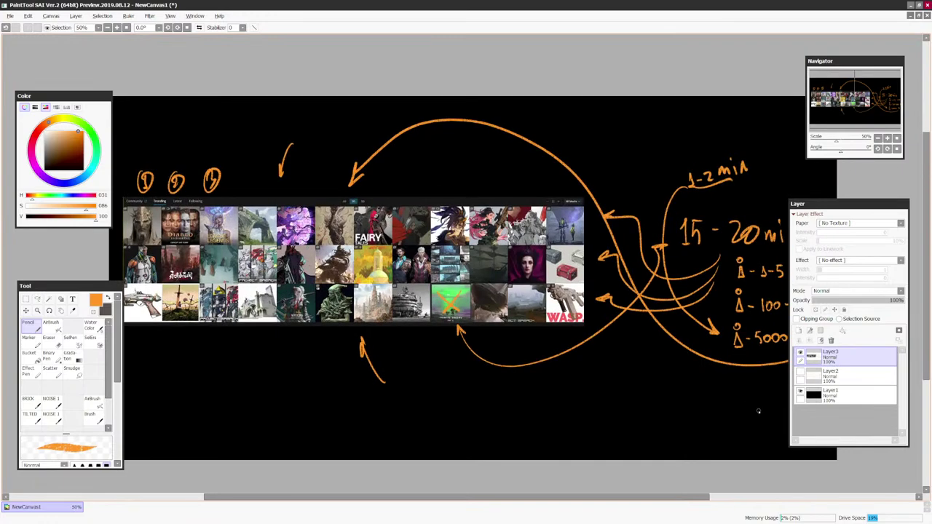
{"action": "scroll", "coordinate": [755, 397], "scroll_direction": "down", "scroll_amount": 1}
{"action": "scroll", "coordinate": [728, 382], "scroll_direction": "up", "scroll_amount": 1}
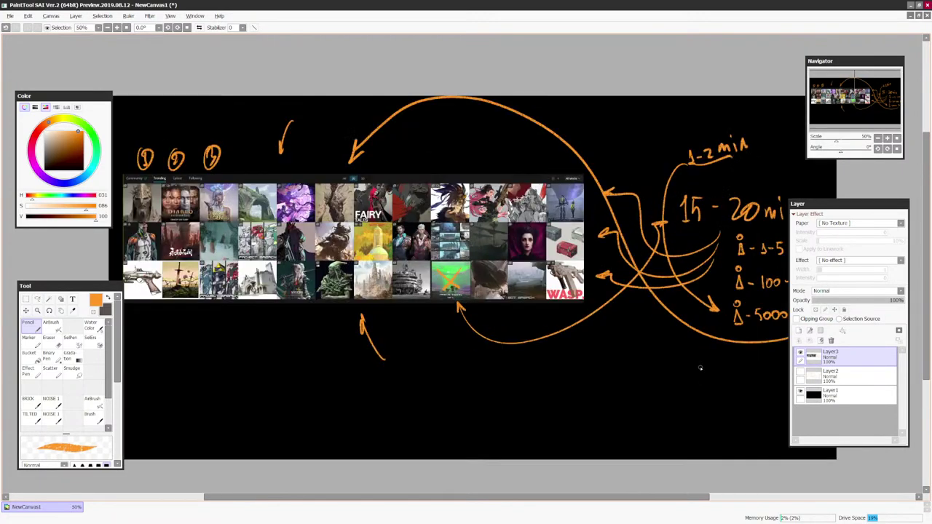
Draw two arrows beneath the "5000+" row, pointing up at its person symbol
{"action": "scroll", "coordinate": [708, 391], "scroll_direction": "down", "scroll_amount": 1}
{"action": "left_click_drag", "start_coordinate": [685, 397], "coordinate": [572, 390]}
{"action": "scroll", "coordinate": [653, 383], "scroll_direction": "up", "scroll_amount": 1}
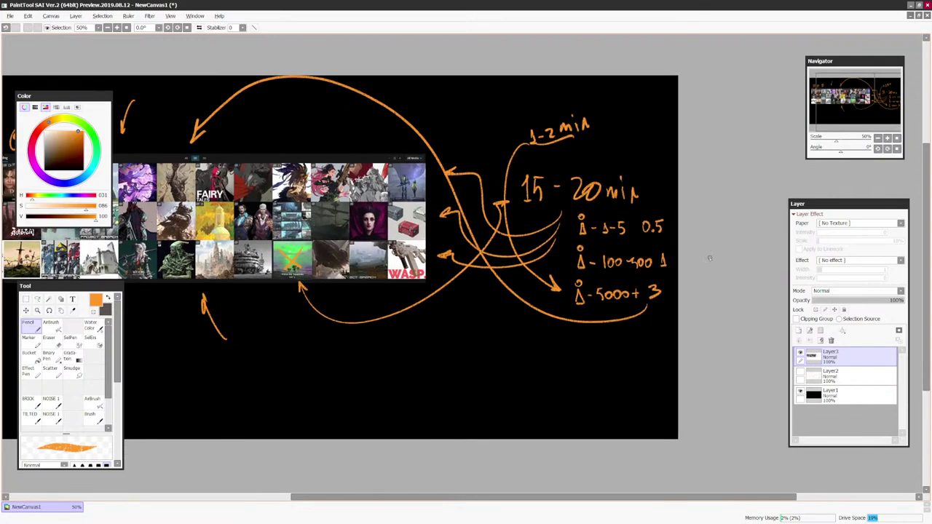
{"action": "left_click_drag", "start_coordinate": [510, 370], "coordinate": [559, 313]}
{"action": "left_click_drag", "start_coordinate": [548, 319], "coordinate": [559, 321]}
{"action": "mouse_move", "coordinate": [582, 388]}
{"action": "left_mouse_down"}
{"action": "mouse_move", "coordinate": [584, 311]}
{"action": "mouse_move", "coordinate": [594, 331]}
{"action": "mouse_move", "coordinate": [646, 365]}
{"action": "mouse_move", "coordinate": [637, 372]}
{"action": "left_mouse_up"}
{"action": "key", "text": "Page_Down"}
{"action": "scroll", "coordinate": [636, 372], "scroll_direction": "up", "scroll_amount": 1}
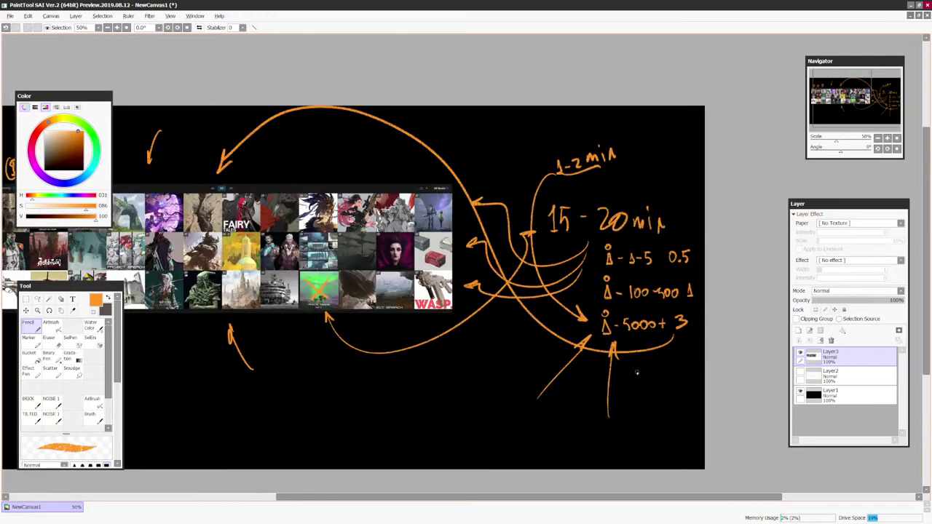
Draw a short arrow pointing down at the "20" in the "15 - 20 min" note
{"action": "mouse_move", "coordinate": [641, 152]}
{"action": "left_mouse_down"}
{"action": "mouse_move", "coordinate": [620, 193]}
{"action": "mouse_move", "coordinate": [635, 181]}
{"action": "left_mouse_up"}
{"action": "scroll", "coordinate": [597, 301], "scroll_direction": "down", "scroll_amount": 2}
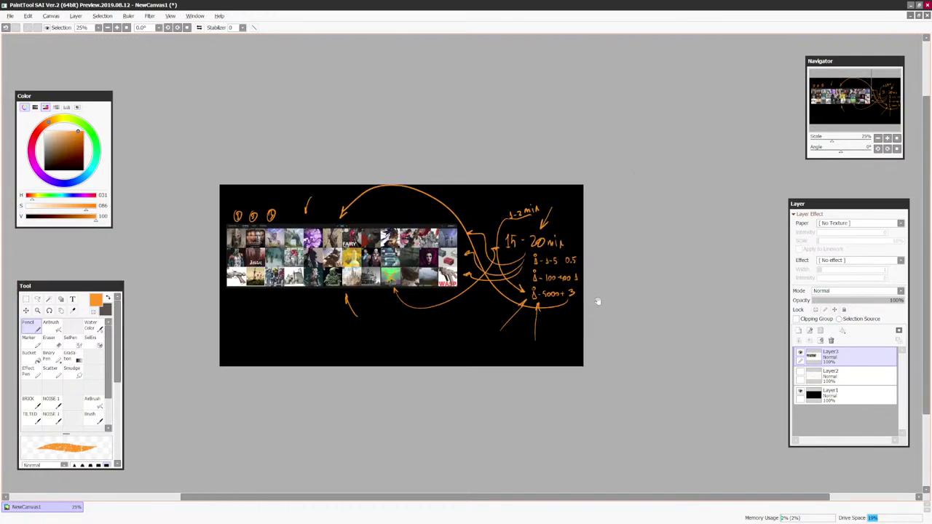
{"action": "left_click_drag", "start_coordinate": [597, 301], "coordinate": [628, 313]}
{"action": "scroll", "coordinate": [630, 315], "scroll_direction": "up", "scroll_amount": 1}
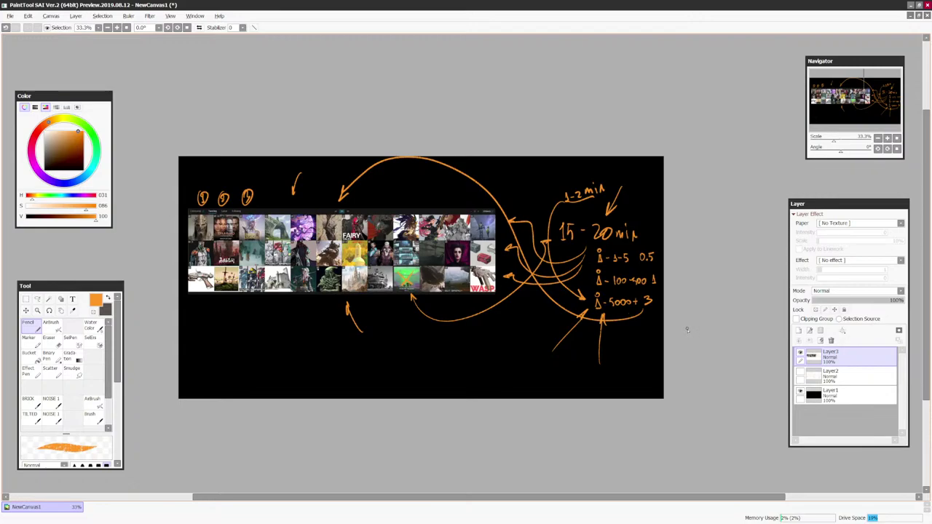
{"action": "scroll", "coordinate": [688, 332], "scroll_direction": "up", "scroll_amount": 1}
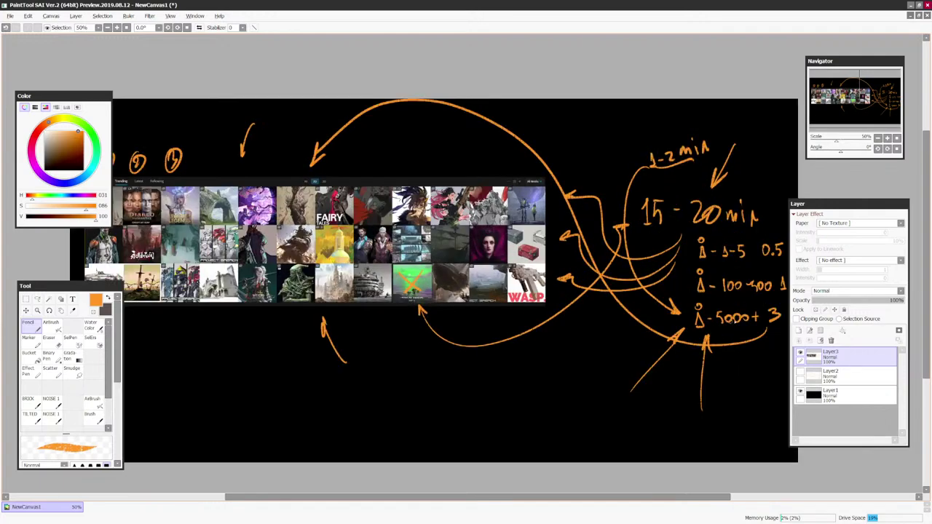
Add a third arrow beneath the "5000+" row, slanting up toward the number
{"action": "mouse_move", "coordinate": [736, 370]}
{"action": "left_mouse_down"}
{"action": "mouse_move", "coordinate": [645, 393]}
{"action": "mouse_move", "coordinate": [640, 353]}
{"action": "left_mouse_up"}
{"action": "left_click_drag", "start_coordinate": [638, 368], "coordinate": [652, 362]}
{"action": "key", "text": "Page_Down"}
{"action": "key", "text": "Page_Up"}
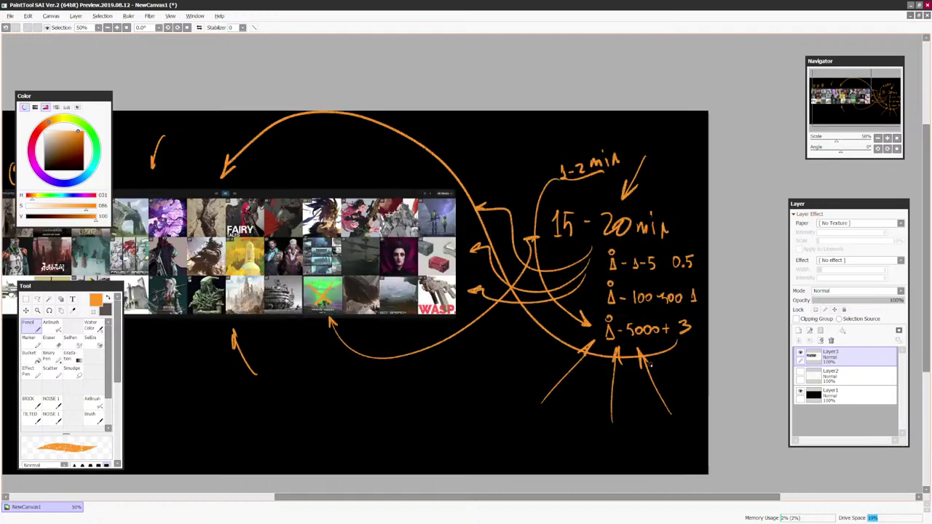
{"action": "scroll", "coordinate": [661, 369], "scroll_direction": "down", "scroll_amount": 2}
{"action": "scroll", "coordinate": [699, 374], "scroll_direction": "up", "scroll_amount": 2}
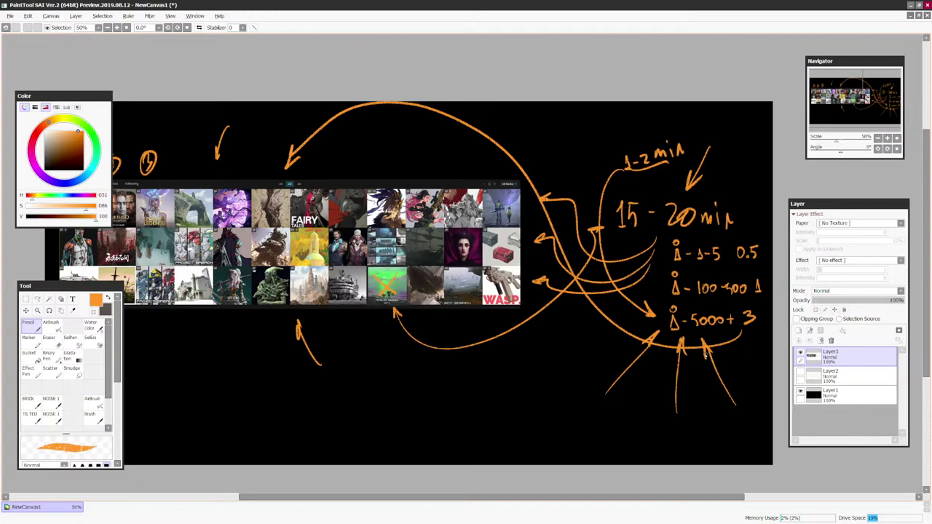
Fill the purple fifth thumbnail in the gallery's top row with black using a rectangular selection, and clear the selection
{"action": "left_click_drag", "start_coordinate": [628, 395], "coordinate": [657, 397]}
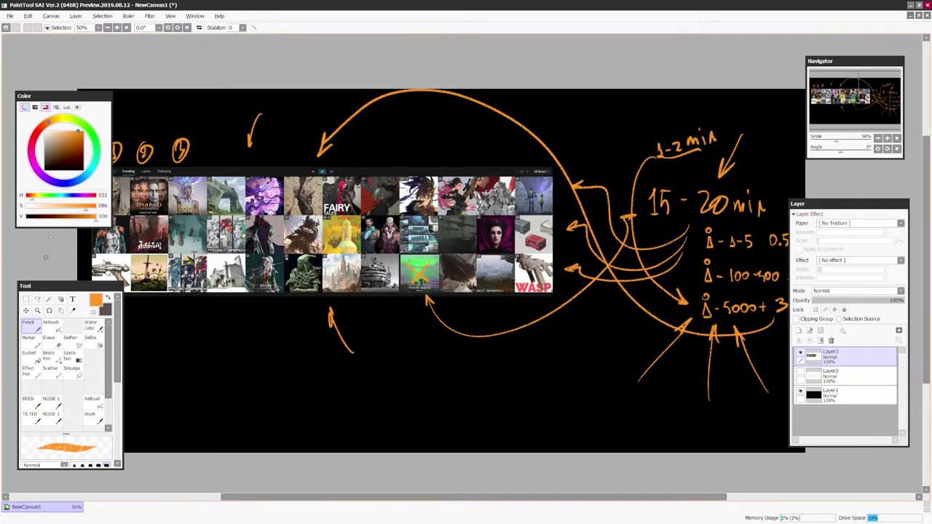
{"action": "left_click", "coordinate": [26, 299]}
{"action": "left_click", "coordinate": [84, 171]}
{"action": "left_click_drag", "start_coordinate": [245, 177], "coordinate": [284, 218]}
{"action": "key", "text": "ctrl+f"}
{"action": "key", "text": "ctrl+d"}
Handwrite a short underlined word on the blacked-out thumbnail with a thinner pencil in saturated orange
{"action": "scroll", "coordinate": [359, 275], "scroll_direction": "up", "scroll_amount": 2}
{"action": "left_click", "coordinate": [31, 327]}
{"action": "left_click_drag", "start_coordinate": [83, 156], "coordinate": [84, 131]}
{"action": "key", "text": "Page_Up"}
{"action": "key", "text": "Page_Up"}
{"action": "key", "text": "bracketleft"}
{"action": "key", "text": "bracketleft"}
{"action": "mouse_move", "coordinate": [188, 220]}
{"action": "left_mouse_down"}
{"action": "mouse_move", "coordinate": [199, 241]}
{"action": "mouse_move", "coordinate": [203, 221]}
{"action": "left_mouse_up"}
{"action": "mouse_move", "coordinate": [201, 221]}
{"action": "left_mouse_down"}
{"action": "mouse_move", "coordinate": [213, 236]}
{"action": "mouse_move", "coordinate": [262, 190]}
{"action": "left_mouse_up"}
{"action": "scroll", "coordinate": [182, 261], "scroll_direction": "down", "scroll_amount": 2}
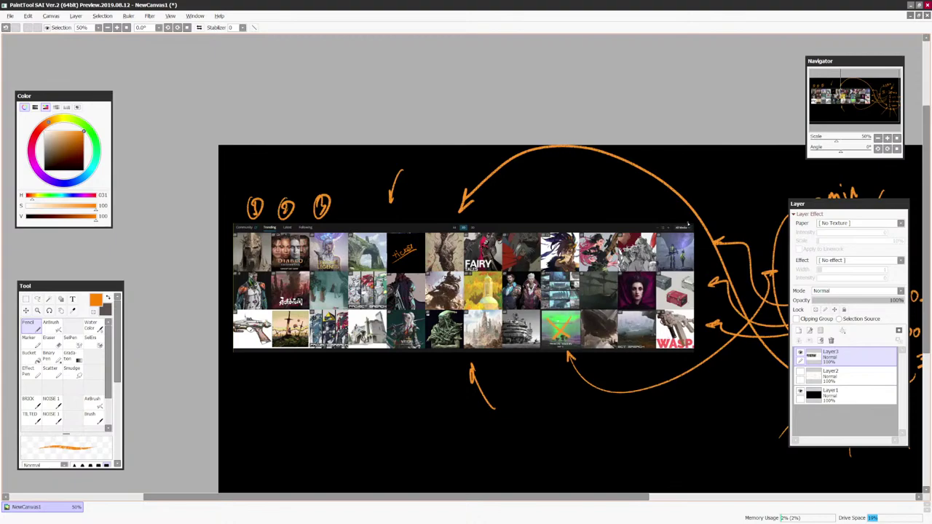
{"action": "scroll", "coordinate": [688, 222], "scroll_direction": "down", "scroll_amount": 1}
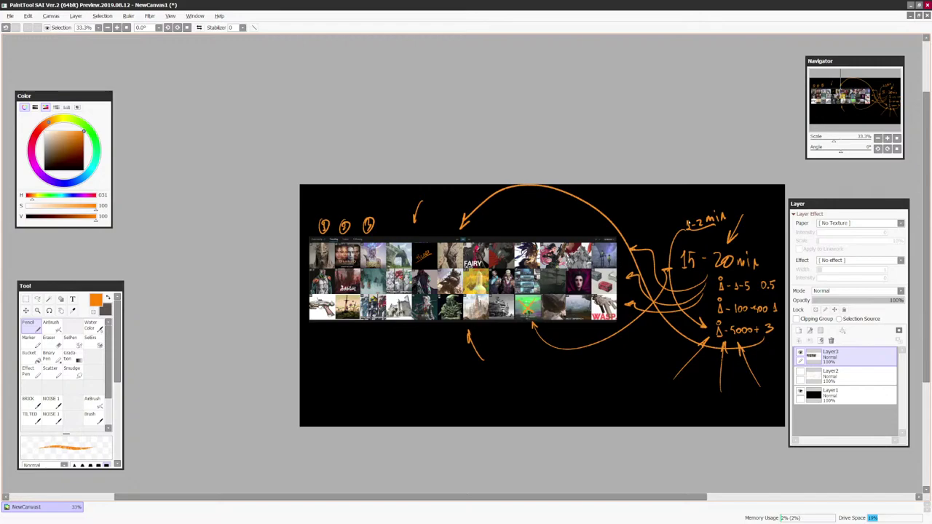
{"action": "key", "text": "Page_Up"}
{"action": "left_click_drag", "start_coordinate": [707, 415], "coordinate": [653, 353]}
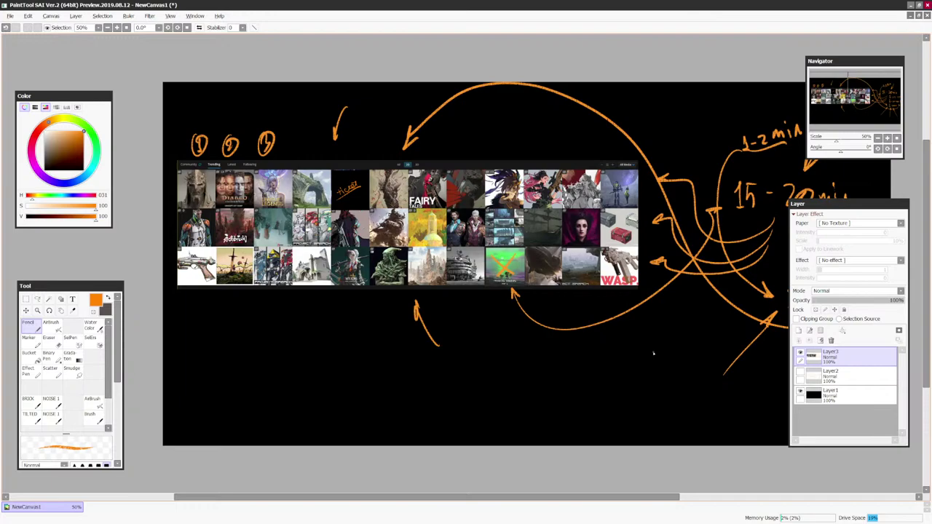
{"action": "key", "text": "alt+Tab"}
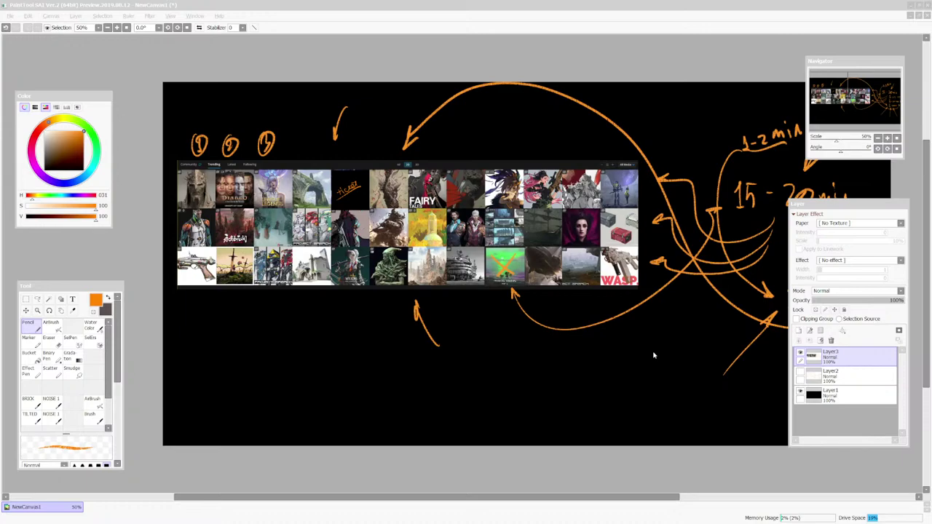
{"action": "mouse_move", "coordinate": [268, 349]}
{"action": "left_mouse_down"}
{"action": "mouse_move", "coordinate": [259, 361]}
{"action": "mouse_move", "coordinate": [339, 363]}
{"action": "mouse_move", "coordinate": [322, 337]}
{"action": "left_mouse_up"}
{"action": "left_click_drag", "start_coordinate": [389, 380], "coordinate": [391, 403]}
{"action": "left_click_drag", "start_coordinate": [400, 386], "coordinate": [416, 388]}
{"action": "key", "text": "ctrl+z"}
{"action": "key", "text": "ctrl+z"}
{"action": "key", "text": "ctrl+z"}
{"action": "key", "text": "ctrl+z"}
{"action": "key", "text": "ctrl+z"}
{"action": "key", "text": "ctrl+z"}
{"action": "key", "text": "ctrl+z"}
{"action": "key", "text": "ctrl+z"}
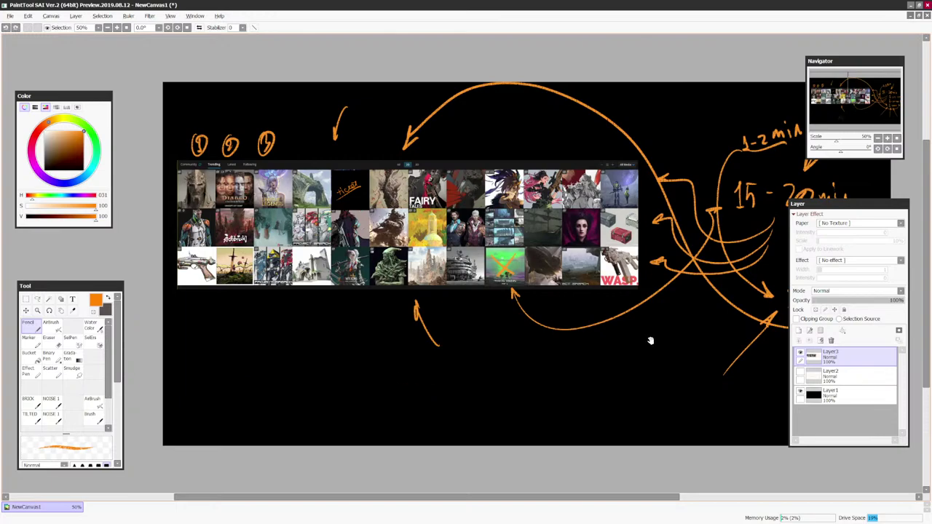
Hide the gallery layer Layer3 and show Layer2 with the earlier handwritten notes
{"action": "scroll", "coordinate": [649, 339], "scroll_direction": "down", "scroll_amount": 1}
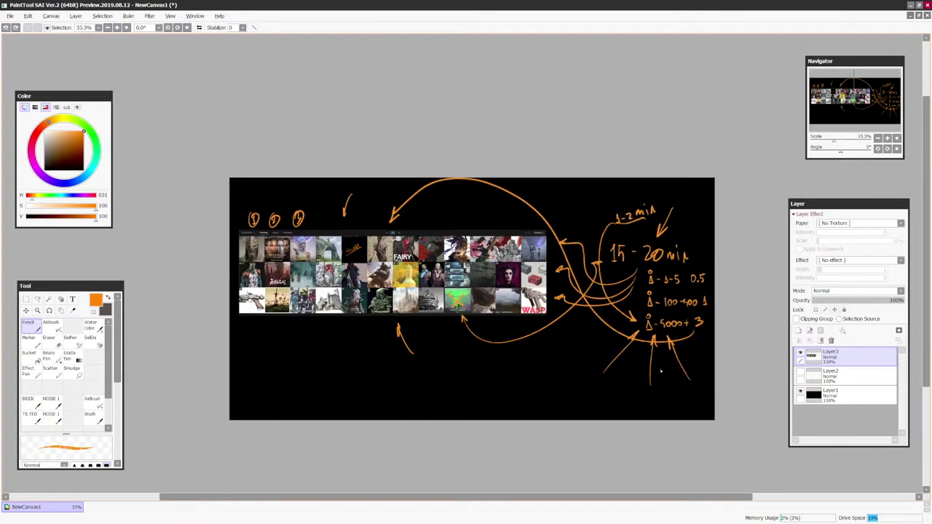
{"action": "scroll", "coordinate": [659, 372], "scroll_direction": "up", "scroll_amount": 1}
{"action": "scroll", "coordinate": [660, 370], "scroll_direction": "down", "scroll_amount": 1}
{"action": "left_click", "coordinate": [800, 352]}
{"action": "left_click", "coordinate": [800, 371]}
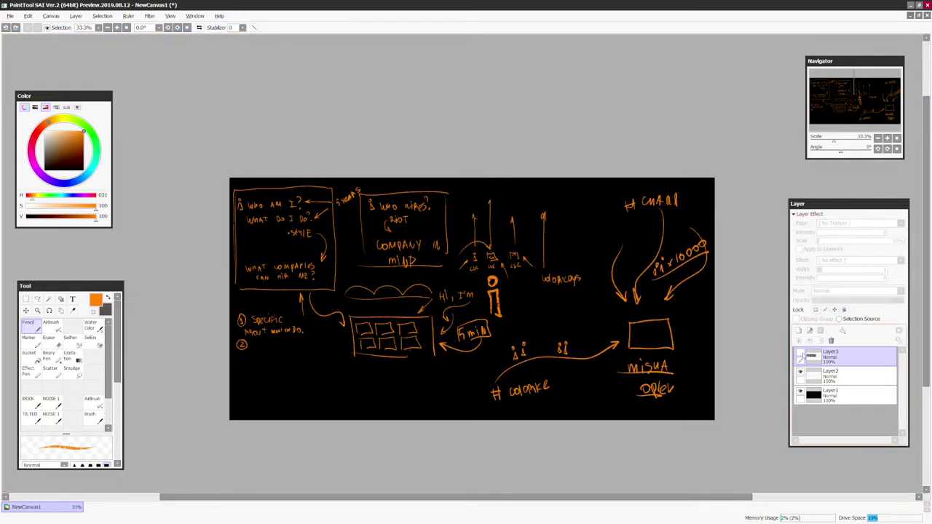
Make Layer2 the active layer for drawing
{"action": "scroll", "coordinate": [509, 400], "scroll_direction": "up", "scroll_amount": 1}
{"action": "left_click_drag", "start_coordinate": [468, 410], "coordinate": [504, 400]}
{"action": "scroll", "coordinate": [504, 398], "scroll_direction": "up", "scroll_amount": 2}
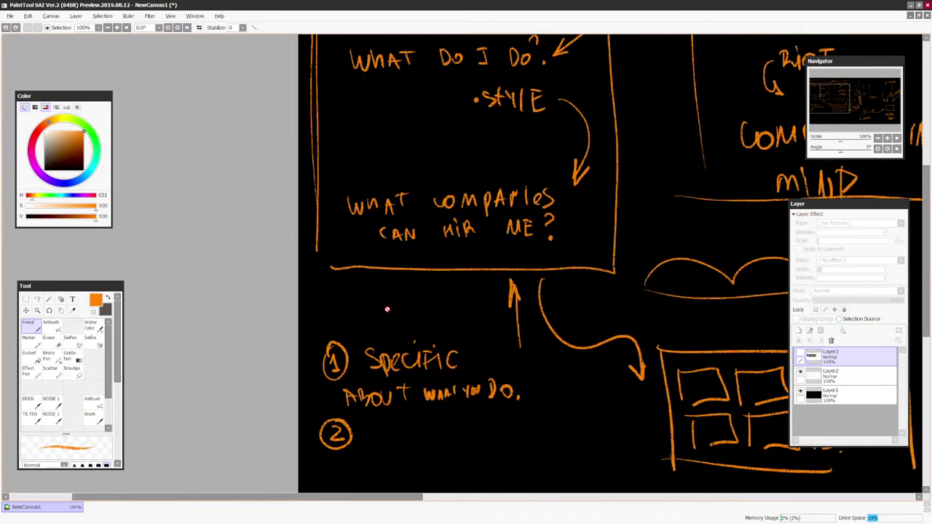
{"action": "left_click", "coordinate": [387, 308]}
{"action": "left_click", "coordinate": [814, 375]}
{"action": "scroll", "coordinate": [563, 217], "scroll_direction": "down", "scroll_amount": 1}
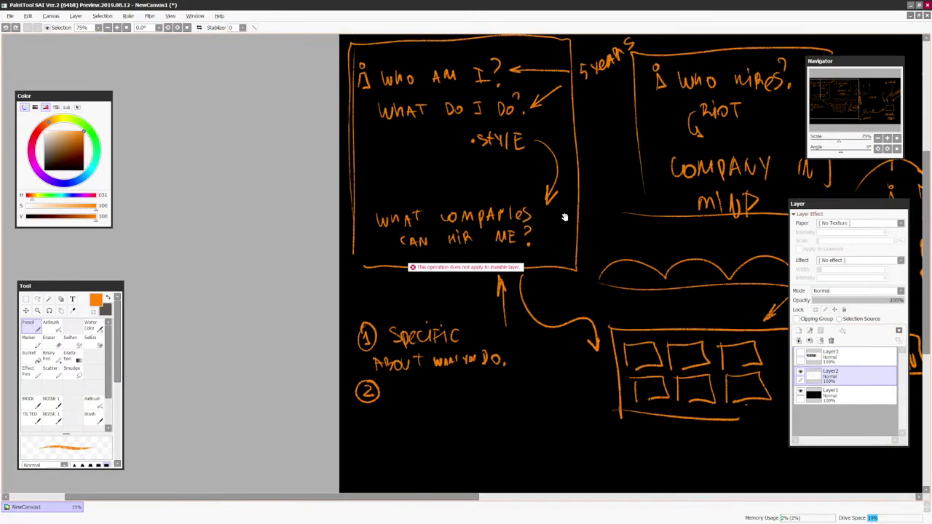
Try a second curved arrow beside the one leading from "STYLE" to "WHAT COMPANIES CAN HIR ME?"
{"action": "left_click_drag", "start_coordinate": [563, 216], "coordinate": [532, 324]}
{"action": "scroll", "coordinate": [533, 336], "scroll_direction": "up", "scroll_amount": 1}
{"action": "mouse_move", "coordinate": [426, 252]}
{"action": "left_mouse_down"}
{"action": "mouse_move", "coordinate": [488, 248]}
{"action": "mouse_move", "coordinate": [534, 321]}
{"action": "mouse_move", "coordinate": [531, 332]}
{"action": "left_mouse_up"}
{"action": "key", "text": "ctrl+z"}
{"action": "left_click_drag", "start_coordinate": [530, 332], "coordinate": [547, 306]}
{"action": "key", "text": "Page_Down"}
{"action": "key", "text": "Page_Down"}
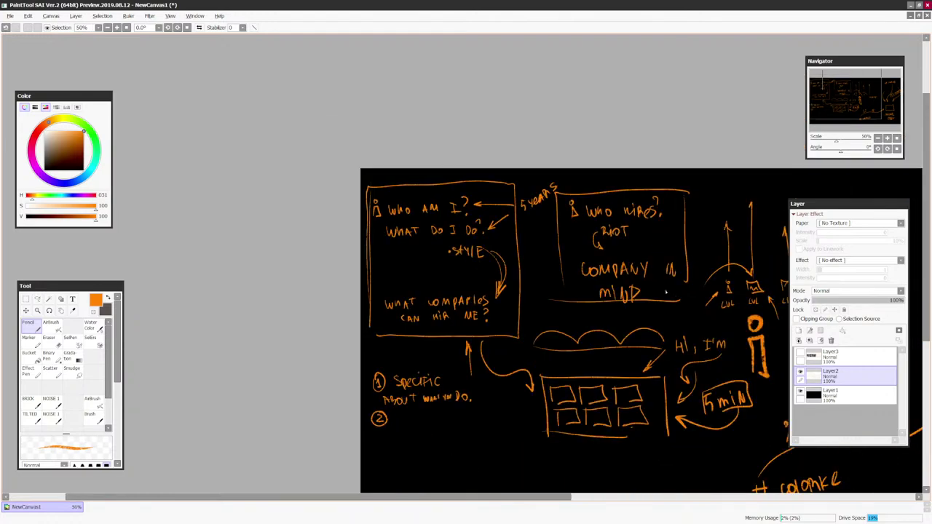
{"action": "mouse_move", "coordinate": [680, 331]}
{"action": "left_mouse_down"}
{"action": "mouse_move", "coordinate": [590, 320]}
{"action": "mouse_move", "coordinate": [589, 193]}
{"action": "left_mouse_up"}
{"action": "key", "text": "ctrl+z"}
{"action": "key", "text": "ctrl+z"}
Enlarge the pencil and draw a thick arrow from beneath the "WHO AM I?" box down to the grid of small frames
{"action": "key", "text": "Page_Up"}
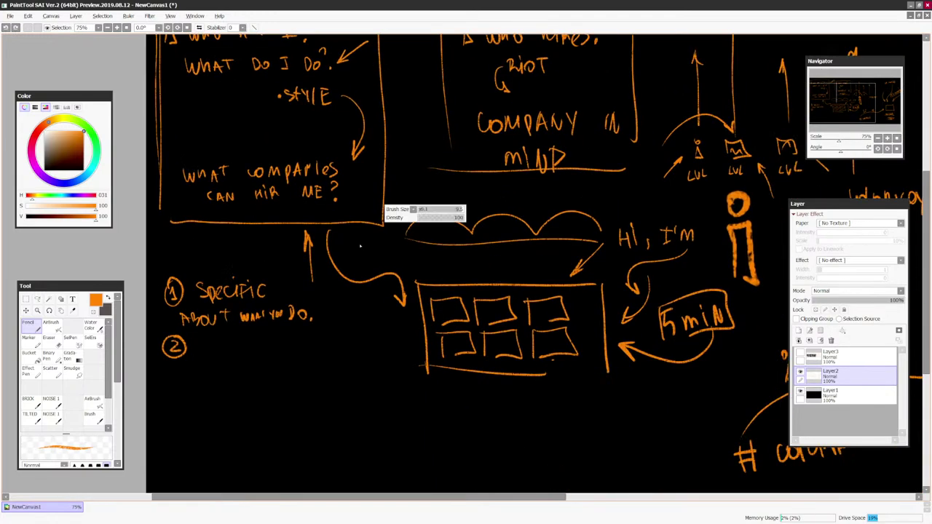
{"action": "left_click_drag", "start_coordinate": [360, 245], "coordinate": [399, 245]}
{"action": "mouse_move", "coordinate": [289, 240]}
{"action": "left_mouse_down"}
{"action": "mouse_move", "coordinate": [345, 283]}
{"action": "mouse_move", "coordinate": [408, 362]}
{"action": "left_mouse_up"}
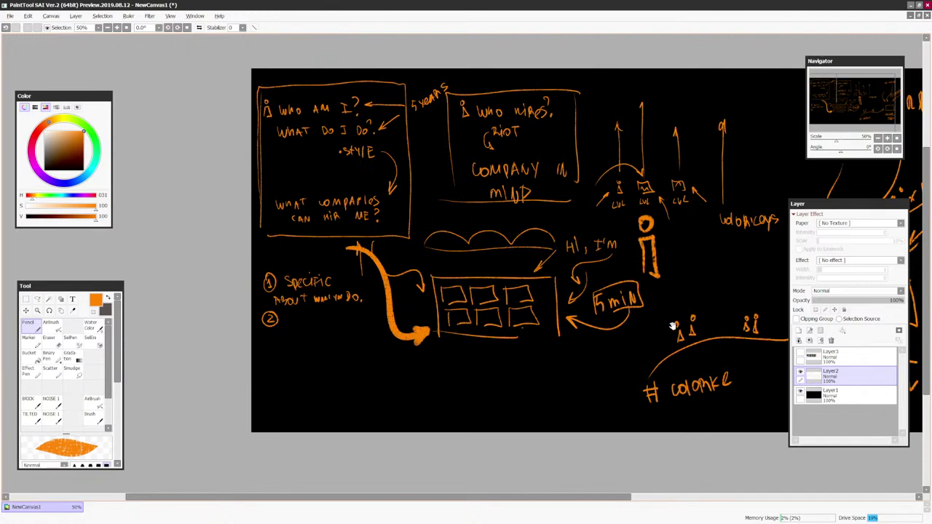
Undo the thick arrow and try a thinner curved one from beneath the "WHO AM I?" box to the grid of small frames
{"action": "left_click_drag", "start_coordinate": [667, 340], "coordinate": [636, 372]}
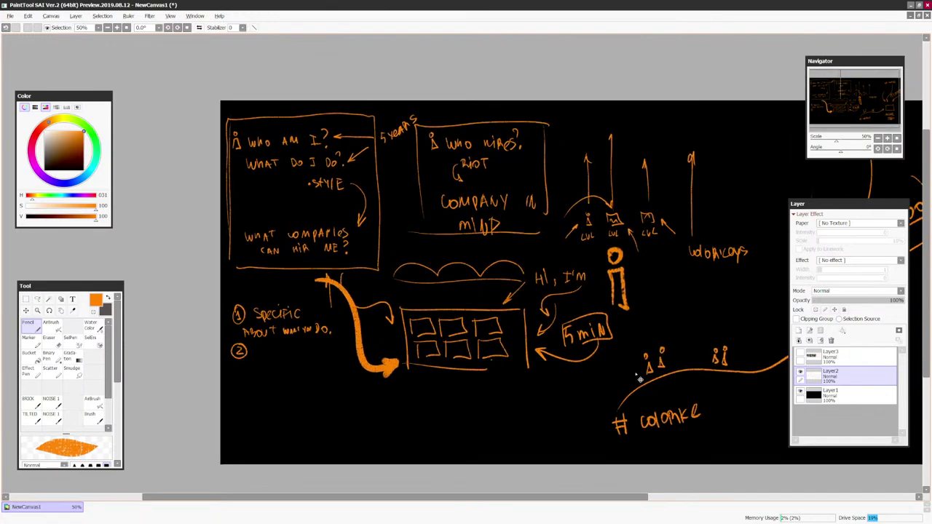
{"action": "key", "text": "ctrl+z"}
{"action": "key", "text": "ctrl+plus"}
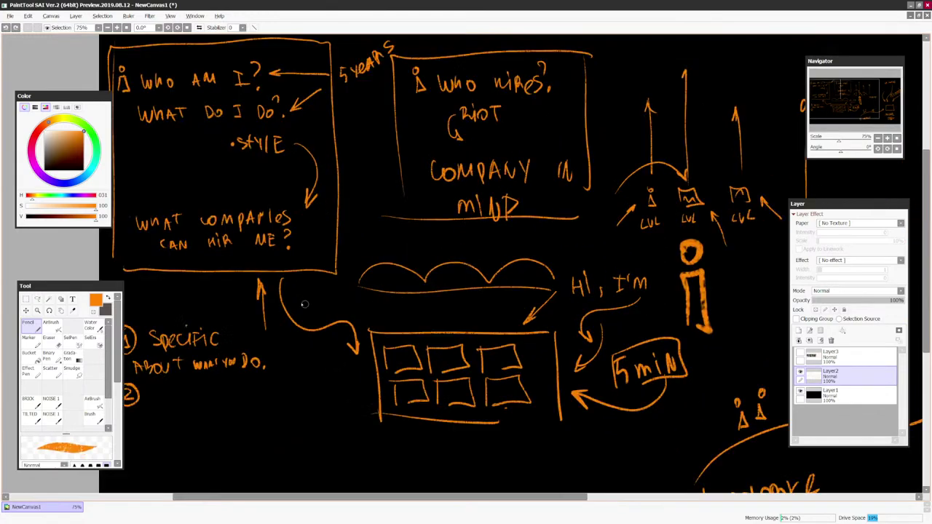
{"action": "mouse_move", "coordinate": [280, 284]}
{"action": "left_mouse_down"}
{"action": "mouse_move", "coordinate": [360, 393]}
{"action": "mouse_move", "coordinate": [338, 392]}
{"action": "left_mouse_up"}
{"action": "key", "text": "ctrl+minus"}
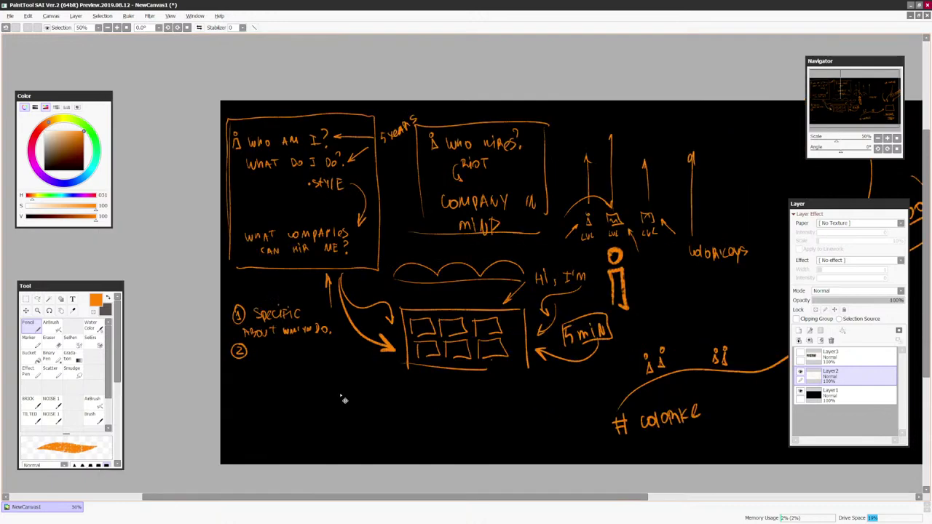
{"action": "key", "text": "ctrl+z"}
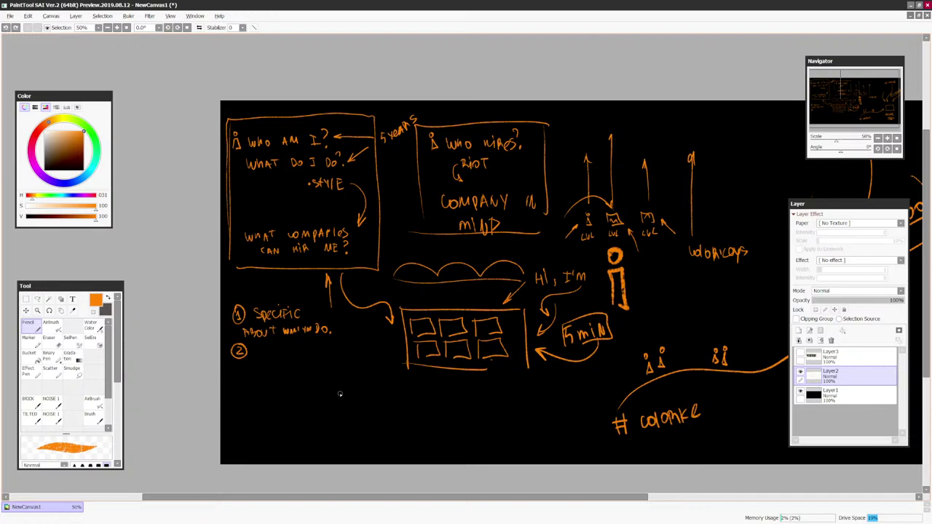
Draw a curved arrow rising from the empty area below the numbered notes to the left side of the grid of small frames
{"action": "key", "text": "ctrl+plus"}
{"action": "left_click_drag", "start_coordinate": [405, 418], "coordinate": [463, 340]}
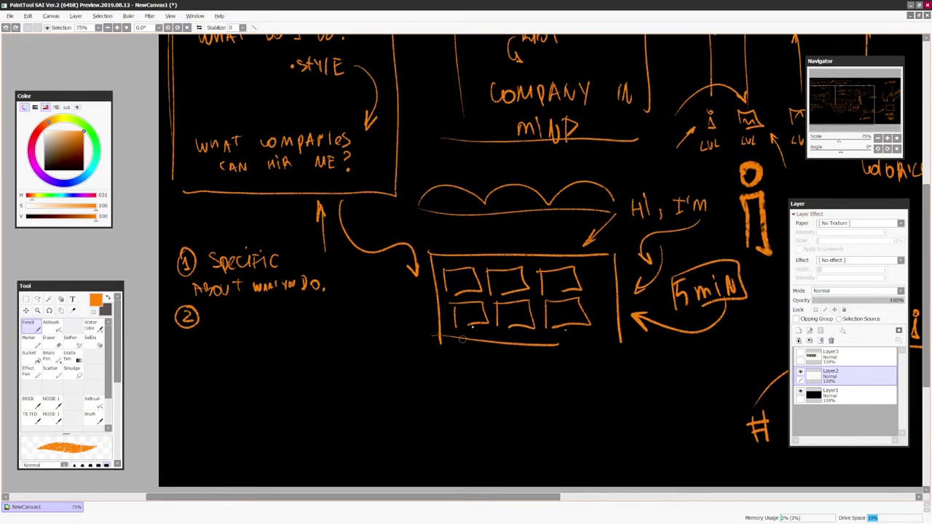
{"action": "mouse_move", "coordinate": [392, 431]}
{"action": "left_mouse_down"}
{"action": "mouse_move", "coordinate": [380, 350]}
{"action": "mouse_move", "coordinate": [423, 321]}
{"action": "left_mouse_up"}
{"action": "mouse_move", "coordinate": [412, 312]}
{"action": "left_mouse_down"}
{"action": "mouse_move", "coordinate": [424, 321]}
{"action": "mouse_move", "coordinate": [418, 329]}
{"action": "left_mouse_up"}
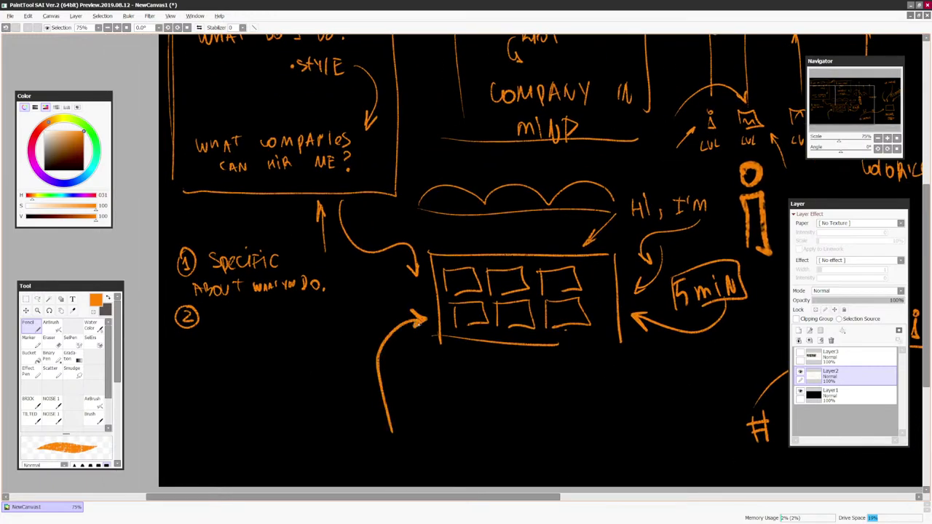
{"action": "key", "text": "ctrl+minus"}
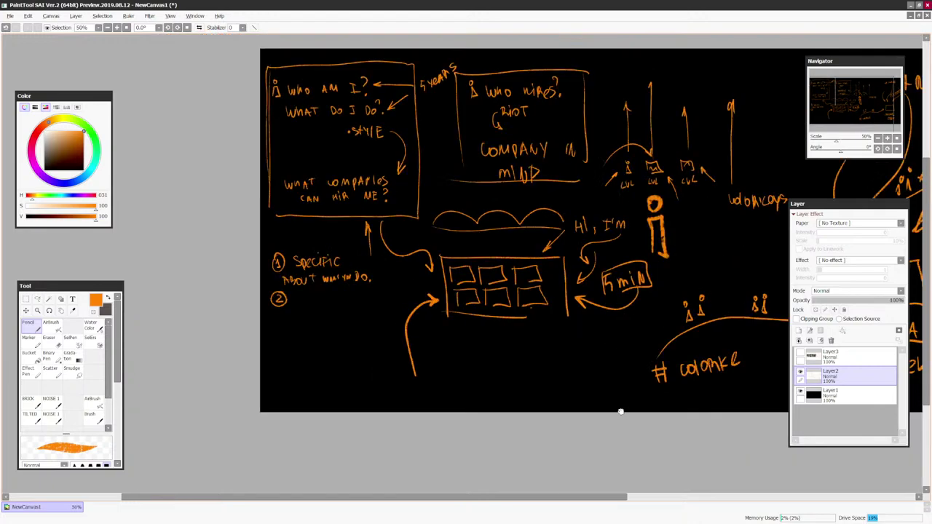
Write a "#" sign beside the tail of the new arrow below the grid of small frames
{"action": "left_click_drag", "start_coordinate": [620, 410], "coordinate": [607, 358]}
{"action": "key", "text": "ctrl+plus"}
{"action": "key", "text": "ctrl+plus"}
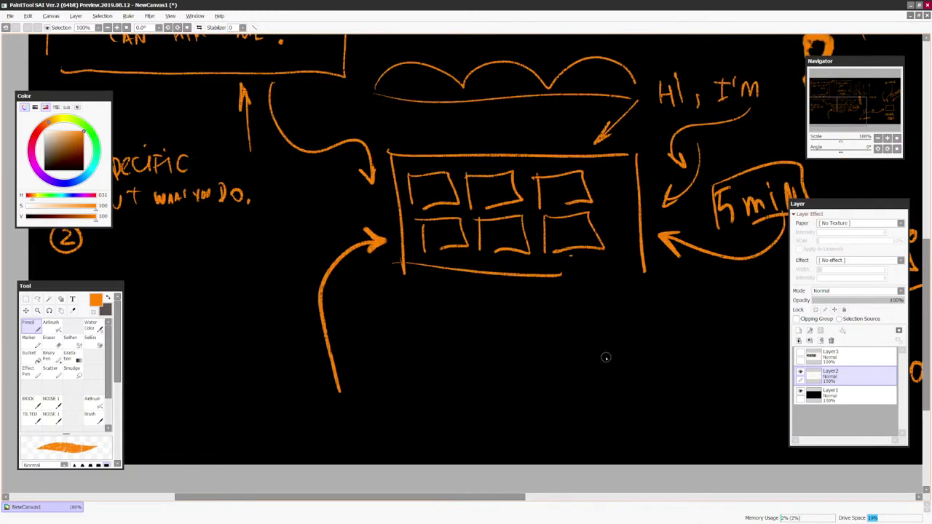
{"action": "mouse_move", "coordinate": [366, 373]}
{"action": "left_mouse_down"}
{"action": "mouse_move", "coordinate": [361, 400]}
{"action": "mouse_move", "coordinate": [375, 400]}
{"action": "left_mouse_up"}
{"action": "left_click_drag", "start_coordinate": [355, 385], "coordinate": [391, 387]}
{"action": "scroll", "coordinate": [386, 380], "scroll_direction": "down", "scroll_amount": 2}
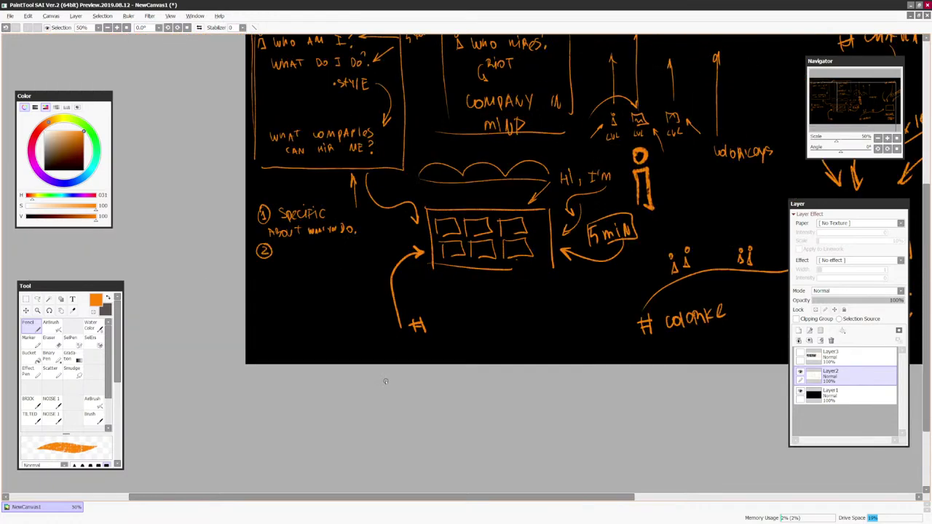
Try a long curved arrow from the empty area below the grid of frames to the lower "#" note
{"action": "key", "text": "ctrl+minus"}
{"action": "left_click_drag", "start_coordinate": [489, 312], "coordinate": [579, 286]}
{"action": "left_click_drag", "start_coordinate": [562, 278], "coordinate": [579, 286]}
{"action": "left_click_drag", "start_coordinate": [579, 286], "coordinate": [567, 287]}
{"action": "key", "text": "ctrl+plus"}
{"action": "left_click_drag", "start_coordinate": [682, 334], "coordinate": [645, 367]}
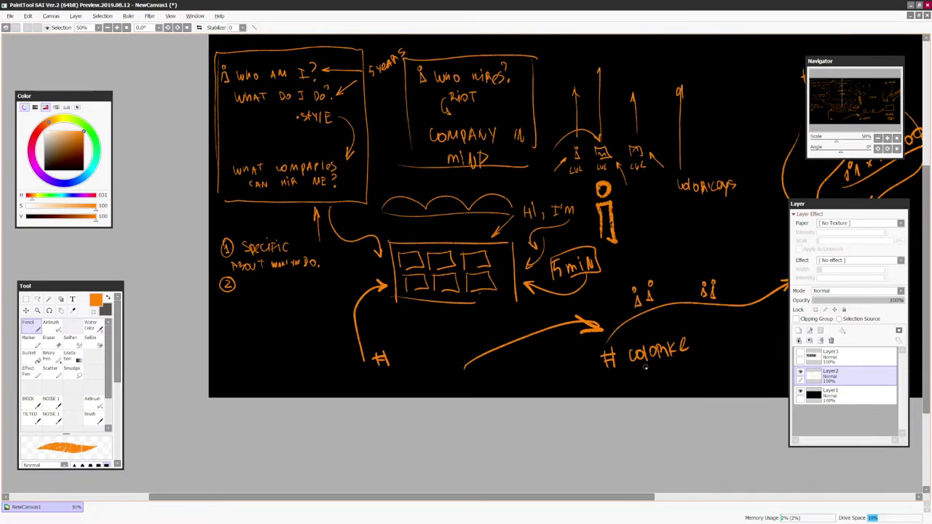
{"action": "scroll", "coordinate": [645, 367], "scroll_direction": "up", "scroll_amount": 1}
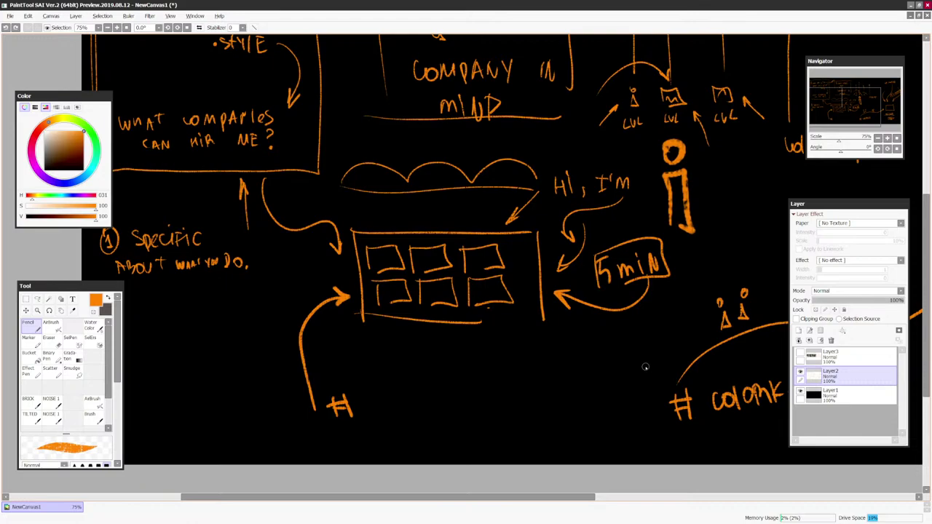
Draw a curved arrow from beneath the lower "#" note to the name under the empty frame, and write "HR" beside the note
{"action": "scroll", "coordinate": [645, 367], "scroll_direction": "down", "scroll_amount": 2}
{"action": "scroll", "coordinate": [645, 367], "scroll_direction": "up", "scroll_amount": 1}
{"action": "left_click_drag", "start_coordinate": [536, 349], "coordinate": [649, 304]}
{"action": "mouse_move", "coordinate": [444, 298]}
{"action": "left_mouse_down"}
{"action": "mouse_move", "coordinate": [458, 284]}
{"action": "mouse_move", "coordinate": [481, 295]}
{"action": "left_mouse_up"}
{"action": "scroll", "coordinate": [566, 303], "scroll_direction": "down", "scroll_amount": 3}
{"action": "scroll", "coordinate": [528, 335], "scroll_direction": "up", "scroll_amount": 3}
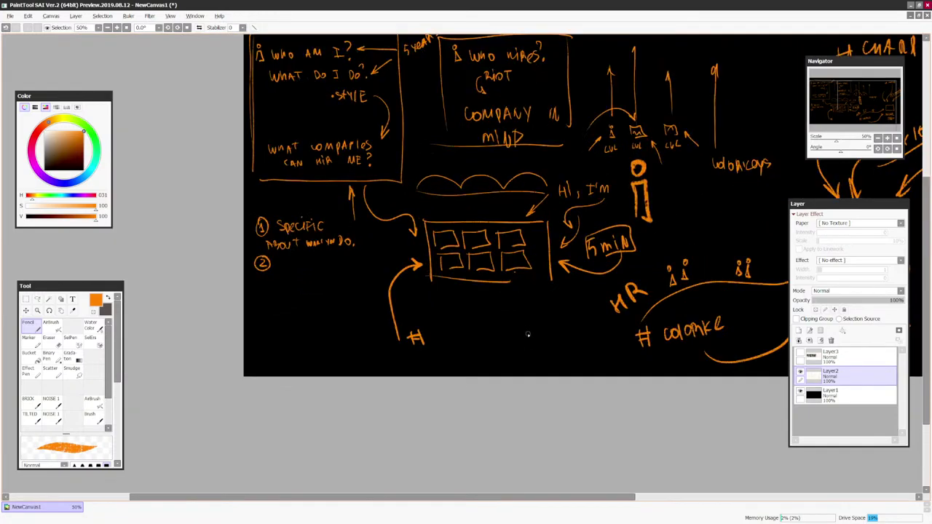
Draw a curved arrow up to the lower edge of the grid of frames and a short downward arrow beside it
{"action": "mouse_move", "coordinate": [527, 356]}
{"action": "left_mouse_down"}
{"action": "mouse_move", "coordinate": [524, 292]}
{"action": "mouse_move", "coordinate": [537, 293]}
{"action": "left_mouse_up"}
{"action": "scroll", "coordinate": [650, 333], "scroll_direction": "down", "scroll_amount": 2}
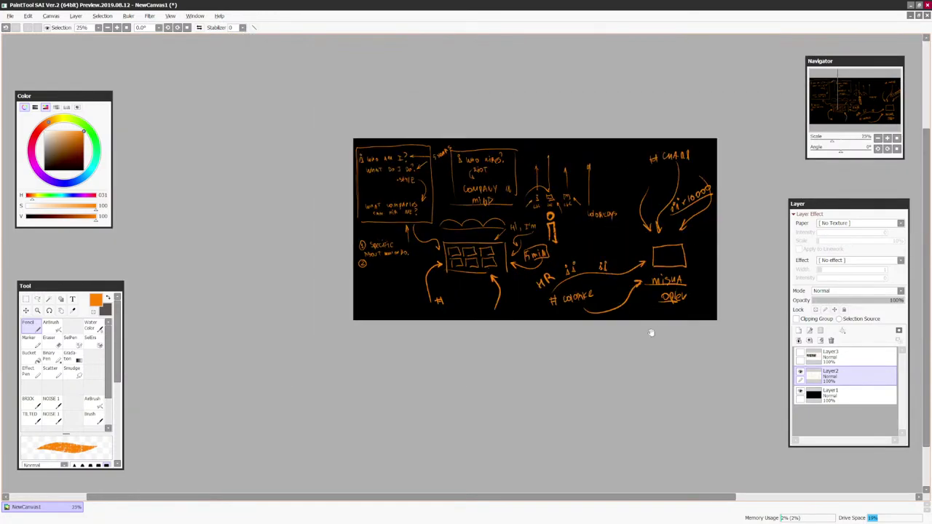
{"action": "scroll", "coordinate": [651, 332], "scroll_direction": "up", "scroll_amount": 2}
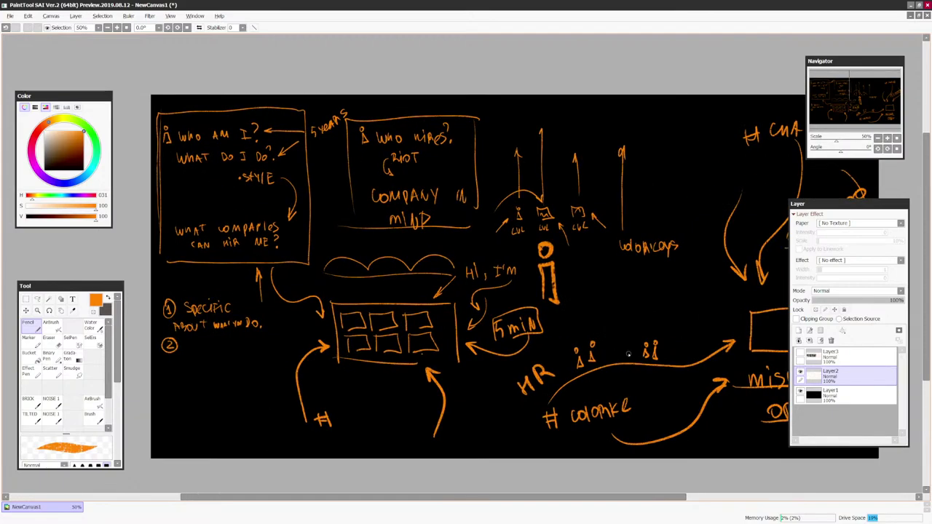
{"action": "left_click_drag", "start_coordinate": [475, 398], "coordinate": [453, 431]}
{"action": "left_click_drag", "start_coordinate": [451, 431], "coordinate": [472, 417]}
{"action": "scroll", "coordinate": [471, 417], "scroll_direction": "down", "scroll_amount": 2}
{"action": "scroll", "coordinate": [630, 371], "scroll_direction": "up", "scroll_amount": 2}
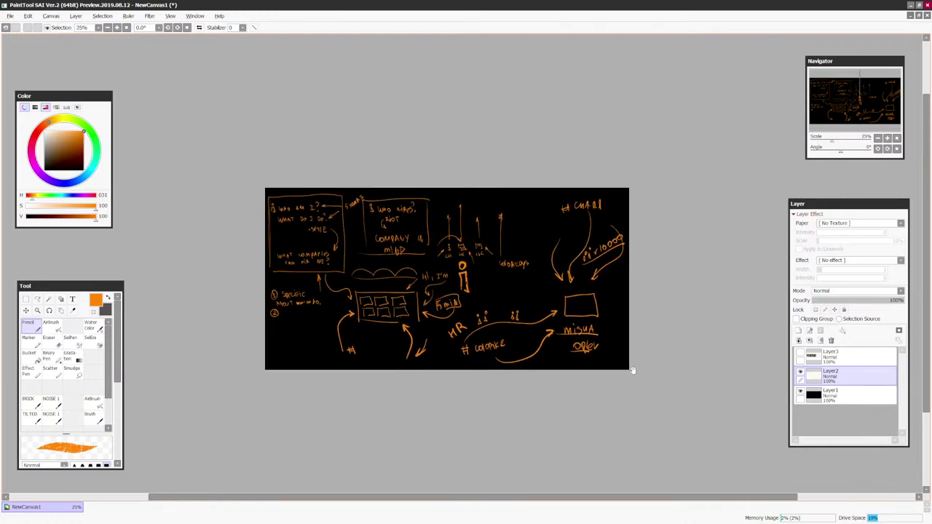
{"action": "scroll", "coordinate": [691, 326], "scroll_direction": "up", "scroll_amount": 1}
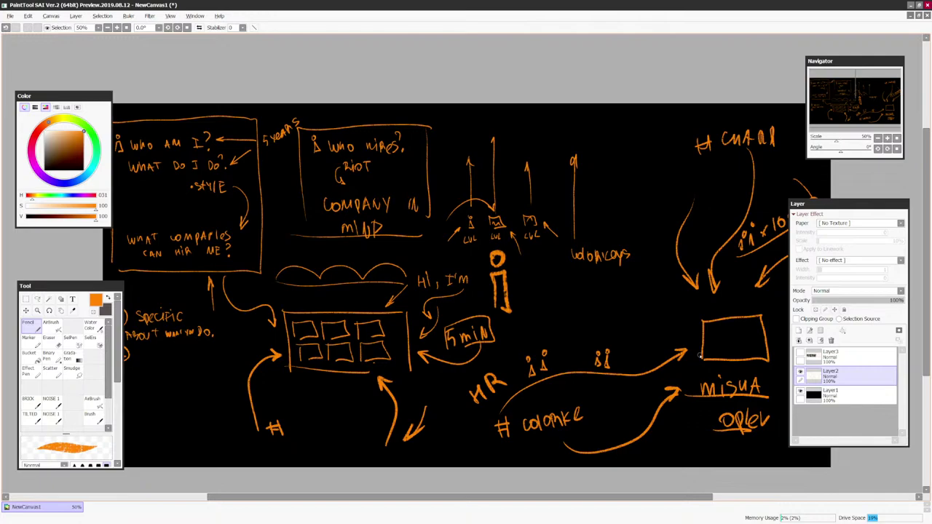
{"action": "scroll", "coordinate": [700, 356], "scroll_direction": "down", "scroll_amount": 1}
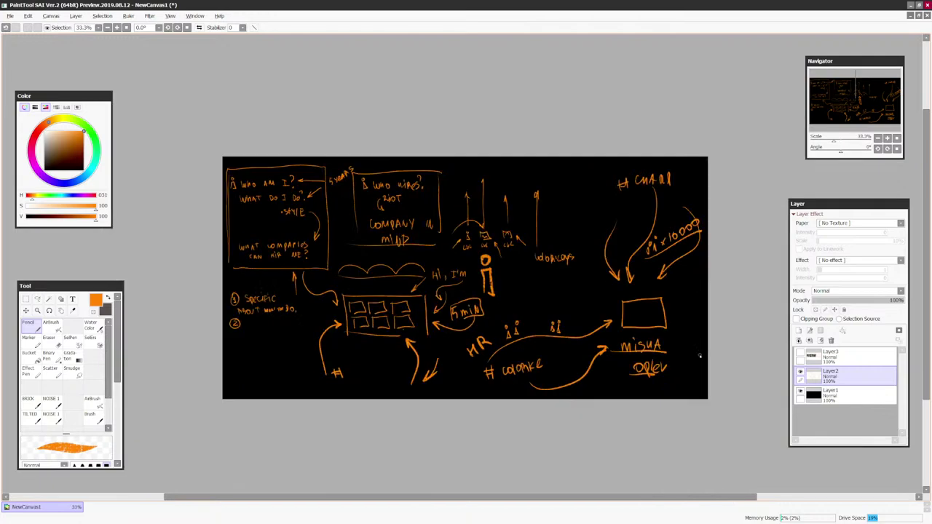
{"action": "key", "text": "Page_Up"}
{"action": "left_click_drag", "start_coordinate": [626, 370], "coordinate": [633, 342]}
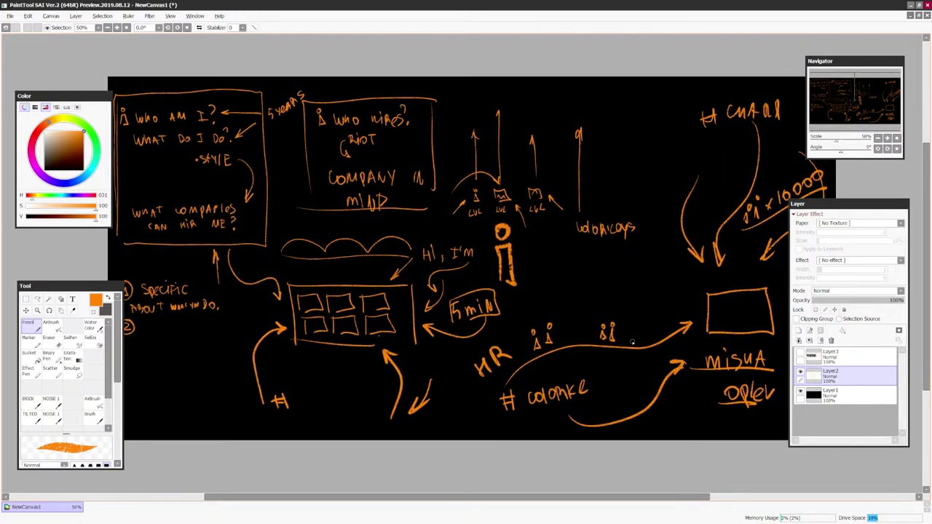
{"action": "key", "text": "Page_Down"}
Hide the handwritten notes layer Layer2 and show the gallery layer Layer3
{"action": "left_click", "coordinate": [800, 372]}
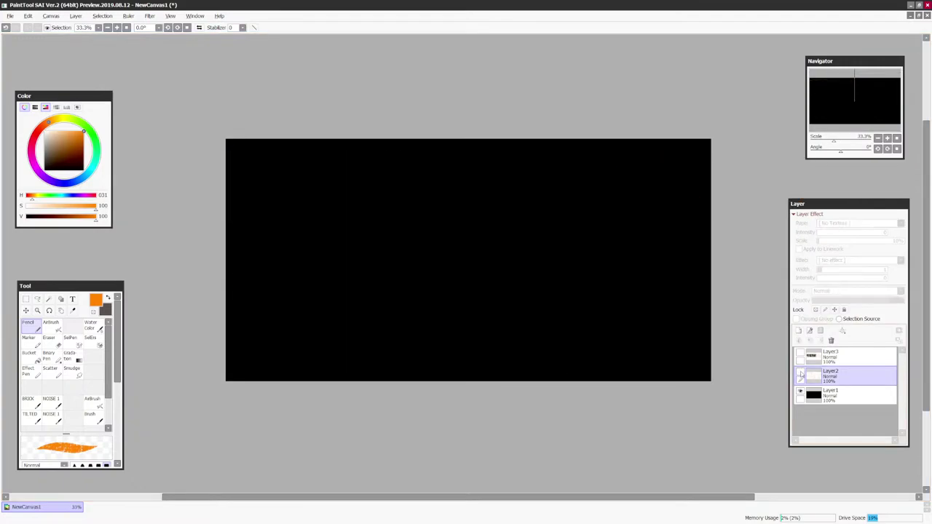
{"action": "left_click", "coordinate": [801, 372]}
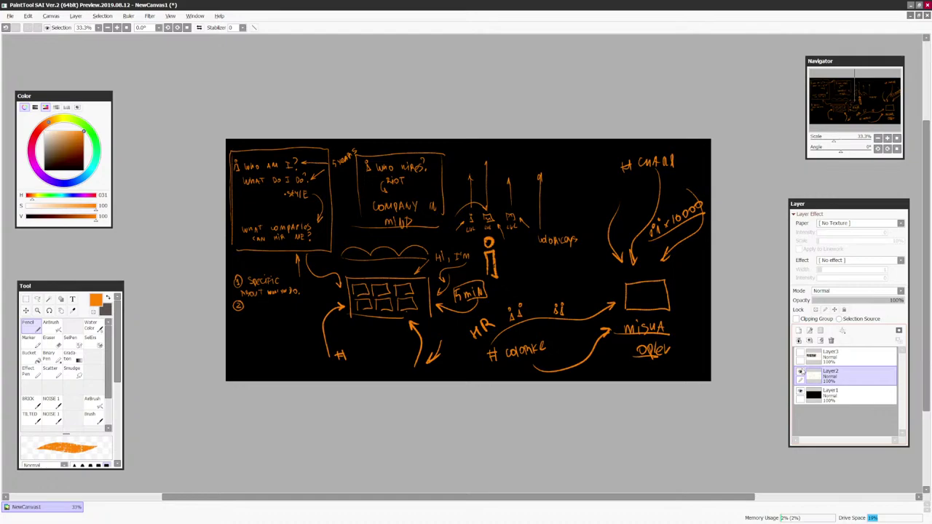
{"action": "left_click", "coordinate": [800, 372]}
{"action": "left_click", "coordinate": [800, 353]}
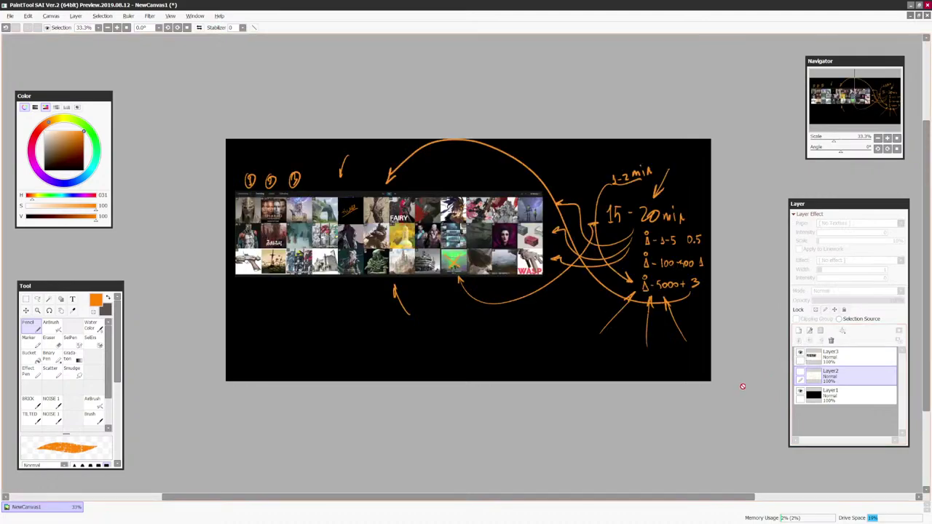
Make the visible gallery layer Layer3 the active layer for drawing
{"action": "key", "text": "Page_Up"}
{"action": "left_click_drag", "start_coordinate": [626, 397], "coordinate": [743, 430]}
{"action": "key", "text": "Page_Up"}
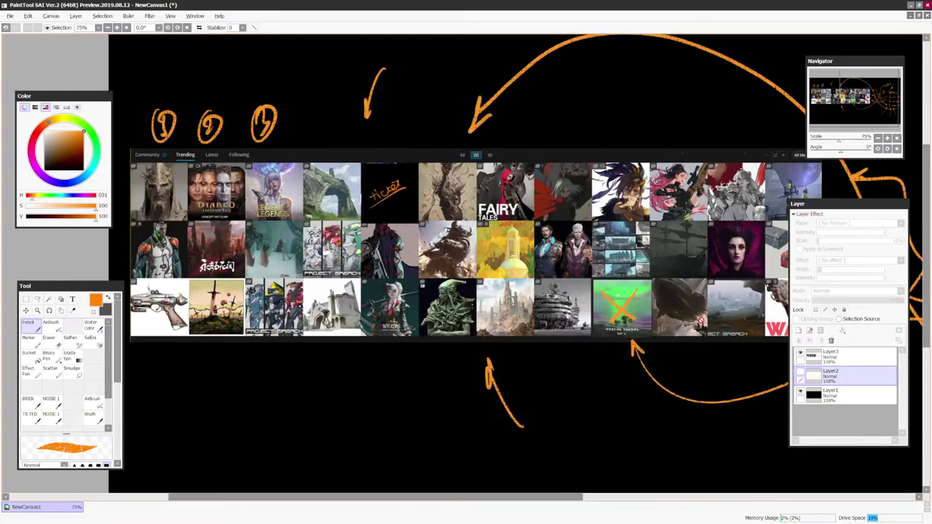
{"action": "left_click_drag", "start_coordinate": [622, 355], "coordinate": [653, 466]}
{"action": "key", "text": "Page_Up"}
{"action": "left_click", "coordinate": [457, 157]}
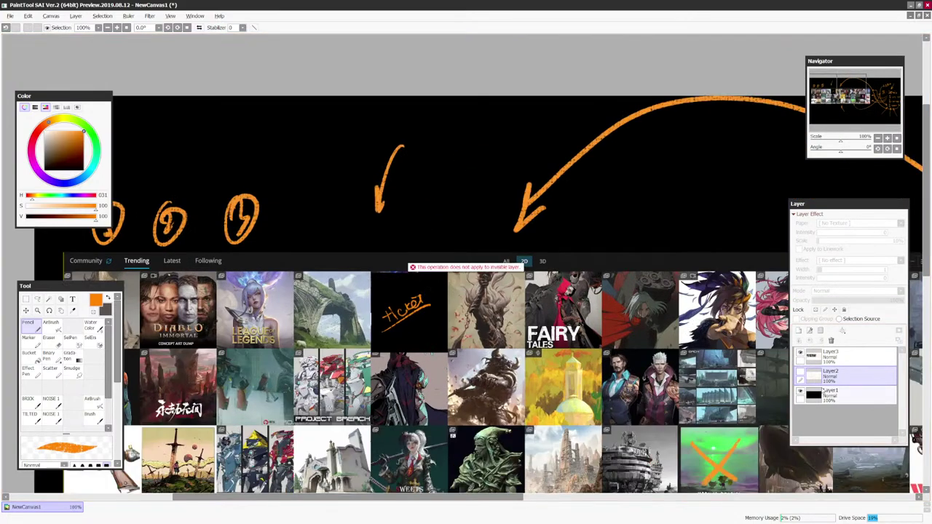
{"action": "left_click", "coordinate": [851, 356]}
Sketch a two-row table, open on its right side, beneath the left part of the gallery screenshot
{"action": "key", "text": "Page_Down"}
{"action": "key", "text": "Page_Down"}
{"action": "key", "text": "Page_Down"}
{"action": "key", "text": "Page_Up"}
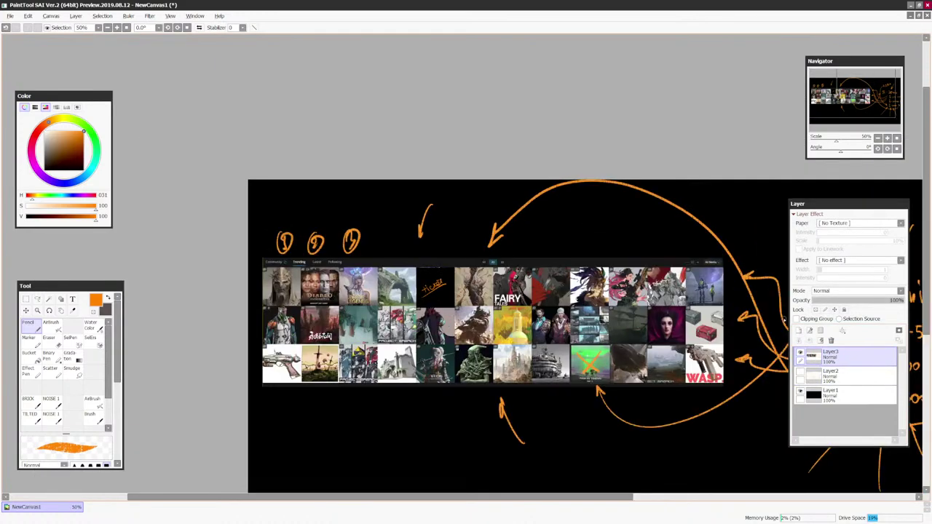
{"action": "left_click_drag", "start_coordinate": [634, 426], "coordinate": [662, 296]}
{"action": "key", "text": "Page_Up"}
{"action": "mouse_move", "coordinate": [288, 308]}
{"action": "left_mouse_down"}
{"action": "mouse_move", "coordinate": [230, 307]}
{"action": "mouse_move", "coordinate": [226, 414]}
{"action": "left_mouse_up"}
{"action": "left_click_drag", "start_coordinate": [224, 285], "coordinate": [462, 298]}
{"action": "left_click_drag", "start_coordinate": [241, 355], "coordinate": [455, 354]}
{"action": "left_click_drag", "start_coordinate": [218, 412], "coordinate": [414, 409]}
Draw a stick figure at the start of the table's upper row and close off its cell with a vertical line
{"action": "key", "text": "Page_Up"}
{"action": "left_click_drag", "start_coordinate": [189, 344], "coordinate": [199, 367]}
{"action": "mouse_move", "coordinate": [199, 349]}
{"action": "left_mouse_down"}
{"action": "mouse_move", "coordinate": [209, 340]}
{"action": "mouse_move", "coordinate": [184, 350]}
{"action": "left_mouse_up"}
{"action": "scroll", "coordinate": [195, 370], "scroll_direction": "down", "scroll_amount": 2}
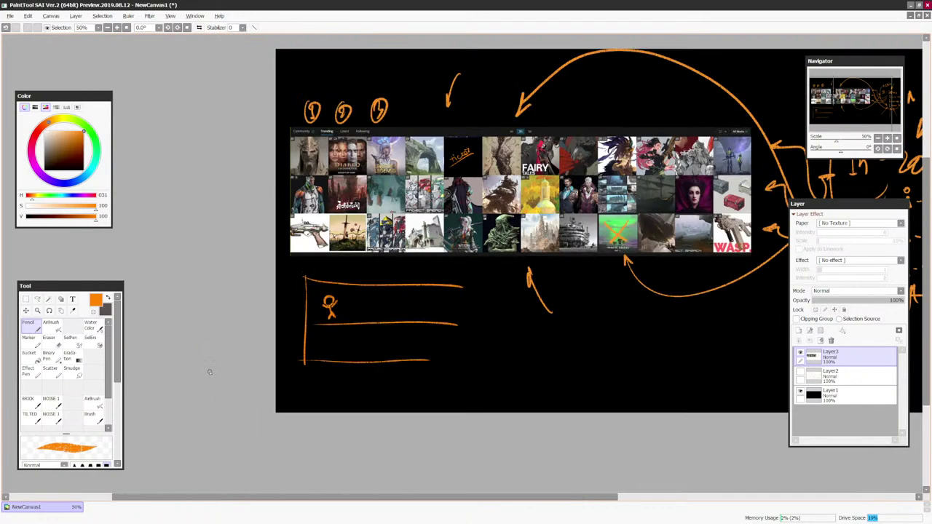
{"action": "left_click_drag", "start_coordinate": [351, 287], "coordinate": [352, 323]}
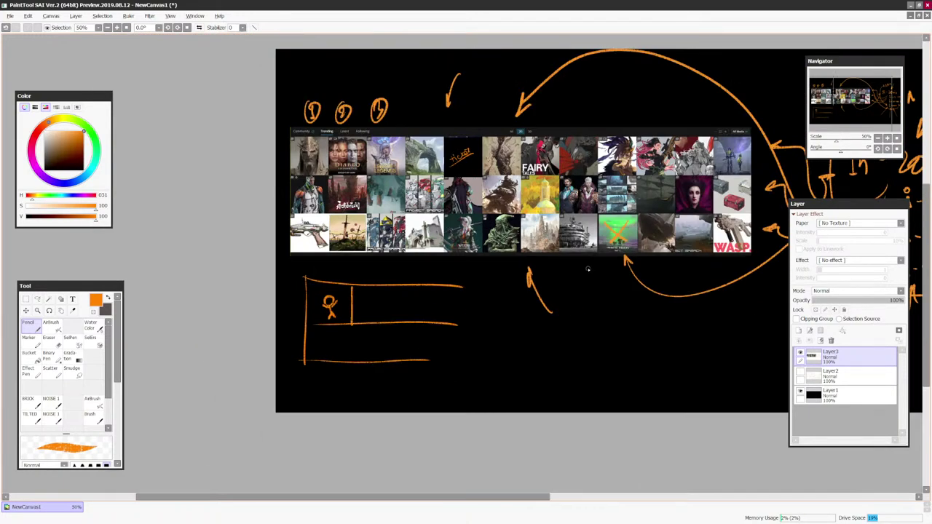
Draw a small curved arrow pointing at the top of the stick figure's cell
{"action": "scroll", "coordinate": [554, 327], "scroll_direction": "up", "scroll_amount": 2}
{"action": "left_click_drag", "start_coordinate": [524, 355], "coordinate": [731, 375]}
{"action": "mouse_move", "coordinate": [436, 320]}
{"action": "left_mouse_down"}
{"action": "mouse_move", "coordinate": [474, 306]}
{"action": "mouse_move", "coordinate": [441, 326]}
{"action": "left_mouse_up"}
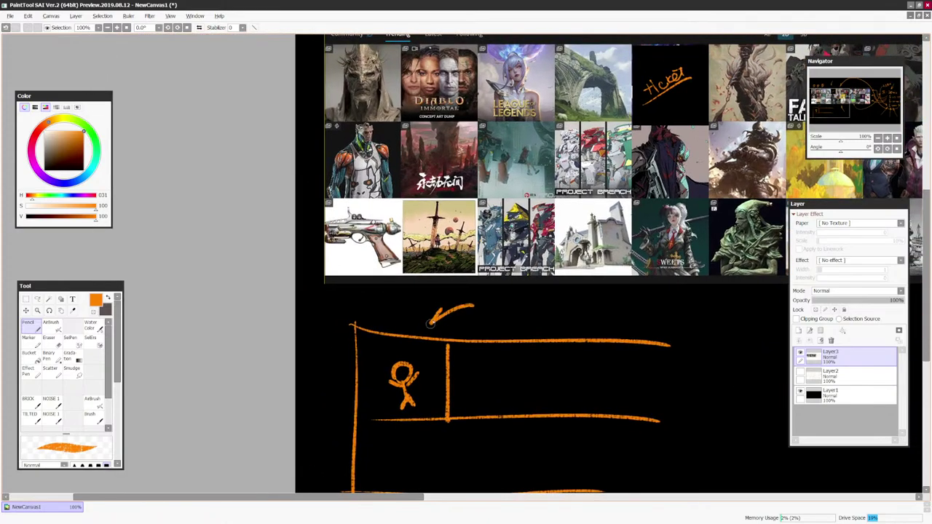
{"action": "scroll", "coordinate": [441, 326], "scroll_direction": "down", "scroll_amount": 3}
{"action": "left_click_drag", "start_coordinate": [656, 365], "coordinate": [562, 383]}
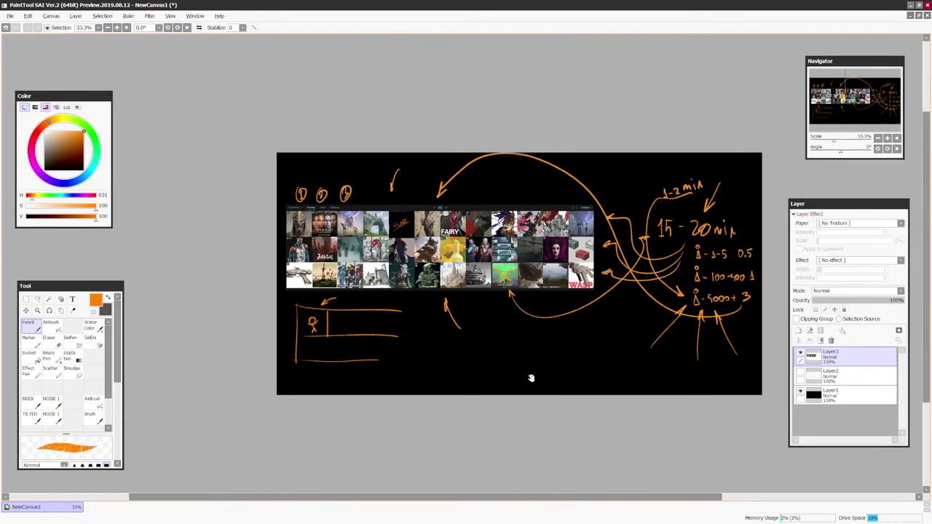
Try a curved arrow arching over the circled numbers to the upper left corner of the gallery
{"action": "scroll", "coordinate": [665, 364], "scroll_direction": "up", "scroll_amount": 1}
{"action": "scroll", "coordinate": [677, 413], "scroll_direction": "up", "scroll_amount": 1}
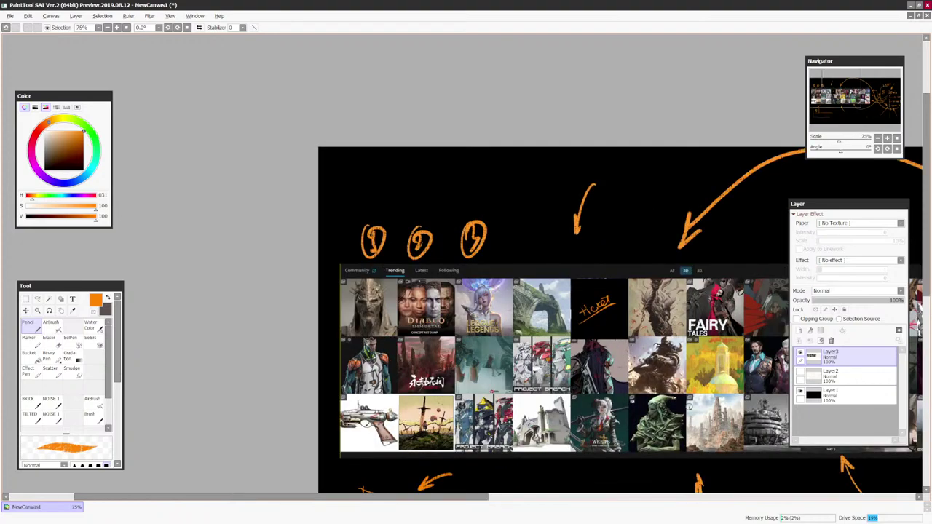
{"action": "mouse_move", "coordinate": [557, 205]}
{"action": "left_mouse_down"}
{"action": "mouse_move", "coordinate": [393, 169]}
{"action": "mouse_move", "coordinate": [337, 247]}
{"action": "left_mouse_up"}
{"action": "scroll", "coordinate": [339, 233], "scroll_direction": "down", "scroll_amount": 1}
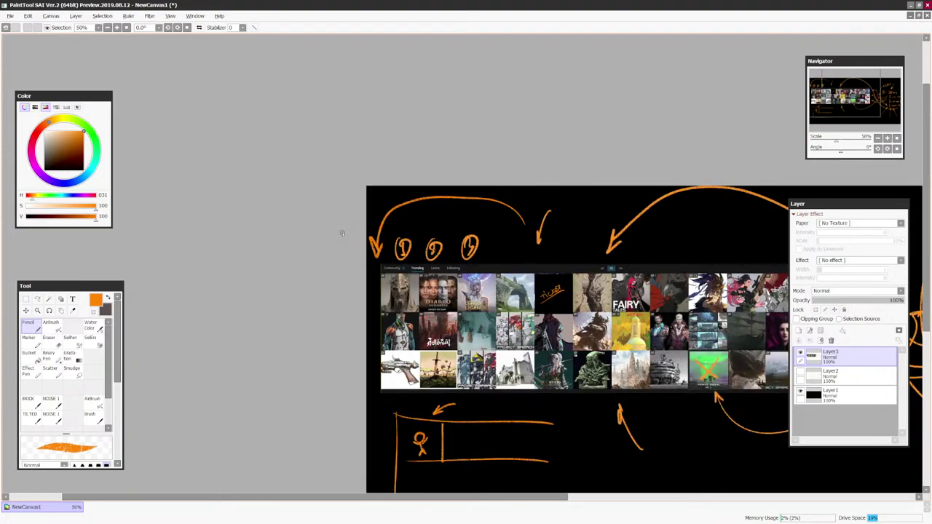
{"action": "scroll", "coordinate": [665, 354], "scroll_direction": "down", "scroll_amount": 2}
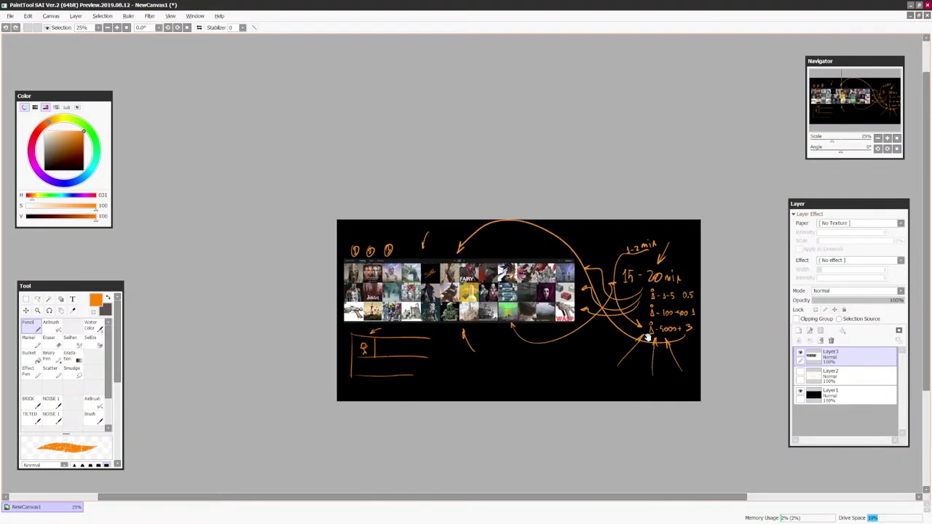
{"action": "left_click_drag", "start_coordinate": [637, 353], "coordinate": [610, 358]}
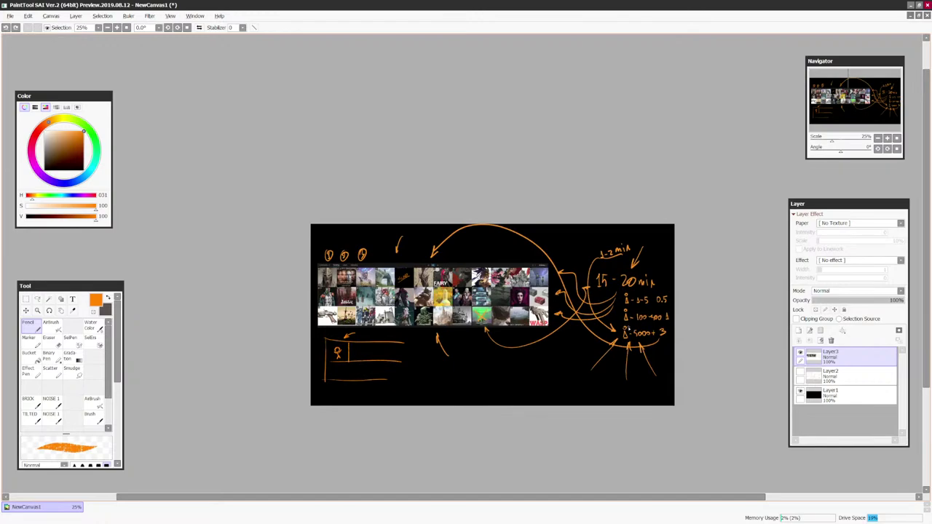
{"action": "scroll", "coordinate": [628, 321], "scroll_direction": "up", "scroll_amount": 2}
{"action": "left_click_drag", "start_coordinate": [609, 398], "coordinate": [613, 353]}
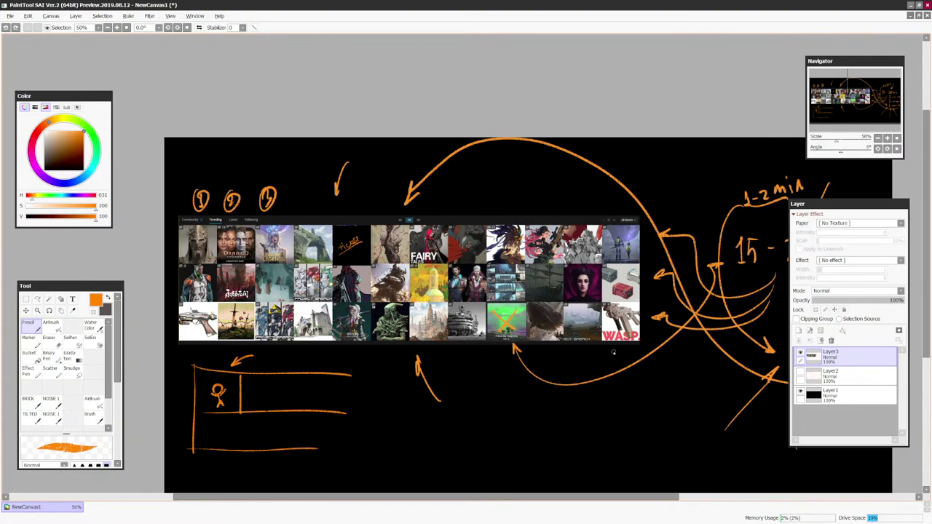
{"action": "scroll", "coordinate": [614, 353], "scroll_direction": "down", "scroll_amount": 1}
{"action": "left_click_drag", "start_coordinate": [670, 367], "coordinate": [642, 367]}
{"action": "scroll", "coordinate": [605, 344], "scroll_direction": "up", "scroll_amount": 1}
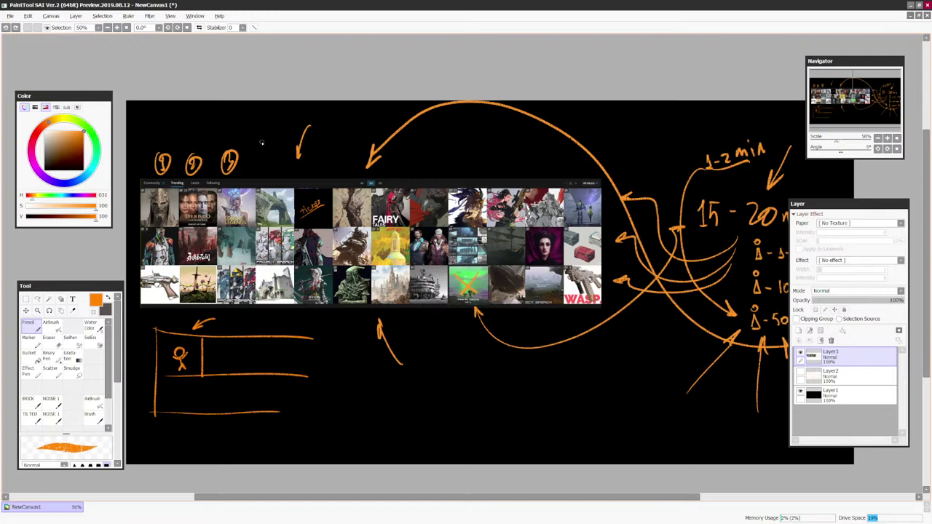
Try a short stroke above the gallery between the circled numbers and the small arrow
{"action": "mouse_move", "coordinate": [263, 136]}
{"action": "left_mouse_down"}
{"action": "mouse_move", "coordinate": [255, 168]}
{"action": "mouse_move", "coordinate": [259, 157]}
{"action": "left_mouse_up"}
{"action": "key", "text": "ctrl+z"}
{"action": "key", "text": "ctrl+z"}
Write a small row of symbols ending in "LA" beneath the middle of the gallery and circle it with an oval
{"action": "mouse_move", "coordinate": [434, 390]}
{"action": "left_mouse_down"}
{"action": "mouse_move", "coordinate": [429, 409]}
{"action": "mouse_move", "coordinate": [484, 405]}
{"action": "mouse_move", "coordinate": [470, 399]}
{"action": "mouse_move", "coordinate": [519, 404]}
{"action": "left_mouse_up"}
{"action": "mouse_move", "coordinate": [522, 372]}
{"action": "left_mouse_down"}
{"action": "mouse_move", "coordinate": [502, 366]}
{"action": "mouse_move", "coordinate": [510, 362]}
{"action": "mouse_move", "coordinate": [466, 367]}
{"action": "left_mouse_up"}
{"action": "scroll", "coordinate": [466, 368], "scroll_direction": "down", "scroll_amount": 2}
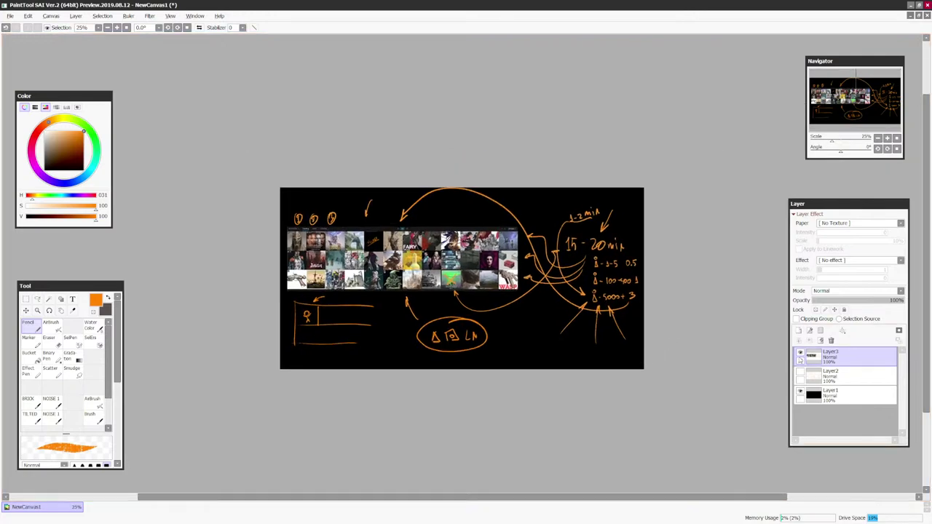
Hide the gallery layer and add a new empty layer above it
{"action": "left_click", "coordinate": [800, 353]}
{"action": "left_click", "coordinate": [799, 330]}
{"action": "scroll", "coordinate": [512, 250], "scroll_direction": "up", "scroll_amount": 2}
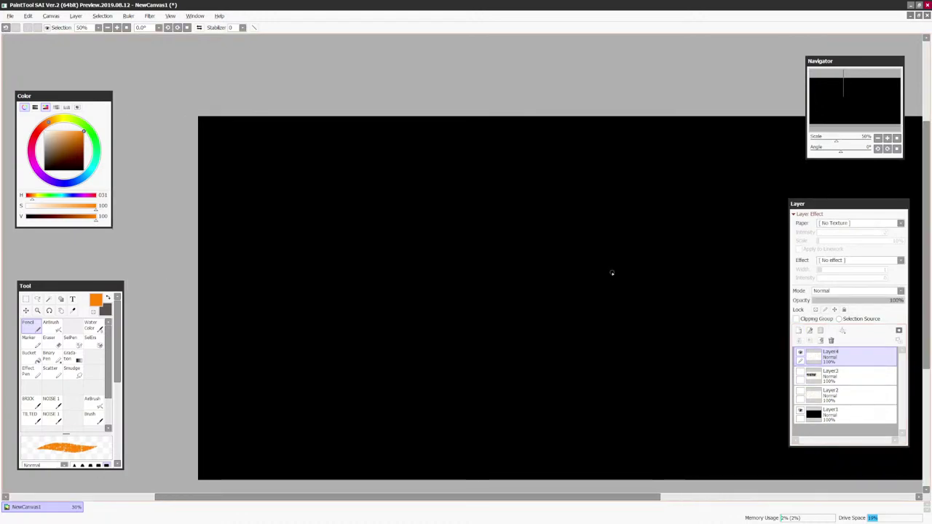
Draw a triangle icon with a smaller triangle inside and an arrow pointing from it to a simple person figure
{"action": "mouse_move", "coordinate": [462, 248]}
{"action": "left_mouse_down"}
{"action": "mouse_move", "coordinate": [482, 278]}
{"action": "mouse_move", "coordinate": [463, 262]}
{"action": "left_mouse_up"}
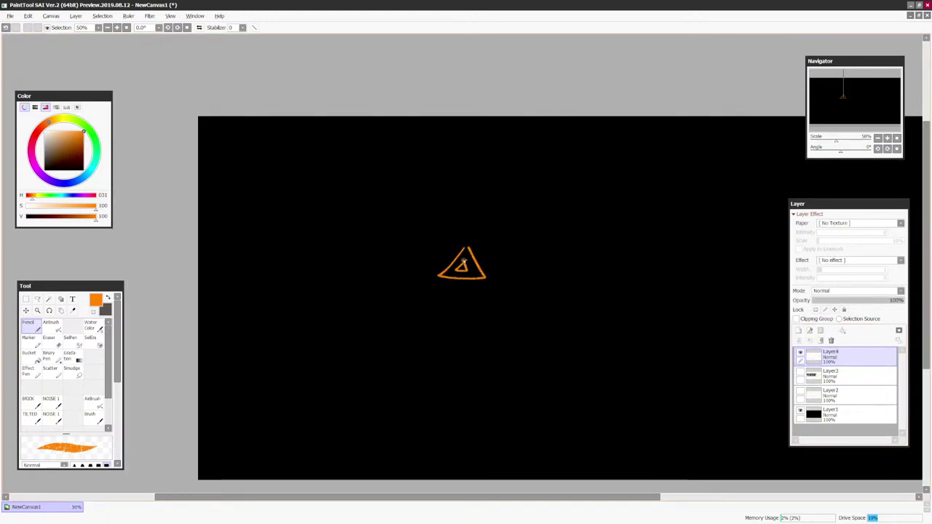
{"action": "scroll", "coordinate": [463, 262], "scroll_direction": "down", "scroll_amount": 2}
{"action": "scroll", "coordinate": [563, 312], "scroll_direction": "up", "scroll_amount": 2}
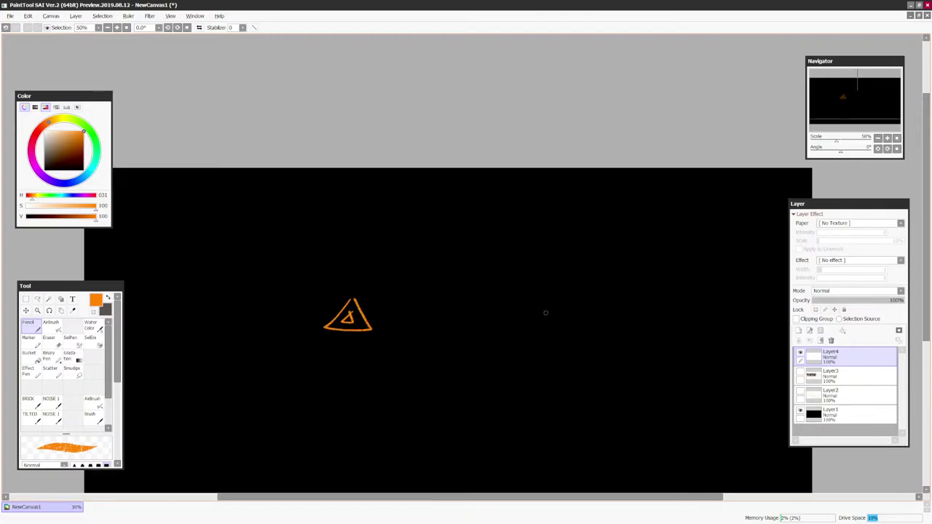
{"action": "mouse_move", "coordinate": [412, 288]}
{"action": "left_mouse_down"}
{"action": "mouse_move", "coordinate": [495, 304]}
{"action": "mouse_move", "coordinate": [479, 307]}
{"action": "left_mouse_up"}
{"action": "left_click_drag", "start_coordinate": [484, 271], "coordinate": [482, 270]}
Draw a square icon with a circle inside at the figure's upper right and an arrow from it to the figure
{"action": "mouse_move", "coordinate": [530, 247]}
{"action": "left_mouse_down"}
{"action": "mouse_move", "coordinate": [530, 227]}
{"action": "mouse_move", "coordinate": [566, 242]}
{"action": "mouse_move", "coordinate": [539, 247]}
{"action": "left_mouse_up"}
{"action": "left_click_drag", "start_coordinate": [544, 231], "coordinate": [510, 286]}
{"action": "left_click_drag", "start_coordinate": [510, 287], "coordinate": [521, 281]}
Draw an arrow toward the figure from its lower right and a sideways triangle icon at the arrow's tail
{"action": "left_click_drag", "start_coordinate": [518, 317], "coordinate": [553, 362]}
{"action": "mouse_move", "coordinate": [519, 318]}
{"action": "left_mouse_down"}
{"action": "mouse_move", "coordinate": [516, 329]}
{"action": "mouse_move", "coordinate": [528, 332]}
{"action": "left_mouse_up"}
{"action": "left_click_drag", "start_coordinate": [575, 355], "coordinate": [577, 377]}
{"action": "left_click_drag", "start_coordinate": [572, 357], "coordinate": [600, 369]}
{"action": "left_click_drag", "start_coordinate": [600, 368], "coordinate": [583, 375]}
Draw an arrow toward the figure from its lower left and write "Li" at the arrow's tail
{"action": "left_click_drag", "start_coordinate": [441, 366], "coordinate": [470, 326]}
{"action": "mouse_move", "coordinate": [454, 341]}
{"action": "left_mouse_down"}
{"action": "mouse_move", "coordinate": [470, 325]}
{"action": "mouse_move", "coordinate": [468, 341]}
{"action": "left_mouse_up"}
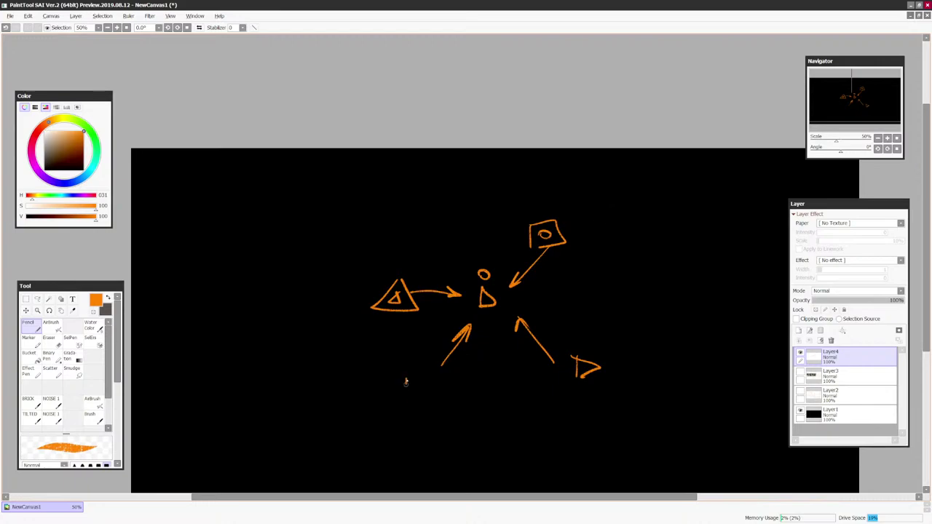
{"action": "left_click_drag", "start_coordinate": [405, 379], "coordinate": [418, 401]}
{"action": "mouse_move", "coordinate": [424, 404]}
{"action": "left_mouse_down"}
{"action": "mouse_move", "coordinate": [425, 380]}
{"action": "mouse_move", "coordinate": [437, 377]}
{"action": "left_mouse_up"}
{"action": "key", "text": "Page_Down"}
{"action": "key", "text": "ctrl+z"}
{"action": "left_click_drag", "start_coordinate": [439, 340], "coordinate": [437, 352]}
{"action": "left_click", "coordinate": [438, 333]}
{"action": "key", "text": "Page_Down"}
{"action": "key", "text": "plus"}
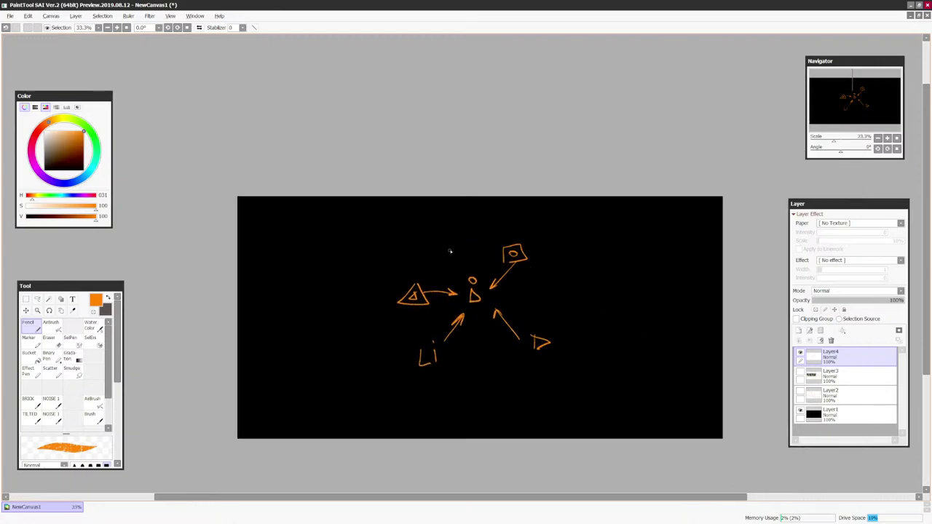
Draw an arrow toward the figure from its upper left and write "FB" above the arrow's tail
{"action": "left_click_drag", "start_coordinate": [439, 240], "coordinate": [459, 265]}
{"action": "left_click_drag", "start_coordinate": [451, 261], "coordinate": [459, 265]}
{"action": "left_click_drag", "start_coordinate": [427, 223], "coordinate": [426, 233]}
{"action": "left_click_drag", "start_coordinate": [426, 222], "coordinate": [432, 227]}
{"action": "left_click_drag", "start_coordinate": [440, 221], "coordinate": [443, 232]}
{"action": "left_click_drag", "start_coordinate": [437, 227], "coordinate": [434, 234]}
{"action": "key", "text": "ctrl+z"}
{"action": "key", "text": "ctrl+z"}
{"action": "key", "text": "ctrl+z"}
{"action": "left_click_drag", "start_coordinate": [434, 220], "coordinate": [434, 234]}
{"action": "key", "text": "Page_Up"}
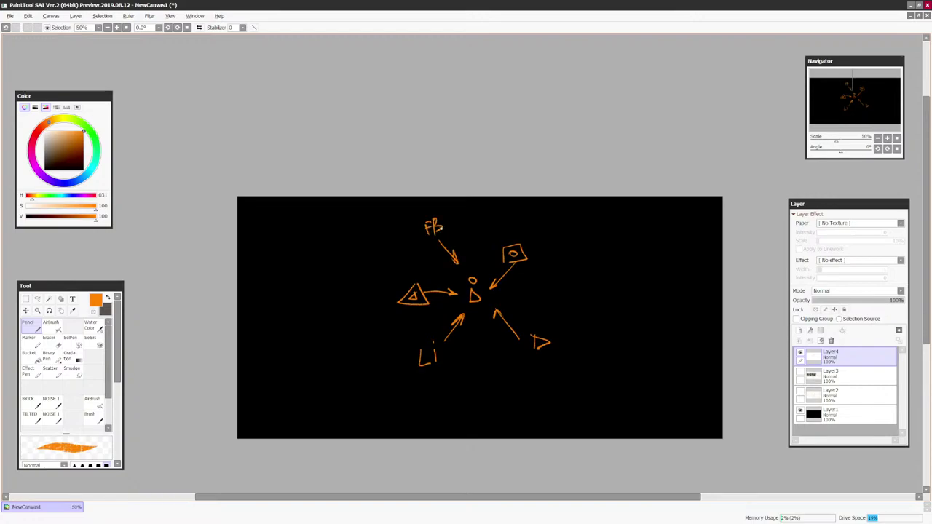
Try an upward arrow toward the figure from below with a small mark at its tail
{"action": "key", "text": "Page_Down"}
{"action": "mouse_move", "coordinate": [479, 378]}
{"action": "left_mouse_down"}
{"action": "mouse_move", "coordinate": [471, 333]}
{"action": "mouse_move", "coordinate": [498, 390]}
{"action": "left_mouse_up"}
{"action": "left_click_drag", "start_coordinate": [498, 382], "coordinate": [505, 388]}
{"action": "key", "text": "ctrl+z"}
{"action": "key", "text": "ctrl+z"}
{"action": "key", "text": "ctrl+z"}
{"action": "key", "text": "ctrl+z"}
{"action": "key", "text": "ctrl+z"}
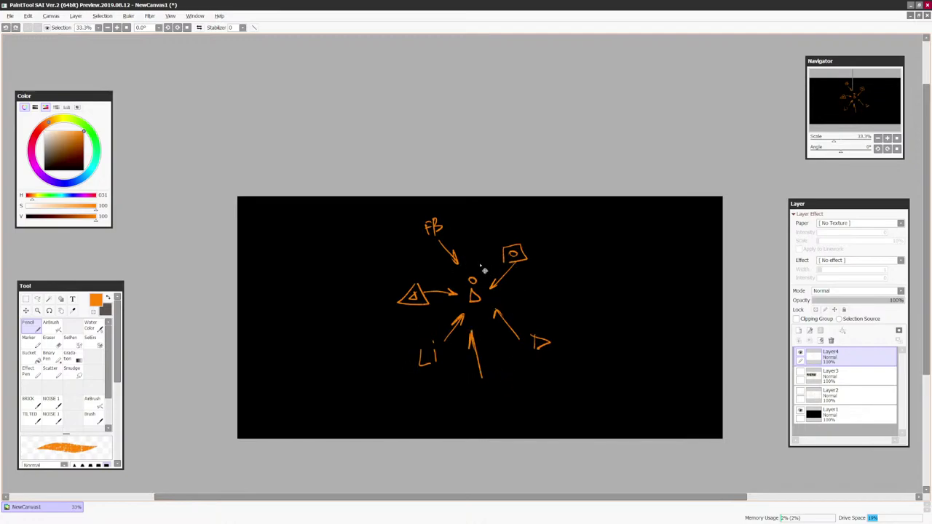
Link the outer icons with curved arrows: a two-headed one between square and sideways triangle, then square to "FB" and sideways triangle to "Li"
{"action": "key", "text": "plus"}
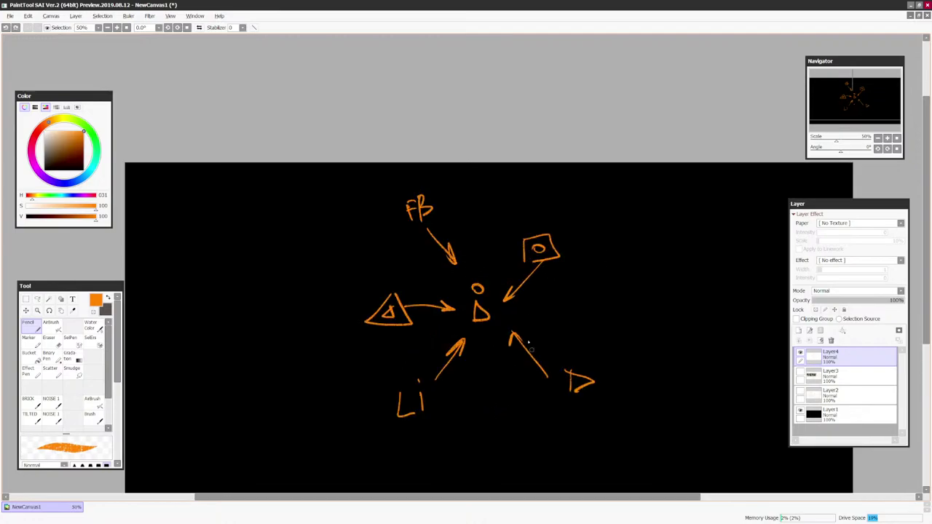
{"action": "left_click_drag", "start_coordinate": [553, 258], "coordinate": [579, 370]}
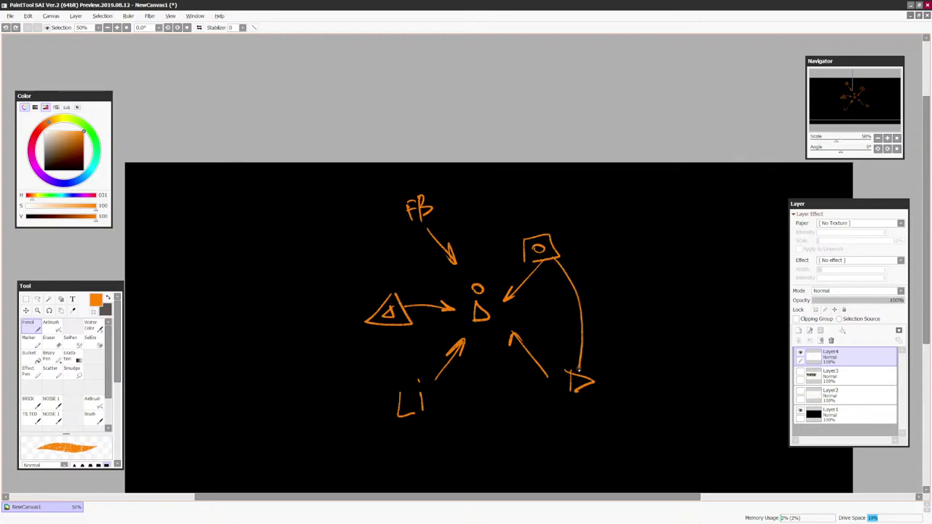
{"action": "mouse_move", "coordinate": [551, 273]}
{"action": "left_mouse_down"}
{"action": "mouse_move", "coordinate": [558, 260]}
{"action": "mouse_move", "coordinate": [562, 272]}
{"action": "left_mouse_up"}
{"action": "mouse_move", "coordinate": [533, 234]}
{"action": "left_mouse_down"}
{"action": "mouse_move", "coordinate": [510, 218]}
{"action": "mouse_move", "coordinate": [449, 210]}
{"action": "left_mouse_up"}
{"action": "mouse_move", "coordinate": [460, 201]}
{"action": "left_mouse_down"}
{"action": "mouse_move", "coordinate": [447, 210]}
{"action": "mouse_move", "coordinate": [469, 214]}
{"action": "left_mouse_up"}
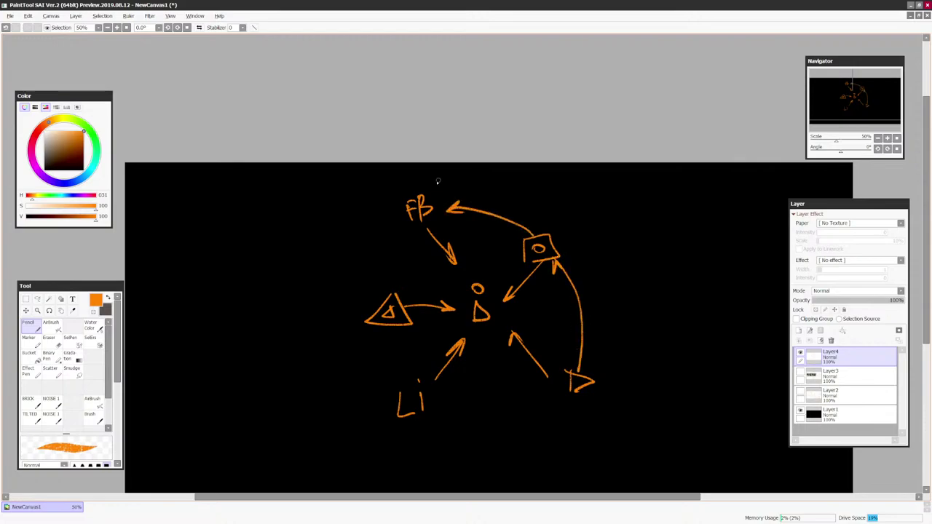
{"action": "mouse_move", "coordinate": [577, 354]}
{"action": "left_mouse_down"}
{"action": "mouse_move", "coordinate": [580, 369]}
{"action": "mouse_move", "coordinate": [453, 414]}
{"action": "left_mouse_up"}
{"action": "mouse_move", "coordinate": [453, 413]}
{"action": "left_mouse_down"}
{"action": "mouse_move", "coordinate": [470, 421]}
{"action": "mouse_move", "coordinate": [453, 413]}
{"action": "left_mouse_up"}
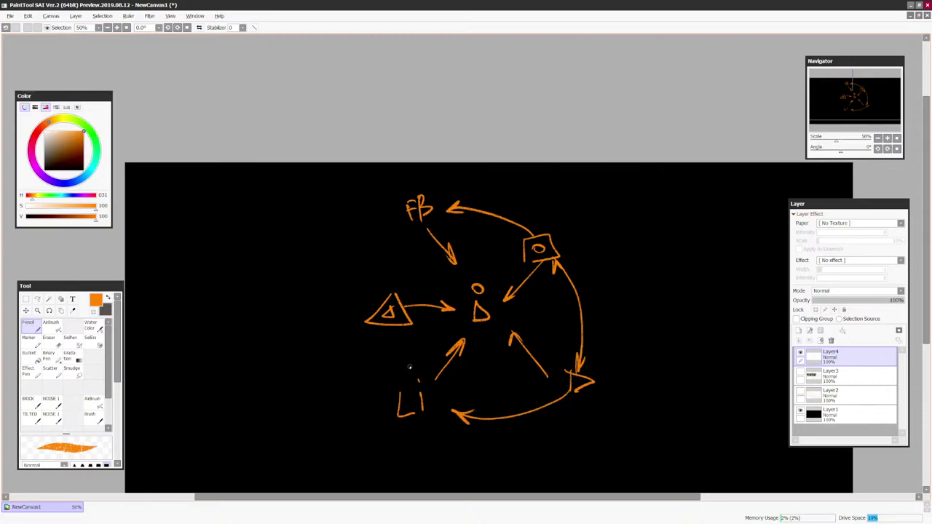
Draw curved arrows from "Li" up to the nested triangle icon and from that icon up to "FB"
{"action": "mouse_move", "coordinate": [412, 374]}
{"action": "left_mouse_down"}
{"action": "mouse_move", "coordinate": [393, 341]}
{"action": "mouse_move", "coordinate": [402, 350]}
{"action": "left_mouse_up"}
{"action": "left_click_drag", "start_coordinate": [396, 280], "coordinate": [407, 235]}
{"action": "left_click_drag", "start_coordinate": [396, 248], "coordinate": [407, 235]}
{"action": "left_click_drag", "start_coordinate": [407, 235], "coordinate": [407, 250]}
Try a short arrow pointing at the square icon and a large circle looping through the outer icons
{"action": "key", "text": "Page_Down"}
{"action": "key", "text": "Page_Up"}
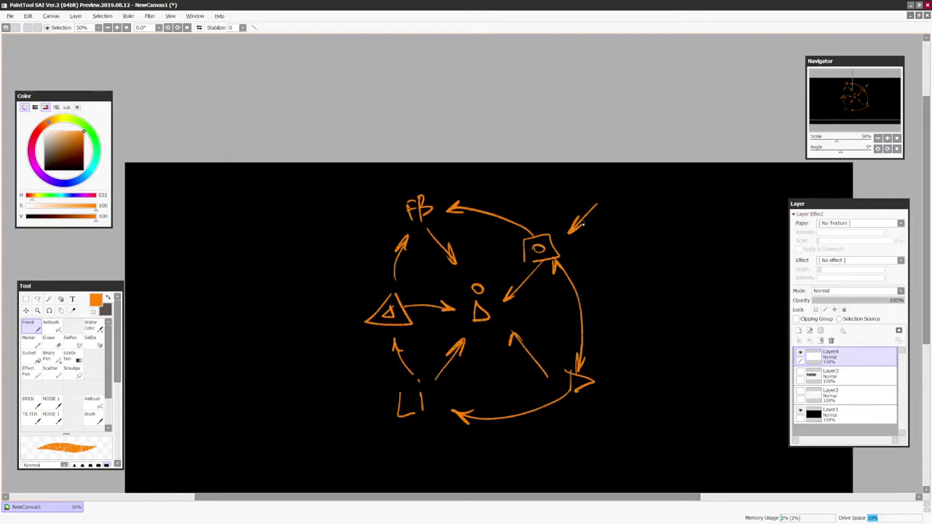
{"action": "mouse_move", "coordinate": [559, 255]}
{"action": "left_mouse_down"}
{"action": "mouse_move", "coordinate": [458, 428]}
{"action": "mouse_move", "coordinate": [492, 205]}
{"action": "left_mouse_up"}
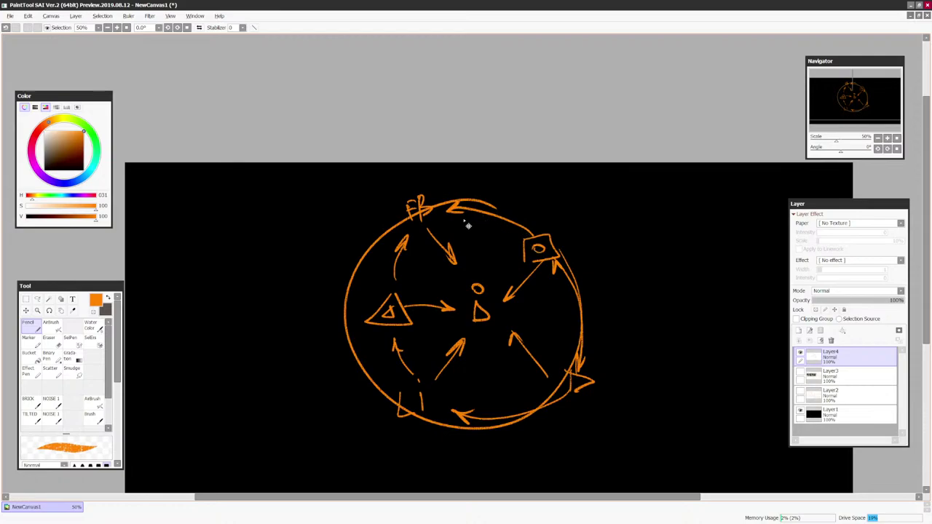
{"action": "key", "text": "ctrl+z"}
{"action": "mouse_move", "coordinate": [535, 402]}
{"action": "left_mouse_down"}
{"action": "mouse_move", "coordinate": [466, 421]}
{"action": "mouse_move", "coordinate": [483, 251]}
{"action": "mouse_move", "coordinate": [497, 281]}
{"action": "left_mouse_up"}
{"action": "key", "text": "ctrl+z"}
{"action": "scroll", "coordinate": [614, 274], "scroll_direction": "down", "scroll_amount": 2}
{"action": "scroll", "coordinate": [542, 245], "scroll_direction": "up", "scroll_amount": 1}
{"action": "key", "text": "ctrl+z"}
Draw circled "#" symbols on both sides of the diagram, with curved arrows to the square icon and the nested triangle icon
{"action": "mouse_move", "coordinate": [487, 269]}
{"action": "left_mouse_down"}
{"action": "mouse_move", "coordinate": [503, 272]}
{"action": "mouse_move", "coordinate": [495, 290]}
{"action": "mouse_move", "coordinate": [514, 264]}
{"action": "mouse_move", "coordinate": [450, 241]}
{"action": "mouse_move", "coordinate": [458, 243]}
{"action": "left_mouse_up"}
{"action": "left_click_drag", "start_coordinate": [242, 304], "coordinate": [244, 324]}
{"action": "mouse_move", "coordinate": [234, 315]}
{"action": "left_mouse_down"}
{"action": "mouse_move", "coordinate": [251, 312]}
{"action": "mouse_move", "coordinate": [247, 319]}
{"action": "mouse_move", "coordinate": [323, 273]}
{"action": "mouse_move", "coordinate": [237, 307]}
{"action": "left_mouse_up"}
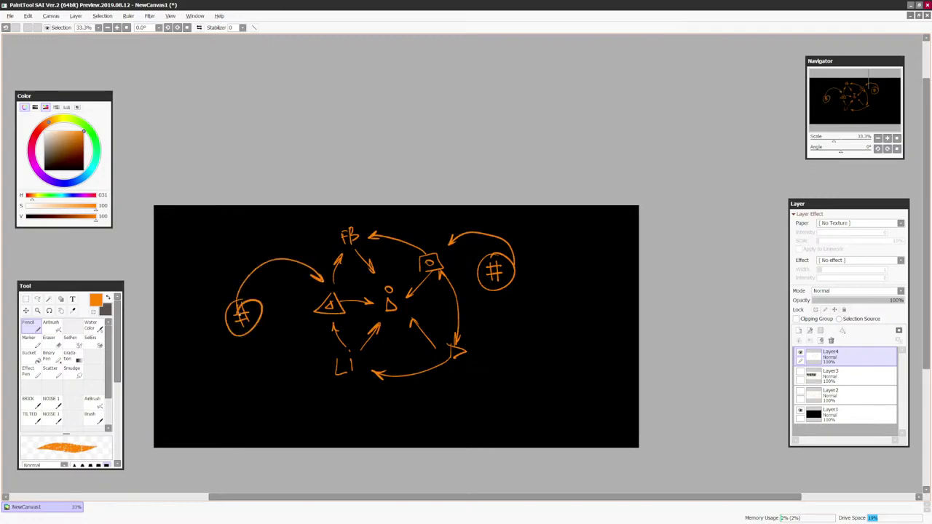
{"action": "scroll", "coordinate": [601, 270], "scroll_direction": "up", "scroll_amount": 1}
{"action": "left_click_drag", "start_coordinate": [601, 270], "coordinate": [626, 273]}
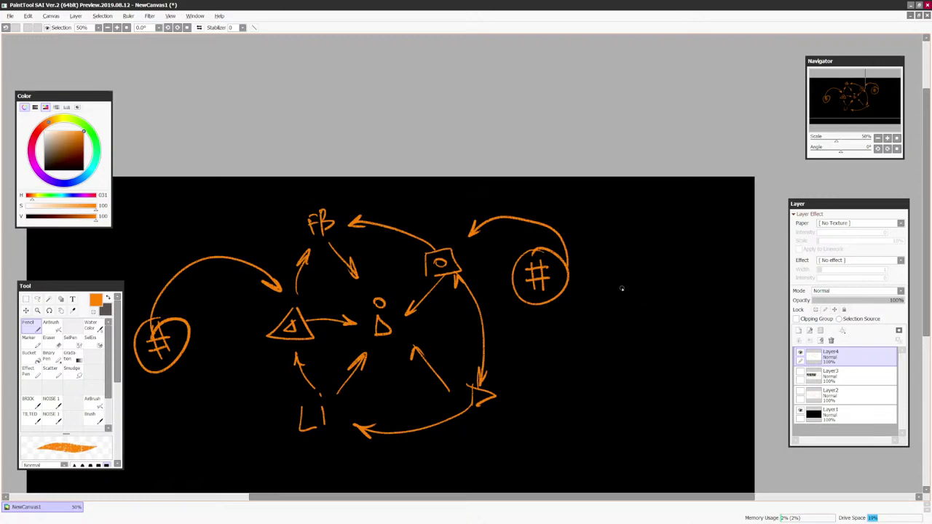
{"action": "scroll", "coordinate": [759, 204], "scroll_direction": "down", "scroll_amount": 1}
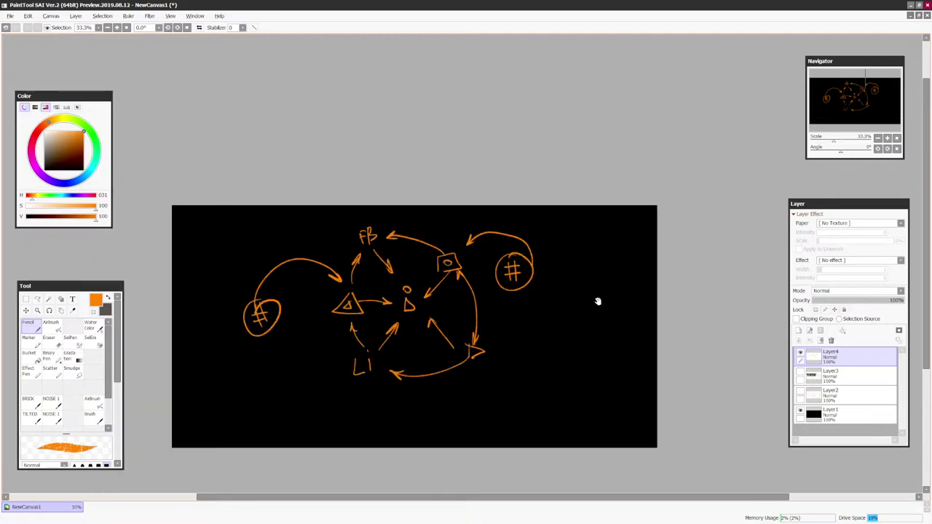
Write "ROADS" below the diagram, to the lower right of the sideways triangle icon
{"action": "left_click_drag", "start_coordinate": [597, 301], "coordinate": [659, 290]}
{"action": "scroll", "coordinate": [658, 252], "scroll_direction": "up", "scroll_amount": 1}
{"action": "left_click_drag", "start_coordinate": [653, 350], "coordinate": [628, 306]}
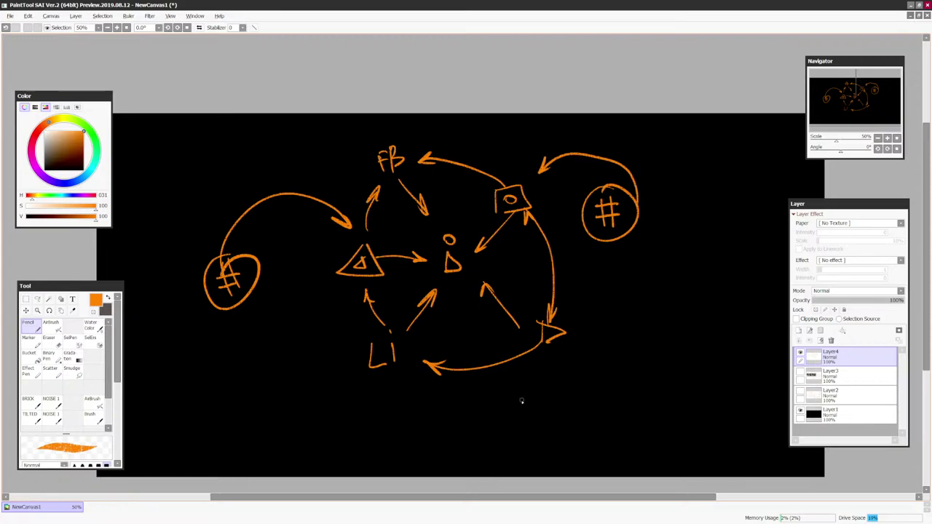
{"action": "mouse_move", "coordinate": [517, 386]}
{"action": "left_mouse_down"}
{"action": "mouse_move", "coordinate": [517, 412]}
{"action": "mouse_move", "coordinate": [538, 399]}
{"action": "mouse_move", "coordinate": [562, 413]}
{"action": "left_mouse_up"}
{"action": "left_click_drag", "start_coordinate": [549, 405], "coordinate": [569, 415]}
{"action": "mouse_move", "coordinate": [567, 386]}
{"action": "left_mouse_down"}
{"action": "mouse_move", "coordinate": [579, 397]}
{"action": "mouse_move", "coordinate": [573, 414]}
{"action": "mouse_move", "coordinate": [597, 409]}
{"action": "left_mouse_up"}
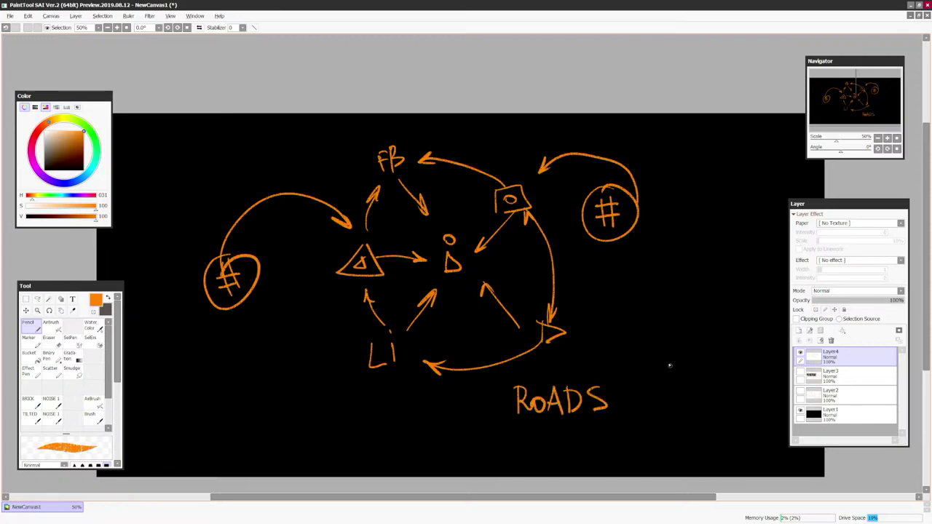
Draw a small person figure beside "ROADS" and a short arrow pointing down at it from the upper right
{"action": "left_click_drag", "start_coordinate": [669, 365], "coordinate": [599, 347]}
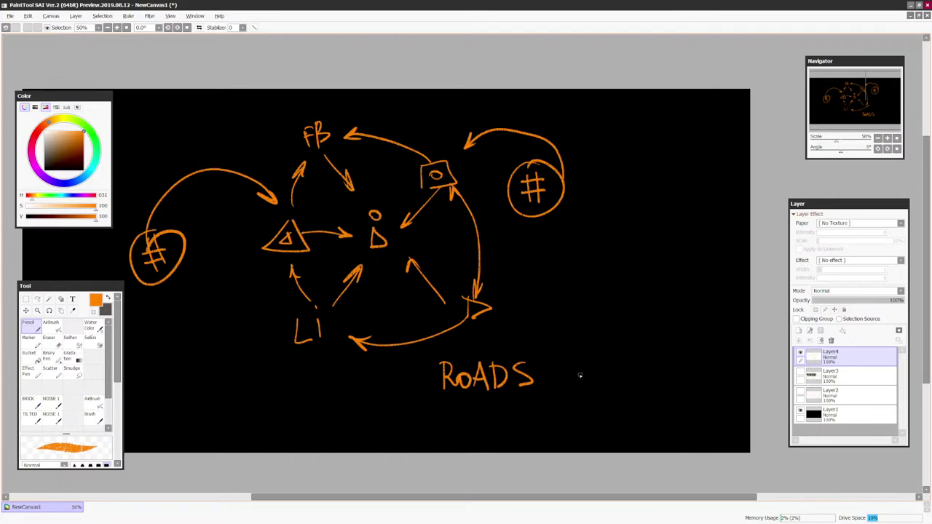
{"action": "mouse_move", "coordinate": [572, 384]}
{"action": "left_mouse_down"}
{"action": "mouse_move", "coordinate": [583, 358]}
{"action": "mouse_move", "coordinate": [573, 385]}
{"action": "left_mouse_up"}
{"action": "left_click_drag", "start_coordinate": [575, 340], "coordinate": [574, 340]}
{"action": "left_click_drag", "start_coordinate": [624, 298], "coordinate": [604, 339]}
{"action": "left_click_drag", "start_coordinate": [602, 320], "coordinate": [619, 329]}
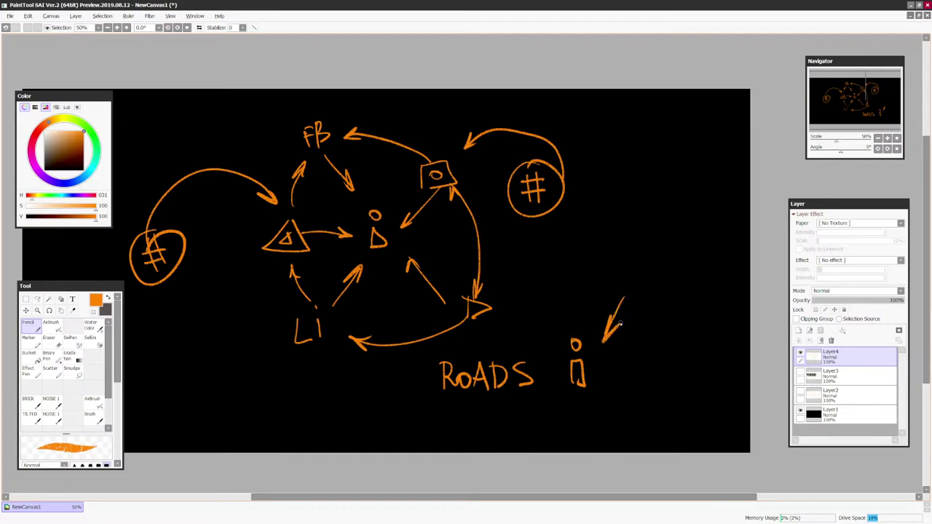
Draw a short arrow toward the nested triangle icon from its lower left and write "Top 10!" below the arrow's tail
{"action": "scroll", "coordinate": [619, 323], "scroll_direction": "down", "scroll_amount": 2}
{"action": "scroll", "coordinate": [618, 323], "scroll_direction": "up", "scroll_amount": 1}
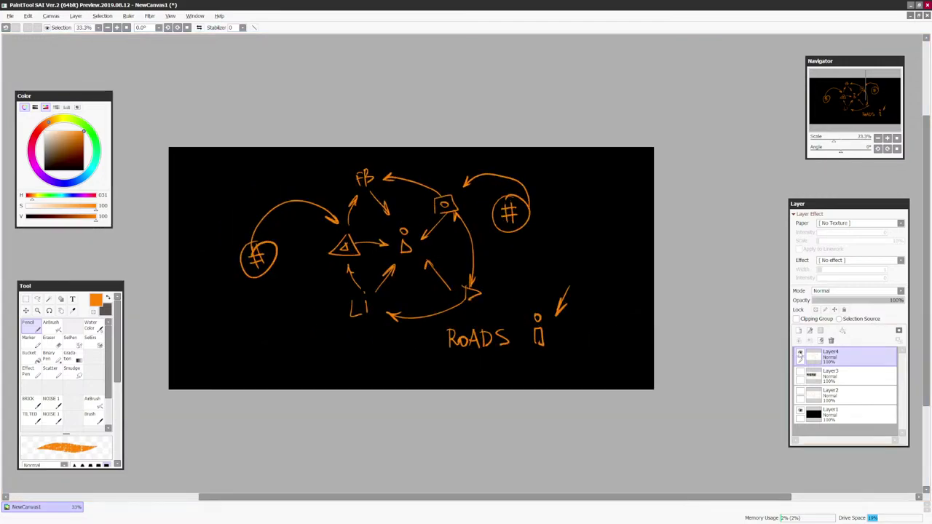
{"action": "scroll", "coordinate": [620, 323], "scroll_direction": "up", "scroll_amount": 1}
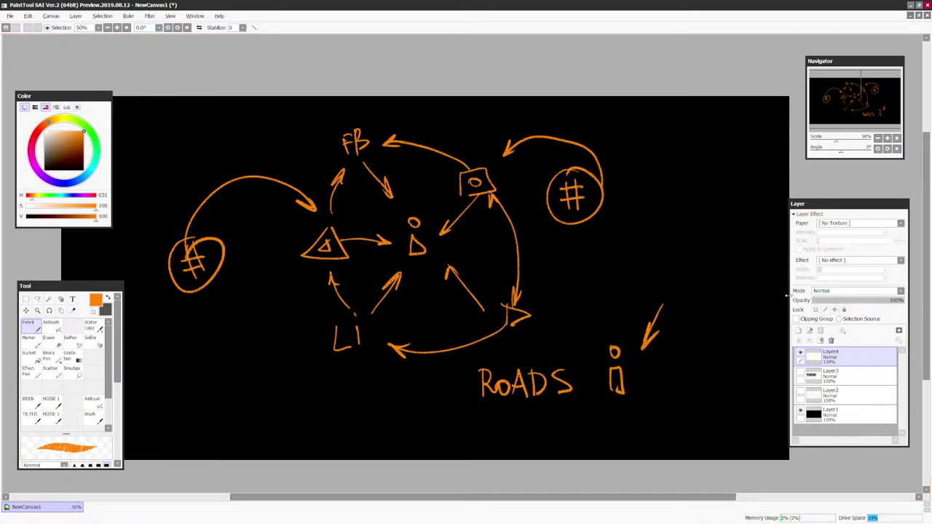
{"action": "scroll", "coordinate": [359, 337], "scroll_direction": "up", "scroll_amount": 2}
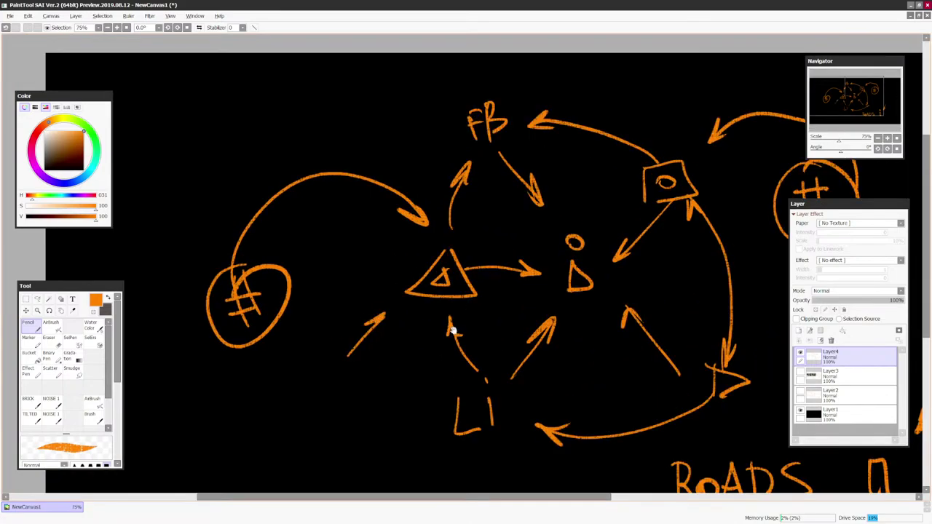
{"action": "scroll", "coordinate": [453, 331], "scroll_direction": "up", "scroll_amount": 1}
{"action": "mouse_move", "coordinate": [439, 340]}
{"action": "left_mouse_down"}
{"action": "mouse_move", "coordinate": [445, 364]}
{"action": "mouse_move", "coordinate": [459, 341]}
{"action": "left_mouse_up"}
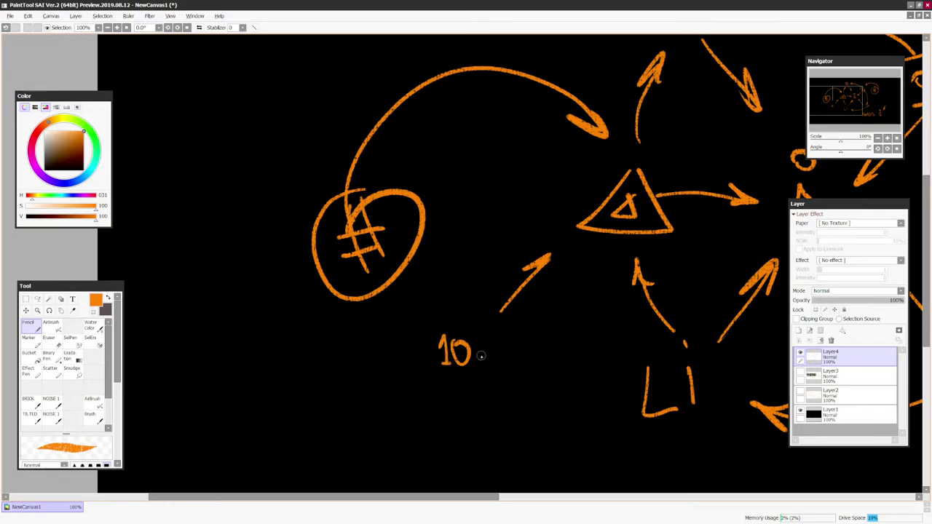
{"action": "left_click_drag", "start_coordinate": [397, 355], "coordinate": [416, 350]}
{"action": "mouse_move", "coordinate": [407, 351]}
{"action": "left_mouse_down"}
{"action": "mouse_move", "coordinate": [408, 369]}
{"action": "mouse_move", "coordinate": [420, 355]}
{"action": "left_mouse_up"}
{"action": "mouse_move", "coordinate": [427, 355]}
{"action": "left_mouse_down"}
{"action": "mouse_move", "coordinate": [426, 374]}
{"action": "mouse_move", "coordinate": [428, 362]}
{"action": "left_mouse_up"}
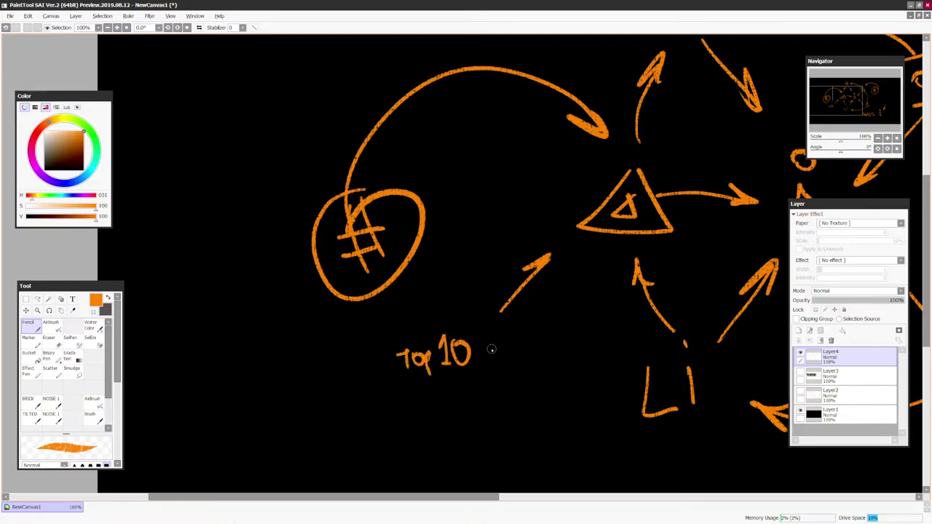
{"action": "left_click_drag", "start_coordinate": [478, 323], "coordinate": [476, 351]}
{"action": "left_click", "coordinate": [479, 364]}
Frame the "Top 10!" text with a hand-drawn rectangle
{"action": "left_click_drag", "start_coordinate": [388, 377], "coordinate": [510, 379]}
{"action": "mouse_move", "coordinate": [380, 377]}
{"action": "left_mouse_down"}
{"action": "mouse_move", "coordinate": [428, 316]}
{"action": "mouse_move", "coordinate": [506, 314]}
{"action": "mouse_move", "coordinate": [507, 369]}
{"action": "left_mouse_up"}
{"action": "scroll", "coordinate": [507, 369], "scroll_direction": "down", "scroll_amount": 4}
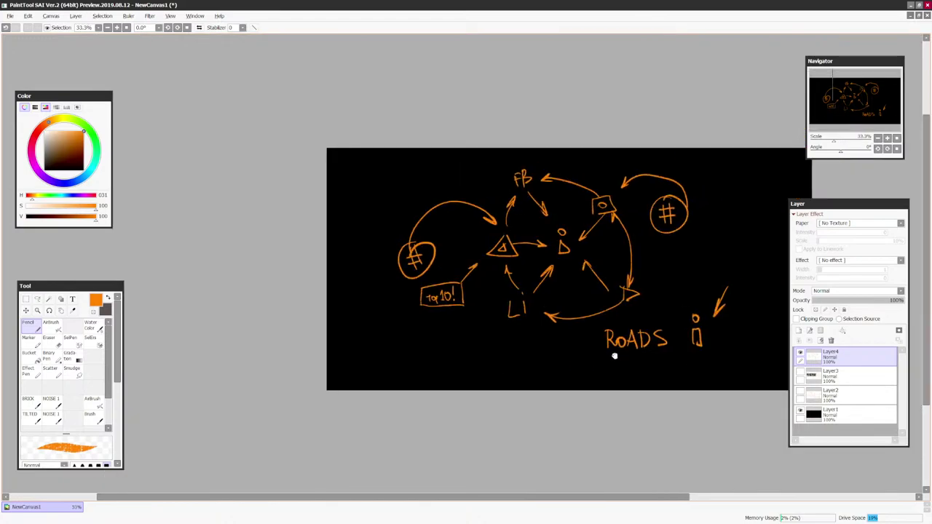
Draw a column of three empty rectangles beneath the "Top 10!" box
{"action": "scroll", "coordinate": [613, 356], "scroll_direction": "up", "scroll_amount": 3}
{"action": "left_click_drag", "start_coordinate": [553, 366], "coordinate": [611, 368]}
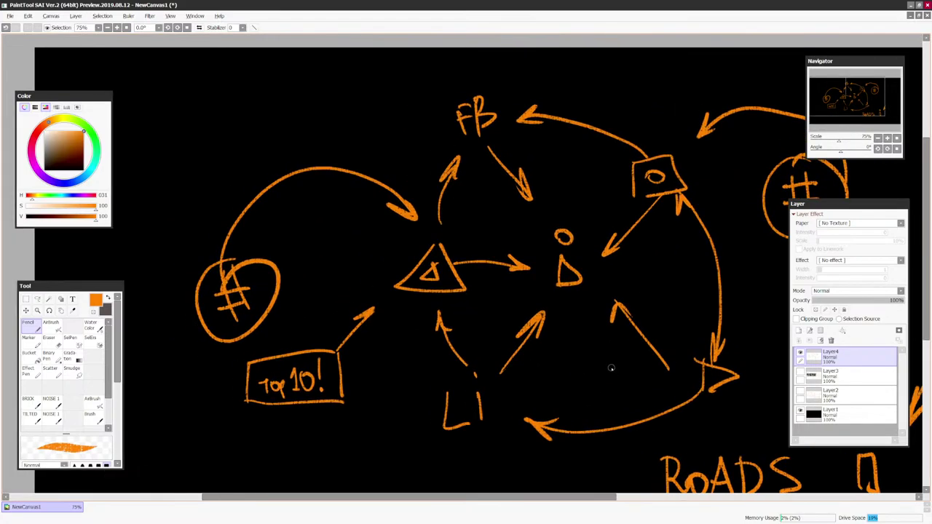
{"action": "scroll", "coordinate": [507, 337], "scroll_direction": "down", "scroll_amount": 2}
{"action": "scroll", "coordinate": [420, 337], "scroll_direction": "up", "scroll_amount": 2}
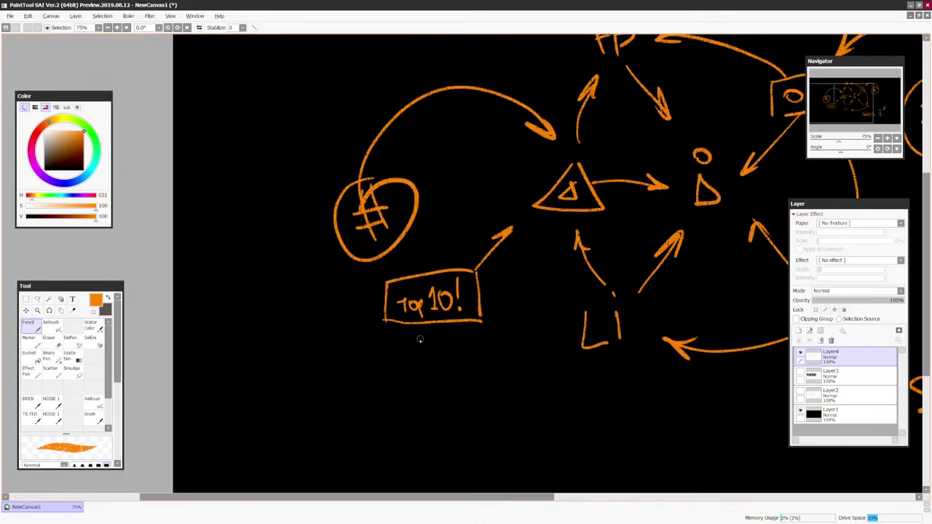
{"action": "mouse_move", "coordinate": [411, 342]}
{"action": "left_mouse_down"}
{"action": "mouse_move", "coordinate": [412, 380]}
{"action": "mouse_move", "coordinate": [469, 342]}
{"action": "left_mouse_up"}
{"action": "left_click_drag", "start_coordinate": [468, 344], "coordinate": [473, 378]}
{"action": "left_click_drag", "start_coordinate": [405, 380], "coordinate": [465, 379]}
{"action": "left_click_drag", "start_coordinate": [417, 397], "coordinate": [418, 433]}
{"action": "left_click_drag", "start_coordinate": [414, 397], "coordinate": [472, 398]}
{"action": "left_click_drag", "start_coordinate": [474, 398], "coordinate": [479, 431]}
{"action": "left_click_drag", "start_coordinate": [417, 434], "coordinate": [477, 431]}
{"action": "mouse_move", "coordinate": [419, 451]}
{"action": "left_mouse_down"}
{"action": "mouse_move", "coordinate": [420, 479]}
{"action": "mouse_move", "coordinate": [481, 444]}
{"action": "left_mouse_up"}
{"action": "left_click_drag", "start_coordinate": [480, 445], "coordinate": [487, 473]}
{"action": "left_click_drag", "start_coordinate": [421, 480], "coordinate": [471, 475]}
Draw a curved arrow from the "Top 10!" box down to the first empty rectangle
{"action": "left_click_drag", "start_coordinate": [481, 282], "coordinate": [490, 349]}
{"action": "left_click_drag", "start_coordinate": [482, 336], "coordinate": [490, 352]}
{"action": "scroll", "coordinate": [489, 351], "scroll_direction": "down", "scroll_amount": 2}
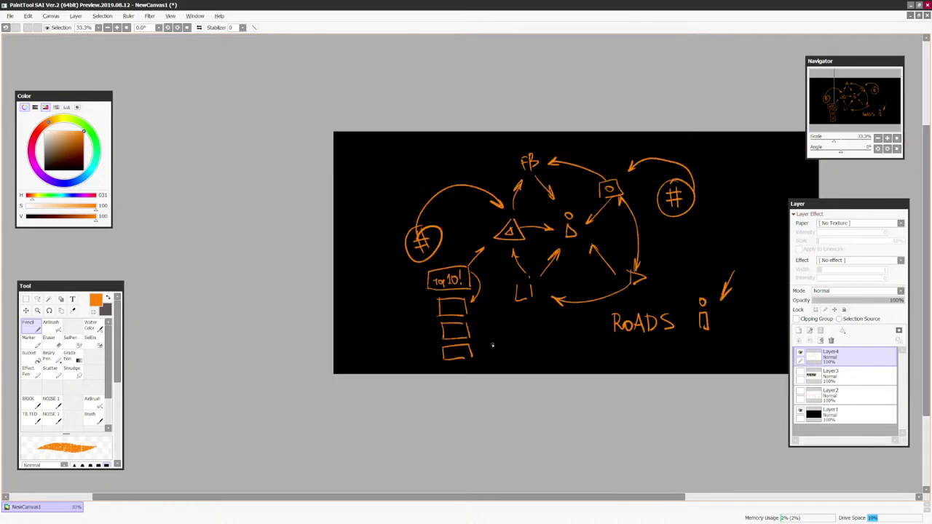
Try a short arrow pointing toward the rectangle column from its left side
{"action": "scroll", "coordinate": [589, 345], "scroll_direction": "up", "scroll_amount": 2}
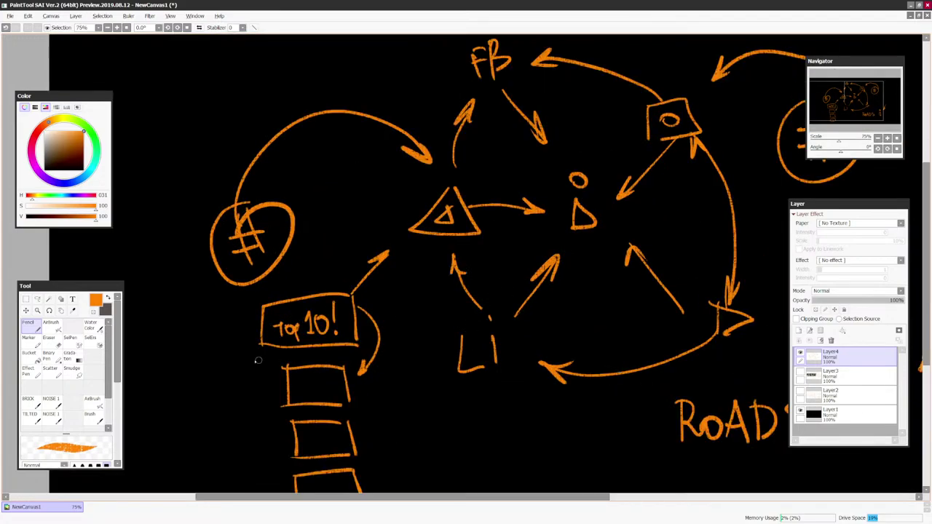
{"action": "left_click_drag", "start_coordinate": [228, 358], "coordinate": [258, 380]}
{"action": "left_click_drag", "start_coordinate": [249, 367], "coordinate": [244, 384]}
{"action": "scroll", "coordinate": [242, 376], "scroll_direction": "down", "scroll_amount": 3}
{"action": "key", "text": "ctrl+z"}
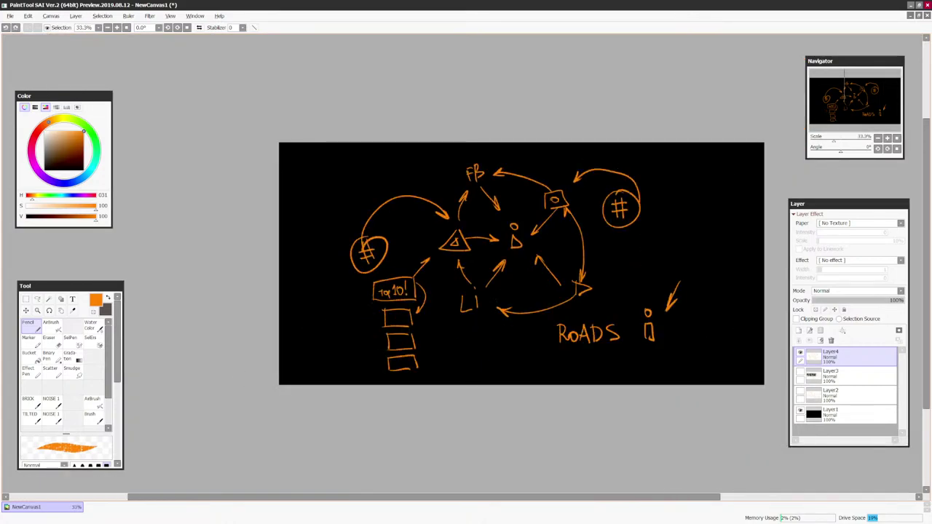
Draw a second curved arrow to the square icon, arching above the one from the circled "#"
{"action": "scroll", "coordinate": [507, 240], "scroll_direction": "up", "scroll_amount": 2}
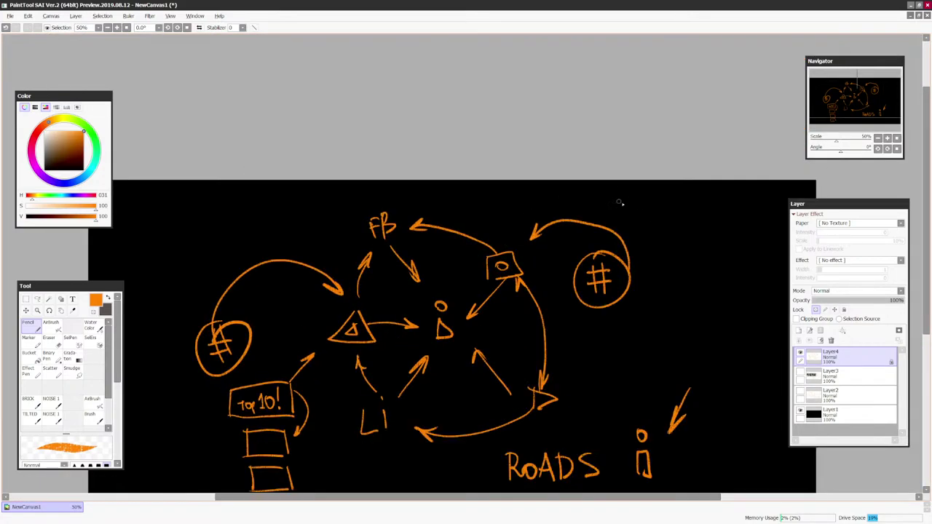
{"action": "key", "text": "d"}
{"action": "key", "text": "ctrl+z"}
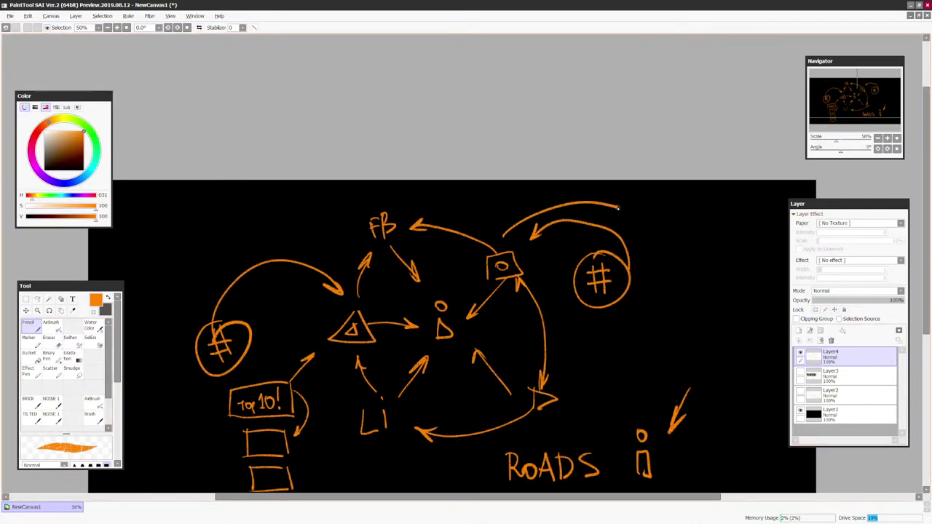
{"action": "scroll", "coordinate": [680, 239], "scroll_direction": "down", "scroll_amount": 1}
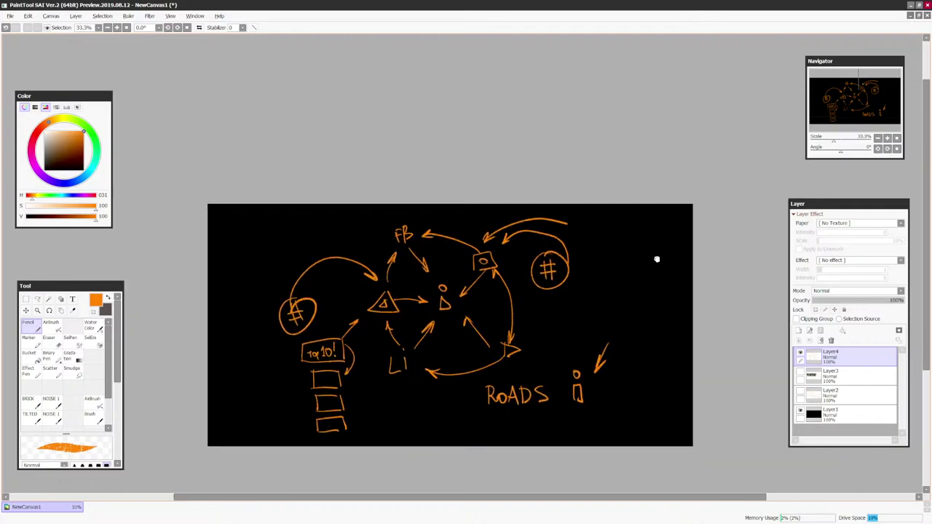
Write "I exist" at the tail of the new upper arrow and frame the text with a rectangle
{"action": "scroll", "coordinate": [655, 260], "scroll_direction": "up", "scroll_amount": 1}
{"action": "left_click_drag", "start_coordinate": [618, 160], "coordinate": [617, 172]}
{"action": "left_click_drag", "start_coordinate": [613, 160], "coordinate": [622, 160]}
{"action": "left_click_drag", "start_coordinate": [613, 172], "coordinate": [653, 171]}
{"action": "left_click_drag", "start_coordinate": [654, 162], "coordinate": [654, 172]}
{"action": "left_click_drag", "start_coordinate": [665, 163], "coordinate": [675, 172]}
{"action": "left_click", "coordinate": [678, 155]}
{"action": "mouse_move", "coordinate": [680, 162]}
{"action": "left_mouse_down"}
{"action": "mouse_move", "coordinate": [680, 174]}
{"action": "mouse_move", "coordinate": [699, 176]}
{"action": "left_mouse_up"}
{"action": "left_click_drag", "start_coordinate": [690, 162], "coordinate": [704, 159]}
{"action": "mouse_move", "coordinate": [601, 183]}
{"action": "left_mouse_down"}
{"action": "mouse_move", "coordinate": [693, 182]}
{"action": "mouse_move", "coordinate": [601, 150]}
{"action": "mouse_move", "coordinate": [705, 150]}
{"action": "mouse_move", "coordinate": [707, 186]}
{"action": "left_mouse_up"}
{"action": "left_click_drag", "start_coordinate": [707, 186], "coordinate": [699, 185]}
{"action": "key", "text": "Page_Down"}
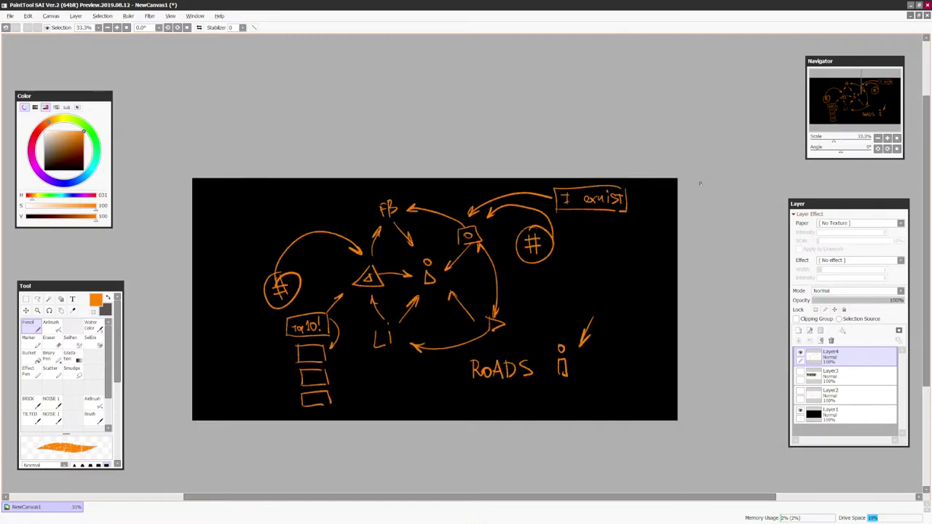
Write "INKTOBER" beneath the framed "I exist" text and put a short arrow in front of it
{"action": "key", "text": "Page_Up"}
{"action": "left_click_drag", "start_coordinate": [662, 276], "coordinate": [663, 280]}
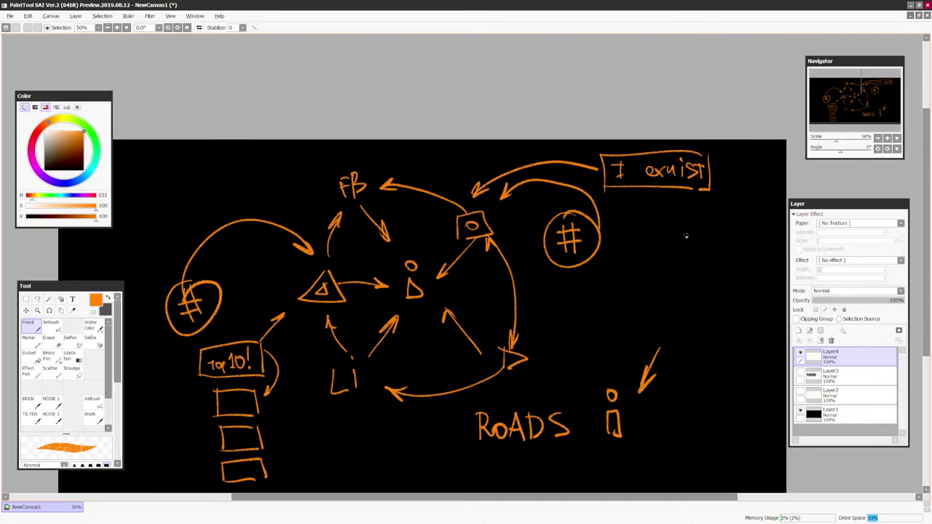
{"action": "left_click_drag", "start_coordinate": [672, 205], "coordinate": [672, 217]}
{"action": "mouse_move", "coordinate": [676, 217]}
{"action": "left_mouse_down"}
{"action": "mouse_move", "coordinate": [677, 205]}
{"action": "mouse_move", "coordinate": [684, 217]}
{"action": "left_mouse_up"}
{"action": "mouse_move", "coordinate": [686, 205]}
{"action": "left_mouse_down"}
{"action": "mouse_move", "coordinate": [686, 217]}
{"action": "mouse_move", "coordinate": [696, 217]}
{"action": "left_mouse_up"}
{"action": "left_click_drag", "start_coordinate": [699, 218], "coordinate": [708, 209]}
{"action": "mouse_move", "coordinate": [714, 217]}
{"action": "left_mouse_down"}
{"action": "mouse_move", "coordinate": [714, 205]}
{"action": "mouse_move", "coordinate": [717, 220]}
{"action": "left_mouse_up"}
{"action": "left_click_drag", "start_coordinate": [725, 210], "coordinate": [725, 220]}
{"action": "left_click_drag", "start_coordinate": [734, 204], "coordinate": [741, 215]}
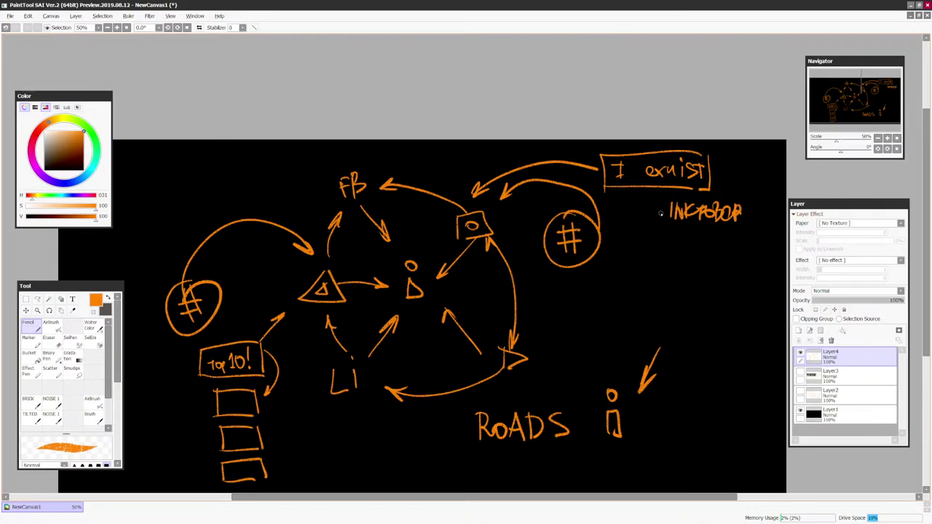
{"action": "left_click_drag", "start_coordinate": [646, 213], "coordinate": [661, 213]}
{"action": "left_click_drag", "start_coordinate": [655, 209], "coordinate": [661, 214]}
Try a large frame around "INKTOBER" with a long curved arrow sweeping from it to the column of empty rectangles
{"action": "left_click_drag", "start_coordinate": [697, 260], "coordinate": [633, 249]}
{"action": "mouse_move", "coordinate": [581, 192]}
{"action": "left_mouse_down"}
{"action": "mouse_move", "coordinate": [575, 273]}
{"action": "mouse_move", "coordinate": [692, 188]}
{"action": "left_mouse_up"}
{"action": "left_click_drag", "start_coordinate": [694, 186], "coordinate": [700, 295]}
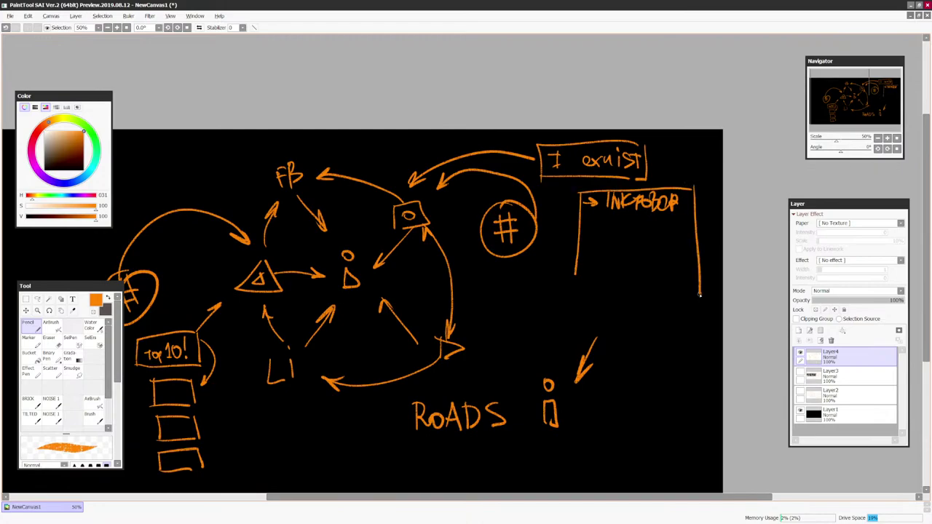
{"action": "left_click_drag", "start_coordinate": [581, 285], "coordinate": [698, 292]}
{"action": "key", "text": "ctrl+minus"}
{"action": "mouse_move", "coordinate": [627, 275]}
{"action": "left_mouse_down"}
{"action": "mouse_move", "coordinate": [672, 246]}
{"action": "mouse_move", "coordinate": [354, 341]}
{"action": "left_mouse_up"}
{"action": "left_click_drag", "start_coordinate": [353, 342], "coordinate": [379, 359]}
{"action": "left_click_drag", "start_coordinate": [353, 342], "coordinate": [392, 337]}
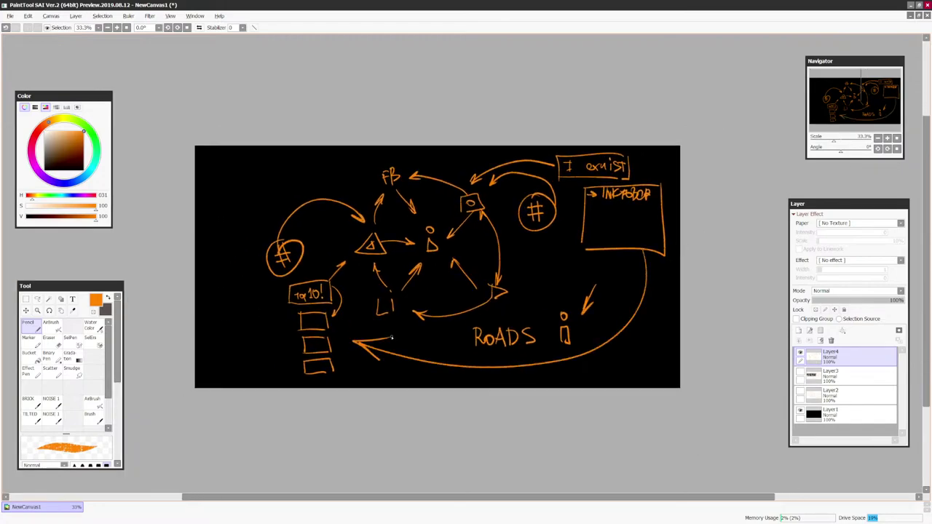
Undo the long curved arrow and the frame around "INKTOBER"
{"action": "scroll", "coordinate": [391, 336], "scroll_direction": "up", "scroll_amount": 1}
{"action": "key", "text": "ctrl+z"}
{"action": "key", "text": "ctrl+z"}
{"action": "key", "text": "ctrl+z"}
{"action": "key", "text": "ctrl+z"}
{"action": "key", "text": "ctrl+z"}
{"action": "key", "text": "ctrl+z"}
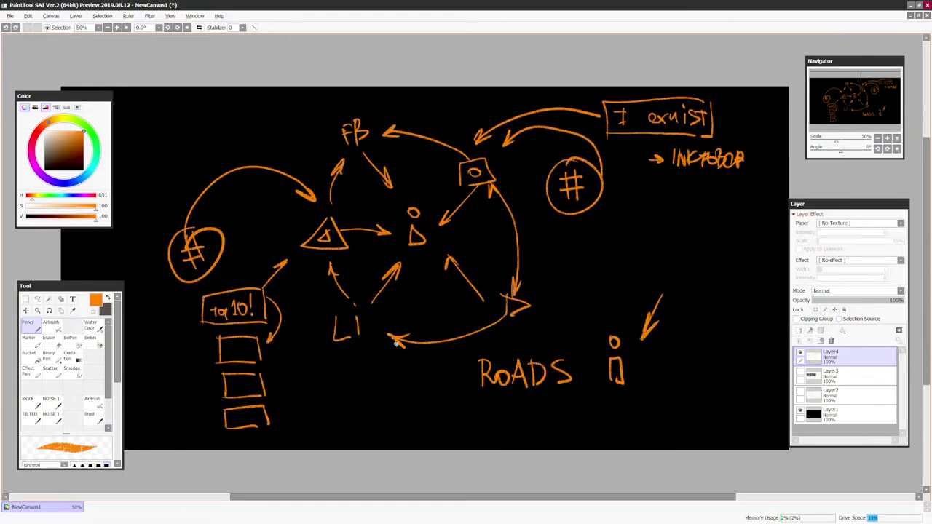
Try a short arrow pointing up at "Li" from below, and undo it
{"action": "left_click_drag", "start_coordinate": [359, 394], "coordinate": [356, 350]}
{"action": "left_click_drag", "start_coordinate": [352, 368], "coordinate": [366, 362]}
{"action": "key", "text": "ctrl+minus"}
{"action": "key", "text": "ctrl+plus"}
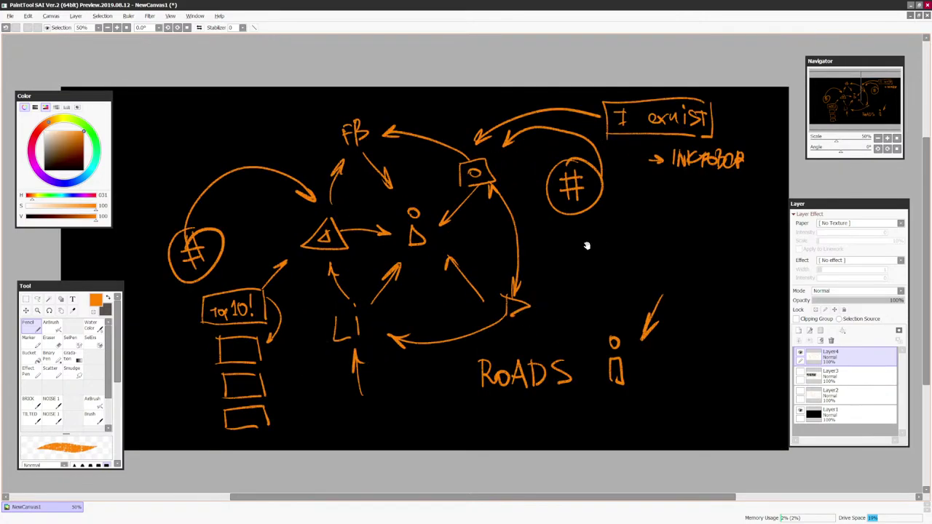
{"action": "left_click_drag", "start_coordinate": [587, 246], "coordinate": [640, 331]}
{"action": "key", "text": "ctrl+z"}
{"action": "key", "text": "ctrl+z"}
Try a short arrow toward "FB" and a longer arrow toward the play triangle, undoing these attempts
{"action": "mouse_move", "coordinate": [449, 186]}
{"action": "left_mouse_down"}
{"action": "mouse_move", "coordinate": [432, 202]}
{"action": "mouse_move", "coordinate": [446, 196]}
{"action": "left_mouse_up"}
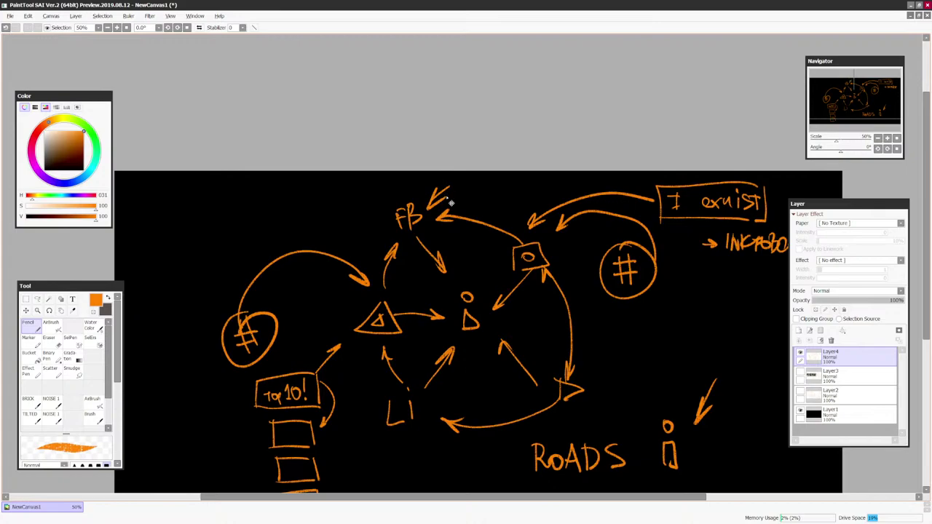
{"action": "key", "text": "ctrl+z"}
{"action": "mouse_move", "coordinate": [701, 323]}
{"action": "left_mouse_down"}
{"action": "mouse_move", "coordinate": [607, 383]}
{"action": "mouse_move", "coordinate": [621, 386]}
{"action": "left_mouse_up"}
{"action": "scroll", "coordinate": [626, 376], "scroll_direction": "down", "scroll_amount": 1}
{"action": "scroll", "coordinate": [687, 356], "scroll_direction": "down", "scroll_amount": 1}
{"action": "scroll", "coordinate": [634, 324], "scroll_direction": "up", "scroll_amount": 2}
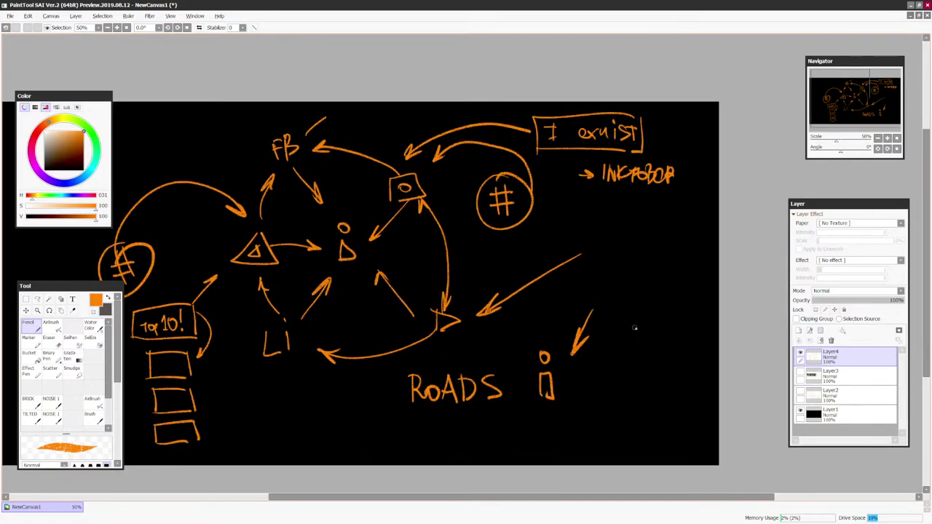
{"action": "left_click_drag", "start_coordinate": [634, 327], "coordinate": [690, 313]}
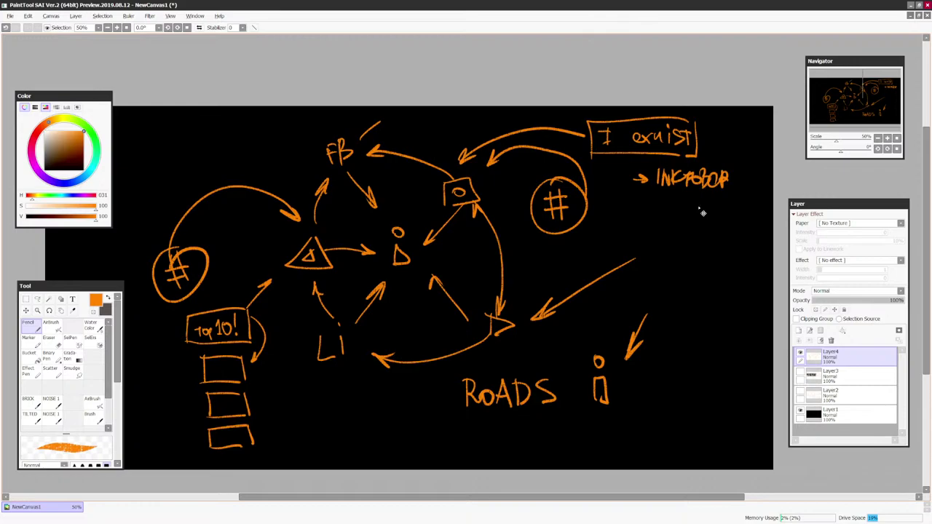
{"action": "key", "text": "ctrl+z"}
{"action": "left_click_drag", "start_coordinate": [646, 356], "coordinate": [681, 356]}
{"action": "scroll", "coordinate": [682, 355], "scroll_direction": "down", "scroll_amount": 1}
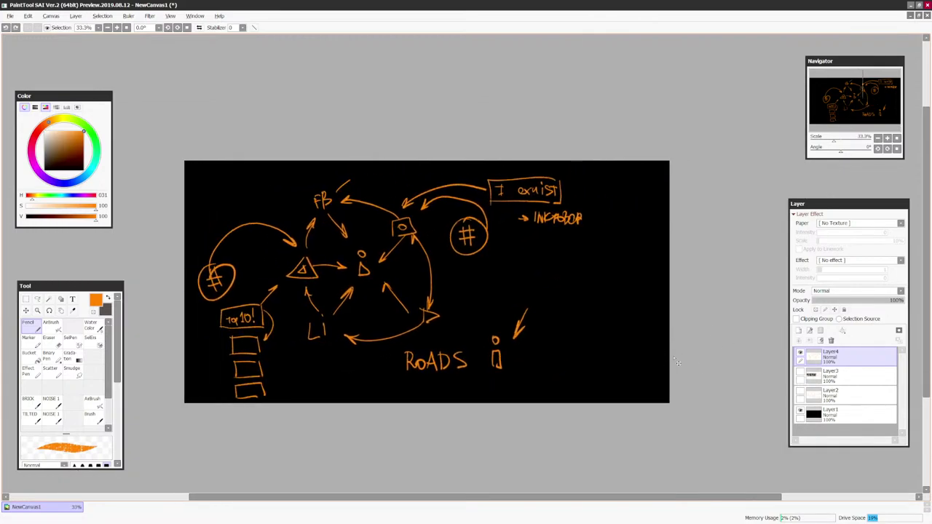
Sketch a small figure on a mound in the empty area beside "ROADS" and label it as the artist's own "LAND"
{"action": "scroll", "coordinate": [673, 353], "scroll_direction": "up", "scroll_amount": 1}
{"action": "mouse_move", "coordinate": [620, 342]}
{"action": "left_mouse_down"}
{"action": "mouse_move", "coordinate": [668, 339]}
{"action": "mouse_move", "coordinate": [627, 341]}
{"action": "mouse_move", "coordinate": [642, 318]}
{"action": "mouse_move", "coordinate": [636, 298]}
{"action": "left_mouse_up"}
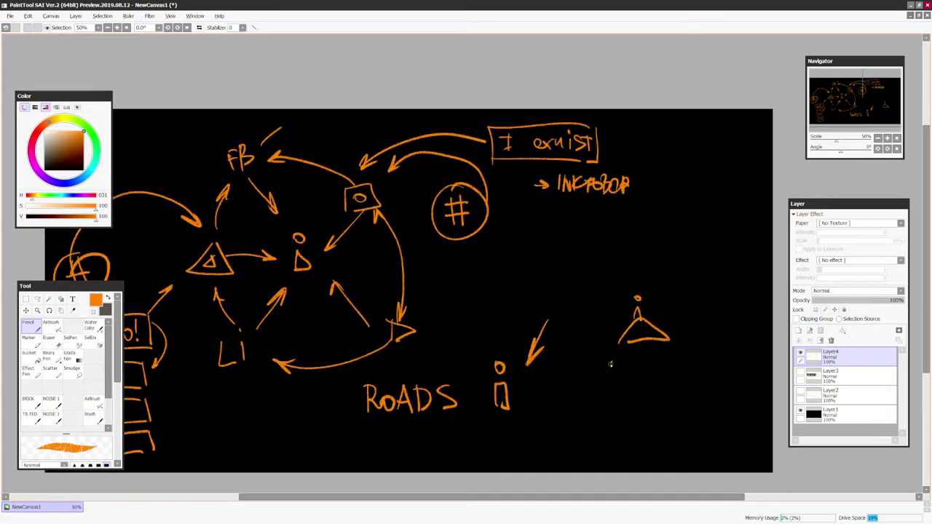
{"action": "left_click_drag", "start_coordinate": [609, 377], "coordinate": [627, 378]}
{"action": "mouse_move", "coordinate": [638, 364]}
{"action": "left_mouse_down"}
{"action": "mouse_move", "coordinate": [632, 376]}
{"action": "mouse_move", "coordinate": [650, 366]}
{"action": "mouse_move", "coordinate": [663, 377]}
{"action": "left_mouse_up"}
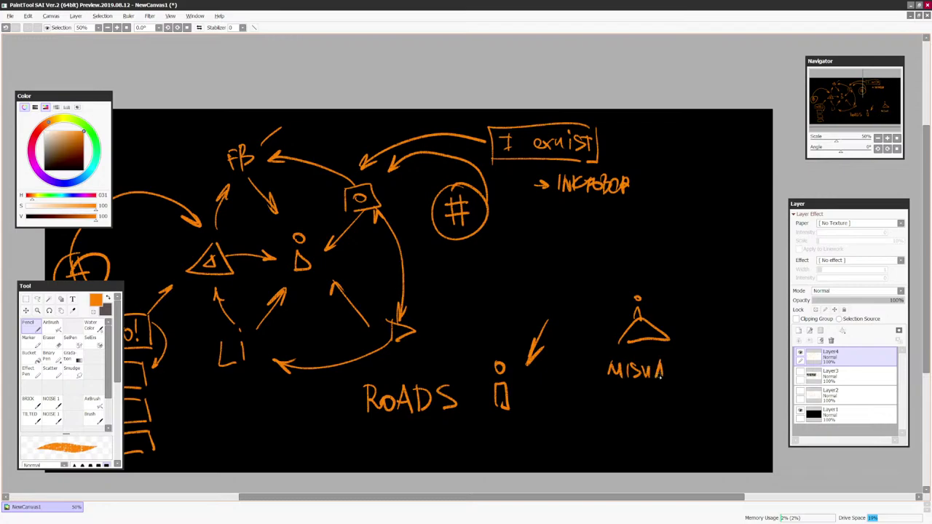
{"action": "mouse_move", "coordinate": [611, 400]}
{"action": "left_mouse_down"}
{"action": "mouse_move", "coordinate": [619, 414]}
{"action": "mouse_move", "coordinate": [635, 415]}
{"action": "mouse_move", "coordinate": [650, 399]}
{"action": "mouse_move", "coordinate": [655, 413]}
{"action": "left_mouse_up"}
Draw a circle with radiating lines around the island figure, an outer arc over it, and arrows pointing inward
{"action": "mouse_move", "coordinate": [632, 264]}
{"action": "left_mouse_down"}
{"action": "mouse_move", "coordinate": [635, 323]}
{"action": "mouse_move", "coordinate": [667, 309]}
{"action": "left_mouse_up"}
{"action": "left_click_drag", "start_coordinate": [623, 250], "coordinate": [632, 297]}
{"action": "left_click_drag", "start_coordinate": [575, 288], "coordinate": [622, 290]}
{"action": "left_click_drag", "start_coordinate": [647, 290], "coordinate": [666, 272]}
{"action": "mouse_move", "coordinate": [624, 241]}
{"action": "left_mouse_down"}
{"action": "mouse_move", "coordinate": [618, 253]}
{"action": "mouse_move", "coordinate": [625, 241]}
{"action": "left_mouse_up"}
{"action": "left_click_drag", "start_coordinate": [583, 288], "coordinate": [589, 291]}
{"action": "mouse_move", "coordinate": [587, 248]}
{"action": "left_mouse_down"}
{"action": "mouse_move", "coordinate": [638, 230]}
{"action": "mouse_move", "coordinate": [695, 320]}
{"action": "left_mouse_up"}
{"action": "mouse_move", "coordinate": [644, 258]}
{"action": "left_mouse_down"}
{"action": "mouse_move", "coordinate": [646, 217]}
{"action": "mouse_move", "coordinate": [646, 252]}
{"action": "left_mouse_up"}
{"action": "left_click_drag", "start_coordinate": [671, 220], "coordinate": [651, 253]}
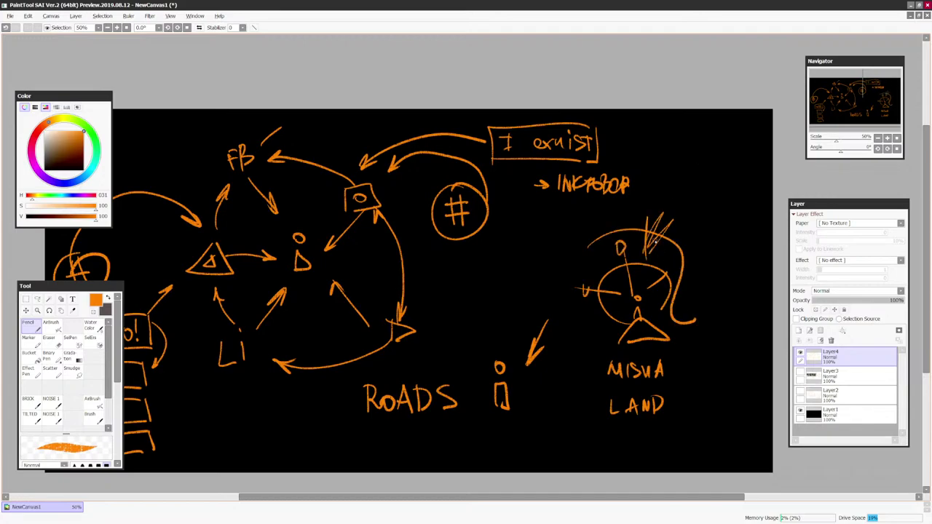
{"action": "mouse_move", "coordinate": [569, 246]}
{"action": "left_mouse_down"}
{"action": "mouse_move", "coordinate": [591, 264]}
{"action": "mouse_move", "coordinate": [580, 265]}
{"action": "left_mouse_up"}
Lasso the island sketch with its label, scale it down, shift it toward the canvas's right edge, and deselect it
{"action": "key", "text": "Page_Down"}
{"action": "key", "text": "a"}
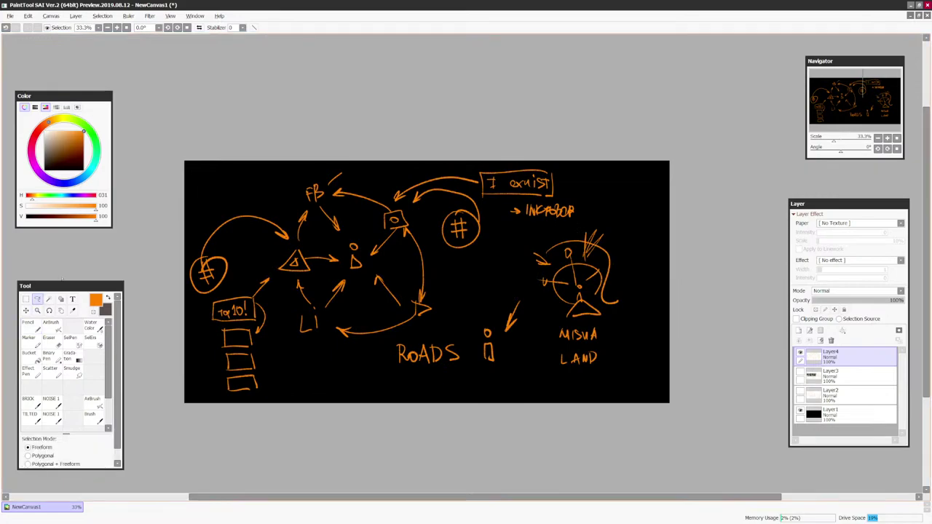
{"action": "mouse_move", "coordinate": [622, 403]}
{"action": "left_mouse_down"}
{"action": "mouse_move", "coordinate": [653, 260]}
{"action": "mouse_move", "coordinate": [540, 234]}
{"action": "mouse_move", "coordinate": [553, 391]}
{"action": "mouse_move", "coordinate": [612, 397]}
{"action": "left_mouse_up"}
{"action": "key", "text": "ctrl+t"}
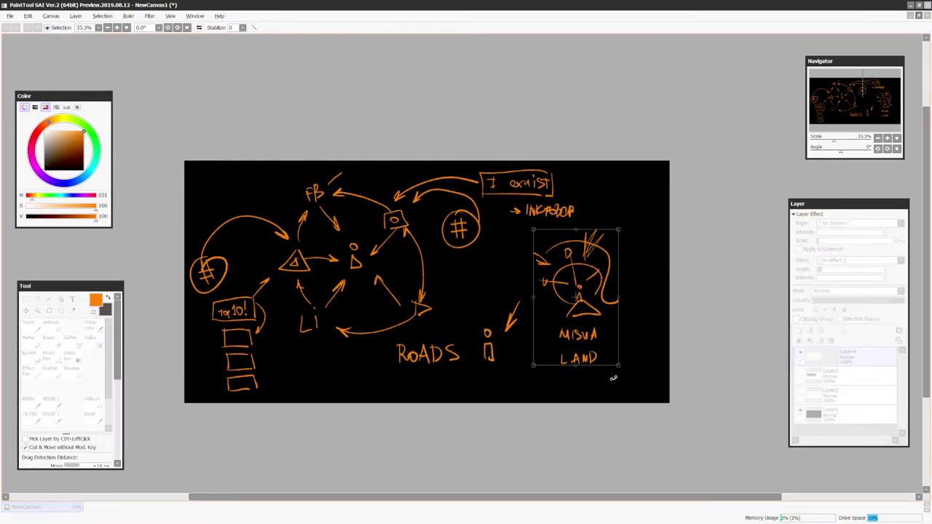
{"action": "left_click_drag", "start_coordinate": [619, 365], "coordinate": [586, 315]}
{"action": "mouse_move", "coordinate": [554, 271]}
{"action": "left_mouse_down"}
{"action": "mouse_move", "coordinate": [589, 294]}
{"action": "mouse_move", "coordinate": [603, 327]}
{"action": "mouse_move", "coordinate": [634, 323]}
{"action": "left_mouse_up"}
{"action": "key", "text": "Return"}
{"action": "key", "text": "ctrl+d"}
Draw wavy water on both sides of the island with the pencil, plus a long waterline beneath it
{"action": "key", "text": "n"}
{"action": "key", "text": "Page_Up"}
{"action": "left_click_drag", "start_coordinate": [693, 322], "coordinate": [728, 321]}
{"action": "left_click_drag", "start_coordinate": [594, 332], "coordinate": [729, 329]}
{"action": "key", "text": "ctrl+minus"}
{"action": "key", "text": "ctrl+plus"}
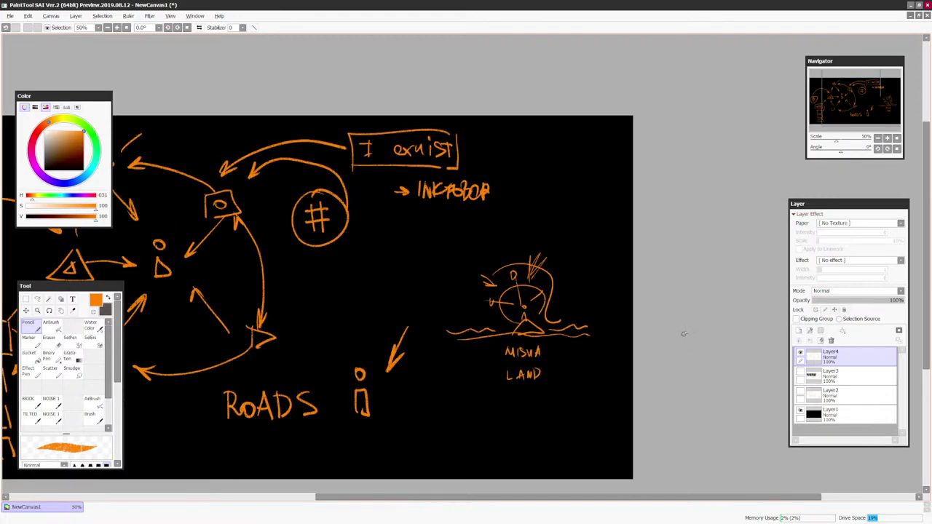
Try a small boat beside the island with an arrow heading toward it, and undo the boat and arrow
{"action": "key", "text": "ctrl+plus"}
{"action": "mouse_move", "coordinate": [630, 321]}
{"action": "left_mouse_down"}
{"action": "mouse_move", "coordinate": [647, 346]}
{"action": "mouse_move", "coordinate": [695, 320]}
{"action": "mouse_move", "coordinate": [653, 348]}
{"action": "mouse_move", "coordinate": [669, 318]}
{"action": "mouse_move", "coordinate": [628, 292]}
{"action": "mouse_move", "coordinate": [647, 292]}
{"action": "left_mouse_up"}
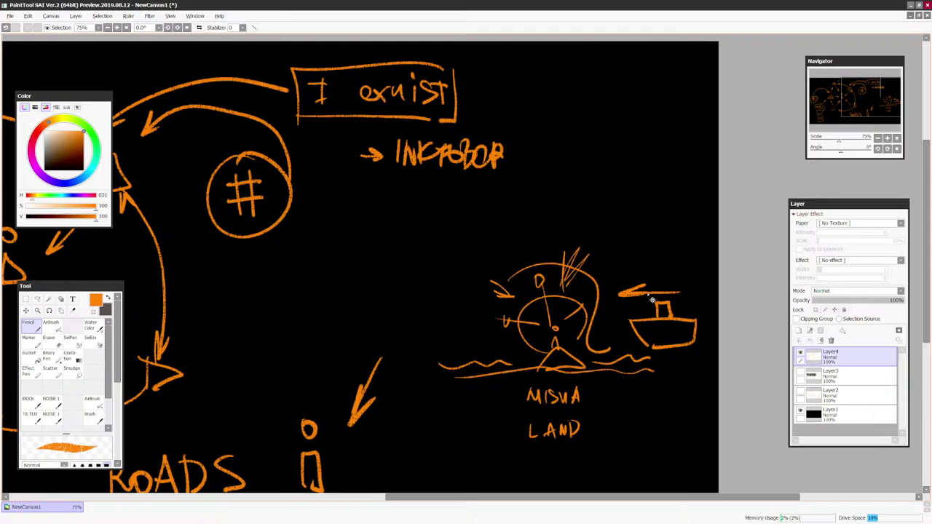
{"action": "scroll", "coordinate": [652, 299], "scroll_direction": "down", "scroll_amount": 1}
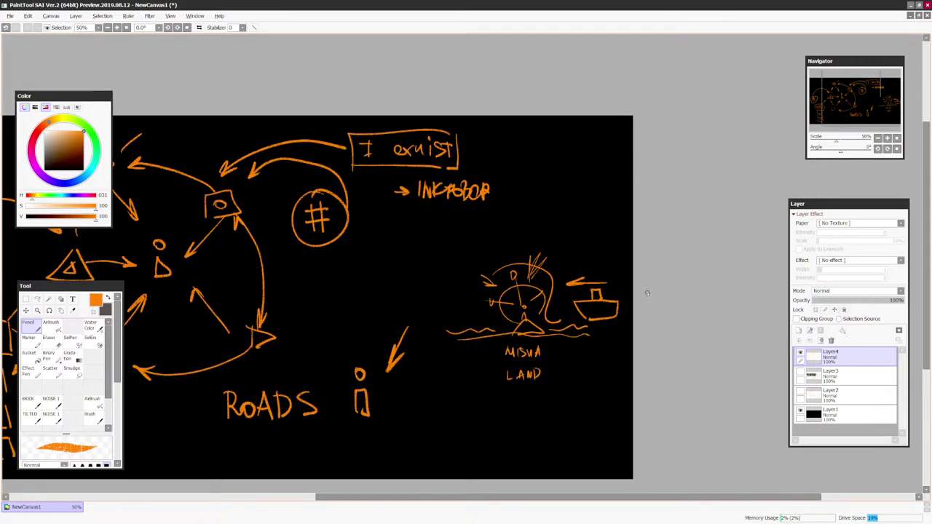
{"action": "key", "text": "ctrl+z"}
{"action": "key", "text": "ctrl+z"}
{"action": "key", "text": "ctrl+z"}
{"action": "key", "text": "ctrl+z"}
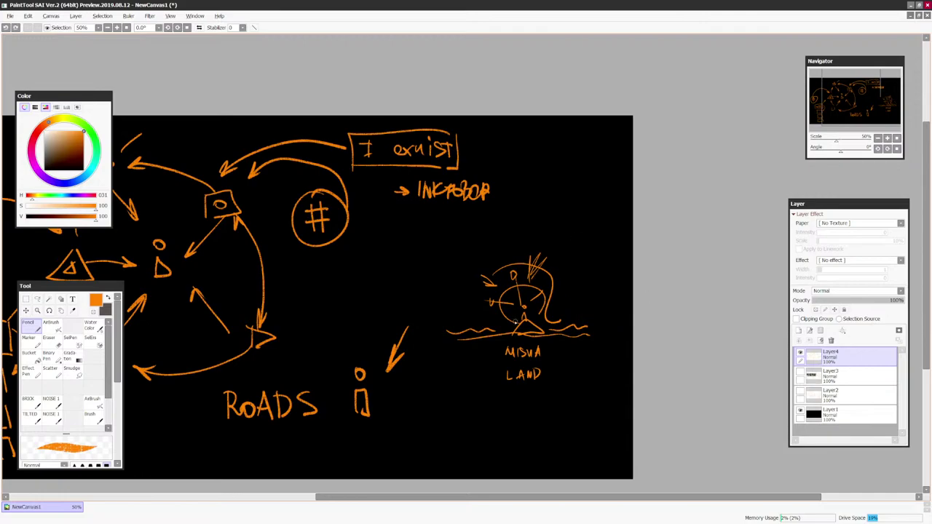
Draw a curved road leading from the island's left side and a tall pole carrying a large flag with an emblem
{"action": "mouse_move", "coordinate": [515, 322]}
{"action": "left_mouse_down"}
{"action": "mouse_move", "coordinate": [428, 310]}
{"action": "mouse_move", "coordinate": [522, 326]}
{"action": "mouse_move", "coordinate": [566, 224]}
{"action": "left_mouse_up"}
{"action": "mouse_move", "coordinate": [535, 182]}
{"action": "left_mouse_down"}
{"action": "mouse_move", "coordinate": [522, 216]}
{"action": "mouse_move", "coordinate": [623, 211]}
{"action": "mouse_move", "coordinate": [549, 178]}
{"action": "left_mouse_up"}
{"action": "key", "text": "Page_Up"}
{"action": "left_click_drag", "start_coordinate": [622, 161], "coordinate": [620, 181]}
{"action": "mouse_move", "coordinate": [610, 171]}
{"action": "left_mouse_down"}
{"action": "mouse_move", "coordinate": [624, 192]}
{"action": "mouse_move", "coordinate": [647, 177]}
{"action": "mouse_move", "coordinate": [626, 159]}
{"action": "left_mouse_up"}
{"action": "key", "text": "Page_Down"}
{"action": "scroll", "coordinate": [624, 156], "scroll_direction": "down", "scroll_amount": 1}
{"action": "scroll", "coordinate": [603, 286], "scroll_direction": "up", "scroll_amount": 1}
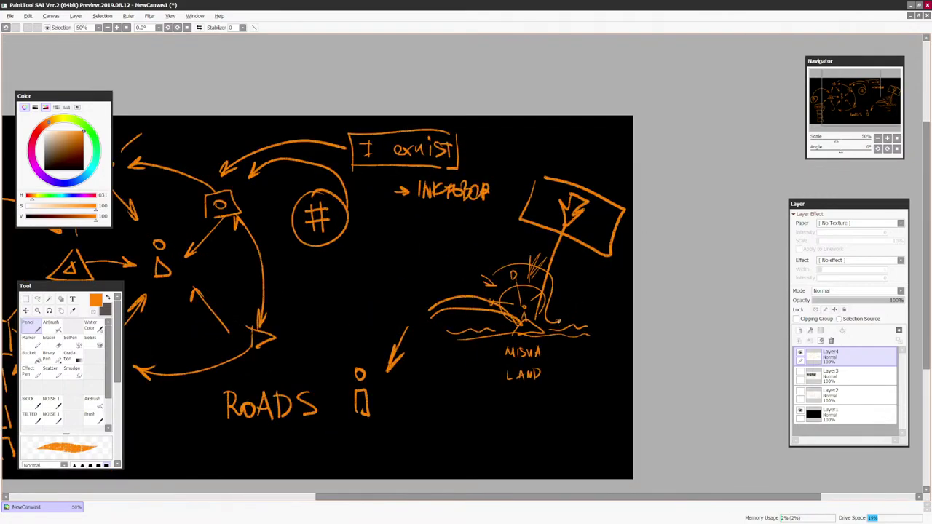
Draw a double-headed arrow and a road running from the island's right side to the canvas edge
{"action": "left_click_drag", "start_coordinate": [557, 321], "coordinate": [610, 314]}
{"action": "mouse_move", "coordinate": [595, 308]}
{"action": "left_mouse_down"}
{"action": "mouse_move", "coordinate": [611, 316]}
{"action": "mouse_move", "coordinate": [567, 312]}
{"action": "mouse_move", "coordinate": [629, 327]}
{"action": "left_mouse_up"}
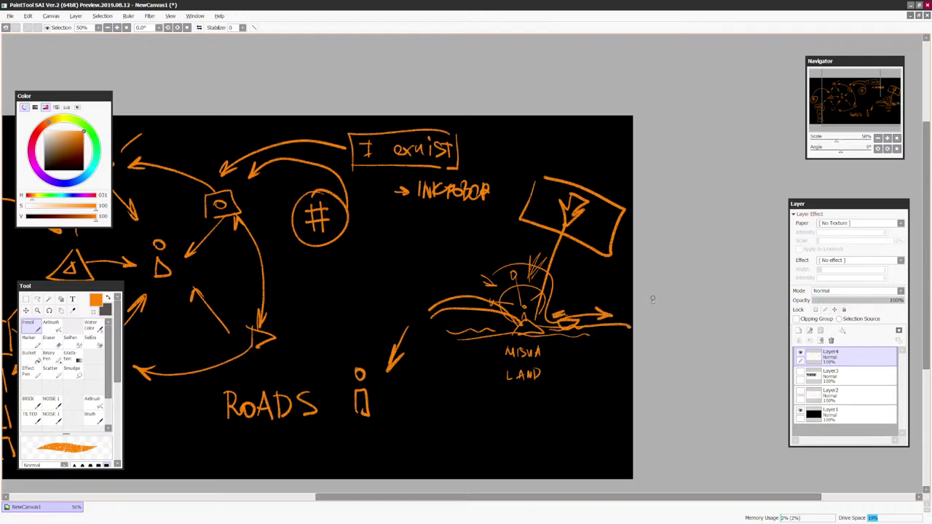
{"action": "scroll", "coordinate": [574, 332], "scroll_direction": "down", "scroll_amount": 2}
{"action": "scroll", "coordinate": [574, 332], "scroll_direction": "up", "scroll_amount": 1}
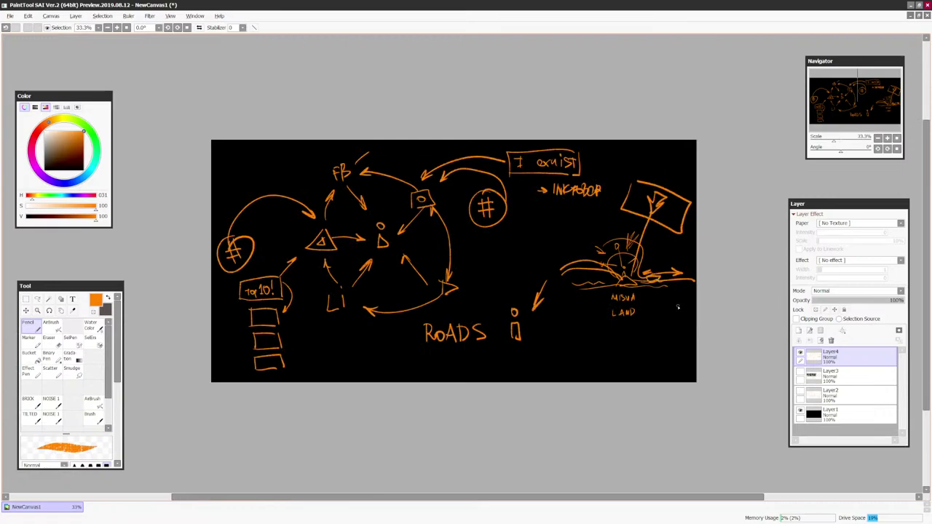
{"action": "scroll", "coordinate": [678, 307], "scroll_direction": "up", "scroll_amount": 1}
{"action": "left_click_drag", "start_coordinate": [684, 318], "coordinate": [688, 343]}
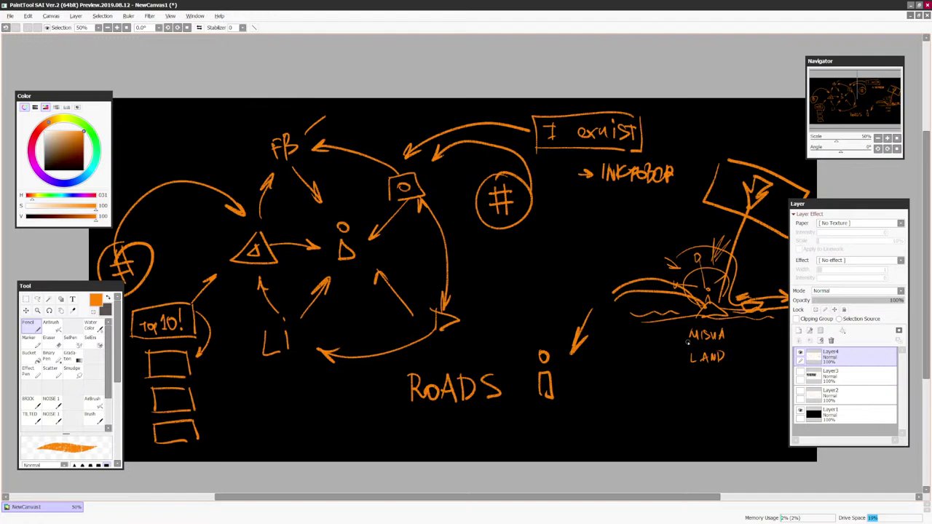
Draw a long curved arrow from beneath "INKTOBER" toward the diagram of linked platforms
{"action": "mouse_move", "coordinate": [625, 206]}
{"action": "left_mouse_down"}
{"action": "mouse_move", "coordinate": [539, 266]}
{"action": "mouse_move", "coordinate": [496, 284]}
{"action": "mouse_move", "coordinate": [468, 274]}
{"action": "left_mouse_up"}
{"action": "key", "text": "ctrl+minus"}
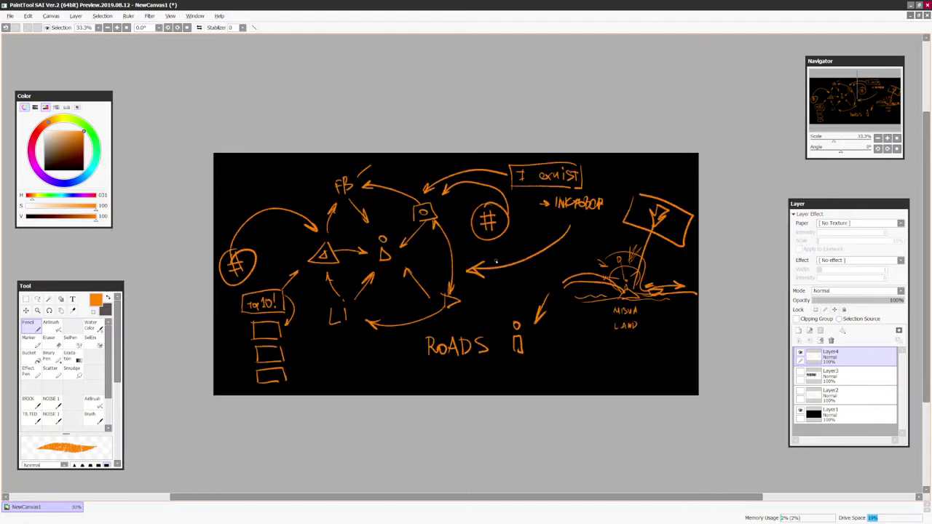
{"action": "key", "text": "ctrl+plus"}
Try a curved arrow rising to the island's label from below, and undo it
{"action": "mouse_move", "coordinate": [628, 431]}
{"action": "left_mouse_down"}
{"action": "mouse_move", "coordinate": [639, 337]}
{"action": "mouse_move", "coordinate": [646, 353]}
{"action": "left_mouse_up"}
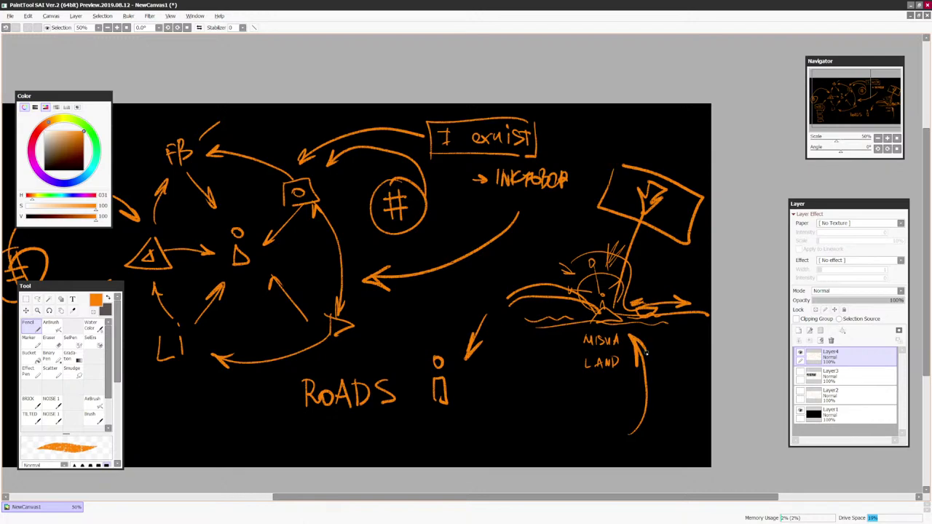
{"action": "key", "text": "ctrl+z"}
{"action": "key", "text": "ctrl+z"}
Write "POPULATION" below the island's label and draw a curved arrow from the word up to the island
{"action": "left_click_drag", "start_coordinate": [593, 402], "coordinate": [593, 413]}
{"action": "left_click_drag", "start_coordinate": [593, 402], "coordinate": [649, 391]}
{"action": "left_click", "coordinate": [654, 385]}
{"action": "mouse_move", "coordinate": [654, 395]}
{"action": "left_mouse_down"}
{"action": "mouse_move", "coordinate": [653, 405]}
{"action": "mouse_move", "coordinate": [668, 401]}
{"action": "left_mouse_up"}
{"action": "mouse_move", "coordinate": [670, 387]}
{"action": "left_mouse_down"}
{"action": "mouse_move", "coordinate": [678, 385]}
{"action": "mouse_move", "coordinate": [640, 344]}
{"action": "left_mouse_up"}
{"action": "left_click_drag", "start_coordinate": [640, 344], "coordinate": [662, 345]}
{"action": "key", "text": "Page_Down"}
{"action": "key", "text": "Page_Down"}
{"action": "key", "text": "ctrl+plus"}
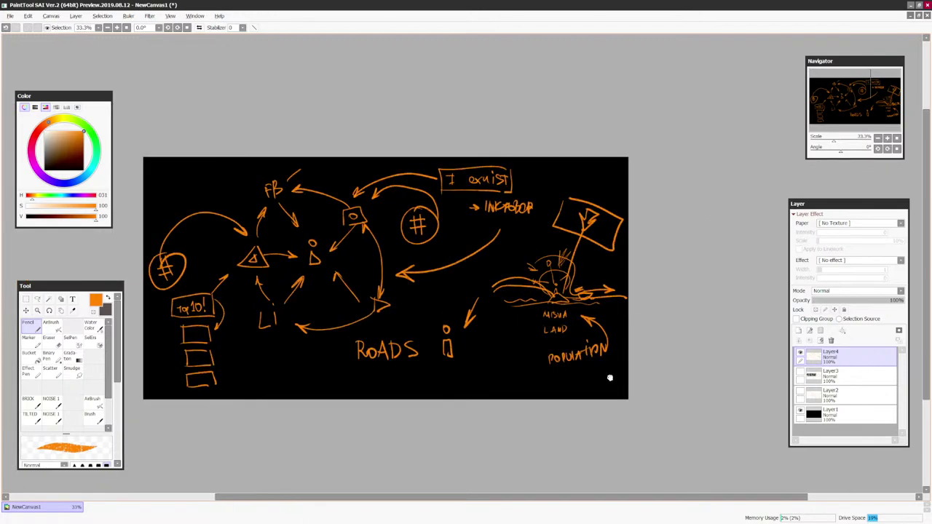
{"action": "left_click_drag", "start_coordinate": [610, 378], "coordinate": [670, 373]}
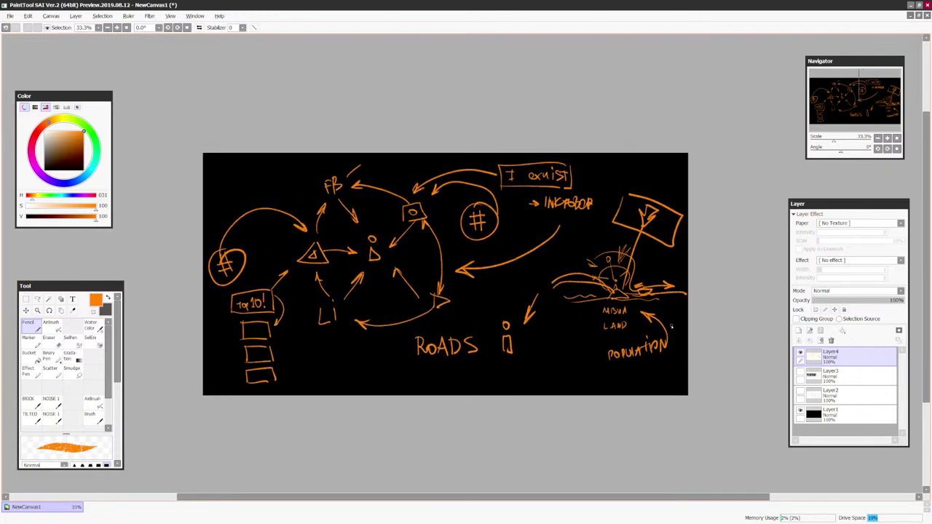
{"action": "key", "text": "ctrl+plus"}
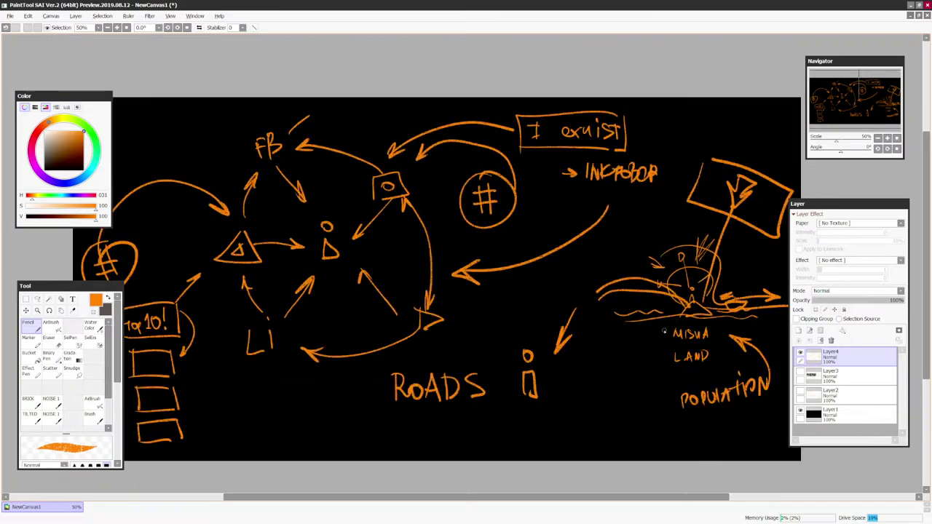
{"action": "left_click_drag", "start_coordinate": [649, 377], "coordinate": [669, 369]}
{"action": "key", "text": "ctrl+minus"}
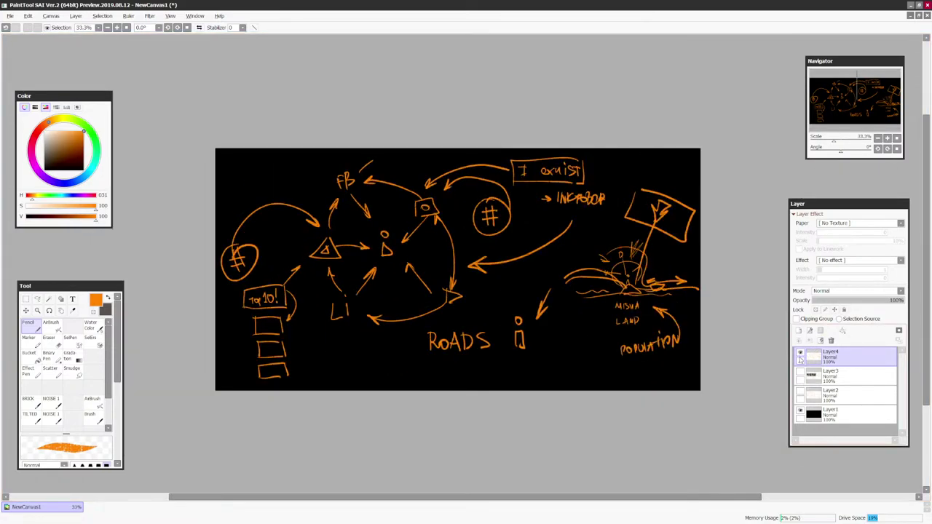
Hide Layer4 and add a new layer above Layer3 for a fresh page of notes
{"action": "left_click", "coordinate": [800, 354]}
{"action": "left_click", "coordinate": [812, 376]}
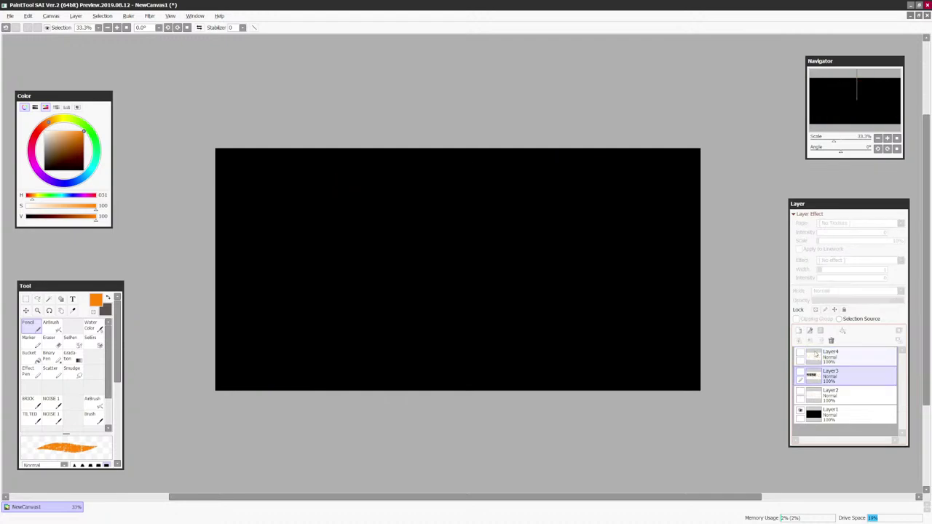
{"action": "left_click", "coordinate": [799, 330]}
Write a circled "1" near the upper-left corner of the blank black canvas
{"action": "left_click_drag", "start_coordinate": [531, 340], "coordinate": [737, 406]}
{"action": "key", "text": "ctrl+plus"}
{"action": "key", "text": "ctrl+plus"}
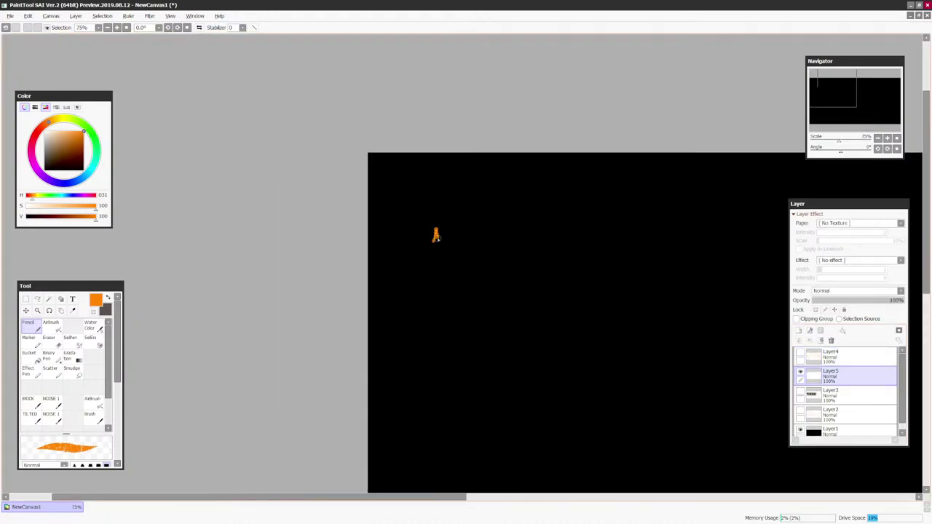
{"action": "mouse_move", "coordinate": [437, 238]}
{"action": "left_mouse_down"}
{"action": "mouse_move", "coordinate": [438, 251]}
{"action": "mouse_move", "coordinate": [420, 237]}
{"action": "left_mouse_up"}
{"action": "left_click_drag", "start_coordinate": [586, 215], "coordinate": [586, 256]}
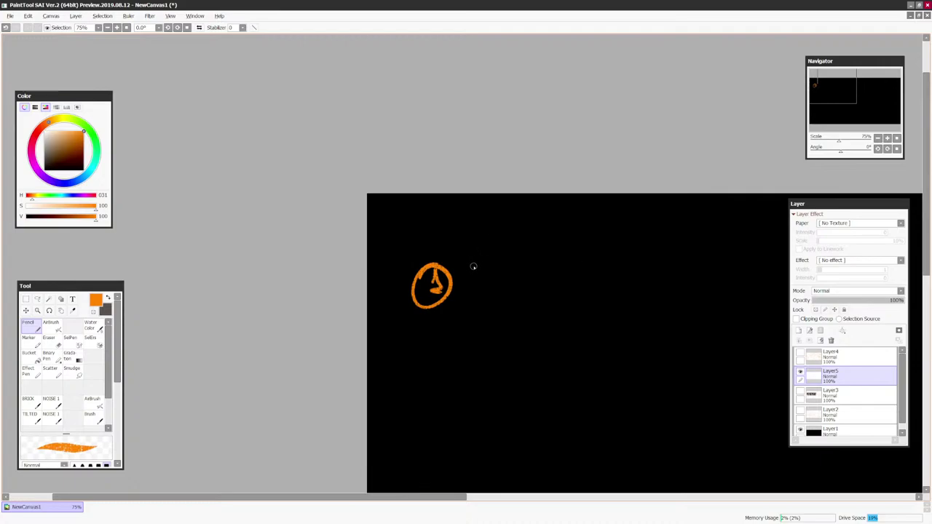
Write "I KNOW WHO I AM" beside the circled number
{"action": "mouse_move", "coordinate": [473, 266]}
{"action": "left_mouse_down"}
{"action": "mouse_move", "coordinate": [475, 294]}
{"action": "mouse_move", "coordinate": [486, 266]}
{"action": "left_mouse_up"}
{"action": "left_click_drag", "start_coordinate": [466, 292], "coordinate": [519, 291]}
{"action": "mouse_move", "coordinate": [527, 273]}
{"action": "left_mouse_down"}
{"action": "mouse_move", "coordinate": [527, 292]}
{"action": "mouse_move", "coordinate": [548, 279]}
{"action": "mouse_move", "coordinate": [561, 291]}
{"action": "left_mouse_up"}
{"action": "mouse_move", "coordinate": [565, 275]}
{"action": "left_mouse_down"}
{"action": "mouse_move", "coordinate": [575, 276]}
{"action": "mouse_move", "coordinate": [566, 276]}
{"action": "left_mouse_up"}
{"action": "mouse_move", "coordinate": [572, 274]}
{"action": "left_mouse_down"}
{"action": "mouse_move", "coordinate": [580, 290]}
{"action": "mouse_move", "coordinate": [587, 273]}
{"action": "left_mouse_up"}
{"action": "mouse_move", "coordinate": [610, 274]}
{"action": "left_mouse_down"}
{"action": "mouse_move", "coordinate": [623, 289]}
{"action": "mouse_move", "coordinate": [641, 274]}
{"action": "mouse_move", "coordinate": [648, 295]}
{"action": "left_mouse_up"}
{"action": "mouse_move", "coordinate": [656, 279]}
{"action": "left_mouse_down"}
{"action": "mouse_move", "coordinate": [665, 294]}
{"action": "mouse_move", "coordinate": [660, 281]}
{"action": "left_mouse_up"}
{"action": "left_click_drag", "start_coordinate": [684, 270], "coordinate": [695, 294]}
{"action": "left_click_drag", "start_coordinate": [689, 291], "coordinate": [752, 289]}
Write "AND WHAT I DO (-:" as the second line of the first point
{"action": "mouse_move", "coordinate": [470, 319]}
{"action": "left_mouse_down"}
{"action": "mouse_move", "coordinate": [463, 342]}
{"action": "mouse_move", "coordinate": [484, 343]}
{"action": "left_mouse_up"}
{"action": "left_click_drag", "start_coordinate": [465, 333], "coordinate": [493, 320]}
{"action": "left_click_drag", "start_coordinate": [494, 320], "coordinate": [497, 344]}
{"action": "mouse_move", "coordinate": [547, 318]}
{"action": "left_mouse_down"}
{"action": "mouse_move", "coordinate": [555, 342]}
{"action": "mouse_move", "coordinate": [583, 317]}
{"action": "left_mouse_up"}
{"action": "mouse_move", "coordinate": [586, 320]}
{"action": "left_mouse_down"}
{"action": "mouse_move", "coordinate": [589, 345]}
{"action": "mouse_move", "coordinate": [616, 342]}
{"action": "left_mouse_up"}
{"action": "left_click_drag", "start_coordinate": [617, 325], "coordinate": [619, 343]}
{"action": "left_click_drag", "start_coordinate": [608, 325], "coordinate": [659, 343]}
{"action": "mouse_move", "coordinate": [647, 321]}
{"action": "left_mouse_down"}
{"action": "mouse_move", "coordinate": [666, 320]}
{"action": "mouse_move", "coordinate": [667, 341]}
{"action": "left_mouse_up"}
{"action": "left_click_drag", "start_coordinate": [702, 318], "coordinate": [703, 345]}
{"action": "mouse_move", "coordinate": [724, 325]}
{"action": "left_mouse_down"}
{"action": "mouse_move", "coordinate": [717, 343]}
{"action": "mouse_move", "coordinate": [731, 325]}
{"action": "mouse_move", "coordinate": [751, 341]}
{"action": "mouse_move", "coordinate": [765, 326]}
{"action": "left_mouse_up"}
{"action": "left_click", "coordinate": [768, 317]}
{"action": "left_click", "coordinate": [769, 333]}
Draw a downward arrow under "AND WHAT I DO" and write "I CAN BE" beneath it
{"action": "key", "text": "Page_Down"}
{"action": "key", "text": "Page_Down"}
{"action": "left_click_drag", "start_coordinate": [672, 314], "coordinate": [669, 310]}
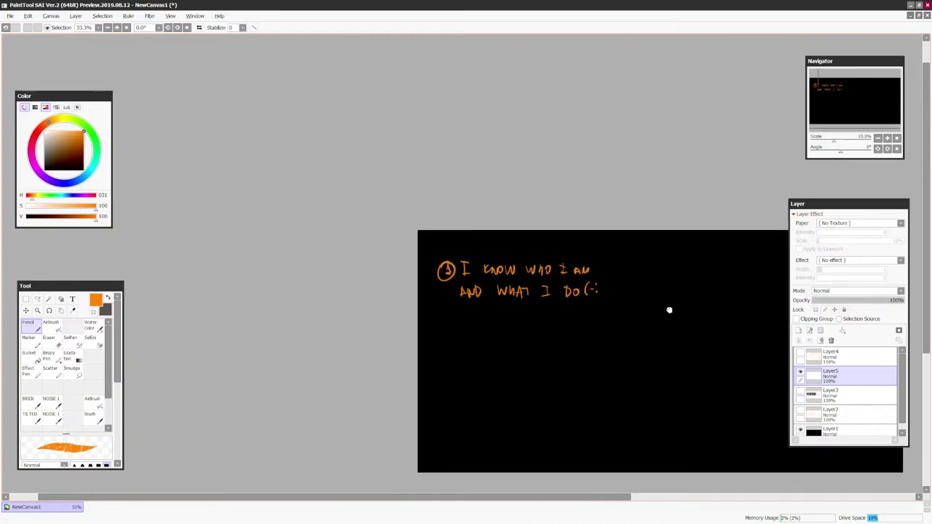
{"action": "scroll", "coordinate": [669, 310], "scroll_direction": "up", "scroll_amount": 1}
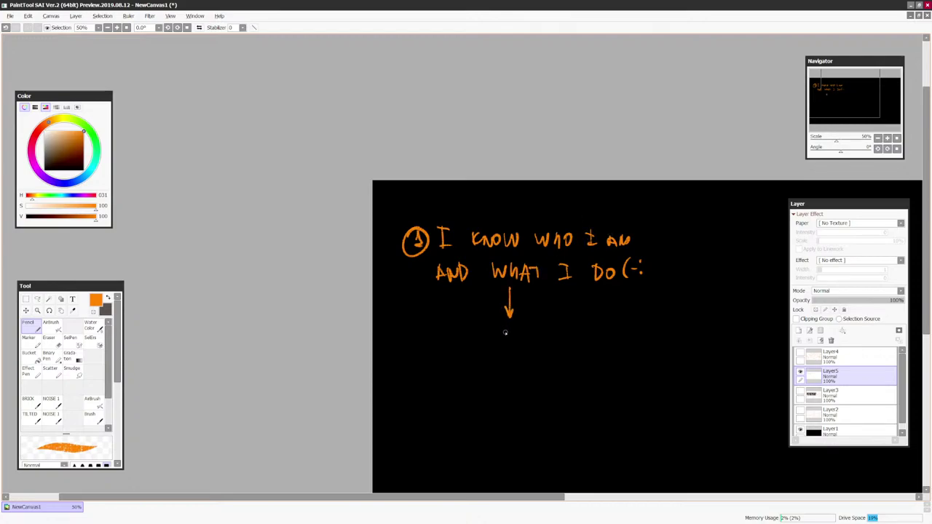
{"action": "mouse_move", "coordinate": [492, 332]}
{"action": "left_mouse_down"}
{"action": "mouse_move", "coordinate": [493, 347]}
{"action": "mouse_move", "coordinate": [530, 344]}
{"action": "left_mouse_up"}
{"action": "left_click_drag", "start_coordinate": [530, 344], "coordinate": [538, 340]}
{"action": "mouse_move", "coordinate": [542, 343]}
{"action": "left_mouse_down"}
{"action": "mouse_move", "coordinate": [551, 332]}
{"action": "mouse_move", "coordinate": [580, 333]}
{"action": "left_mouse_up"}
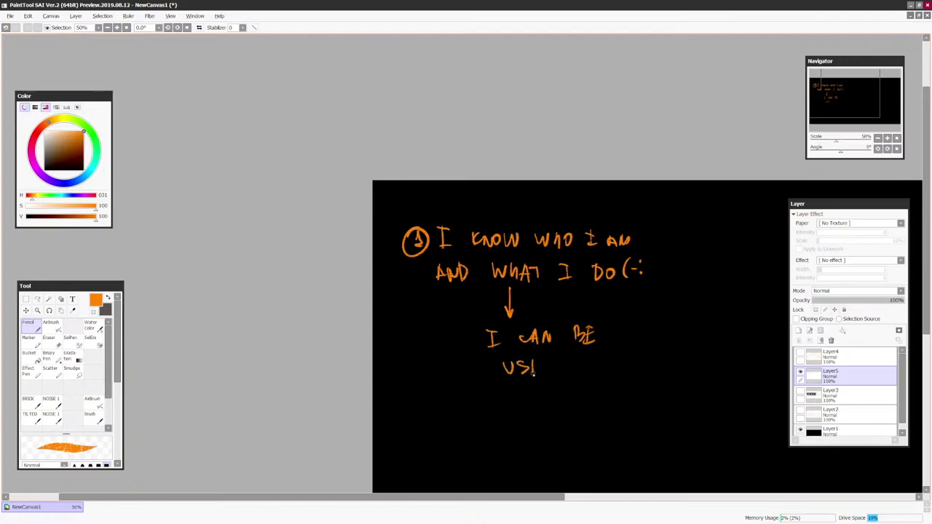
Write "USEFUL FOR THIS" and "COMPANIES:" on two lines below "I CAN BE"
{"action": "left_click_drag", "start_coordinate": [559, 361], "coordinate": [566, 361]}
{"action": "mouse_move", "coordinate": [569, 361]}
{"action": "left_mouse_down"}
{"action": "mouse_move", "coordinate": [573, 372]}
{"action": "mouse_move", "coordinate": [629, 369]}
{"action": "left_mouse_up"}
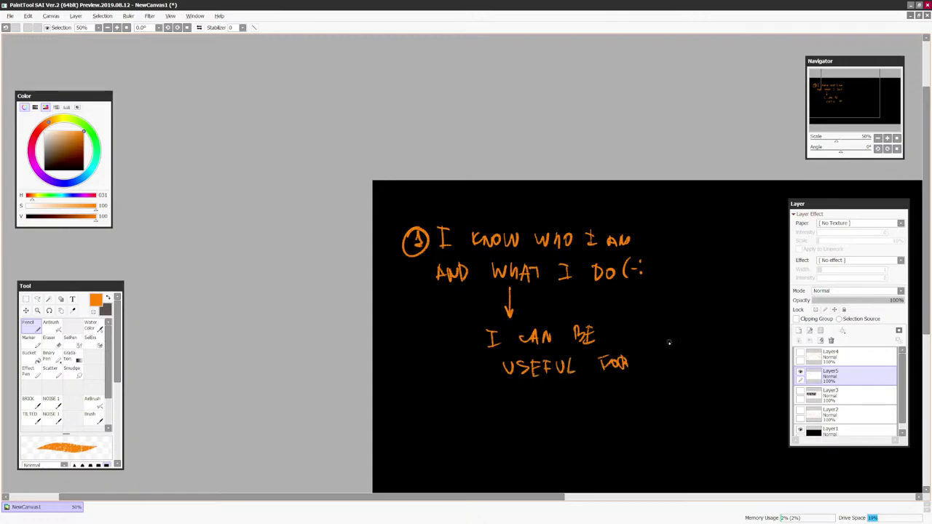
{"action": "left_click_drag", "start_coordinate": [669, 342], "coordinate": [614, 324]}
{"action": "left_click_drag", "start_coordinate": [615, 326], "coordinate": [616, 335]}
{"action": "left_click_drag", "start_coordinate": [617, 329], "coordinate": [625, 335]}
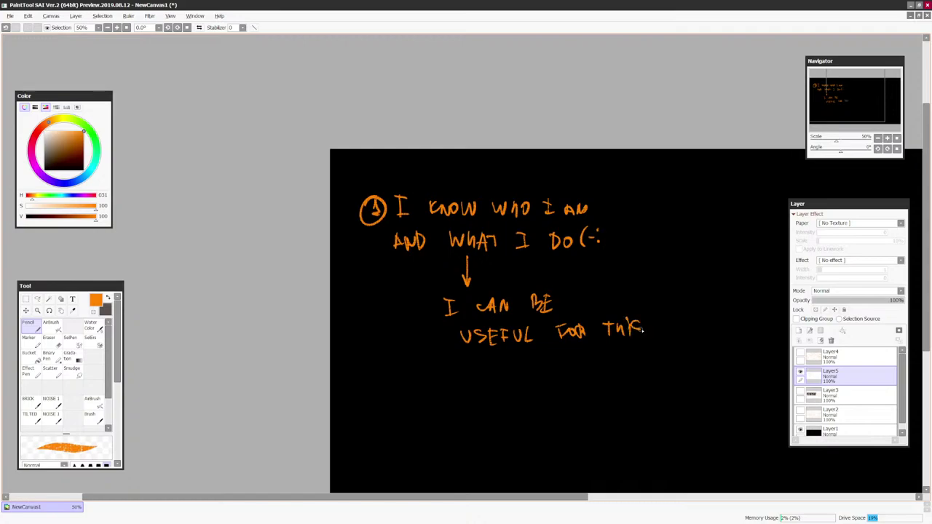
{"action": "left_click_drag", "start_coordinate": [532, 368], "coordinate": [614, 369]}
{"action": "key", "text": "Page_Down"}
{"action": "left_click_drag", "start_coordinate": [643, 203], "coordinate": [576, 238]}
{"action": "left_click_drag", "start_coordinate": [575, 238], "coordinate": [598, 230]}
{"action": "key", "text": "Page_Up"}
{"action": "left_click_drag", "start_coordinate": [503, 269], "coordinate": [604, 280]}
{"action": "scroll", "coordinate": [603, 285], "scroll_direction": "down", "scroll_amount": 1}
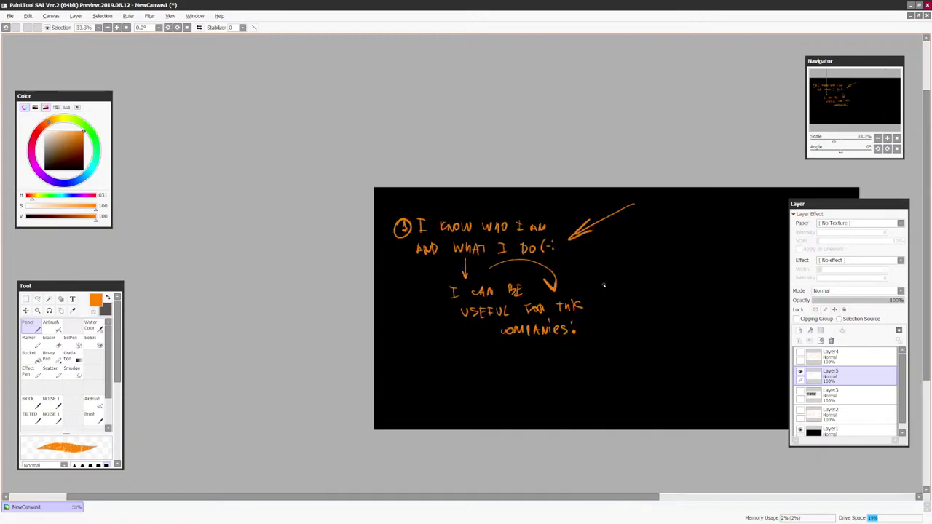
{"action": "scroll", "coordinate": [554, 348], "scroll_direction": "up", "scroll_amount": 1}
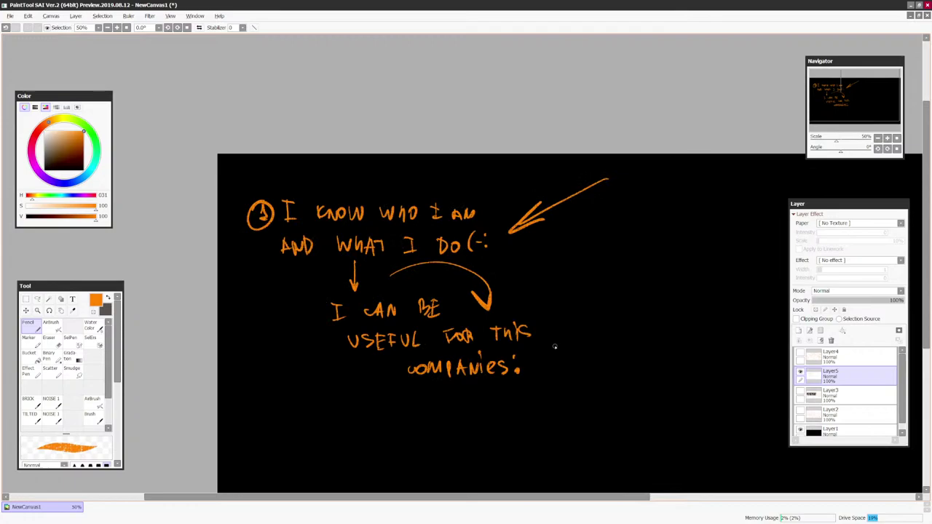
{"action": "key", "text": "ctrl+z"}
{"action": "key", "text": "ctrl+z"}
{"action": "scroll", "coordinate": [555, 349], "scroll_direction": "down", "scroll_amount": 1}
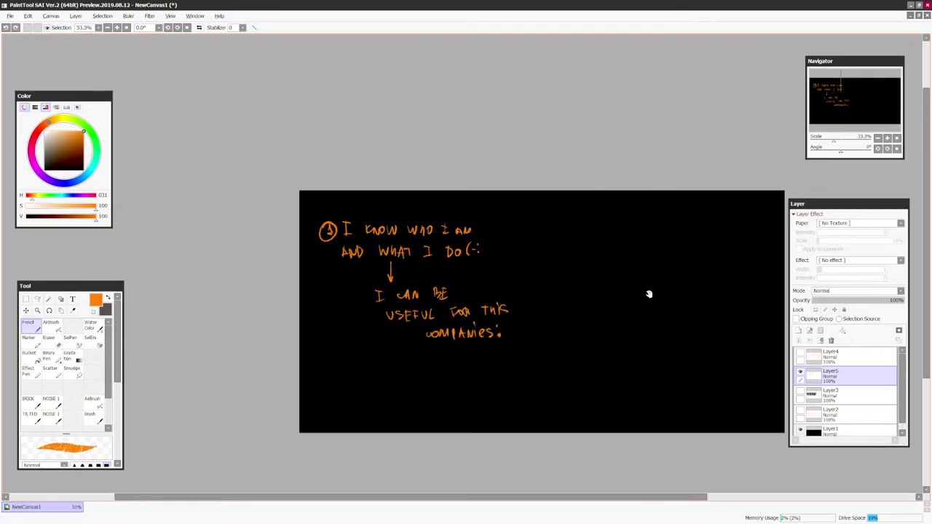
{"action": "left_click_drag", "start_coordinate": [649, 293], "coordinate": [561, 318]}
{"action": "scroll", "coordinate": [561, 318], "scroll_direction": "up", "scroll_amount": 1}
{"action": "mouse_move", "coordinate": [540, 212]}
{"action": "left_mouse_down"}
{"action": "mouse_move", "coordinate": [535, 239]}
{"action": "mouse_move", "coordinate": [553, 237]}
{"action": "mouse_move", "coordinate": [572, 290]}
{"action": "mouse_move", "coordinate": [529, 347]}
{"action": "left_mouse_up"}
{"action": "mouse_move", "coordinate": [529, 318]}
{"action": "left_mouse_down"}
{"action": "mouse_move", "coordinate": [529, 347]}
{"action": "mouse_move", "coordinate": [557, 321]}
{"action": "left_mouse_up"}
{"action": "scroll", "coordinate": [558, 320], "scroll_direction": "down", "scroll_amount": 1}
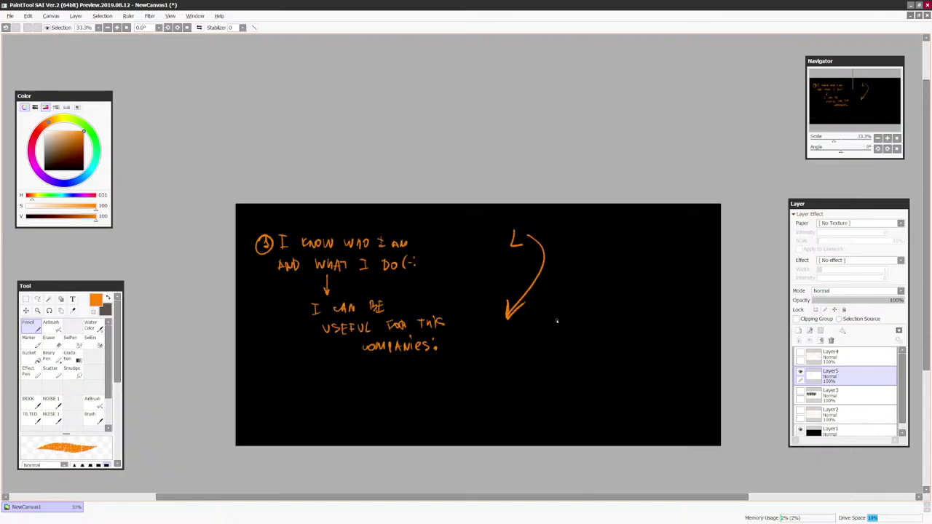
{"action": "scroll", "coordinate": [557, 320], "scroll_direction": "up", "scroll_amount": 1}
{"action": "scroll", "coordinate": [596, 271], "scroll_direction": "down", "scroll_amount": 1}
{"action": "scroll", "coordinate": [619, 291], "scroll_direction": "up", "scroll_amount": 1}
{"action": "key", "text": "ctrl+z"}
{"action": "key", "text": "ctrl+z"}
{"action": "scroll", "coordinate": [624, 295], "scroll_direction": "down", "scroll_amount": 1}
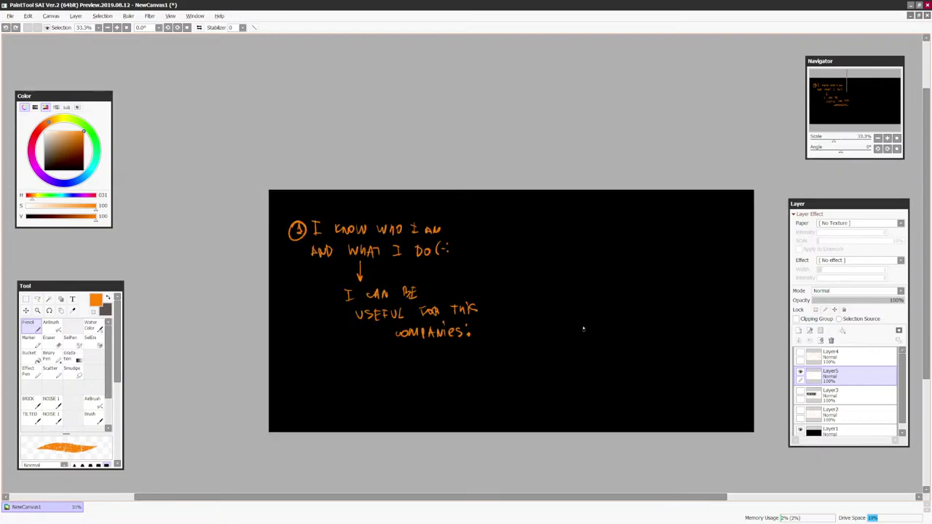
Write "SPA STUDIOS" after "COMPANIES:" as the first company
{"action": "scroll", "coordinate": [593, 369], "scroll_direction": "up", "scroll_amount": 2}
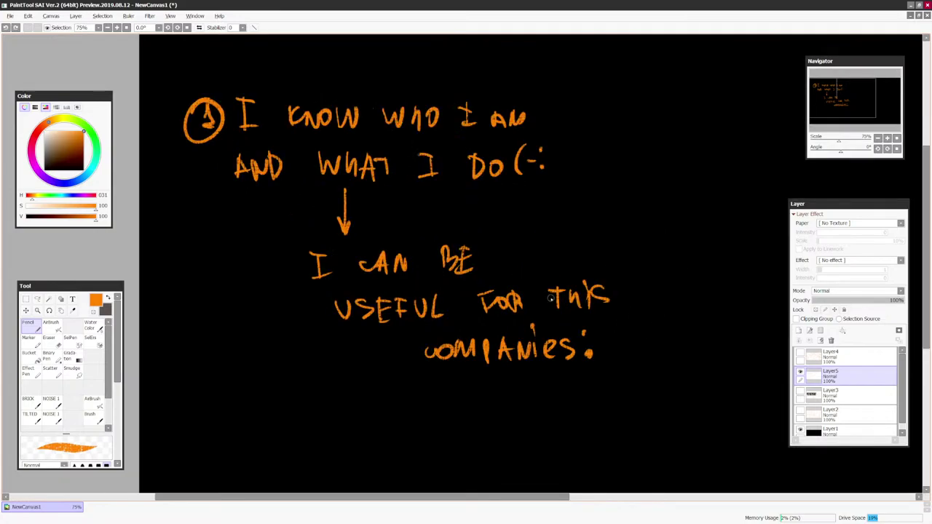
{"action": "scroll", "coordinate": [641, 300], "scroll_direction": "down", "scroll_amount": 1}
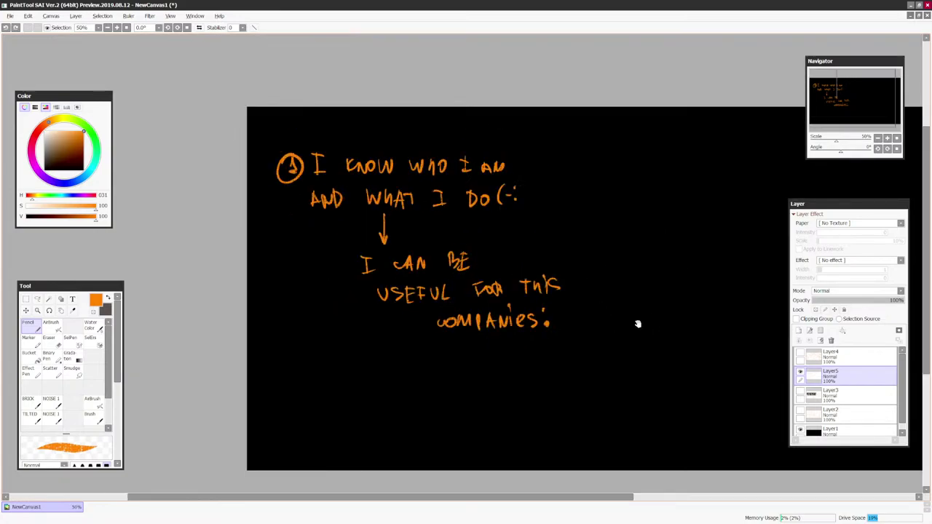
{"action": "scroll", "coordinate": [638, 323], "scroll_direction": "up", "scroll_amount": 1}
{"action": "mouse_move", "coordinate": [582, 317]}
{"action": "left_mouse_down"}
{"action": "mouse_move", "coordinate": [568, 336]}
{"action": "mouse_move", "coordinate": [594, 319]}
{"action": "mouse_move", "coordinate": [588, 329]}
{"action": "left_mouse_up"}
{"action": "mouse_move", "coordinate": [606, 339]}
{"action": "left_mouse_down"}
{"action": "mouse_move", "coordinate": [620, 341]}
{"action": "mouse_move", "coordinate": [622, 327]}
{"action": "mouse_move", "coordinate": [655, 326]}
{"action": "mouse_move", "coordinate": [652, 337]}
{"action": "left_mouse_up"}
{"action": "mouse_move", "coordinate": [671, 314]}
{"action": "left_mouse_down"}
{"action": "mouse_move", "coordinate": [695, 314]}
{"action": "mouse_move", "coordinate": [700, 333]}
{"action": "left_mouse_up"}
{"action": "mouse_move", "coordinate": [700, 315]}
{"action": "left_mouse_down"}
{"action": "mouse_move", "coordinate": [702, 332]}
{"action": "mouse_move", "coordinate": [725, 317]}
{"action": "left_mouse_up"}
{"action": "left_click_drag", "start_coordinate": [746, 315], "coordinate": [735, 332]}
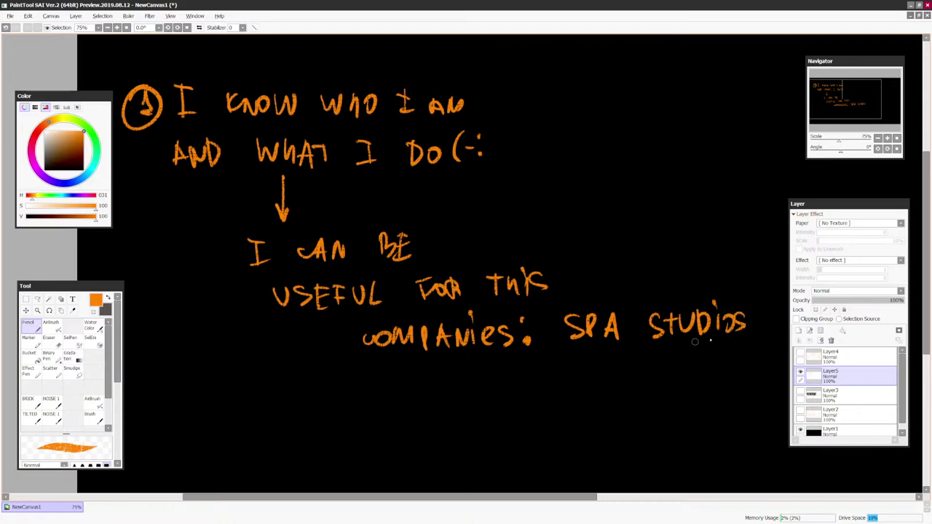
Write "NETFLIX ANIMATION" below "SPA STUDIOS" as the second company
{"action": "mouse_move", "coordinate": [563, 390]}
{"action": "left_mouse_down"}
{"action": "mouse_move", "coordinate": [580, 386]}
{"action": "mouse_move", "coordinate": [585, 365]}
{"action": "left_mouse_up"}
{"action": "mouse_move", "coordinate": [606, 375]}
{"action": "left_mouse_down"}
{"action": "mouse_move", "coordinate": [598, 386]}
{"action": "mouse_move", "coordinate": [608, 367]}
{"action": "left_mouse_up"}
{"action": "mouse_move", "coordinate": [624, 384]}
{"action": "left_mouse_down"}
{"action": "mouse_move", "coordinate": [623, 368]}
{"action": "mouse_move", "coordinate": [628, 384]}
{"action": "left_mouse_up"}
{"action": "mouse_move", "coordinate": [624, 372]}
{"action": "left_mouse_down"}
{"action": "mouse_move", "coordinate": [642, 368]}
{"action": "mouse_move", "coordinate": [648, 385]}
{"action": "left_mouse_up"}
{"action": "mouse_move", "coordinate": [653, 367]}
{"action": "left_mouse_down"}
{"action": "mouse_move", "coordinate": [658, 386]}
{"action": "mouse_move", "coordinate": [674, 386]}
{"action": "left_mouse_up"}
{"action": "mouse_move", "coordinate": [706, 363]}
{"action": "left_mouse_down"}
{"action": "mouse_move", "coordinate": [700, 383]}
{"action": "mouse_move", "coordinate": [721, 383]}
{"action": "left_mouse_up"}
{"action": "left_click_drag", "start_coordinate": [702, 375], "coordinate": [721, 381]}
{"action": "mouse_move", "coordinate": [723, 364]}
{"action": "left_mouse_down"}
{"action": "mouse_move", "coordinate": [737, 364]}
{"action": "mouse_move", "coordinate": [743, 381]}
{"action": "left_mouse_up"}
{"action": "left_click", "coordinate": [747, 351]}
{"action": "mouse_move", "coordinate": [753, 383]}
{"action": "left_mouse_down"}
{"action": "mouse_move", "coordinate": [755, 361]}
{"action": "mouse_move", "coordinate": [772, 386]}
{"action": "left_mouse_up"}
{"action": "key", "text": "Page_Down"}
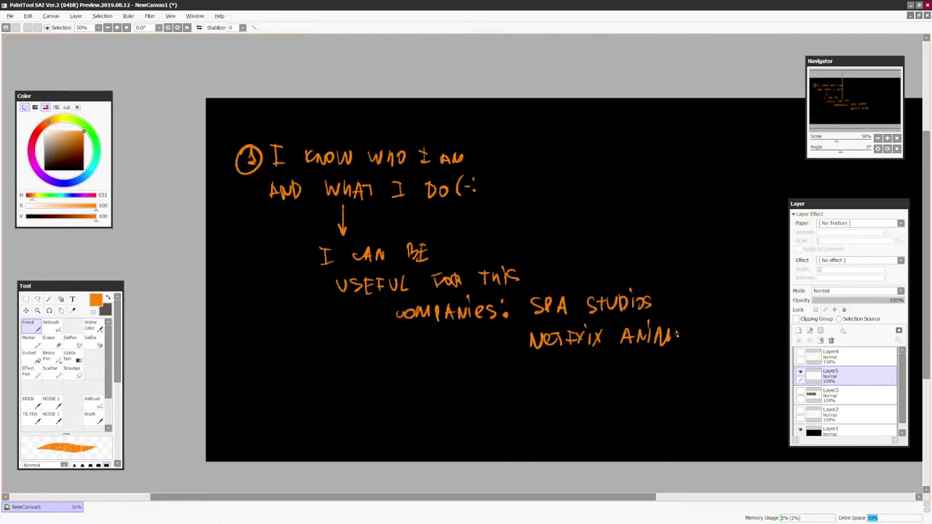
{"action": "left_click_drag", "start_coordinate": [679, 345], "coordinate": [688, 345]}
{"action": "mouse_move", "coordinate": [680, 340]}
{"action": "left_mouse_down"}
{"action": "mouse_move", "coordinate": [713, 333]}
{"action": "mouse_move", "coordinate": [724, 348]}
{"action": "left_mouse_up"}
{"action": "left_click", "coordinate": [699, 320]}
{"action": "key", "text": "Page_Down"}
{"action": "key", "text": "Page_Down"}
{"action": "mouse_move", "coordinate": [724, 335]}
{"action": "left_mouse_down"}
{"action": "mouse_move", "coordinate": [733, 333]}
{"action": "mouse_move", "coordinate": [610, 340]}
{"action": "left_mouse_up"}
{"action": "key", "text": "Page_Up"}
{"action": "key", "text": "Page_Up"}
{"action": "scroll", "coordinate": [578, 336], "scroll_direction": "down", "scroll_amount": 1}
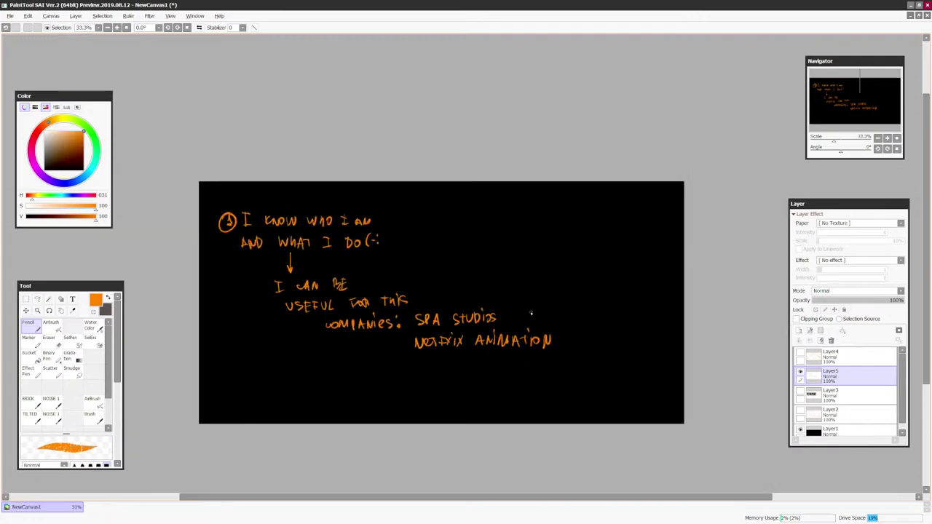
{"action": "left_click_drag", "start_coordinate": [522, 314], "coordinate": [575, 311]}
{"action": "key", "text": "ctrl+z"}
Switch to ArtStation in the browser and view the account's own profile and portfolio grid
{"action": "key", "text": "alt+Tab"}
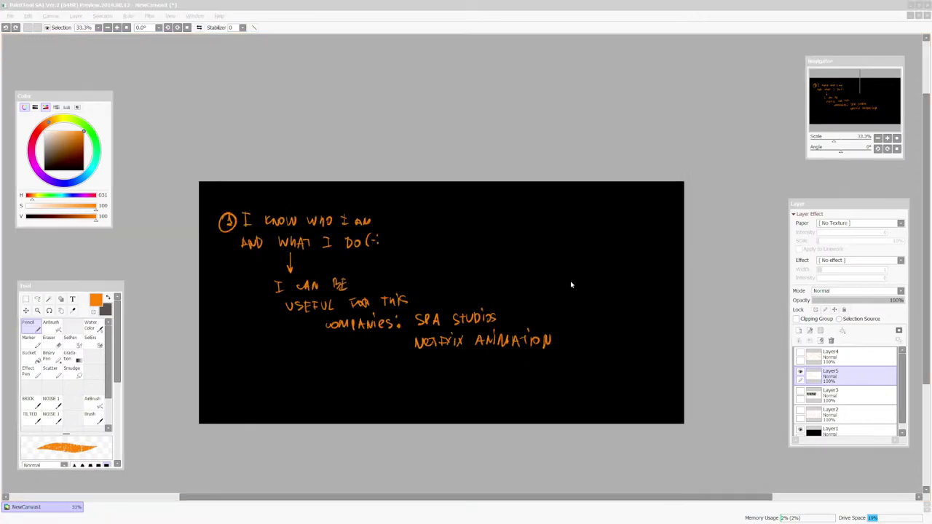
{"action": "key", "text": "alt+Tab"}
{"action": "left_click", "coordinate": [903, 55]}
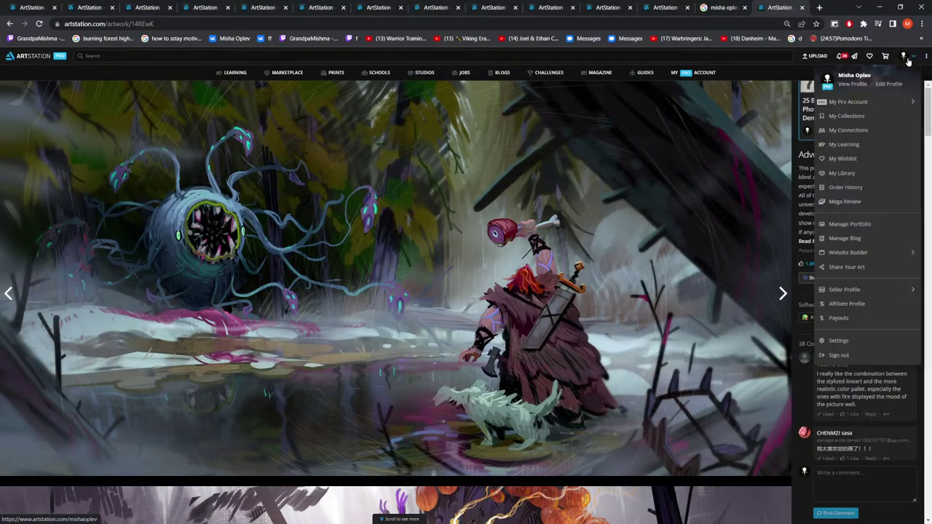
{"action": "left_click", "coordinate": [852, 84]}
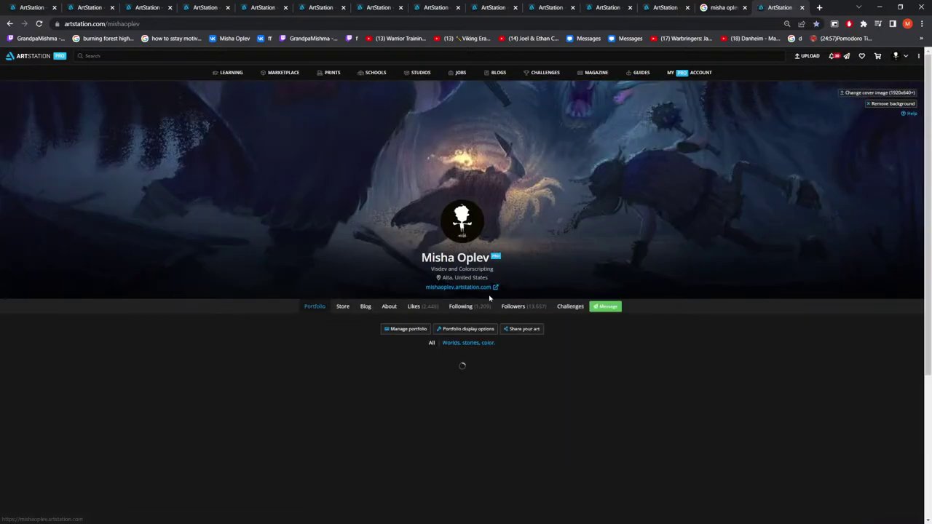
{"action": "scroll", "coordinate": [537, 431], "scroll_direction": "down", "scroll_amount": 2}
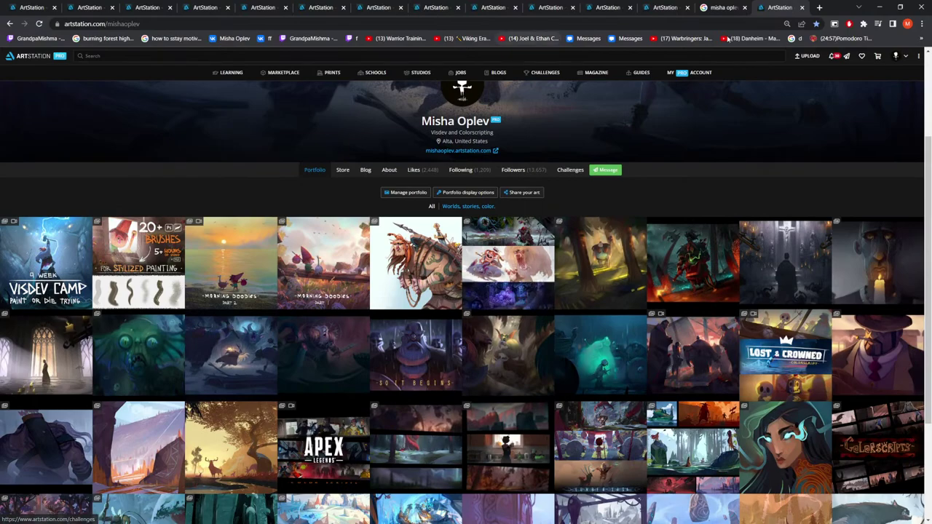
Look through the other artists' ArtStation portfolios that are already open, ending on the haryarti page, and return to PaintTool SAI
{"action": "left_click", "coordinate": [94, 9]}
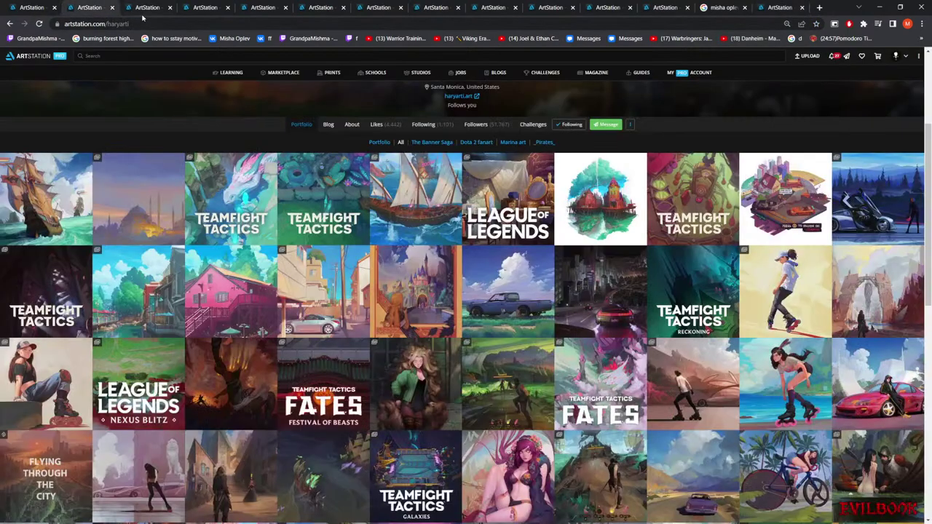
{"action": "left_click", "coordinate": [144, 9]}
{"action": "left_click", "coordinate": [203, 9]}
{"action": "left_click", "coordinate": [263, 10]}
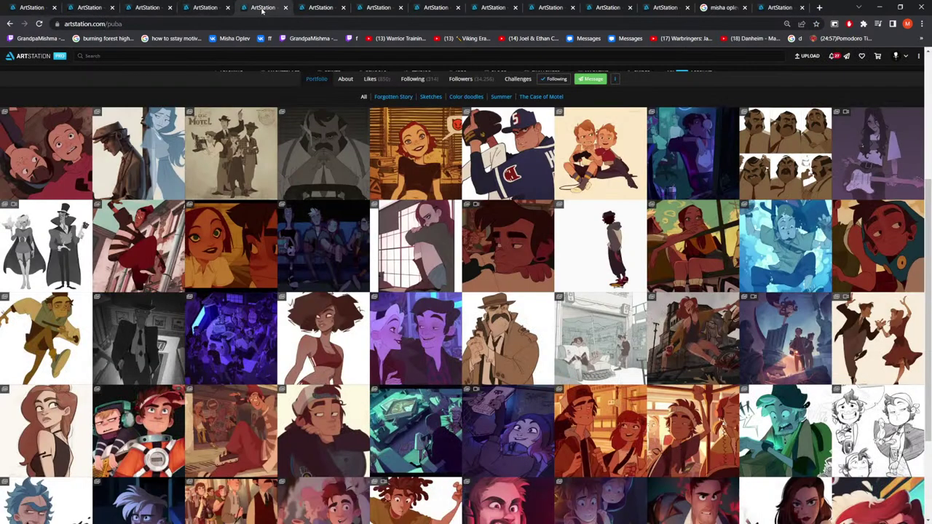
{"action": "left_click", "coordinate": [327, 12]}
{"action": "left_click", "coordinate": [368, 12]}
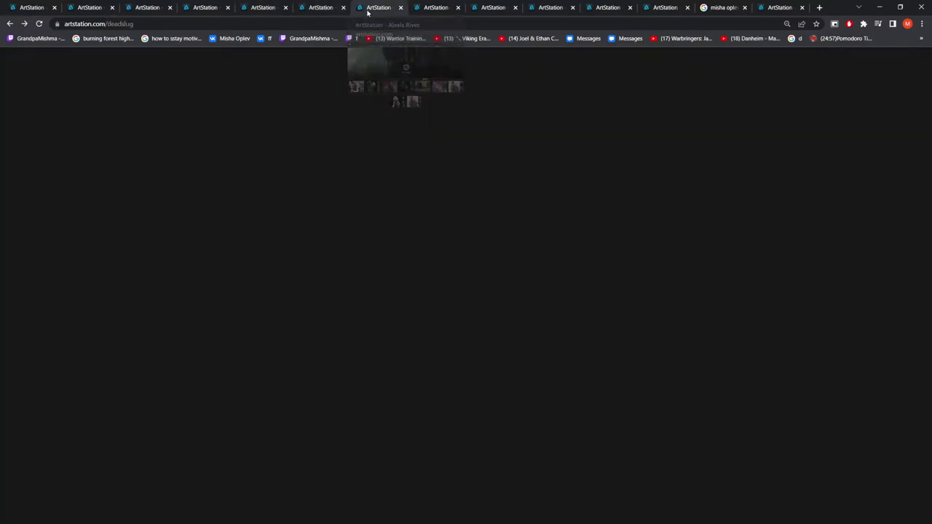
{"action": "left_click", "coordinate": [109, 9]}
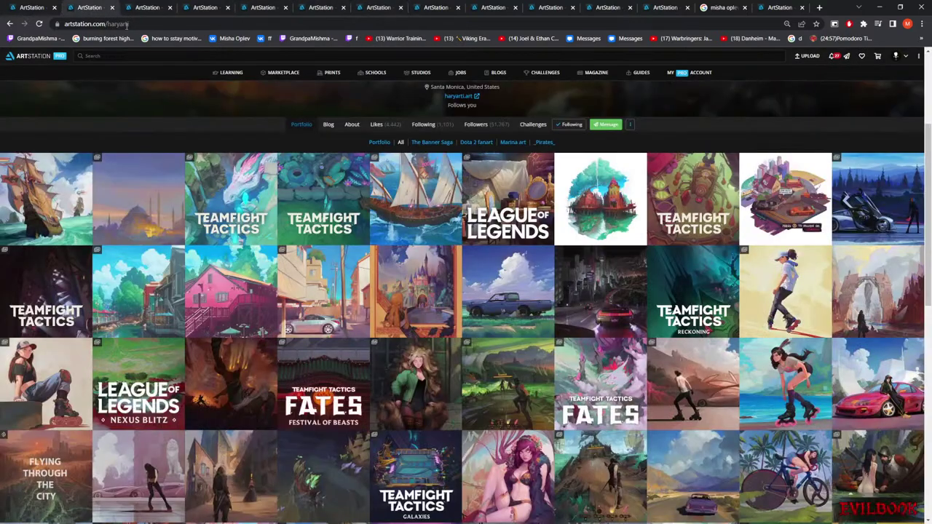
{"action": "left_click", "coordinate": [879, 9]}
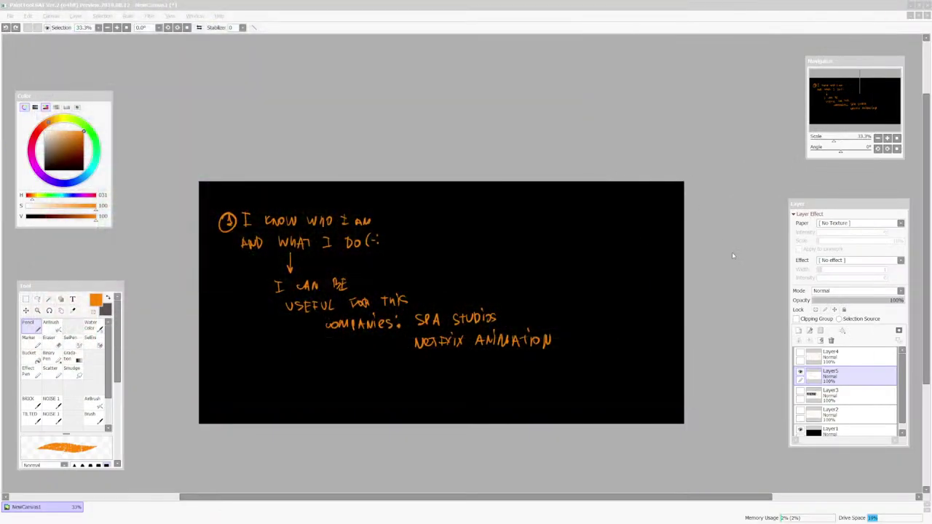
Write a circled "2" below the first point to start the second one
{"action": "scroll", "coordinate": [621, 295], "scroll_direction": "up", "scroll_amount": 1}
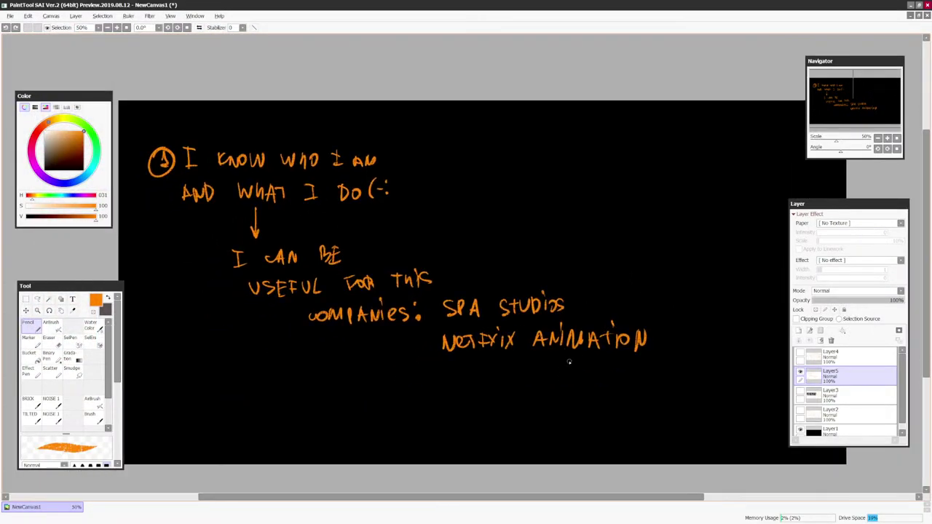
{"action": "scroll", "coordinate": [570, 361], "scroll_direction": "down", "scroll_amount": 1}
{"action": "left_click_drag", "start_coordinate": [578, 339], "coordinate": [718, 326]}
{"action": "scroll", "coordinate": [478, 312], "scroll_direction": "up", "scroll_amount": 1}
{"action": "mouse_move", "coordinate": [386, 368]}
{"action": "left_mouse_down"}
{"action": "mouse_move", "coordinate": [399, 390]}
{"action": "mouse_move", "coordinate": [395, 363]}
{"action": "mouse_move", "coordinate": [446, 393]}
{"action": "left_mouse_up"}
Write "COMPILE" beside the circled "2"
{"action": "scroll", "coordinate": [391, 374], "scroll_direction": "down", "scroll_amount": 1}
{"action": "scroll", "coordinate": [391, 374], "scroll_direction": "up", "scroll_amount": 1}
{"action": "left_click_drag", "start_coordinate": [456, 377], "coordinate": [490, 399]}
{"action": "left_click_drag", "start_coordinate": [491, 379], "coordinate": [495, 389]}
{"action": "left_click_drag", "start_coordinate": [506, 372], "coordinate": [505, 393]}
{"action": "left_click_drag", "start_coordinate": [514, 370], "coordinate": [533, 395]}
{"action": "left_click_drag", "start_coordinate": [532, 374], "coordinate": [543, 378]}
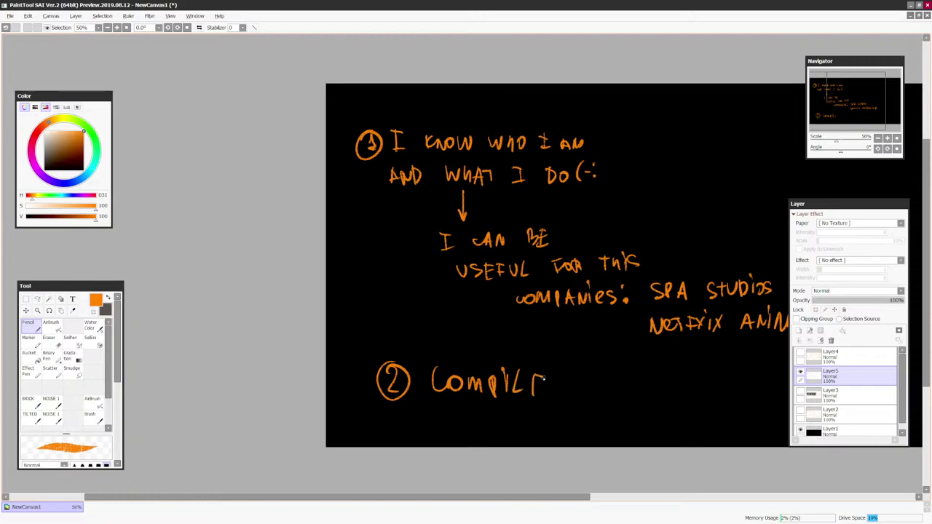
{"action": "mouse_move", "coordinate": [614, 374]}
{"action": "left_mouse_down"}
{"action": "mouse_move", "coordinate": [581, 361]}
{"action": "mouse_move", "coordinate": [549, 383]}
{"action": "left_mouse_up"}
Write "A PORTFOLIO" after "COMPILE" and draw a curved arrow from it up to "NETFLIX ANIMATION"
{"action": "mouse_move", "coordinate": [557, 364]}
{"action": "left_mouse_down"}
{"action": "mouse_move", "coordinate": [562, 380]}
{"action": "mouse_move", "coordinate": [572, 374]}
{"action": "left_mouse_up"}
{"action": "left_click_drag", "start_coordinate": [590, 366], "coordinate": [590, 385]}
{"action": "mouse_move", "coordinate": [590, 367]}
{"action": "left_mouse_down"}
{"action": "mouse_move", "coordinate": [592, 377]}
{"action": "mouse_move", "coordinate": [608, 367]}
{"action": "mouse_move", "coordinate": [629, 376]}
{"action": "left_mouse_up"}
{"action": "left_click_drag", "start_coordinate": [634, 358], "coordinate": [635, 380]}
{"action": "left_click_drag", "start_coordinate": [626, 362], "coordinate": [656, 359]}
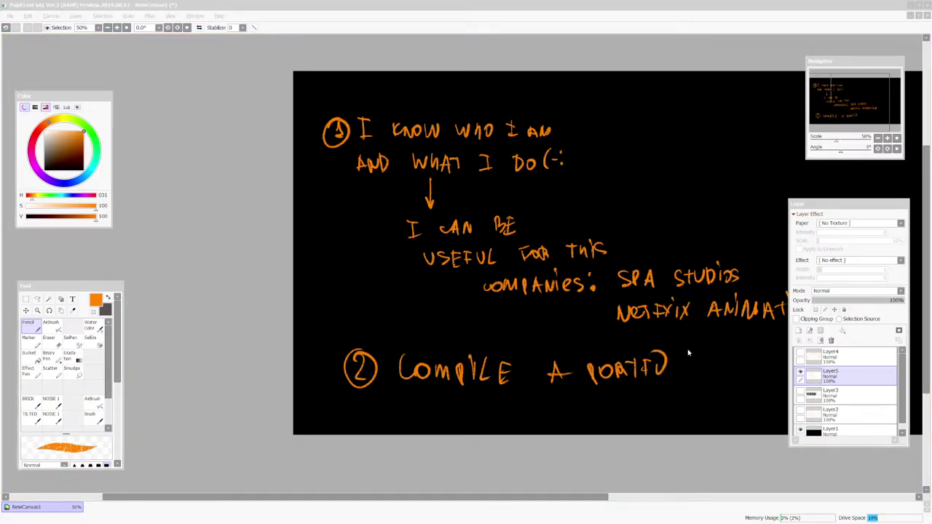
{"action": "left_click", "coordinate": [674, 372]}
{"action": "mouse_move", "coordinate": [682, 357]}
{"action": "left_mouse_down"}
{"action": "mouse_move", "coordinate": [683, 375]}
{"action": "mouse_move", "coordinate": [705, 357]}
{"action": "left_mouse_up"}
{"action": "scroll", "coordinate": [687, 324], "scroll_direction": "down", "scroll_amount": 2}
{"action": "scroll", "coordinate": [635, 298], "scroll_direction": "up", "scroll_amount": 1}
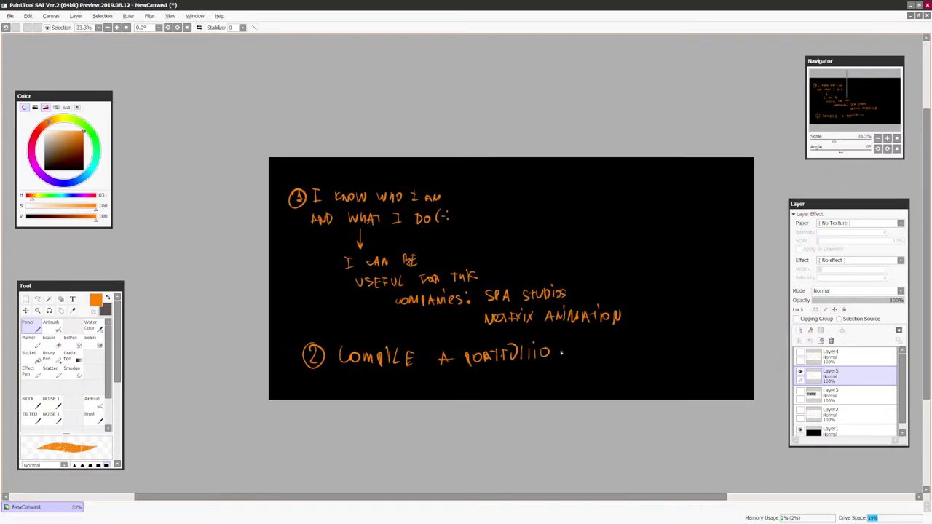
{"action": "left_click_drag", "start_coordinate": [555, 354], "coordinate": [576, 334]}
Transform the handwritten notes on Layer5 to a smaller size to free space on the canvas
{"action": "key", "text": "ctrl+t"}
{"action": "mouse_move", "coordinate": [624, 369]}
{"action": "left_mouse_down"}
{"action": "mouse_move", "coordinate": [523, 305]}
{"action": "mouse_move", "coordinate": [623, 319]}
{"action": "left_mouse_up"}
{"action": "key", "text": "Return"}
{"action": "scroll", "coordinate": [470, 267], "scroll_direction": "up", "scroll_amount": 2}
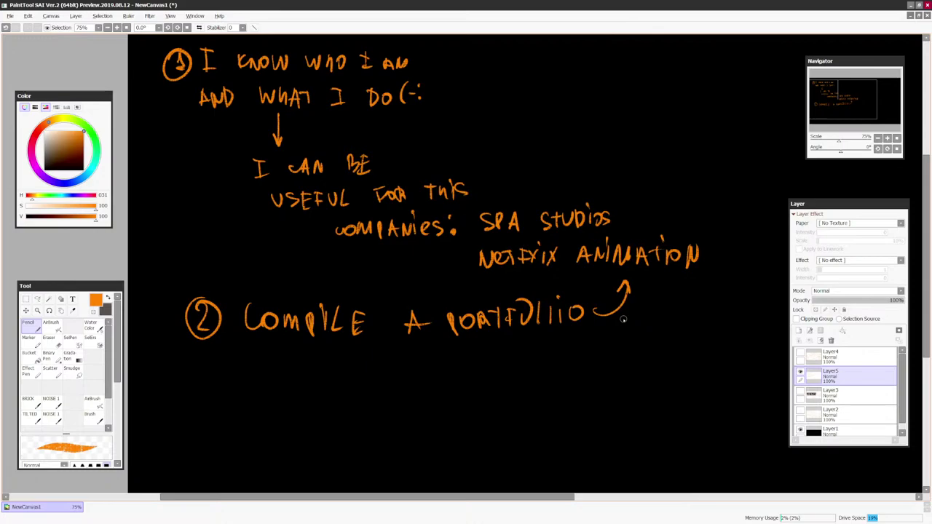
{"action": "scroll", "coordinate": [623, 319], "scroll_direction": "down", "scroll_amount": 3}
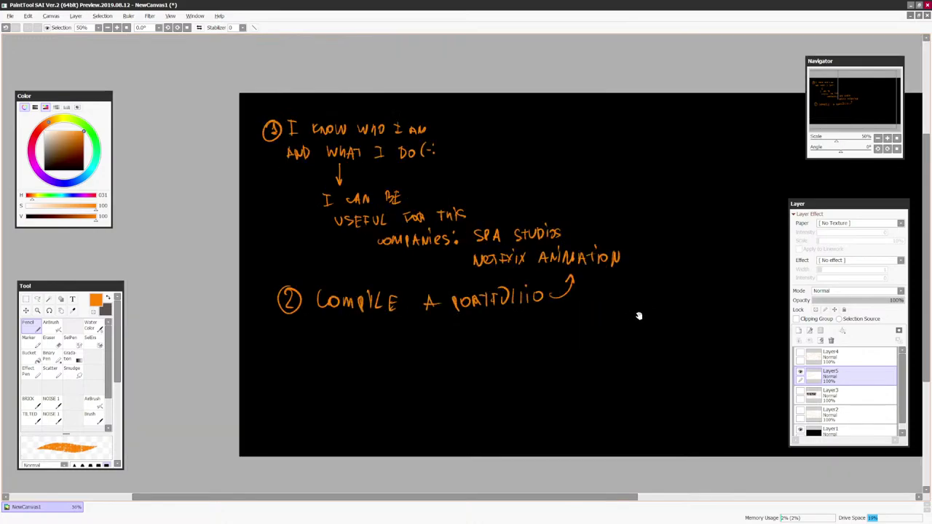
{"action": "scroll", "coordinate": [637, 316], "scroll_direction": "up", "scroll_amount": 3}
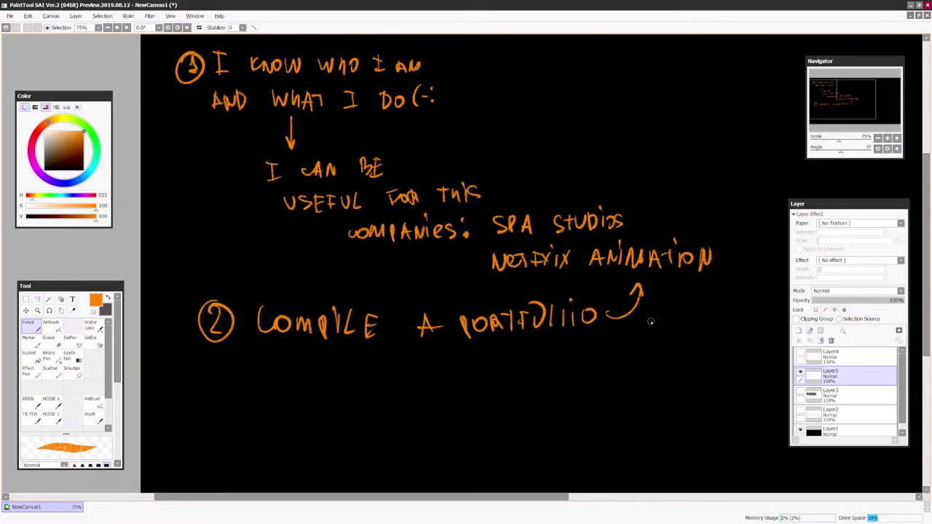
{"action": "scroll", "coordinate": [651, 321], "scroll_direction": "down", "scroll_amount": 1}
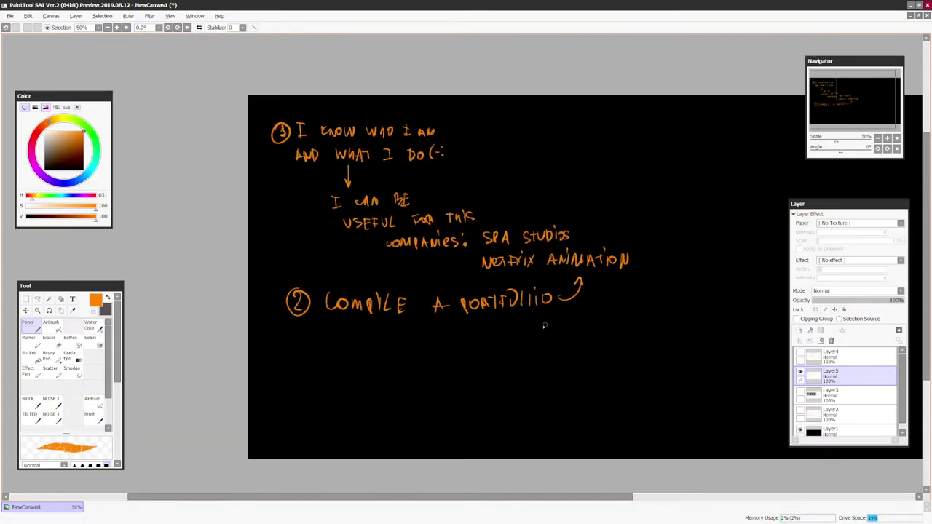
Write "HR" inside a hand-drawn cloud beside the arrow after "A PORTFOLIO"
{"action": "mouse_move", "coordinate": [524, 319]}
{"action": "left_mouse_down"}
{"action": "mouse_move", "coordinate": [616, 273]}
{"action": "mouse_move", "coordinate": [623, 283]}
{"action": "mouse_move", "coordinate": [610, 302]}
{"action": "left_mouse_up"}
{"action": "key", "text": "ctrl+z"}
{"action": "left_click_drag", "start_coordinate": [610, 294], "coordinate": [620, 294]}
{"action": "mouse_move", "coordinate": [620, 285]}
{"action": "left_mouse_down"}
{"action": "mouse_move", "coordinate": [621, 304]}
{"action": "mouse_move", "coordinate": [593, 291]}
{"action": "mouse_move", "coordinate": [653, 282]}
{"action": "mouse_move", "coordinate": [635, 320]}
{"action": "mouse_move", "coordinate": [617, 313]}
{"action": "mouse_move", "coordinate": [652, 316]}
{"action": "left_mouse_up"}
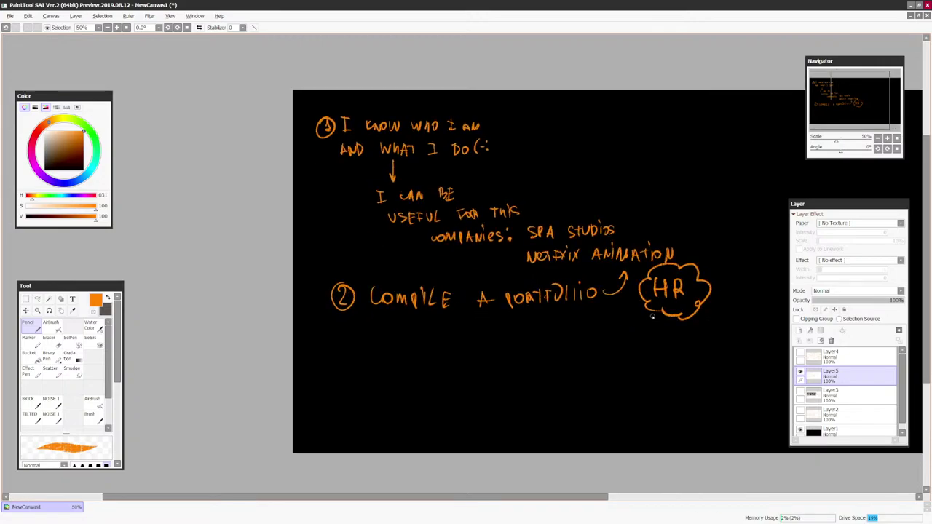
Add a bullet point below "COMPILE A PORTFOLIO" and write "THE" after it
{"action": "left_click", "coordinate": [380, 333]}
{"action": "key", "text": "Page_Up"}
{"action": "mouse_move", "coordinate": [408, 344]}
{"action": "left_mouse_down"}
{"action": "mouse_move", "coordinate": [476, 331]}
{"action": "mouse_move", "coordinate": [439, 364]}
{"action": "mouse_move", "coordinate": [455, 337]}
{"action": "mouse_move", "coordinate": [441, 366]}
{"action": "mouse_move", "coordinate": [433, 348]}
{"action": "mouse_move", "coordinate": [445, 345]}
{"action": "left_mouse_up"}
{"action": "key", "text": "ctrl+z"}
{"action": "left_click_drag", "start_coordinate": [452, 345], "coordinate": [450, 364]}
{"action": "left_click_drag", "start_coordinate": [452, 357], "coordinate": [465, 366]}
{"action": "left_click_drag", "start_coordinate": [465, 348], "coordinate": [475, 346]}
Write "EXPERIENCE" after "THE" in the bullet point
{"action": "left_click_drag", "start_coordinate": [466, 358], "coordinate": [521, 367]}
{"action": "mouse_move", "coordinate": [519, 345]}
{"action": "left_mouse_down"}
{"action": "mouse_move", "coordinate": [531, 343]}
{"action": "mouse_move", "coordinate": [531, 356]}
{"action": "left_mouse_up"}
{"action": "left_click_drag", "start_coordinate": [522, 368], "coordinate": [549, 368]}
{"action": "mouse_move", "coordinate": [549, 352]}
{"action": "left_mouse_down"}
{"action": "mouse_move", "coordinate": [539, 367]}
{"action": "mouse_move", "coordinate": [563, 378]}
{"action": "left_mouse_up"}
{"action": "left_click_drag", "start_coordinate": [563, 355], "coordinate": [572, 369]}
{"action": "mouse_move", "coordinate": [589, 348]}
{"action": "left_mouse_down"}
{"action": "mouse_move", "coordinate": [587, 367]}
{"action": "mouse_move", "coordinate": [603, 368]}
{"action": "left_mouse_up"}
{"action": "mouse_move", "coordinate": [619, 349]}
{"action": "left_mouse_down"}
{"action": "mouse_move", "coordinate": [620, 367]}
{"action": "mouse_move", "coordinate": [639, 342]}
{"action": "mouse_move", "coordinate": [604, 358]}
{"action": "left_mouse_up"}
{"action": "left_click_drag", "start_coordinate": [605, 344], "coordinate": [631, 356]}
{"action": "mouse_move", "coordinate": [636, 340]}
{"action": "left_mouse_down"}
{"action": "mouse_move", "coordinate": [636, 358]}
{"action": "mouse_move", "coordinate": [643, 339]}
{"action": "left_mouse_up"}
{"action": "left_click_drag", "start_coordinate": [636, 348], "coordinate": [645, 347]}
Write "OF HR" to complete the first bullet under the second point
{"action": "left_click_drag", "start_coordinate": [635, 357], "coordinate": [680, 339]}
{"action": "mouse_move", "coordinate": [702, 337]}
{"action": "left_mouse_down"}
{"action": "mouse_move", "coordinate": [697, 357]}
{"action": "mouse_move", "coordinate": [709, 341]}
{"action": "mouse_move", "coordinate": [737, 350]}
{"action": "left_mouse_up"}
{"action": "left_click_drag", "start_coordinate": [736, 339], "coordinate": [750, 338]}
{"action": "left_click_drag", "start_coordinate": [748, 328], "coordinate": [756, 355]}
{"action": "left_click_drag", "start_coordinate": [755, 329], "coordinate": [764, 352]}
{"action": "left_click_drag", "start_coordinate": [669, 370], "coordinate": [614, 330]}
{"action": "left_click", "coordinate": [461, 359]}
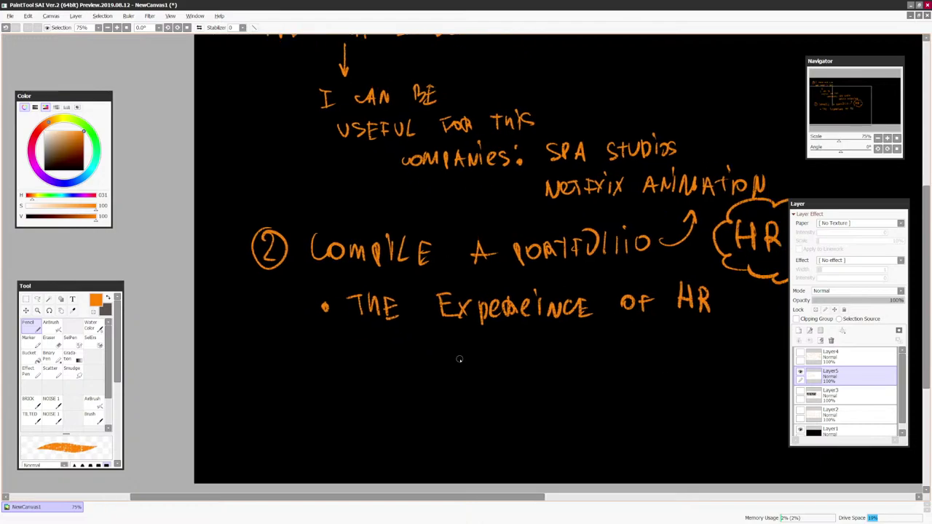
Write the indented sub-bullet "IS IT CLEAR WHAT DO I DO" below "THE EXPERIENCE OF HR"
{"action": "left_click_drag", "start_coordinate": [476, 347], "coordinate": [483, 363]}
{"action": "mouse_move", "coordinate": [527, 340]}
{"action": "left_mouse_down"}
{"action": "mouse_move", "coordinate": [526, 361]}
{"action": "mouse_move", "coordinate": [536, 361]}
{"action": "mouse_move", "coordinate": [542, 341]}
{"action": "mouse_move", "coordinate": [572, 357]}
{"action": "mouse_move", "coordinate": [621, 361]}
{"action": "left_mouse_up"}
{"action": "mouse_move", "coordinate": [630, 361]}
{"action": "left_mouse_down"}
{"action": "mouse_move", "coordinate": [638, 342]}
{"action": "mouse_move", "coordinate": [643, 357]}
{"action": "left_mouse_up"}
{"action": "mouse_move", "coordinate": [684, 340]}
{"action": "left_mouse_down"}
{"action": "mouse_move", "coordinate": [699, 357]}
{"action": "mouse_move", "coordinate": [710, 336]}
{"action": "left_mouse_up"}
{"action": "mouse_move", "coordinate": [706, 340]}
{"action": "left_mouse_down"}
{"action": "mouse_move", "coordinate": [719, 356]}
{"action": "mouse_move", "coordinate": [736, 350]}
{"action": "left_mouse_up"}
{"action": "mouse_move", "coordinate": [726, 334]}
{"action": "left_mouse_down"}
{"action": "mouse_move", "coordinate": [742, 332]}
{"action": "mouse_move", "coordinate": [631, 353]}
{"action": "mouse_move", "coordinate": [657, 349]}
{"action": "left_mouse_up"}
{"action": "mouse_move", "coordinate": [656, 332]}
{"action": "left_mouse_down"}
{"action": "mouse_move", "coordinate": [658, 349]}
{"action": "mouse_move", "coordinate": [677, 335]}
{"action": "left_mouse_up"}
{"action": "mouse_move", "coordinate": [723, 325]}
{"action": "left_mouse_down"}
{"action": "mouse_move", "coordinate": [722, 339]}
{"action": "mouse_move", "coordinate": [728, 323]}
{"action": "mouse_move", "coordinate": [754, 340]}
{"action": "left_mouse_up"}
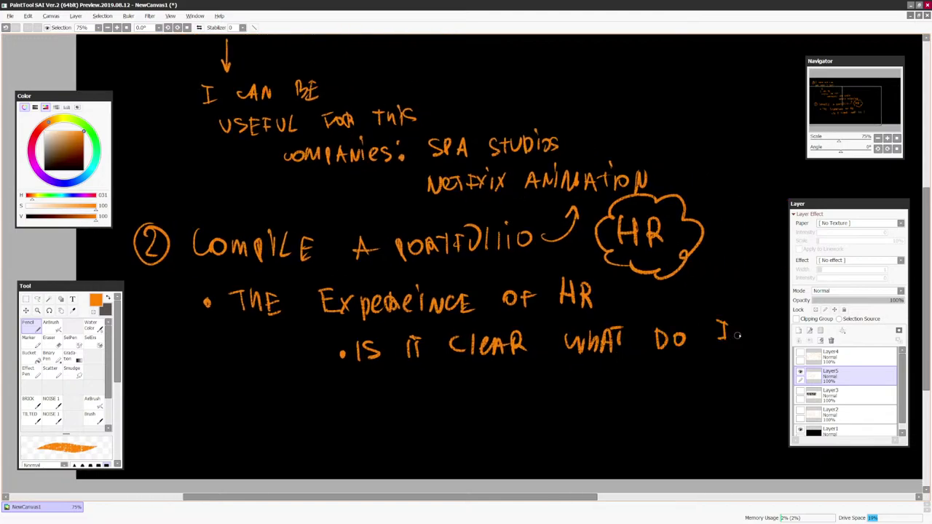
{"action": "mouse_move", "coordinate": [753, 322]}
{"action": "left_mouse_down"}
{"action": "mouse_move", "coordinate": [756, 339]}
{"action": "mouse_move", "coordinate": [770, 326]}
{"action": "left_mouse_up"}
Select the "IS IT CLEAR WHAT DO I DO" line and move it down to free a line above, then deselect and return to the Pencil
{"action": "scroll", "coordinate": [762, 327], "scroll_direction": "down", "scroll_amount": 1}
{"action": "left_click", "coordinate": [27, 300]}
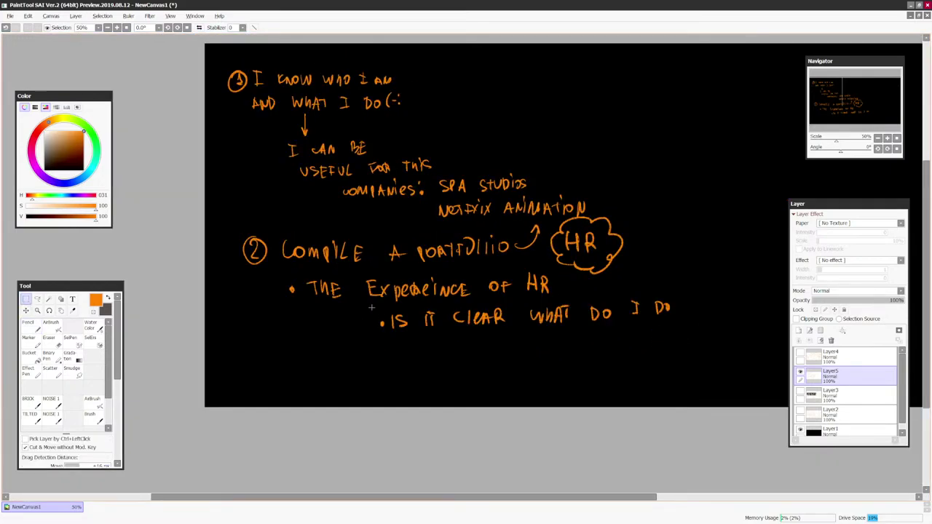
{"action": "left_click_drag", "start_coordinate": [370, 306], "coordinate": [733, 320]}
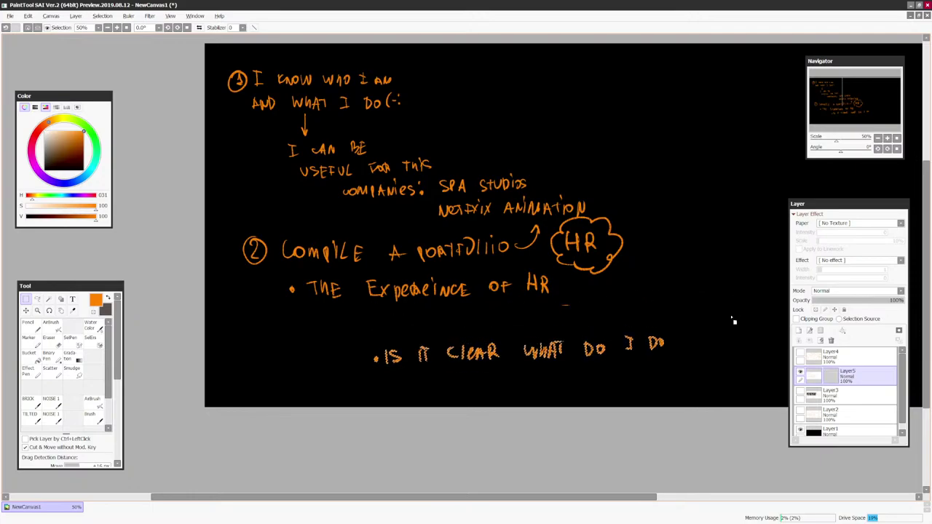
{"action": "key", "text": "ctrl+d"}
{"action": "left_click", "coordinate": [29, 326]}
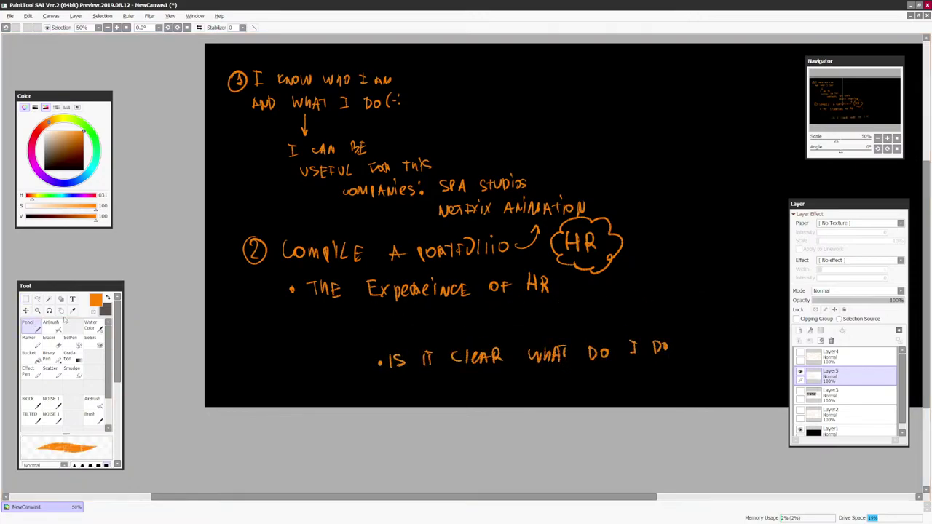
Add a sub-bullet in the gap above "IS IT CLEAR" and write "ARE THERE ROADS"
{"action": "key", "text": "ctrl+plus"}
{"action": "left_click_drag", "start_coordinate": [520, 305], "coordinate": [604, 300]}
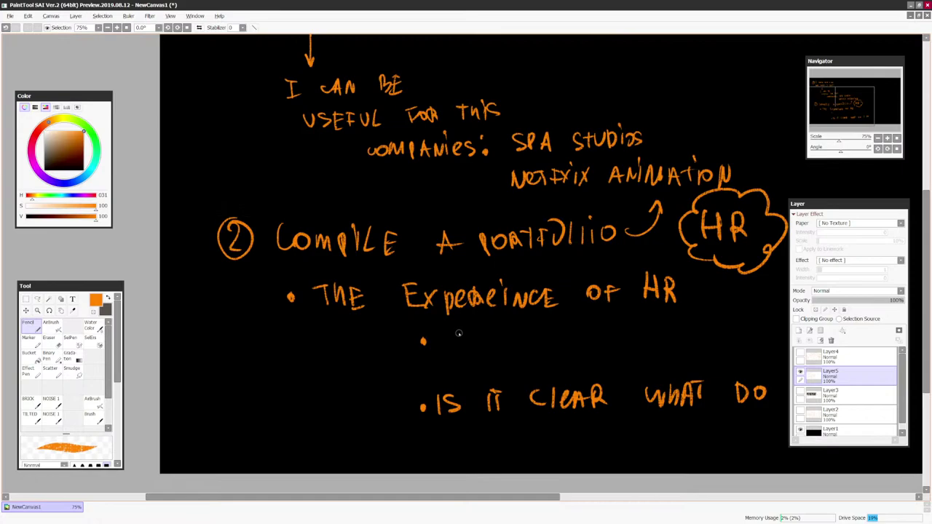
{"action": "mouse_move", "coordinate": [459, 325]}
{"action": "left_mouse_down"}
{"action": "mouse_move", "coordinate": [467, 346]}
{"action": "mouse_move", "coordinate": [530, 348]}
{"action": "left_mouse_up"}
{"action": "mouse_move", "coordinate": [520, 331]}
{"action": "left_mouse_down"}
{"action": "mouse_move", "coordinate": [546, 329]}
{"action": "mouse_move", "coordinate": [543, 348]}
{"action": "left_mouse_up"}
{"action": "mouse_move", "coordinate": [554, 332]}
{"action": "left_mouse_down"}
{"action": "mouse_move", "coordinate": [566, 328]}
{"action": "mouse_move", "coordinate": [559, 345]}
{"action": "left_mouse_up"}
{"action": "left_click_drag", "start_coordinate": [570, 325], "coordinate": [581, 347]}
{"action": "mouse_move", "coordinate": [587, 327]}
{"action": "left_mouse_down"}
{"action": "mouse_move", "coordinate": [590, 346]}
{"action": "mouse_move", "coordinate": [598, 341]}
{"action": "left_mouse_up"}
{"action": "mouse_move", "coordinate": [629, 322]}
{"action": "left_mouse_down"}
{"action": "mouse_move", "coordinate": [630, 344]}
{"action": "mouse_move", "coordinate": [643, 334]}
{"action": "mouse_move", "coordinate": [652, 343]}
{"action": "left_mouse_up"}
{"action": "mouse_move", "coordinate": [654, 345]}
{"action": "left_mouse_down"}
{"action": "mouse_move", "coordinate": [661, 326]}
{"action": "mouse_move", "coordinate": [666, 345]}
{"action": "left_mouse_up"}
{"action": "mouse_move", "coordinate": [665, 336]}
{"action": "left_mouse_down"}
{"action": "mouse_move", "coordinate": [672, 329]}
{"action": "mouse_move", "coordinate": [665, 345]}
{"action": "left_mouse_up"}
Complete the roads sub-bullet with the words "TO MY WORK"
{"action": "left_click_drag", "start_coordinate": [691, 326], "coordinate": [681, 344]}
{"action": "mouse_move", "coordinate": [718, 324]}
{"action": "left_mouse_down"}
{"action": "mouse_move", "coordinate": [718, 336]}
{"action": "mouse_move", "coordinate": [729, 322]}
{"action": "left_mouse_up"}
{"action": "left_click_drag", "start_coordinate": [733, 324], "coordinate": [656, 350]}
{"action": "left_click_drag", "start_coordinate": [676, 323], "coordinate": [689, 333]}
{"action": "left_click_drag", "start_coordinate": [693, 321], "coordinate": [696, 331]}
{"action": "left_click_drag", "start_coordinate": [738, 332], "coordinate": [752, 321]}
{"action": "left_click_drag", "start_coordinate": [760, 323], "coordinate": [768, 337]}
{"action": "left_click_drag", "start_coordinate": [768, 320], "coordinate": [782, 336]}
Sketch a hashtag, a box and a small figure with a heart beside the roads line, with an arrow to the word "TRENDING"
{"action": "key", "text": "ctrl+minus"}
{"action": "key", "text": "ctrl+minus"}
{"action": "mouse_move", "coordinate": [686, 297]}
{"action": "left_mouse_down"}
{"action": "mouse_move", "coordinate": [687, 312]}
{"action": "mouse_move", "coordinate": [630, 327]}
{"action": "left_mouse_up"}
{"action": "key", "text": "ctrl+plus"}
{"action": "left_click_drag", "start_coordinate": [593, 288], "coordinate": [601, 307]}
{"action": "left_click_drag", "start_coordinate": [588, 295], "coordinate": [608, 298]}
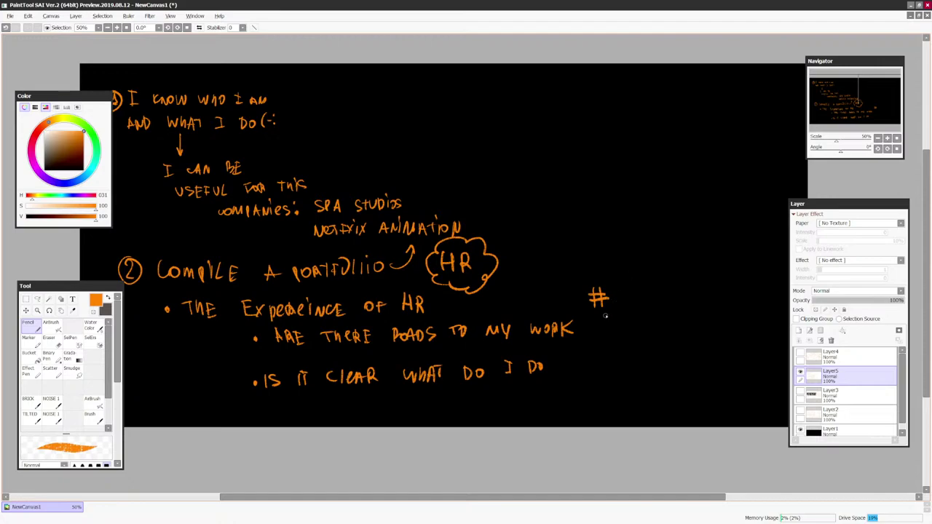
{"action": "mouse_move", "coordinate": [595, 319]}
{"action": "left_mouse_down"}
{"action": "mouse_move", "coordinate": [596, 337]}
{"action": "mouse_move", "coordinate": [664, 334]}
{"action": "mouse_move", "coordinate": [655, 309]}
{"action": "mouse_move", "coordinate": [676, 329]}
{"action": "mouse_move", "coordinate": [652, 313]}
{"action": "mouse_move", "coordinate": [676, 281]}
{"action": "left_mouse_up"}
{"action": "mouse_move", "coordinate": [693, 268]}
{"action": "left_mouse_down"}
{"action": "mouse_move", "coordinate": [733, 276]}
{"action": "mouse_move", "coordinate": [744, 263]}
{"action": "mouse_move", "coordinate": [757, 278]}
{"action": "mouse_move", "coordinate": [769, 267]}
{"action": "left_mouse_up"}
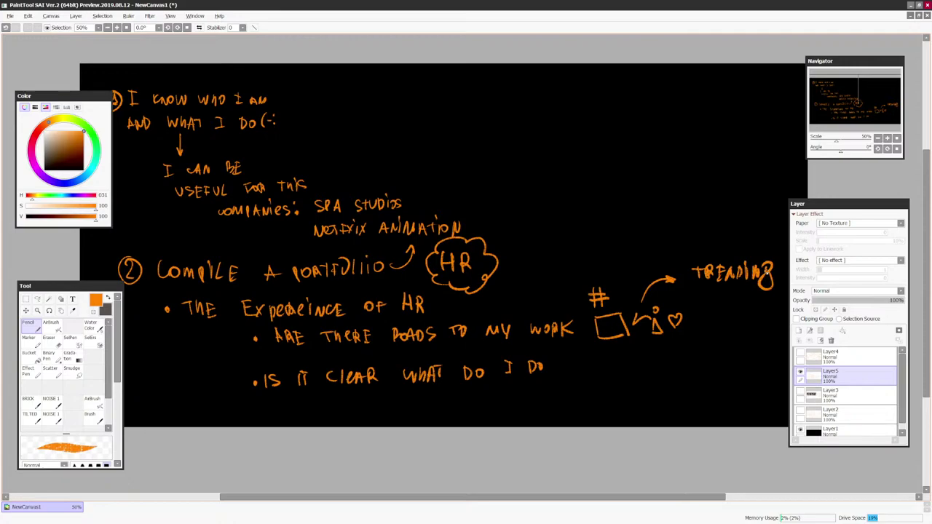
Write circled letters above the hashtag and draw a curved arrow from them down to it
{"action": "left_click_drag", "start_coordinate": [623, 227], "coordinate": [637, 222]}
{"action": "mouse_move", "coordinate": [628, 224]}
{"action": "left_mouse_down"}
{"action": "mouse_move", "coordinate": [627, 240]}
{"action": "mouse_move", "coordinate": [641, 236]}
{"action": "mouse_move", "coordinate": [624, 266]}
{"action": "left_mouse_up"}
{"action": "left_click_drag", "start_coordinate": [623, 251], "coordinate": [626, 266]}
{"action": "left_click_drag", "start_coordinate": [635, 208], "coordinate": [631, 211]}
{"action": "left_click_drag", "start_coordinate": [619, 248], "coordinate": [597, 280]}
{"action": "left_click_drag", "start_coordinate": [591, 266], "coordinate": [606, 271]}
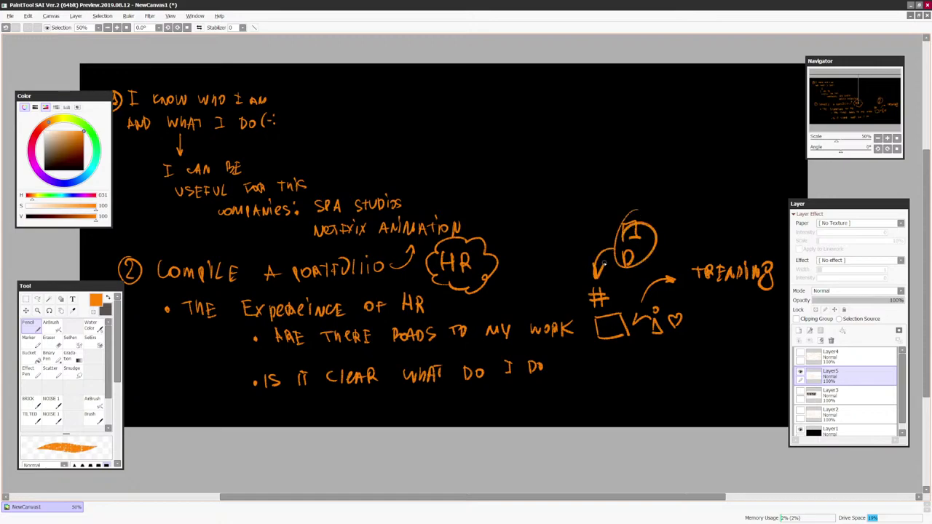
{"action": "left_click_drag", "start_coordinate": [632, 339], "coordinate": [625, 326]}
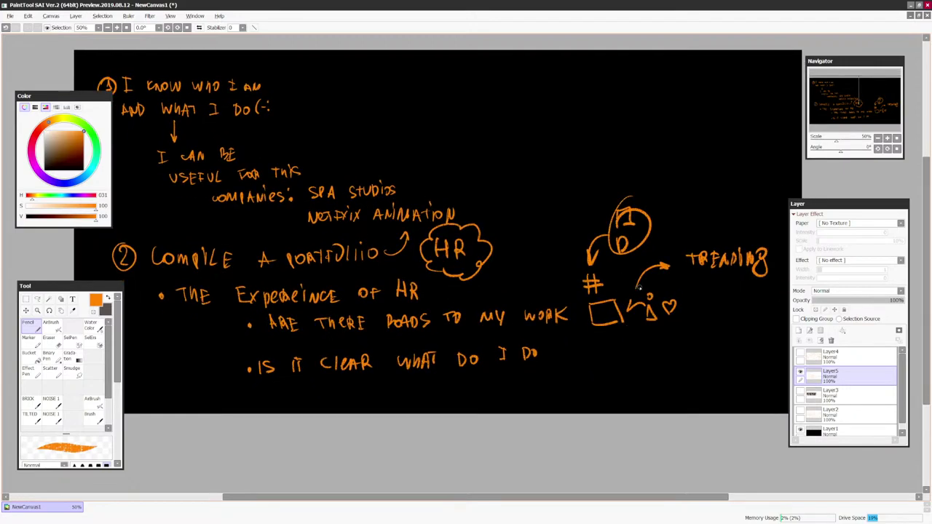
Scale all the handwritten notes down slightly with a free transform to gain space on the canvas
{"action": "scroll", "coordinate": [639, 288], "scroll_direction": "down", "scroll_amount": 1}
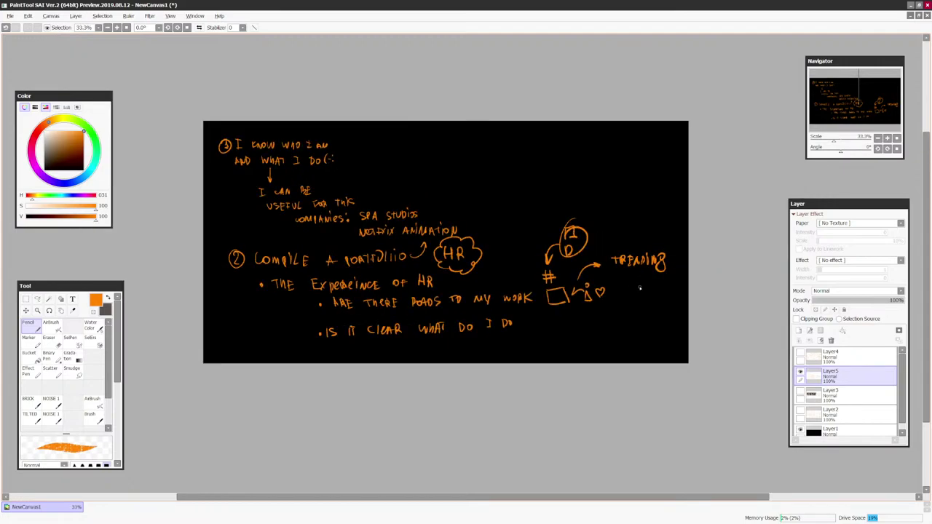
{"action": "key", "text": "ctrl+t"}
{"action": "left_click_drag", "start_coordinate": [664, 335], "coordinate": [603, 306]}
{"action": "key", "text": "Return"}
Add a further indented bullet below "IS IT CLEAR WHAT DO I DO" and write "DO I HAVE"
{"action": "scroll", "coordinate": [601, 298], "scroll_direction": "up", "scroll_amount": 3}
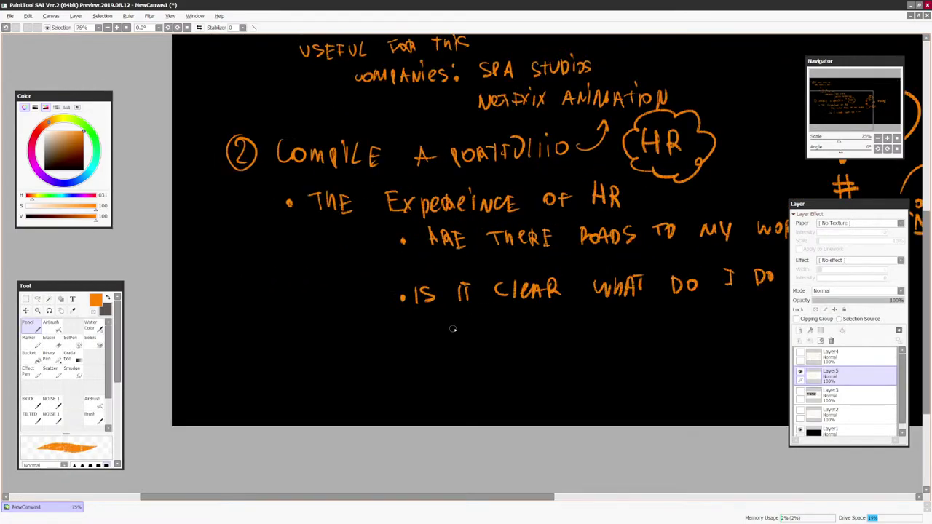
{"action": "scroll", "coordinate": [445, 230], "scroll_direction": "down", "scroll_amount": 2}
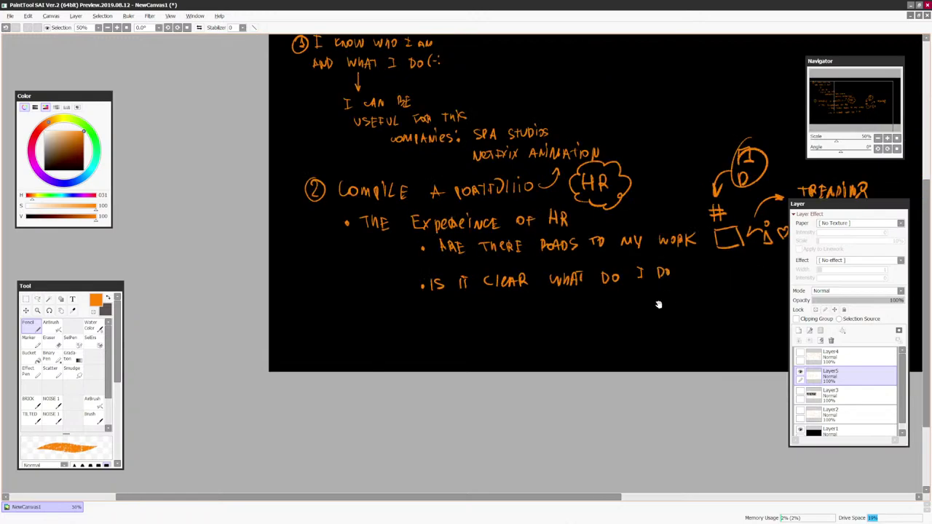
{"action": "scroll", "coordinate": [658, 304], "scroll_direction": "up", "scroll_amount": 2}
{"action": "left_click", "coordinate": [384, 379]}
{"action": "left_click_drag", "start_coordinate": [398, 371], "coordinate": [399, 388]}
{"action": "left_click_drag", "start_coordinate": [414, 377], "coordinate": [466, 369]}
{"action": "mouse_move", "coordinate": [459, 371]}
{"action": "left_mouse_down"}
{"action": "mouse_move", "coordinate": [459, 384]}
{"action": "mouse_move", "coordinate": [501, 383]}
{"action": "mouse_move", "coordinate": [513, 368]}
{"action": "left_mouse_up"}
{"action": "left_click_drag", "start_coordinate": [512, 367], "coordinate": [527, 384]}
{"action": "left_click_drag", "start_coordinate": [527, 384], "coordinate": [533, 368]}
{"action": "mouse_move", "coordinate": [543, 369]}
{"action": "left_mouse_down"}
{"action": "mouse_move", "coordinate": [538, 384]}
{"action": "mouse_move", "coordinate": [545, 376]}
{"action": "left_mouse_up"}
{"action": "left_click_drag", "start_coordinate": [537, 384], "coordinate": [573, 379]}
Finish the new bullet with the words "STRONG WORK?"
{"action": "mouse_move", "coordinate": [591, 365]}
{"action": "left_mouse_down"}
{"action": "mouse_move", "coordinate": [591, 380]}
{"action": "mouse_move", "coordinate": [597, 364]}
{"action": "left_mouse_up"}
{"action": "mouse_move", "coordinate": [598, 364]}
{"action": "left_mouse_down"}
{"action": "mouse_move", "coordinate": [599, 378]}
{"action": "mouse_move", "coordinate": [606, 376]}
{"action": "left_mouse_up"}
{"action": "left_click_drag", "start_coordinate": [614, 364], "coordinate": [625, 375]}
{"action": "left_click_drag", "start_coordinate": [625, 361], "coordinate": [643, 388]}
{"action": "mouse_move", "coordinate": [672, 355]}
{"action": "left_mouse_down"}
{"action": "mouse_move", "coordinate": [678, 364]}
{"action": "mouse_move", "coordinate": [714, 355]}
{"action": "left_mouse_up"}
{"action": "mouse_move", "coordinate": [713, 355]}
{"action": "left_mouse_down"}
{"action": "mouse_move", "coordinate": [725, 357]}
{"action": "mouse_move", "coordinate": [725, 373]}
{"action": "left_mouse_up"}
{"action": "mouse_move", "coordinate": [724, 342]}
{"action": "left_mouse_down"}
{"action": "mouse_move", "coordinate": [730, 356]}
{"action": "mouse_move", "coordinate": [676, 342]}
{"action": "left_mouse_up"}
{"action": "left_click", "coordinate": [734, 369]}
{"action": "key", "text": "ctrl+minus"}
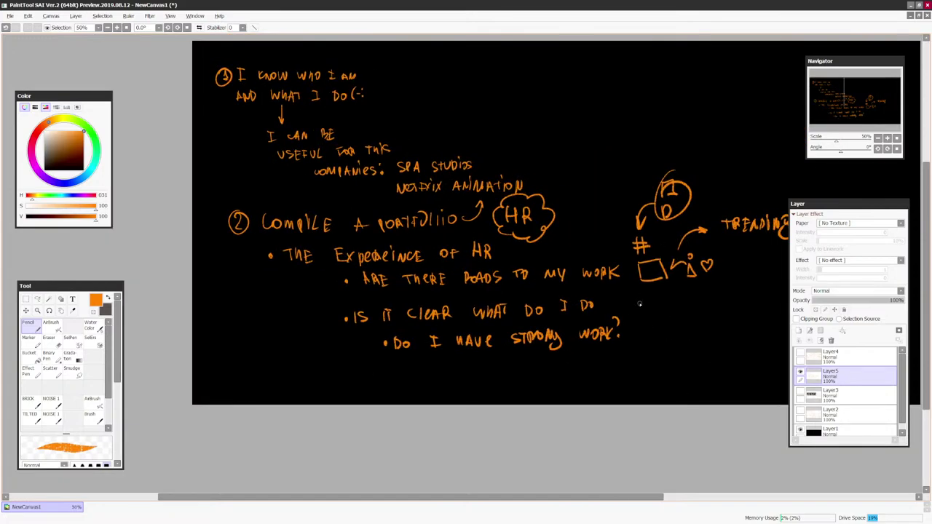
Add a bullet below the strong work line reading "DO I SHOW MY THINKING BEHI", ending in a wavy line
{"action": "left_click_drag", "start_coordinate": [654, 309], "coordinate": [693, 303]}
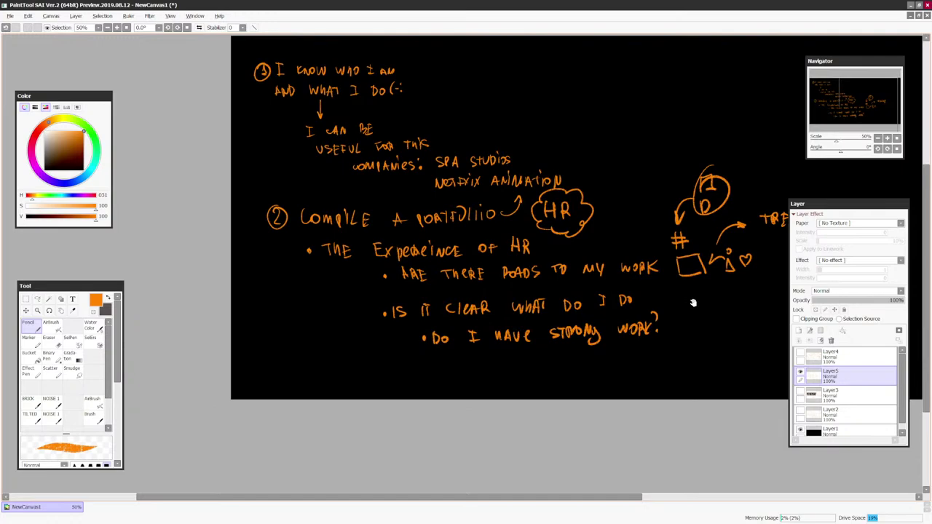
{"action": "left_click", "coordinate": [427, 368]}
{"action": "mouse_move", "coordinate": [443, 361]}
{"action": "left_mouse_down"}
{"action": "mouse_move", "coordinate": [445, 372]}
{"action": "mouse_move", "coordinate": [524, 365]}
{"action": "left_mouse_up"}
{"action": "mouse_move", "coordinate": [533, 358]}
{"action": "left_mouse_down"}
{"action": "mouse_move", "coordinate": [539, 368]}
{"action": "mouse_move", "coordinate": [609, 369]}
{"action": "mouse_move", "coordinate": [660, 352]}
{"action": "mouse_move", "coordinate": [666, 368]}
{"action": "mouse_move", "coordinate": [677, 366]}
{"action": "left_mouse_up"}
{"action": "mouse_move", "coordinate": [680, 351]}
{"action": "left_mouse_down"}
{"action": "mouse_move", "coordinate": [682, 367]}
{"action": "mouse_move", "coordinate": [690, 350]}
{"action": "left_mouse_up"}
{"action": "mouse_move", "coordinate": [695, 351]}
{"action": "left_mouse_down"}
{"action": "mouse_move", "coordinate": [687, 367]}
{"action": "mouse_move", "coordinate": [719, 349]}
{"action": "mouse_move", "coordinate": [795, 349]}
{"action": "left_mouse_up"}
Shrink the whole block of notes again with a free transform, leaving empty canvas below and beside it
{"action": "key", "text": "Page_Down"}
{"action": "key", "text": "Page_Down"}
{"action": "key", "text": "ctrl+t"}
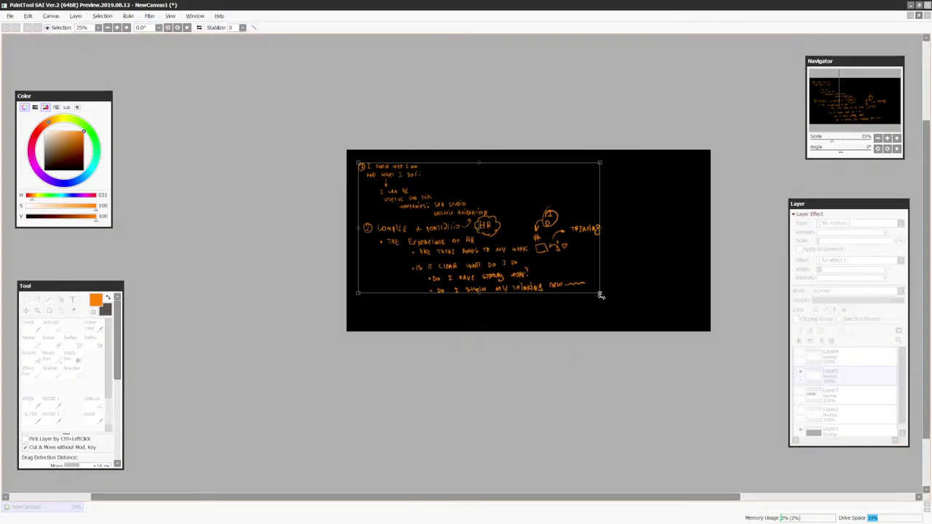
{"action": "key", "text": "ctrl+plus"}
{"action": "key", "text": "ctrl+plus"}
{"action": "left_click_drag", "start_coordinate": [698, 302], "coordinate": [698, 312]}
{"action": "left_click_drag", "start_coordinate": [643, 333], "coordinate": [632, 320]}
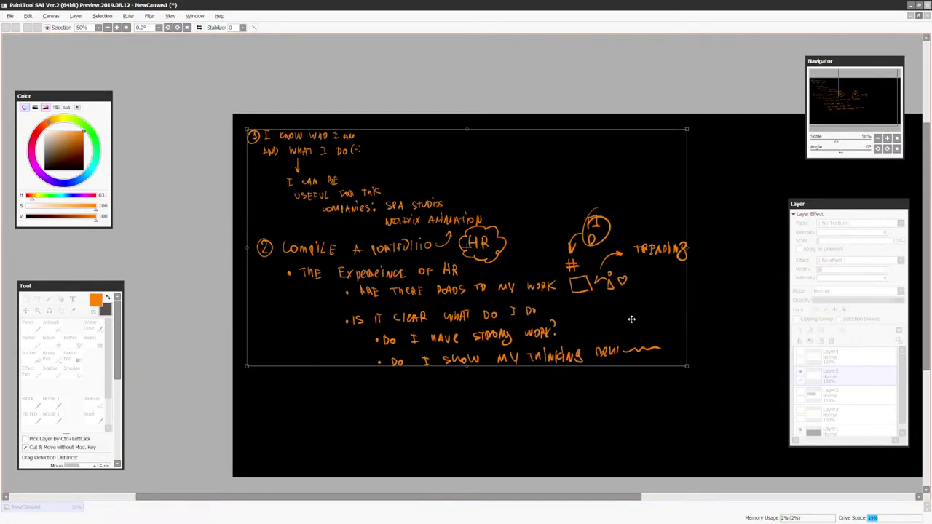
{"action": "key", "text": "Return"}
{"action": "key", "text": "Page_Down"}
{"action": "key", "text": "Page_Down"}
{"action": "key", "text": "ctrl+plus"}
{"action": "key", "text": "ctrl+plus"}
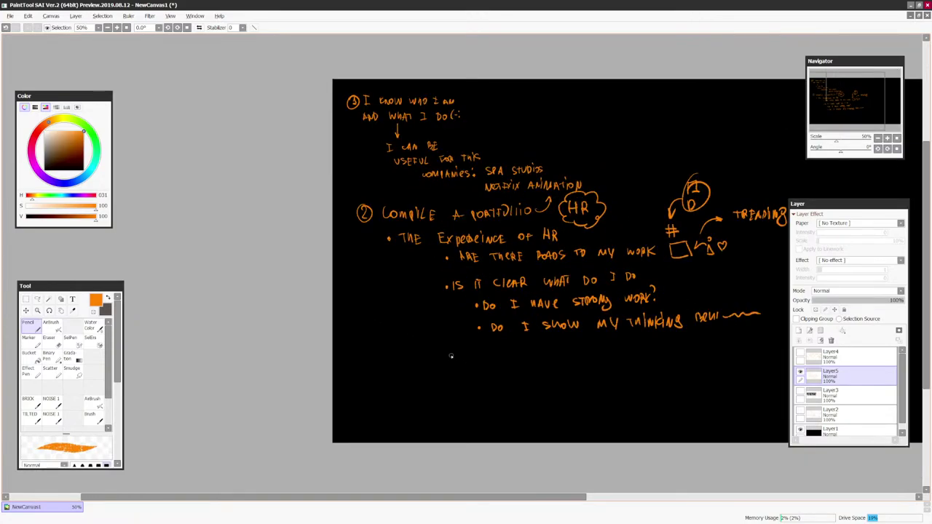
{"action": "left_click_drag", "start_coordinate": [733, 255], "coordinate": [628, 264]}
Switch to ArtStation in the browser, open your own profile and highlight the location line under the name
{"action": "key", "text": "alt+Tab"}
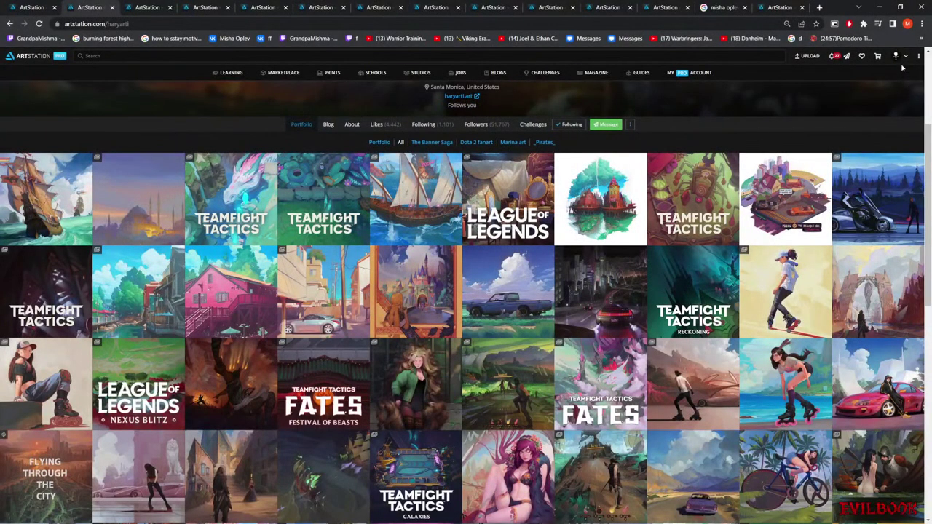
{"action": "left_click", "coordinate": [896, 56]}
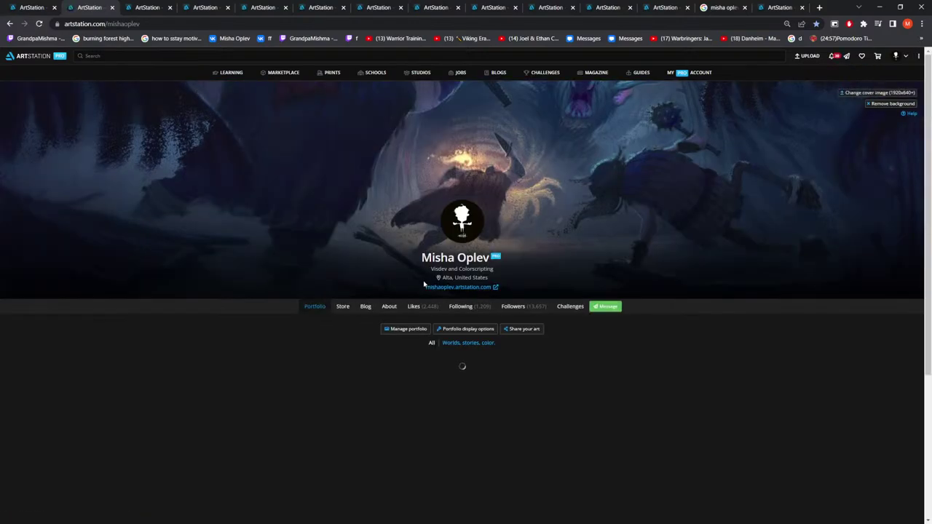
{"action": "left_click_drag", "start_coordinate": [422, 283], "coordinate": [516, 281]}
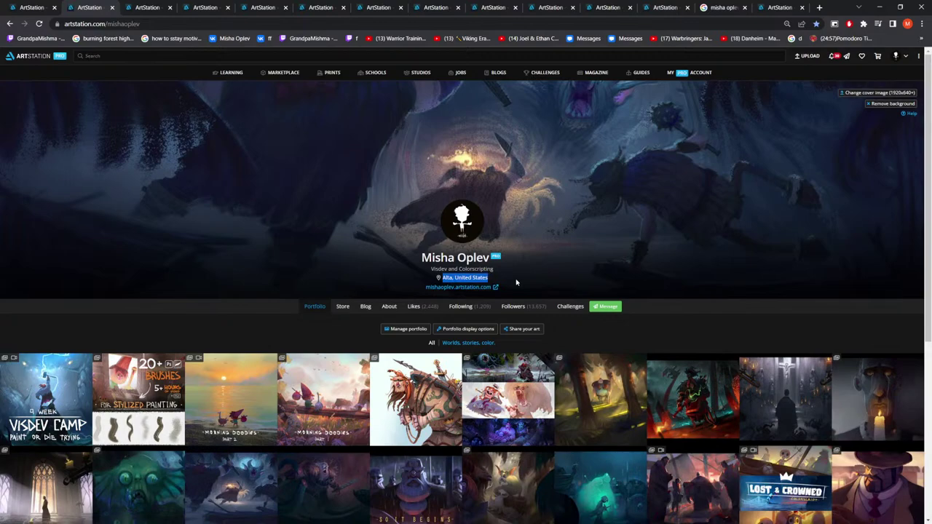
{"action": "left_click", "coordinate": [542, 248]}
{"action": "triple_click", "coordinate": [449, 277]}
{"action": "left_click", "coordinate": [411, 283]}
{"action": "left_click_drag", "start_coordinate": [432, 278], "coordinate": [550, 284]}
{"action": "right_click", "coordinate": [566, 245]}
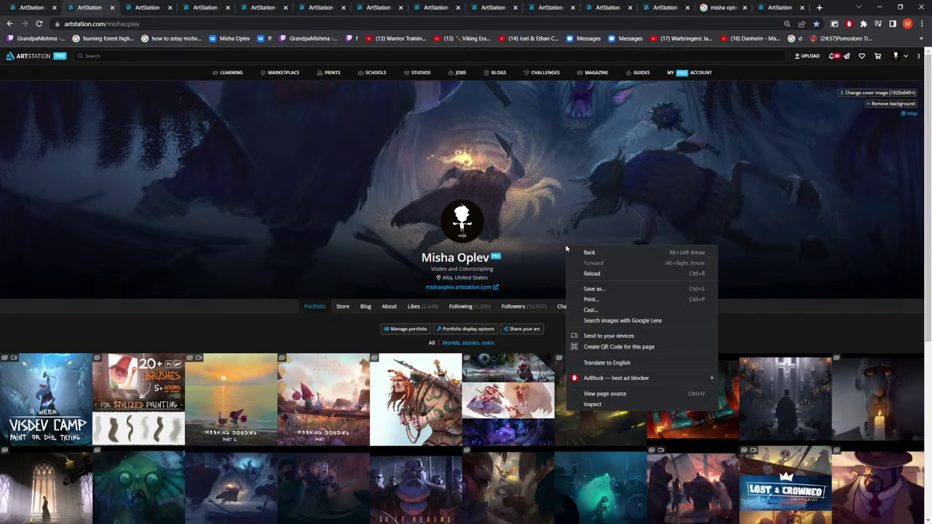
{"action": "left_click", "coordinate": [544, 202]}
Examine the job title and location lines in the profile header, then return to PaintTool SAI
{"action": "left_click", "coordinate": [450, 233]}
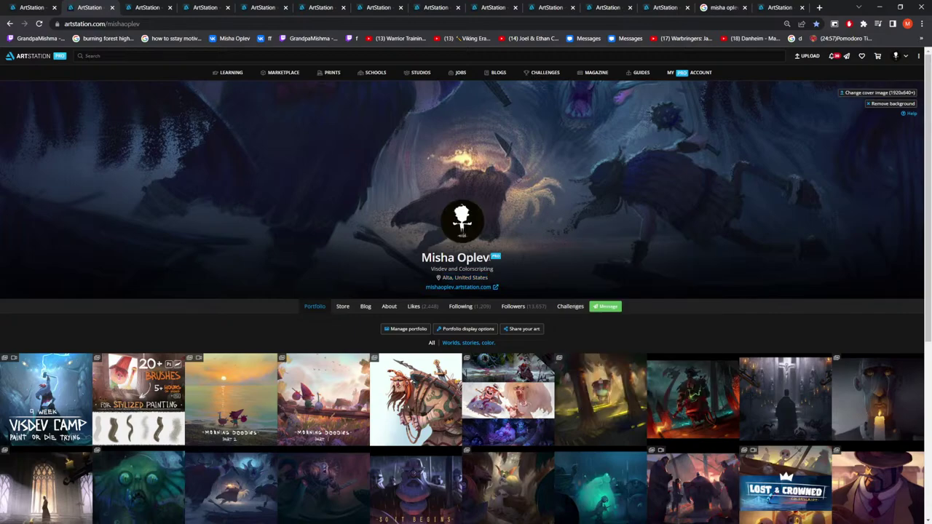
{"action": "left_click_drag", "start_coordinate": [512, 273], "coordinate": [330, 281]}
{"action": "left_click_drag", "start_coordinate": [512, 281], "coordinate": [351, 271]}
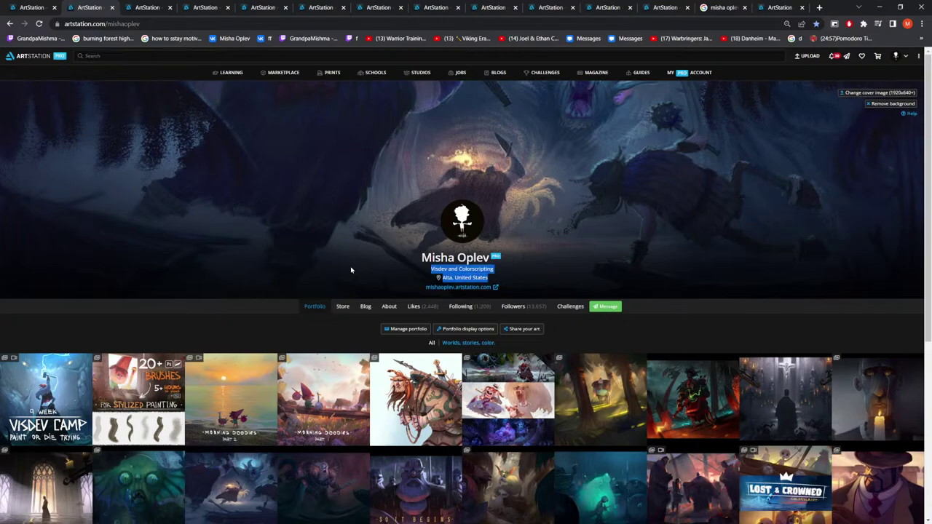
{"action": "left_click", "coordinate": [602, 228]}
{"action": "left_click_drag", "start_coordinate": [514, 280], "coordinate": [378, 272]}
{"action": "left_click", "coordinate": [528, 272]}
{"action": "left_click_drag", "start_coordinate": [402, 274], "coordinate": [552, 282]}
{"action": "left_click", "coordinate": [548, 269]}
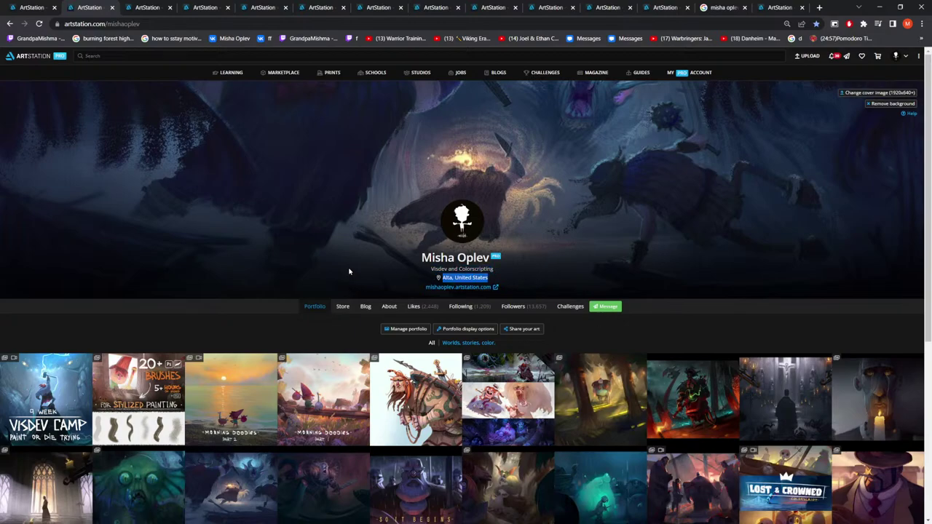
{"action": "scroll", "coordinate": [348, 272], "scroll_direction": "down", "scroll_amount": 2}
{"action": "scroll", "coordinate": [483, 239], "scroll_direction": "up", "scroll_amount": 3}
{"action": "left_click", "coordinate": [338, 224]}
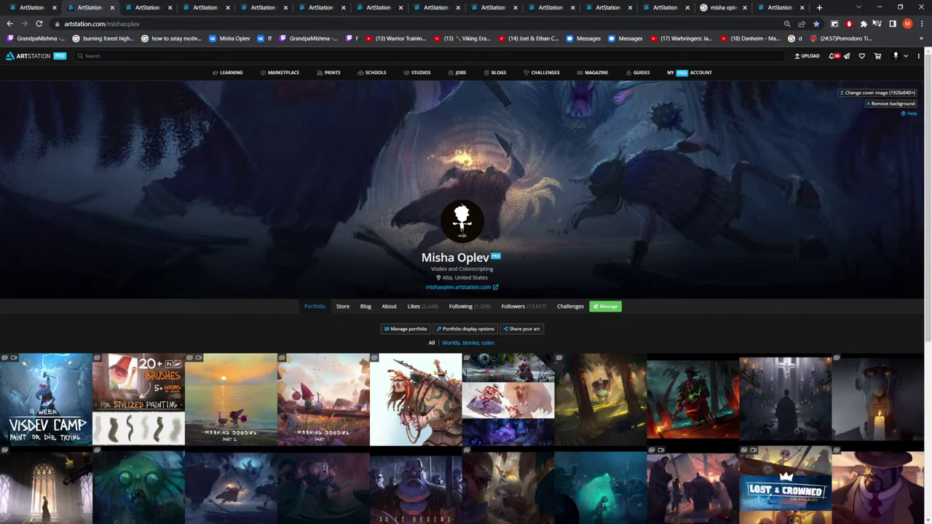
{"action": "left_click", "coordinate": [878, 8]}
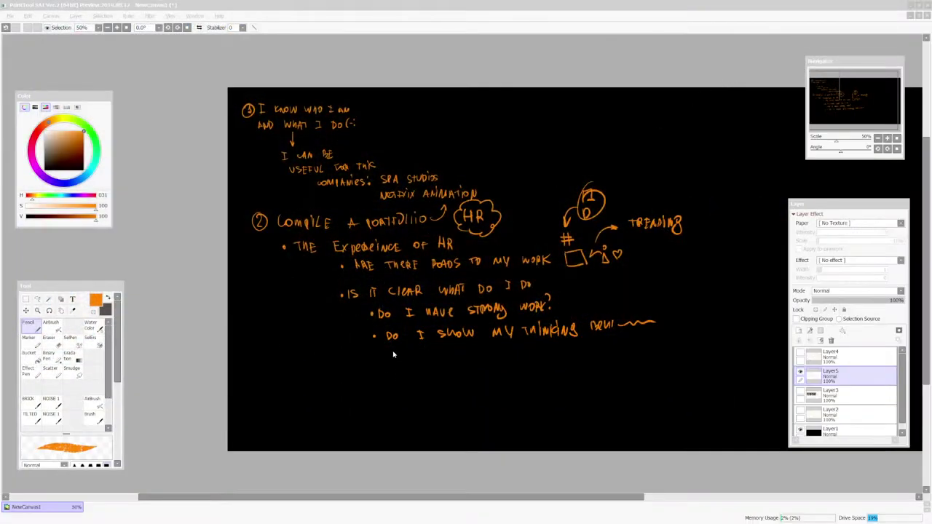
Try to enclose all of the notes in one large freehand outline
{"action": "left_click", "coordinate": [240, 100]}
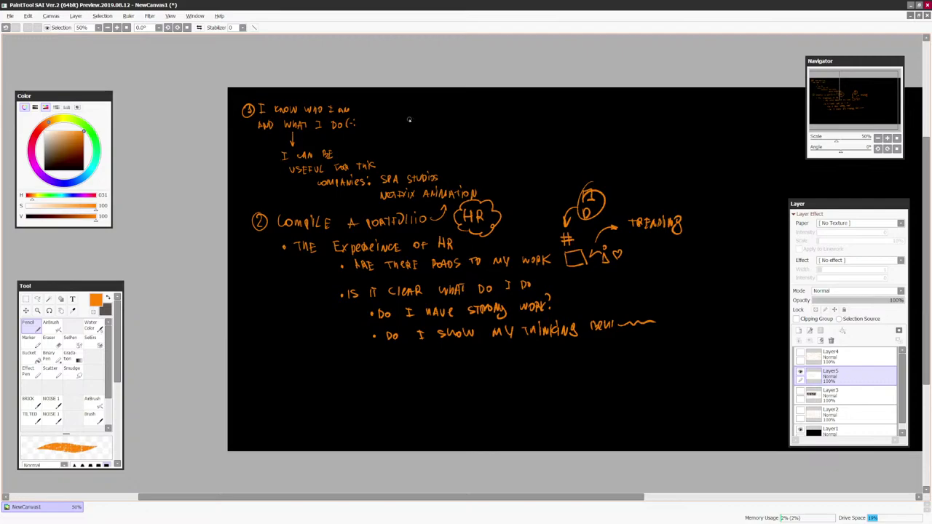
{"action": "mouse_move", "coordinate": [370, 100]}
{"action": "left_mouse_down"}
{"action": "mouse_move", "coordinate": [510, 177]}
{"action": "mouse_move", "coordinate": [663, 190]}
{"action": "mouse_move", "coordinate": [540, 390]}
{"action": "mouse_move", "coordinate": [311, 280]}
{"action": "mouse_move", "coordinate": [231, 153]}
{"action": "mouse_move", "coordinate": [330, 110]}
{"action": "left_mouse_up"}
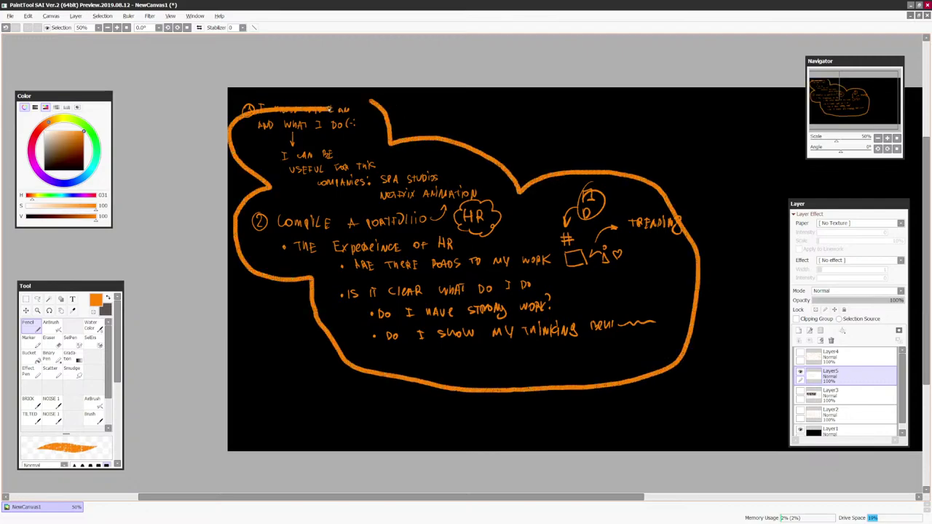
{"action": "key", "text": "ctrl+z"}
{"action": "key", "text": "Page_Down"}
{"action": "key", "text": "Page_Down"}
{"action": "key", "text": "Page_Up"}
{"action": "key", "text": "Page_Up"}
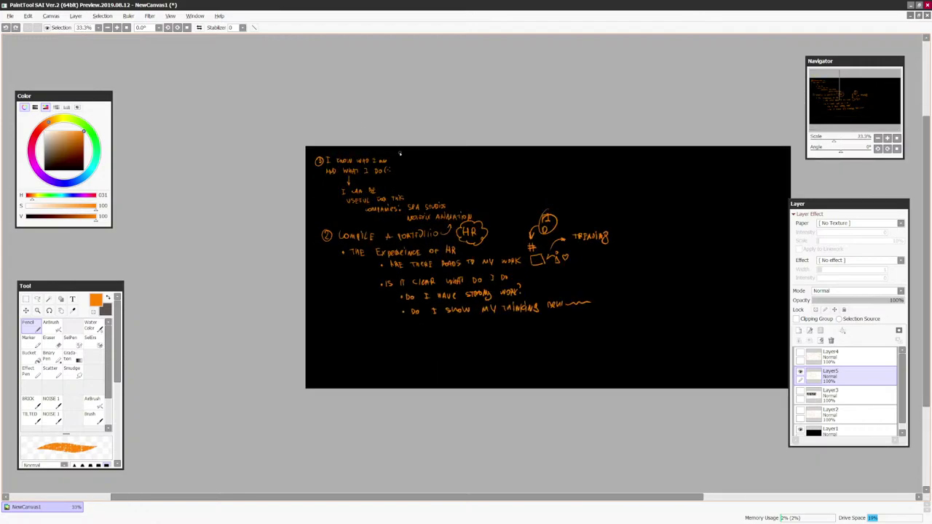
{"action": "left_click_drag", "start_coordinate": [552, 235], "coordinate": [504, 286]}
{"action": "key", "text": "Page_Up"}
{"action": "left_click_drag", "start_coordinate": [526, 361], "coordinate": [542, 310]}
{"action": "key", "text": "Page_Down"}
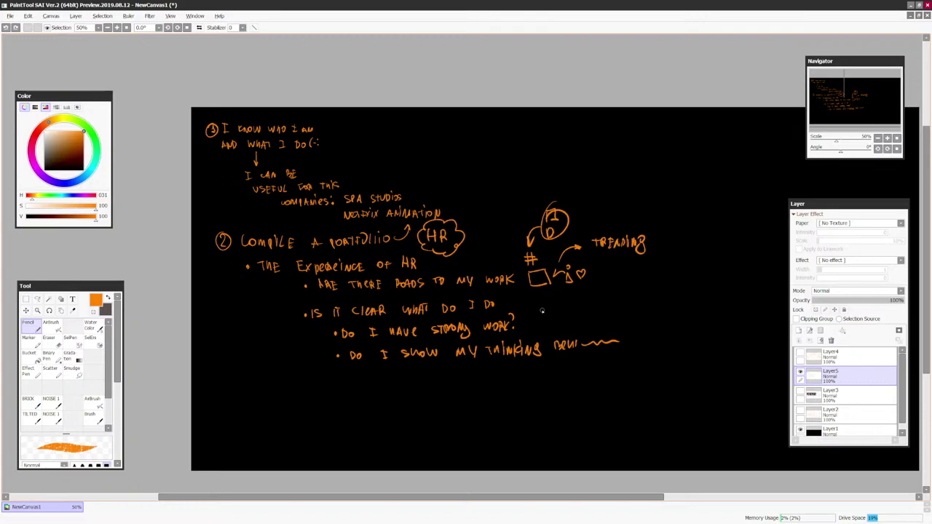
{"action": "scroll", "coordinate": [542, 311], "scroll_direction": "down", "scroll_amount": 1}
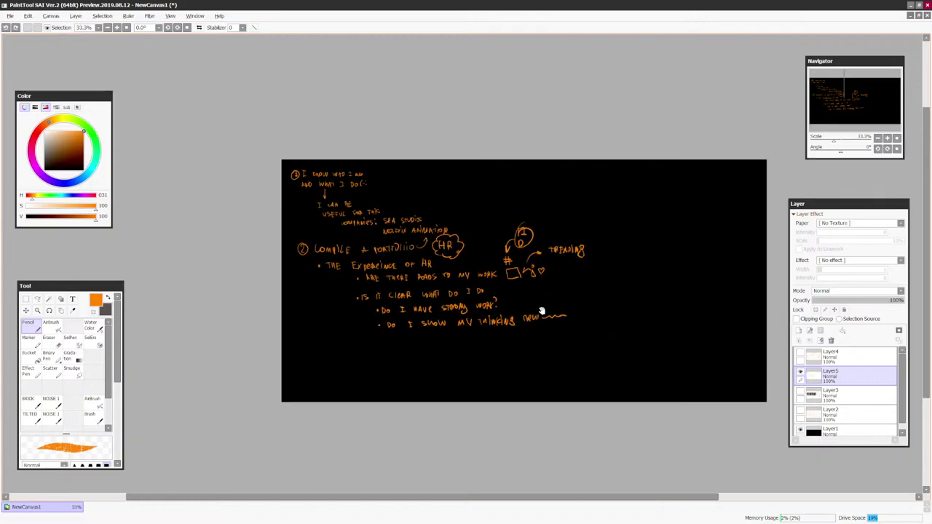
Sketch a tall cliff in the empty area beside the notes, with a figure reaching over its edge and a long downward arrow
{"action": "left_click_drag", "start_coordinate": [541, 310], "coordinate": [501, 308]}
{"action": "scroll", "coordinate": [501, 308], "scroll_direction": "up", "scroll_amount": 1}
{"action": "mouse_move", "coordinate": [554, 372]}
{"action": "left_mouse_down"}
{"action": "mouse_move", "coordinate": [551, 356]}
{"action": "mouse_move", "coordinate": [604, 299]}
{"action": "mouse_move", "coordinate": [607, 355]}
{"action": "left_mouse_up"}
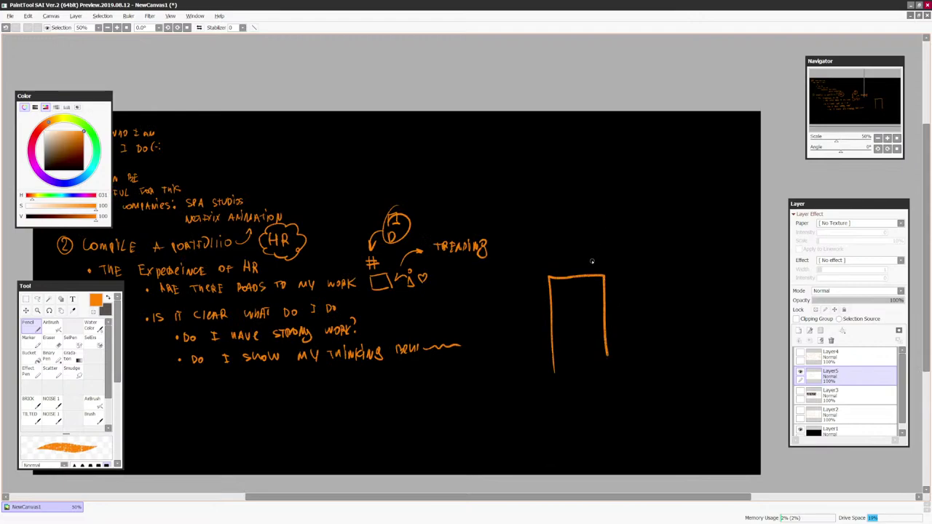
{"action": "mouse_move", "coordinate": [584, 273]}
{"action": "left_mouse_down"}
{"action": "mouse_move", "coordinate": [599, 263]}
{"action": "mouse_move", "coordinate": [598, 273]}
{"action": "left_mouse_up"}
{"action": "left_click_drag", "start_coordinate": [599, 260], "coordinate": [630, 253]}
{"action": "left_click_drag", "start_coordinate": [633, 247], "coordinate": [633, 399]}
{"action": "left_click_drag", "start_coordinate": [625, 366], "coordinate": [645, 367]}
Draw a small box with short lettering inside it above the top of the downward arrow
{"action": "scroll", "coordinate": [643, 375], "scroll_direction": "down", "scroll_amount": 1}
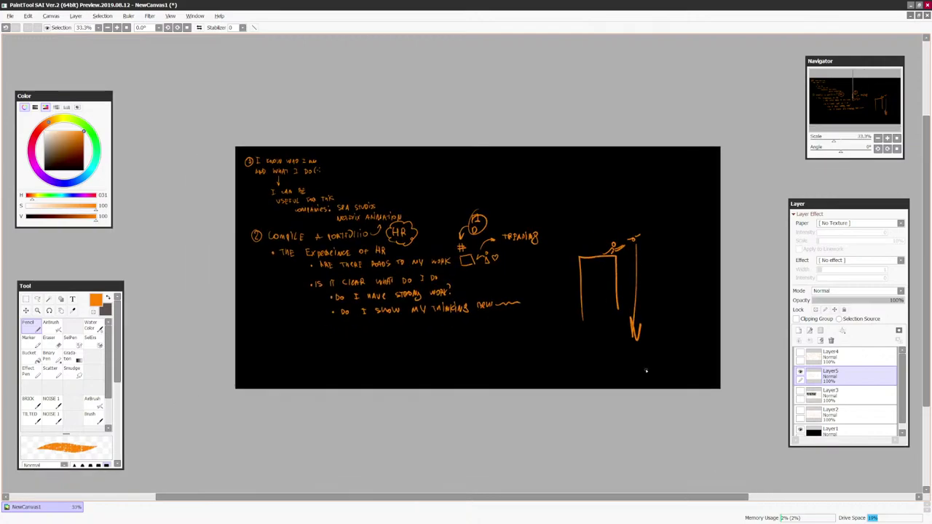
{"action": "scroll", "coordinate": [644, 372], "scroll_direction": "up", "scroll_amount": 1}
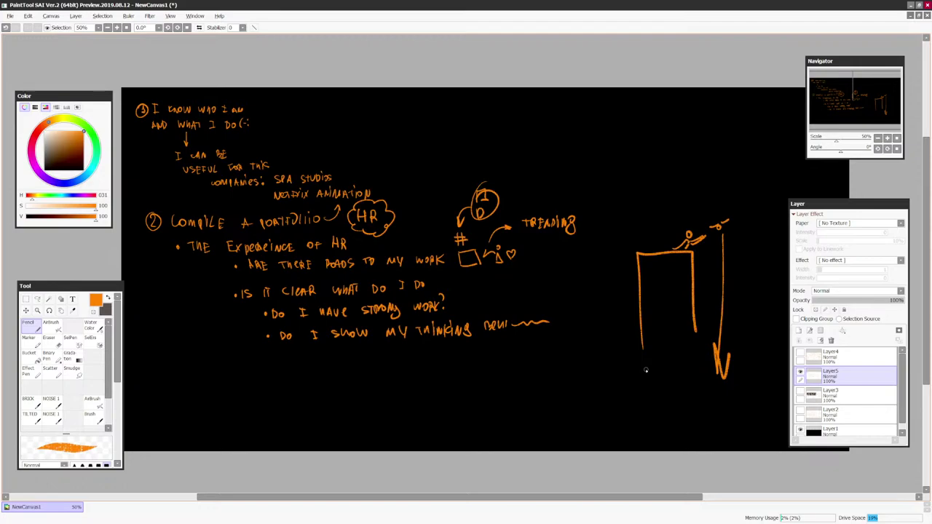
{"action": "mouse_move", "coordinate": [704, 205]}
{"action": "left_mouse_down"}
{"action": "mouse_move", "coordinate": [701, 187]}
{"action": "mouse_move", "coordinate": [731, 208]}
{"action": "mouse_move", "coordinate": [711, 205]}
{"action": "mouse_move", "coordinate": [715, 196]}
{"action": "left_mouse_up"}
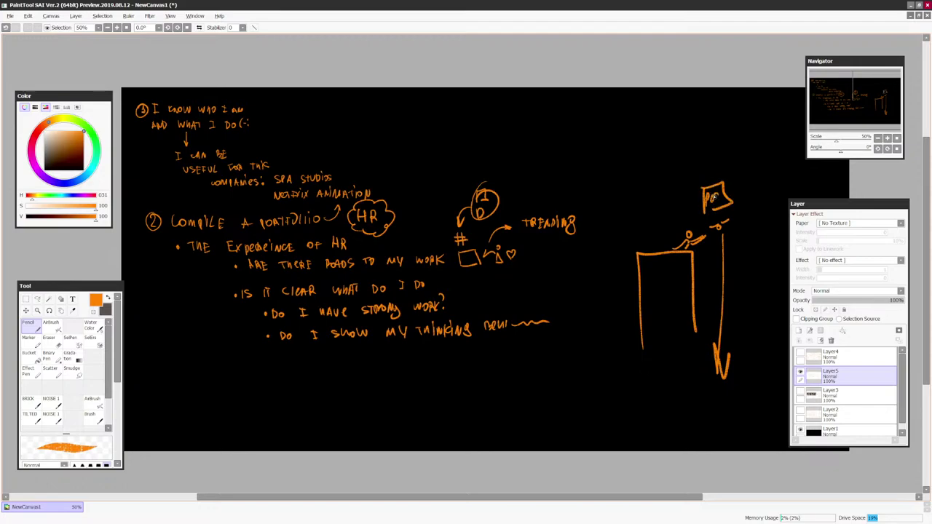
Draw a curved arrow rising from the small lettered box above the cliff and another line extending sideways from it
{"action": "scroll", "coordinate": [684, 205], "scroll_direction": "down", "scroll_amount": 1}
{"action": "scroll", "coordinate": [617, 215], "scroll_direction": "up", "scroll_amount": 1}
{"action": "mouse_move", "coordinate": [632, 216]}
{"action": "left_mouse_down"}
{"action": "mouse_move", "coordinate": [697, 173]}
{"action": "mouse_move", "coordinate": [691, 178]}
{"action": "left_mouse_up"}
{"action": "left_click_drag", "start_coordinate": [668, 227], "coordinate": [728, 218]}
{"action": "left_click_drag", "start_coordinate": [716, 210], "coordinate": [719, 226]}
{"action": "scroll", "coordinate": [566, 249], "scroll_direction": "down", "scroll_amount": 1}
{"action": "scroll", "coordinate": [227, 208], "scroll_direction": "up", "scroll_amount": 1}
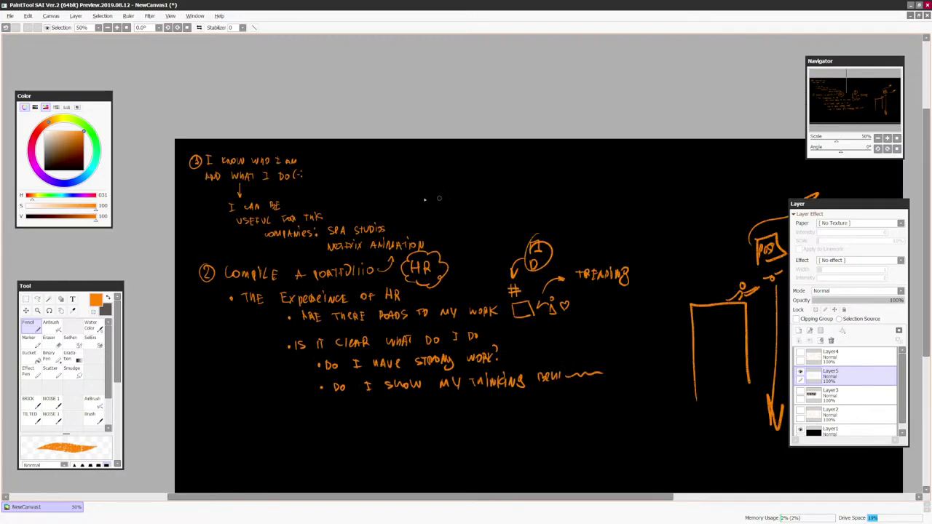
Try to surround the numbered notes and HR sketches with a freehand loop, and undo it
{"action": "mouse_move", "coordinate": [227, 335]}
{"action": "left_mouse_down"}
{"action": "mouse_move", "coordinate": [188, 299]}
{"action": "mouse_move", "coordinate": [233, 133]}
{"action": "mouse_move", "coordinate": [578, 197]}
{"action": "mouse_move", "coordinate": [408, 450]}
{"action": "left_mouse_up"}
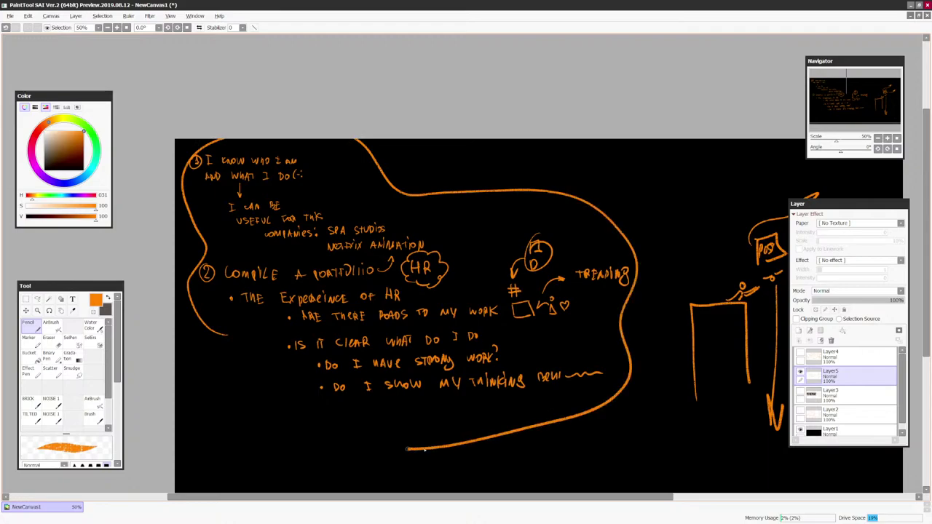
{"action": "scroll", "coordinate": [220, 334], "scroll_direction": "down", "scroll_amount": 1}
{"action": "key", "text": "ctrl+z"}
{"action": "scroll", "coordinate": [220, 333], "scroll_direction": "up", "scroll_amount": 1}
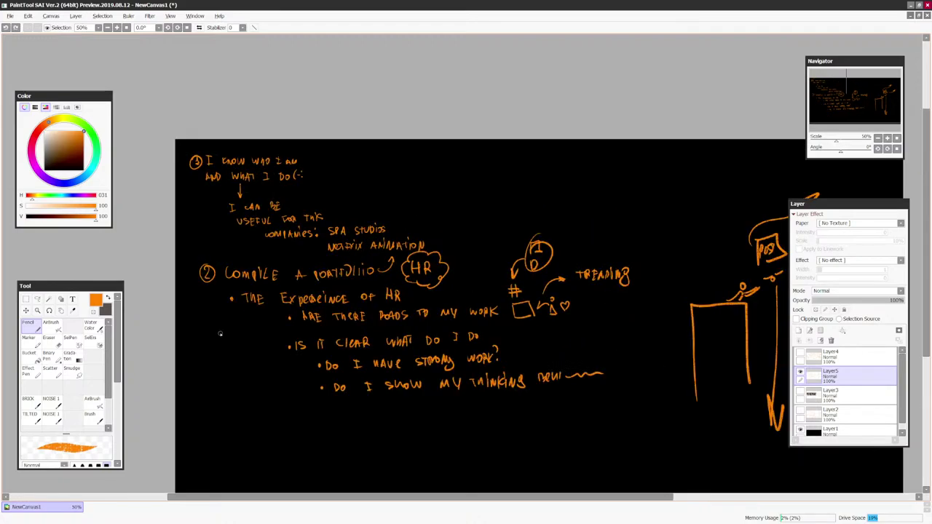
{"action": "scroll", "coordinate": [671, 441], "scroll_direction": "down", "scroll_amount": 1}
{"action": "scroll", "coordinate": [645, 358], "scroll_direction": "up", "scroll_amount": 1}
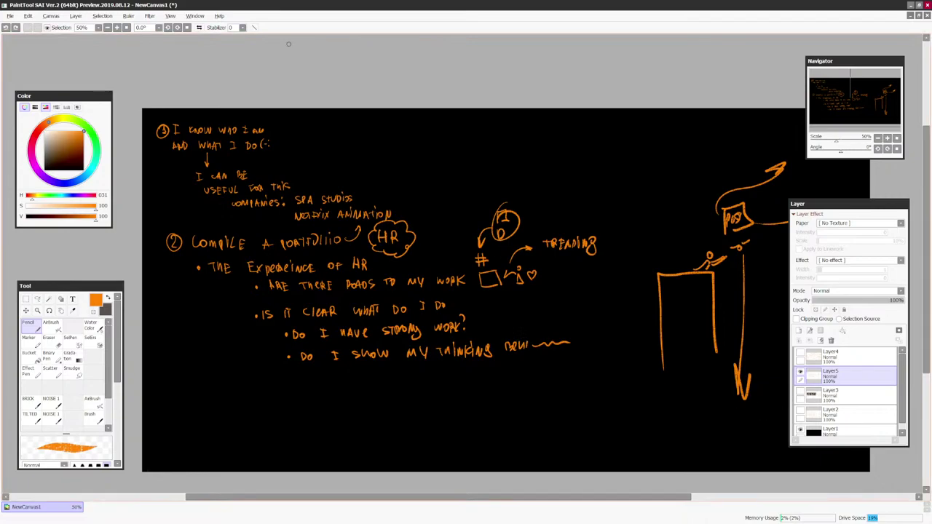
Switch to the browser and look over the freelance concept artist's ArtStation profile and its game artwork thumbnails
{"action": "key", "text": "alt+Tab"}
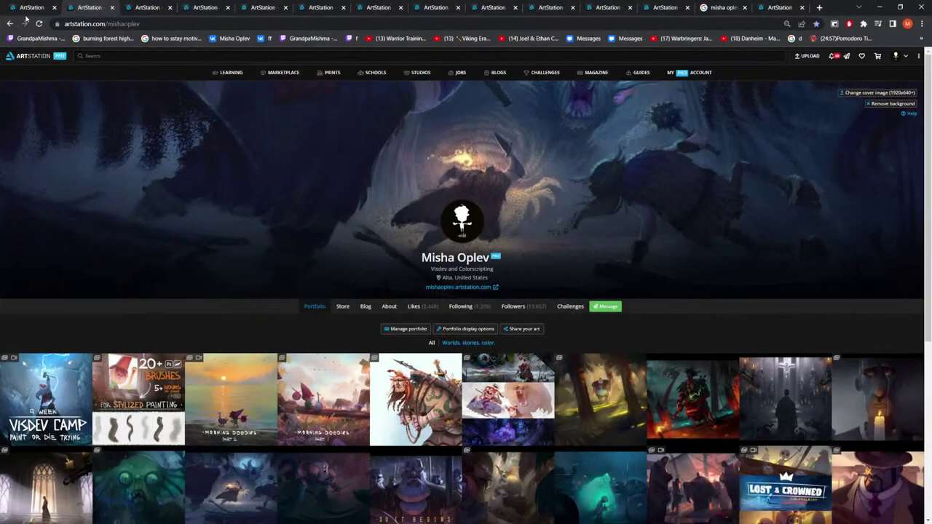
{"action": "left_click", "coordinate": [26, 9]}
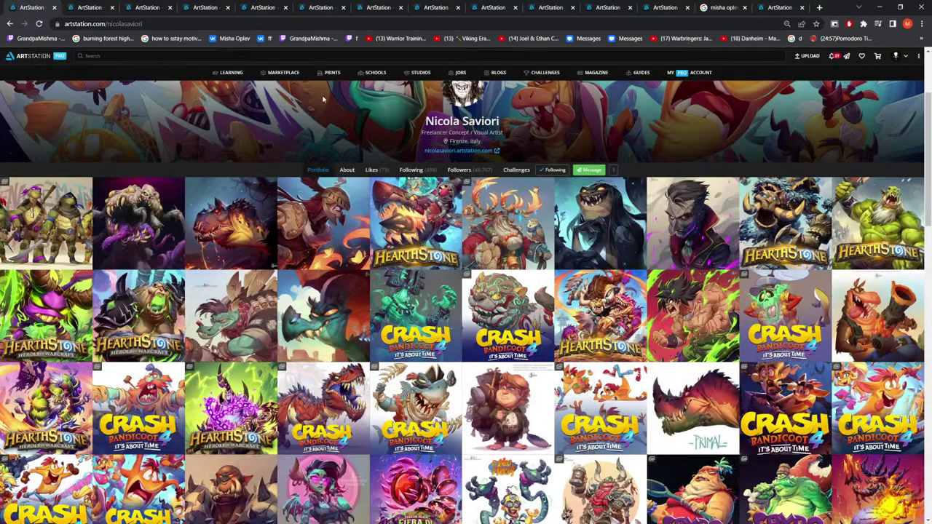
{"action": "scroll", "coordinate": [323, 99], "scroll_direction": "up", "scroll_amount": 1}
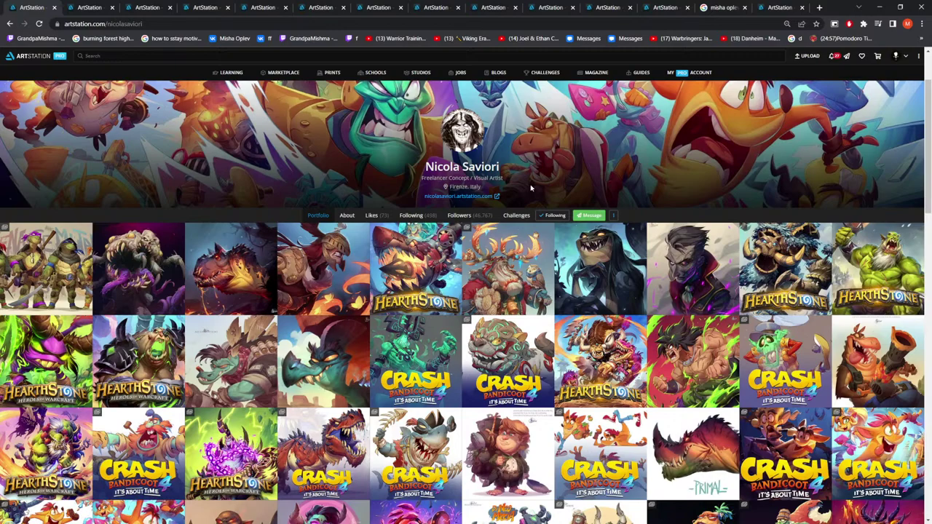
{"action": "scroll", "coordinate": [530, 187], "scroll_direction": "down", "scroll_amount": 3}
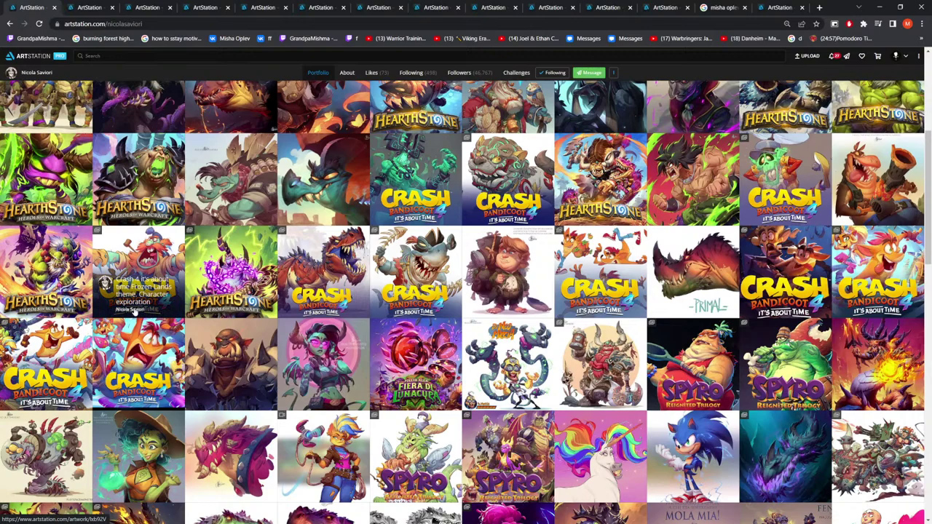
{"action": "scroll", "coordinate": [134, 312], "scroll_direction": "up", "scroll_amount": 2}
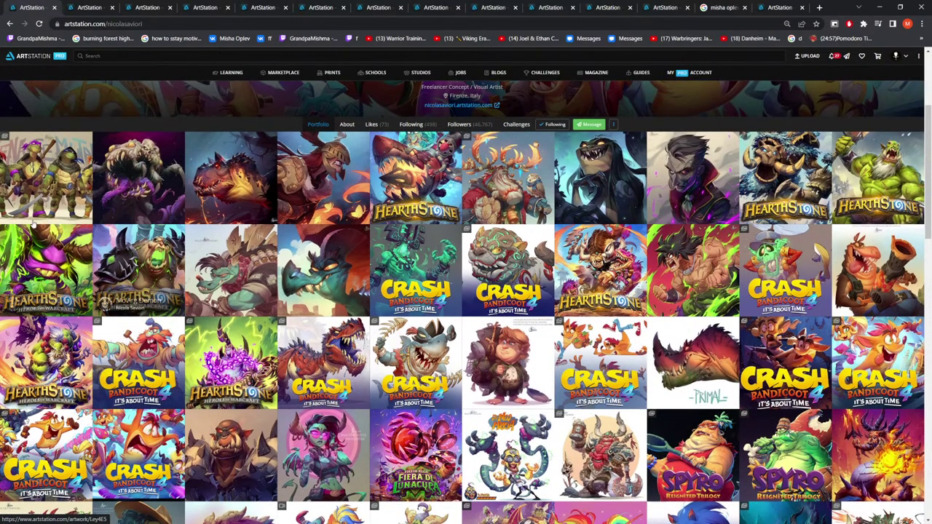
View the Teenage Mutant Ninja Turtles artwork from this portfolio and return to the profile header
{"action": "left_click", "coordinate": [28, 177]}
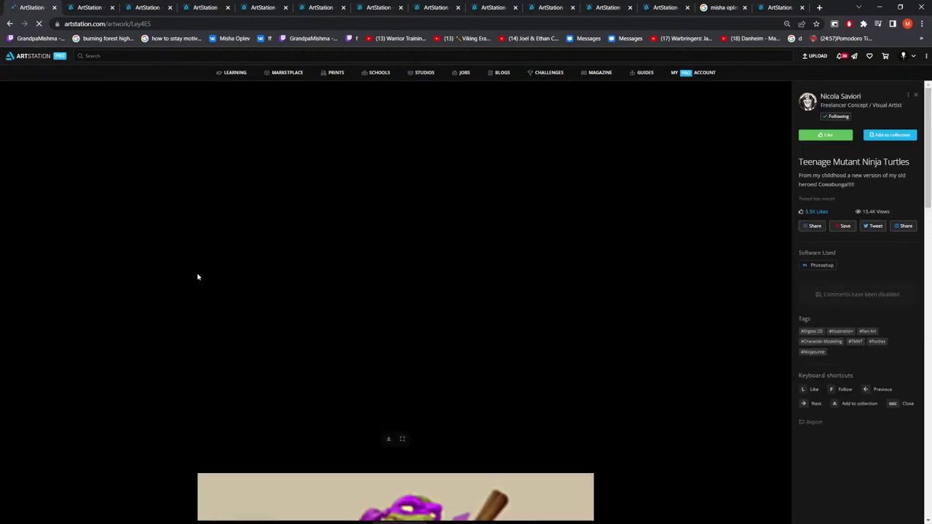
{"action": "scroll", "coordinate": [122, 115], "scroll_direction": "down", "scroll_amount": 5}
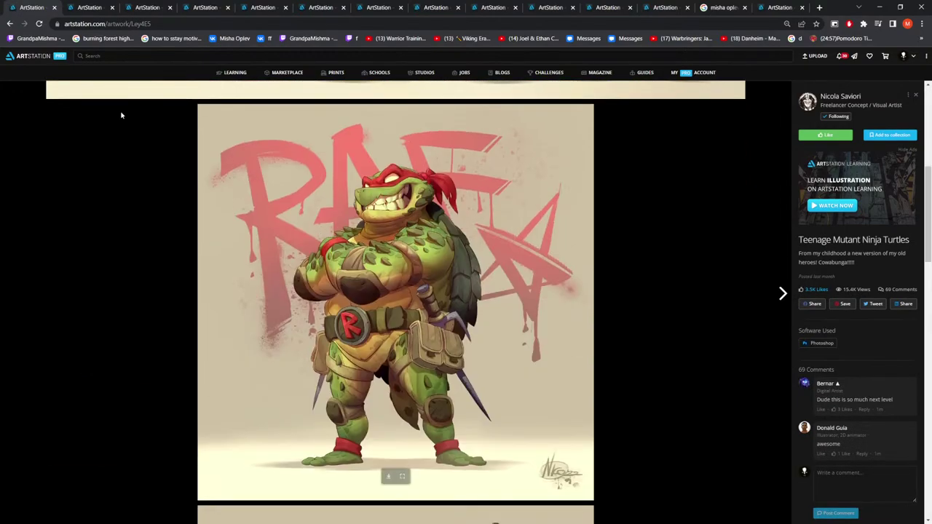
{"action": "left_click", "coordinate": [10, 23]}
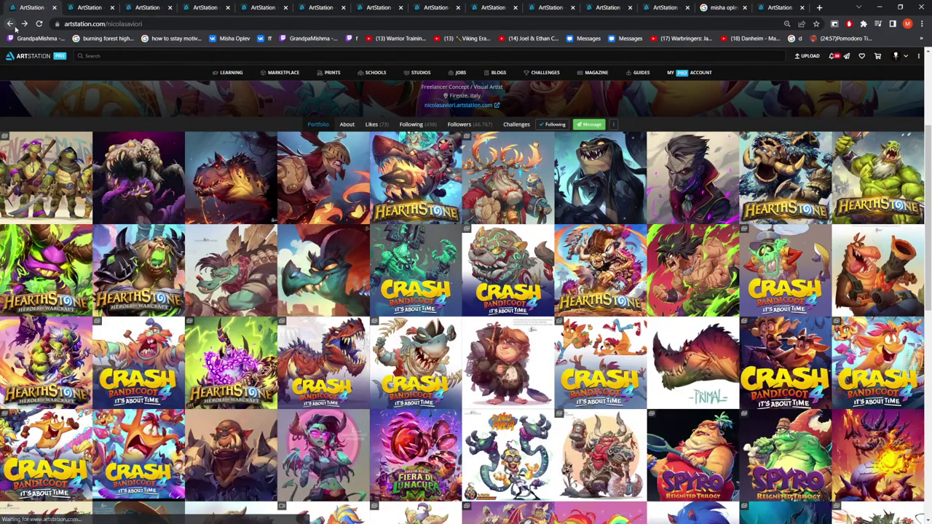
{"action": "scroll", "coordinate": [179, 196], "scroll_direction": "up", "scroll_amount": 3}
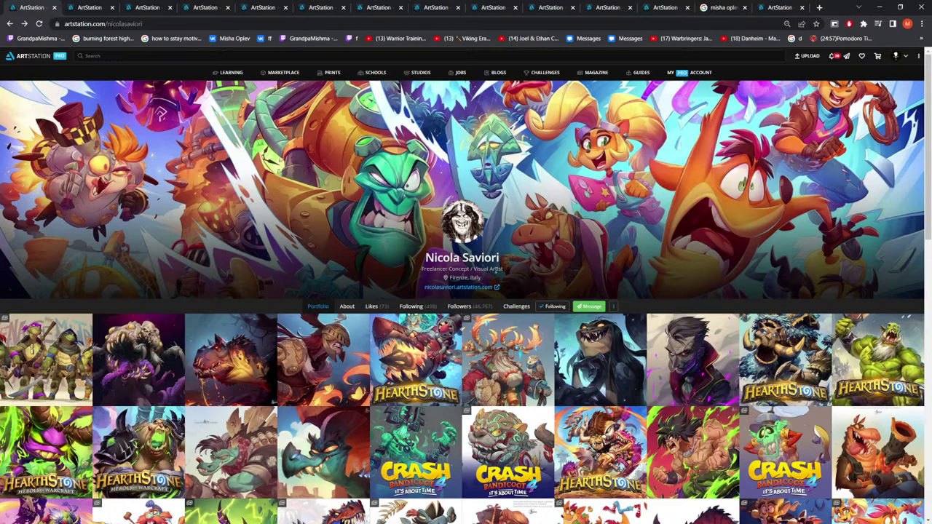
Examine how the profile's header, job title and the Hearthstone, Crash Bandicoot and Spyro thumbnails present the artist's specialty
{"action": "scroll", "coordinate": [416, 277], "scroll_direction": "down", "scroll_amount": 2}
{"action": "scroll", "coordinate": [416, 276], "scroll_direction": "up", "scroll_amount": 2}
{"action": "scroll", "coordinate": [509, 260], "scroll_direction": "down", "scroll_amount": 3}
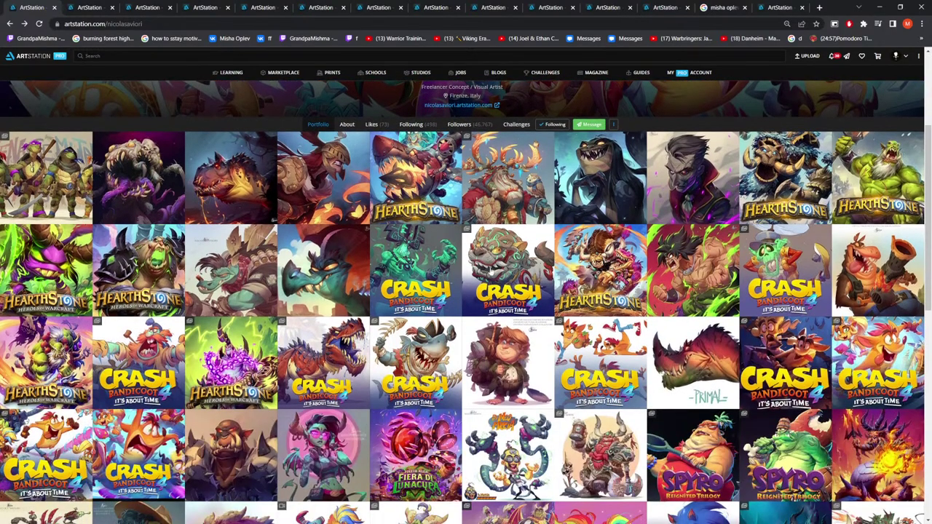
{"action": "scroll", "coordinate": [460, 257], "scroll_direction": "up", "scroll_amount": 2}
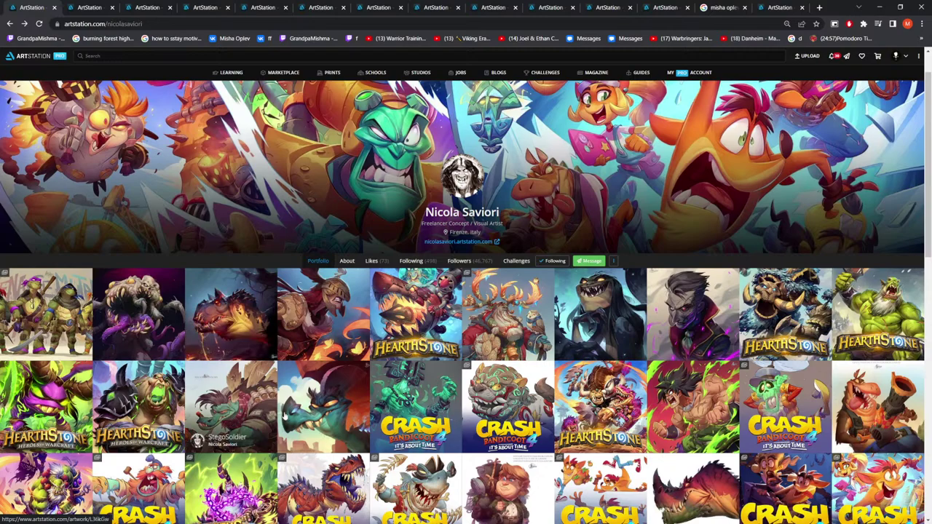
{"action": "scroll", "coordinate": [757, 291], "scroll_direction": "down", "scroll_amount": 3}
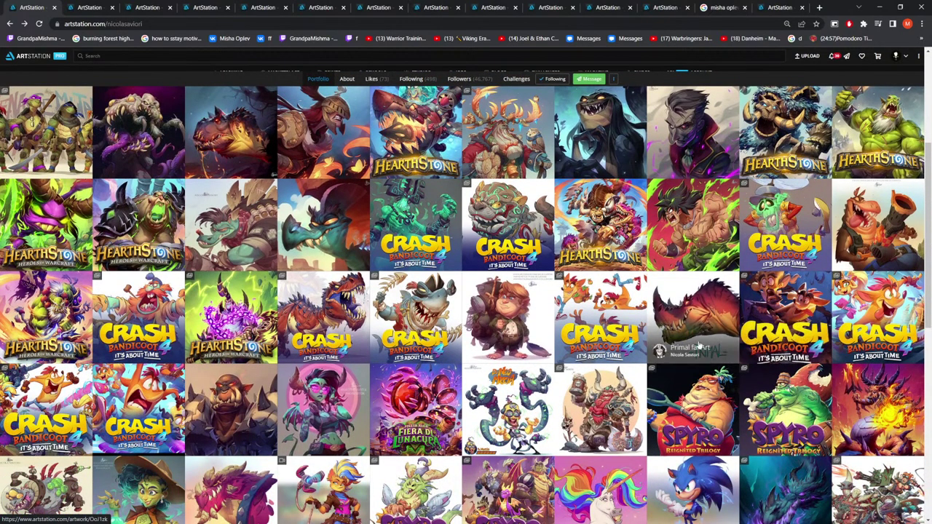
{"action": "scroll", "coordinate": [414, 433], "scroll_direction": "down", "scroll_amount": 3}
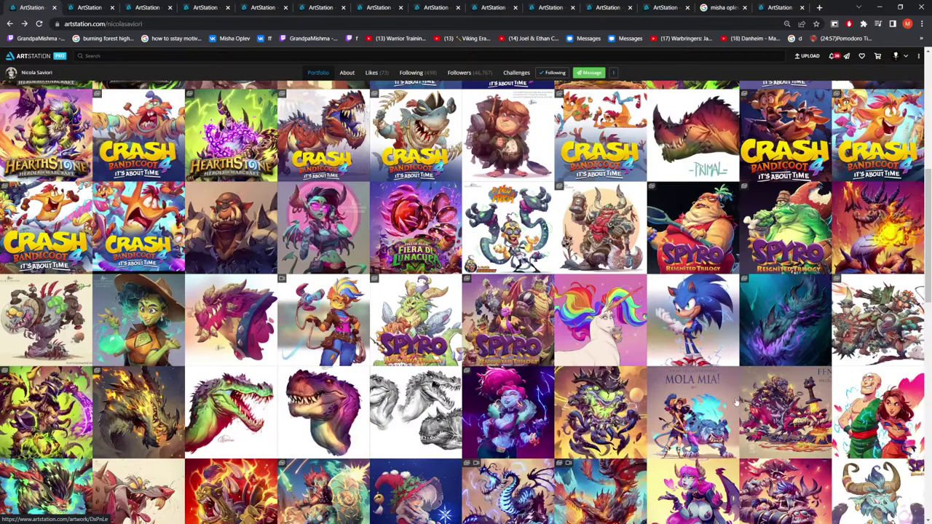
{"action": "scroll", "coordinate": [509, 327], "scroll_direction": "up", "scroll_amount": 8}
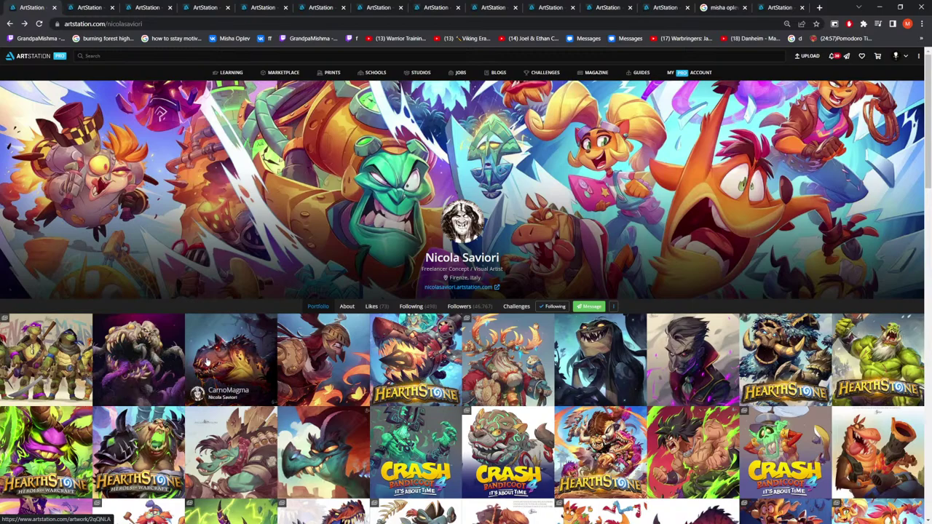
View the CarnoMagma artwork at full size and return to the portfolio gallery
{"action": "left_click", "coordinate": [213, 362]}
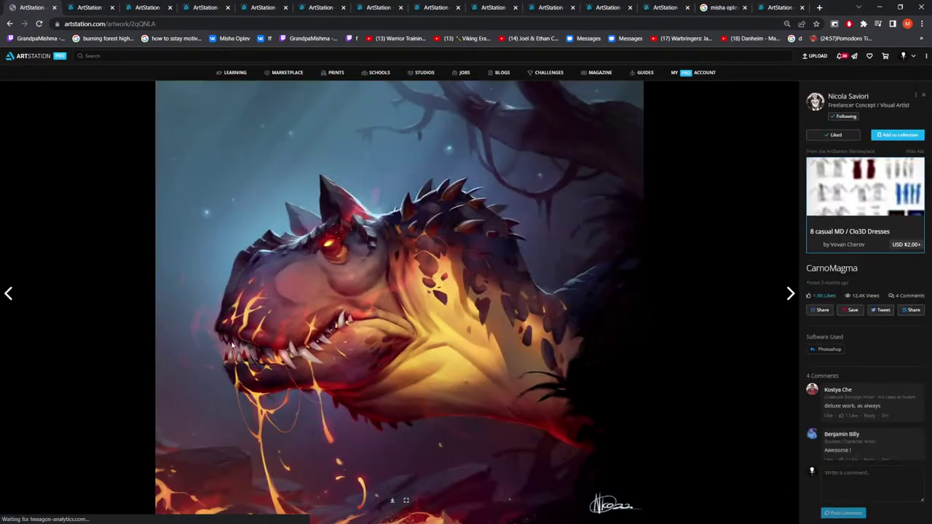
{"action": "left_click", "coordinate": [9, 23]}
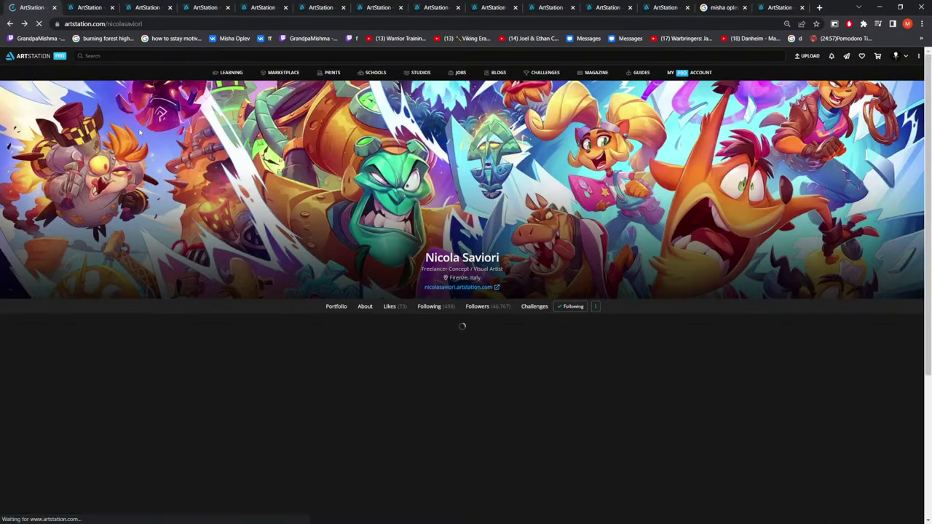
{"action": "scroll", "coordinate": [183, 160], "scroll_direction": "down", "scroll_amount": 2}
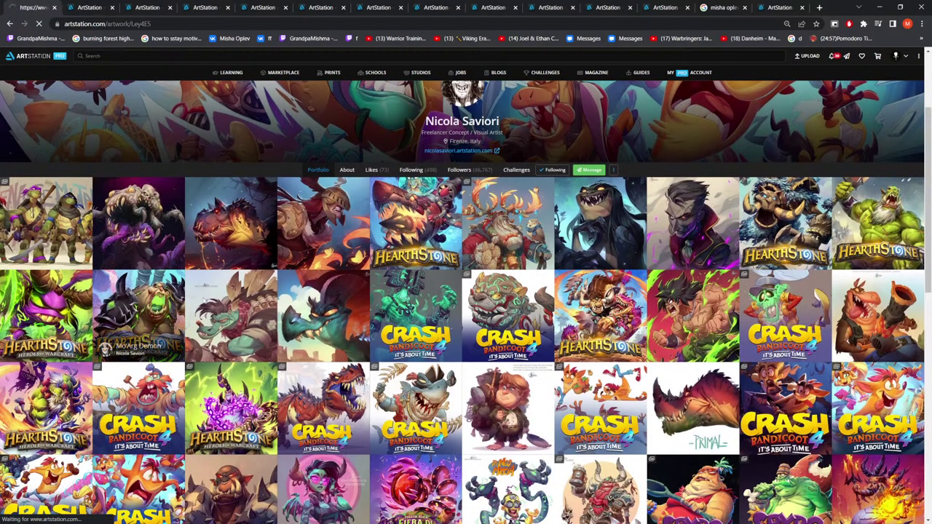
Reopen the Teenage Mutant Ninja Turtles project, view its images through to the last character, and return to the gallery
{"action": "left_click", "coordinate": [87, 247]}
{"action": "scroll", "coordinate": [363, 220], "scroll_direction": "down", "scroll_amount": 3}
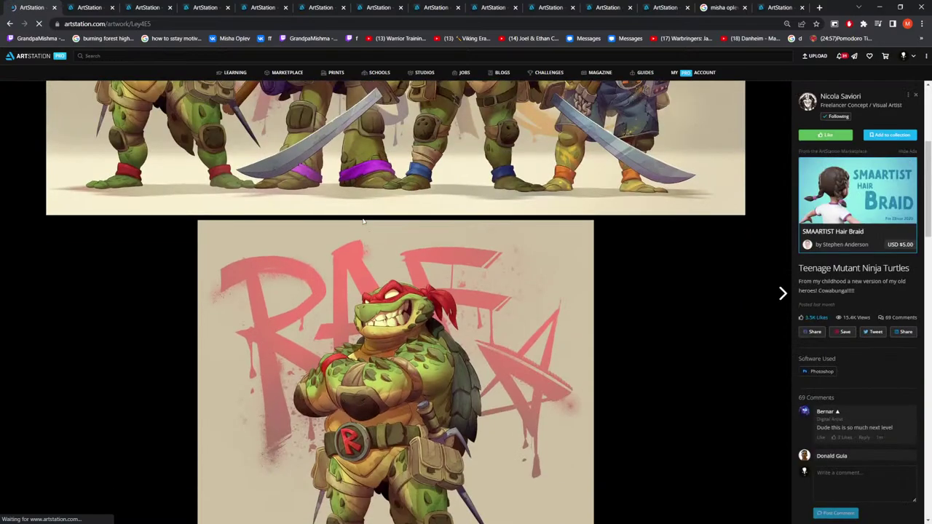
{"action": "scroll", "coordinate": [363, 220], "scroll_direction": "up", "scroll_amount": 4}
{"action": "key", "text": "End"}
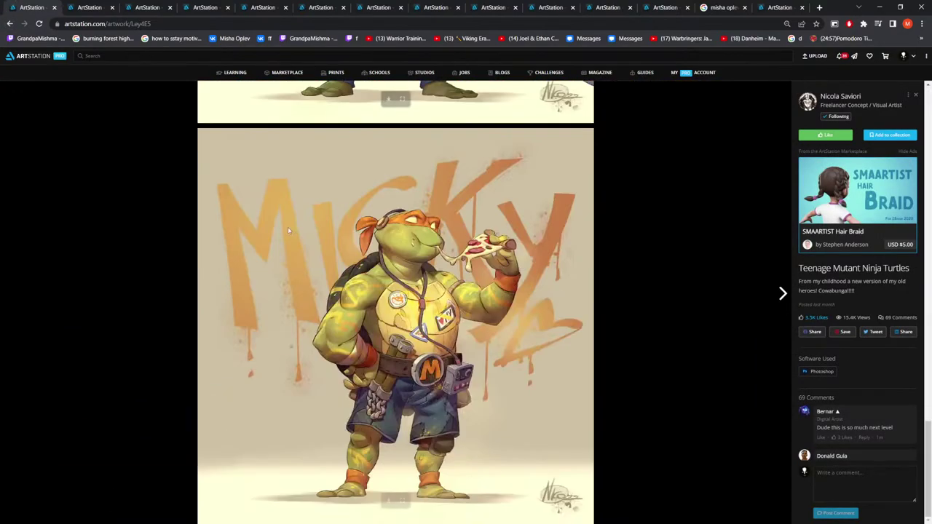
{"action": "left_click", "coordinate": [10, 24]}
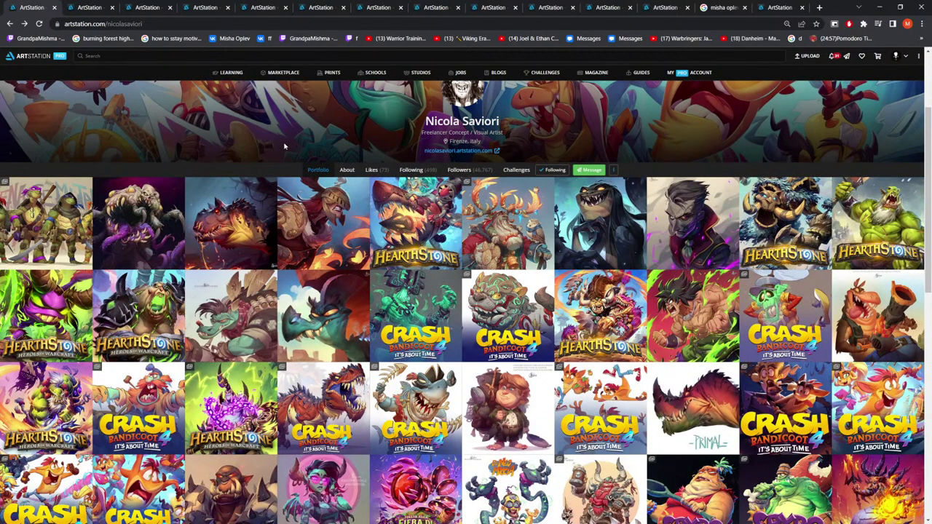
{"action": "scroll", "coordinate": [289, 164], "scroll_direction": "up", "scroll_amount": 1}
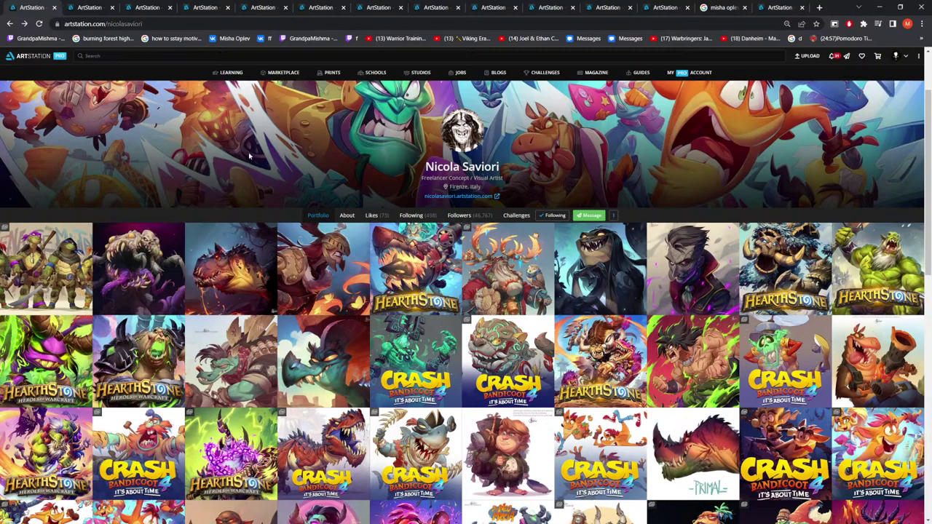
Open the Visdev and Colorscripting portfolio, look through the Adventures of Olaf and Grul images, and return to the gallery
{"action": "left_click", "coordinate": [92, 11]}
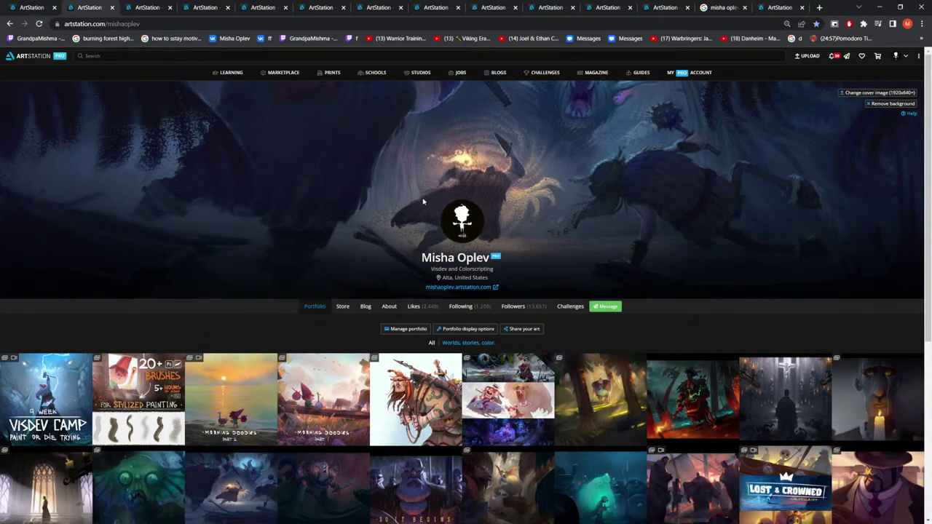
{"action": "scroll", "coordinate": [244, 271], "scroll_direction": "down", "scroll_amount": 3}
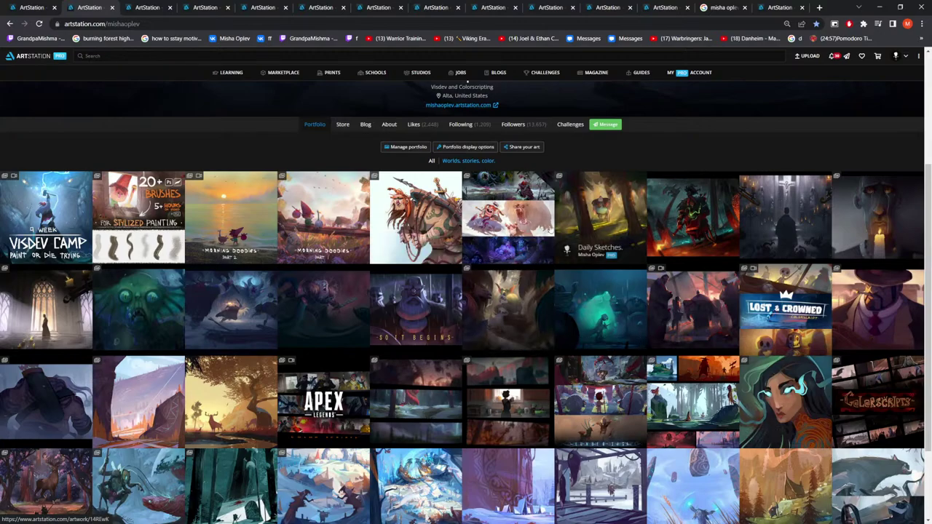
{"action": "left_click", "coordinate": [509, 233]}
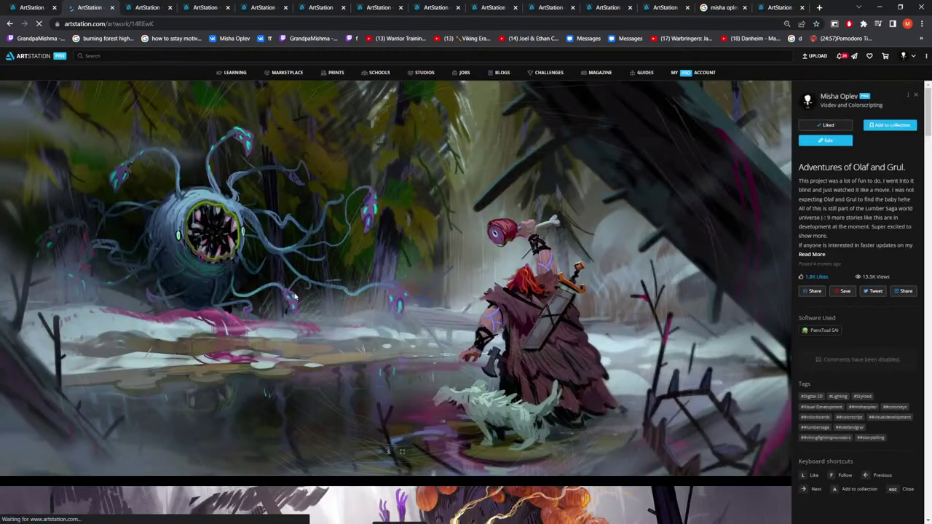
{"action": "scroll", "coordinate": [295, 296], "scroll_direction": "down", "scroll_amount": 10}
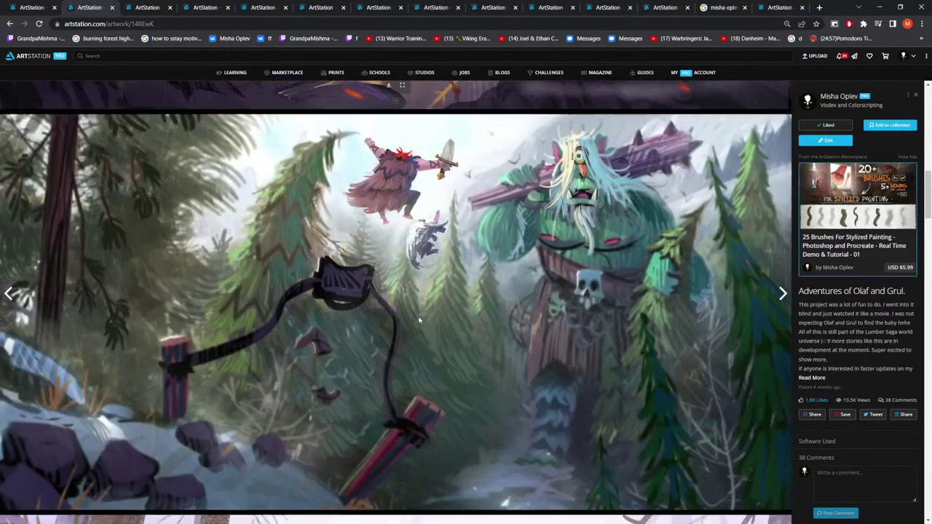
{"action": "scroll", "coordinate": [418, 319], "scroll_direction": "down", "scroll_amount": 10}
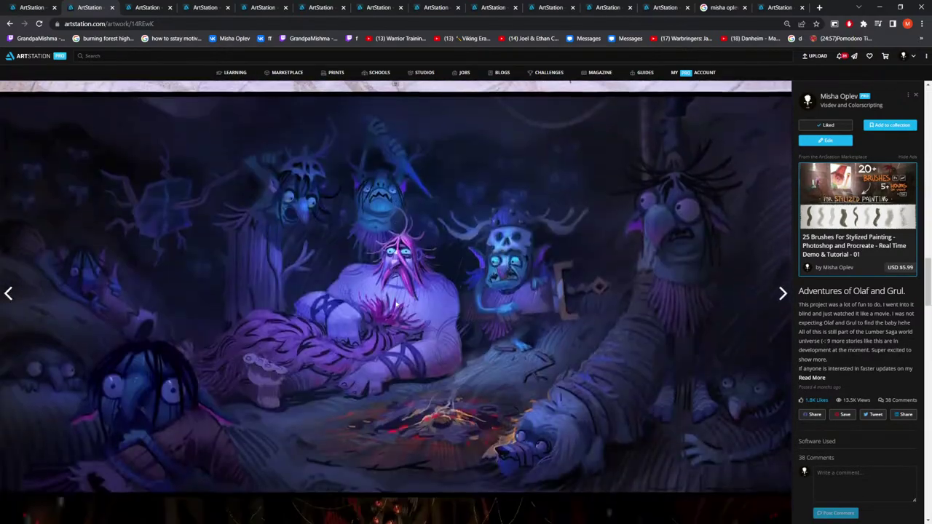
{"action": "scroll", "coordinate": [390, 298], "scroll_direction": "down", "scroll_amount": 5}
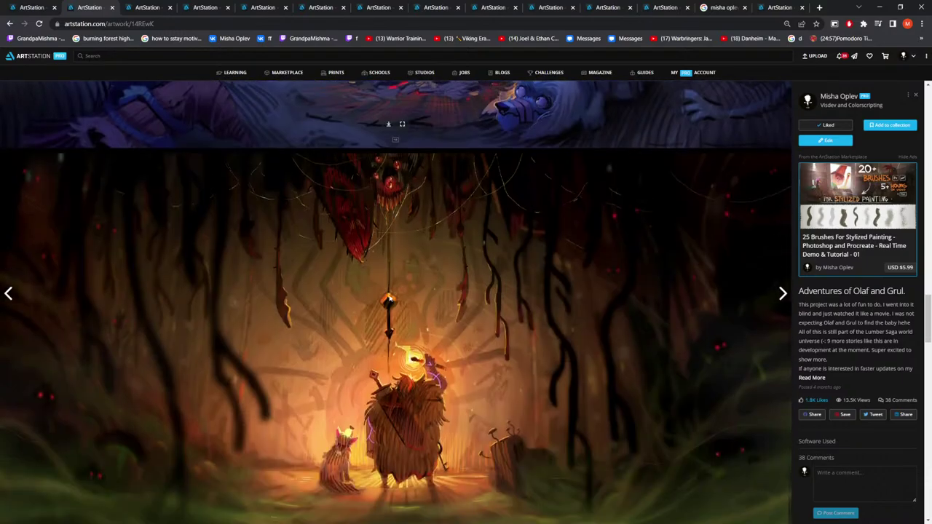
{"action": "left_click", "coordinate": [9, 24]}
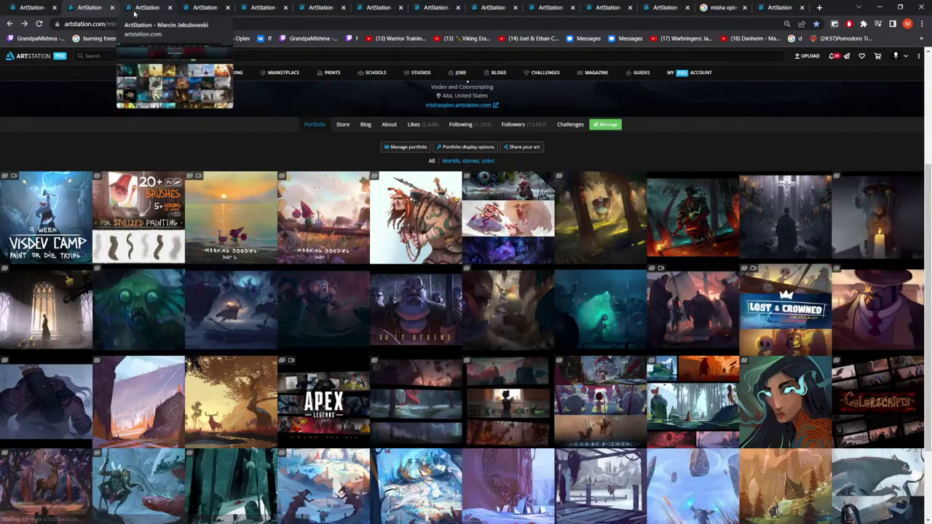
Open the visual development artist's portfolio from Gdańsk and browse down through the Klaus and other artwork thumbnails
{"action": "left_click", "coordinate": [146, 8]}
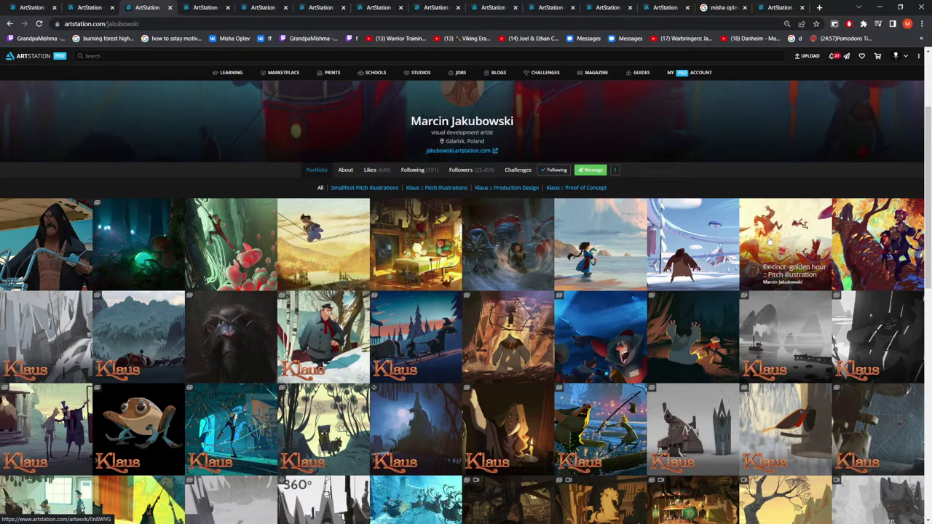
{"action": "scroll", "coordinate": [768, 244], "scroll_direction": "down", "scroll_amount": 3}
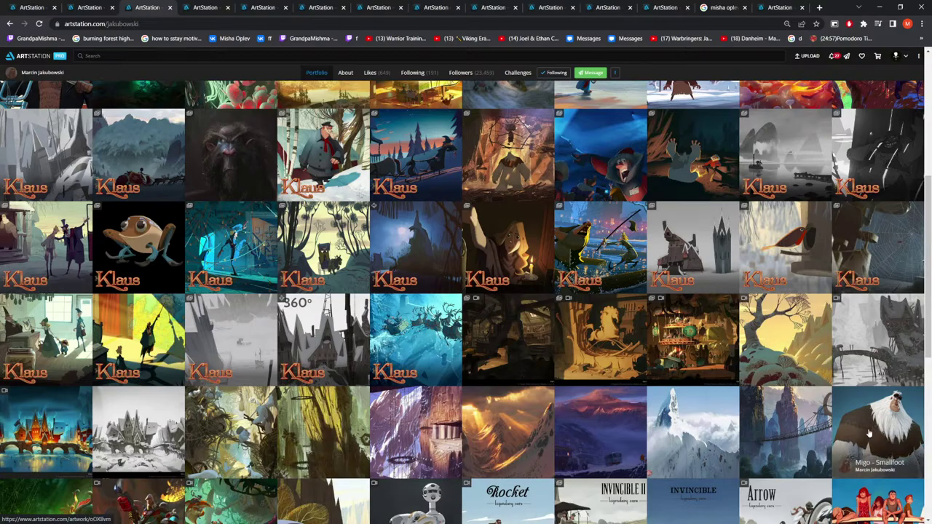
{"action": "scroll", "coordinate": [838, 411], "scroll_direction": "down", "scroll_amount": 4}
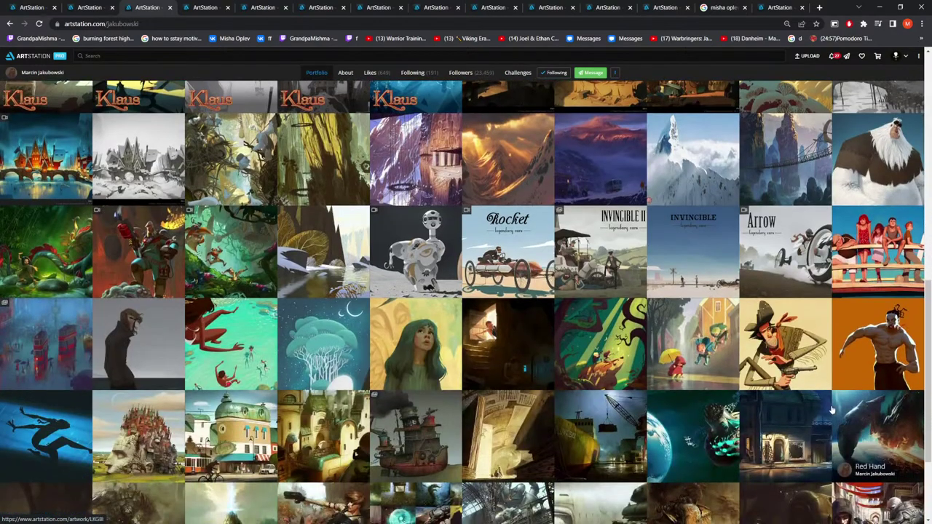
Open the Klaus project MRS Krum and MR Ellingboe house design, look through its house concepts, and return to the portfolio gallery
{"action": "scroll", "coordinate": [375, 393], "scroll_direction": "up", "scroll_amount": 7}
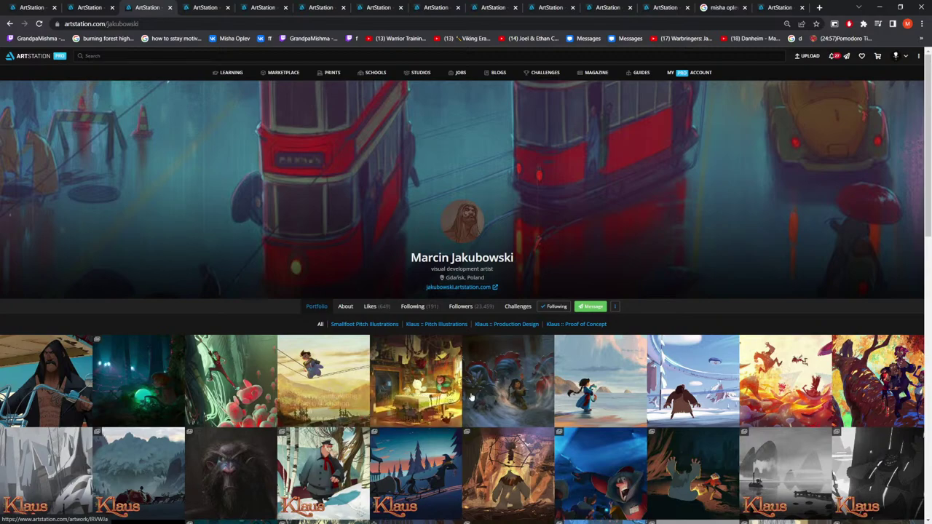
{"action": "scroll", "coordinate": [749, 411], "scroll_direction": "down", "scroll_amount": 3}
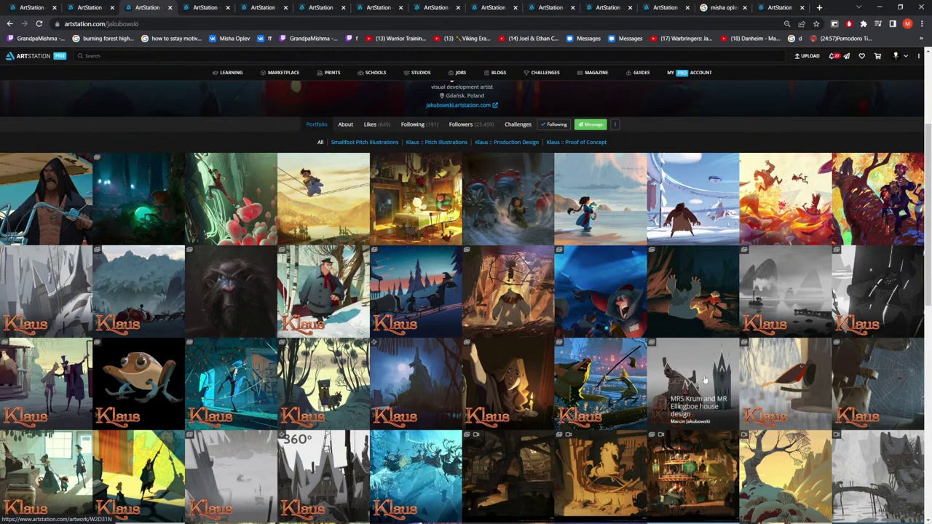
{"action": "left_click", "coordinate": [691, 401]}
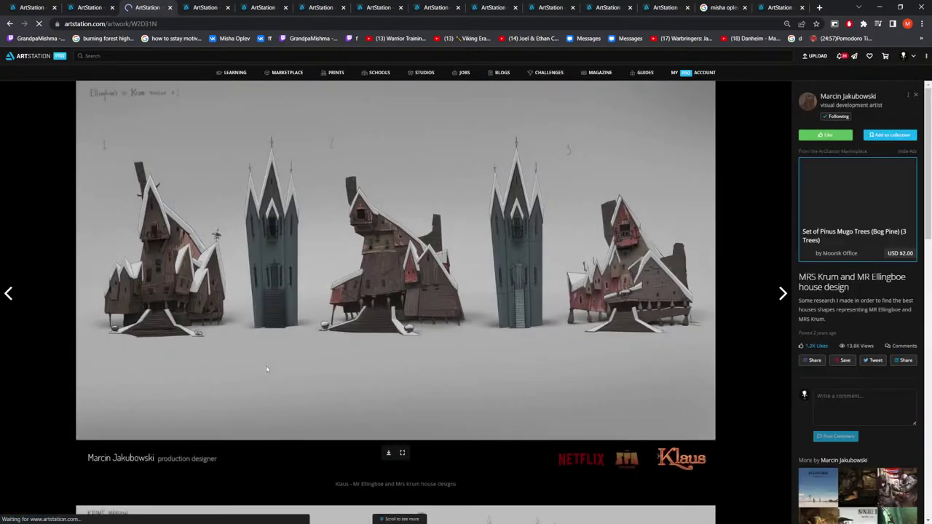
{"action": "scroll", "coordinate": [267, 362], "scroll_direction": "down", "scroll_amount": 5}
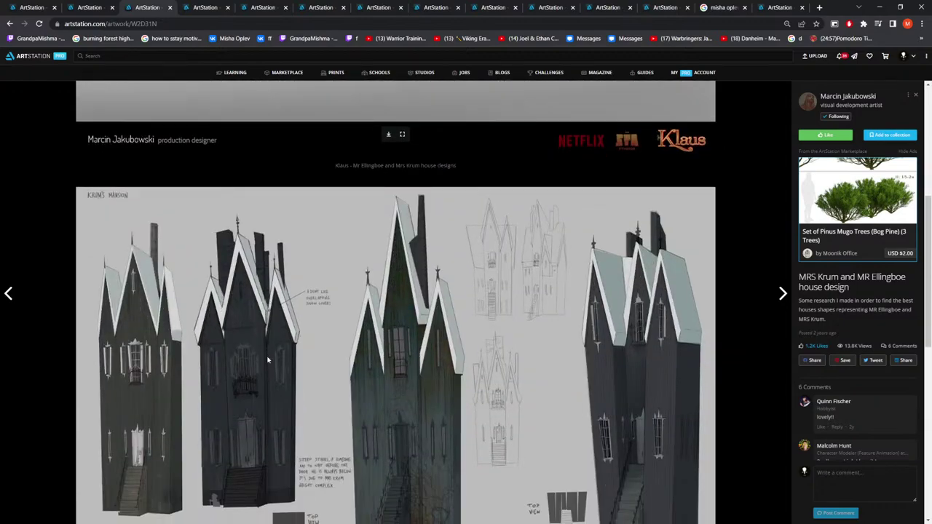
{"action": "scroll", "coordinate": [301, 334], "scroll_direction": "down", "scroll_amount": 4}
{"action": "scroll", "coordinate": [300, 333], "scroll_direction": "up", "scroll_amount": 9}
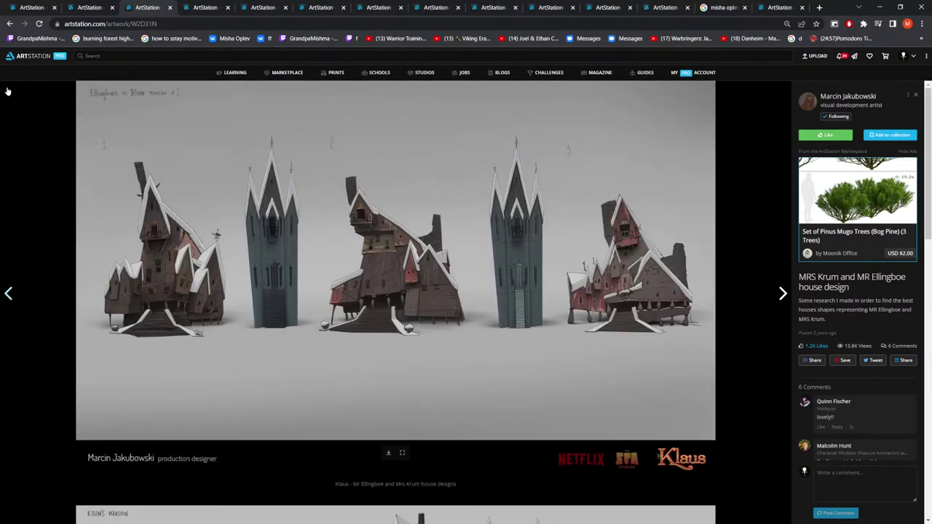
{"action": "left_click", "coordinate": [9, 24]}
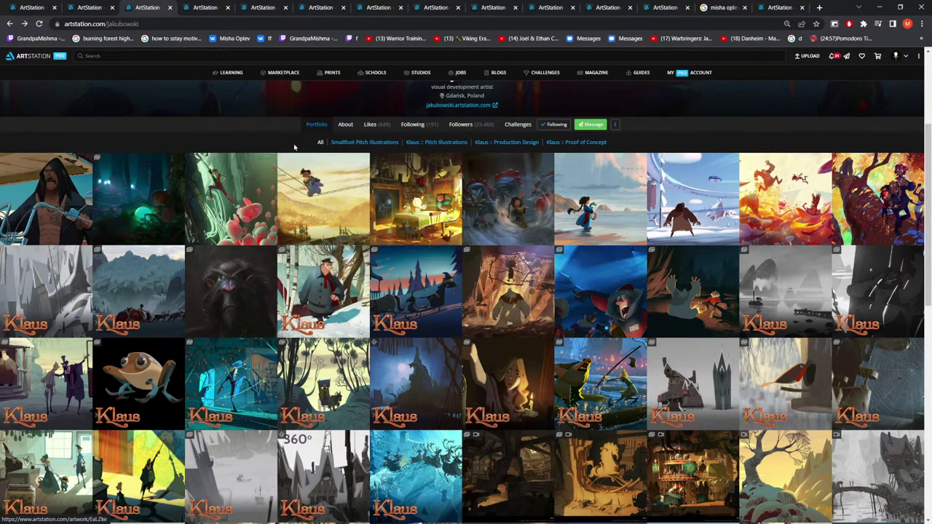
Open the Tokyo creature and character designer's portfolio and browse its thumbnails down to the end and back to the newest works
{"action": "left_click", "coordinate": [192, 9]}
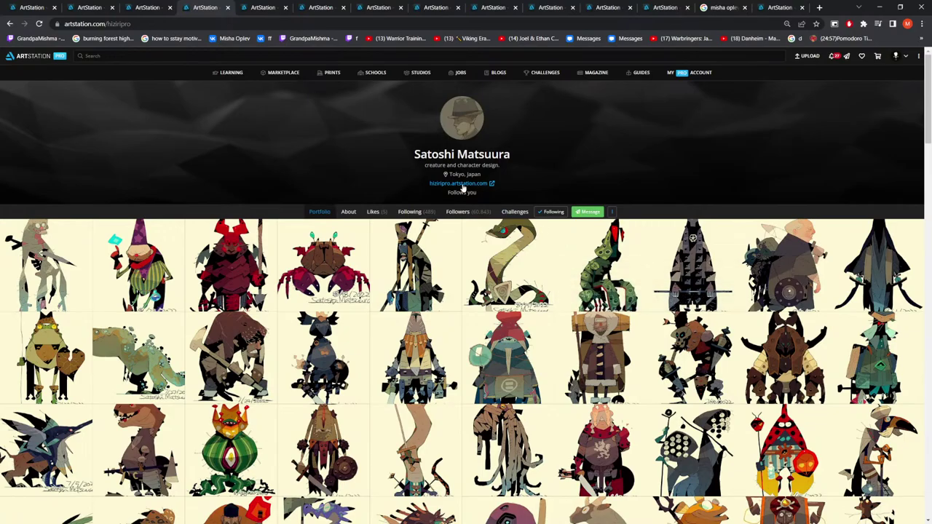
{"action": "scroll", "coordinate": [493, 167], "scroll_direction": "down", "scroll_amount": 10}
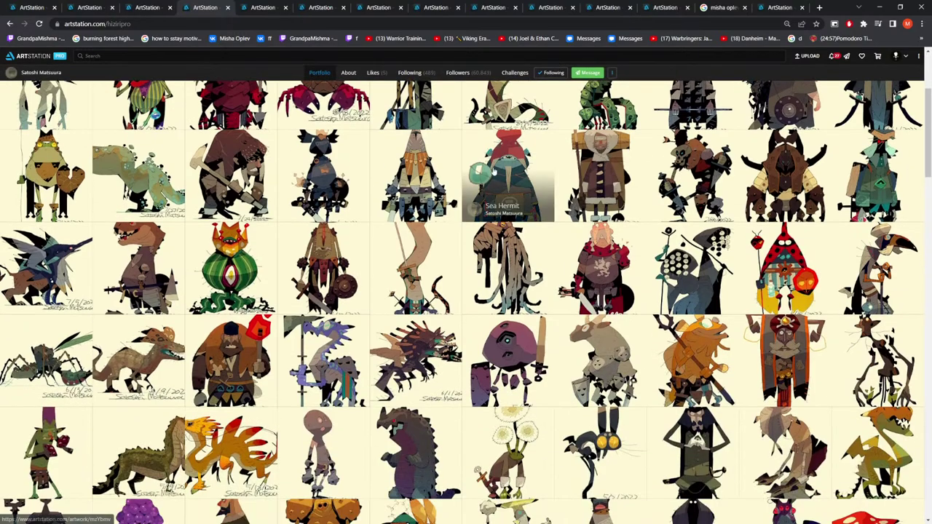
{"action": "scroll", "coordinate": [480, 185], "scroll_direction": "down", "scroll_amount": 15}
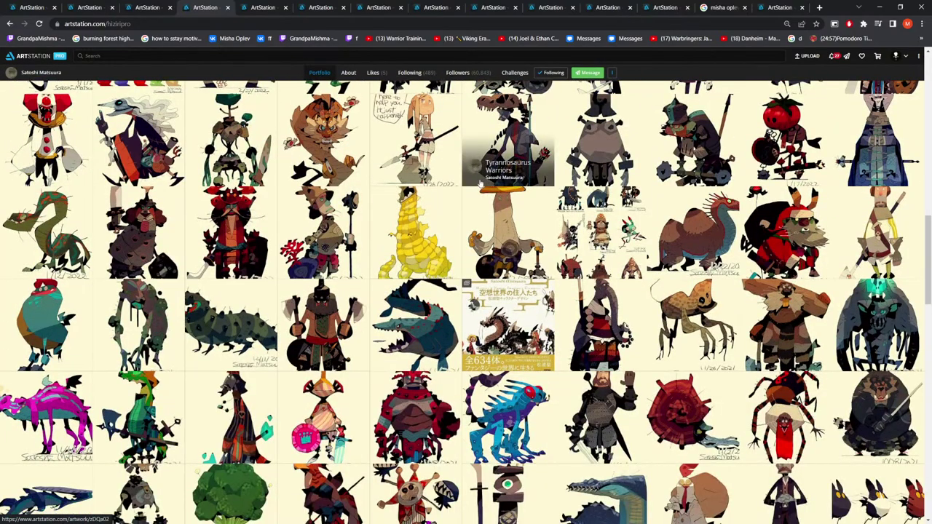
{"action": "scroll", "coordinate": [479, 183], "scroll_direction": "down", "scroll_amount": 15}
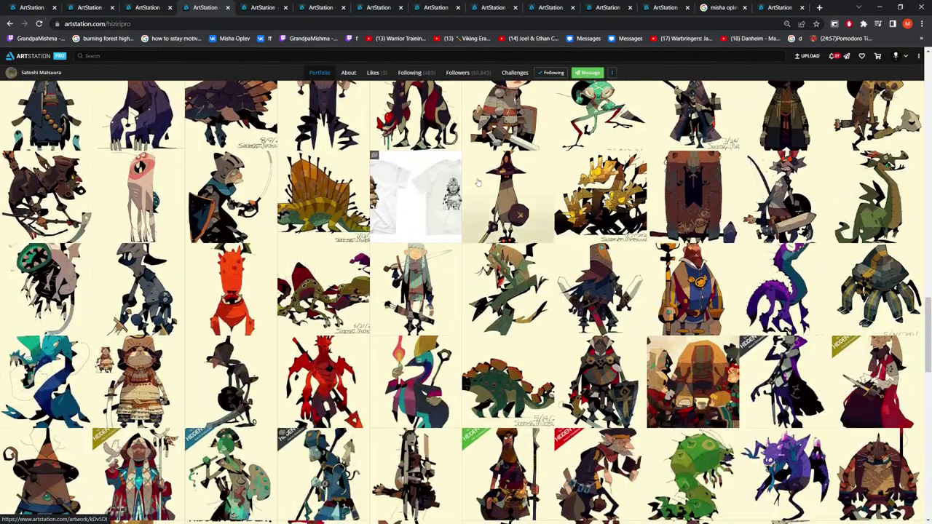
{"action": "scroll", "coordinate": [477, 185], "scroll_direction": "down", "scroll_amount": 15}
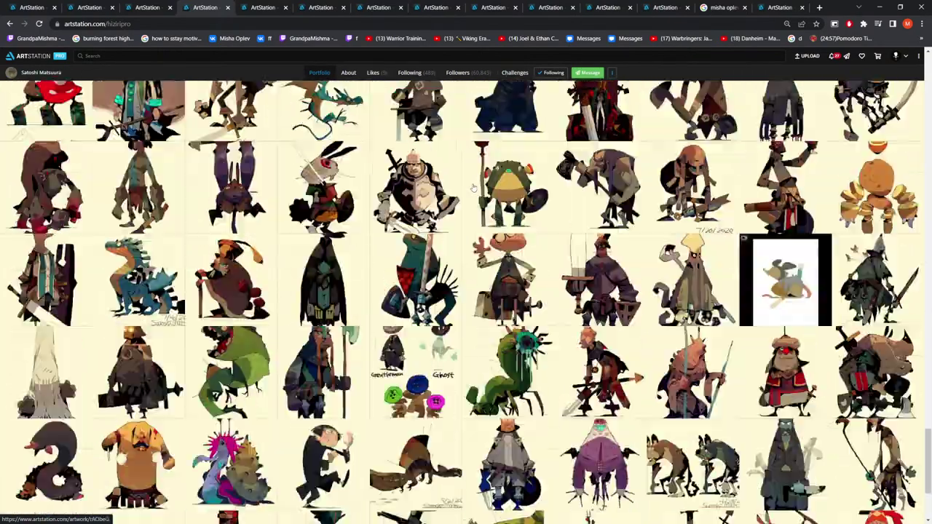
{"action": "scroll", "coordinate": [471, 189], "scroll_direction": "down", "scroll_amount": 15}
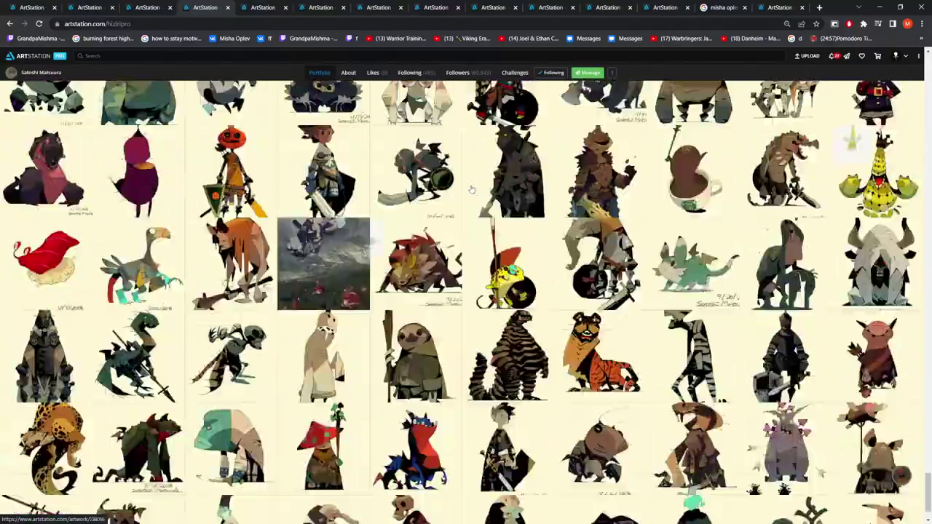
{"action": "scroll", "coordinate": [471, 190], "scroll_direction": "down", "scroll_amount": 15}
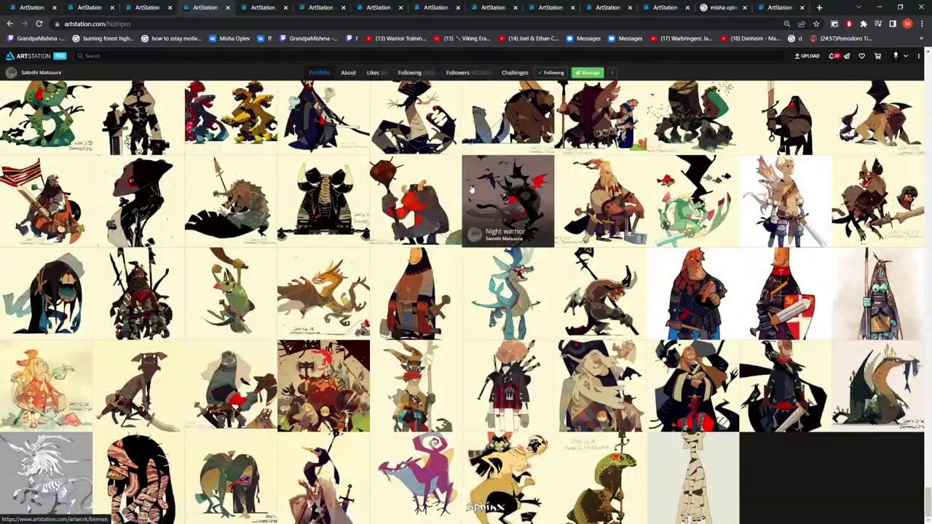
{"action": "scroll", "coordinate": [472, 189], "scroll_direction": "up", "scroll_amount": 15}
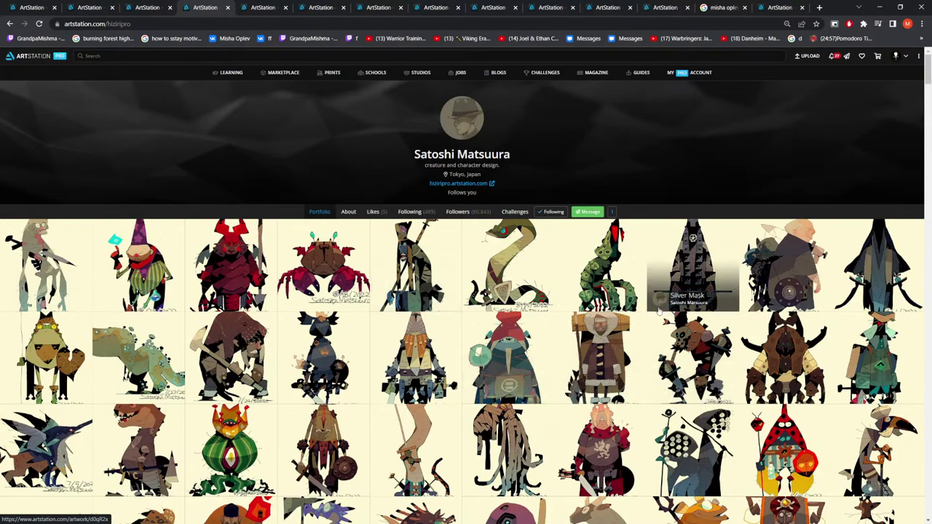
{"action": "scroll", "coordinate": [658, 309], "scroll_direction": "down", "scroll_amount": 4}
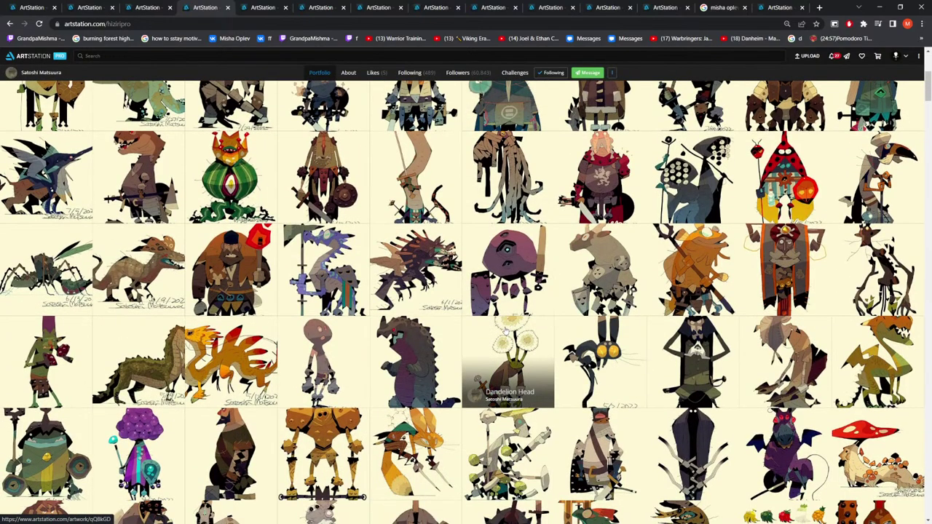
{"action": "scroll", "coordinate": [508, 331], "scroll_direction": "up", "scroll_amount": 4}
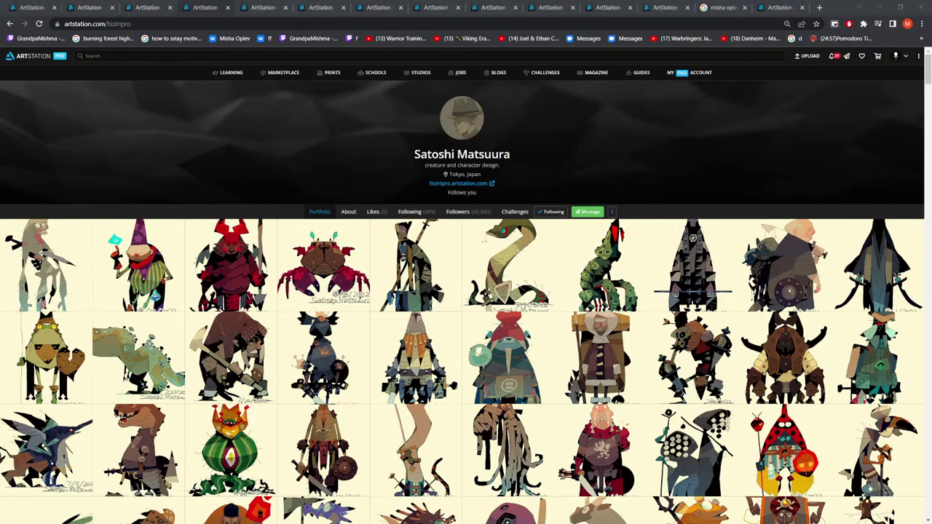
Search the web in a new tab for the Riot Games principal illustration artist's ArtStation page and open that portfolio
{"action": "left_click", "coordinate": [818, 7]}
{"action": "type", "text": "Kan Liu arstation"}
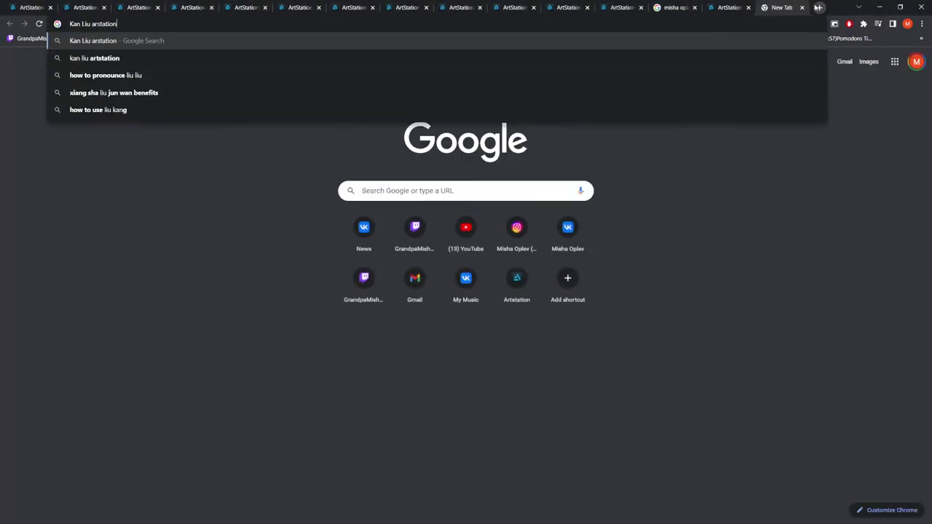
{"action": "key", "text": "Return"}
{"action": "left_click", "coordinate": [257, 214]}
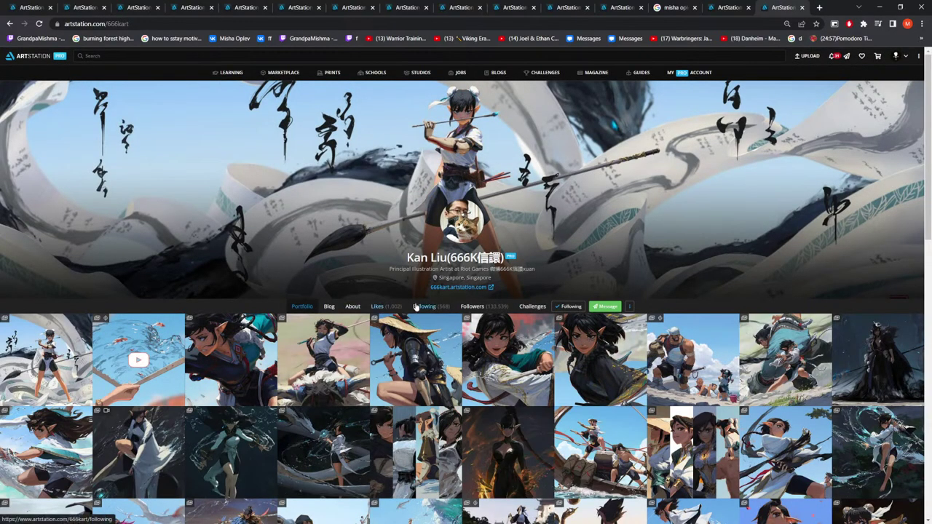
Browse the Riot Games illustrator's thumbnails down to the oldest works and return to the profile header
{"action": "scroll", "coordinate": [481, 289], "scroll_direction": "down", "scroll_amount": 4}
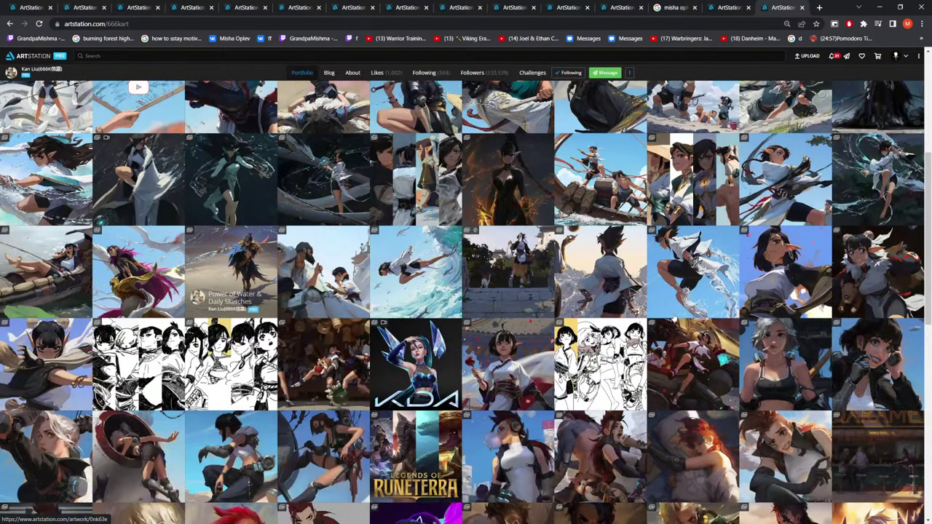
{"action": "scroll", "coordinate": [659, 463], "scroll_direction": "down", "scroll_amount": 5}
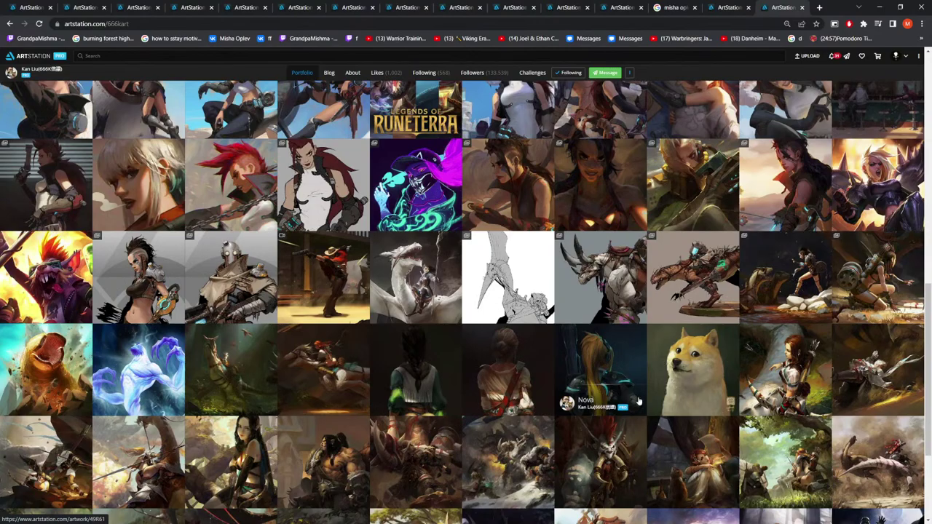
{"action": "scroll", "coordinate": [499, 241], "scroll_direction": "down", "scroll_amount": 2}
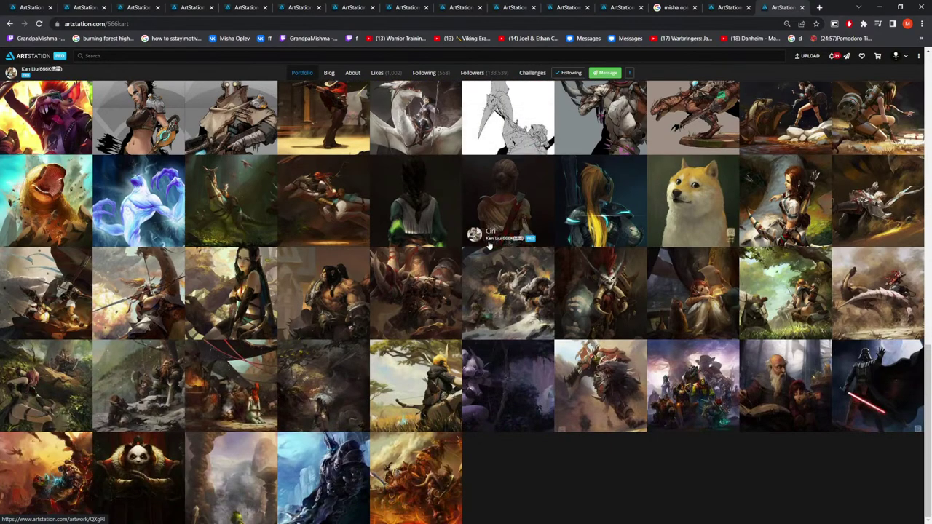
{"action": "scroll", "coordinate": [495, 244], "scroll_direction": "up", "scroll_amount": 10}
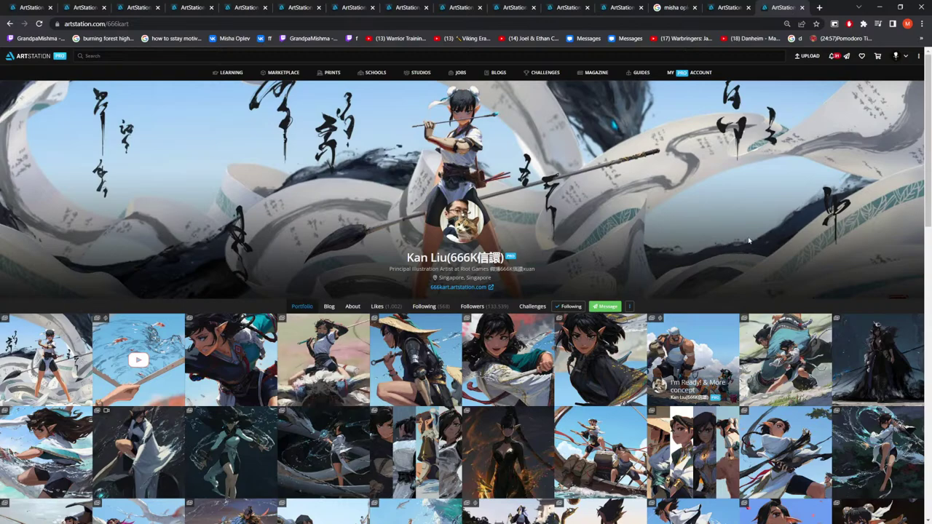
Switch to the Moscow concept and visual development artist's portfolio and browse through its character illustration thumbnails
{"action": "left_click", "coordinate": [236, 15]}
{"action": "left_click", "coordinate": [275, 11]}
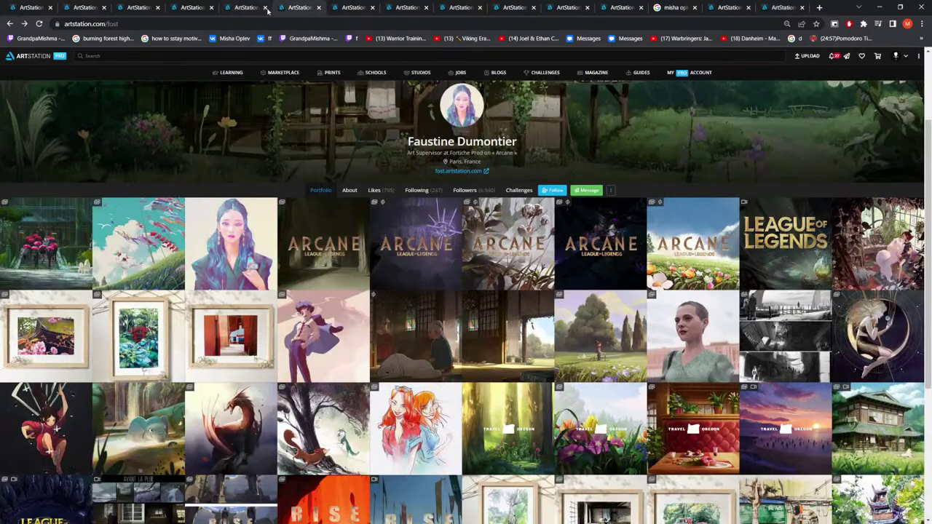
{"action": "left_click", "coordinate": [251, 8]}
{"action": "scroll", "coordinate": [498, 197], "scroll_direction": "up", "scroll_amount": 3}
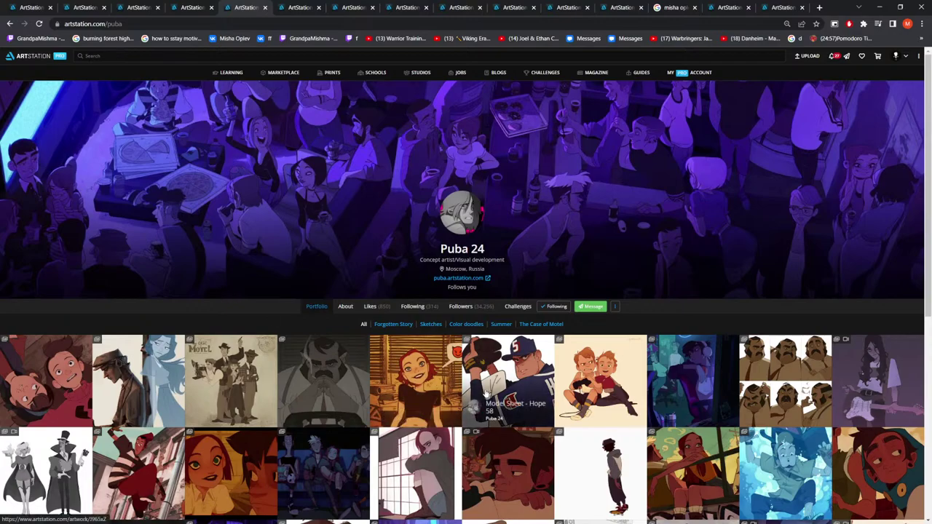
{"action": "scroll", "coordinate": [486, 391], "scroll_direction": "down", "scroll_amount": 3}
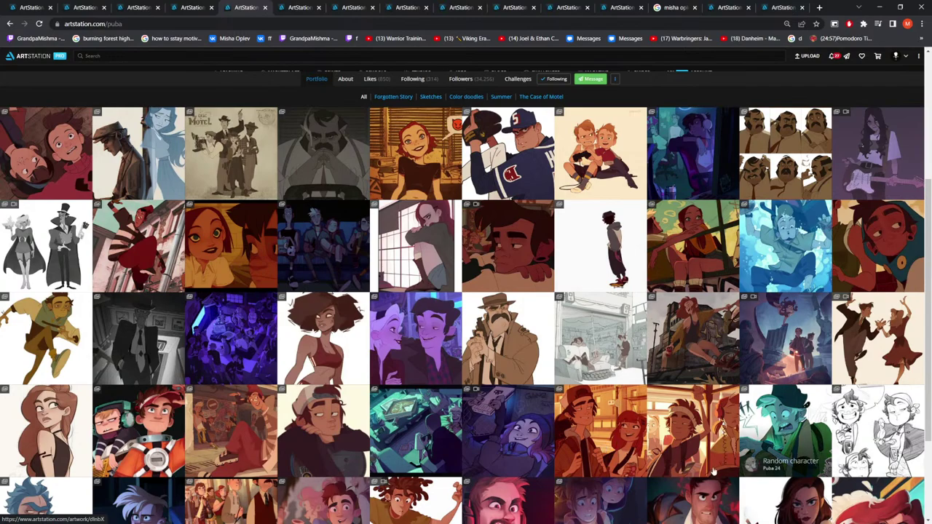
{"action": "scroll", "coordinate": [286, 390], "scroll_direction": "down", "scroll_amount": 2}
{"action": "scroll", "coordinate": [285, 389], "scroll_direction": "up", "scroll_amount": 5}
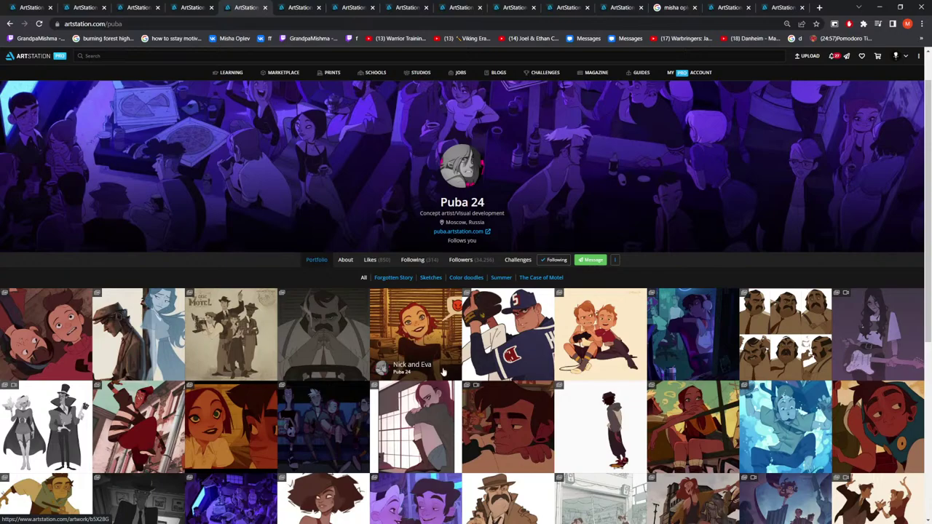
Open the Night call project, view its illustration, research sketches and smoke FX research, and return to the gallery
{"action": "left_click", "coordinate": [342, 343]}
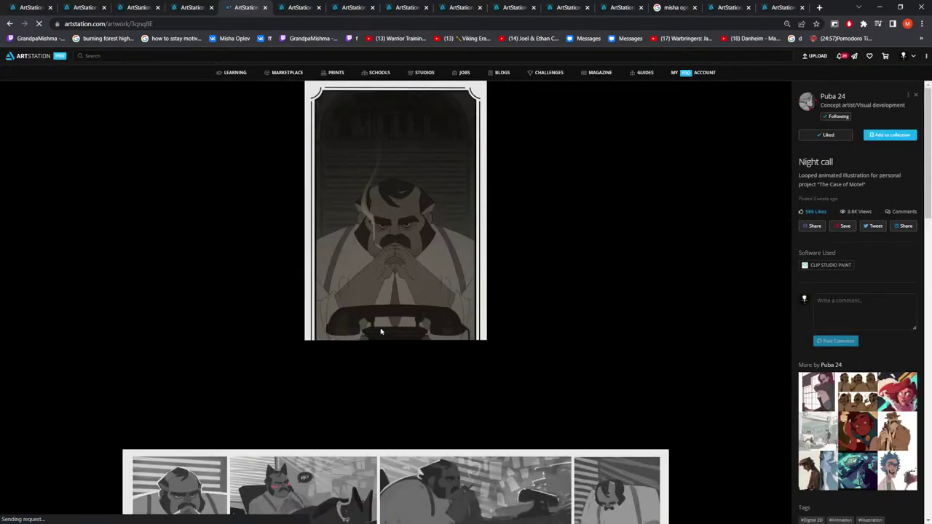
{"action": "scroll", "coordinate": [431, 255], "scroll_direction": "down", "scroll_amount": 3}
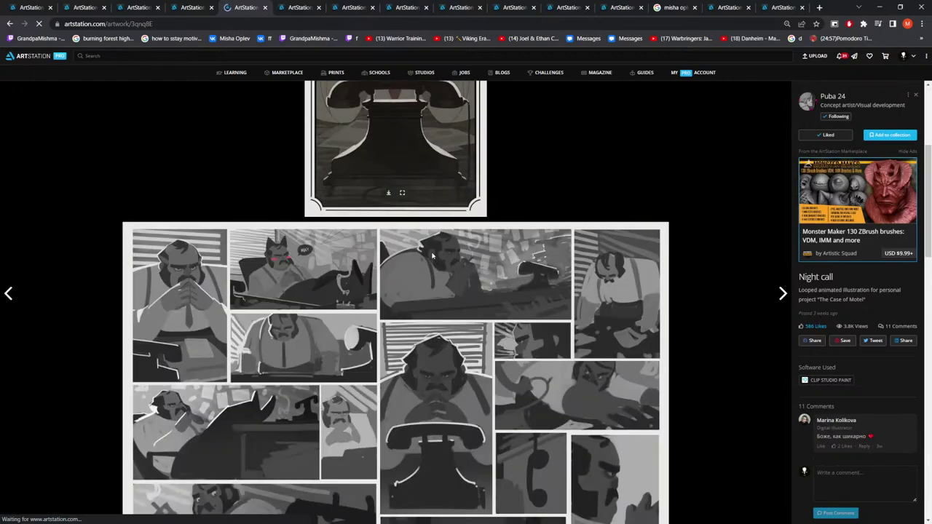
{"action": "scroll", "coordinate": [418, 279], "scroll_direction": "down", "scroll_amount": 5}
{"action": "scroll", "coordinate": [419, 279], "scroll_direction": "down", "scroll_amount": 8}
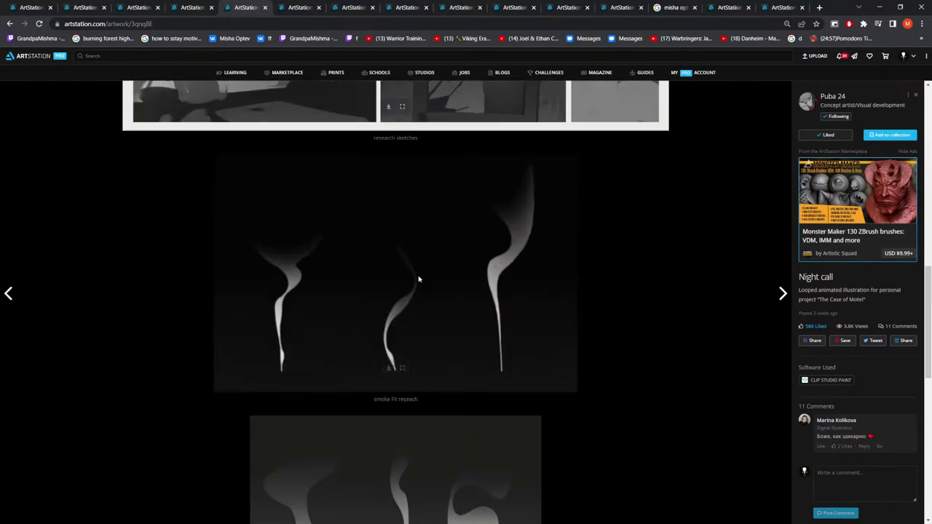
{"action": "scroll", "coordinate": [422, 270], "scroll_direction": "up", "scroll_amount": 15}
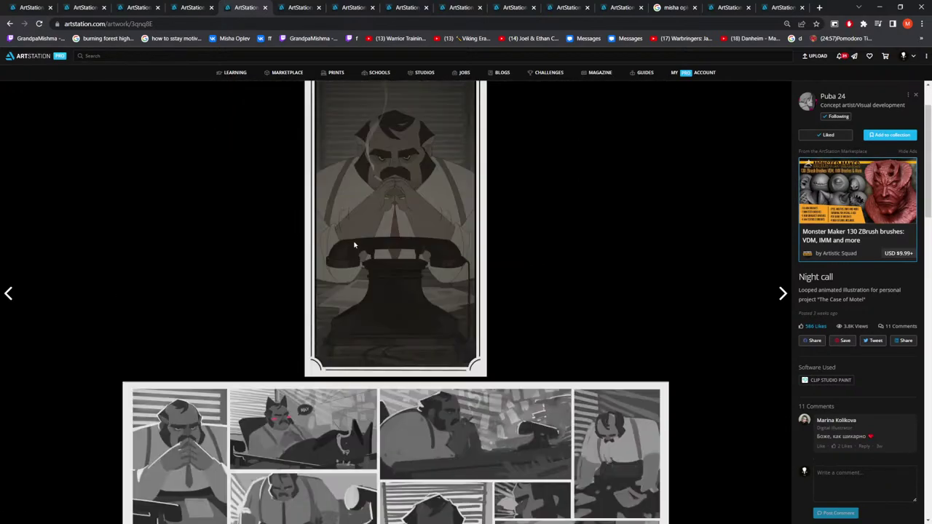
{"action": "left_click", "coordinate": [11, 23]}
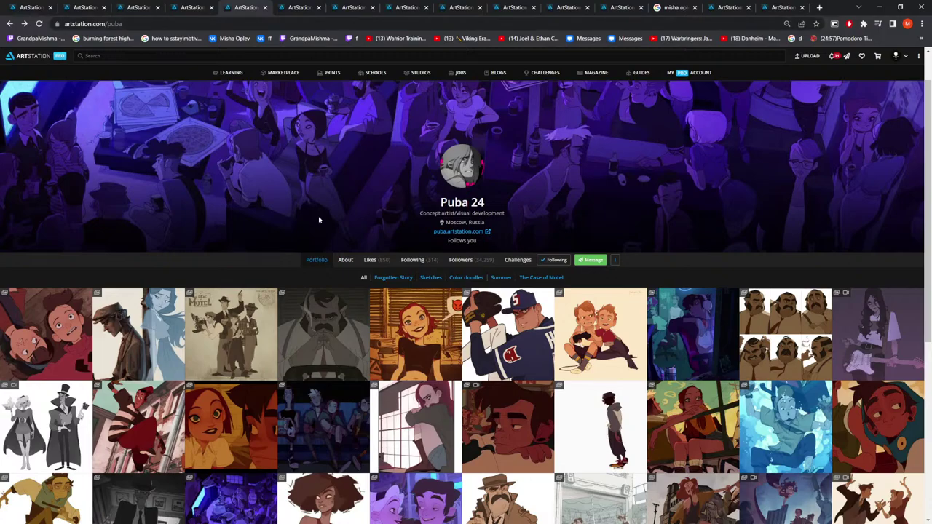
Browse the Moscow artist's gallery to its last thumbnails and back, and switch to the Arcane art supervisor's portfolio
{"action": "scroll", "coordinate": [728, 378], "scroll_direction": "down", "scroll_amount": 4}
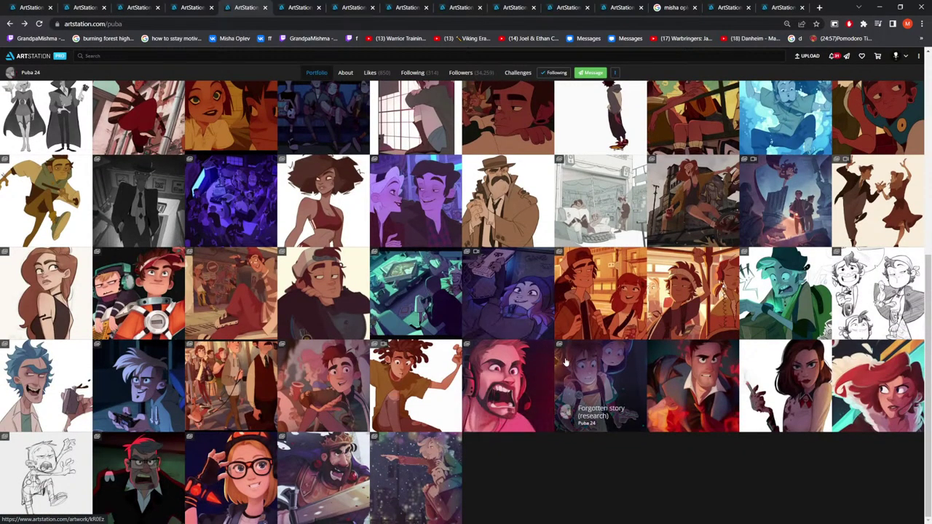
{"action": "scroll", "coordinate": [561, 367], "scroll_direction": "up", "scroll_amount": 5}
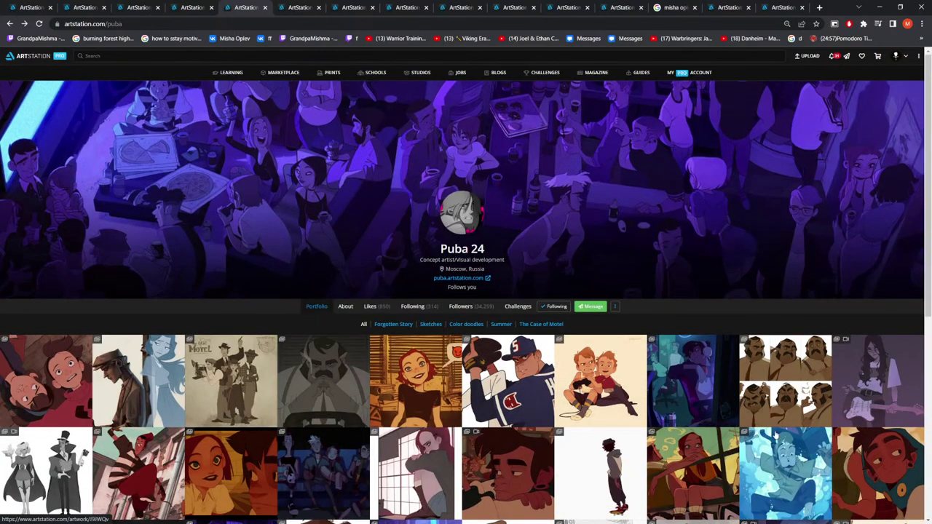
{"action": "scroll", "coordinate": [738, 428], "scroll_direction": "down", "scroll_amount": 2}
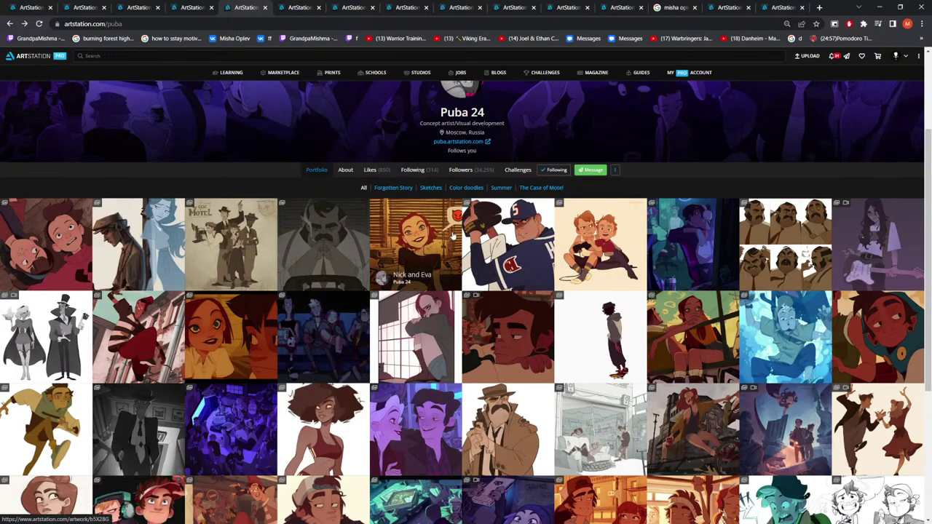
{"action": "left_click", "coordinate": [302, 11]}
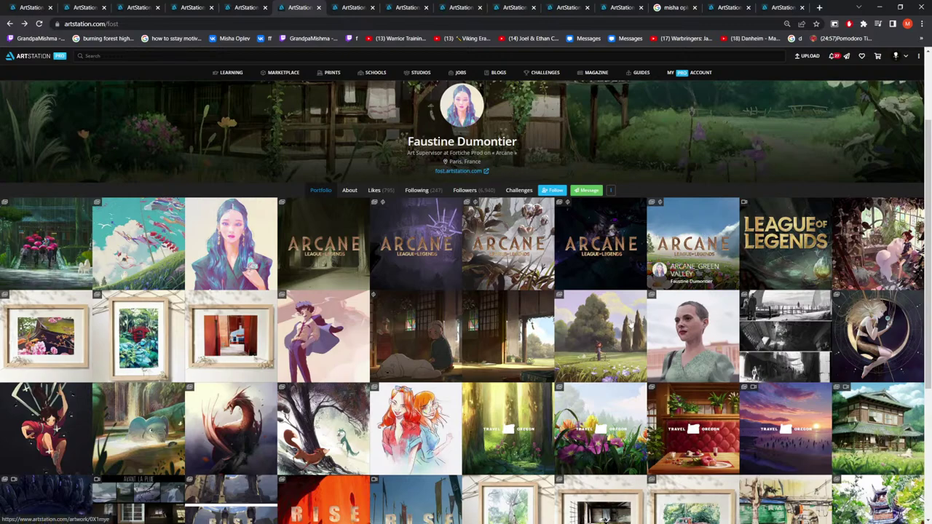
Browse the Arcane art supervisor's gallery down to its last thumbnails and back, and view the next Paris artist's album overview
{"action": "scroll", "coordinate": [591, 324], "scroll_direction": "down", "scroll_amount": 3}
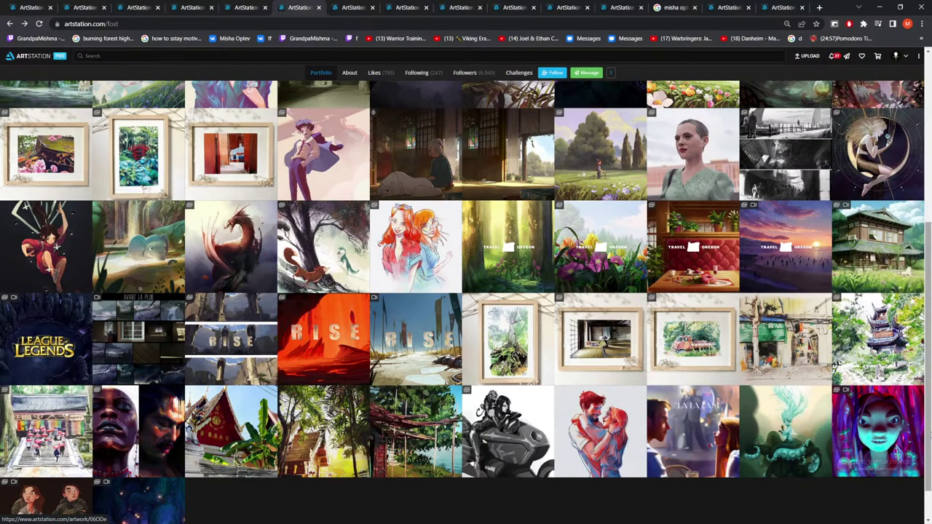
{"action": "scroll", "coordinate": [860, 394], "scroll_direction": "up", "scroll_amount": 1}
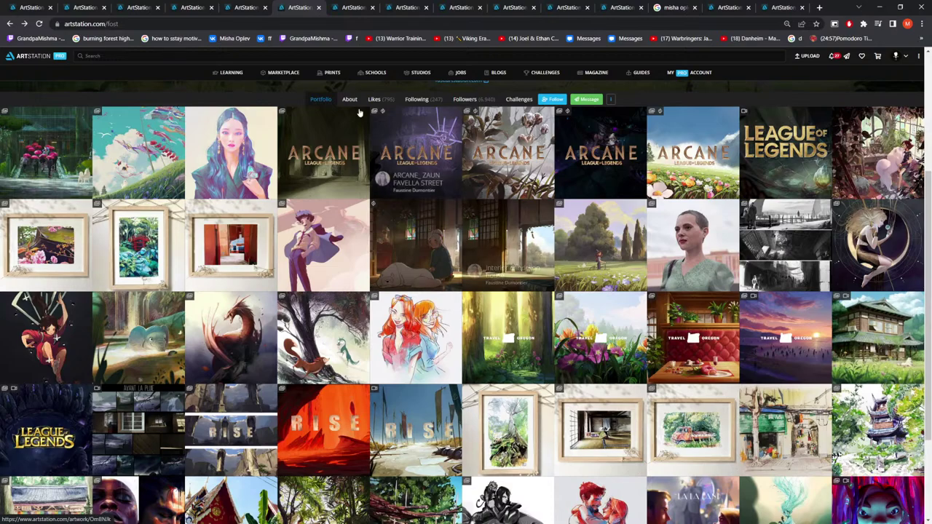
{"action": "mouse_move", "coordinate": [342, 12]}
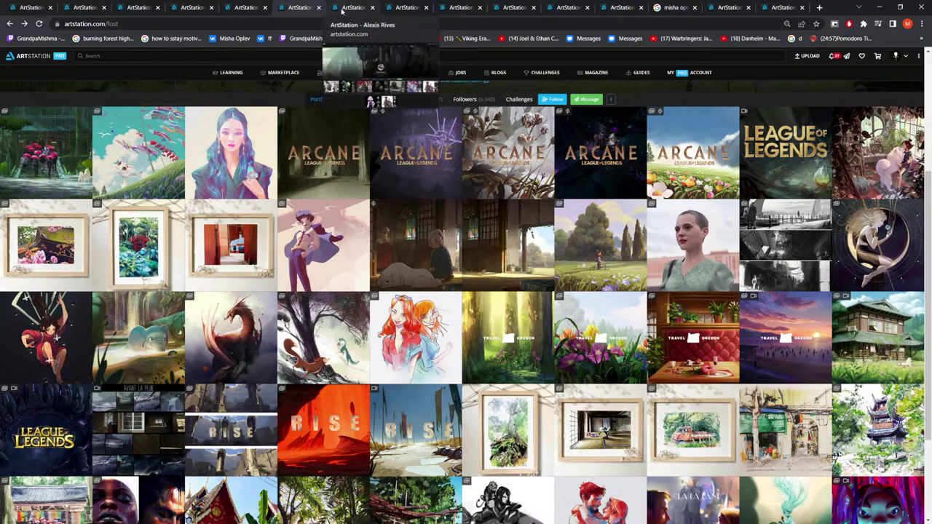
{"action": "left_click", "coordinate": [341, 9]}
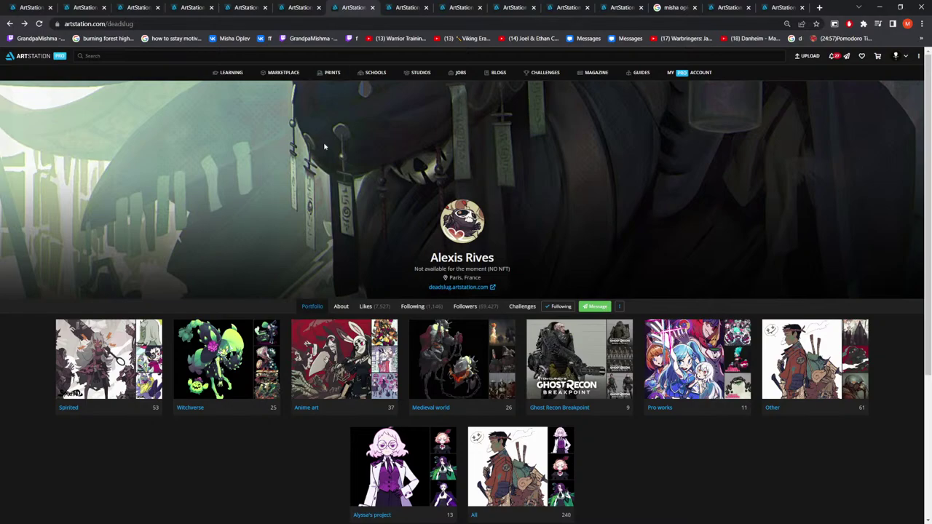
{"action": "scroll", "coordinate": [325, 146], "scroll_direction": "down", "scroll_amount": 1}
{"action": "scroll", "coordinate": [324, 147], "scroll_direction": "up", "scroll_amount": 1}
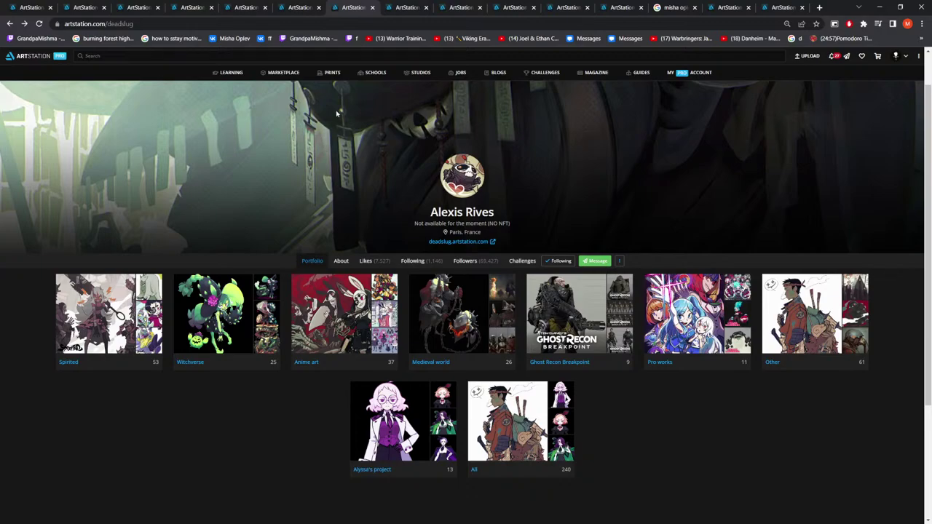
Switch to the San Jose freelance concept artist's portfolio, search ArtStation for "character design" and browse the resulting artworks
{"action": "left_click", "coordinate": [411, 11]}
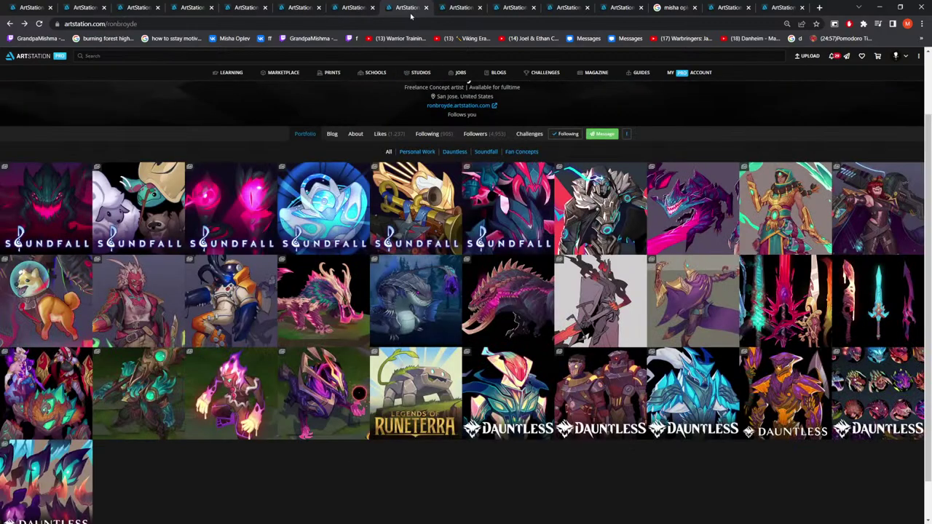
{"action": "scroll", "coordinate": [473, 97], "scroll_direction": "up", "scroll_amount": 1}
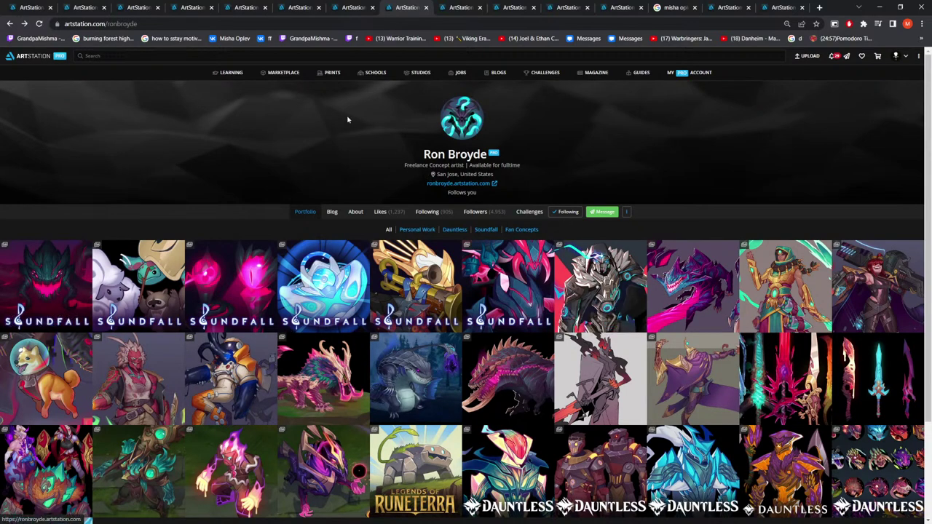
{"action": "left_click", "coordinate": [274, 57]}
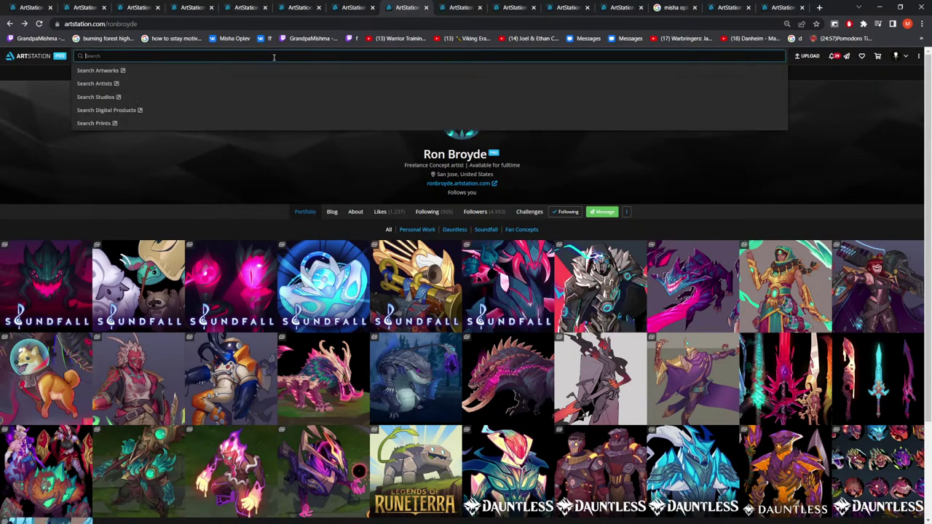
{"action": "type", "text": "chara"}
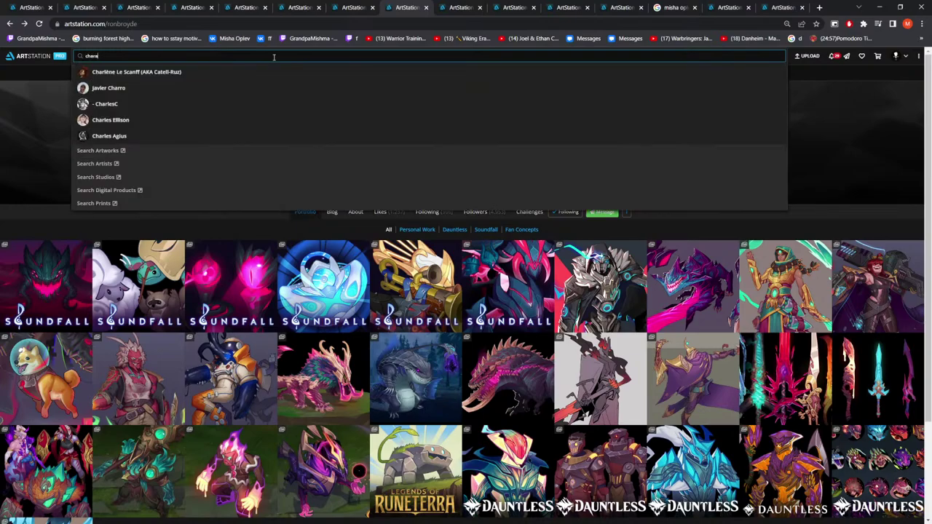
{"action": "key", "text": "BackSpace"}
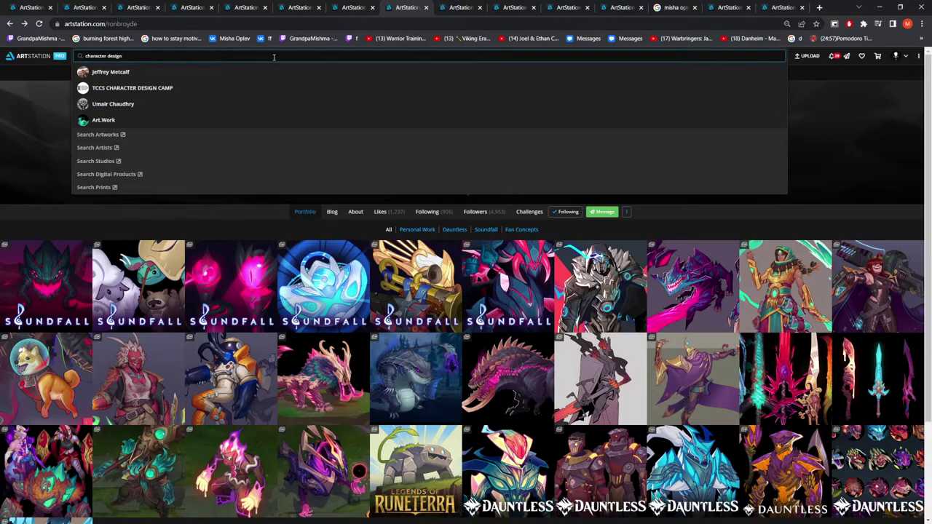
{"action": "key", "text": "Return"}
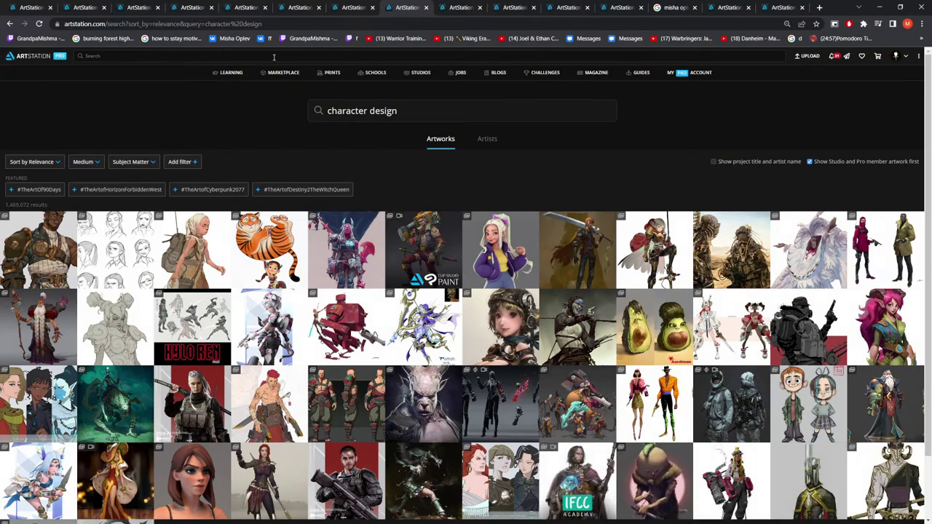
{"action": "scroll", "coordinate": [339, 191], "scroll_direction": "down", "scroll_amount": 1}
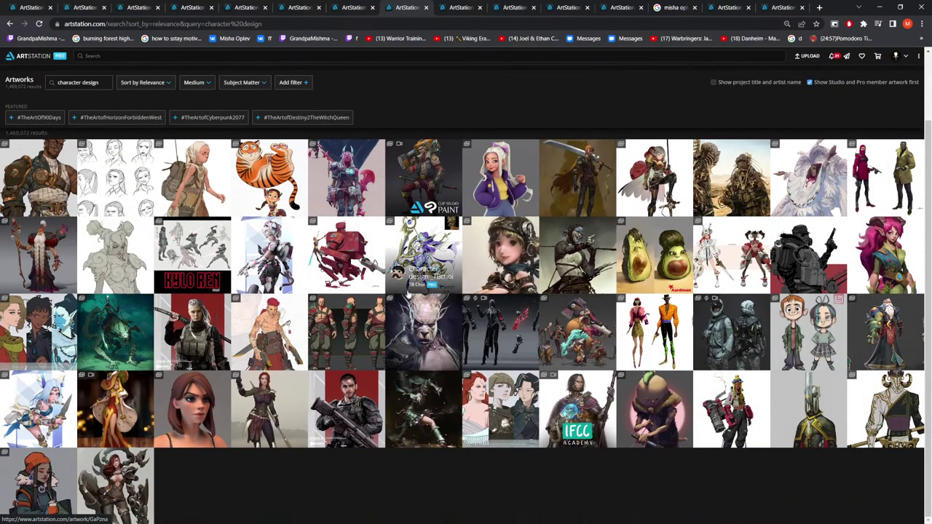
{"action": "scroll", "coordinate": [676, 362], "scroll_direction": "down", "scroll_amount": 4}
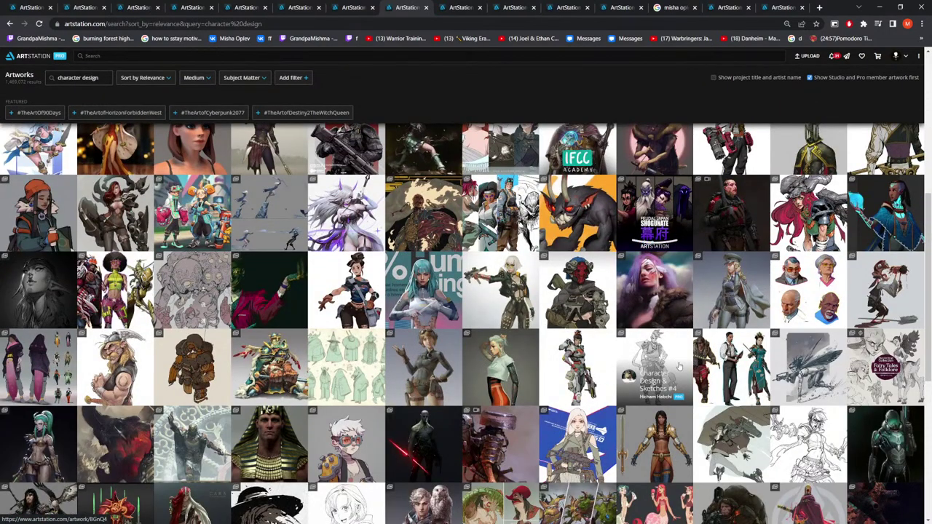
{"action": "scroll", "coordinate": [678, 366], "scroll_direction": "up", "scroll_amount": 5}
Search the artworks for "character design dauntless" and for "dauntless" alone
{"action": "left_click", "coordinate": [427, 109]}
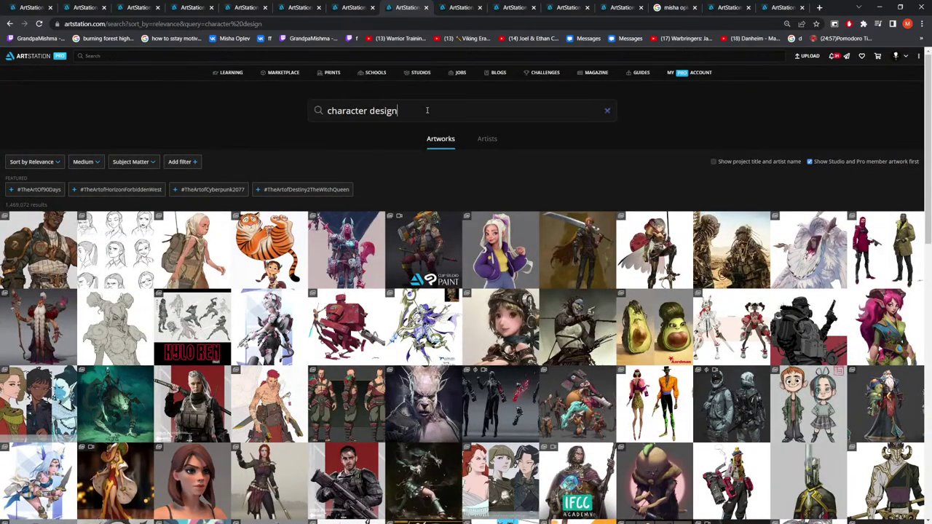
{"action": "type", "text": "dauntless"}
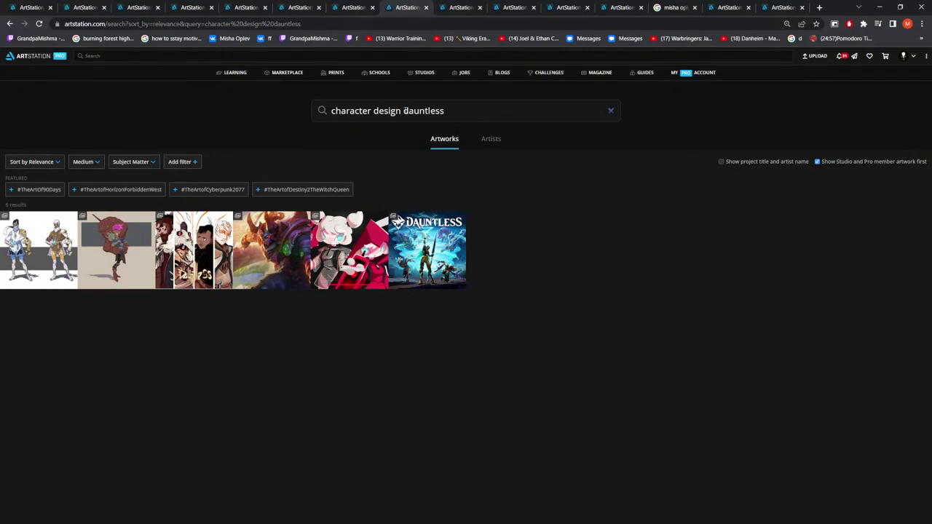
{"action": "left_click_drag", "start_coordinate": [404, 111], "coordinate": [312, 110]}
{"action": "key", "text": "BackSpace"}
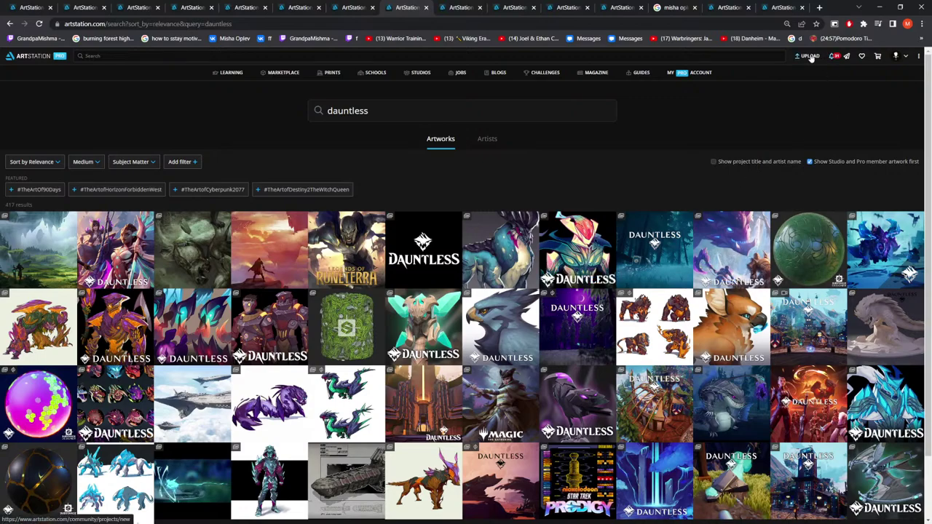
View the Riot Games principal illustrator's and the Firenze visual artist's portfolios, and open the account's own ArtStation profile
{"action": "left_click", "coordinate": [776, 10]}
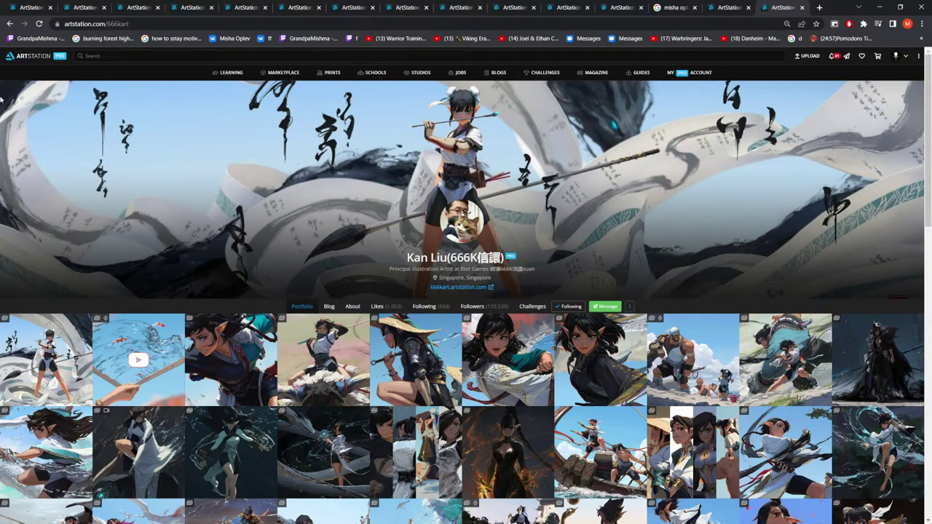
{"action": "left_click", "coordinate": [22, 11]}
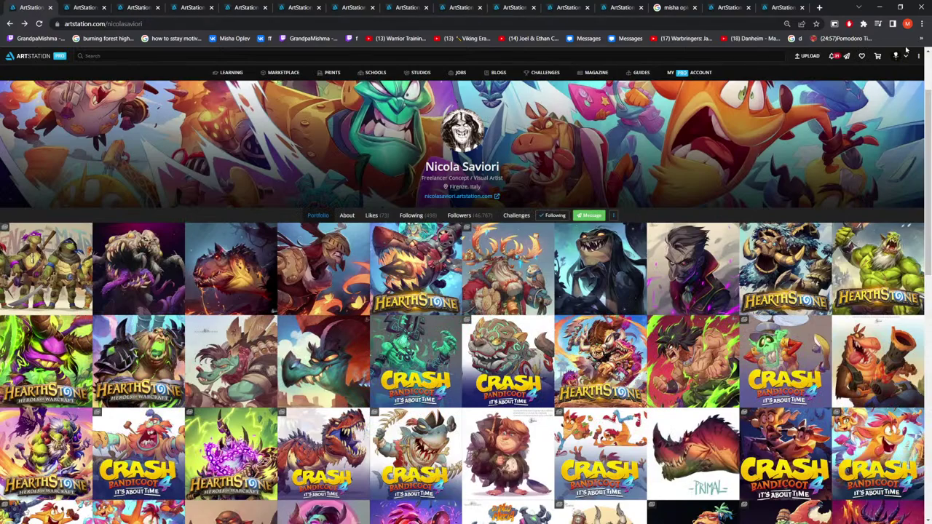
{"action": "mouse_move", "coordinate": [903, 56]}
{"action": "left_click", "coordinate": [846, 76]}
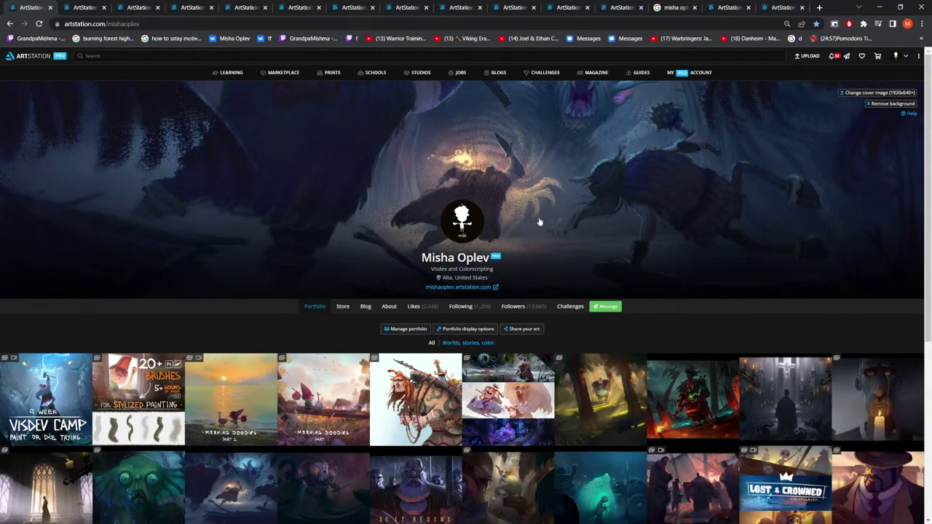
Switch to PaintTool SAI, lasso the cliff sketch on Layer5, scale it down to about half and move it to the canvas's lower-left corner
{"action": "left_click", "coordinate": [878, 7]}
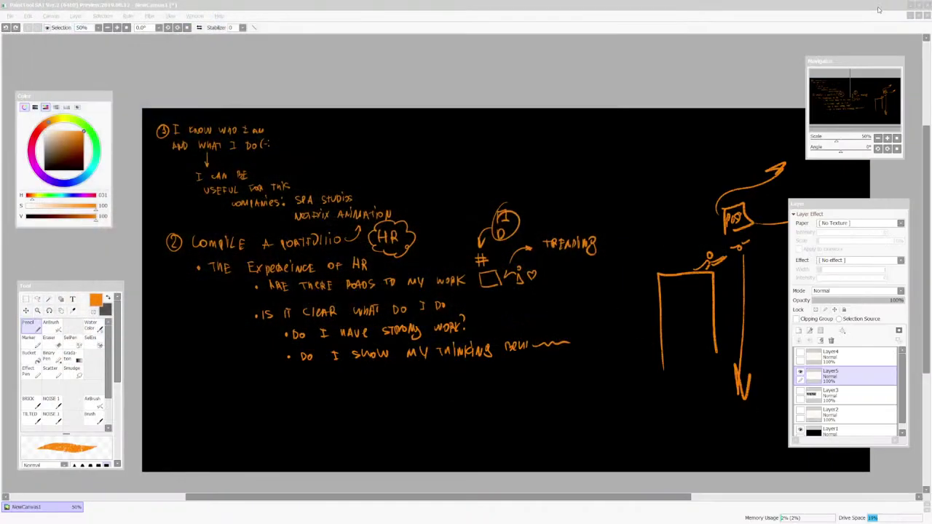
{"action": "key", "text": "ctrl+z"}
{"action": "key", "text": "Page_Down"}
{"action": "key", "text": "Page_Down"}
{"action": "key", "text": "Page_Up"}
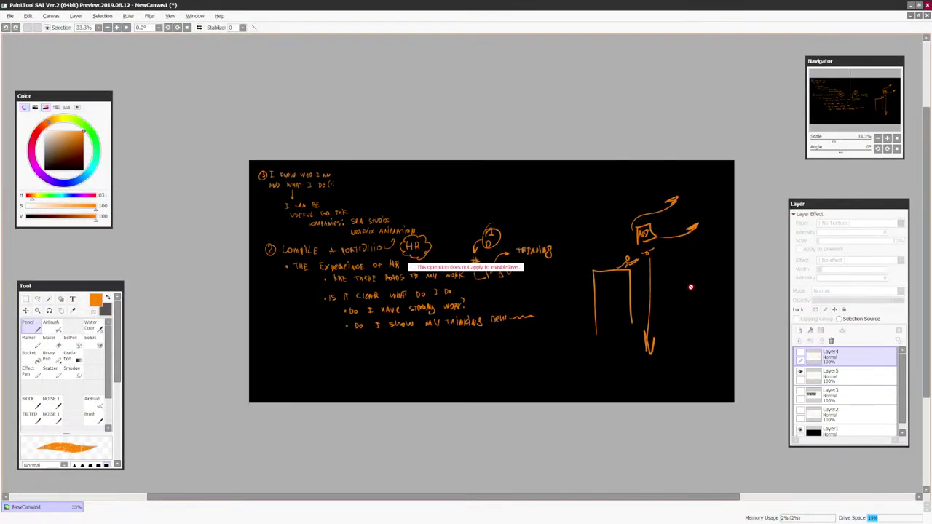
{"action": "key", "text": "l"}
{"action": "key", "text": "ctrl+y"}
{"action": "mouse_move", "coordinate": [677, 394]}
{"action": "left_mouse_down"}
{"action": "mouse_move", "coordinate": [717, 340]}
{"action": "mouse_move", "coordinate": [590, 240]}
{"action": "mouse_move", "coordinate": [633, 400]}
{"action": "left_mouse_up"}
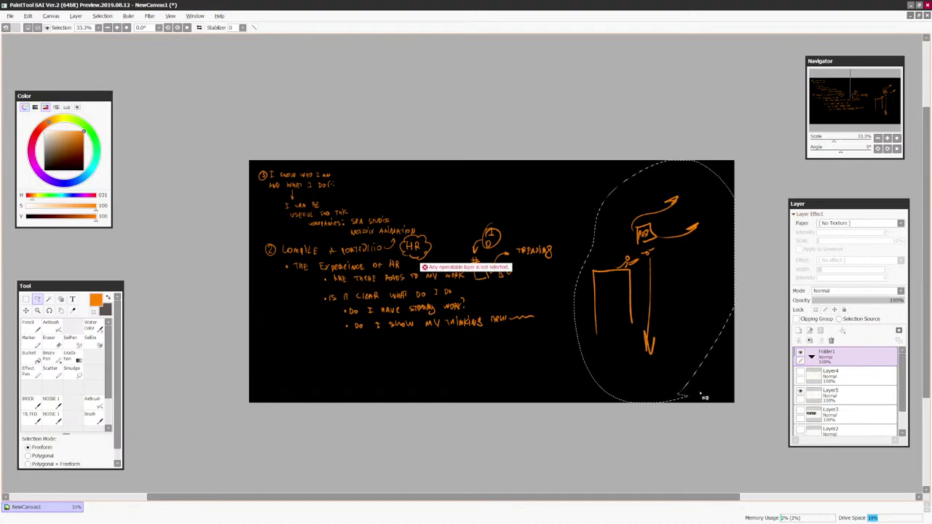
{"action": "left_click", "coordinate": [826, 395]}
{"action": "key", "text": "ctrl+t"}
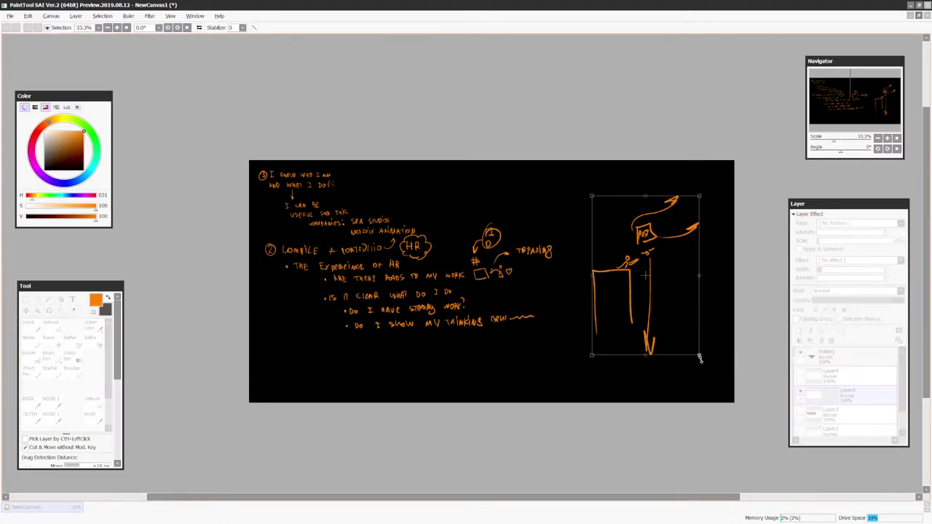
{"action": "left_click_drag", "start_coordinate": [700, 356], "coordinate": [648, 279]}
{"action": "left_click_drag", "start_coordinate": [621, 237], "coordinate": [289, 346]}
{"action": "key", "text": "Return"}
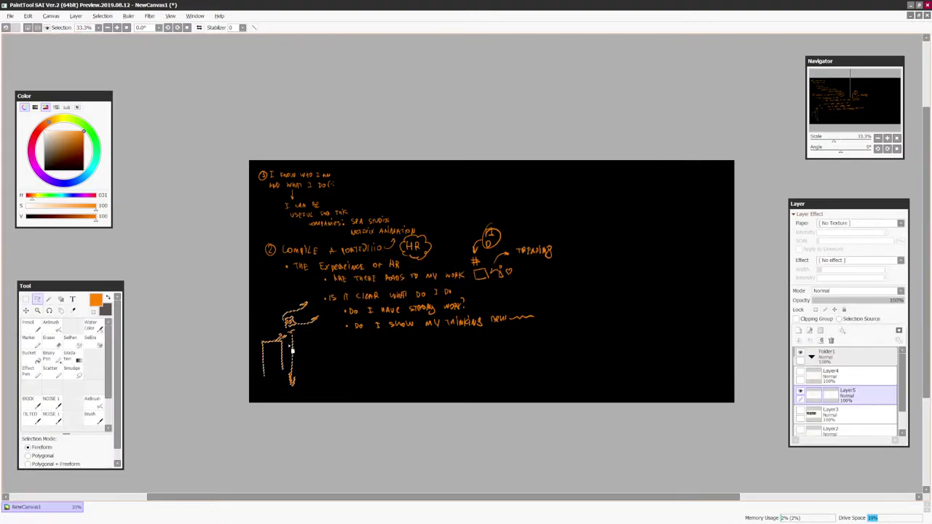
{"action": "key", "text": "ctrl+d"}
Draw a wide rectangular frame with a tiny figure on a ground line in the canvas's empty upper-right area with the Pencil
{"action": "left_click", "coordinate": [33, 326]}
{"action": "key", "text": "Page_Down"}
{"action": "scroll", "coordinate": [664, 328], "scroll_direction": "up", "scroll_amount": 3}
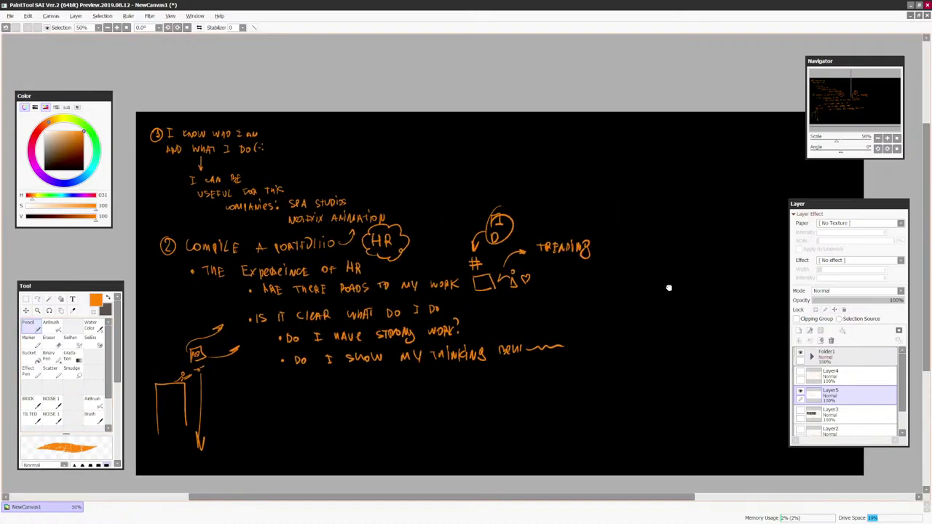
{"action": "left_click_drag", "start_coordinate": [572, 301], "coordinate": [682, 362]}
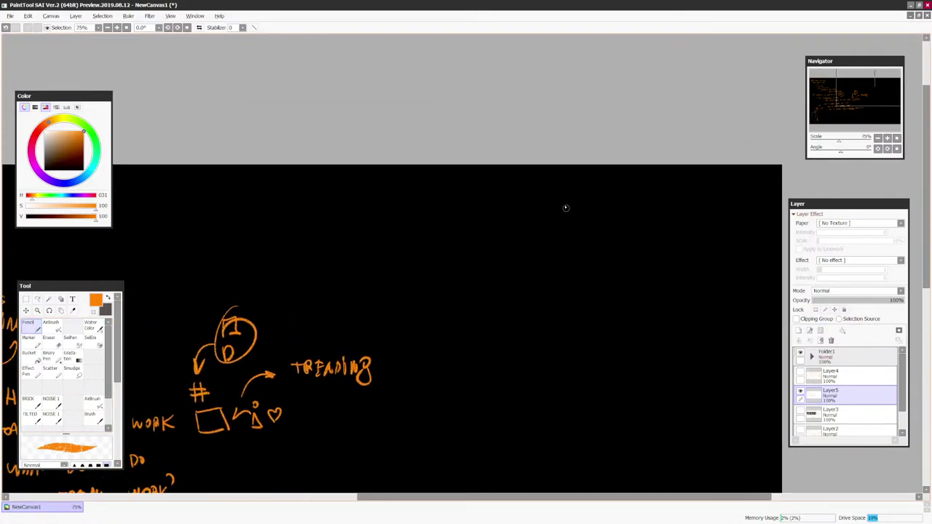
{"action": "key", "text": "["}
{"action": "left_click_drag", "start_coordinate": [521, 216], "coordinate": [521, 230]}
{"action": "left_click_drag", "start_coordinate": [665, 217], "coordinate": [667, 288]}
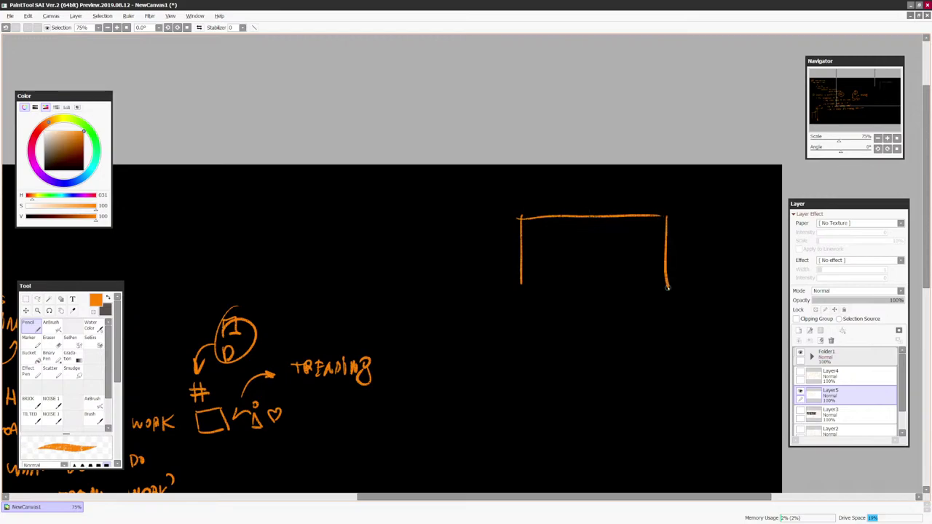
{"action": "left_click_drag", "start_coordinate": [505, 286], "coordinate": [666, 286]}
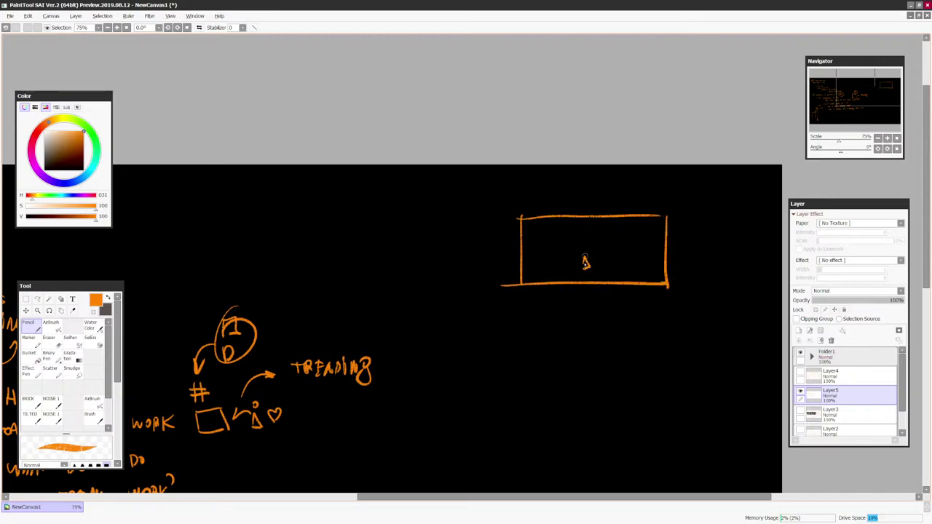
{"action": "left_click_drag", "start_coordinate": [593, 247], "coordinate": [592, 266]}
{"action": "left_click_drag", "start_coordinate": [524, 270], "coordinate": [683, 268]}
Handwrite the label "STAGING" beside the frame and underline it
{"action": "mouse_move", "coordinate": [699, 224]}
{"action": "left_mouse_down"}
{"action": "mouse_move", "coordinate": [694, 234]}
{"action": "mouse_move", "coordinate": [710, 224]}
{"action": "left_mouse_up"}
{"action": "left_click_drag", "start_coordinate": [705, 225], "coordinate": [706, 236]}
{"action": "left_click_drag", "start_coordinate": [710, 234], "coordinate": [757, 222]}
{"action": "left_click_drag", "start_coordinate": [761, 226], "coordinate": [754, 252]}
{"action": "left_click_drag", "start_coordinate": [693, 244], "coordinate": [768, 237]}
Draw three small standing figures in a row beneath the staging frame and shift them to the left
{"action": "key", "text": "Page_Down"}
{"action": "key", "text": "Page_Down"}
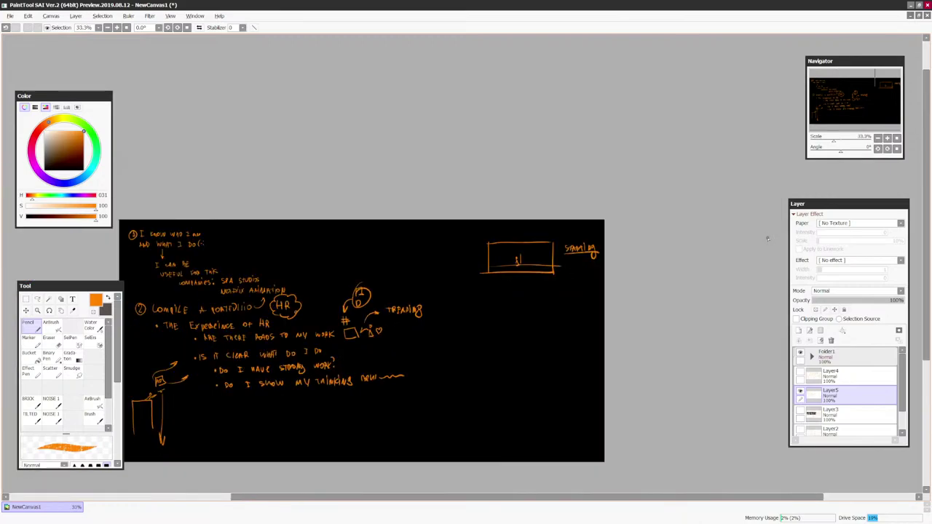
{"action": "left_click_drag", "start_coordinate": [703, 268], "coordinate": [688, 242]}
{"action": "scroll", "coordinate": [688, 243], "scroll_direction": "up", "scroll_amount": 3}
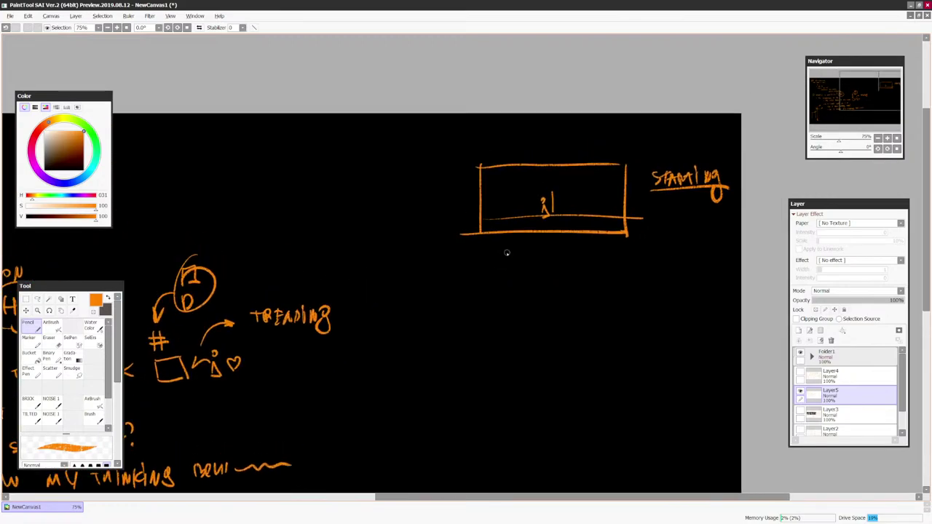
{"action": "left_click_drag", "start_coordinate": [538, 275], "coordinate": [546, 301]}
{"action": "mouse_move", "coordinate": [538, 301]}
{"action": "left_mouse_down"}
{"action": "mouse_move", "coordinate": [551, 288]}
{"action": "mouse_move", "coordinate": [582, 293]}
{"action": "mouse_move", "coordinate": [583, 310]}
{"action": "left_mouse_up"}
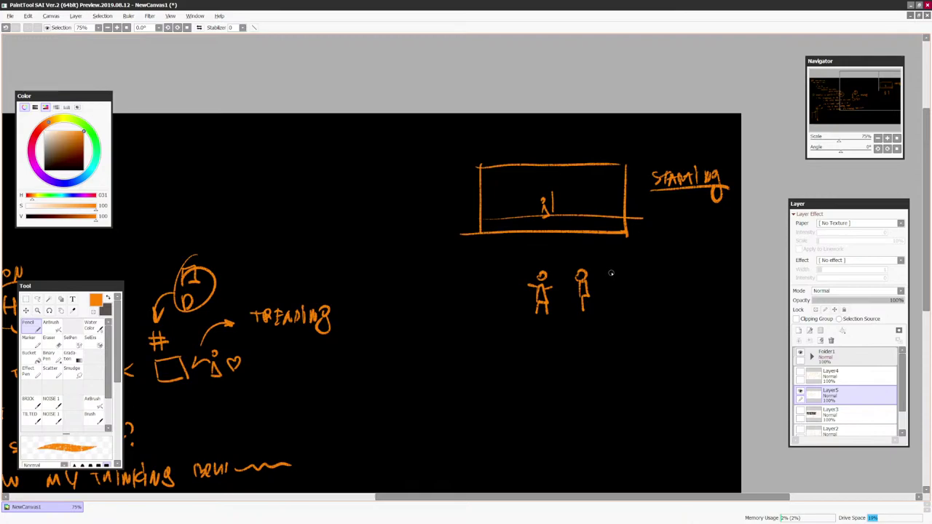
{"action": "left_click_drag", "start_coordinate": [611, 281], "coordinate": [614, 296]}
{"action": "key", "text": "m"}
{"action": "left_click_drag", "start_coordinate": [504, 264], "coordinate": [691, 345]}
{"action": "key", "text": "ctrl+d"}
Draw two callout boxes linked to the third figure and enclose the whole row in a rectangular frame using a thinner Pencil
{"action": "left_click", "coordinate": [31, 326]}
{"action": "key", "text": "bracketleft"}
{"action": "key", "text": "bracketleft"}
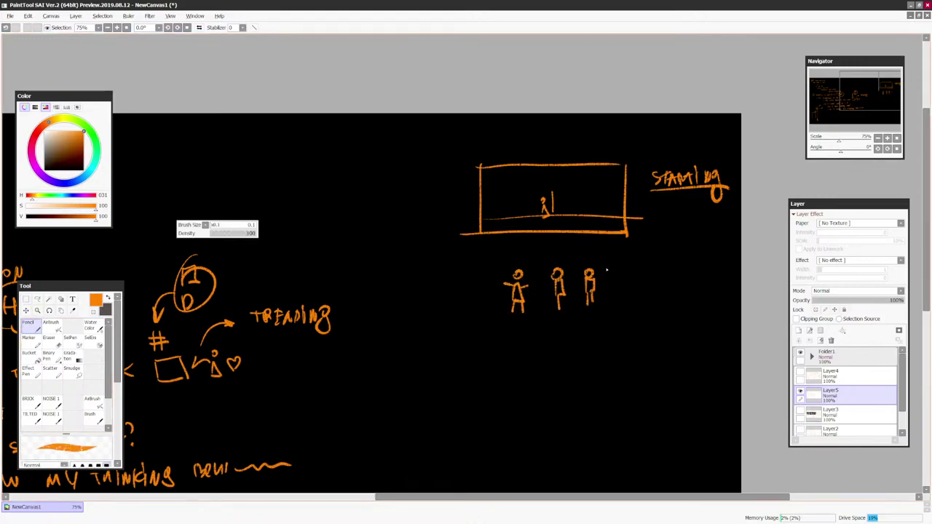
{"action": "mouse_move", "coordinate": [596, 272]}
{"action": "left_mouse_down"}
{"action": "mouse_move", "coordinate": [612, 262]}
{"action": "mouse_move", "coordinate": [621, 271]}
{"action": "left_mouse_up"}
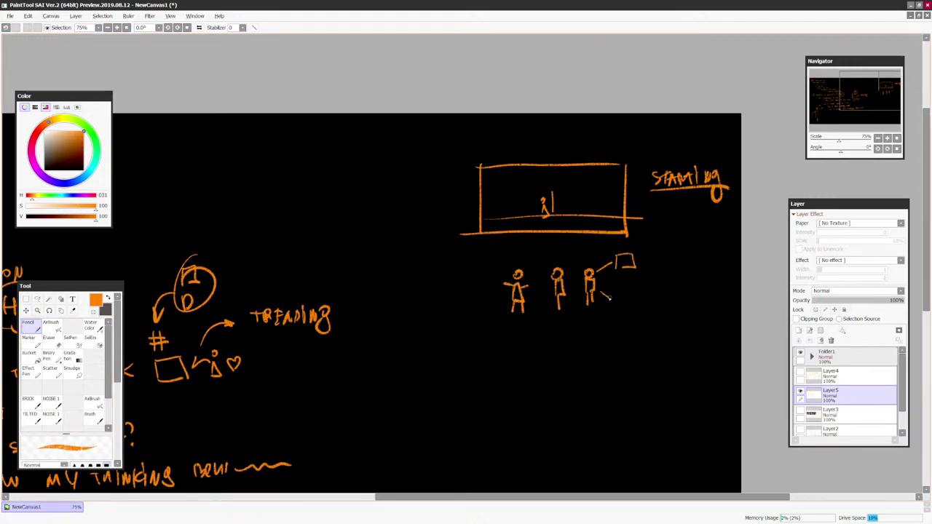
{"action": "mouse_move", "coordinate": [481, 317]}
{"action": "left_mouse_down"}
{"action": "mouse_move", "coordinate": [480, 277]}
{"action": "mouse_move", "coordinate": [648, 249]}
{"action": "mouse_move", "coordinate": [645, 317]}
{"action": "mouse_move", "coordinate": [532, 325]}
{"action": "mouse_move", "coordinate": [633, 322]}
{"action": "left_mouse_up"}
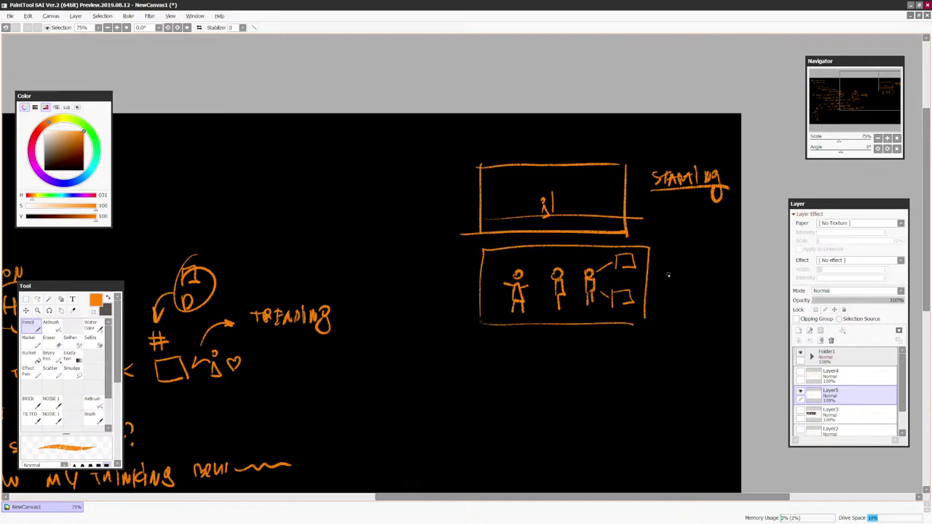
Handwrite the label "CHARACTER" beside the framed row of figures
{"action": "left_click_drag", "start_coordinate": [663, 273], "coordinate": [668, 280]}
{"action": "left_click_drag", "start_coordinate": [674, 281], "coordinate": [703, 274]}
{"action": "mouse_move", "coordinate": [709, 266]}
{"action": "left_mouse_down"}
{"action": "mouse_move", "coordinate": [706, 275]}
{"action": "mouse_move", "coordinate": [731, 269]}
{"action": "left_mouse_up"}
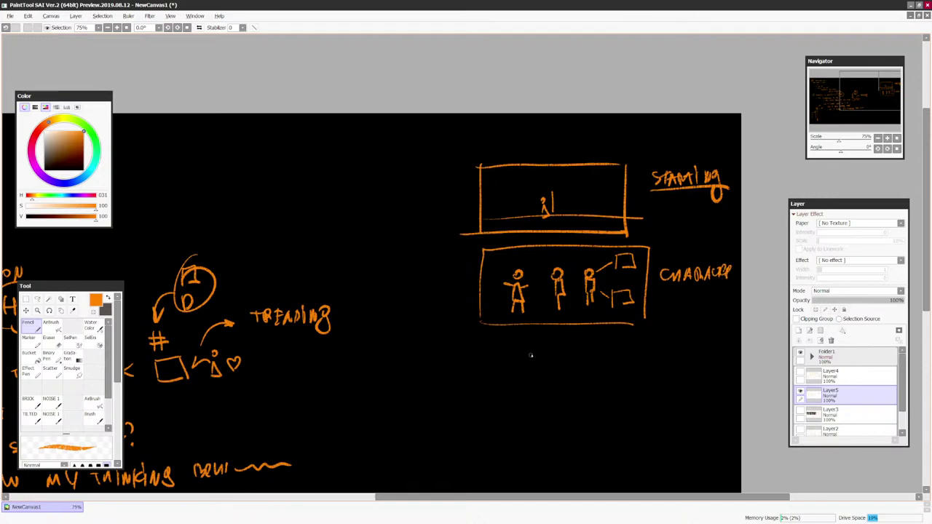
Draw a third frame beneath the character row containing a smiling face, a larger frowning face and two small posed figures
{"action": "mouse_move", "coordinate": [478, 337]}
{"action": "left_mouse_down"}
{"action": "mouse_move", "coordinate": [477, 392]}
{"action": "mouse_move", "coordinate": [625, 337]}
{"action": "mouse_move", "coordinate": [626, 391]}
{"action": "left_mouse_up"}
{"action": "left_click_drag", "start_coordinate": [482, 393], "coordinate": [607, 393]}
{"action": "mouse_move", "coordinate": [551, 361]}
{"action": "left_mouse_down"}
{"action": "mouse_move", "coordinate": [567, 366]}
{"action": "mouse_move", "coordinate": [555, 361]}
{"action": "mouse_move", "coordinate": [587, 353]}
{"action": "left_mouse_up"}
{"action": "left_click", "coordinate": [589, 364]}
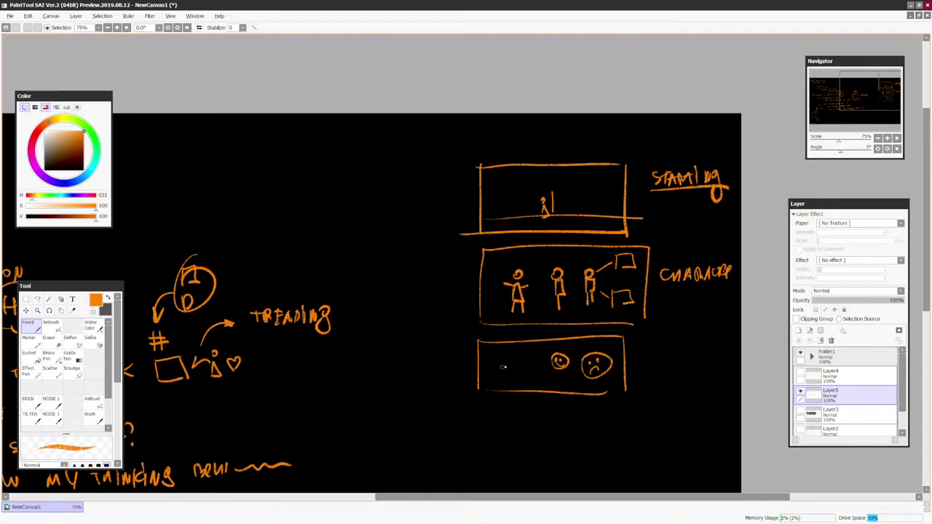
{"action": "left_click_drag", "start_coordinate": [490, 364], "coordinate": [520, 354]}
{"action": "key", "text": "ctrl+z"}
{"action": "key", "text": "ctrl+z"}
Draw an empty fourth rectangular frame beneath the frame with the faces
{"action": "scroll", "coordinate": [525, 373], "scroll_direction": "down", "scroll_amount": 2}
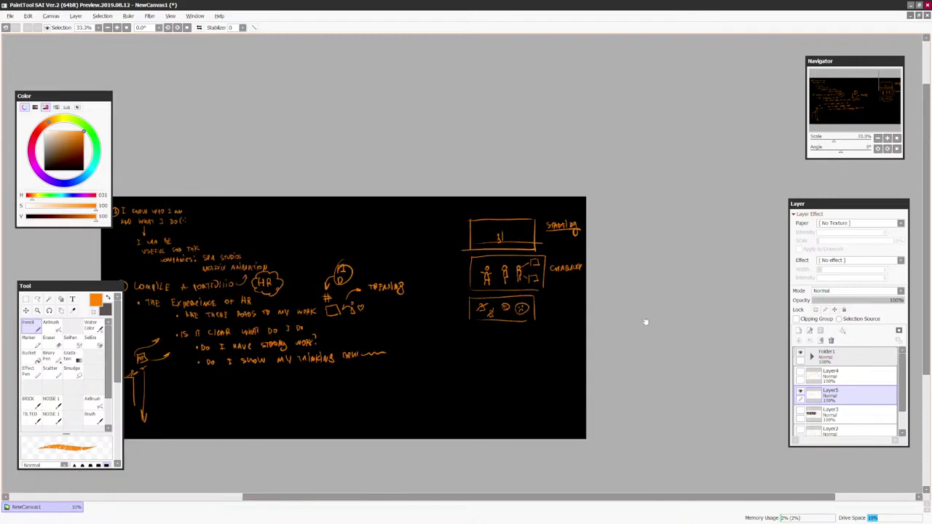
{"action": "scroll", "coordinate": [532, 275], "scroll_direction": "up", "scroll_amount": 2}
{"action": "left_click_drag", "start_coordinate": [440, 356], "coordinate": [440, 409]}
{"action": "mouse_move", "coordinate": [440, 351]}
{"action": "left_mouse_down"}
{"action": "mouse_move", "coordinate": [603, 348]}
{"action": "mouse_move", "coordinate": [603, 411]}
{"action": "left_mouse_up"}
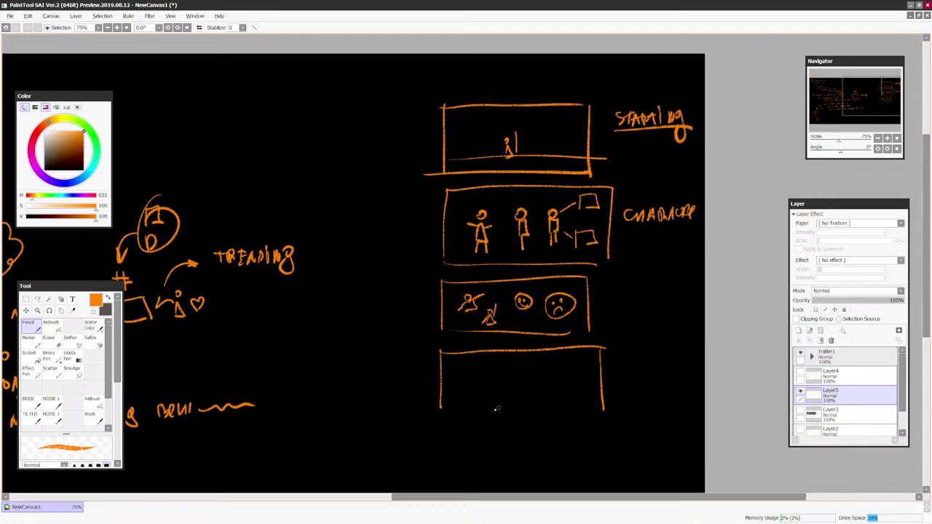
{"action": "left_click_drag", "start_coordinate": [441, 407], "coordinate": [579, 414]}
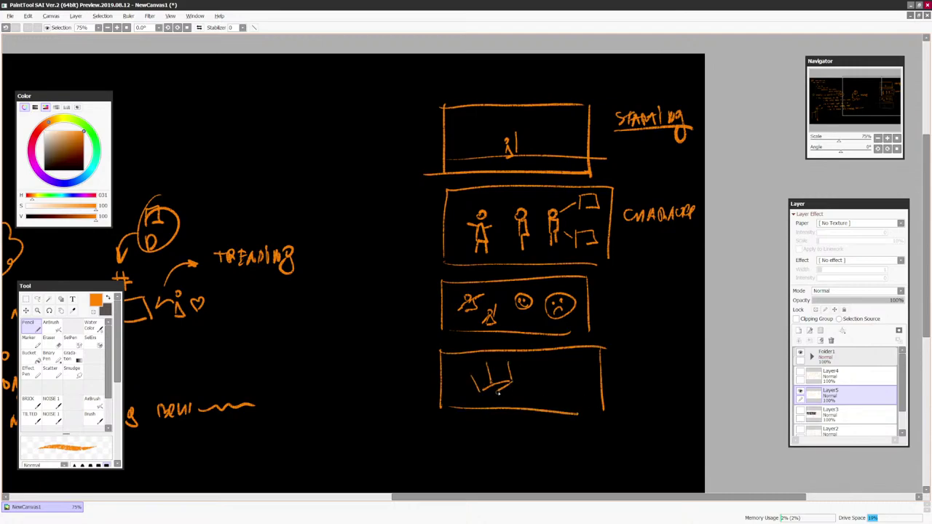
Sketch a small room box inside the fourth frame and undo the house outline drawn beside it
{"action": "mouse_move", "coordinate": [473, 374]}
{"action": "left_mouse_down"}
{"action": "mouse_move", "coordinate": [506, 365]}
{"action": "mouse_move", "coordinate": [573, 373]}
{"action": "left_mouse_up"}
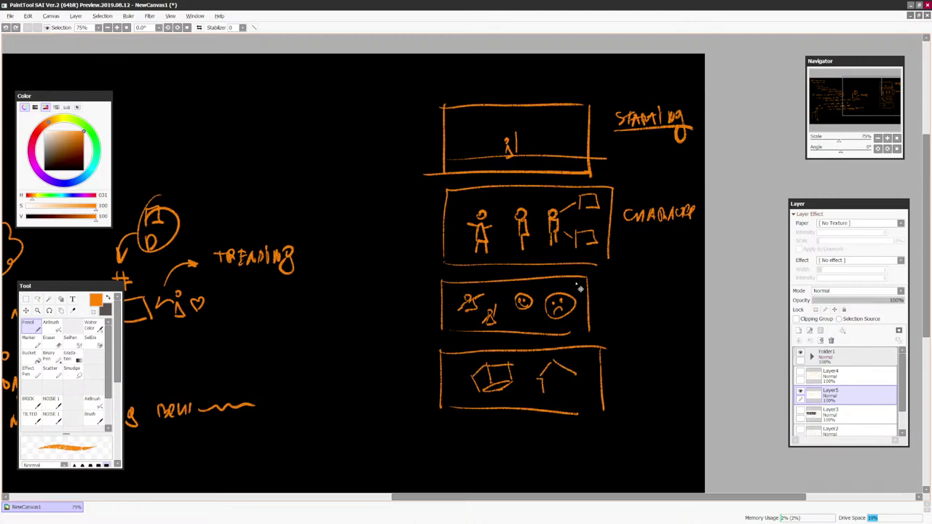
{"action": "key", "text": "ctrl+z"}
{"action": "key", "text": "ctrl+z"}
{"action": "key", "text": "ctrl+z"}
Select the small room sketch, enlarge it and move it to the middle of the fourth frame
{"action": "left_click", "coordinate": [38, 300]}
{"action": "mouse_move", "coordinate": [516, 398]}
{"action": "left_mouse_down"}
{"action": "mouse_move", "coordinate": [521, 367]}
{"action": "mouse_move", "coordinate": [492, 408]}
{"action": "mouse_move", "coordinate": [513, 401]}
{"action": "left_mouse_up"}
{"action": "key", "text": "ctrl+t"}
{"action": "mouse_move", "coordinate": [542, 351]}
{"action": "left_mouse_down"}
{"action": "mouse_move", "coordinate": [546, 360]}
{"action": "mouse_move", "coordinate": [555, 344]}
{"action": "left_mouse_up"}
{"action": "mouse_move", "coordinate": [516, 367]}
{"action": "left_mouse_down"}
{"action": "mouse_move", "coordinate": [524, 375]}
{"action": "mouse_move", "coordinate": [513, 360]}
{"action": "left_mouse_up"}
{"action": "key", "text": "Return"}
Add a small arrow pointing at the room sketch and handwrite the label "INTERIOR" beside its frame
{"action": "left_click_drag", "start_coordinate": [513, 360], "coordinate": [562, 375]}
{"action": "left_click_drag", "start_coordinate": [568, 369], "coordinate": [571, 375]}
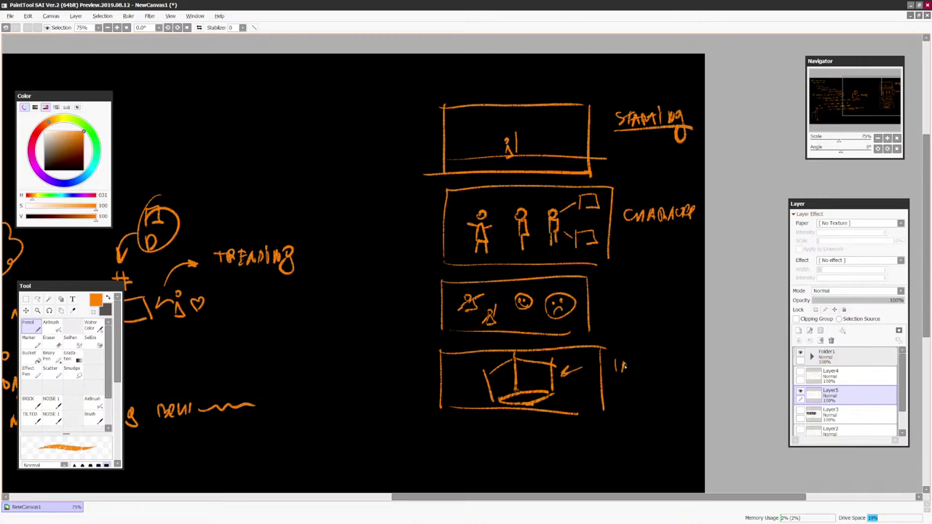
{"action": "left_click_drag", "start_coordinate": [639, 361], "coordinate": [641, 373]}
{"action": "left_click_drag", "start_coordinate": [639, 367], "coordinate": [654, 373]}
{"action": "mouse_move", "coordinate": [658, 360]}
{"action": "left_mouse_down"}
{"action": "mouse_move", "coordinate": [658, 370]}
{"action": "mouse_move", "coordinate": [665, 360]}
{"action": "left_mouse_up"}
{"action": "left_click_drag", "start_coordinate": [673, 357], "coordinate": [677, 369]}
Draw a fifth frame with a small house on ground lines inside and handwrite the label "EXTERIOR" beside it
{"action": "key", "text": "ctrl+minus"}
{"action": "left_click_drag", "start_coordinate": [587, 366], "coordinate": [598, 330]}
{"action": "left_click_drag", "start_coordinate": [457, 345], "coordinate": [459, 383]}
{"action": "mouse_move", "coordinate": [455, 345]}
{"action": "left_mouse_down"}
{"action": "mouse_move", "coordinate": [565, 344]}
{"action": "mouse_move", "coordinate": [576, 387]}
{"action": "mouse_move", "coordinate": [457, 386]}
{"action": "left_mouse_up"}
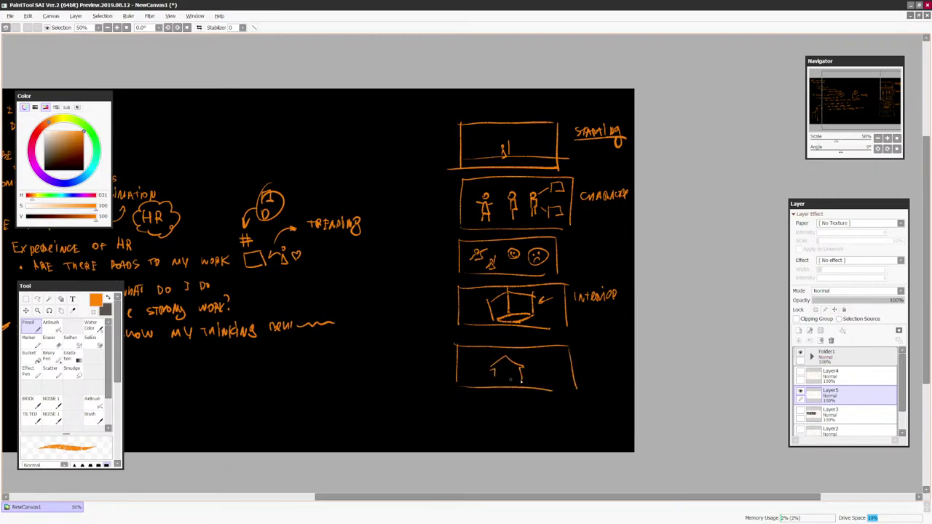
{"action": "left_click_drag", "start_coordinate": [517, 374], "coordinate": [562, 373]}
{"action": "left_click_drag", "start_coordinate": [509, 379], "coordinate": [469, 379]}
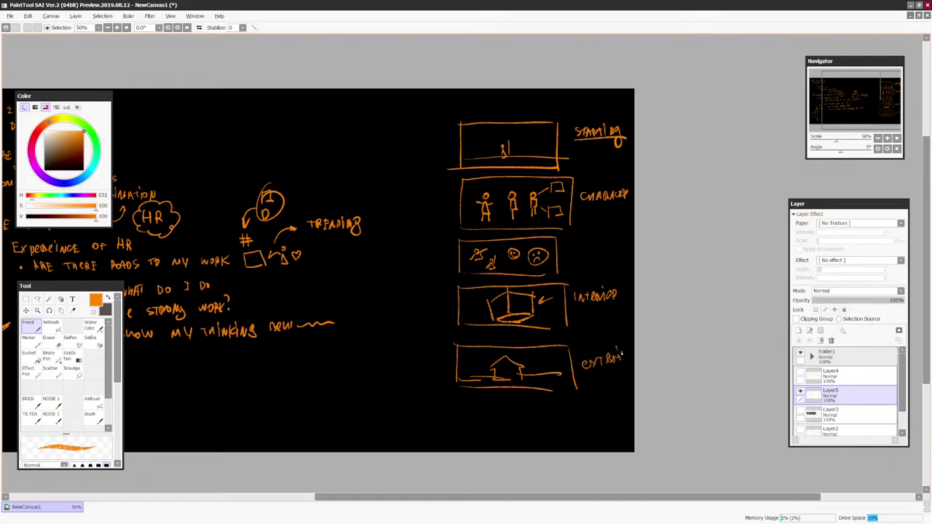
Select the whole column of frames with its labels, scale it down and shift it upward on the canvas
{"action": "key", "text": "ctrl+minus"}
{"action": "key", "text": "m"}
{"action": "left_click_drag", "start_coordinate": [446, 147], "coordinate": [578, 389]}
{"action": "key", "text": "ctrl+t"}
{"action": "left_click_drag", "start_coordinate": [574, 350], "coordinate": [548, 306]}
{"action": "left_click_drag", "start_coordinate": [522, 275], "coordinate": [510, 266]}
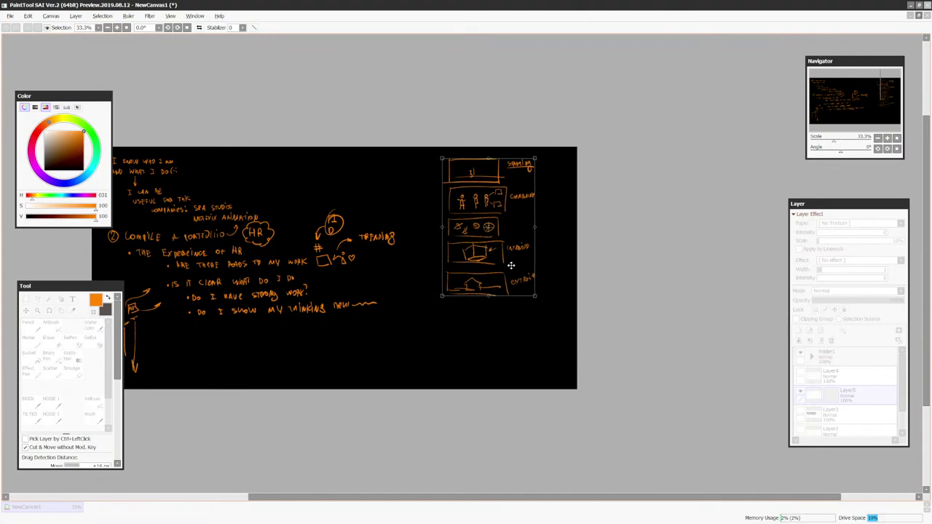
{"action": "key", "text": "Return"}
Draw a row of three small rectangular frames beneath the exterior frame with the Pencil
{"action": "key", "text": "ctrl+plus"}
{"action": "key", "text": "ctrl+plus"}
{"action": "key", "text": "n"}
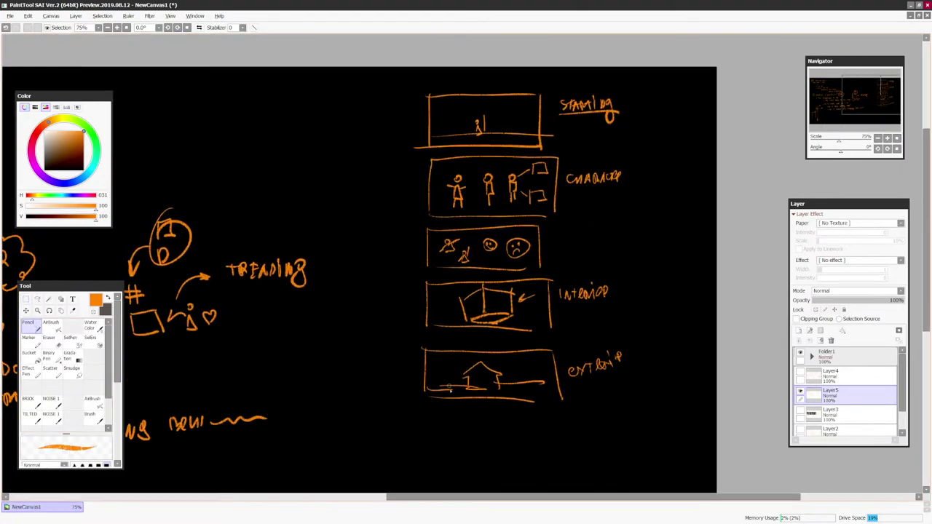
{"action": "left_click_drag", "start_coordinate": [418, 419], "coordinate": [418, 452]}
{"action": "mouse_move", "coordinate": [418, 419]}
{"action": "left_mouse_down"}
{"action": "mouse_move", "coordinate": [463, 418]}
{"action": "mouse_move", "coordinate": [478, 452]}
{"action": "left_mouse_up"}
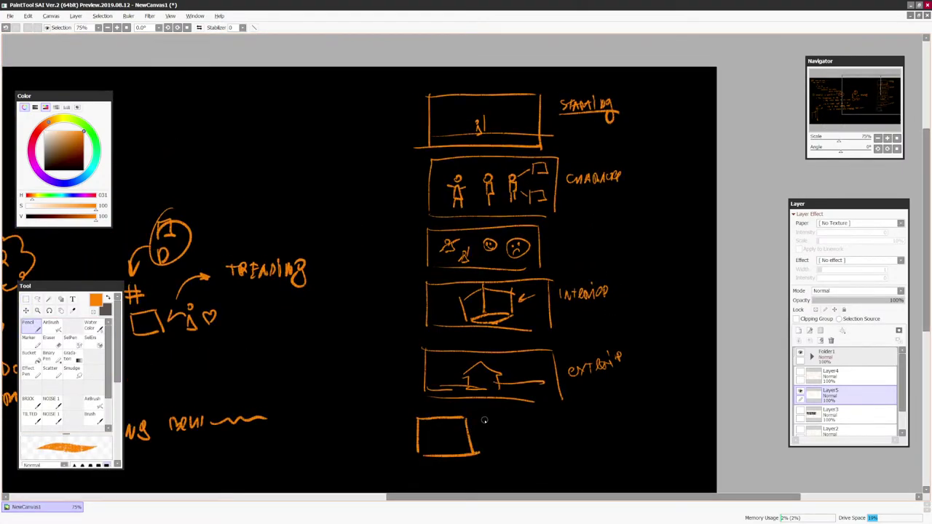
{"action": "left_click_drag", "start_coordinate": [485, 420], "coordinate": [488, 453]}
{"action": "mouse_move", "coordinate": [486, 419]}
{"action": "left_mouse_down"}
{"action": "mouse_move", "coordinate": [535, 420]}
{"action": "mouse_move", "coordinate": [543, 452]}
{"action": "left_mouse_up"}
{"action": "left_click_drag", "start_coordinate": [488, 457], "coordinate": [542, 456]}
{"action": "mouse_move", "coordinate": [558, 421]}
{"action": "left_mouse_down"}
{"action": "mouse_move", "coordinate": [561, 457]}
{"action": "mouse_move", "coordinate": [616, 450]}
{"action": "mouse_move", "coordinate": [561, 458]}
{"action": "left_mouse_up"}
Handwrite the label "KEYFRAMES" beside the row of three small frames
{"action": "left_click_drag", "start_coordinate": [631, 424], "coordinate": [631, 436]}
{"action": "mouse_move", "coordinate": [641, 423]}
{"action": "left_mouse_down"}
{"action": "mouse_move", "coordinate": [640, 434]}
{"action": "mouse_move", "coordinate": [658, 433]}
{"action": "left_mouse_up"}
{"action": "left_click_drag", "start_coordinate": [662, 421], "coordinate": [699, 402]}
{"action": "scroll", "coordinate": [669, 378], "scroll_direction": "down", "scroll_amount": 1}
{"action": "scroll", "coordinate": [485, 446], "scroll_direction": "up", "scroll_amount": 1}
{"action": "mouse_move", "coordinate": [478, 380]}
{"action": "left_mouse_down"}
{"action": "mouse_move", "coordinate": [478, 406]}
{"action": "mouse_move", "coordinate": [544, 412]}
{"action": "mouse_move", "coordinate": [503, 415]}
{"action": "left_mouse_up"}
{"action": "left_click_drag", "start_coordinate": [495, 332], "coordinate": [495, 353]}
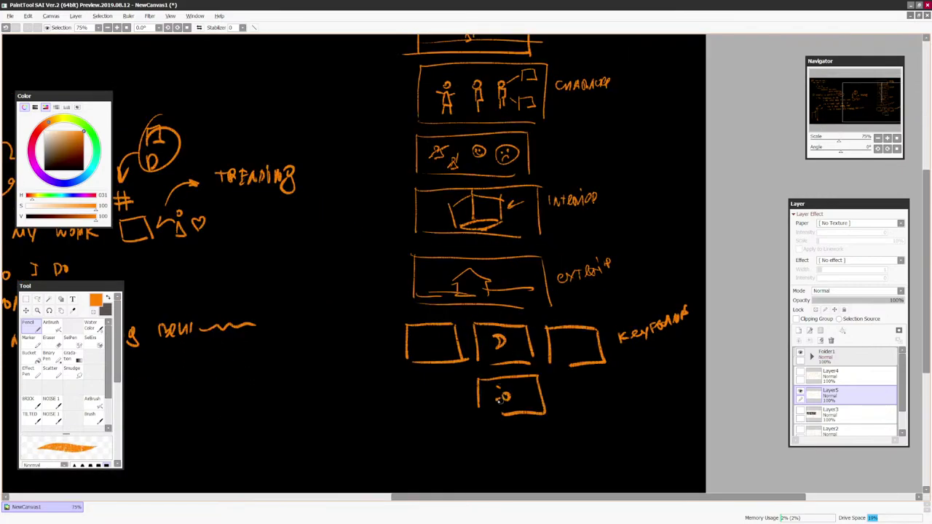
{"action": "scroll", "coordinate": [651, 337], "scroll_direction": "down", "scroll_amount": 3}
{"action": "scroll", "coordinate": [633, 358], "scroll_direction": "up", "scroll_amount": 2}
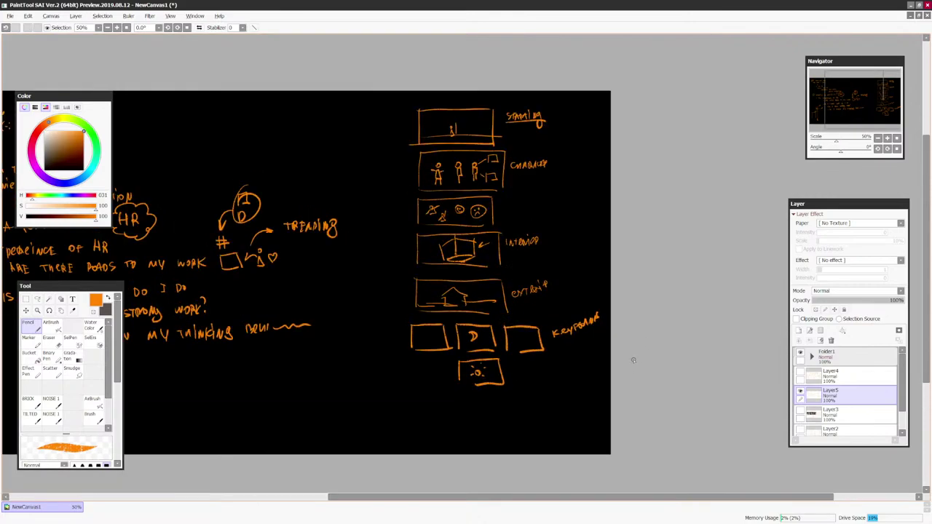
{"action": "key", "text": "ctrl+z"}
{"action": "key", "text": "ctrl+z"}
{"action": "key", "text": "ctrl+z"}
{"action": "key", "text": "ctrl+z"}
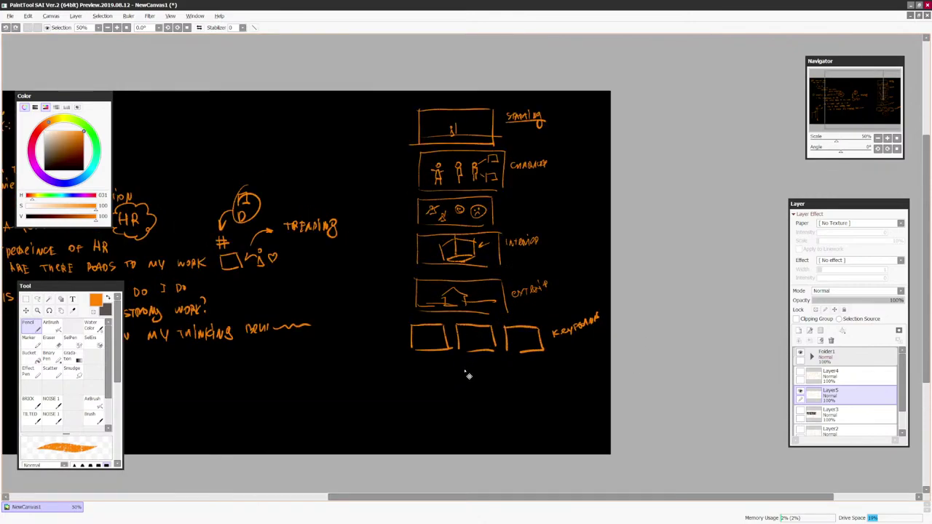
Draw two tiny rectangles side by side beneath the middle keyframe box
{"action": "left_click_drag", "start_coordinate": [460, 366], "coordinate": [461, 375]}
{"action": "left_click_drag", "start_coordinate": [460, 366], "coordinate": [482, 377]}
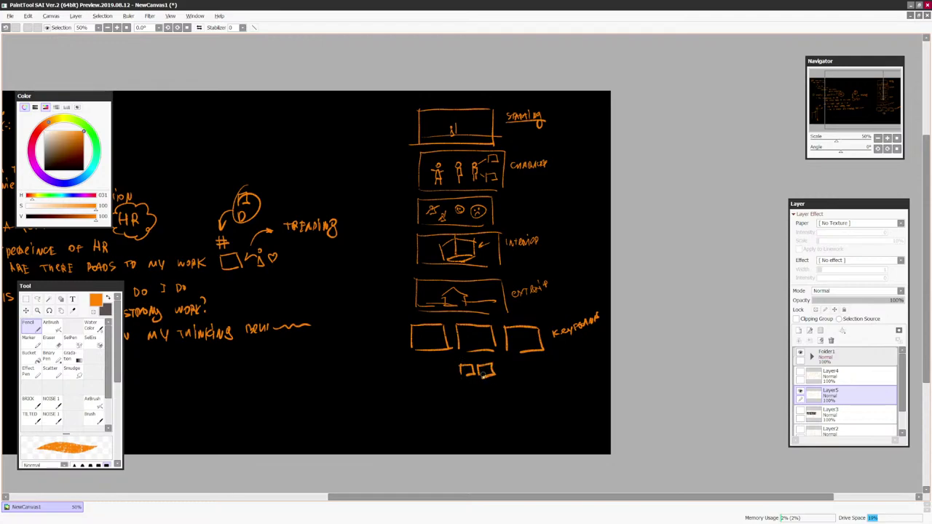
{"action": "scroll", "coordinate": [483, 375], "scroll_direction": "up", "scroll_amount": 1}
{"action": "left_click_drag", "start_coordinate": [668, 290], "coordinate": [661, 328]}
{"action": "scroll", "coordinate": [661, 353], "scroll_direction": "down", "scroll_amount": 1}
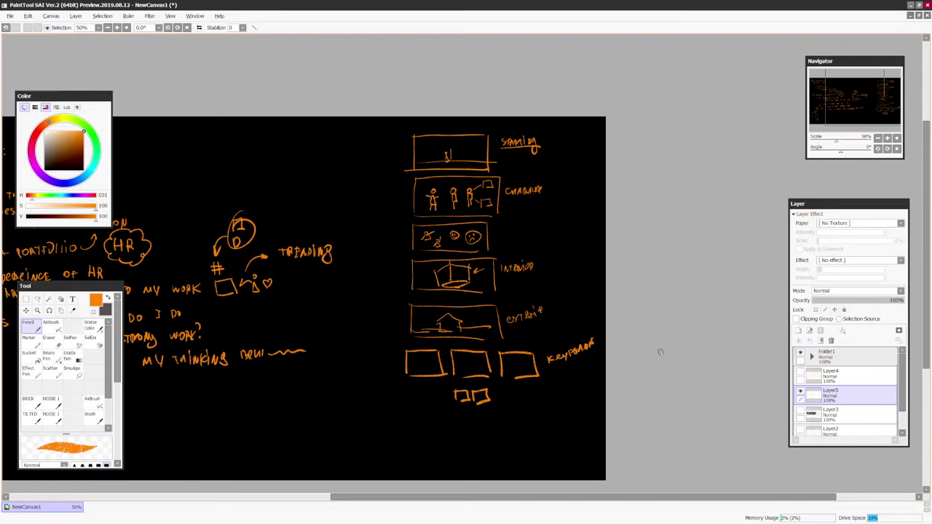
{"action": "scroll", "coordinate": [614, 286], "scroll_direction": "down", "scroll_amount": 1}
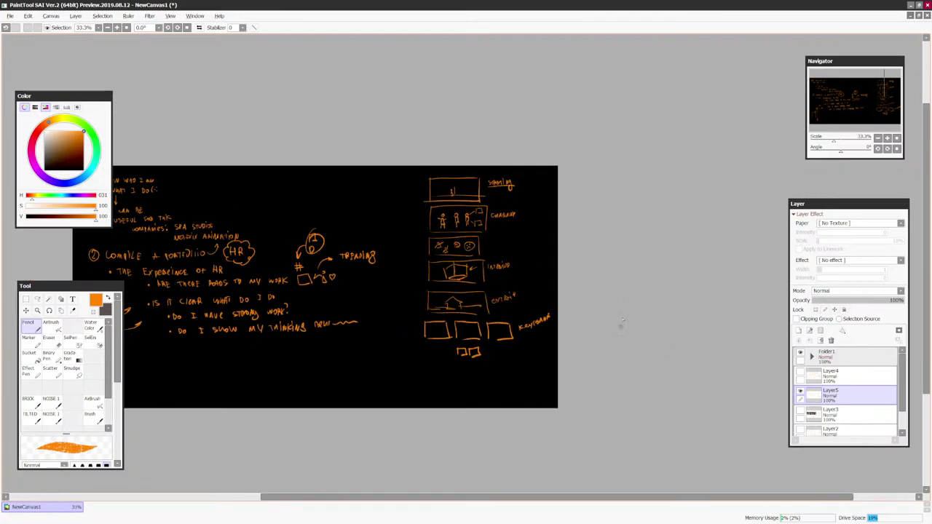
Draw three bold arrows pointing at the character label, the interior label and the third keyframe box
{"action": "scroll", "coordinate": [592, 362], "scroll_direction": "up", "scroll_amount": 3}
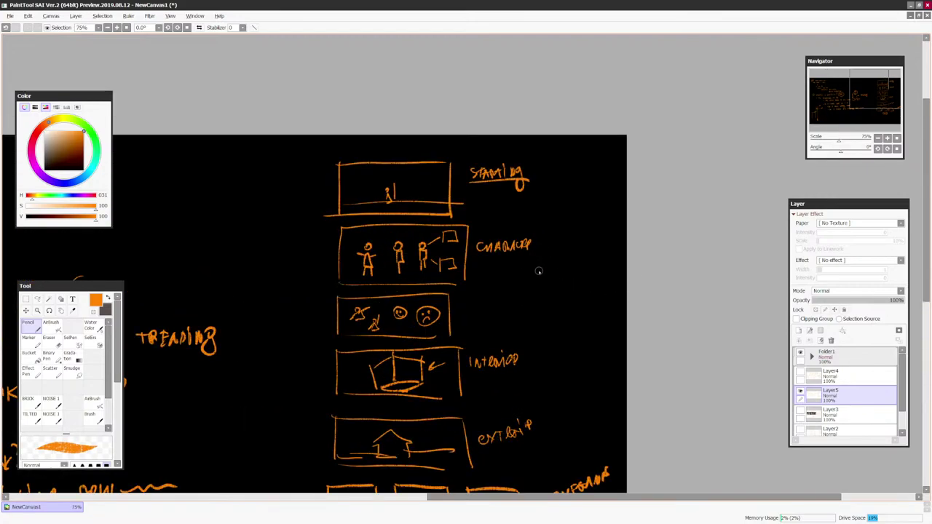
{"action": "left_click_drag", "start_coordinate": [587, 213], "coordinate": [552, 235]}
{"action": "left_click_drag", "start_coordinate": [552, 236], "coordinate": [568, 231]}
{"action": "left_click_drag", "start_coordinate": [642, 292], "coordinate": [657, 222]}
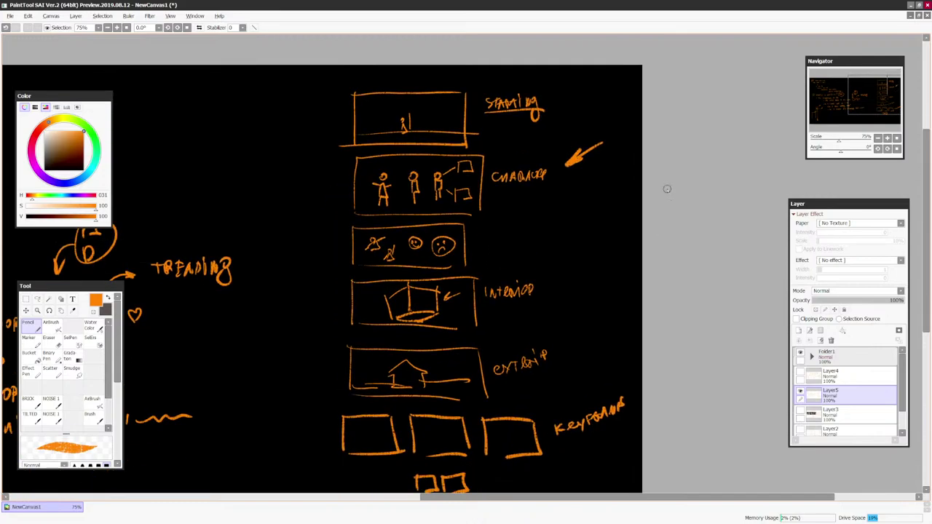
{"action": "mouse_move", "coordinate": [595, 245]}
{"action": "left_mouse_down"}
{"action": "mouse_move", "coordinate": [556, 285]}
{"action": "mouse_move", "coordinate": [579, 283]}
{"action": "left_mouse_up"}
{"action": "scroll", "coordinate": [604, 255], "scroll_direction": "down", "scroll_amount": 2}
{"action": "scroll", "coordinate": [609, 252], "scroll_direction": "up", "scroll_amount": 2}
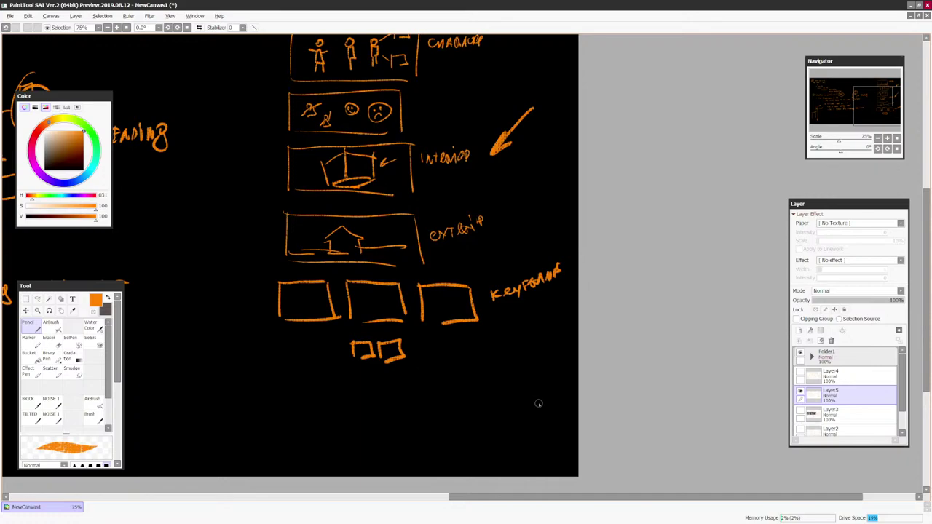
{"action": "mouse_move", "coordinate": [539, 403]}
{"action": "left_mouse_down"}
{"action": "mouse_move", "coordinate": [487, 328]}
{"action": "mouse_move", "coordinate": [483, 355]}
{"action": "left_mouse_up"}
{"action": "left_click_drag", "start_coordinate": [482, 323], "coordinate": [504, 332]}
{"action": "scroll", "coordinate": [607, 271], "scroll_direction": "down", "scroll_amount": 3}
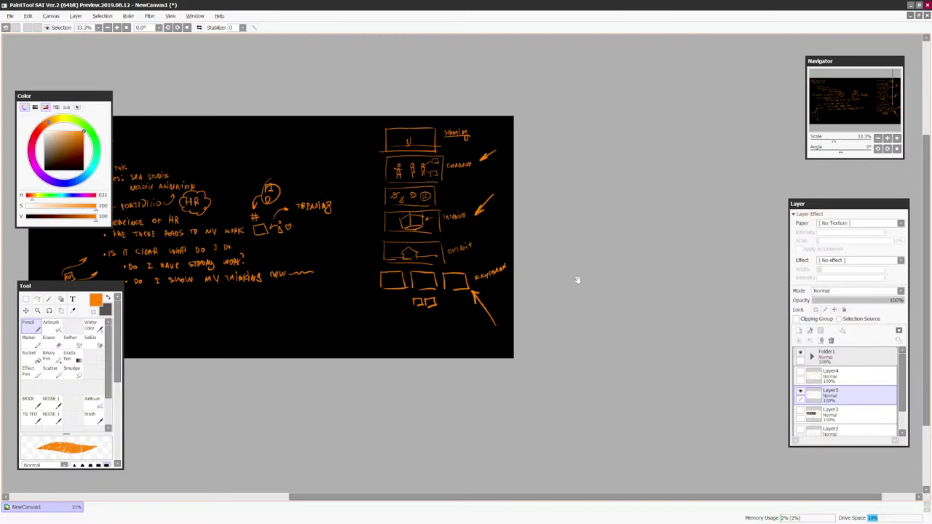
Draw four short orange arrows pointing at the left sides of the character, expression, interior and exterior frames
{"action": "scroll", "coordinate": [577, 279], "scroll_direction": "up", "scroll_amount": 3}
{"action": "left_click_drag", "start_coordinate": [369, 269], "coordinate": [398, 258]}
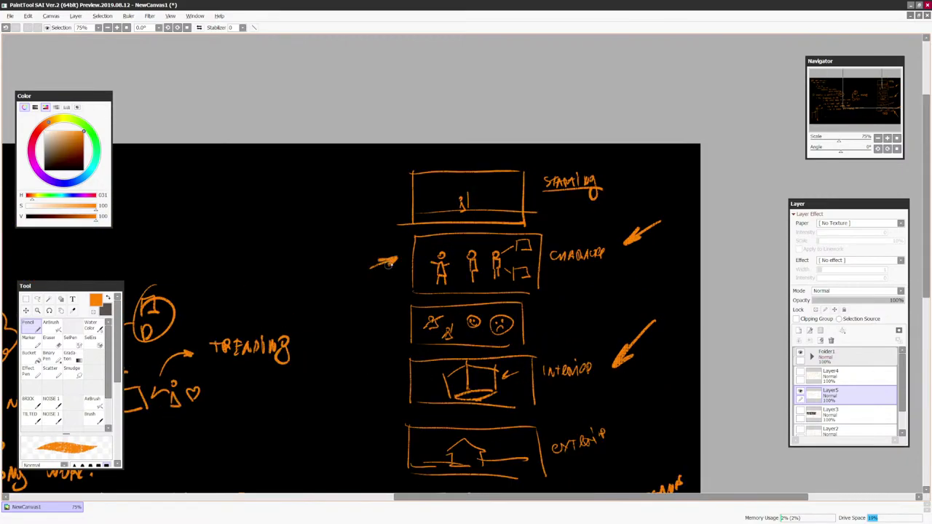
{"action": "left_click_drag", "start_coordinate": [580, 288], "coordinate": [597, 254]}
{"action": "mouse_move", "coordinate": [386, 307]}
{"action": "left_mouse_down"}
{"action": "mouse_move", "coordinate": [412, 286]}
{"action": "mouse_move", "coordinate": [403, 297]}
{"action": "left_mouse_up"}
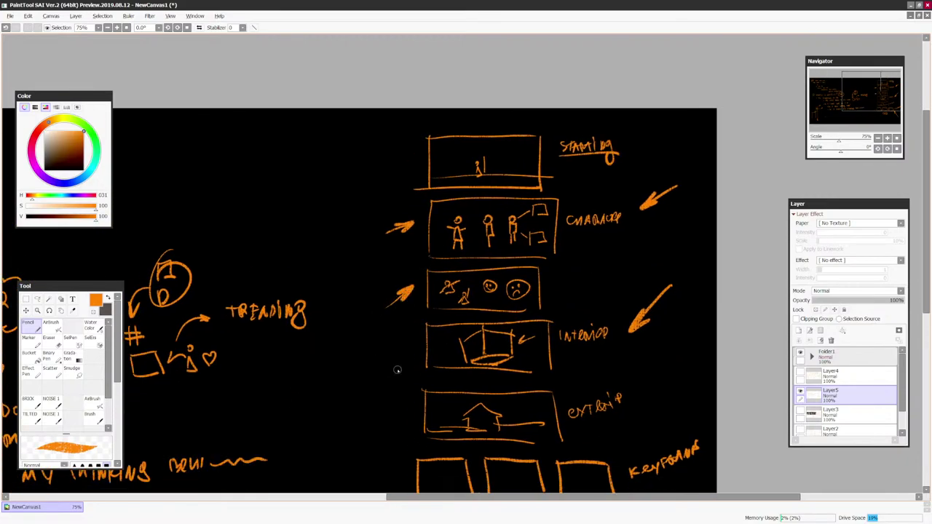
{"action": "left_click_drag", "start_coordinate": [380, 379], "coordinate": [404, 349]}
{"action": "left_click_drag", "start_coordinate": [391, 351], "coordinate": [405, 349]}
{"action": "left_click_drag", "start_coordinate": [405, 349], "coordinate": [405, 361]}
{"action": "left_click_drag", "start_coordinate": [385, 420], "coordinate": [404, 401]}
{"action": "left_click_drag", "start_coordinate": [391, 402], "coordinate": [404, 400]}
{"action": "left_click_drag", "start_coordinate": [404, 401], "coordinate": [403, 415]}
Draw a curved arrow from the interior frame down to the keyframe boxes and a line linking back up to the character frame
{"action": "scroll", "coordinate": [398, 412], "scroll_direction": "down", "scroll_amount": 2}
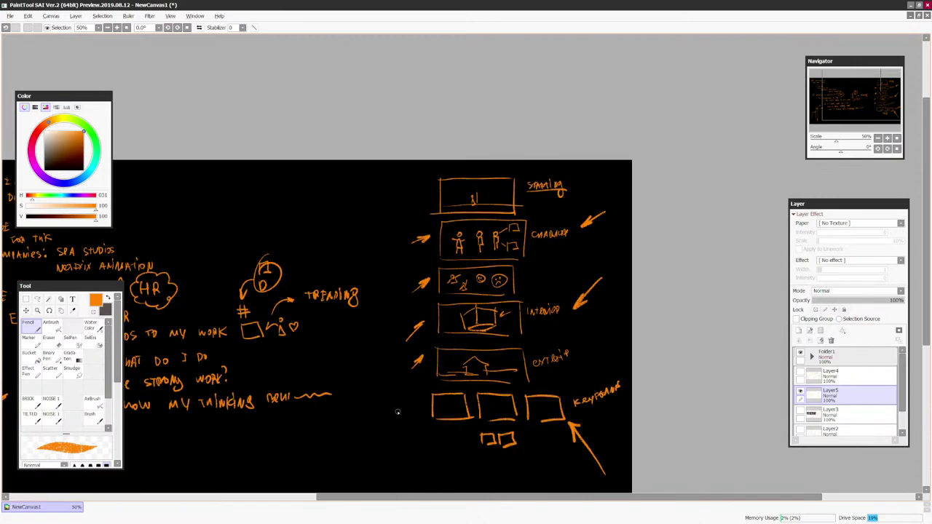
{"action": "key", "text": "Page_Up"}
{"action": "left_click_drag", "start_coordinate": [598, 273], "coordinate": [611, 160]}
{"action": "mouse_move", "coordinate": [390, 235]}
{"action": "left_mouse_down"}
{"action": "mouse_move", "coordinate": [380, 247]}
{"action": "mouse_move", "coordinate": [397, 353]}
{"action": "left_mouse_up"}
{"action": "left_click_drag", "start_coordinate": [380, 336], "coordinate": [399, 357]}
{"action": "left_click_drag", "start_coordinate": [399, 357], "coordinate": [402, 326]}
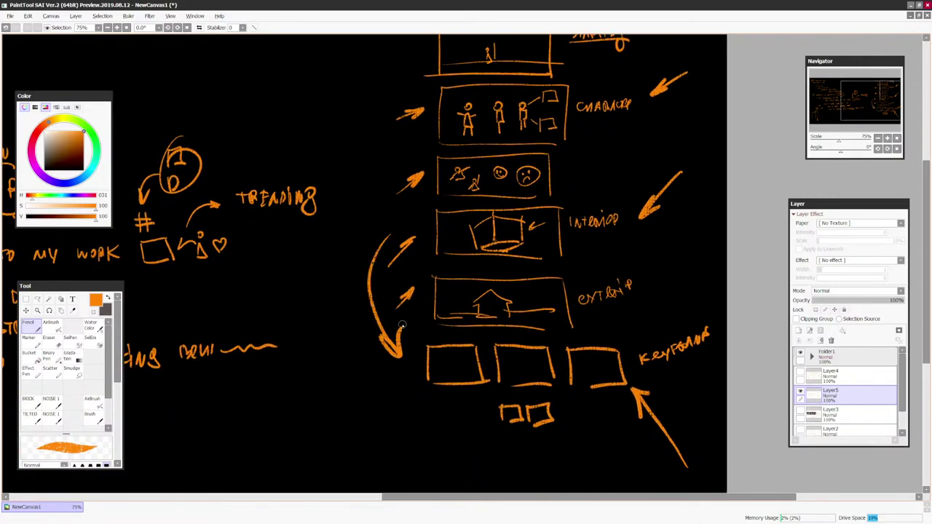
{"action": "key", "text": "Page_Down"}
{"action": "left_click_drag", "start_coordinate": [657, 230], "coordinate": [659, 276]}
{"action": "left_click_drag", "start_coordinate": [409, 351], "coordinate": [436, 208]}
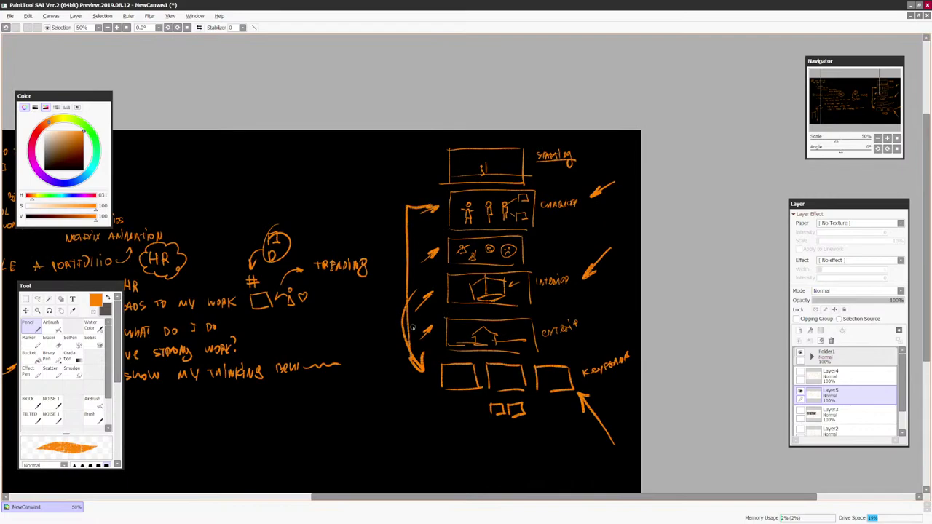
Start handwriting a short note beside the line that links the keyframe boxes to the character frame
{"action": "left_click_drag", "start_coordinate": [371, 205], "coordinate": [393, 241]}
{"action": "left_click_drag", "start_coordinate": [343, 195], "coordinate": [363, 184]}
{"action": "left_click_drag", "start_coordinate": [370, 181], "coordinate": [395, 173]}
Undo the handwritten note and the line linking the keyframe boxes to the character frame
{"action": "key", "text": "ctrl+z"}
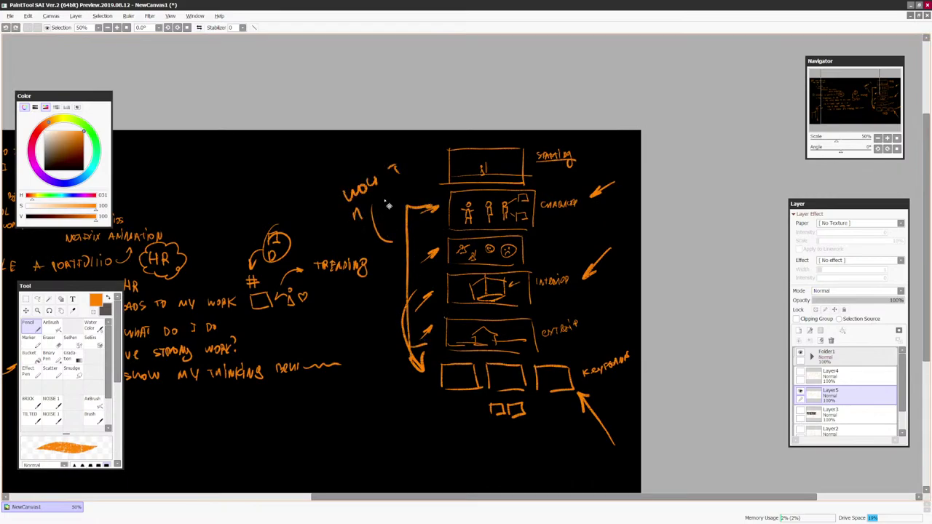
{"action": "key", "text": "ctrl+z"}
{"action": "key", "text": "ctrl+z"}
{"action": "key", "text": "ctrl+z"}
{"action": "key", "text": "ctrl+z"}
{"action": "key", "text": "ctrl+z"}
{"action": "key", "text": "ctrl+z"}
Undo the curved arrow, the short arrows beside the frames and the large arrow pointing at the keyframe boxes
{"action": "key", "text": "Page_Down"}
{"action": "left_click_drag", "start_coordinate": [619, 188], "coordinate": [598, 237]}
{"action": "key", "text": "Page_Up"}
{"action": "key", "text": "Page_Up"}
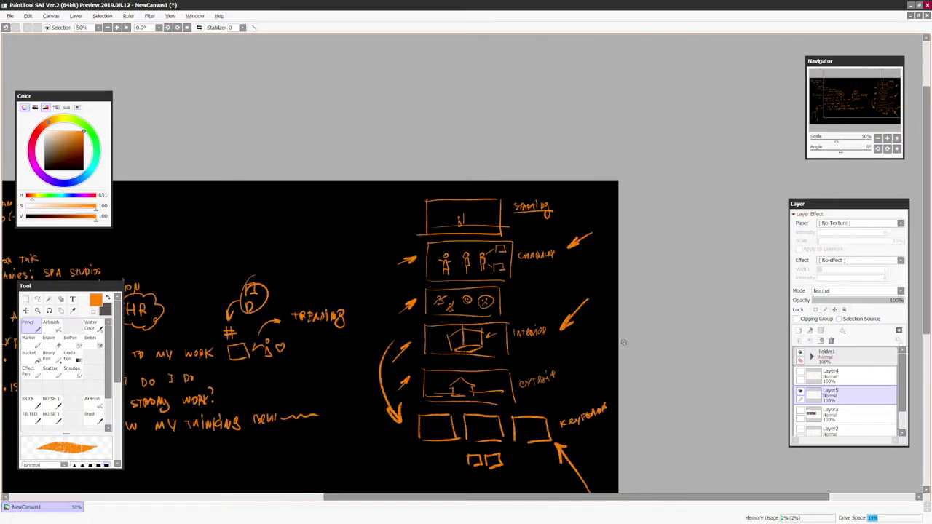
{"action": "key", "text": "Page_Down"}
{"action": "key", "text": "Page_Down"}
{"action": "key", "text": "ctrl+z"}
{"action": "key", "text": "ctrl+z"}
{"action": "key", "text": "ctrl+z"}
{"action": "key", "text": "ctrl+z"}
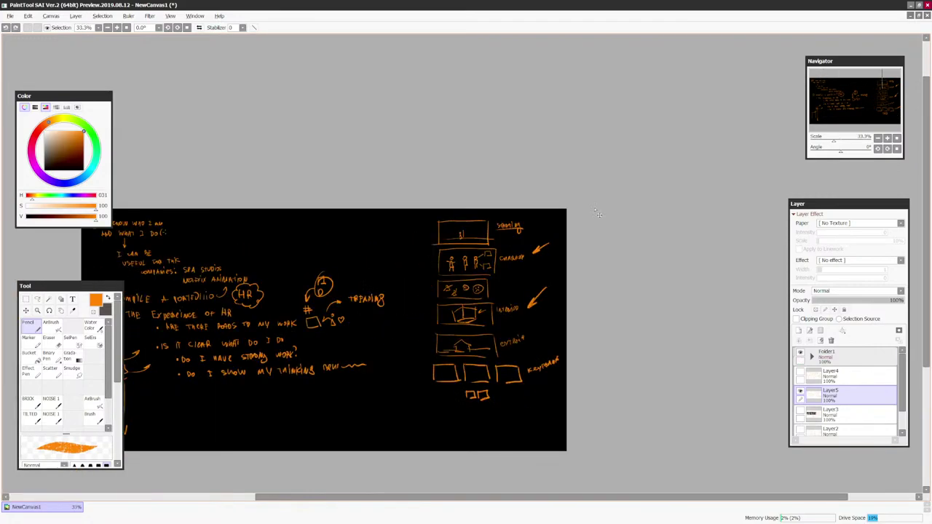
Swap the staging and character frames with their labels, placing the character frame first in the column
{"action": "key", "text": "Page_Up"}
{"action": "left_click", "coordinate": [26, 298]}
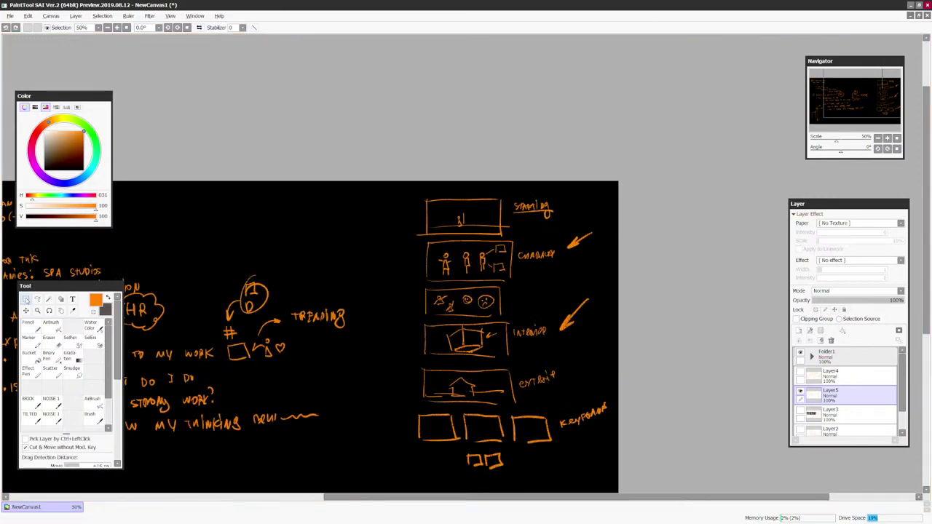
{"action": "key", "text": "Page_Up"}
{"action": "left_click_drag", "start_coordinate": [406, 226], "coordinate": [609, 296]}
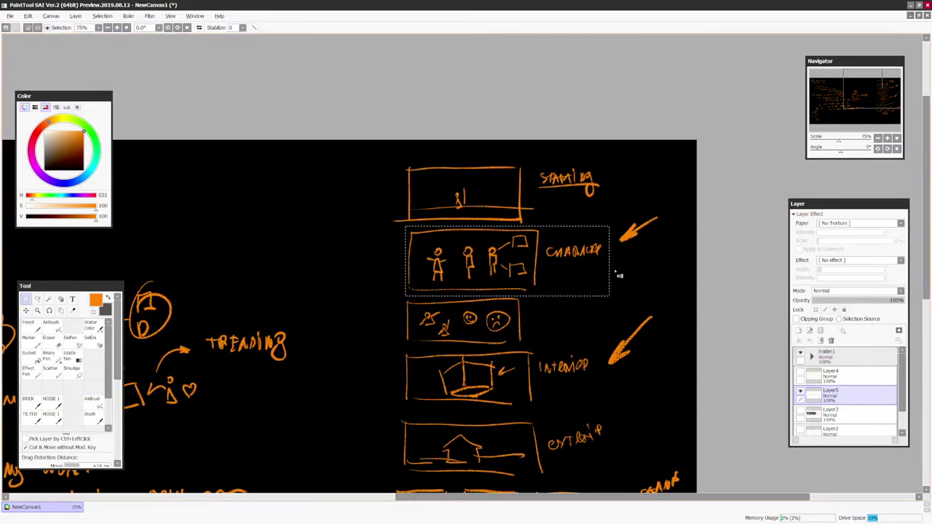
{"action": "key", "text": "Delete"}
{"action": "key", "text": "ctrl+d"}
{"action": "mouse_move", "coordinate": [397, 142]}
{"action": "left_mouse_down"}
{"action": "mouse_move", "coordinate": [573, 225]}
{"action": "mouse_move", "coordinate": [604, 222]}
{"action": "left_mouse_up"}
{"action": "mouse_move", "coordinate": [671, 171]}
{"action": "left_mouse_down"}
{"action": "mouse_move", "coordinate": [664, 220]}
{"action": "mouse_move", "coordinate": [672, 241]}
{"action": "left_mouse_up"}
{"action": "key", "text": "ctrl+v"}
{"action": "key", "text": "ctrl+z"}
{"action": "key", "text": "ctrl+z"}
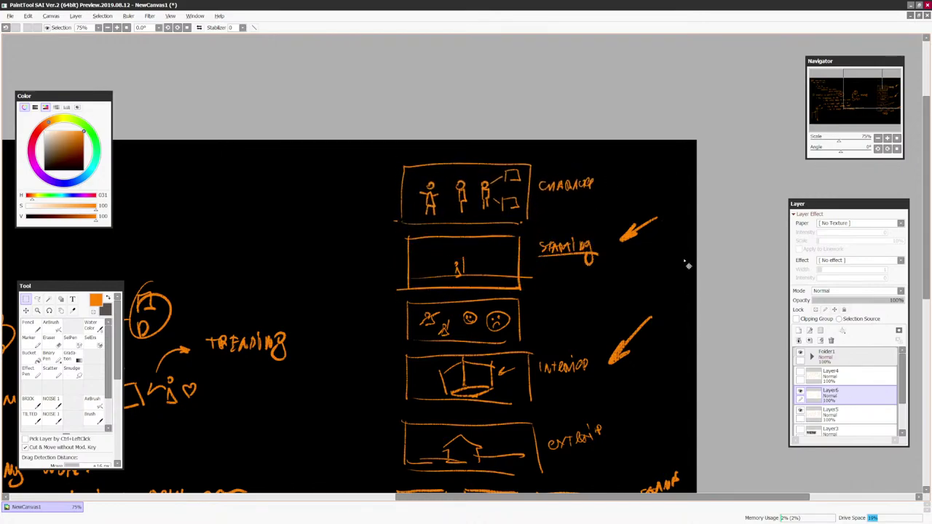
Swap the staging and expression frames so the expression frame sits directly below the character frame
{"action": "mouse_move", "coordinate": [403, 294]}
{"action": "left_mouse_down"}
{"action": "mouse_move", "coordinate": [558, 340]}
{"action": "mouse_move", "coordinate": [557, 348]}
{"action": "left_mouse_up"}
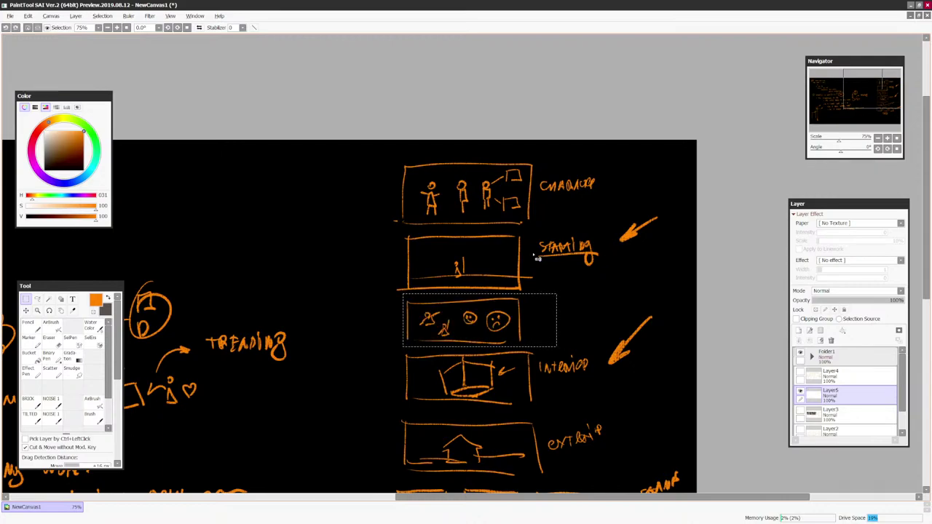
{"action": "key", "text": "Delete"}
{"action": "mouse_move", "coordinate": [395, 233]}
{"action": "left_mouse_down"}
{"action": "mouse_move", "coordinate": [609, 294]}
{"action": "mouse_move", "coordinate": [601, 298]}
{"action": "left_mouse_up"}
{"action": "mouse_move", "coordinate": [665, 246]}
{"action": "left_mouse_down"}
{"action": "mouse_move", "coordinate": [666, 291]}
{"action": "mouse_move", "coordinate": [675, 303]}
{"action": "mouse_move", "coordinate": [672, 296]}
{"action": "mouse_move", "coordinate": [705, 292]}
{"action": "mouse_move", "coordinate": [707, 301]}
{"action": "left_mouse_up"}
{"action": "key", "text": "ctrl+v"}
{"action": "key", "text": "Page_Down"}
{"action": "key", "text": "ctrl+e"}
Shift the staging, interior, exterior and keyframe drawings down to open a gap below the expression frame
{"action": "left_click_drag", "start_coordinate": [421, 274], "coordinate": [645, 484]}
{"action": "left_click_drag", "start_coordinate": [403, 380], "coordinate": [492, 475]}
{"action": "key", "text": "Page_Down"}
{"action": "left_click_drag", "start_coordinate": [694, 298], "coordinate": [696, 318]}
Move the staging frame without its label up into the gap below the expression frame
{"action": "scroll", "coordinate": [686, 357], "scroll_direction": "up", "scroll_amount": 1}
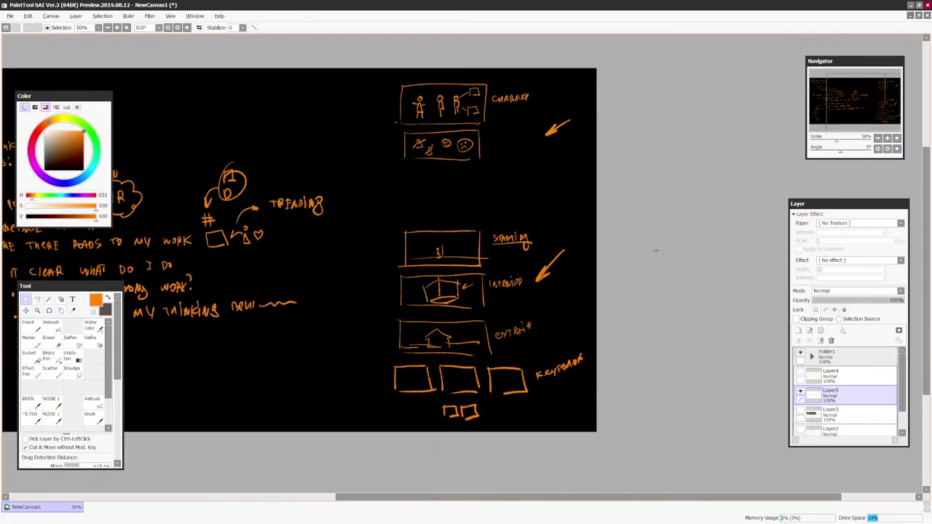
{"action": "scroll", "coordinate": [655, 250], "scroll_direction": "up", "scroll_amount": 1}
{"action": "scroll", "coordinate": [528, 272], "scroll_direction": "down", "scroll_amount": 1}
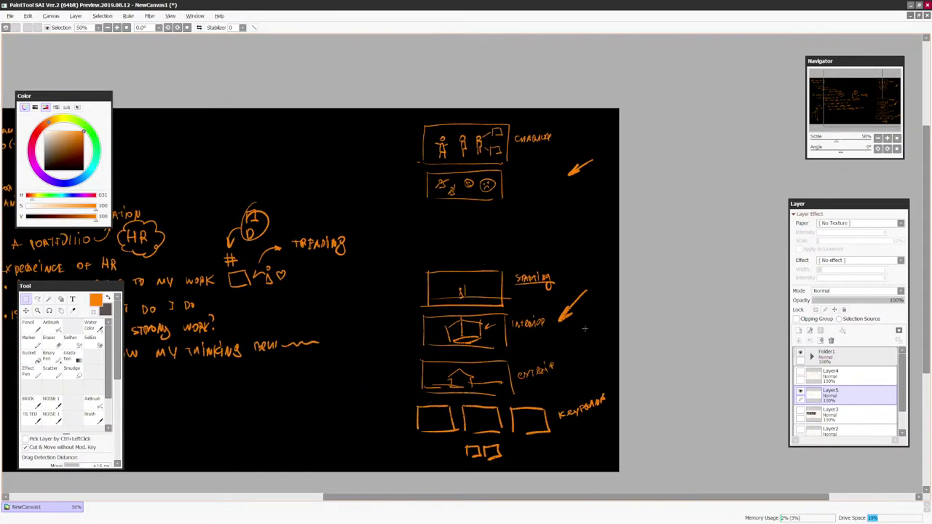
{"action": "mouse_move", "coordinate": [417, 251]}
{"action": "left_mouse_down"}
{"action": "mouse_move", "coordinate": [522, 308]}
{"action": "mouse_move", "coordinate": [511, 313]}
{"action": "left_mouse_up"}
{"action": "left_click_drag", "start_coordinate": [564, 318], "coordinate": [562, 258]}
{"action": "key", "text": "ctrl+d"}
Move the three keyframe boxes and the two small boxes up between the staging and interior frames
{"action": "mouse_move", "coordinate": [406, 396]}
{"action": "left_mouse_down"}
{"action": "mouse_move", "coordinate": [561, 470]}
{"action": "mouse_move", "coordinate": [590, 308]}
{"action": "left_mouse_up"}
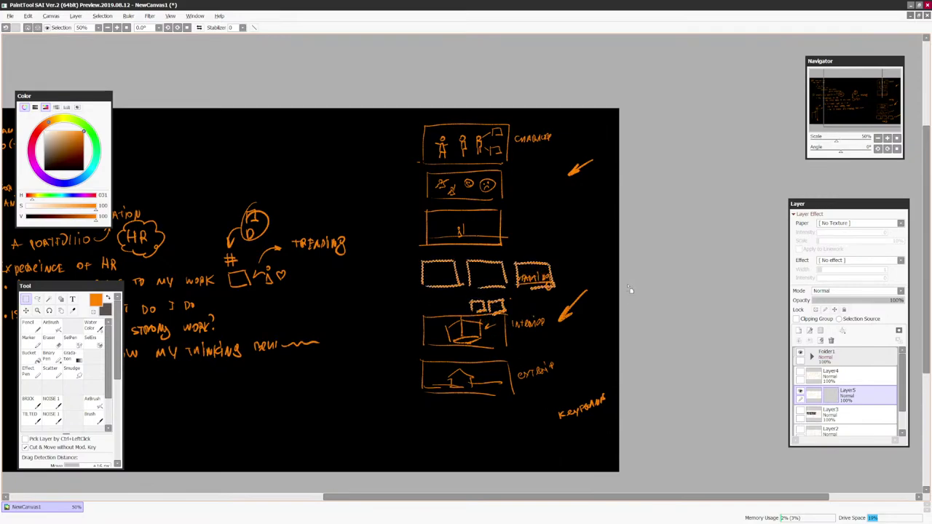
{"action": "key", "text": "ctrl+z"}
{"action": "left_click_drag", "start_coordinate": [584, 447], "coordinate": [581, 306]}
{"action": "key", "text": "ctrl+d"}
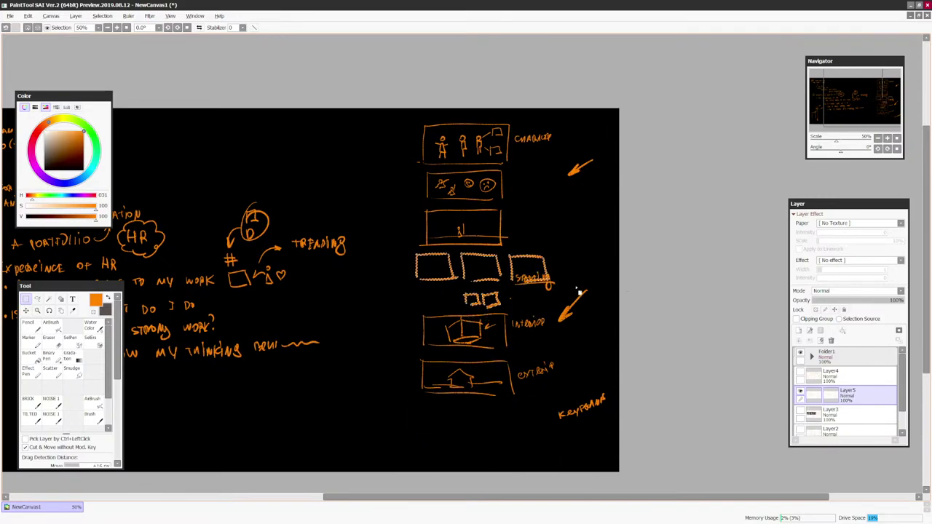
Mark the interior and exterior frames with rectangular selections, then clear the selection
{"action": "key", "text": "ctrl+plus"}
{"action": "left_click_drag", "start_coordinate": [387, 316], "coordinate": [556, 389]}
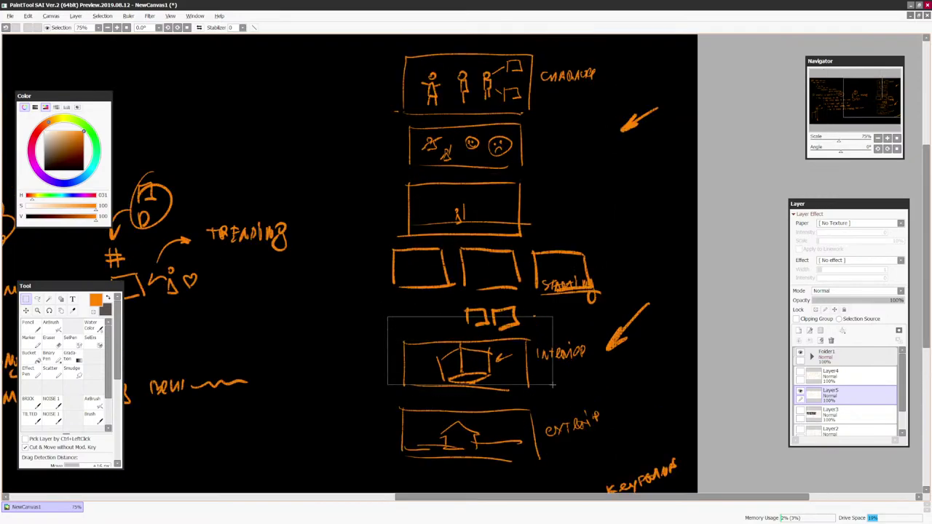
{"action": "key", "text": "ctrl+minus"}
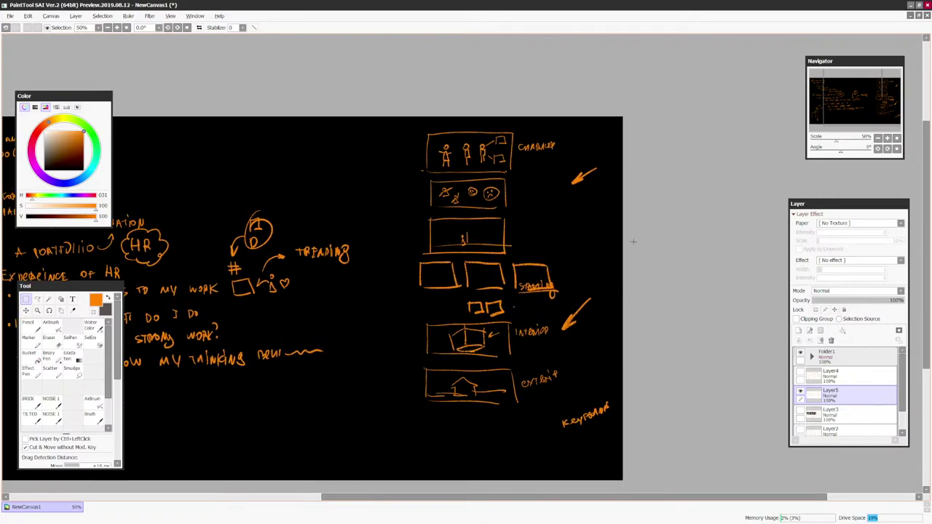
{"action": "key", "text": "ctrl+plus"}
{"action": "left_click_drag", "start_coordinate": [423, 366], "coordinate": [538, 404]}
{"action": "key", "text": "ctrl+minus"}
{"action": "key", "text": "ctrl+minus"}
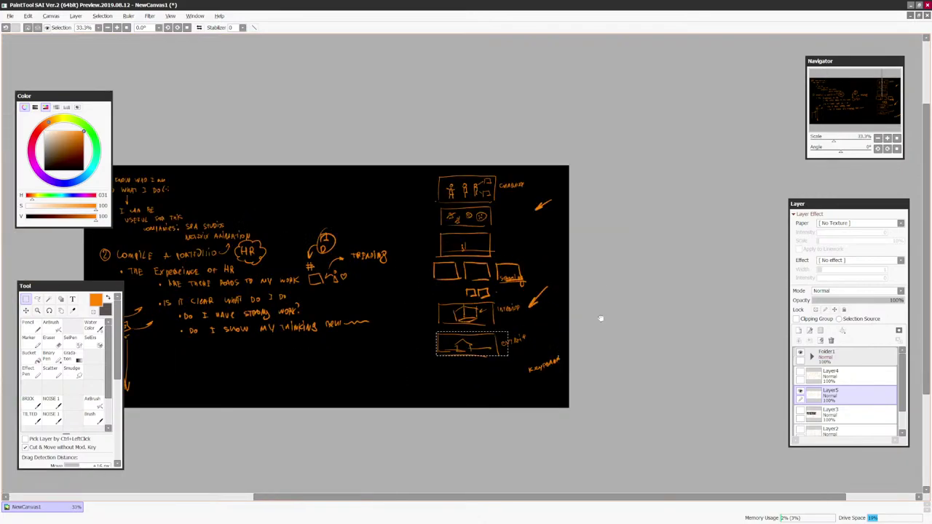
{"action": "left_click_drag", "start_coordinate": [601, 318], "coordinate": [593, 394]}
{"action": "key", "text": "ctrl+d"}
{"action": "key", "text": "n"}
{"action": "key", "text": "ctrl+plus"}
{"action": "key", "text": "ctrl+plus"}
{"action": "mouse_move", "coordinate": [534, 226]}
{"action": "left_mouse_down"}
{"action": "mouse_move", "coordinate": [360, 375]}
{"action": "mouse_move", "coordinate": [451, 223]}
{"action": "left_mouse_up"}
{"action": "key", "text": "ctrl+minus"}
{"action": "key", "text": "ctrl+minus"}
{"action": "key", "text": "ctrl+z"}
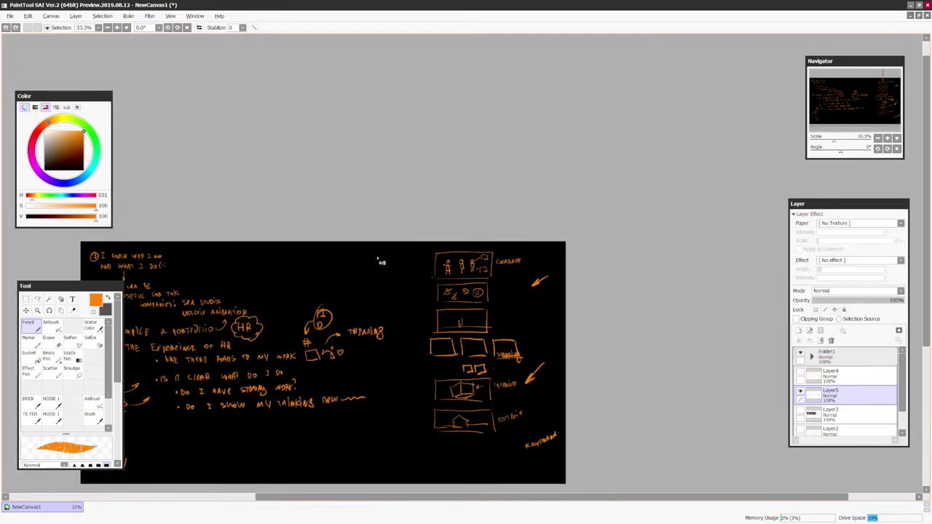
Undo all the frame moves back to the original order, with the staging frame first and the keyframe boxes last
{"action": "key", "text": "ctrl+z"}
{"action": "key", "text": "ctrl+z"}
{"action": "key", "text": "ctrl+z"}
{"action": "key", "text": "ctrl+z"}
{"action": "key", "text": "ctrl+z"}
{"action": "key", "text": "ctrl+z"}
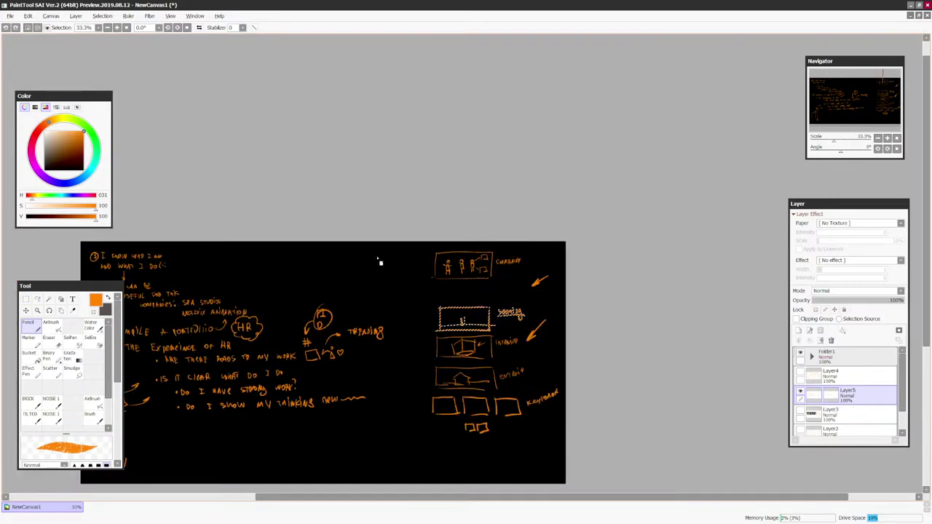
{"action": "key", "text": "ctrl+z"}
{"action": "key", "text": "ctrl+z"}
{"action": "key", "text": "ctrl+z"}
{"action": "key", "text": "ctrl+z"}
{"action": "key", "text": "ctrl+z"}
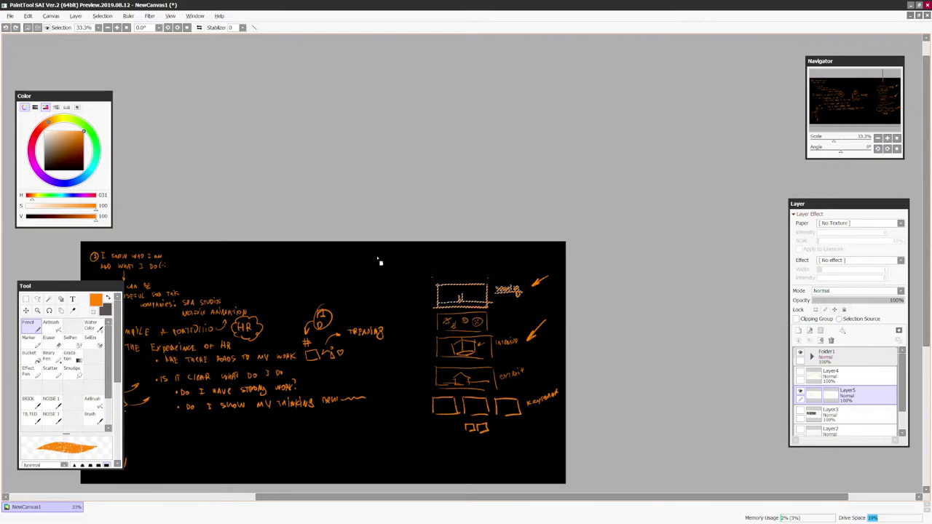
{"action": "key", "text": "ctrl+y"}
{"action": "key", "text": "ctrl+y"}
{"action": "key", "text": "ctrl+y"}
{"action": "key", "text": "ctrl+y"}
{"action": "key", "text": "ctrl+y"}
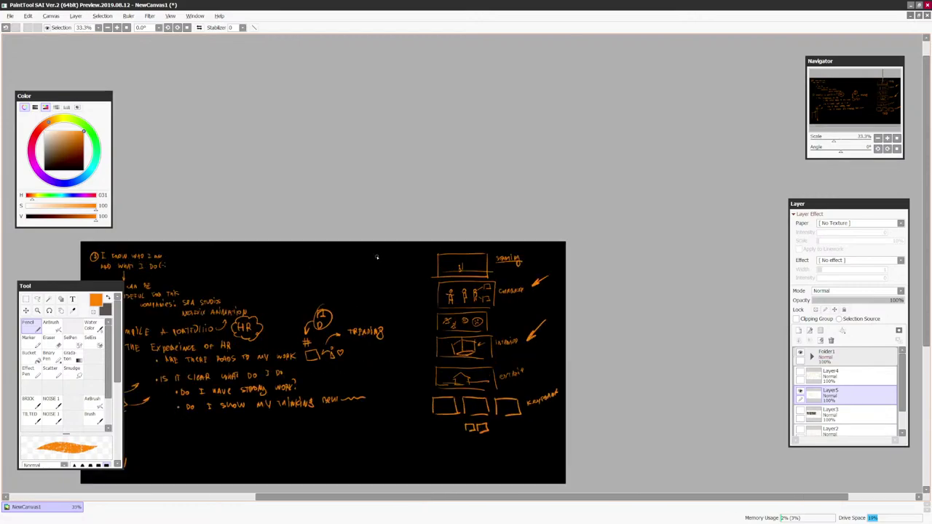
Draw arrows pointing at the staging, character, expression and interior frames, and a curved arrow down to the keyframe boxes
{"action": "key", "text": "Page_Up"}
{"action": "left_click_drag", "start_coordinate": [645, 368], "coordinate": [692, 343]}
{"action": "key", "text": "Page_Up"}
{"action": "left_click_drag", "start_coordinate": [428, 231], "coordinate": [441, 236]}
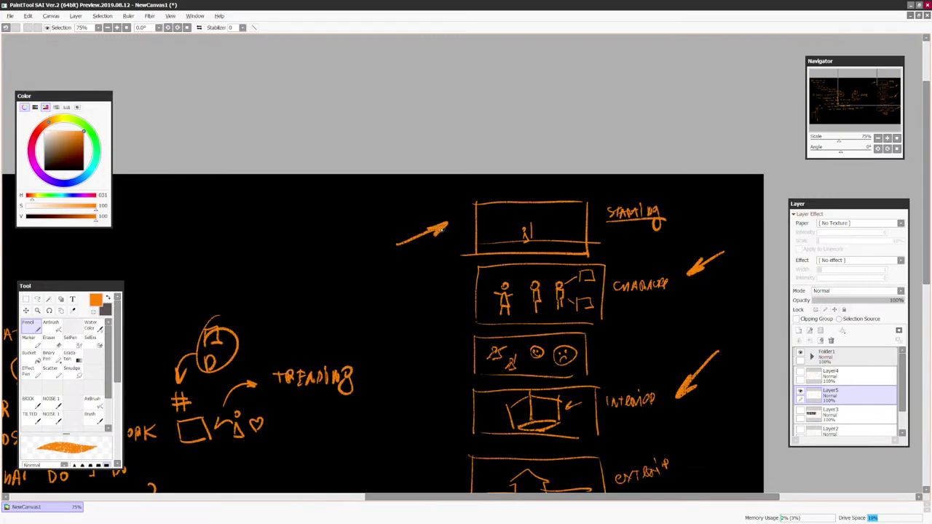
{"action": "mouse_move", "coordinate": [412, 318]}
{"action": "left_mouse_down"}
{"action": "mouse_move", "coordinate": [444, 291]}
{"action": "mouse_move", "coordinate": [441, 306]}
{"action": "mouse_move", "coordinate": [453, 248]}
{"action": "mouse_move", "coordinate": [452, 267]}
{"action": "left_mouse_up"}
{"action": "scroll", "coordinate": [482, 239], "scroll_direction": "down", "scroll_amount": 3}
{"action": "left_click_drag", "start_coordinate": [412, 349], "coordinate": [452, 301]}
{"action": "left_click_drag", "start_coordinate": [430, 304], "coordinate": [445, 317]}
{"action": "mouse_move", "coordinate": [588, 347]}
{"action": "left_mouse_down"}
{"action": "mouse_move", "coordinate": [580, 300]}
{"action": "mouse_move", "coordinate": [591, 237]}
{"action": "left_mouse_up"}
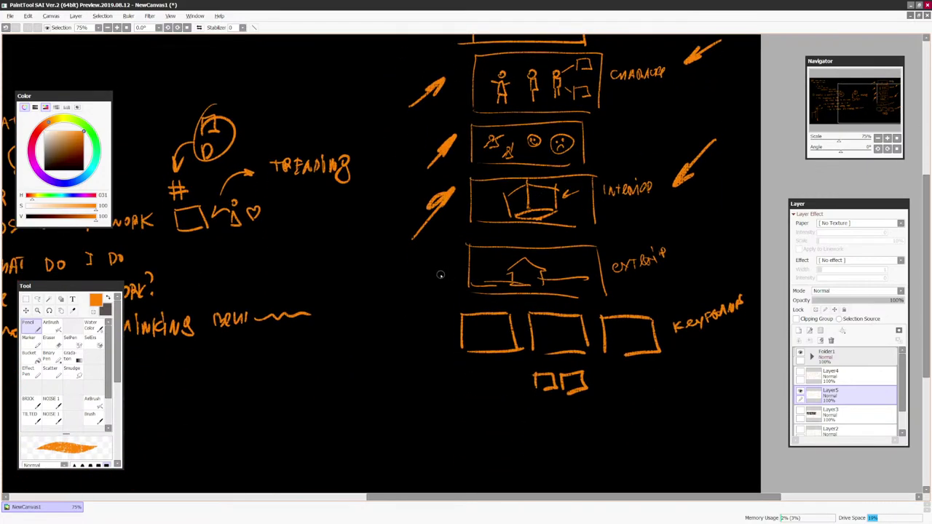
{"action": "mouse_move", "coordinate": [442, 249]}
{"action": "left_mouse_down"}
{"action": "mouse_move", "coordinate": [431, 332]}
{"action": "mouse_move", "coordinate": [441, 302]}
{"action": "left_mouse_up"}
Undo the curved arrow and the four arrows drawn beside the staging, character, expression and interior frames
{"action": "key", "text": "Page_Down"}
{"action": "key", "text": "Page_Down"}
{"action": "left_click_drag", "start_coordinate": [631, 271], "coordinate": [587, 303]}
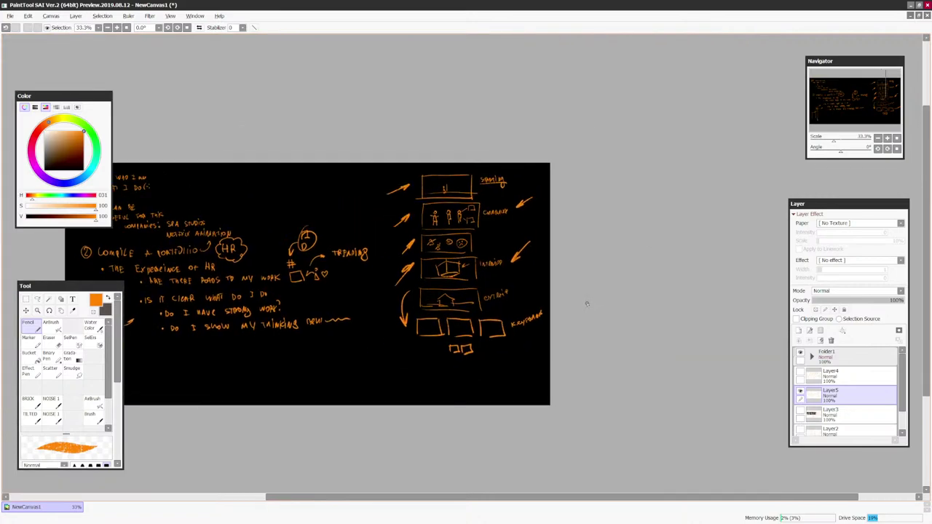
{"action": "key", "text": "Page_Up"}
{"action": "key", "text": "Page_Up"}
{"action": "key", "text": "Page_Down"}
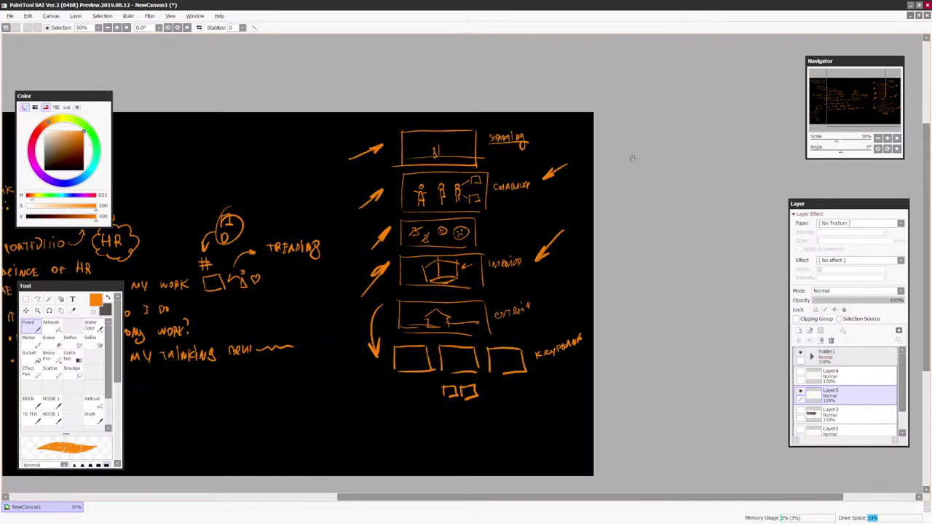
{"action": "scroll", "coordinate": [632, 158], "scroll_direction": "up", "scroll_amount": 1}
{"action": "scroll", "coordinate": [632, 158], "scroll_direction": "down", "scroll_amount": 1}
{"action": "key", "text": "ctrl+z"}
{"action": "key", "text": "ctrl+z"}
{"action": "key", "text": "ctrl+z"}
{"action": "key", "text": "ctrl+z"}
{"action": "key", "text": "ctrl+z"}
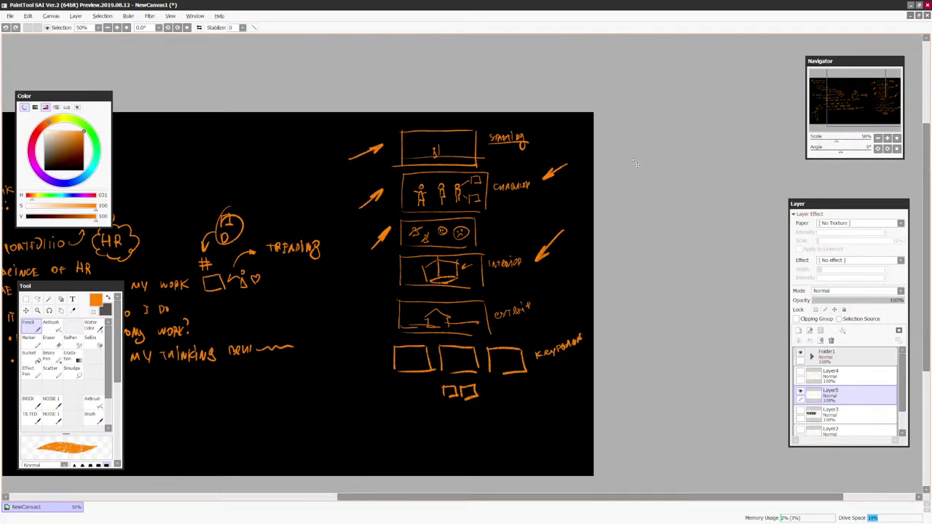
Move the keyframe boxes and their label to the top of the column, shifting the rest of the layer down
{"action": "key", "text": "m"}
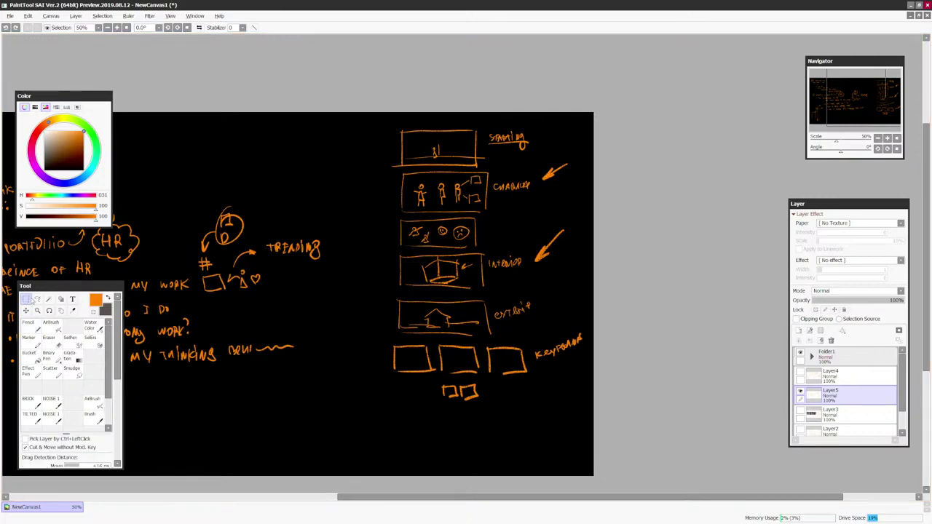
{"action": "left_click_drag", "start_coordinate": [385, 338], "coordinate": [595, 444]}
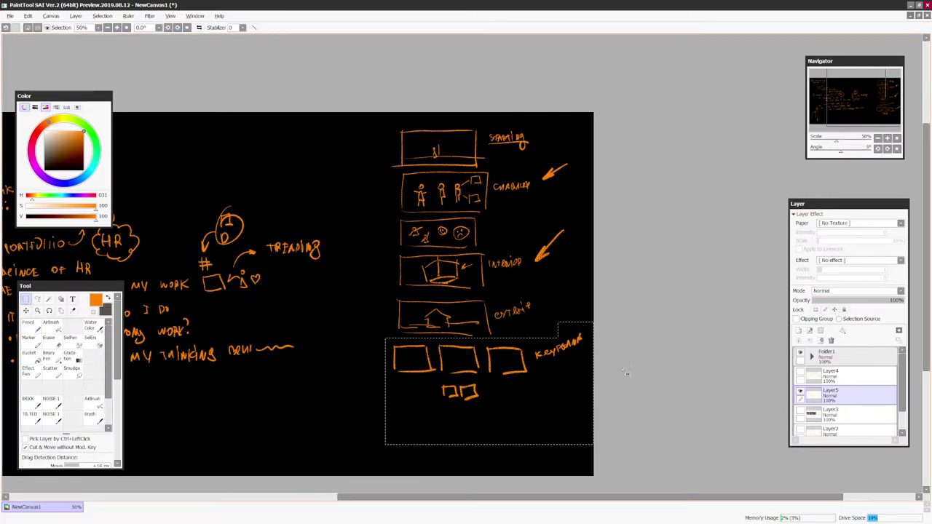
{"action": "key", "text": "ctrl+x"}
{"action": "mouse_move", "coordinate": [622, 288]}
{"action": "left_mouse_down"}
{"action": "mouse_move", "coordinate": [621, 398]}
{"action": "mouse_move", "coordinate": [620, 354]}
{"action": "left_mouse_up"}
{"action": "key", "text": "ctrl+v"}
{"action": "mouse_move", "coordinate": [676, 424]}
{"action": "left_mouse_down"}
{"action": "mouse_move", "coordinate": [670, 257]}
{"action": "mouse_move", "coordinate": [680, 212]}
{"action": "left_mouse_up"}
Draw a curved line with an arrow from the keyframe boxes down alongside the frames to the exterior frame
{"action": "key", "text": "n"}
{"action": "mouse_move", "coordinate": [399, 140]}
{"action": "left_mouse_down"}
{"action": "mouse_move", "coordinate": [375, 223]}
{"action": "mouse_move", "coordinate": [368, 393]}
{"action": "mouse_move", "coordinate": [381, 377]}
{"action": "left_mouse_up"}
{"action": "scroll", "coordinate": [381, 377], "scroll_direction": "down", "scroll_amount": 1}
{"action": "scroll", "coordinate": [382, 377], "scroll_direction": "down", "scroll_amount": 1}
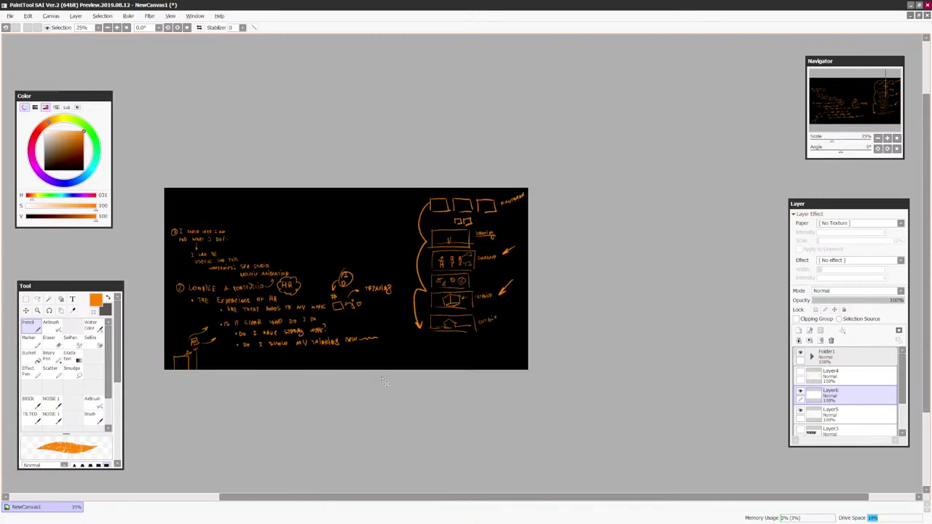
Undo the curved arrow and the keyframe move, restoring the keyframe boxes below the exterior frame
{"action": "key", "text": "ctrl+z"}
{"action": "key", "text": "ctrl+z"}
{"action": "key", "text": "ctrl+z"}
{"action": "key", "text": "ctrl+d"}
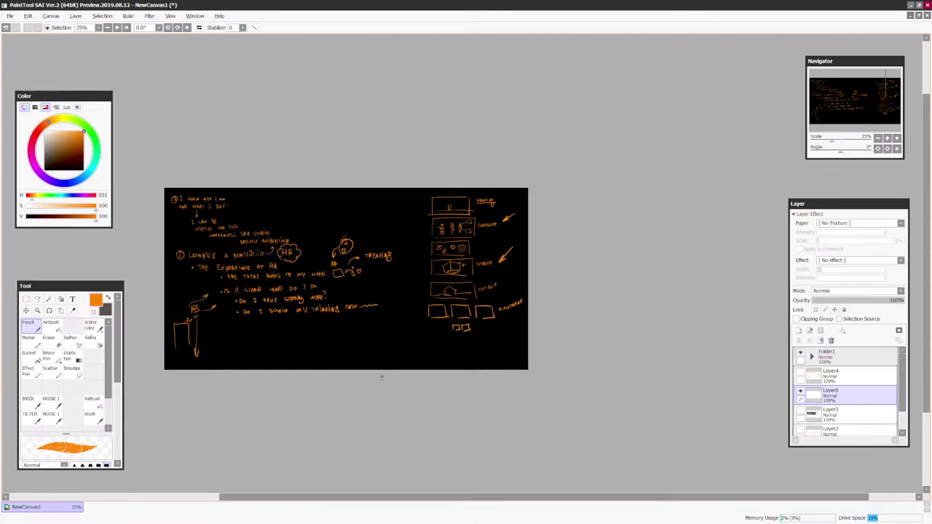
{"action": "key", "text": "Page_Up"}
{"action": "key", "text": "Page_Up"}
{"action": "left_click_drag", "start_coordinate": [608, 334], "coordinate": [747, 310]}
{"action": "key", "text": "Page_Down"}
{"action": "key", "text": "Page_Down"}
{"action": "left_click_drag", "start_coordinate": [671, 329], "coordinate": [597, 376]}
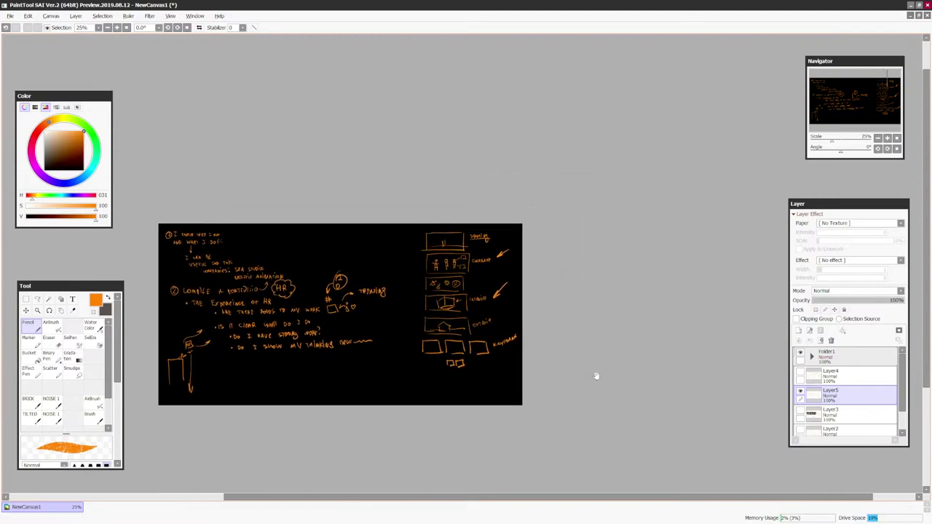
Draw a short horizontal arrow pointing at the left side of the character frame
{"action": "key", "text": "Page_Up"}
{"action": "key", "text": "Page_Up"}
{"action": "key", "text": "Page_Up"}
{"action": "key", "text": "Page_Up"}
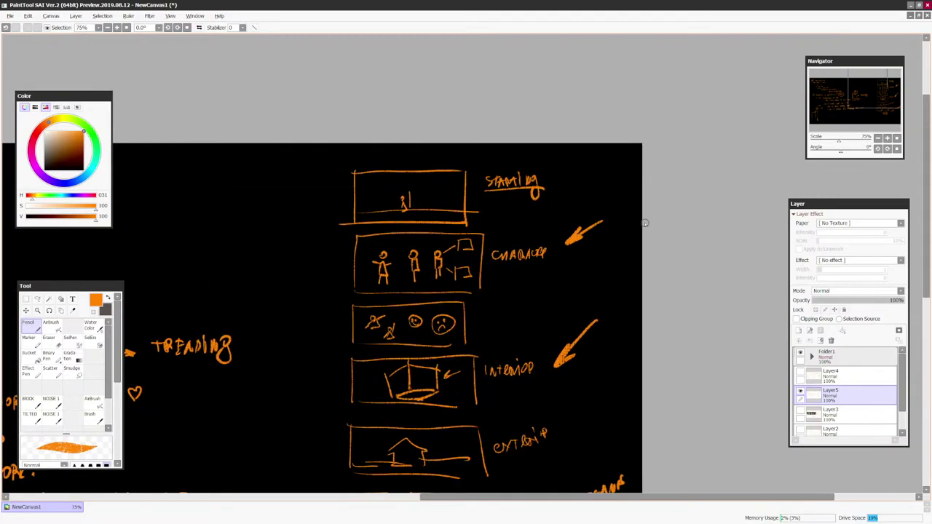
{"action": "mouse_move", "coordinate": [306, 270]}
{"action": "left_mouse_down"}
{"action": "mouse_move", "coordinate": [345, 265]}
{"action": "mouse_move", "coordinate": [336, 270]}
{"action": "left_mouse_up"}
{"action": "scroll", "coordinate": [636, 359], "scroll_direction": "down", "scroll_amount": 3}
{"action": "scroll", "coordinate": [696, 324], "scroll_direction": "up", "scroll_amount": 2}
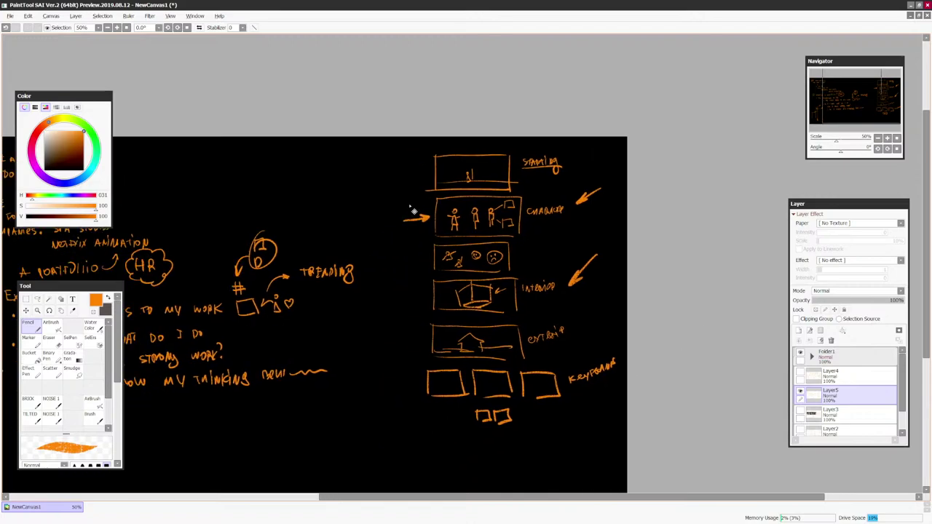
Replace the horizontal arrow with a slanted one at the character frame and draw a curved arrow down to the interior frame
{"action": "key", "text": "ctrl+z"}
{"action": "scroll", "coordinate": [620, 299], "scroll_direction": "down", "scroll_amount": 1}
{"action": "left_click_drag", "start_coordinate": [619, 299], "coordinate": [731, 264]}
{"action": "scroll", "coordinate": [731, 265], "scroll_direction": "up", "scroll_amount": 1}
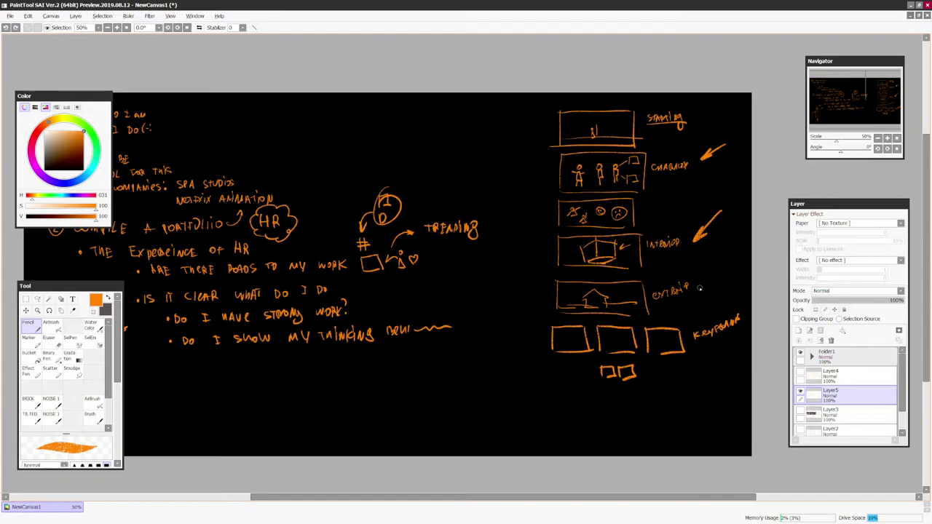
{"action": "left_click_drag", "start_coordinate": [525, 170], "coordinate": [542, 163]}
{"action": "mouse_move", "coordinate": [536, 162]}
{"action": "left_mouse_down"}
{"action": "mouse_move", "coordinate": [543, 164]}
{"action": "mouse_move", "coordinate": [470, 165]}
{"action": "mouse_move", "coordinate": [447, 259]}
{"action": "left_mouse_up"}
{"action": "key", "text": "Page_Up"}
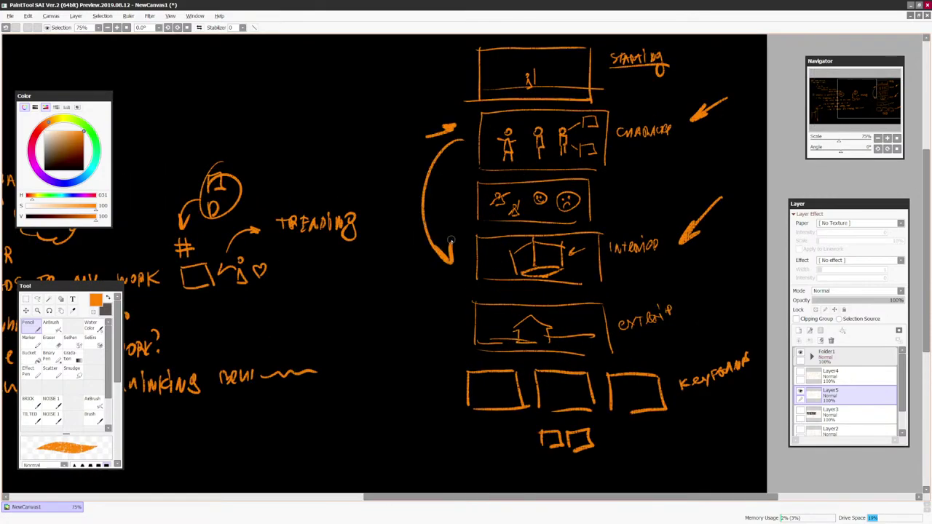
Undo the curved arrow, try other strokes between the character and interior frames, and undo those too
{"action": "key", "text": "ctrl+z"}
{"action": "mouse_move", "coordinate": [437, 214]}
{"action": "left_mouse_down"}
{"action": "mouse_move", "coordinate": [468, 273]}
{"action": "mouse_move", "coordinate": [459, 150]}
{"action": "left_mouse_up"}
{"action": "mouse_move", "coordinate": [443, 159]}
{"action": "left_mouse_down"}
{"action": "mouse_move", "coordinate": [460, 145]}
{"action": "mouse_move", "coordinate": [453, 167]}
{"action": "left_mouse_up"}
{"action": "key", "text": "ctrl+z"}
{"action": "key", "text": "ctrl+z"}
{"action": "key", "text": "ctrl+z"}
{"action": "key", "text": "ctrl+z"}
{"action": "key", "text": "ctrl+z"}
{"action": "key", "text": "ctrl+z"}
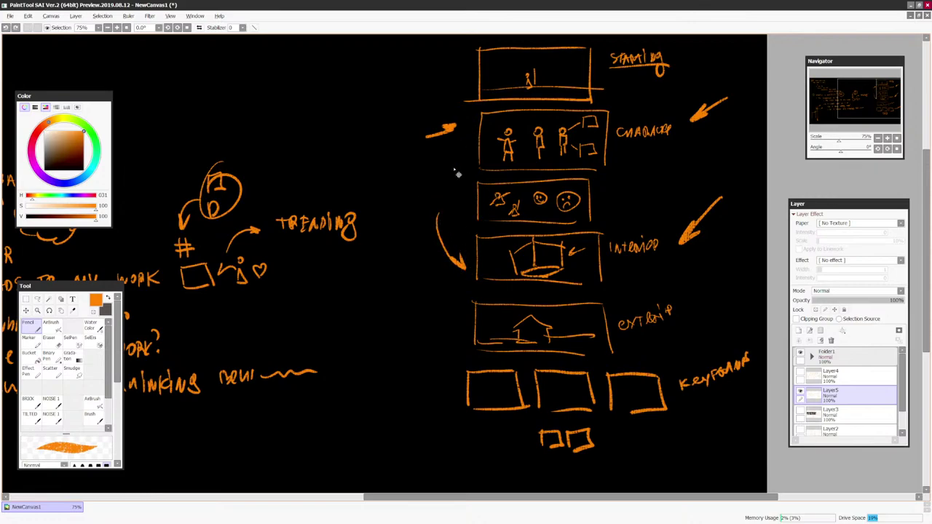
Try an arrow up to the staging frame with a long curved arrow down to the interior frame, then undo them
{"action": "left_click_drag", "start_coordinate": [423, 117], "coordinate": [462, 76]}
{"action": "mouse_move", "coordinate": [462, 76]}
{"action": "left_mouse_down"}
{"action": "mouse_move", "coordinate": [446, 154]}
{"action": "mouse_move", "coordinate": [458, 154]}
{"action": "mouse_move", "coordinate": [453, 248]}
{"action": "mouse_move", "coordinate": [438, 271]}
{"action": "left_mouse_up"}
{"action": "left_click_drag", "start_coordinate": [454, 249], "coordinate": [463, 268]}
{"action": "key", "text": "ctrl+z"}
{"action": "key", "text": "ctrl+z"}
{"action": "key", "text": "ctrl+z"}
{"action": "key", "text": "ctrl+z"}
{"action": "key", "text": "ctrl+z"}
{"action": "key", "text": "ctrl+z"}
{"action": "key", "text": "ctrl+z"}
{"action": "key", "text": "ctrl+z"}
{"action": "key", "text": "ctrl+z"}
Draw a rectangle around the whole column of frames and labels, then undo it
{"action": "key", "text": "ctrl+minus"}
{"action": "mouse_move", "coordinate": [447, 401]}
{"action": "left_mouse_down"}
{"action": "mouse_move", "coordinate": [444, 108]}
{"action": "mouse_move", "coordinate": [644, 111]}
{"action": "mouse_move", "coordinate": [647, 411]}
{"action": "mouse_move", "coordinate": [451, 410]}
{"action": "left_mouse_up"}
{"action": "key", "text": "ctrl+minus"}
{"action": "key", "text": "ctrl+minus"}
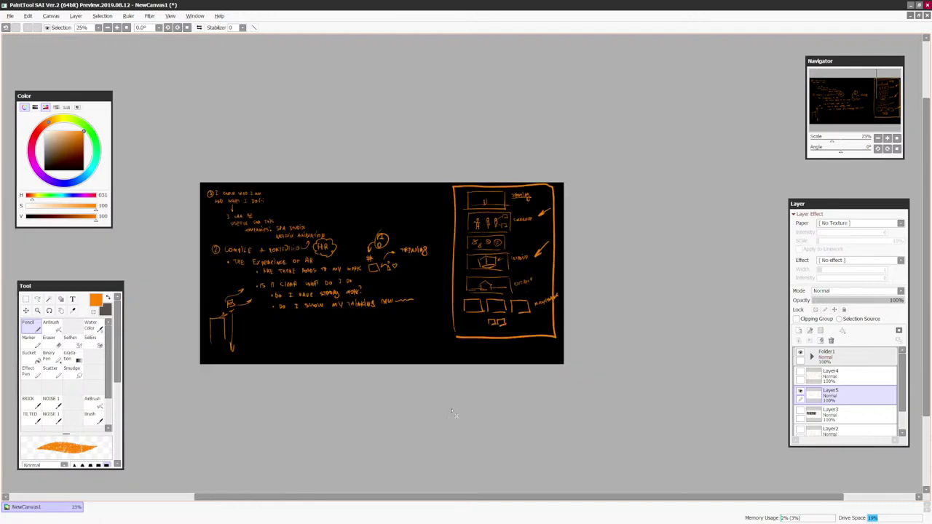
{"action": "key", "text": "ctrl+z"}
{"action": "key", "text": "ctrl+plus"}
{"action": "left_click_drag", "start_coordinate": [618, 342], "coordinate": [686, 306]}
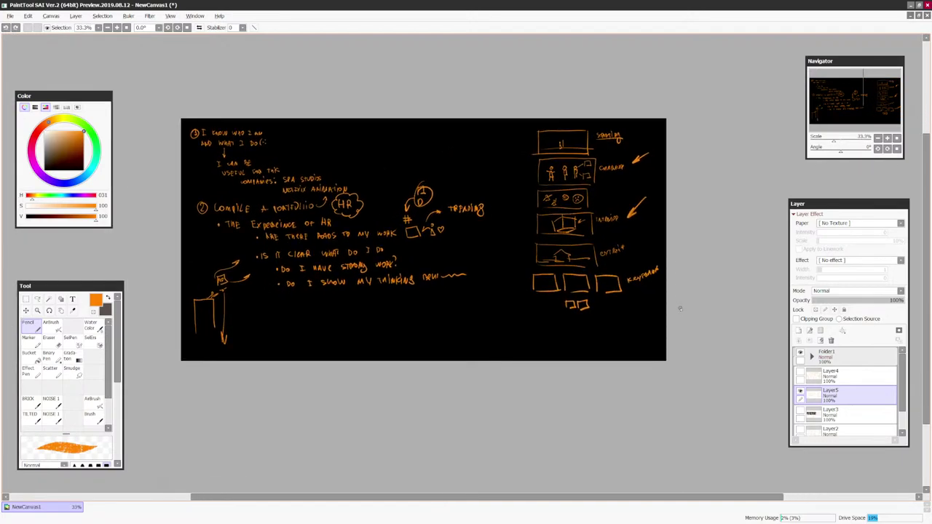
Draw a diagonal arrow pointing up toward the exterior frame, then undo it
{"action": "key", "text": "ctrl+plus"}
{"action": "left_click_drag", "start_coordinate": [507, 340], "coordinate": [550, 266]}
{"action": "left_click_drag", "start_coordinate": [550, 266], "coordinate": [545, 290]}
{"action": "key", "text": "ctrl+minus"}
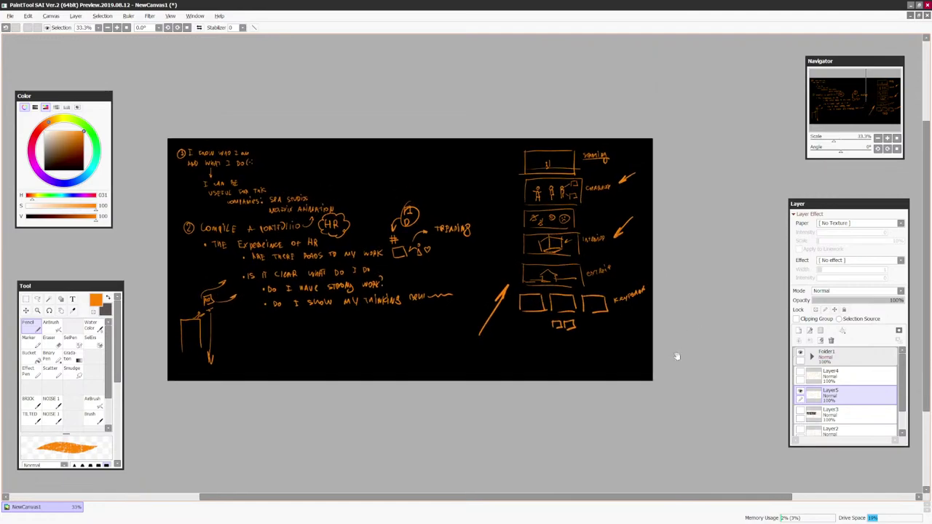
{"action": "key", "text": "plus"}
{"action": "key", "text": "ctrl+z"}
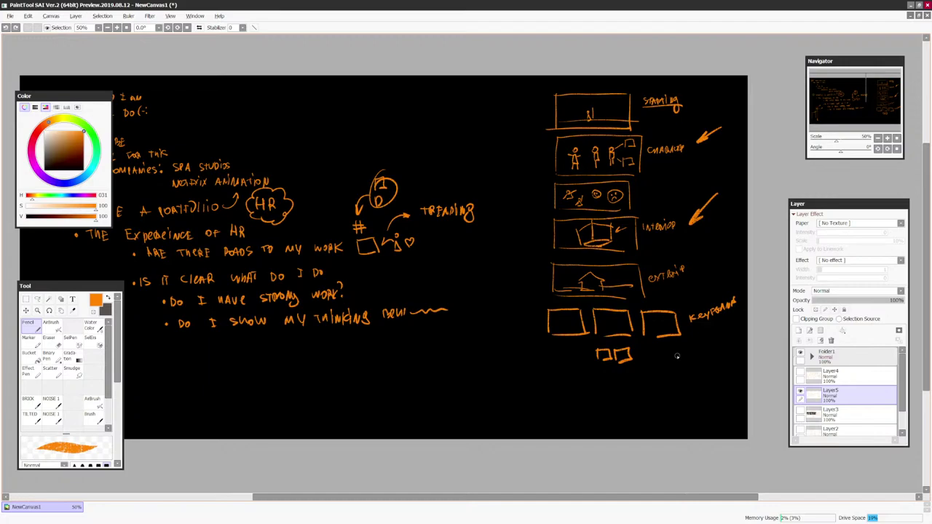
Draw a long curved arrow from the keyframe boxes up to the staging frame, then undo it
{"action": "mouse_move", "coordinate": [501, 369]}
{"action": "left_mouse_down"}
{"action": "mouse_move", "coordinate": [511, 124]}
{"action": "mouse_move", "coordinate": [512, 134]}
{"action": "left_mouse_up"}
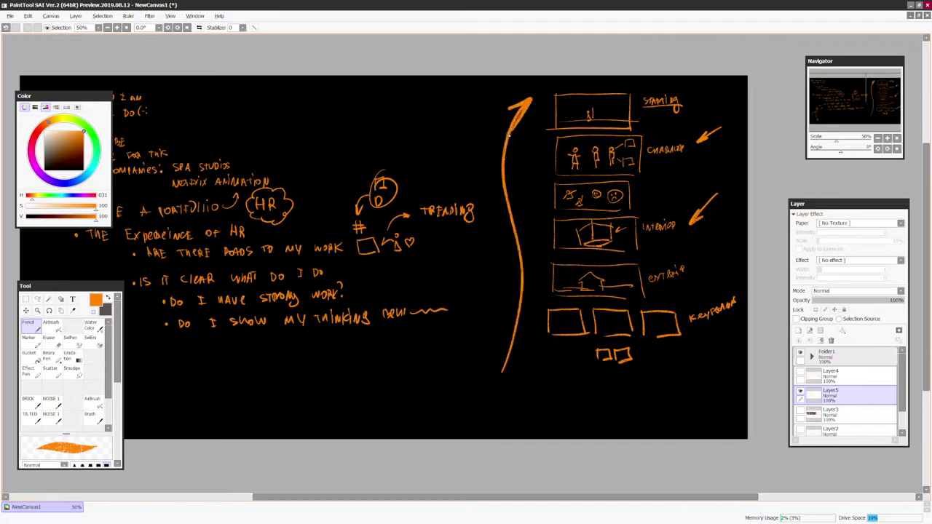
{"action": "key", "text": "ctrl+minus"}
{"action": "key", "text": "ctrl+z"}
{"action": "key", "text": "ctrl+plus"}
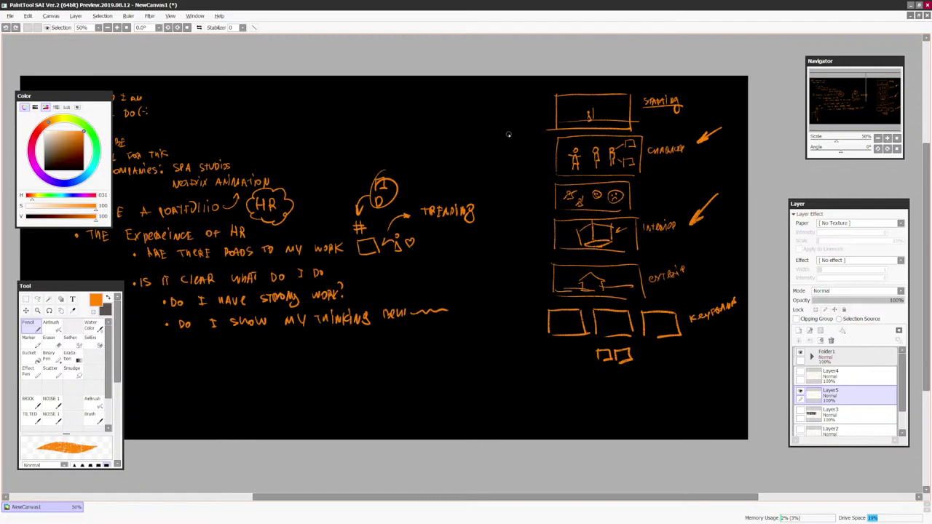
Try a small house-like outline beside the keyframe boxes, then undo its strokes
{"action": "key", "text": "ctrl+minus"}
{"action": "mouse_move", "coordinate": [460, 320]}
{"action": "left_mouse_down"}
{"action": "mouse_move", "coordinate": [463, 340]}
{"action": "mouse_move", "coordinate": [473, 306]}
{"action": "left_mouse_up"}
{"action": "left_click_drag", "start_coordinate": [473, 306], "coordinate": [474, 338]}
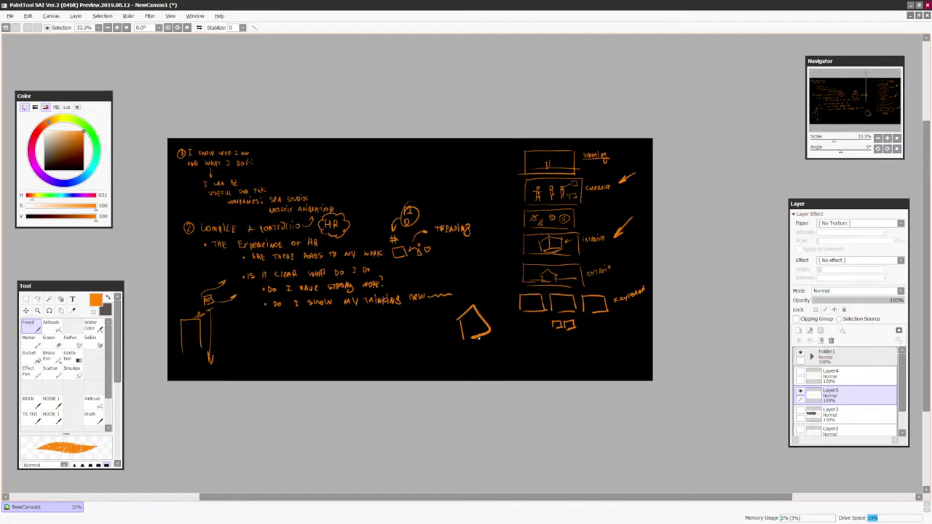
{"action": "key", "text": "ctrl+plus"}
{"action": "left_click_drag", "start_coordinate": [670, 391], "coordinate": [624, 400]}
{"action": "key", "text": "ctrl+z"}
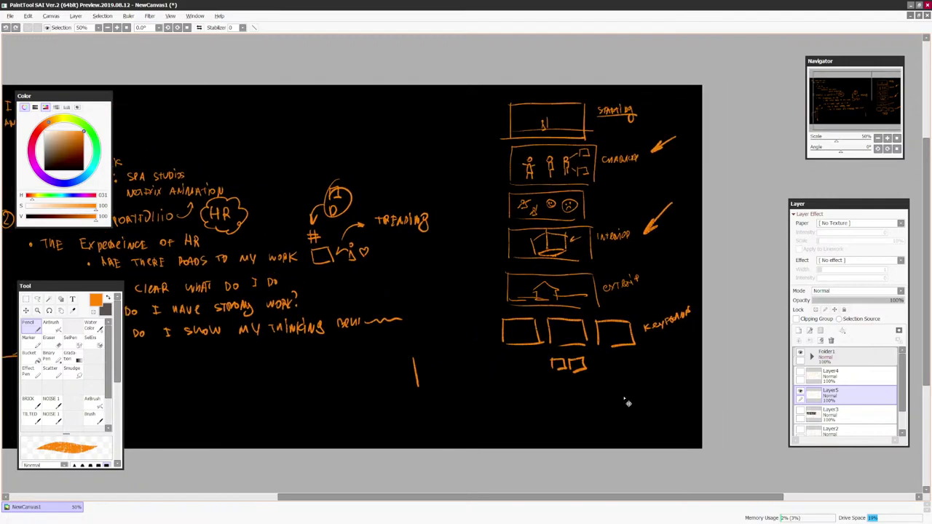
{"action": "key", "text": "ctrl+z"}
Draw a large orange border enclosing all the frames up to the canvas edge, then undo it
{"action": "left_click_drag", "start_coordinate": [644, 352], "coordinate": [614, 380]}
{"action": "mouse_move", "coordinate": [450, 132]}
{"action": "left_mouse_down"}
{"action": "mouse_move", "coordinate": [453, 219]}
{"action": "mouse_move", "coordinate": [514, 423]}
{"action": "mouse_move", "coordinate": [664, 342]}
{"action": "mouse_move", "coordinate": [674, 114]}
{"action": "mouse_move", "coordinate": [449, 121]}
{"action": "left_mouse_up"}
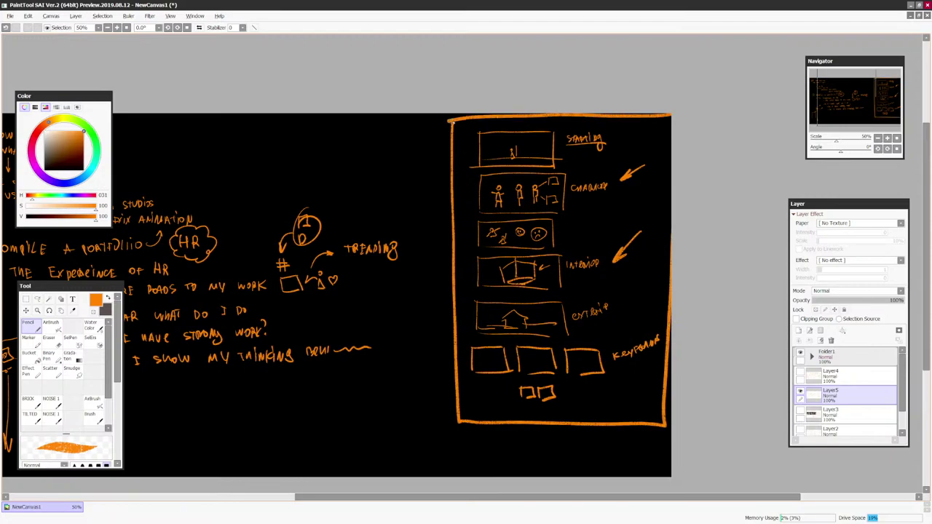
{"action": "scroll", "coordinate": [452, 122], "scroll_direction": "down", "scroll_amount": 1}
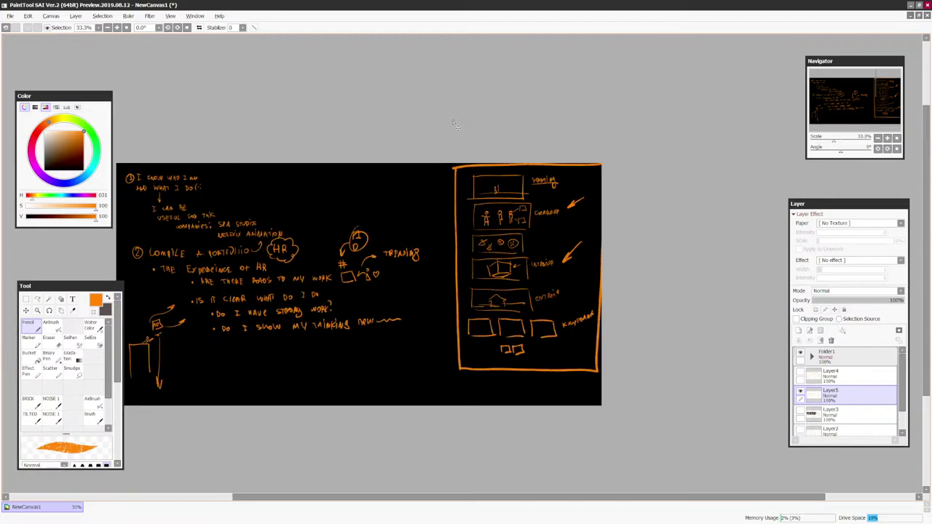
{"action": "key", "text": "ctrl+z"}
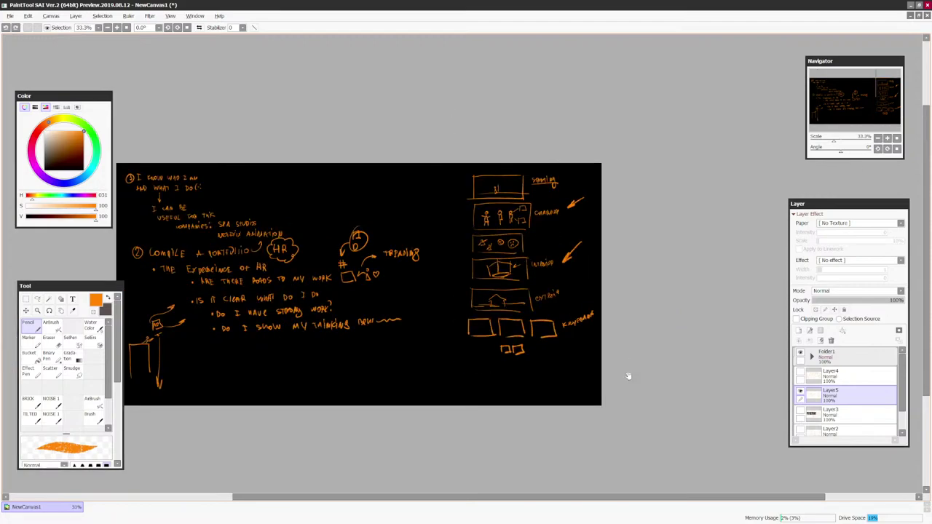
Set the brush size to 36 and try a long stroke beside the column of frames, undoing the trial strokes
{"action": "scroll", "coordinate": [677, 313], "scroll_direction": "up", "scroll_amount": 1}
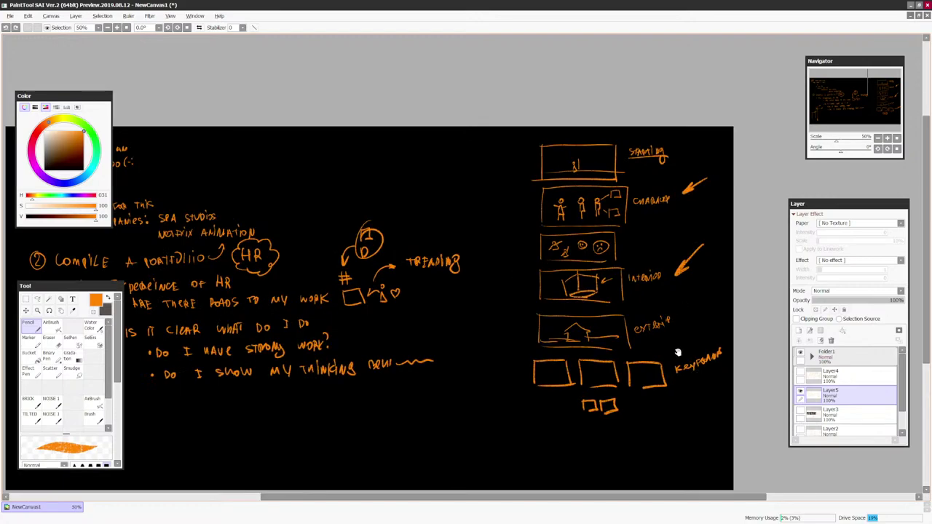
{"action": "left_click_drag", "start_coordinate": [700, 337], "coordinate": [665, 347]}
{"action": "mouse_move", "coordinate": [501, 358]}
{"action": "left_mouse_down"}
{"action": "mouse_move", "coordinate": [482, 190]}
{"action": "mouse_move", "coordinate": [480, 215]}
{"action": "left_mouse_up"}
{"action": "mouse_move", "coordinate": [687, 330]}
{"action": "left_mouse_down"}
{"action": "mouse_move", "coordinate": [686, 339]}
{"action": "mouse_move", "coordinate": [649, 347]}
{"action": "left_mouse_up"}
{"action": "key", "text": "ctrl+z"}
{"action": "left_click_drag", "start_coordinate": [416, 219], "coordinate": [423, 219], "text": "ctrl+alt"}
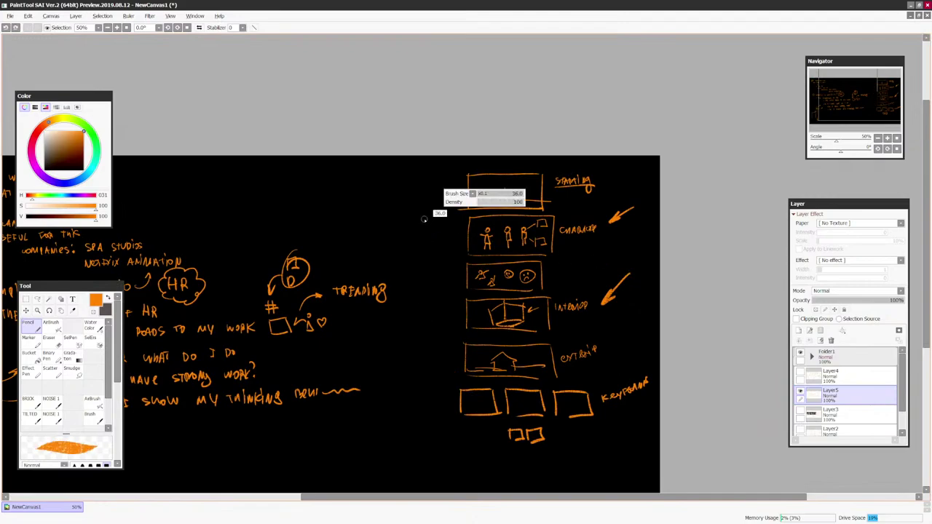
{"action": "left_click_drag", "start_coordinate": [425, 161], "coordinate": [413, 438]}
{"action": "key", "text": "ctrl+z"}
Select the whole column of frames and labels, scale it down and move it away from the canvas's right edge
{"action": "scroll", "coordinate": [683, 283], "scroll_direction": "down", "scroll_amount": 1}
{"action": "left_click", "coordinate": [26, 298]}
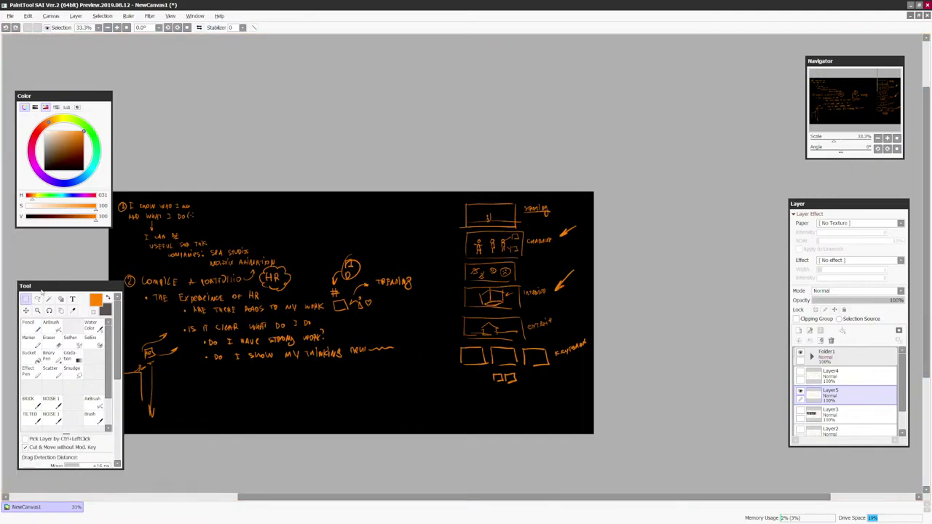
{"action": "left_click_drag", "start_coordinate": [443, 191], "coordinate": [593, 430]}
{"action": "key", "text": "ctrl+t"}
{"action": "left_click_drag", "start_coordinate": [589, 386], "coordinate": [556, 339]}
{"action": "left_click_drag", "start_coordinate": [526, 286], "coordinate": [503, 344]}
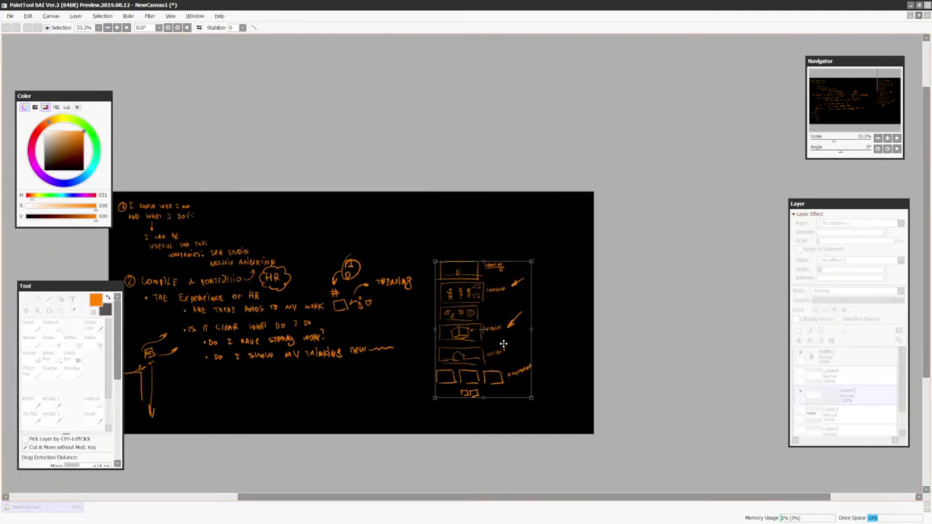
{"action": "key", "text": "Return"}
Delete the two arrows pointing at the character and interior labels using a freeform selection
{"action": "key", "text": "Page_Up"}
{"action": "left_click", "coordinate": [38, 298]}
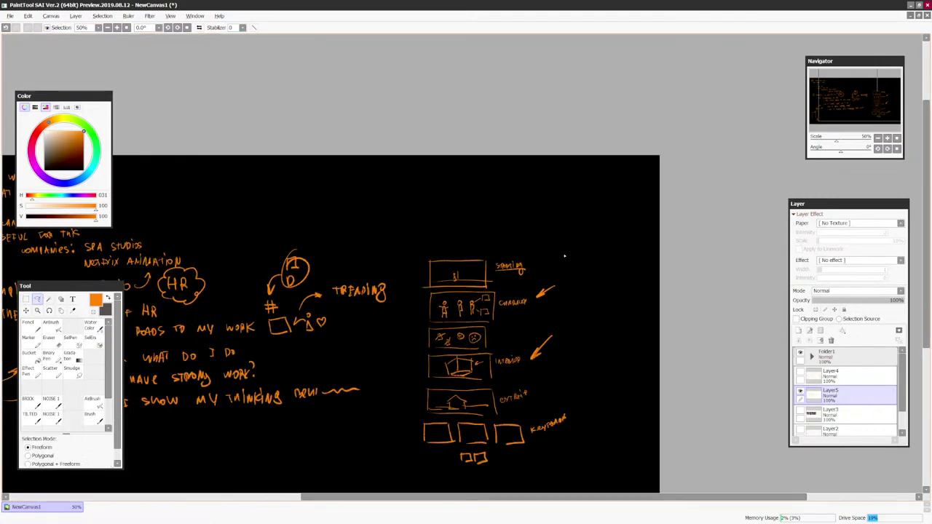
{"action": "mouse_move", "coordinate": [564, 255]}
{"action": "left_mouse_down"}
{"action": "mouse_move", "coordinate": [536, 306]}
{"action": "mouse_move", "coordinate": [527, 390]}
{"action": "mouse_move", "coordinate": [557, 415]}
{"action": "mouse_move", "coordinate": [609, 262]}
{"action": "left_mouse_up"}
{"action": "key", "text": "Delete"}
Move the frames from the character frame downward lower on the canvas, leaving a gap beneath the staging frame
{"action": "scroll", "coordinate": [614, 290], "scroll_direction": "down", "scroll_amount": 2}
{"action": "left_click_drag", "start_coordinate": [538, 259], "coordinate": [531, 217]}
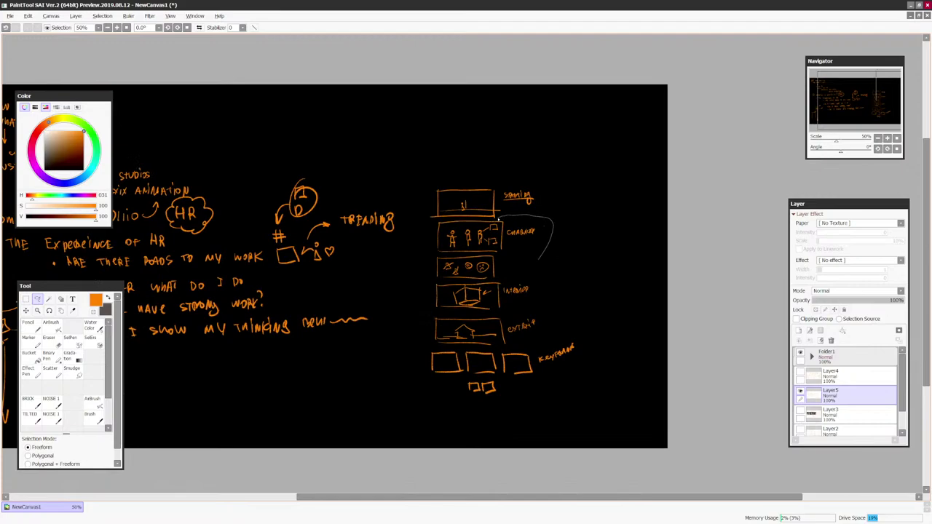
{"action": "mouse_move", "coordinate": [460, 221]}
{"action": "left_mouse_down"}
{"action": "mouse_move", "coordinate": [496, 449]}
{"action": "mouse_move", "coordinate": [539, 259]}
{"action": "left_mouse_up"}
{"action": "left_click_drag", "start_coordinate": [676, 333], "coordinate": [672, 364], "text": "ctrl"}
{"action": "key", "text": "ctrl+d"}
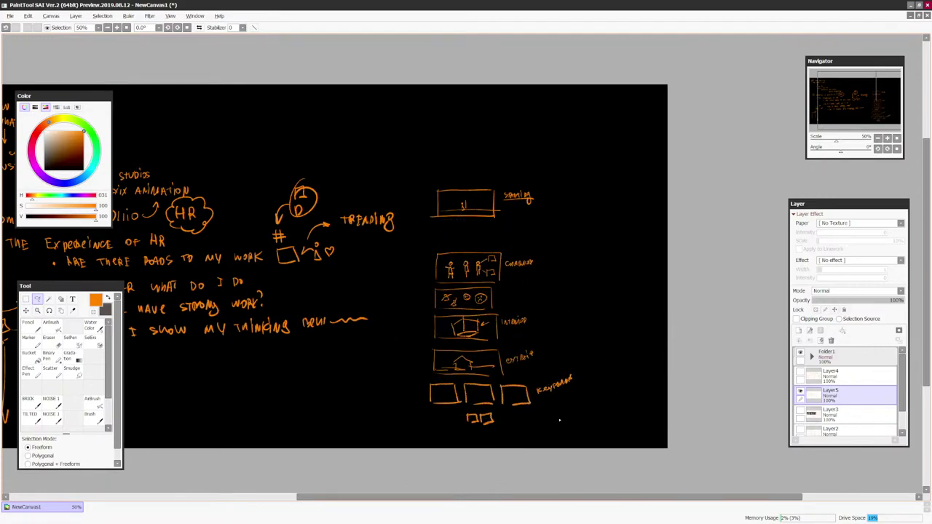
Move the keyframe boxes and their label above the staging frame
{"action": "mouse_move", "coordinate": [558, 429]}
{"action": "left_mouse_down"}
{"action": "mouse_move", "coordinate": [522, 374]}
{"action": "mouse_move", "coordinate": [471, 379]}
{"action": "mouse_move", "coordinate": [550, 436]}
{"action": "left_mouse_up"}
{"action": "left_click_drag", "start_coordinate": [642, 422], "coordinate": [646, 177]}
{"action": "key", "text": "ctrl+d"}
Nudge the two small keyframe boxes up and move the character-to-exterior frames back up beneath the staging frame
{"action": "left_click_drag", "start_coordinate": [499, 168], "coordinate": [499, 170]}
{"action": "left_click_drag", "start_coordinate": [533, 194], "coordinate": [533, 188], "text": "ctrl"}
{"action": "key", "text": "ctrl+d"}
{"action": "mouse_move", "coordinate": [555, 237]}
{"action": "left_mouse_down"}
{"action": "mouse_move", "coordinate": [493, 229]}
{"action": "mouse_move", "coordinate": [586, 306]}
{"action": "mouse_move", "coordinate": [638, 284]}
{"action": "left_mouse_up"}
{"action": "key", "text": "ctrl+d"}
Draw a box beside the staging label and a large page frame enclosing it and the column of sketches
{"action": "key", "text": "n"}
{"action": "mouse_move", "coordinate": [572, 176]}
{"action": "left_mouse_down"}
{"action": "mouse_move", "coordinate": [571, 209]}
{"action": "mouse_move", "coordinate": [630, 172]}
{"action": "mouse_move", "coordinate": [629, 210]}
{"action": "left_mouse_up"}
{"action": "left_click_drag", "start_coordinate": [570, 207], "coordinate": [624, 205]}
{"action": "mouse_move", "coordinate": [399, 122]}
{"action": "left_mouse_down"}
{"action": "mouse_move", "coordinate": [620, 124]}
{"action": "mouse_move", "coordinate": [398, 383]}
{"action": "mouse_move", "coordinate": [634, 377]}
{"action": "left_mouse_up"}
{"action": "left_click_drag", "start_coordinate": [644, 109], "coordinate": [636, 380]}
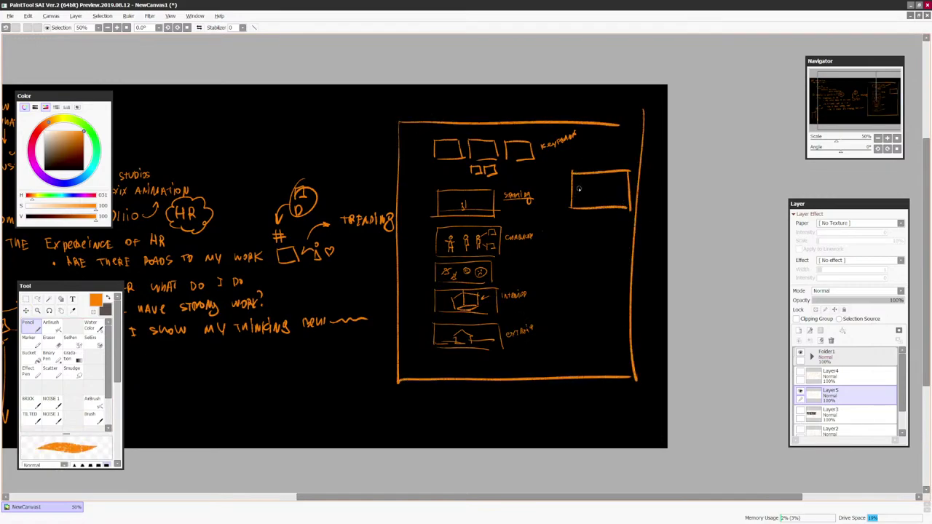
Complete the sidebar with a circle in its box, three smaller boxes below, and a vertical line dividing it from the column
{"action": "left_click_drag", "start_coordinate": [579, 189], "coordinate": [604, 188]}
{"action": "mouse_move", "coordinate": [570, 223]}
{"action": "left_mouse_down"}
{"action": "mouse_move", "coordinate": [601, 233]}
{"action": "mouse_move", "coordinate": [594, 281]}
{"action": "left_mouse_up"}
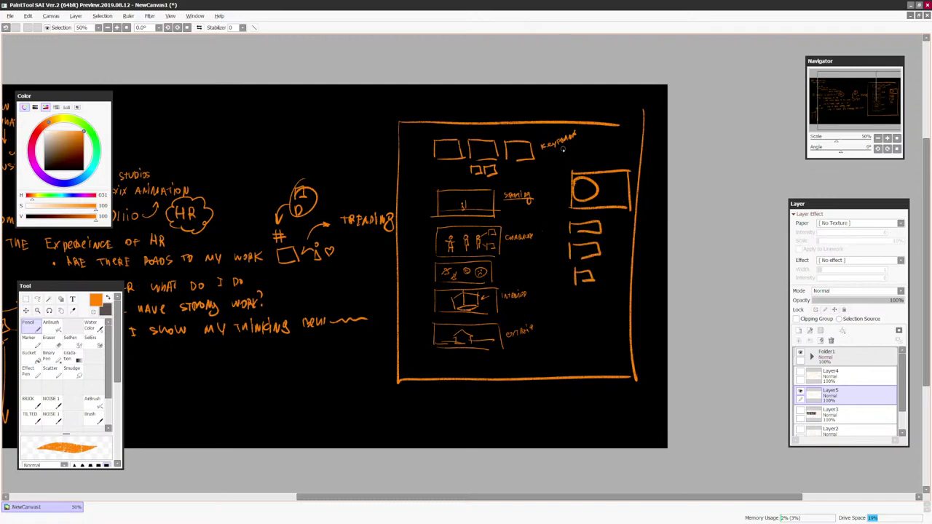
{"action": "left_click_drag", "start_coordinate": [562, 138], "coordinate": [565, 364]}
Write "POST 1" beneath the page frame, with the number circled
{"action": "mouse_move", "coordinate": [400, 120]}
{"action": "left_mouse_down"}
{"action": "mouse_move", "coordinate": [399, 398]}
{"action": "mouse_move", "coordinate": [465, 412]}
{"action": "mouse_move", "coordinate": [470, 423]}
{"action": "left_mouse_up"}
{"action": "mouse_move", "coordinate": [476, 406]}
{"action": "left_mouse_down"}
{"action": "mouse_move", "coordinate": [478, 421]}
{"action": "mouse_move", "coordinate": [502, 428]}
{"action": "mouse_move", "coordinate": [494, 398]}
{"action": "left_mouse_up"}
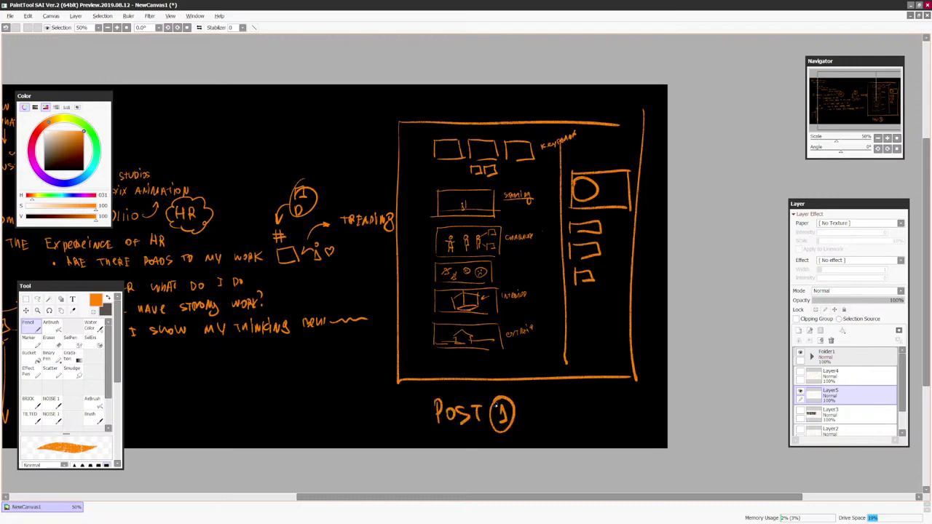
{"action": "key", "text": "Page_Down"}
{"action": "left_click_drag", "start_coordinate": [627, 305], "coordinate": [603, 363]}
Switch the drawing colour to red and circle the keyframe boxes at the top of the page layout
{"action": "key", "text": "Page_Up"}
{"action": "key", "text": "Page_Up"}
{"action": "left_click_drag", "start_coordinate": [662, 338], "coordinate": [647, 257]}
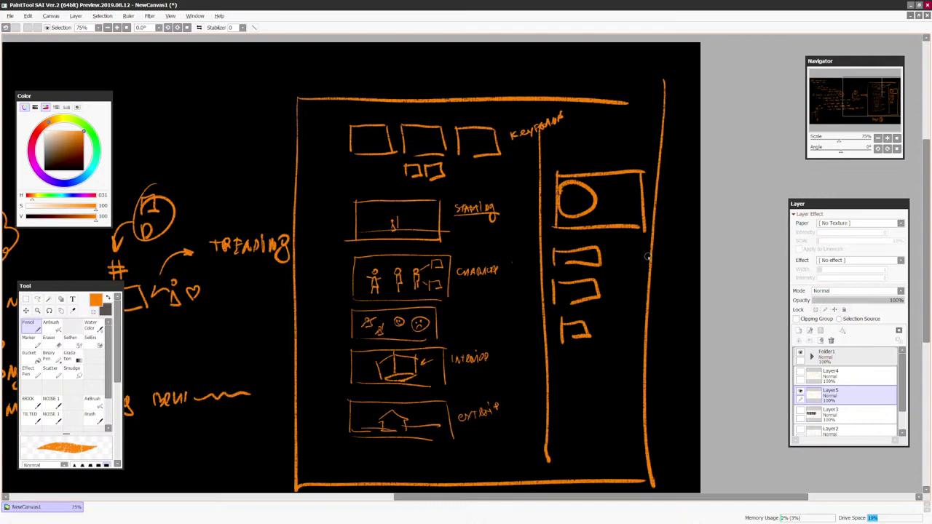
{"action": "left_click", "coordinate": [34, 138]}
{"action": "mouse_move", "coordinate": [437, 86]}
{"action": "left_mouse_down"}
{"action": "mouse_move", "coordinate": [324, 150]}
{"action": "mouse_move", "coordinate": [404, 92]}
{"action": "mouse_move", "coordinate": [361, 121]}
{"action": "left_mouse_up"}
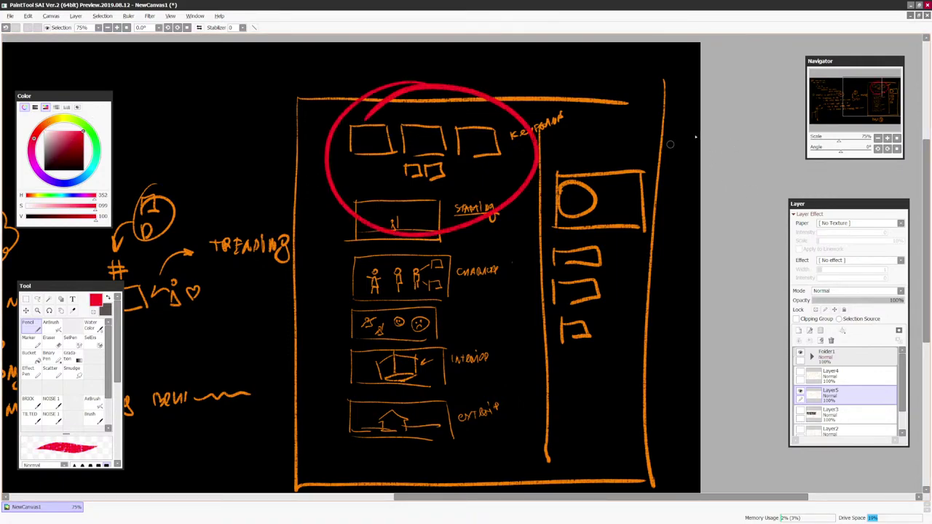
Try a short red arrow from the circle, then replace it with a long one running down to the exterior frame
{"action": "mouse_move", "coordinate": [352, 208]}
{"action": "left_mouse_down"}
{"action": "mouse_move", "coordinate": [327, 320]}
{"action": "mouse_move", "coordinate": [345, 274]}
{"action": "left_mouse_up"}
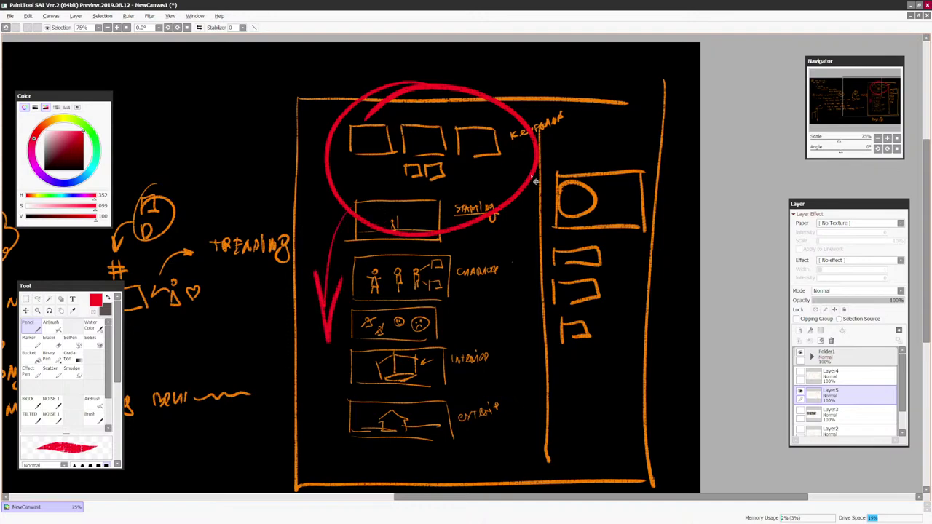
{"action": "key", "text": "ctrl+z"}
{"action": "key", "text": "ctrl+z"}
{"action": "left_click_drag", "start_coordinate": [328, 183], "coordinate": [336, 421]}
{"action": "mouse_move", "coordinate": [325, 378]}
{"action": "left_mouse_down"}
{"action": "mouse_move", "coordinate": [336, 424]}
{"action": "mouse_move", "coordinate": [342, 378]}
{"action": "left_mouse_up"}
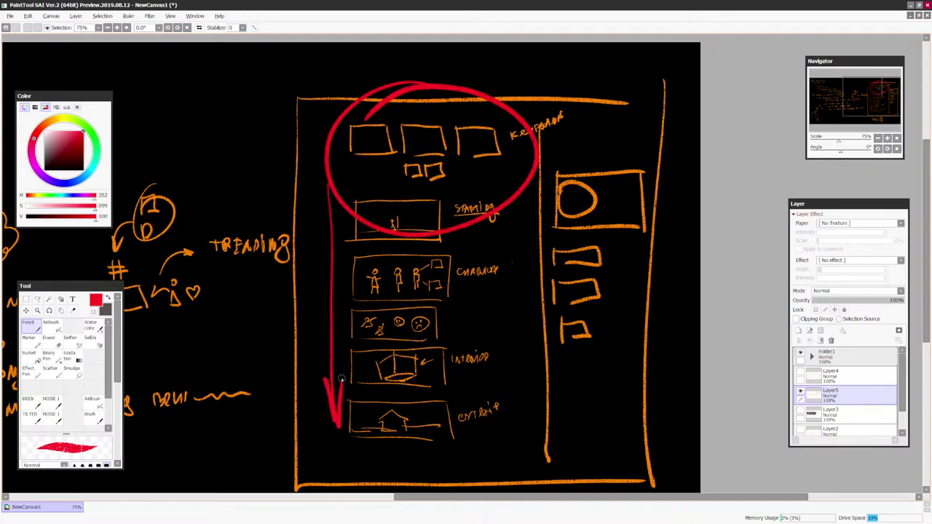
Undo the red arrow and the red circle around the keyframe boxes
{"action": "key", "text": "ctrl+minus"}
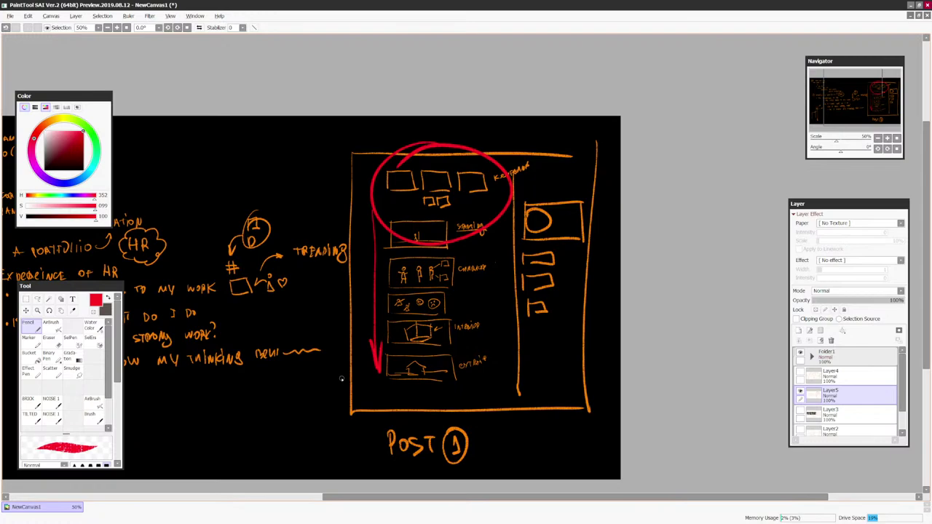
{"action": "key", "text": "ctrl+z"}
{"action": "key", "text": "ctrl+z"}
{"action": "scroll", "coordinate": [342, 378], "scroll_direction": "down", "scroll_amount": 1}
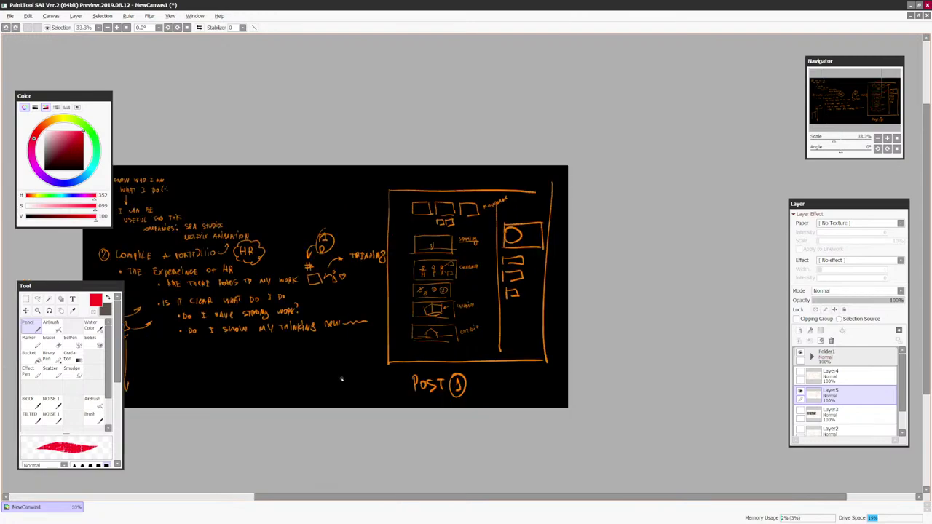
Trace the page frame in red, then undo the red outline
{"action": "scroll", "coordinate": [341, 378], "scroll_direction": "up", "scroll_amount": 2}
{"action": "mouse_move", "coordinate": [300, 101]}
{"action": "left_mouse_down"}
{"action": "mouse_move", "coordinate": [294, 211]}
{"action": "mouse_move", "coordinate": [502, 481]}
{"action": "mouse_move", "coordinate": [665, 102]}
{"action": "mouse_move", "coordinate": [294, 100]}
{"action": "left_mouse_up"}
{"action": "scroll", "coordinate": [291, 103], "scroll_direction": "down", "scroll_amount": 1}
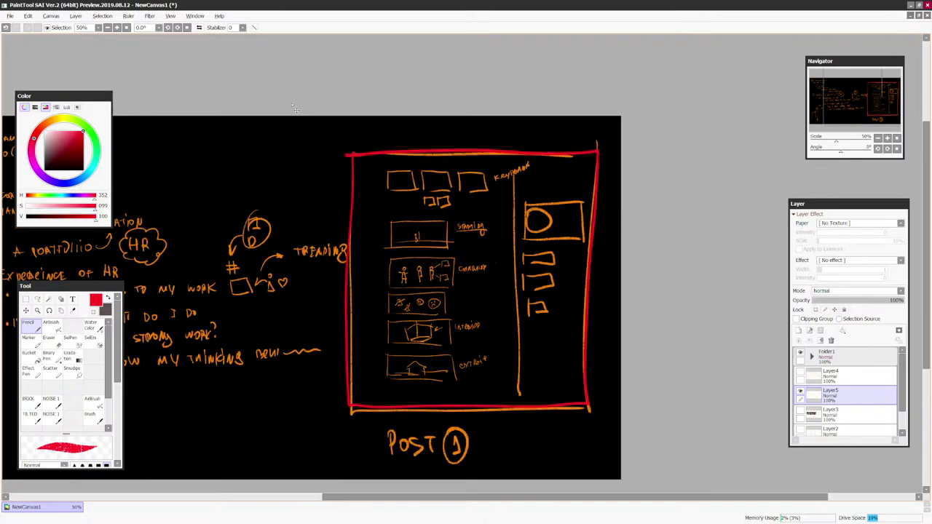
{"action": "key", "text": "ctrl+z"}
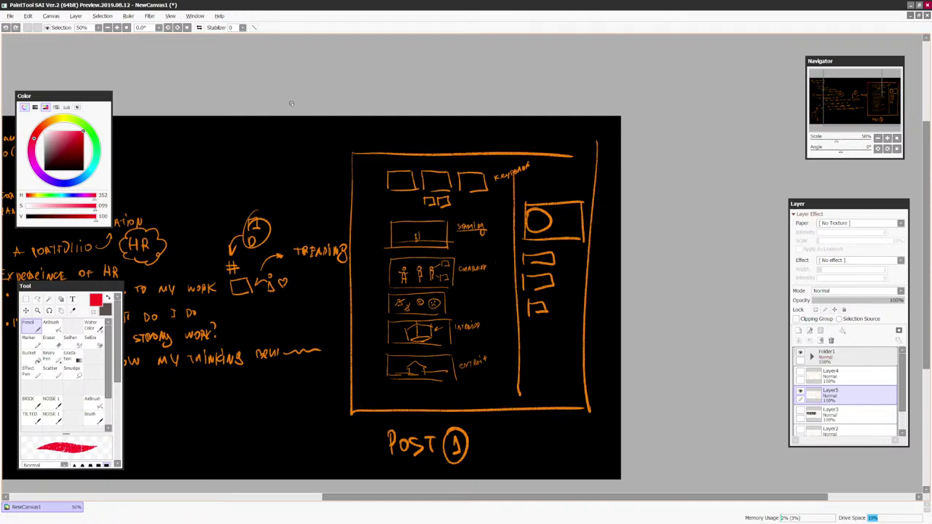
{"action": "scroll", "coordinate": [291, 103], "scroll_direction": "down", "scroll_amount": 1}
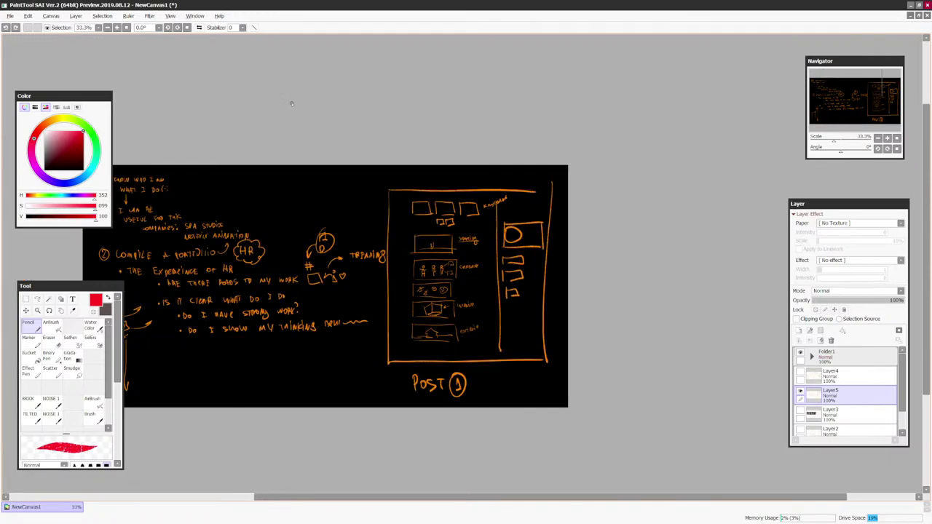
{"action": "scroll", "coordinate": [292, 103], "scroll_direction": "up", "scroll_amount": 1}
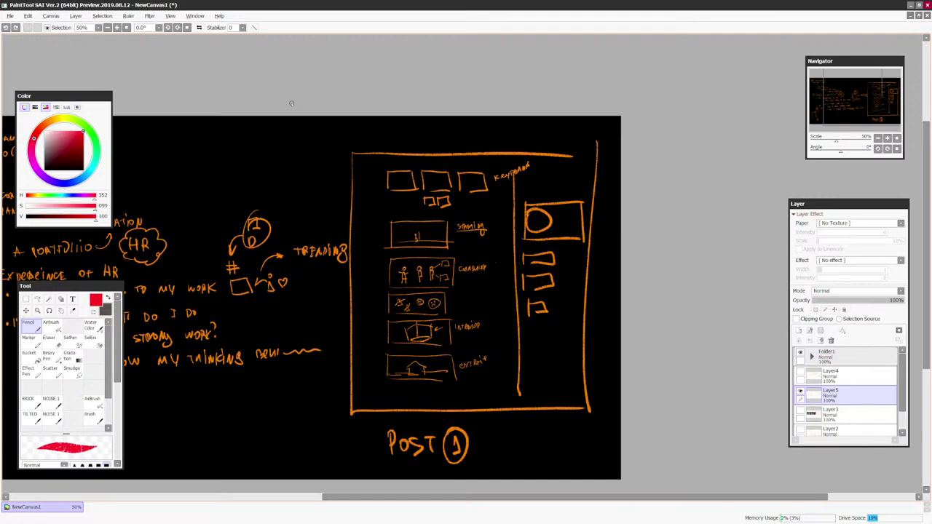
{"action": "left_click_drag", "start_coordinate": [604, 257], "coordinate": [648, 324]}
{"action": "scroll", "coordinate": [641, 328], "scroll_direction": "up", "scroll_amount": 1}
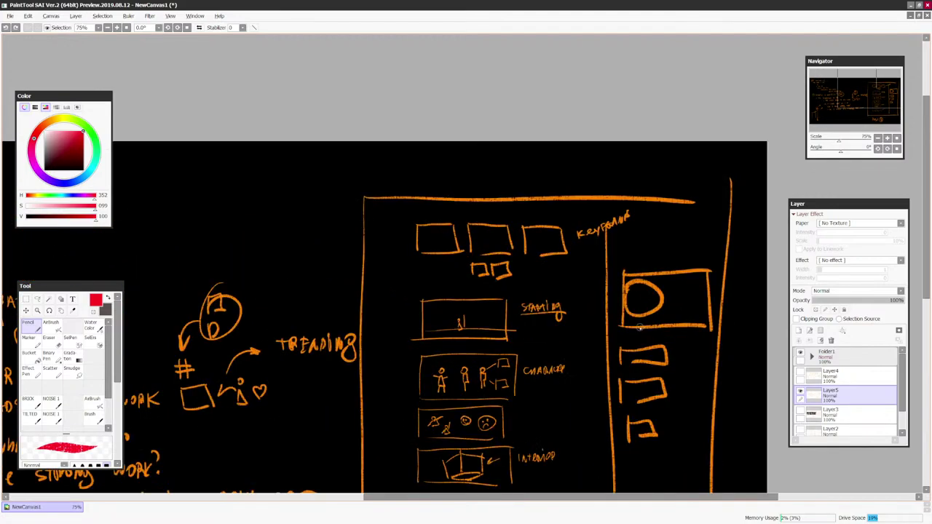
Try a red stroke running down beside the page layout's section frames, then undo it
{"action": "mouse_move", "coordinate": [406, 211]}
{"action": "left_mouse_down"}
{"action": "mouse_move", "coordinate": [407, 281]}
{"action": "mouse_move", "coordinate": [547, 218]}
{"action": "mouse_move", "coordinate": [441, 218]}
{"action": "mouse_move", "coordinate": [409, 357]}
{"action": "left_mouse_up"}
{"action": "scroll", "coordinate": [457, 218], "scroll_direction": "down", "scroll_amount": 1}
{"action": "scroll", "coordinate": [648, 273], "scroll_direction": "up", "scroll_amount": 1}
{"action": "key", "text": "ctrl+z"}
{"action": "key", "text": "ctrl+z"}
Handwrite "Keyframe" in red above the page layout with a stroke from the keyframe boxes, then undo all of it
{"action": "mouse_move", "coordinate": [407, 189]}
{"action": "left_mouse_down"}
{"action": "mouse_move", "coordinate": [574, 260]}
{"action": "mouse_move", "coordinate": [444, 184]}
{"action": "mouse_move", "coordinate": [474, 168]}
{"action": "mouse_move", "coordinate": [484, 174]}
{"action": "mouse_move", "coordinate": [523, 164]}
{"action": "mouse_move", "coordinate": [531, 184]}
{"action": "mouse_move", "coordinate": [542, 176]}
{"action": "left_mouse_up"}
{"action": "key", "text": "ctrl+z"}
{"action": "scroll", "coordinate": [444, 178], "scroll_direction": "down", "scroll_amount": 1}
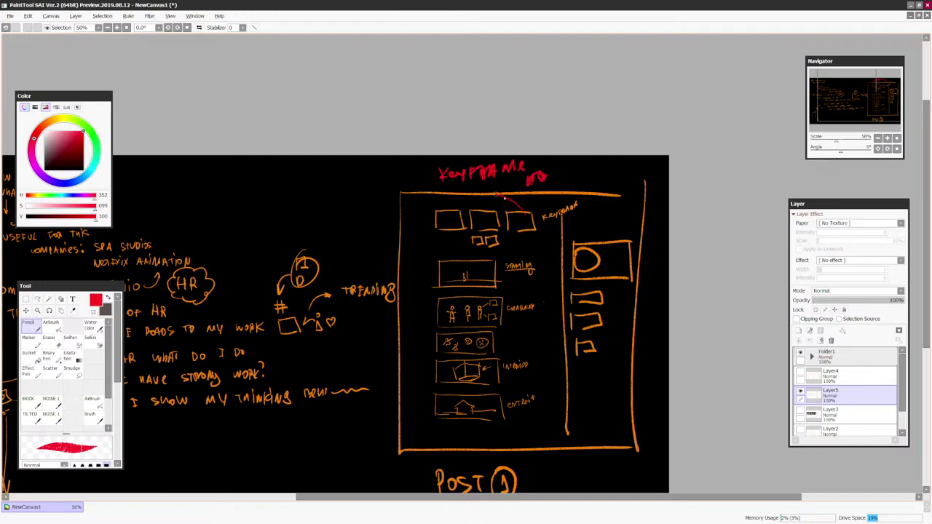
{"action": "key", "text": "ctrl+z"}
{"action": "key", "text": "ctrl+z"}
{"action": "key", "text": "ctrl+z"}
{"action": "key", "text": "ctrl+z"}
{"action": "key", "text": "ctrl+z"}
{"action": "key", "text": "ctrl+z"}
{"action": "key", "text": "ctrl+z"}
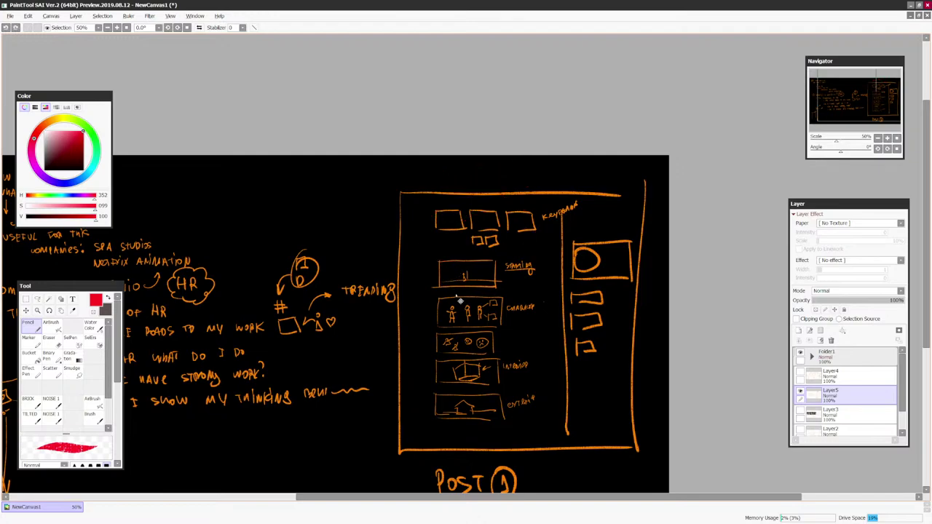
Try red arrows curving up from the character frame and waving across above the page, undoing each one
{"action": "left_click_drag", "start_coordinate": [446, 318], "coordinate": [429, 249]}
{"action": "mouse_move", "coordinate": [444, 346]}
{"action": "left_mouse_down"}
{"action": "mouse_move", "coordinate": [416, 272]}
{"action": "mouse_move", "coordinate": [429, 295]}
{"action": "left_mouse_up"}
{"action": "key", "text": "ctrl+z"}
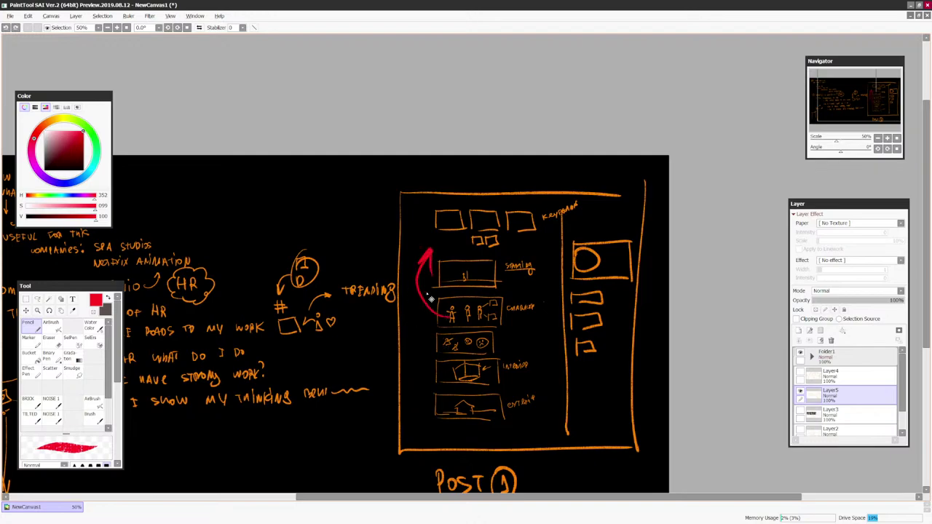
{"action": "key", "text": "ctrl+z"}
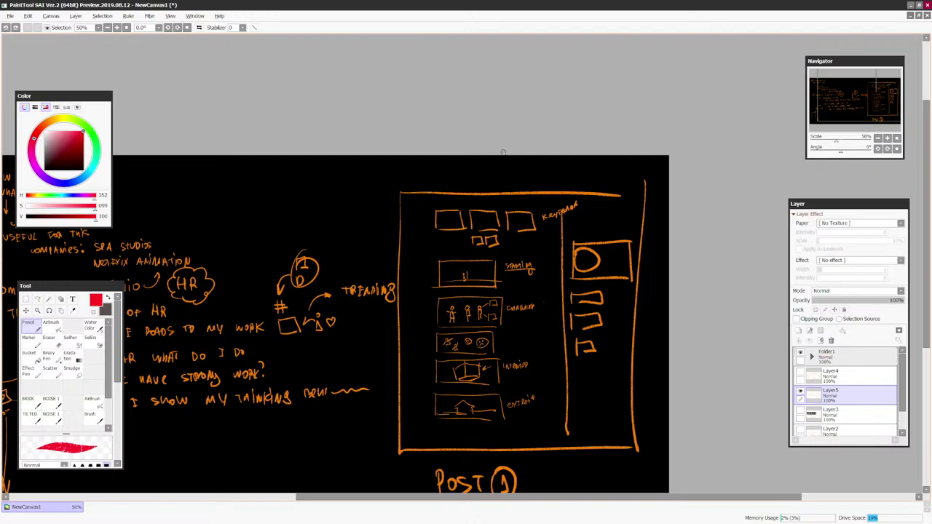
{"action": "left_click_drag", "start_coordinate": [490, 177], "coordinate": [553, 170]}
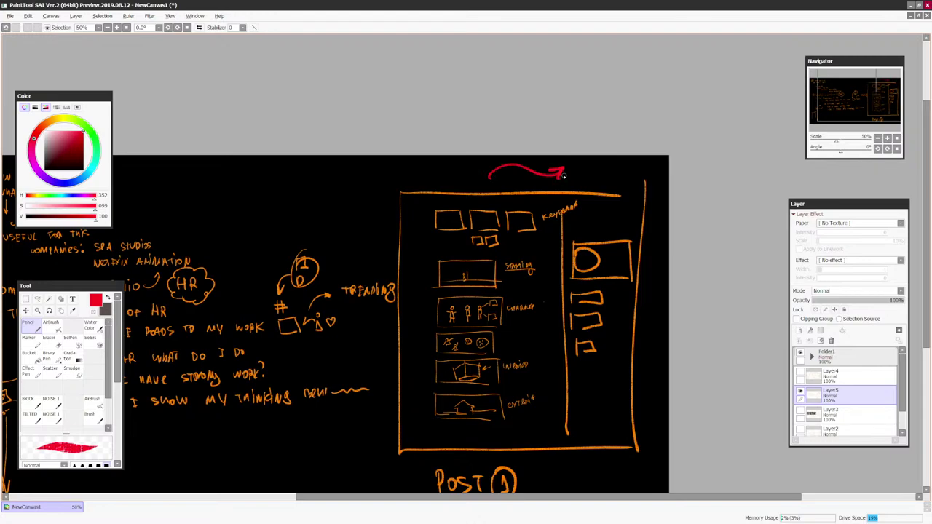
{"action": "key", "text": "ctrl+z"}
{"action": "key", "text": "Page_Down"}
{"action": "key", "text": "Page_Down"}
{"action": "key", "text": "Page_Down"}
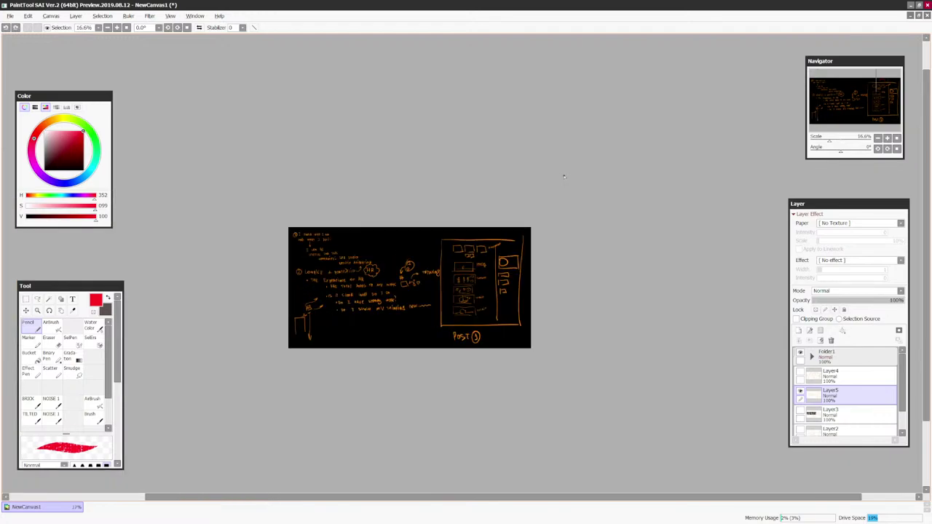
{"action": "left_click_drag", "start_coordinate": [599, 368], "coordinate": [633, 361]}
{"action": "key", "text": "Page_Up"}
{"action": "key", "text": "Page_Up"}
{"action": "left_click_drag", "start_coordinate": [643, 392], "coordinate": [631, 388]}
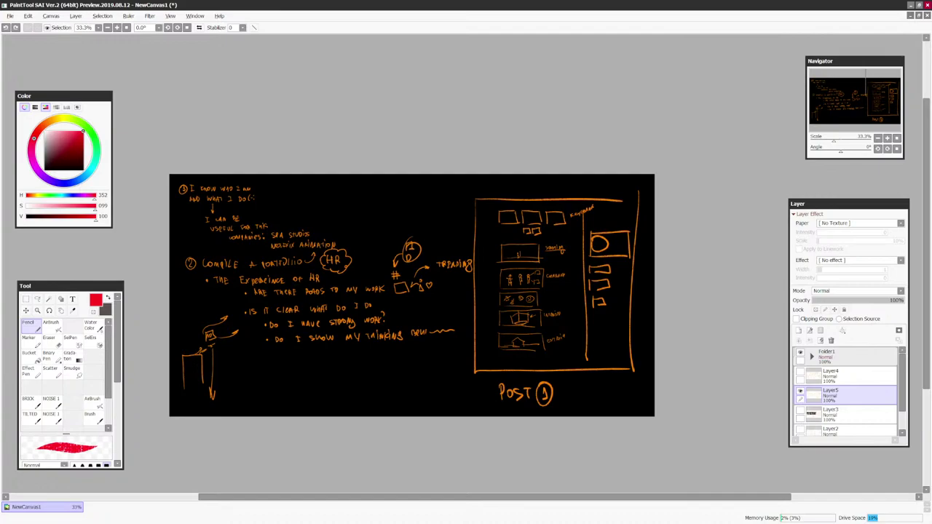
{"action": "scroll", "coordinate": [695, 306], "scroll_direction": "down", "scroll_amount": 2}
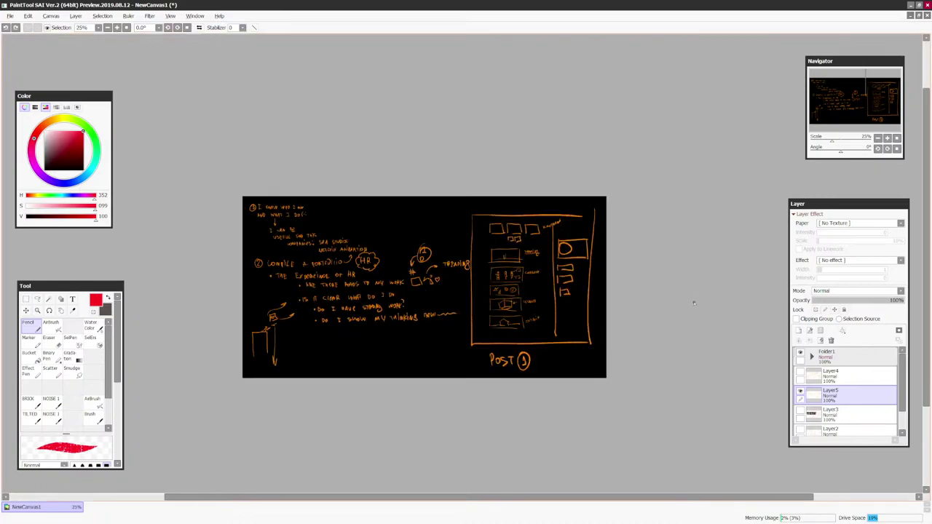
{"action": "scroll", "coordinate": [597, 360], "scroll_direction": "up", "scroll_amount": 3}
{"action": "scroll", "coordinate": [578, 354], "scroll_direction": "up", "scroll_amount": 2}
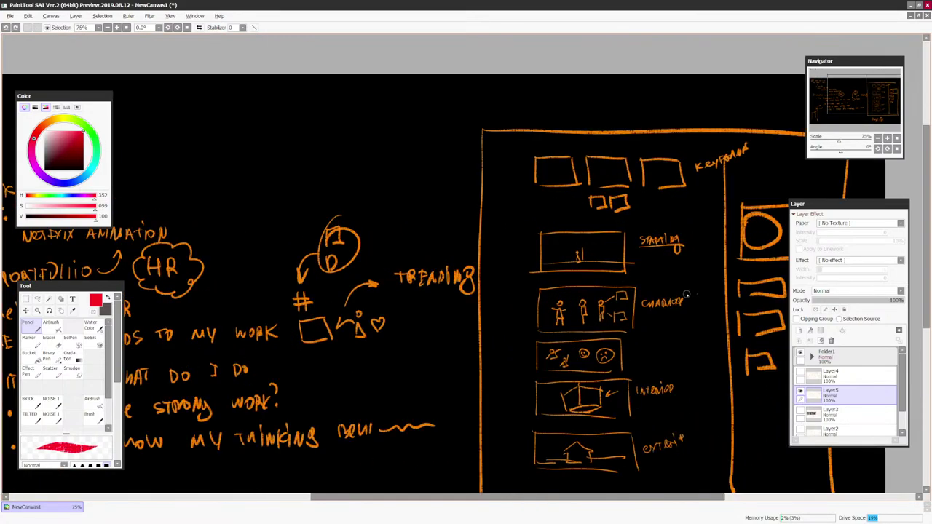
{"action": "scroll", "coordinate": [683, 323], "scroll_direction": "down", "scroll_amount": 3}
{"action": "scroll", "coordinate": [682, 323], "scroll_direction": "up", "scroll_amount": 4}
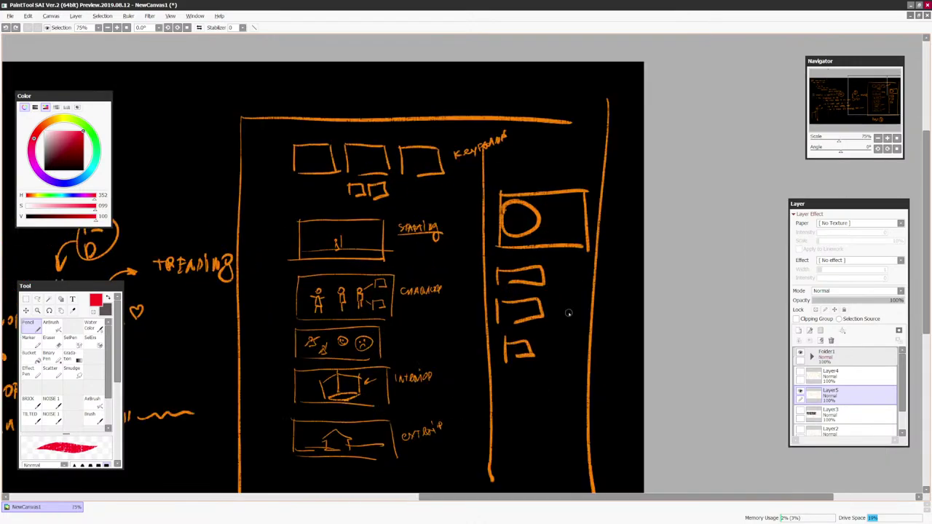
{"action": "scroll", "coordinate": [661, 282], "scroll_direction": "down", "scroll_amount": 2}
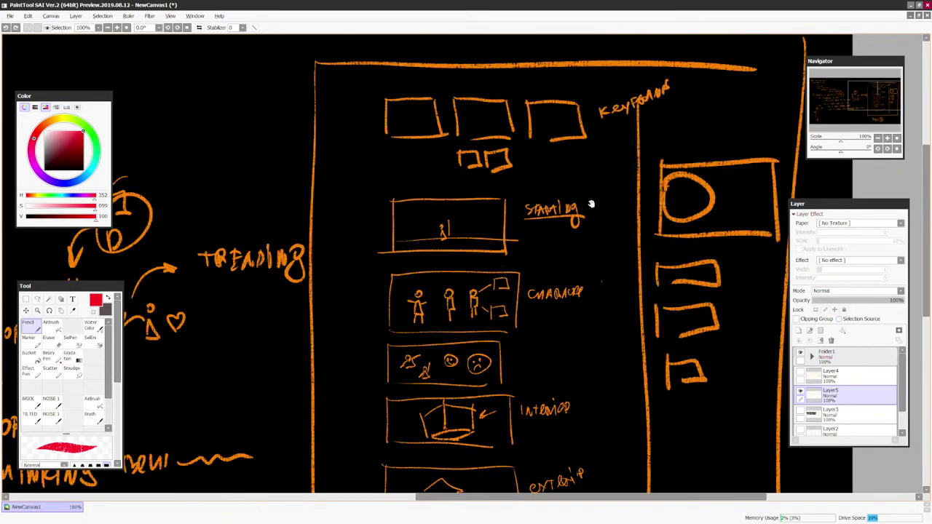
Draw three stacked red boxes over the page layout, around the keyframes, the staging area, and the expressions with the interior
{"action": "scroll", "coordinate": [591, 204], "scroll_direction": "up", "scroll_amount": 2}
{"action": "mouse_move", "coordinate": [277, 122]}
{"action": "left_mouse_down"}
{"action": "mouse_move", "coordinate": [527, 249]}
{"action": "mouse_move", "coordinate": [474, 125]}
{"action": "mouse_move", "coordinate": [302, 126]}
{"action": "left_mouse_up"}
{"action": "scroll", "coordinate": [302, 125], "scroll_direction": "down", "scroll_amount": 1}
{"action": "mouse_move", "coordinate": [348, 274]}
{"action": "left_mouse_down"}
{"action": "mouse_move", "coordinate": [505, 392]}
{"action": "mouse_move", "coordinate": [386, 281]}
{"action": "left_mouse_up"}
{"action": "scroll", "coordinate": [385, 281], "scroll_direction": "down", "scroll_amount": 1}
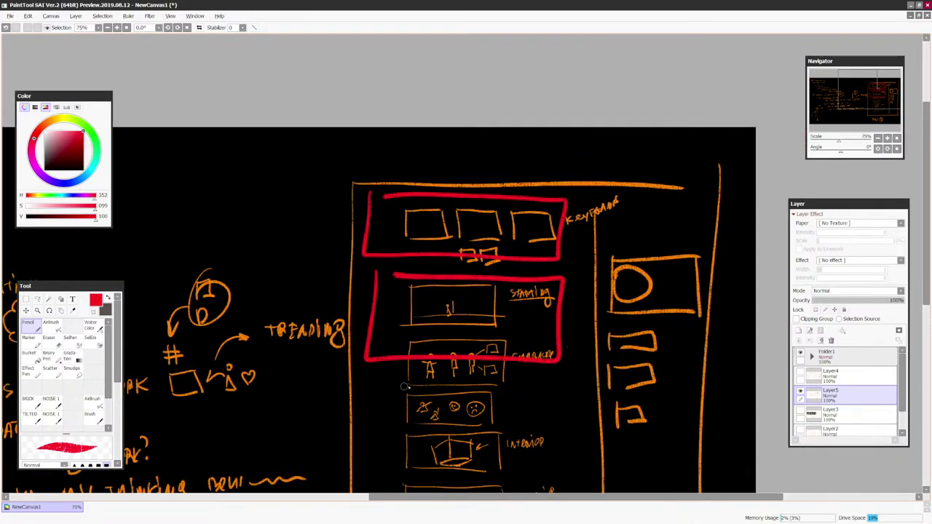
{"action": "mouse_move", "coordinate": [375, 374]}
{"action": "left_mouse_down"}
{"action": "mouse_move", "coordinate": [536, 477]}
{"action": "mouse_move", "coordinate": [393, 382]}
{"action": "left_mouse_up"}
{"action": "scroll", "coordinate": [633, 321], "scroll_direction": "down", "scroll_amount": 1}
{"action": "left_click_drag", "start_coordinate": [523, 368], "coordinate": [552, 302]}
{"action": "scroll", "coordinate": [552, 302], "scroll_direction": "up", "scroll_amount": 1}
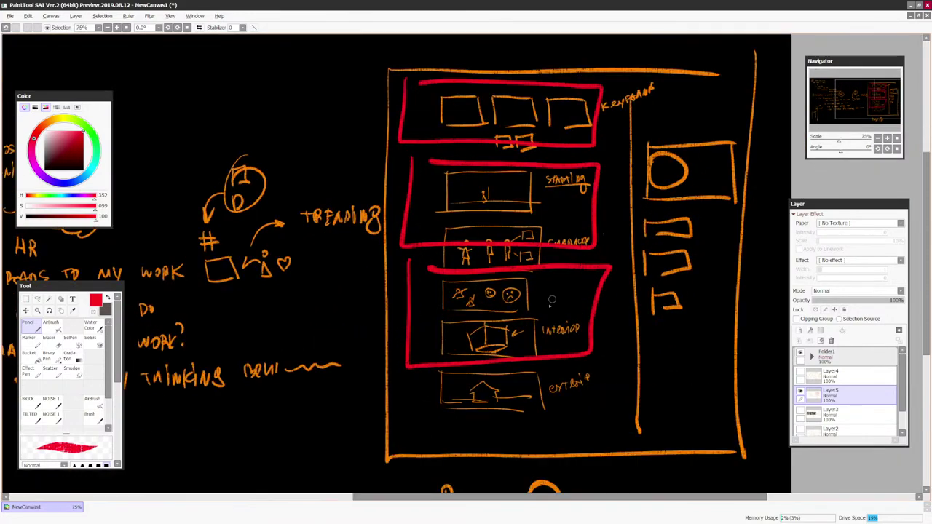
Try a red stroke beside the lower frames, then undo the red section boxes on the page layout
{"action": "left_click_drag", "start_coordinate": [577, 385], "coordinate": [554, 271]}
{"action": "key", "text": "ctrl+z"}
{"action": "key", "text": "ctrl+z"}
{"action": "key", "text": "ctrl+z"}
{"action": "scroll", "coordinate": [706, 223], "scroll_direction": "down", "scroll_amount": 1}
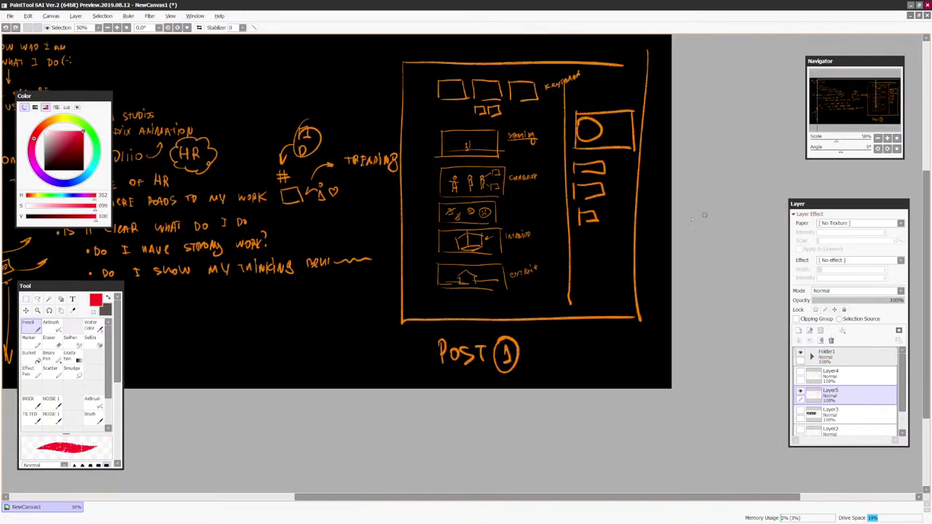
Sketch two small red boxes below the exterior frame with an arrow curving up to the interior label, then undo them
{"action": "scroll", "coordinate": [603, 384], "scroll_direction": "up", "scroll_amount": 4}
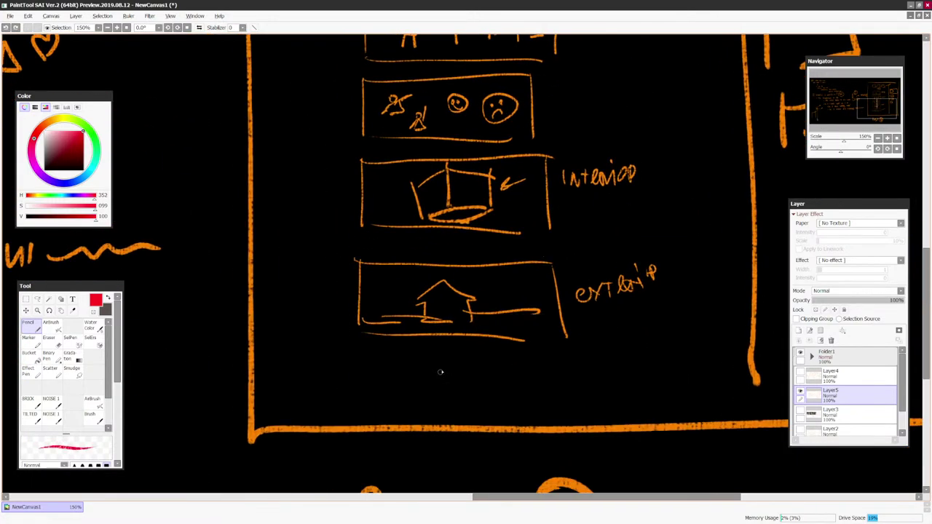
{"action": "mouse_move", "coordinate": [437, 397]}
{"action": "left_mouse_down"}
{"action": "mouse_move", "coordinate": [438, 367]}
{"action": "mouse_move", "coordinate": [498, 399]}
{"action": "mouse_move", "coordinate": [444, 400]}
{"action": "left_mouse_up"}
{"action": "mouse_move", "coordinate": [503, 398]}
{"action": "left_mouse_down"}
{"action": "mouse_move", "coordinate": [530, 364]}
{"action": "mouse_move", "coordinate": [568, 402]}
{"action": "mouse_move", "coordinate": [527, 390]}
{"action": "left_mouse_up"}
{"action": "scroll", "coordinate": [527, 391], "scroll_direction": "down", "scroll_amount": 2}
{"action": "mouse_move", "coordinate": [531, 325]}
{"action": "left_mouse_down"}
{"action": "mouse_move", "coordinate": [551, 291]}
{"action": "mouse_move", "coordinate": [551, 212]}
{"action": "left_mouse_up"}
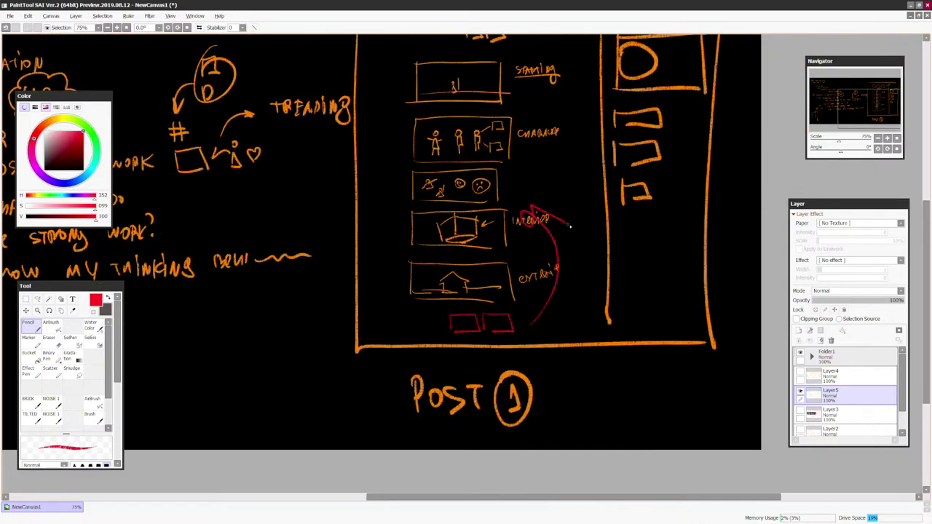
{"action": "scroll", "coordinate": [575, 232], "scroll_direction": "down", "scroll_amount": 2}
{"action": "key", "text": "ctrl+z"}
{"action": "key", "text": "ctrl+z"}
{"action": "key", "text": "ctrl+z"}
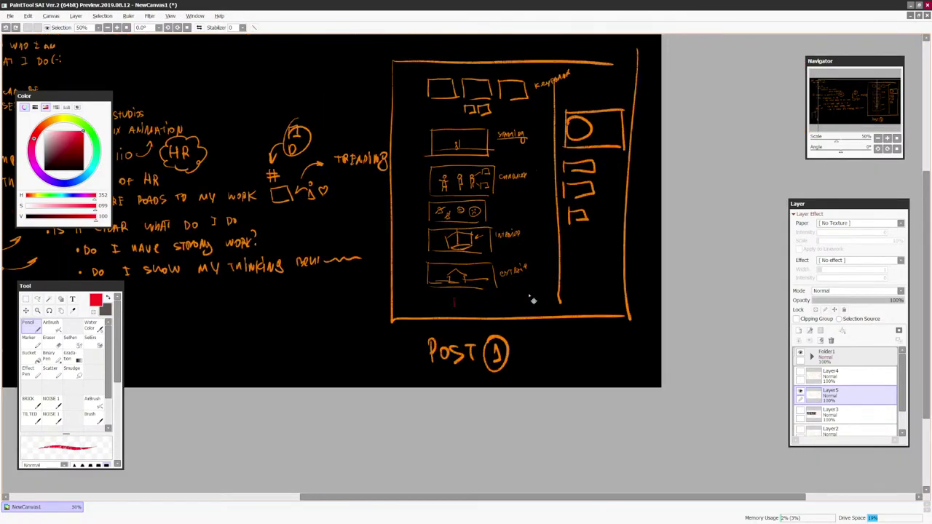
Draw a wide red frame in the empty area below the handwritten notes and put a stick figure inside it
{"action": "scroll", "coordinate": [531, 297], "scroll_direction": "up", "scroll_amount": 2}
{"action": "mouse_move", "coordinate": [494, 352]}
{"action": "left_mouse_down"}
{"action": "mouse_move", "coordinate": [496, 265]}
{"action": "mouse_move", "coordinate": [707, 250]}
{"action": "mouse_move", "coordinate": [704, 358]}
{"action": "left_mouse_up"}
{"action": "left_click_drag", "start_coordinate": [494, 352], "coordinate": [664, 354]}
{"action": "left_click_drag", "start_coordinate": [580, 278], "coordinate": [586, 314]}
{"action": "left_click_drag", "start_coordinate": [565, 286], "coordinate": [582, 304]}
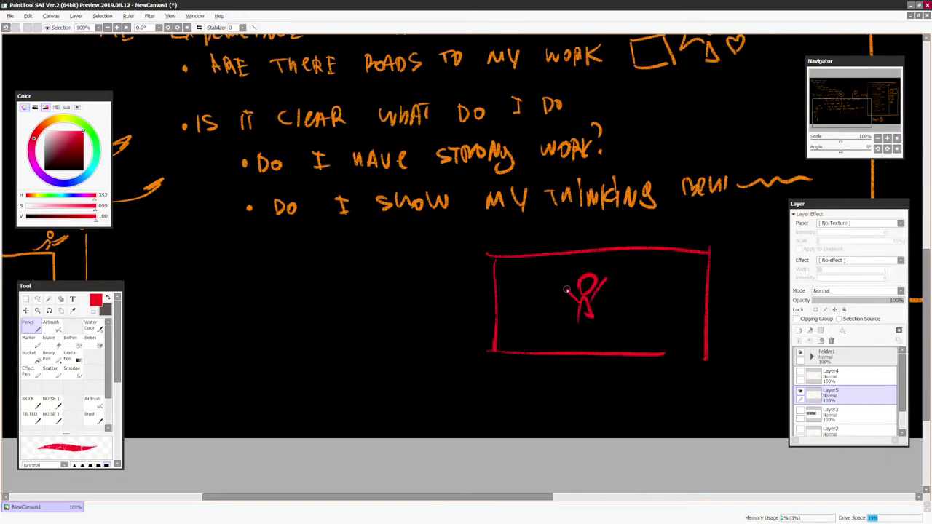
Draw two smaller red boxes side by side under the stick-figure frame and outline the pair
{"action": "mouse_move", "coordinate": [492, 374]}
{"action": "left_mouse_down"}
{"action": "mouse_move", "coordinate": [492, 406]}
{"action": "mouse_move", "coordinate": [572, 379]}
{"action": "mouse_move", "coordinate": [501, 409]}
{"action": "left_mouse_up"}
{"action": "left_click_drag", "start_coordinate": [589, 370], "coordinate": [593, 411]}
{"action": "mouse_move", "coordinate": [589, 369]}
{"action": "left_mouse_down"}
{"action": "mouse_move", "coordinate": [685, 368]}
{"action": "mouse_move", "coordinate": [594, 408]}
{"action": "left_mouse_up"}
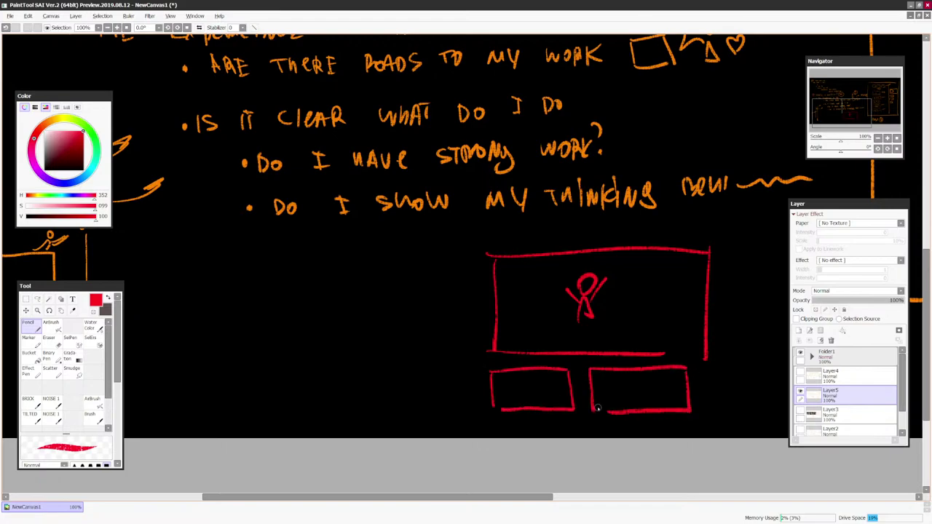
{"action": "mouse_move", "coordinate": [480, 415]}
{"action": "left_mouse_down"}
{"action": "mouse_move", "coordinate": [483, 359]}
{"action": "mouse_move", "coordinate": [692, 380]}
{"action": "mouse_move", "coordinate": [512, 416]}
{"action": "left_mouse_up"}
{"action": "scroll", "coordinate": [667, 379], "scroll_direction": "down", "scroll_amount": 5}
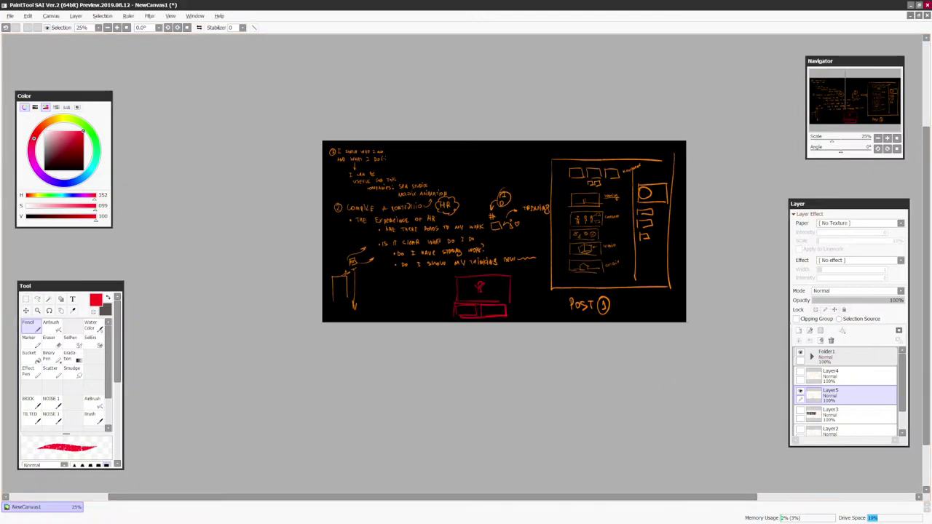
Switch to the ArtStation portfolio in the browser and open the "Lost And Crowned" Colorscript project
{"action": "key", "text": "alt+Tab"}
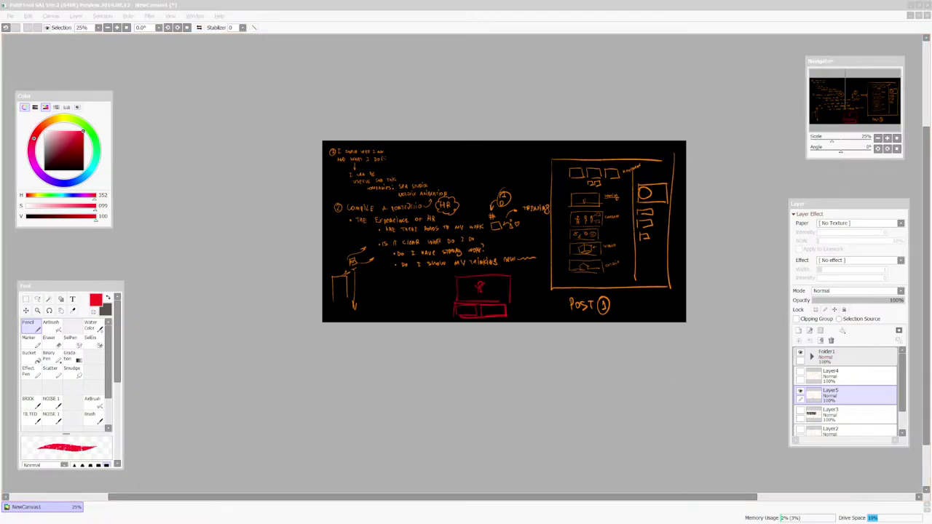
{"action": "key", "text": "alt+Tab"}
{"action": "scroll", "coordinate": [688, 392], "scroll_direction": "down", "scroll_amount": 3}
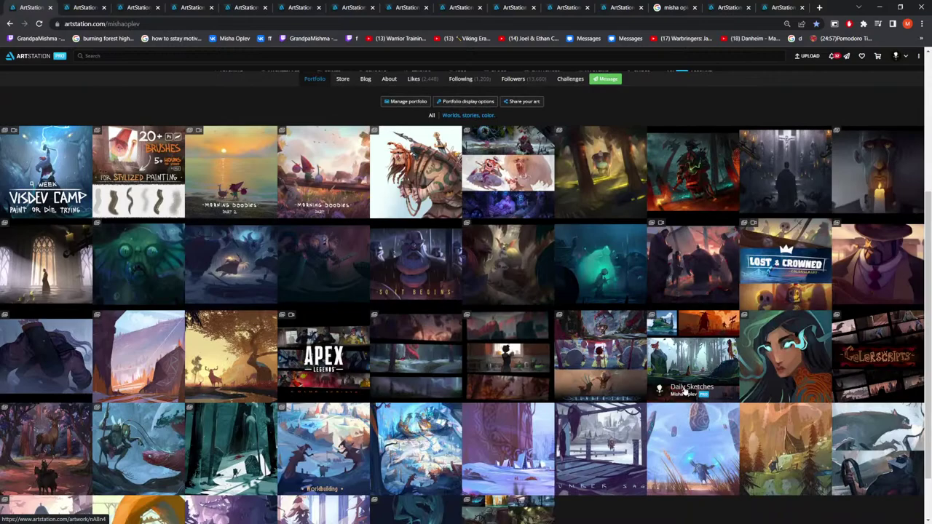
{"action": "left_click", "coordinate": [399, 338]}
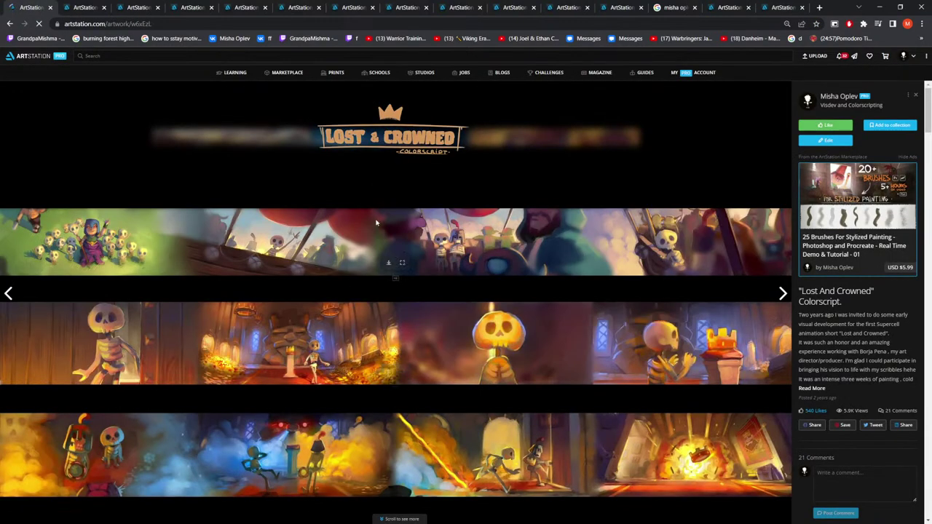
Skim the colorscript strips, view the Lost & Crowned title banner at full size, and return to the project page
{"action": "scroll", "coordinate": [376, 222], "scroll_direction": "down", "scroll_amount": 5}
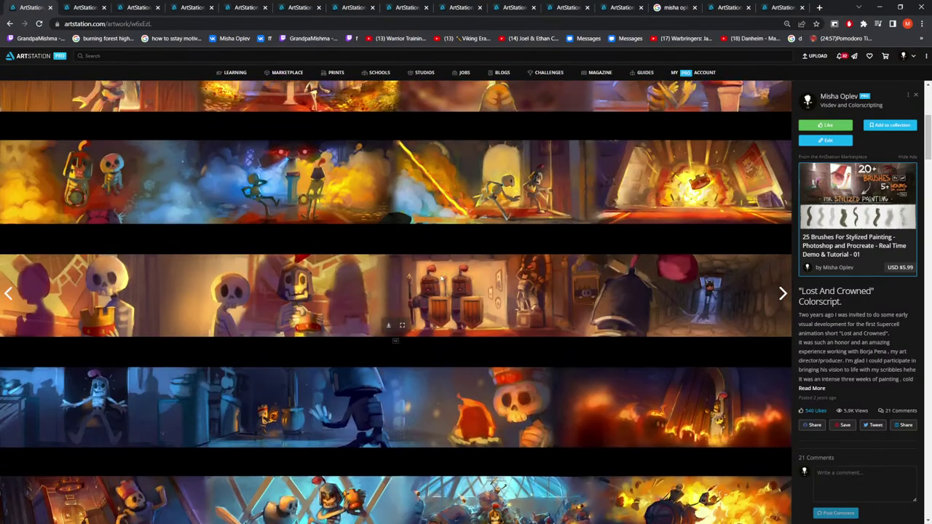
{"action": "scroll", "coordinate": [442, 277], "scroll_direction": "up", "scroll_amount": 4}
{"action": "scroll", "coordinate": [419, 187], "scroll_direction": "up", "scroll_amount": 1}
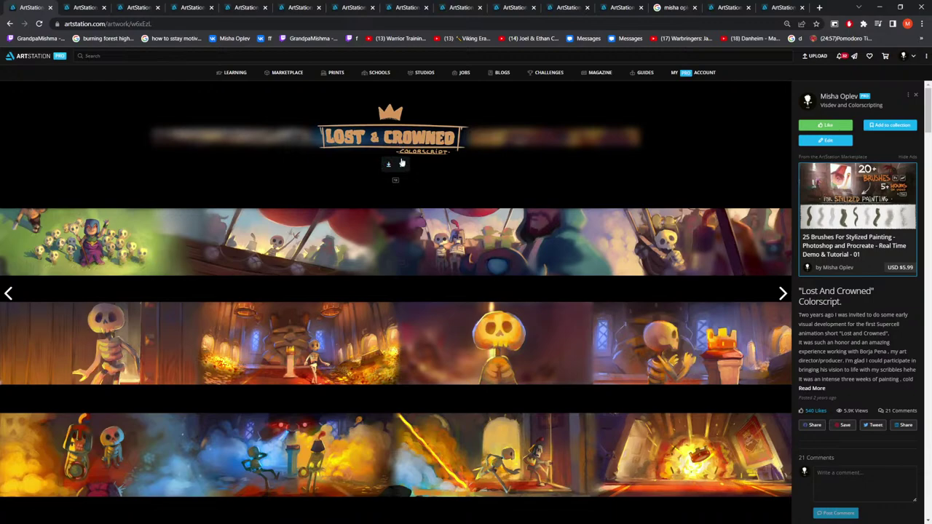
{"action": "left_click", "coordinate": [402, 153]}
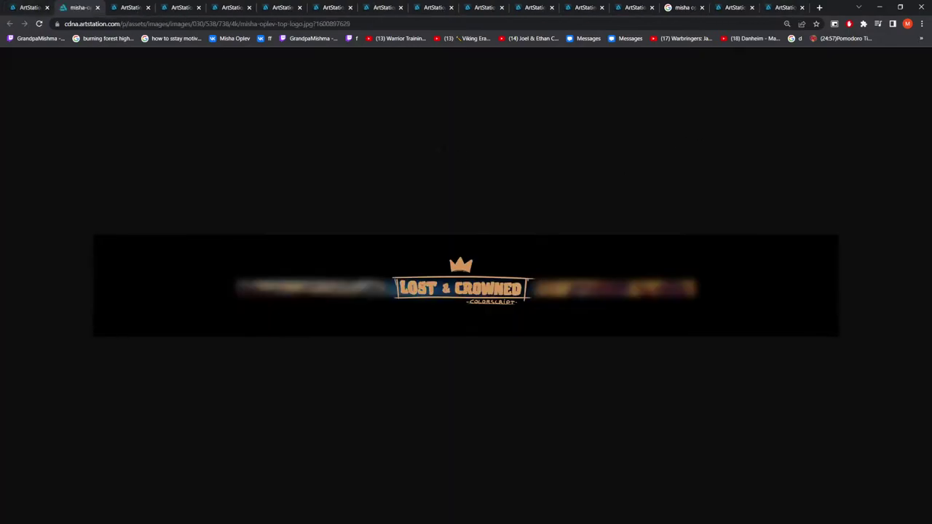
{"action": "left_click", "coordinate": [34, 13]}
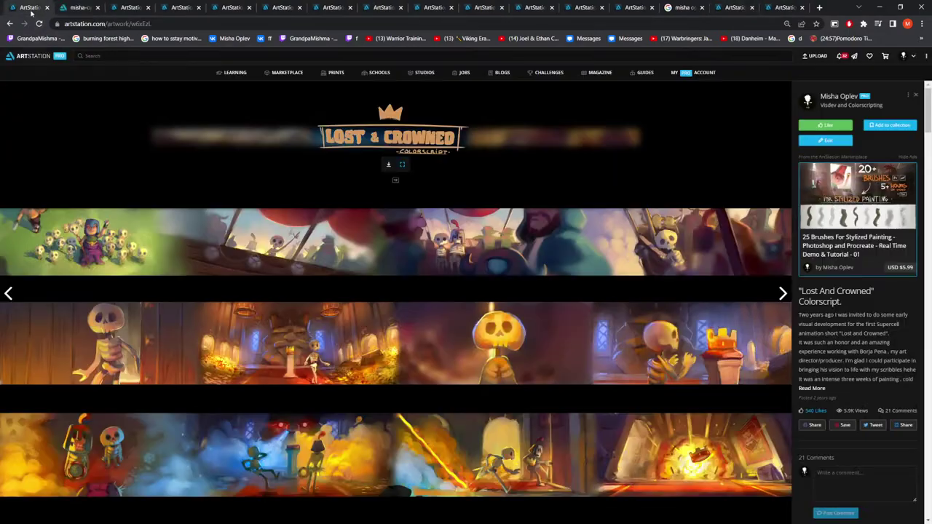
Examine the project's favorite shots and entire colorscript, then view the first strip at full size and return
{"action": "scroll", "coordinate": [325, 250], "scroll_direction": "down", "scroll_amount": 15}
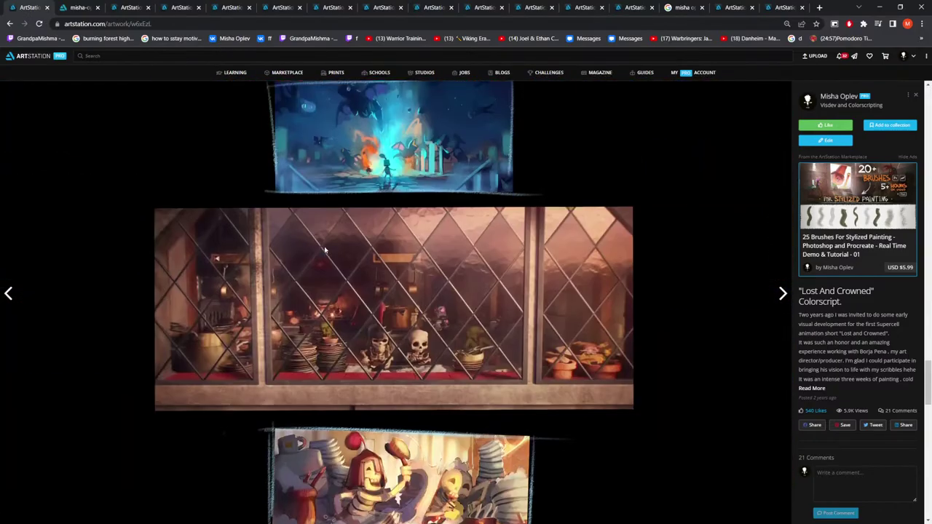
{"action": "scroll", "coordinate": [325, 249], "scroll_direction": "up", "scroll_amount": 2}
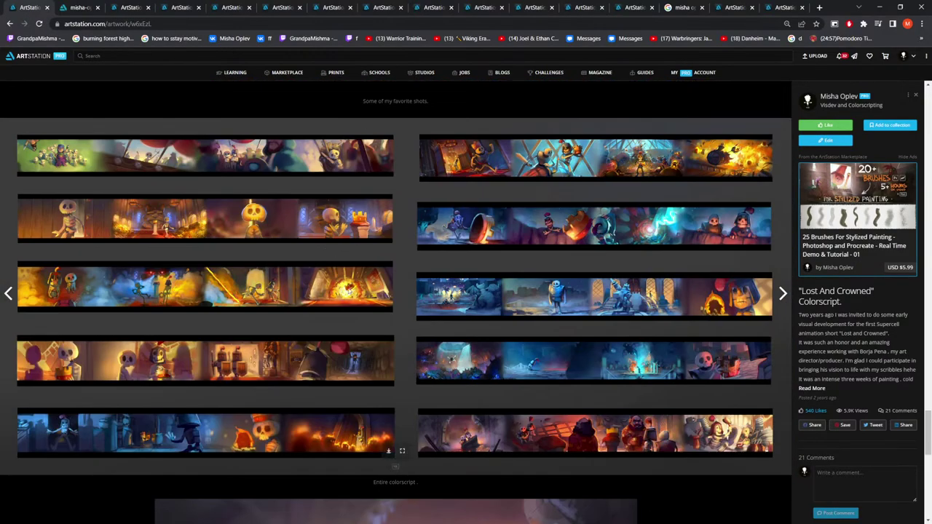
{"action": "scroll", "coordinate": [354, 311], "scroll_direction": "up", "scroll_amount": 15}
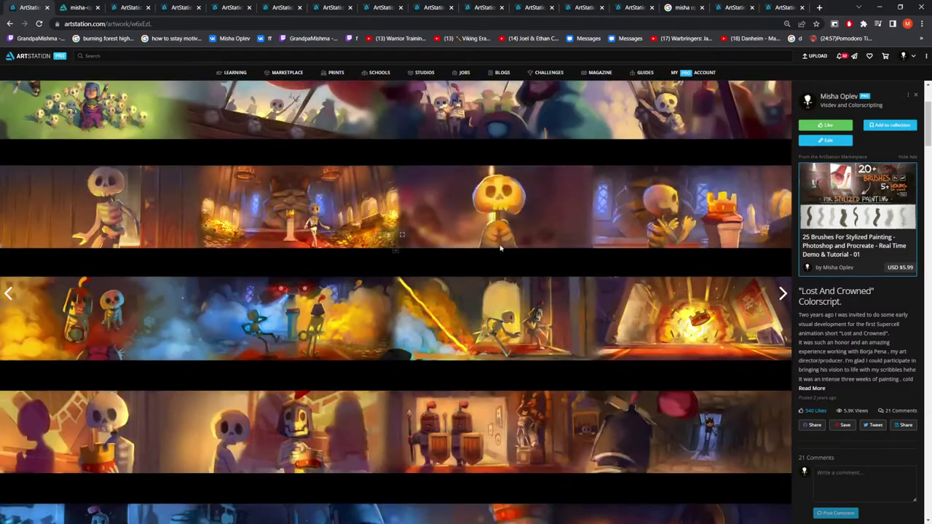
{"action": "scroll", "coordinate": [572, 241], "scroll_direction": "up", "scroll_amount": 1}
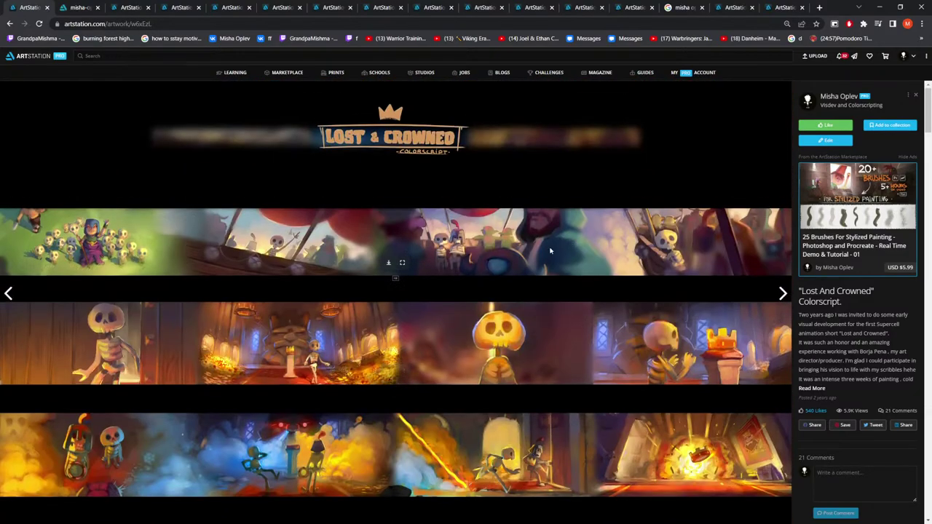
{"action": "left_click", "coordinate": [402, 263]}
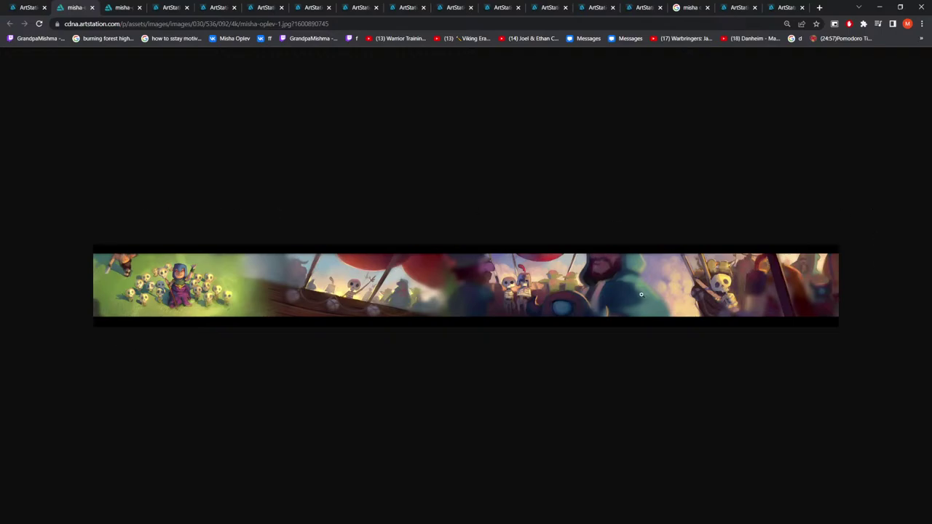
{"action": "left_click", "coordinate": [18, 7]}
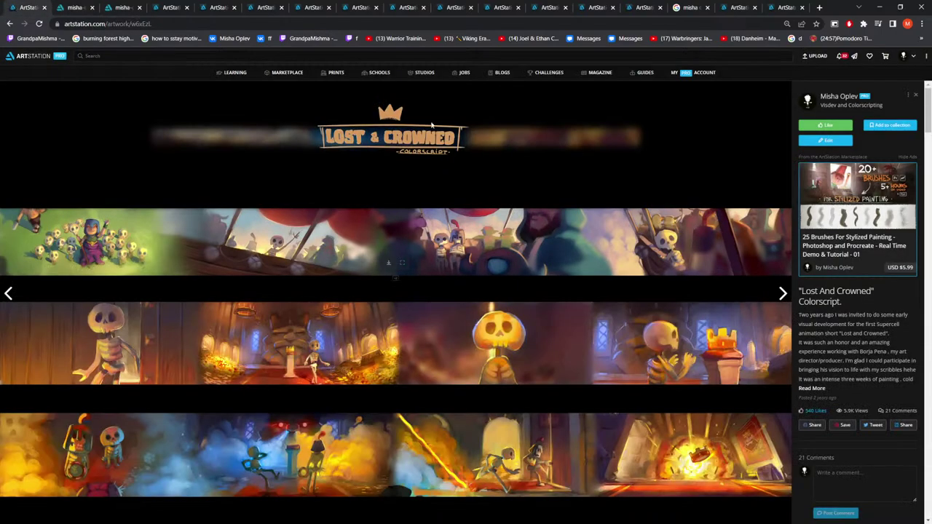
Open the "Lost And Crowned" Colorscript project for editing and review the order, captions and fitting of its uploaded media
{"action": "left_click", "coordinate": [829, 140]}
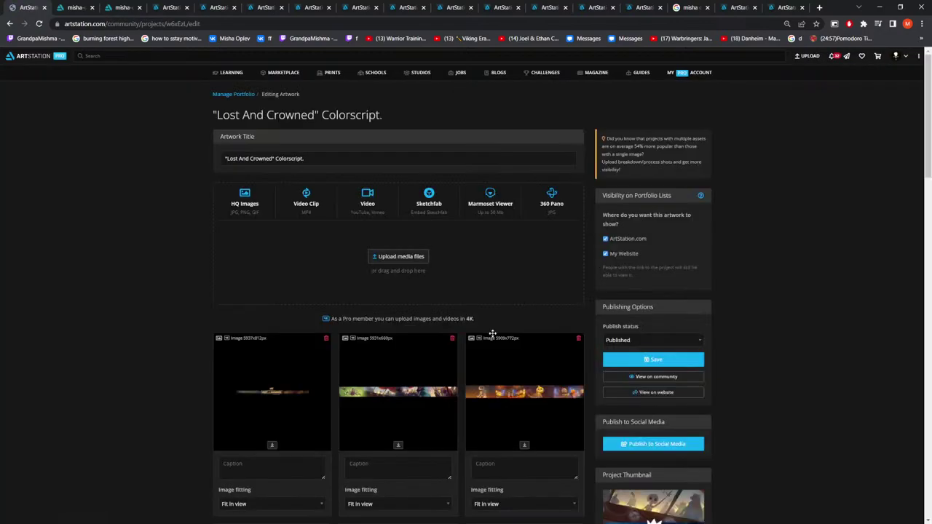
{"action": "scroll", "coordinate": [467, 354], "scroll_direction": "down", "scroll_amount": 3}
{"action": "scroll", "coordinate": [437, 306], "scroll_direction": "down", "scroll_amount": 4}
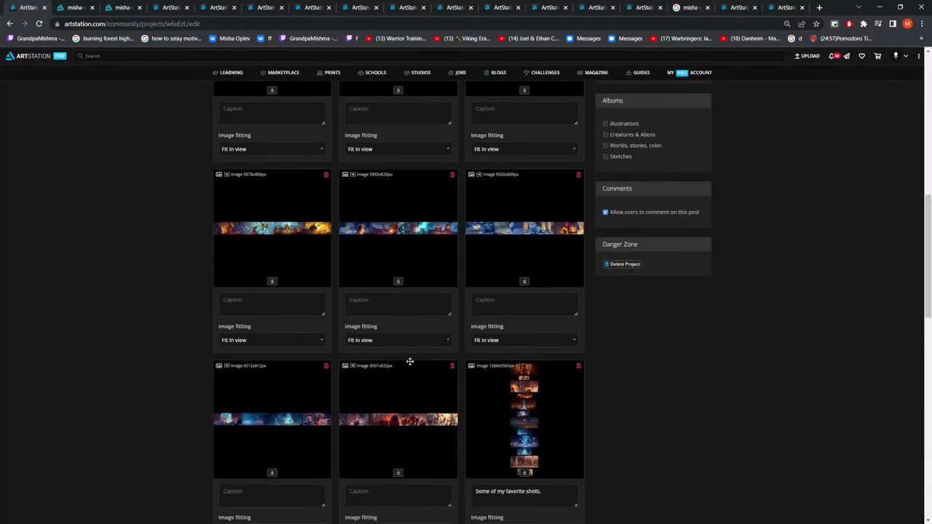
{"action": "scroll", "coordinate": [387, 404], "scroll_direction": "down", "scroll_amount": 2}
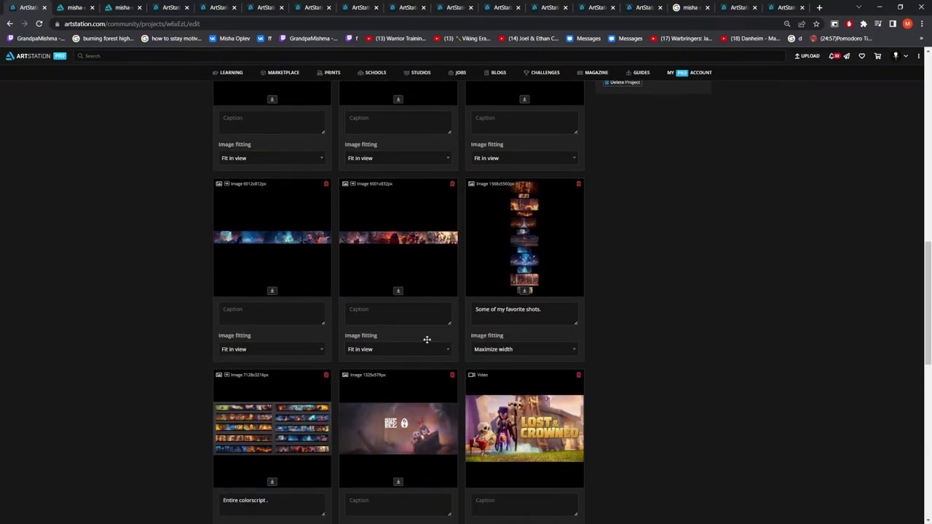
{"action": "scroll", "coordinate": [426, 343], "scroll_direction": "up", "scroll_amount": 6}
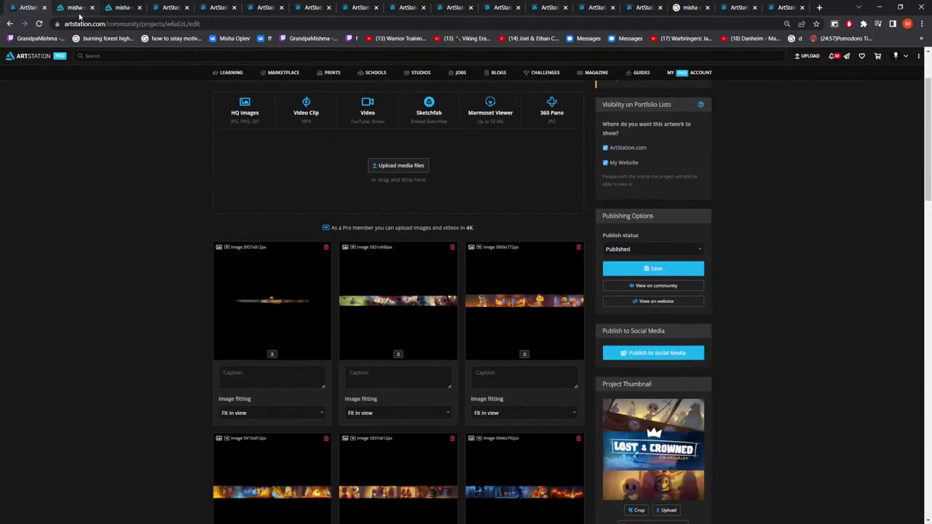
Go to the ArtStation portfolio in another browser tab and reopen the "Lost And Crowned" Colorscript project at its title banner
{"action": "left_click", "coordinate": [74, 9]}
{"action": "left_click", "coordinate": [128, 10]}
{"action": "left_click", "coordinate": [167, 8]}
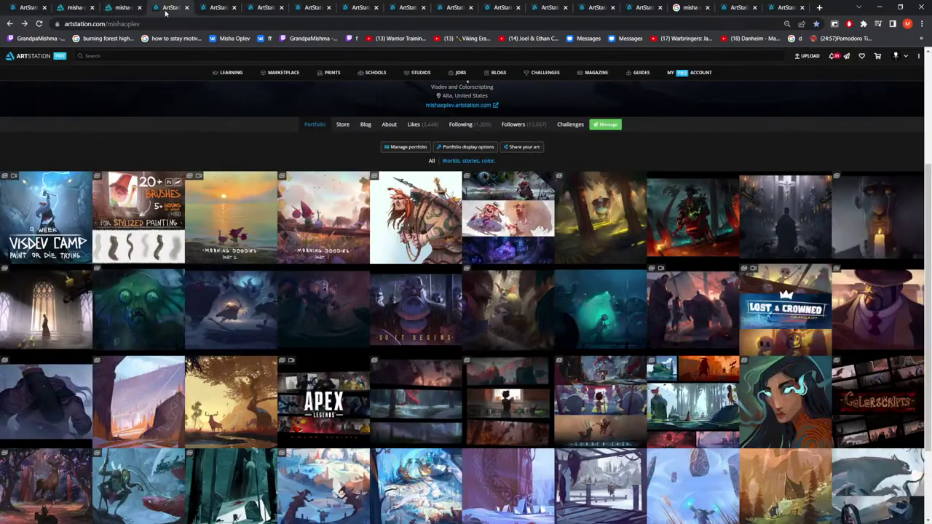
{"action": "left_click", "coordinate": [466, 395]}
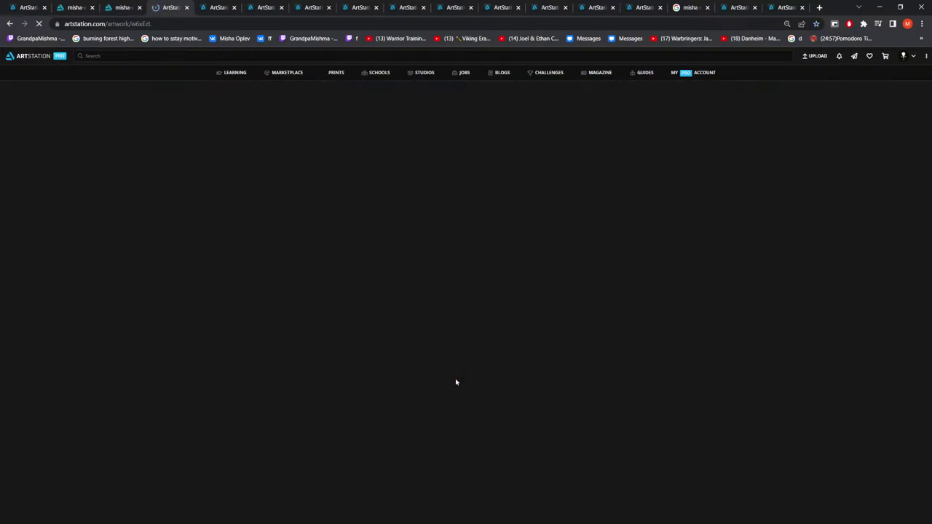
{"action": "scroll", "coordinate": [442, 375], "scroll_direction": "down", "scroll_amount": 1}
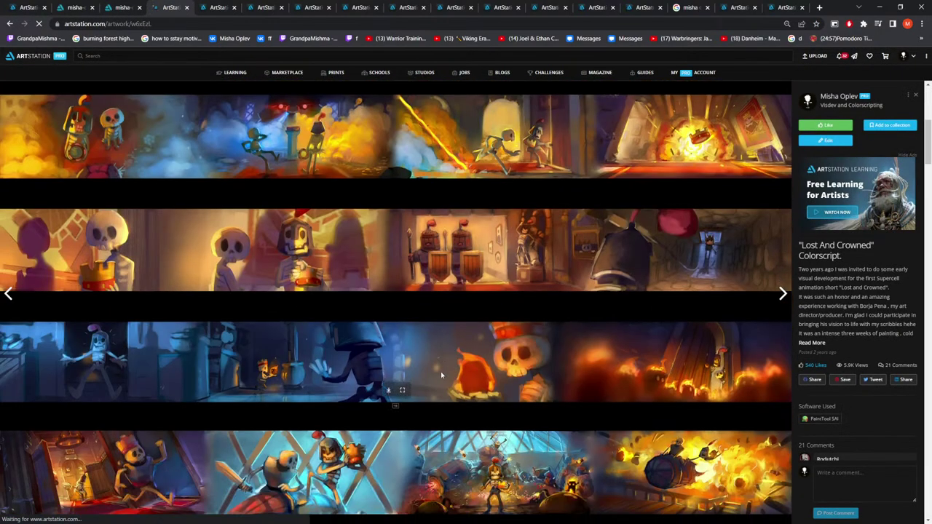
{"action": "scroll", "coordinate": [10, 210], "scroll_direction": "up", "scroll_amount": 4}
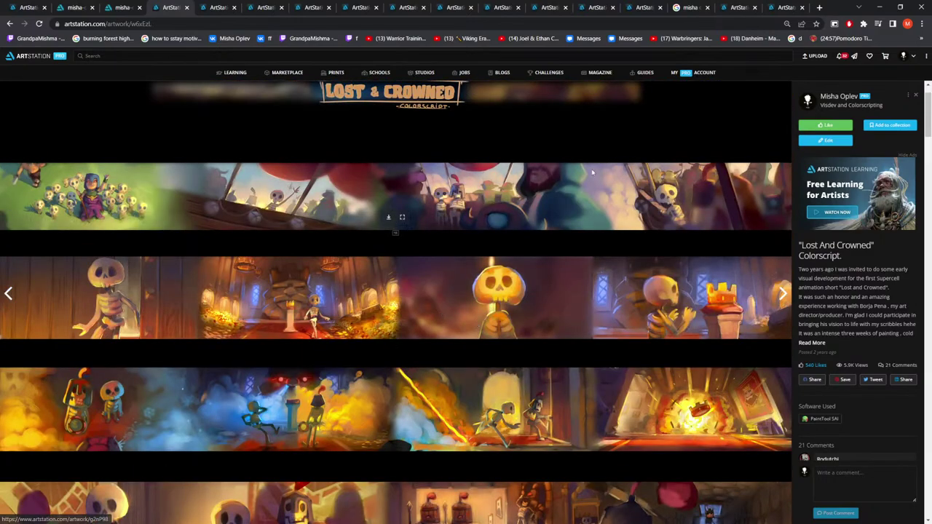
{"action": "scroll", "coordinate": [694, 189], "scroll_direction": "up", "scroll_amount": 1}
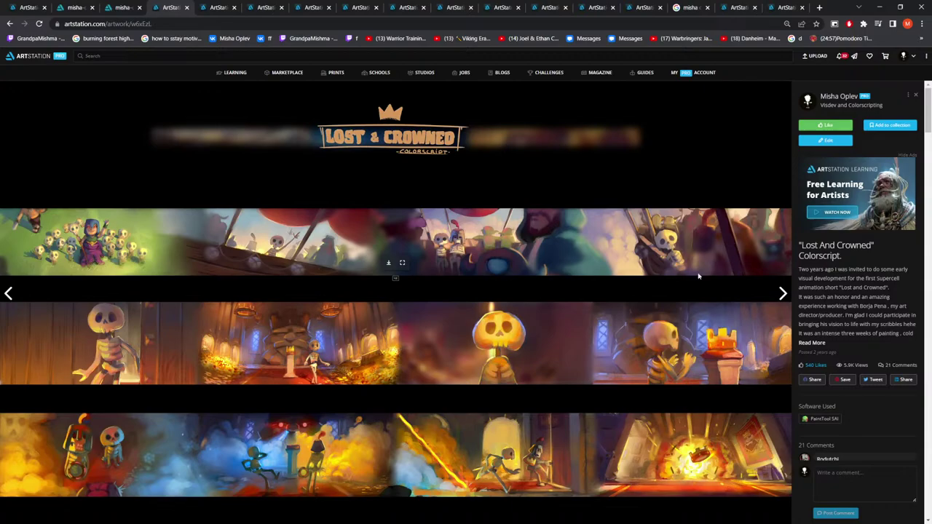
Examine the sequence of colorscript strips and the favorite shots that pair final film frames with painted color keys
{"action": "scroll", "coordinate": [349, 273], "scroll_direction": "down", "scroll_amount": 15}
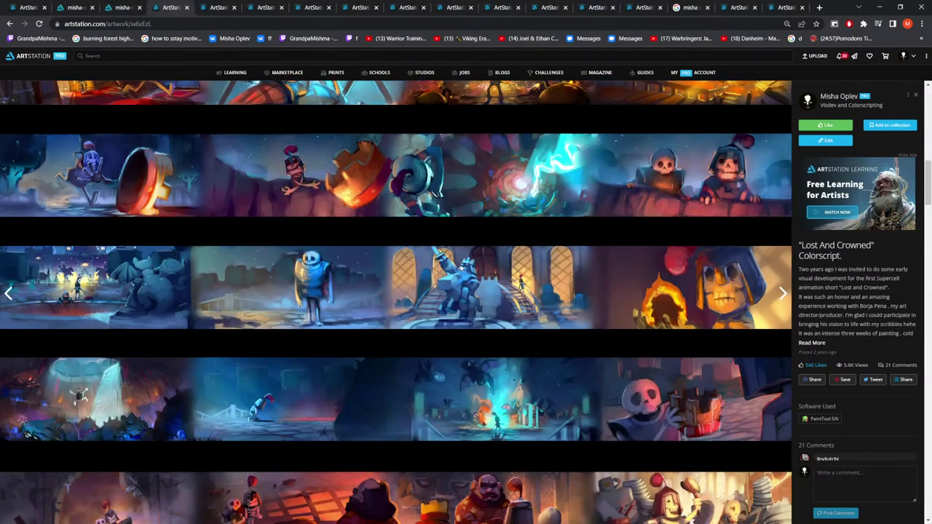
{"action": "scroll", "coordinate": [472, 261], "scroll_direction": "down", "scroll_amount": 3}
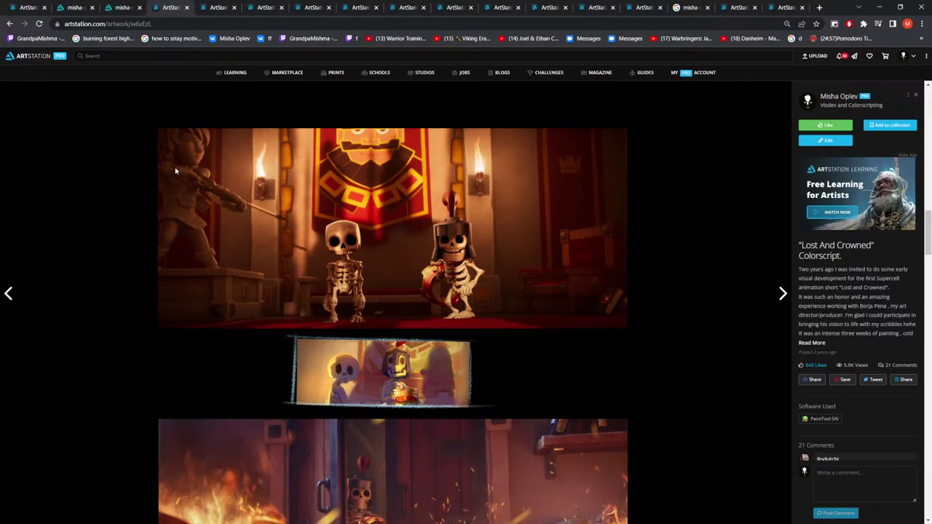
{"action": "scroll", "coordinate": [613, 157], "scroll_direction": "down", "scroll_amount": 3}
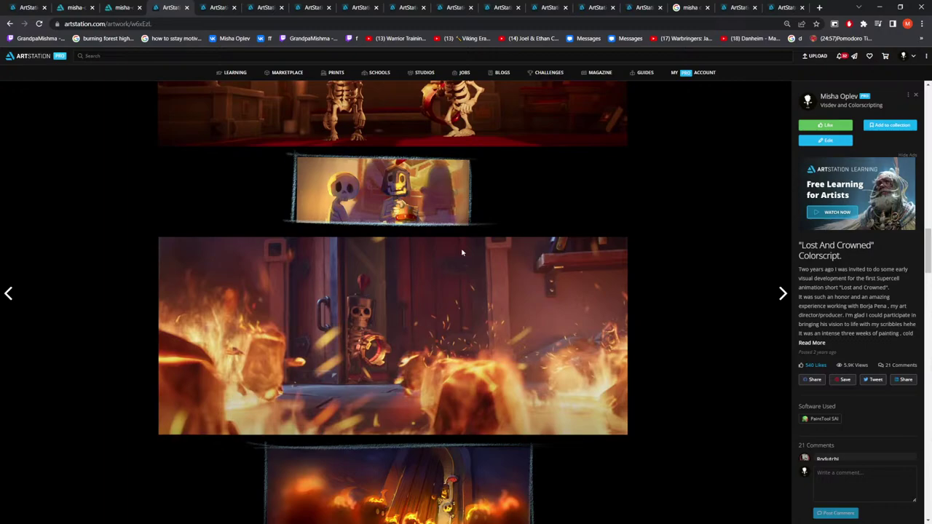
{"action": "scroll", "coordinate": [463, 255], "scroll_direction": "down", "scroll_amount": 3}
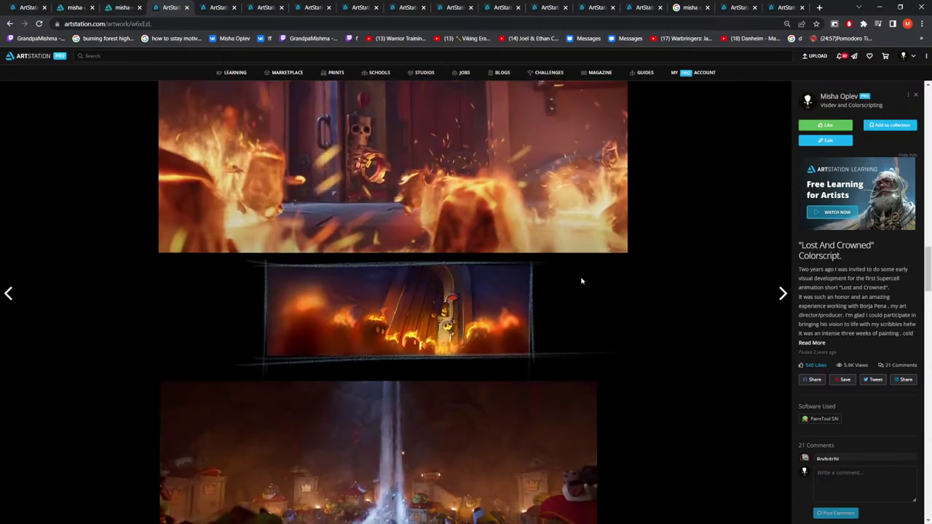
{"action": "scroll", "coordinate": [581, 282], "scroll_direction": "up", "scroll_amount": 2}
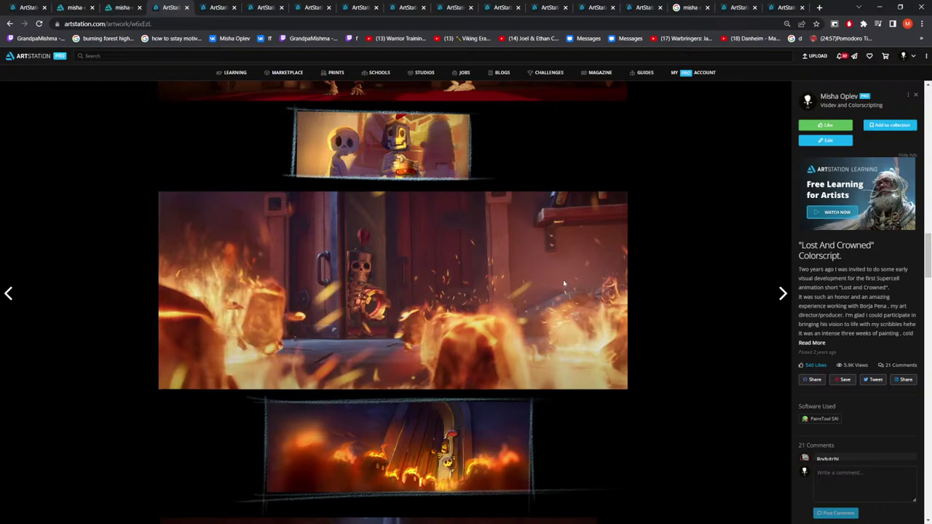
{"action": "scroll", "coordinate": [562, 282], "scroll_direction": "down", "scroll_amount": 15}
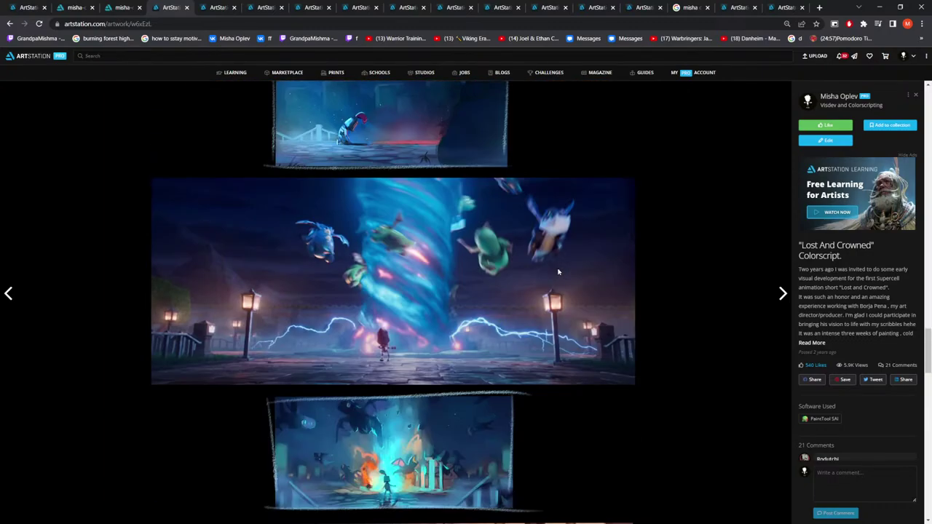
{"action": "scroll", "coordinate": [298, 305], "scroll_direction": "down", "scroll_amount": 5}
{"action": "scroll", "coordinate": [449, 309], "scroll_direction": "down", "scroll_amount": 5}
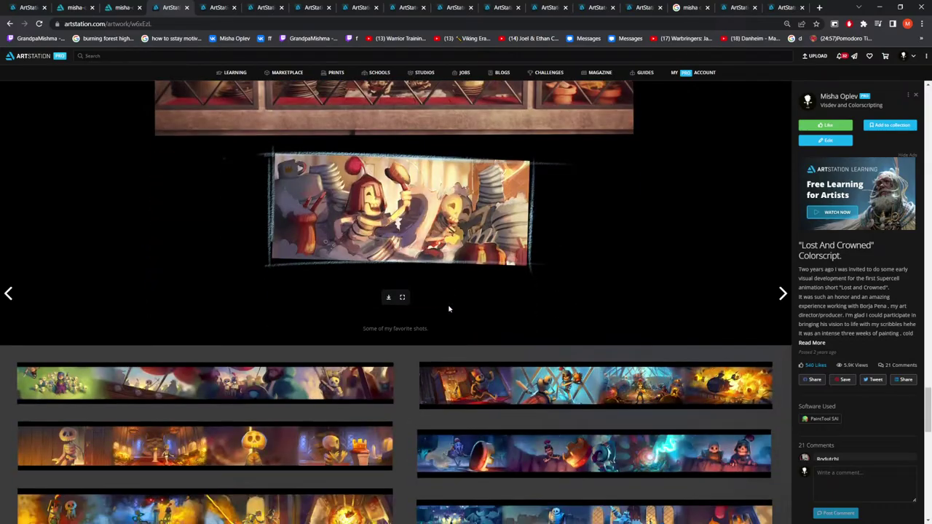
{"action": "scroll", "coordinate": [502, 333], "scroll_direction": "up", "scroll_amount": 20}
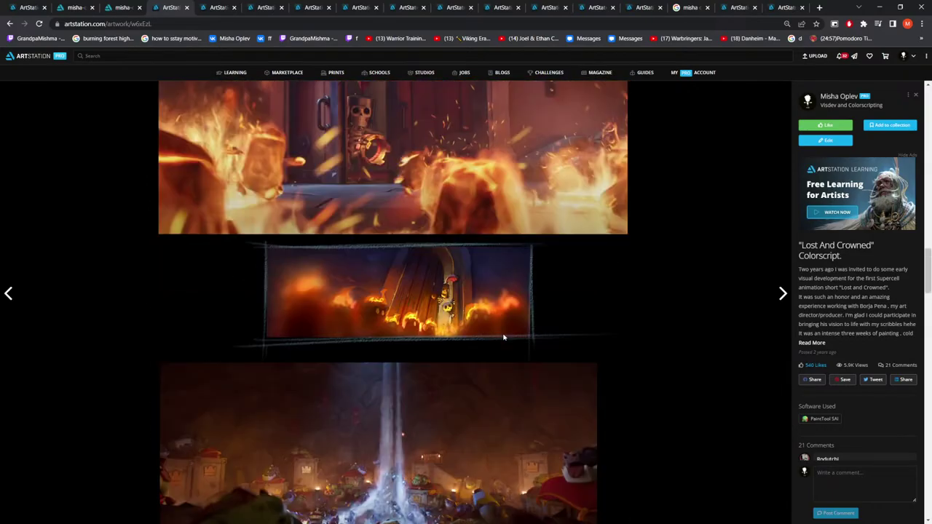
{"action": "scroll", "coordinate": [342, 219], "scroll_direction": "down", "scroll_amount": 20}
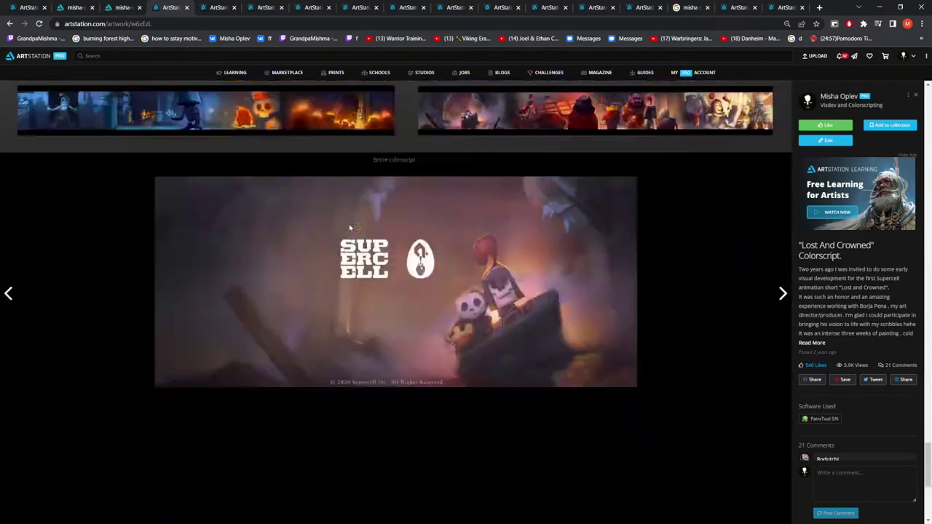
Examine the closing part of the project: the entire colorscript overview, the Supercell end frame and the embedded short film
{"action": "scroll", "coordinate": [379, 244], "scroll_direction": "up", "scroll_amount": 4}
{"action": "scroll", "coordinate": [388, 250], "scroll_direction": "up", "scroll_amount": 4}
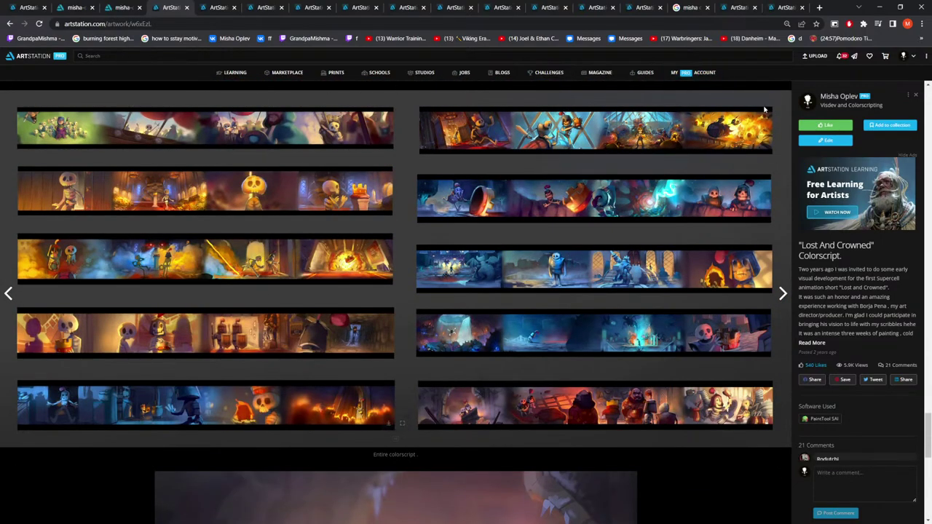
{"action": "scroll", "coordinate": [304, 409], "scroll_direction": "down", "scroll_amount": 4}
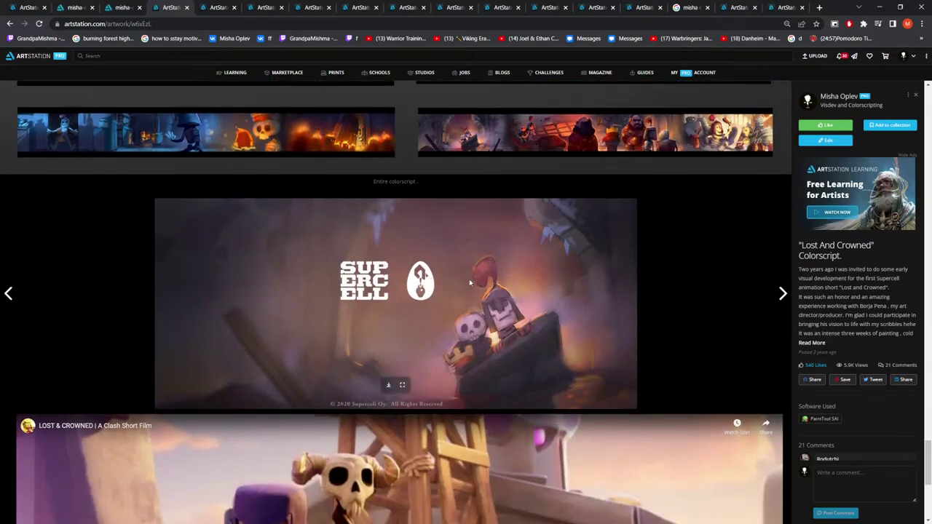
{"action": "scroll", "coordinate": [499, 310], "scroll_direction": "down", "scroll_amount": 4}
{"action": "scroll", "coordinate": [499, 310], "scroll_direction": "up", "scroll_amount": 3}
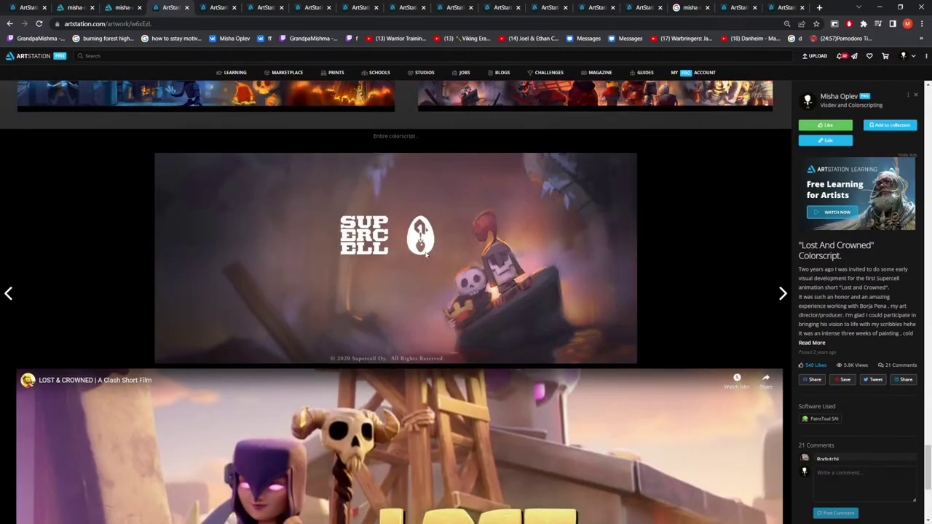
{"action": "scroll", "coordinate": [457, 275], "scroll_direction": "down", "scroll_amount": 1}
{"action": "scroll", "coordinate": [456, 275], "scroll_direction": "down", "scroll_amount": 3}
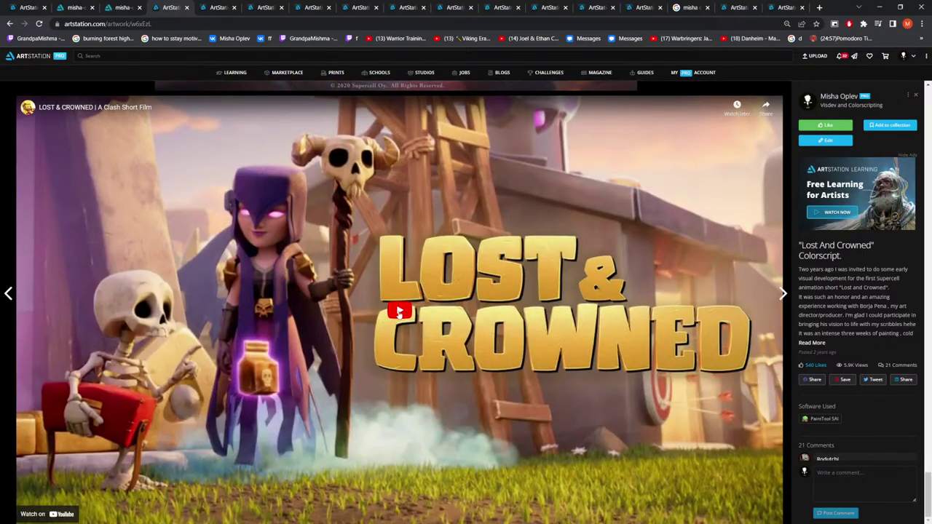
{"action": "scroll", "coordinate": [409, 308], "scroll_direction": "up", "scroll_amount": 6}
{"action": "scroll", "coordinate": [401, 321], "scroll_direction": "down", "scroll_amount": 6}
{"action": "scroll", "coordinate": [397, 330], "scroll_direction": "up", "scroll_amount": 5}
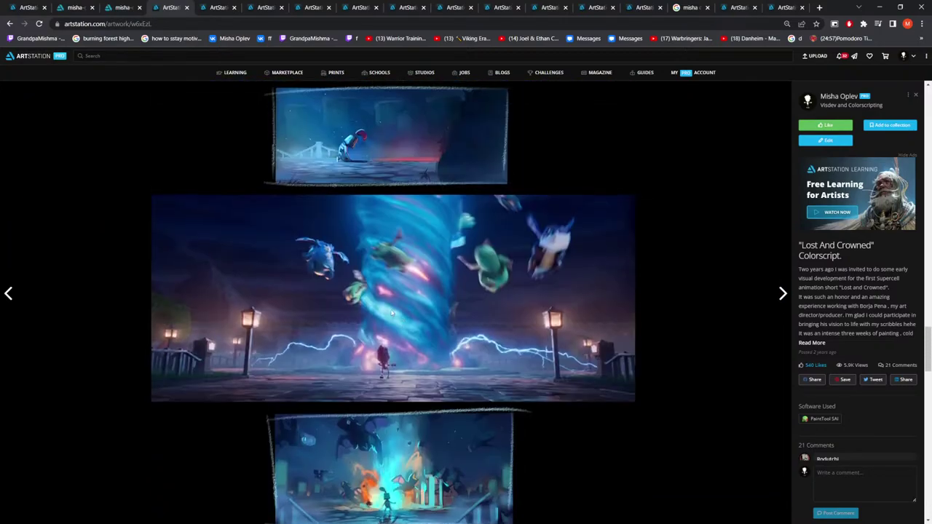
Return to the ArtStation portfolio page, and switch to PaintTool SAI to review the canvas with the portfolio layout notes
{"action": "left_click", "coordinate": [9, 24]}
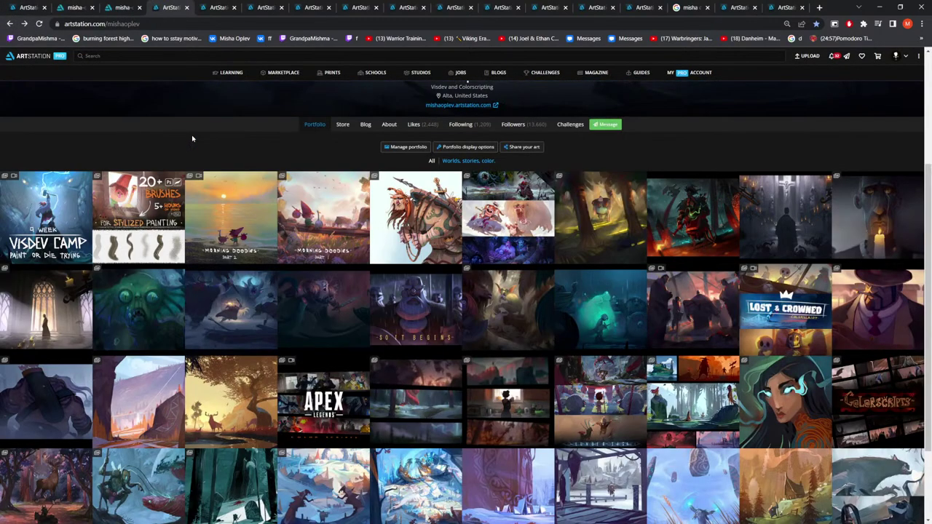
{"action": "left_click", "coordinate": [880, 7]}
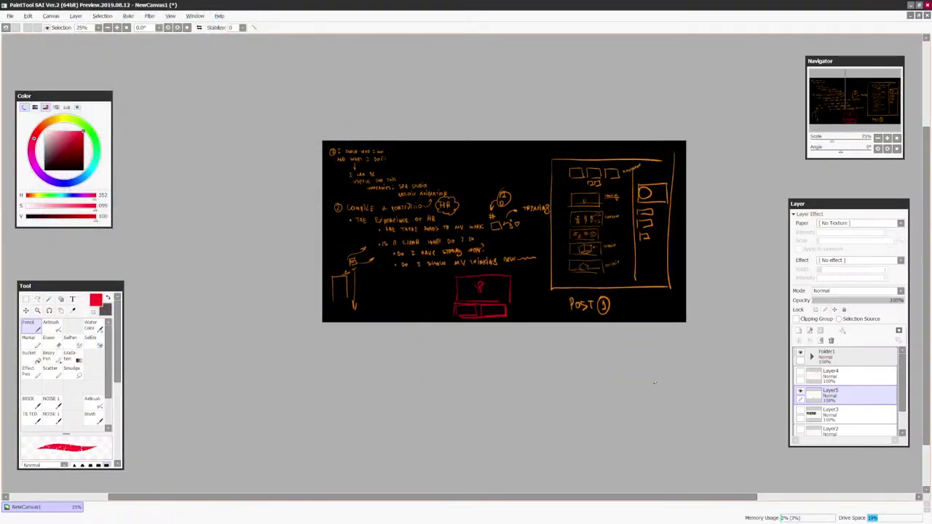
{"action": "scroll", "coordinate": [657, 404], "scroll_direction": "up", "scroll_amount": 3}
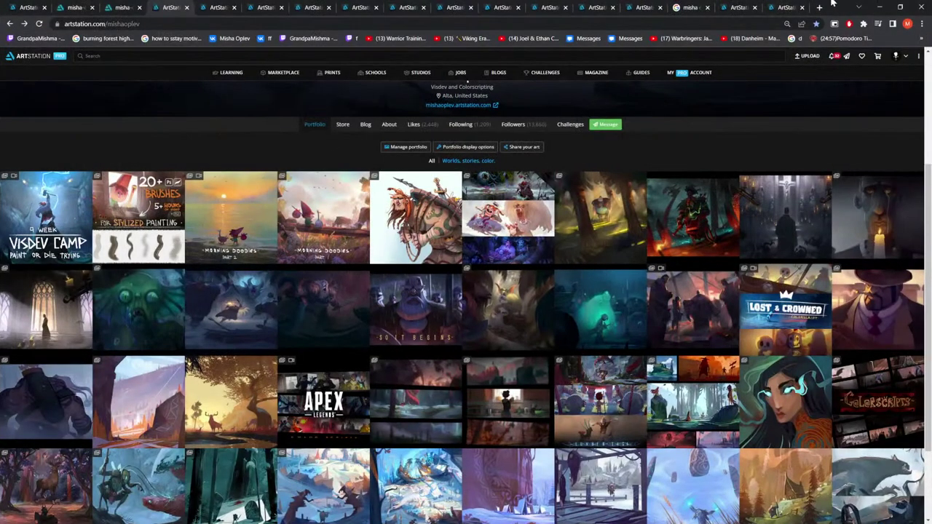
Switch back to the browser, search Google for the artist's name in a new tab and look over the results
{"action": "left_click", "coordinate": [819, 6]}
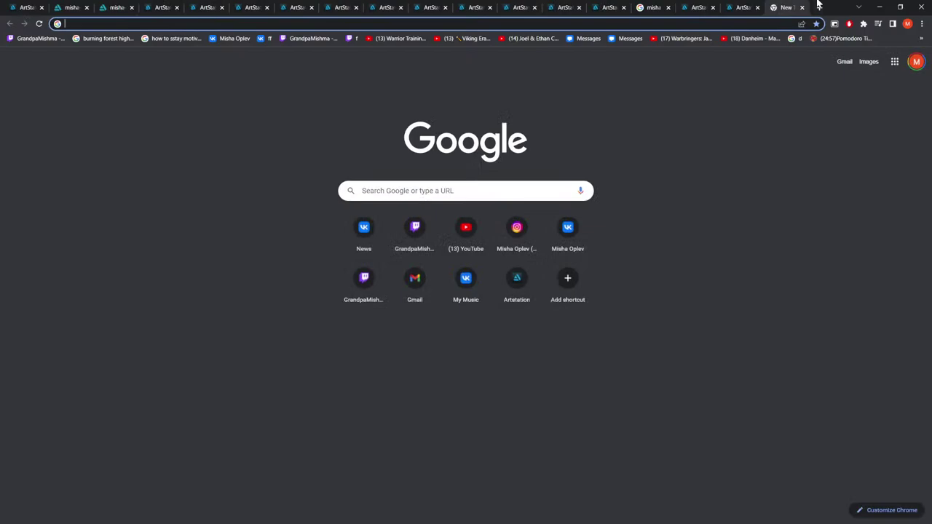
{"action": "type", "text": "misha opelv"}
{"action": "key", "text": "Return"}
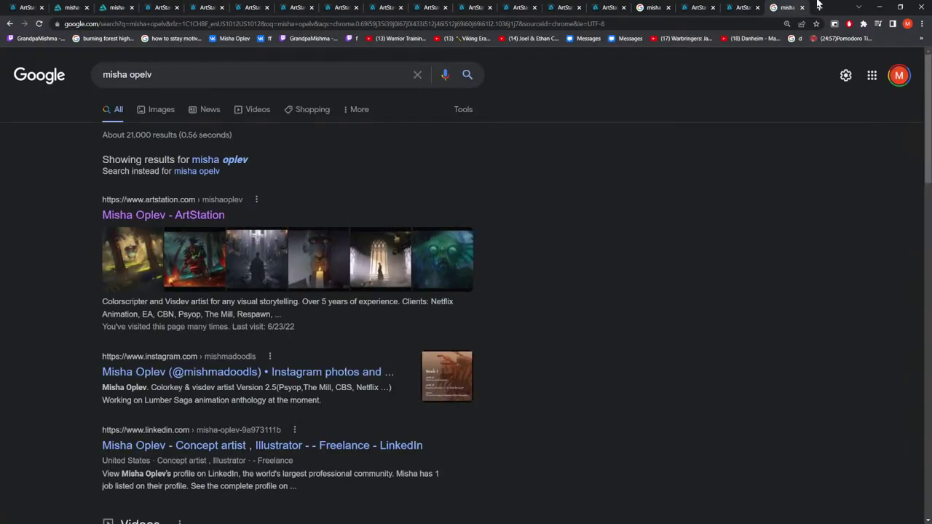
{"action": "scroll", "coordinate": [335, 289], "scroll_direction": "down", "scroll_amount": 5}
{"action": "scroll", "coordinate": [291, 218], "scroll_direction": "up", "scroll_amount": 4}
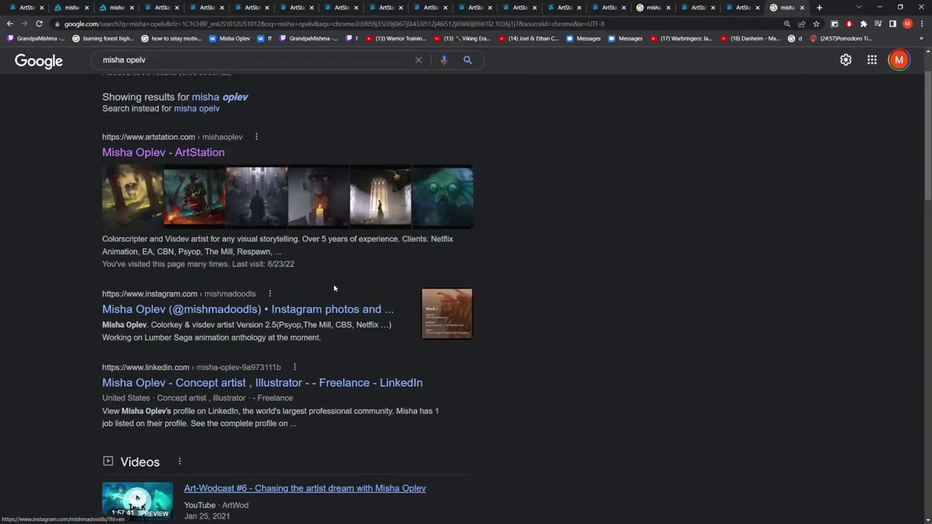
{"action": "scroll", "coordinate": [246, 191], "scroll_direction": "down", "scroll_amount": 5}
{"action": "scroll", "coordinate": [245, 192], "scroll_direction": "up", "scroll_amount": 4}
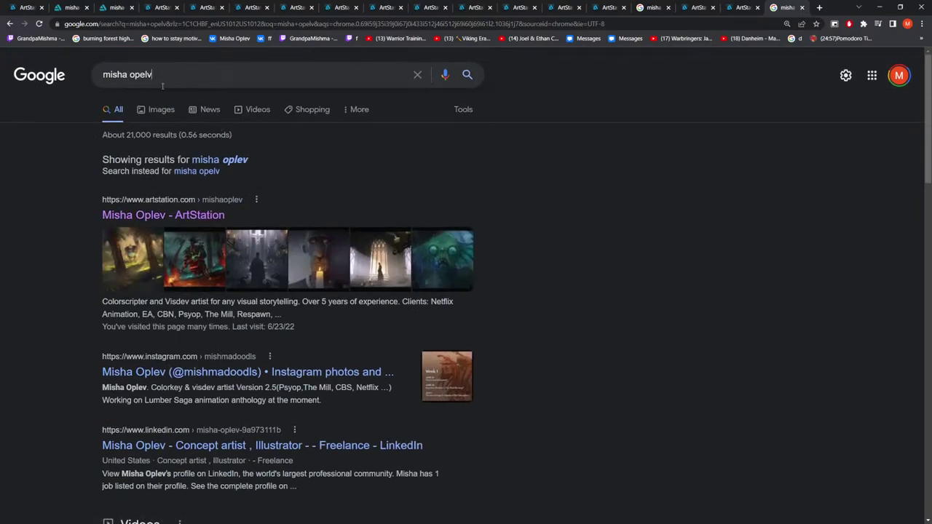
{"action": "triple_click", "coordinate": [212, 79]}
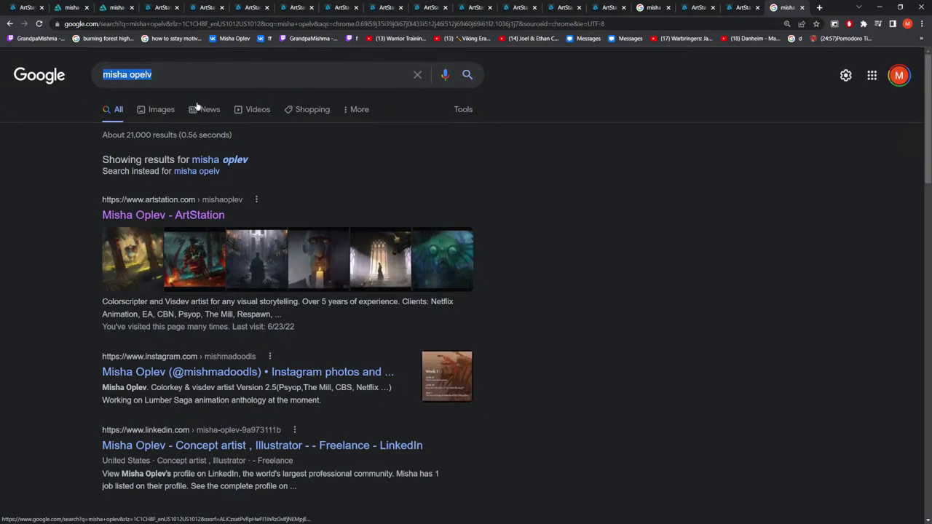
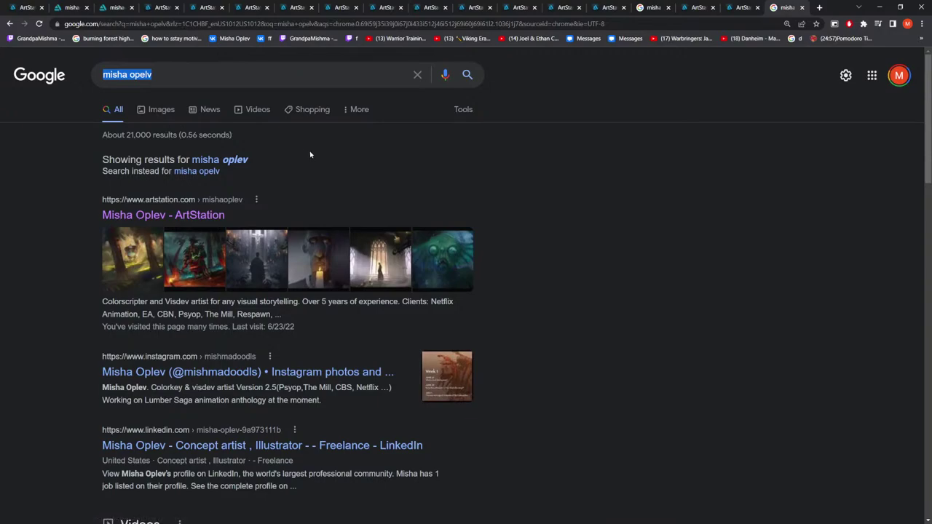
Open the artist's ArtStation profile from the search results and go to its portfolio management page
{"action": "left_click", "coordinate": [150, 220]}
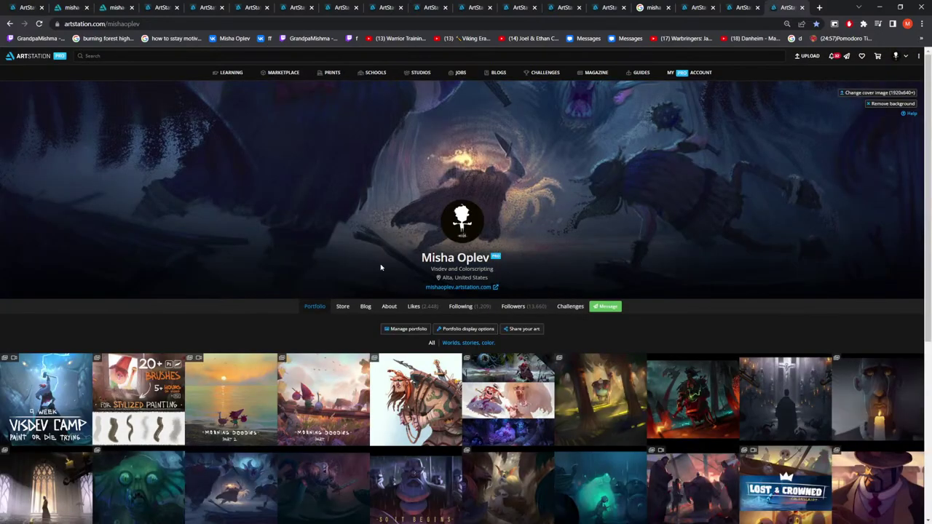
{"action": "scroll", "coordinate": [162, 270], "scroll_direction": "down", "scroll_amount": 1}
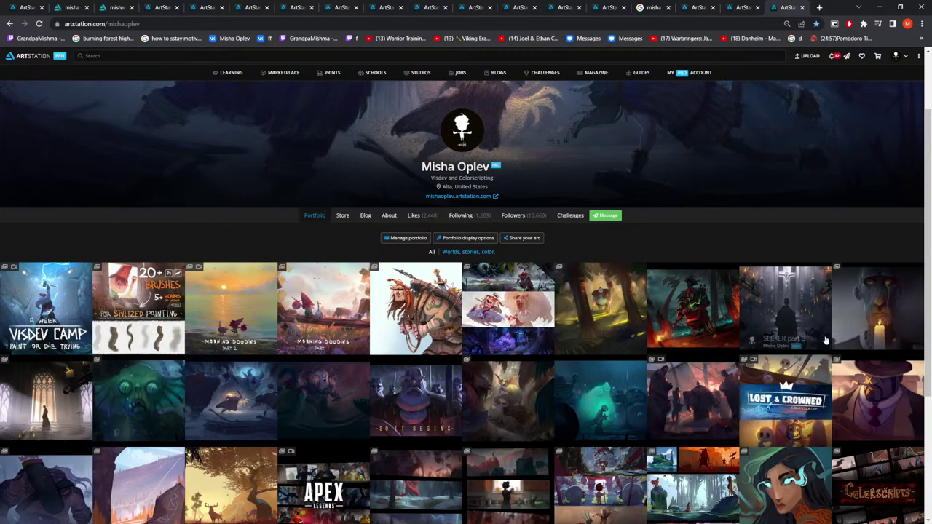
{"action": "left_click", "coordinate": [896, 56]}
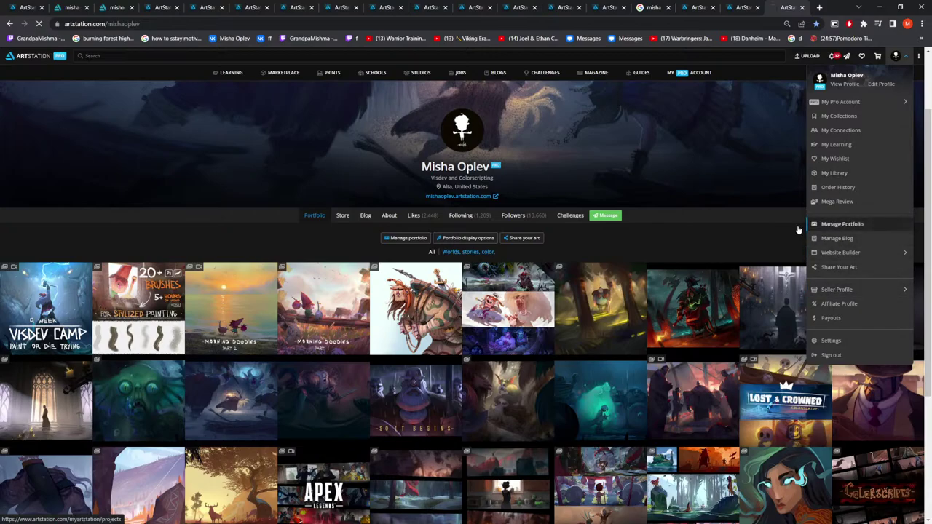
{"action": "left_click", "coordinate": [841, 224]}
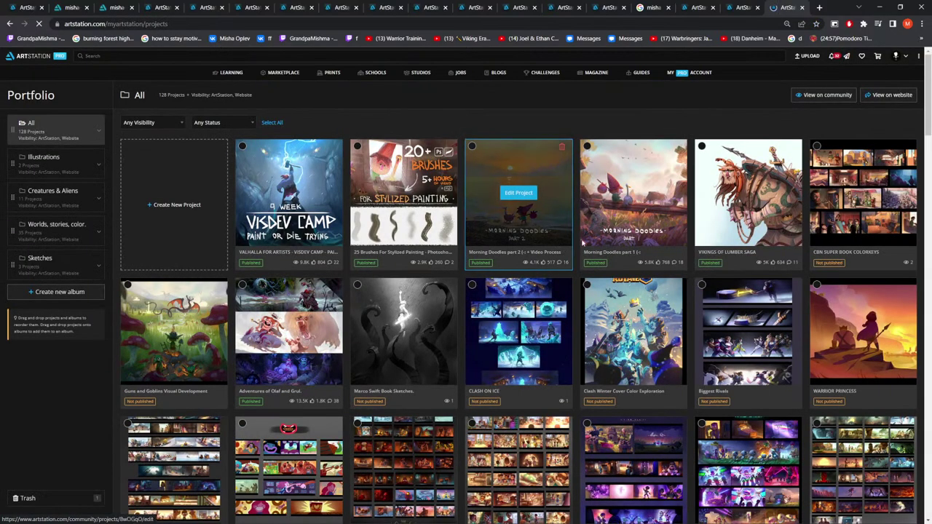
Browse the complete list of published and unpublished projects in the portfolio manager, down to the oldest entries
{"action": "scroll", "coordinate": [754, 270], "scroll_direction": "down", "scroll_amount": 3}
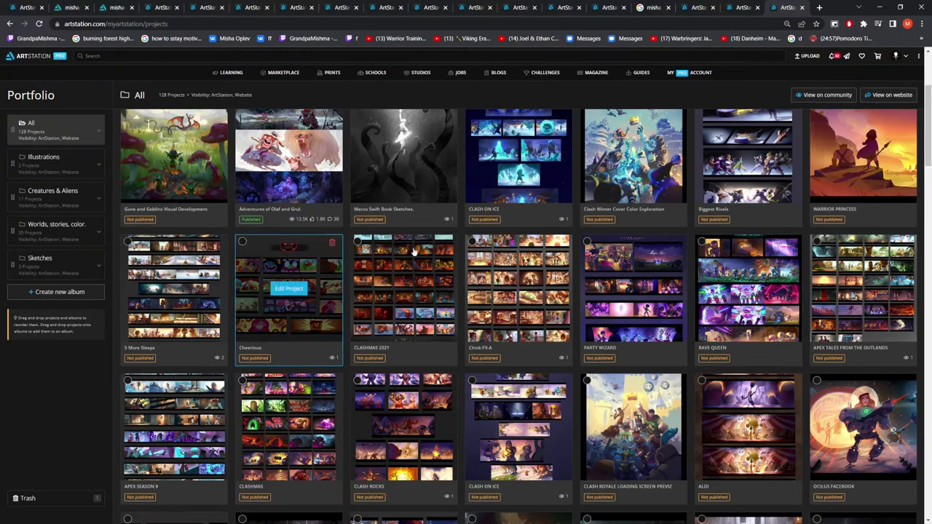
{"action": "scroll", "coordinate": [447, 277], "scroll_direction": "down", "scroll_amount": 10}
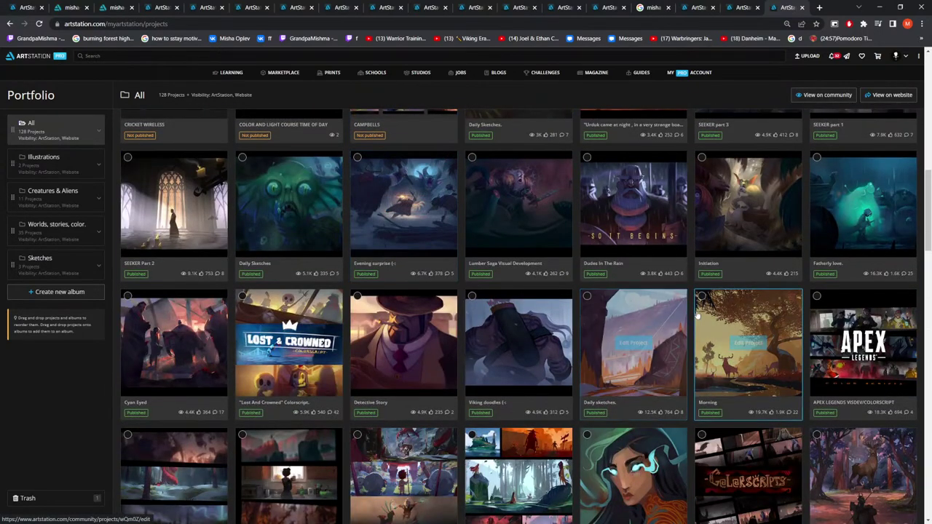
{"action": "scroll", "coordinate": [695, 313], "scroll_direction": "down", "scroll_amount": 3}
{"action": "scroll", "coordinate": [695, 314], "scroll_direction": "down", "scroll_amount": 10}
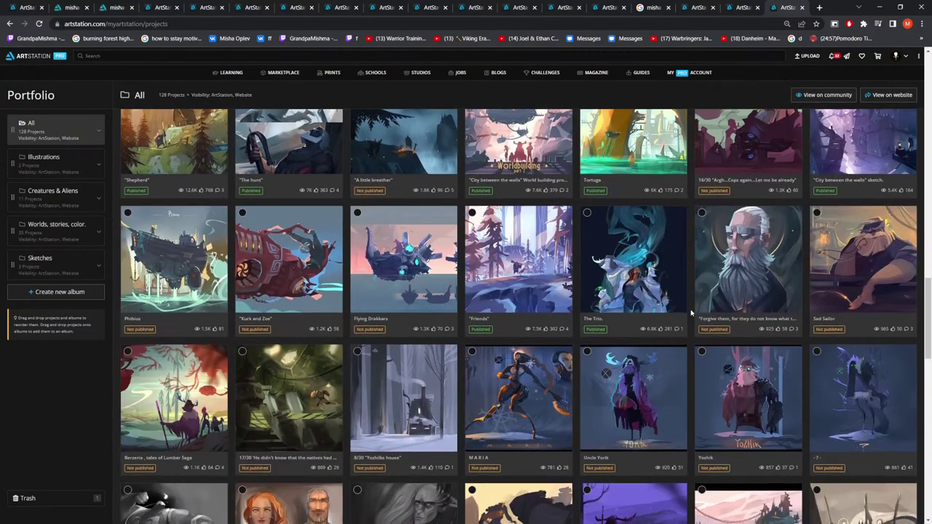
{"action": "scroll", "coordinate": [512, 225], "scroll_direction": "up", "scroll_amount": 1}
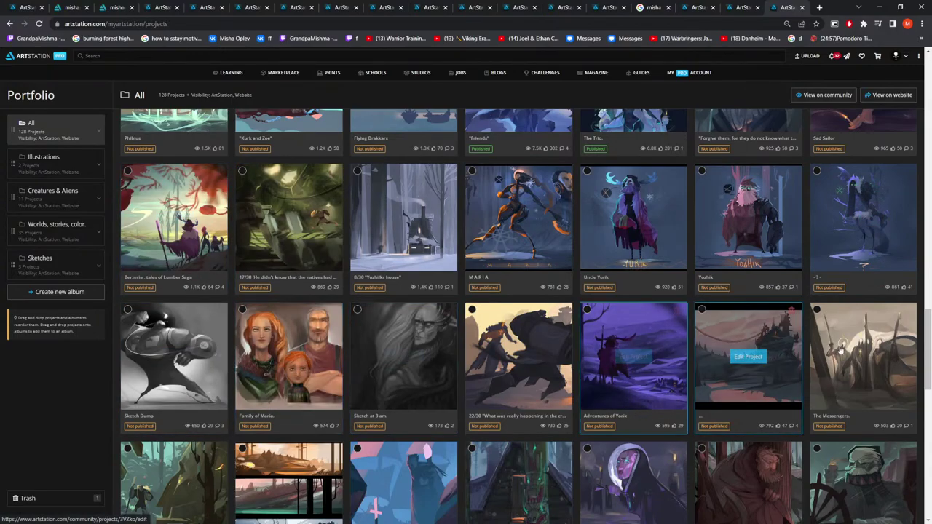
{"action": "scroll", "coordinate": [874, 364], "scroll_direction": "down", "scroll_amount": 4}
{"action": "scroll", "coordinate": [655, 305], "scroll_direction": "down", "scroll_amount": 3}
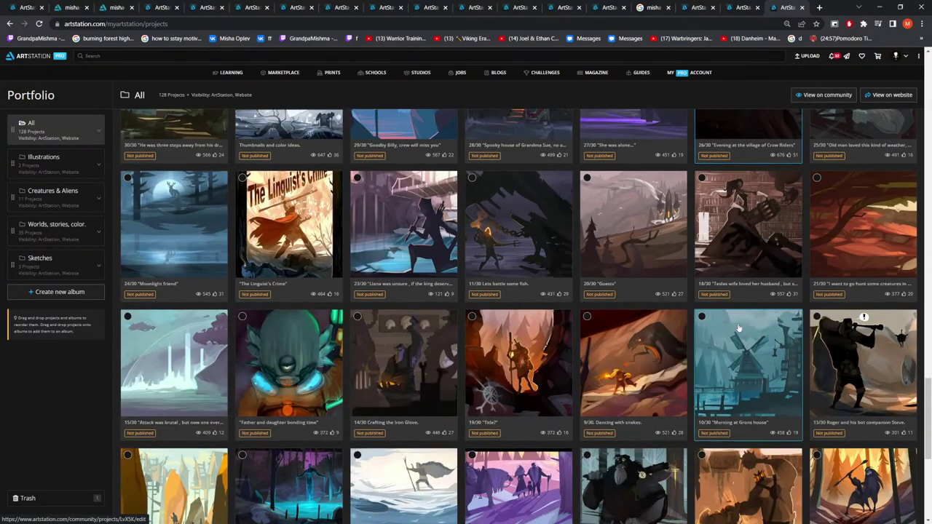
{"action": "scroll", "coordinate": [536, 328], "scroll_direction": "down", "scroll_amount": 5}
{"action": "scroll", "coordinate": [808, 342], "scroll_direction": "up", "scroll_amount": 20}
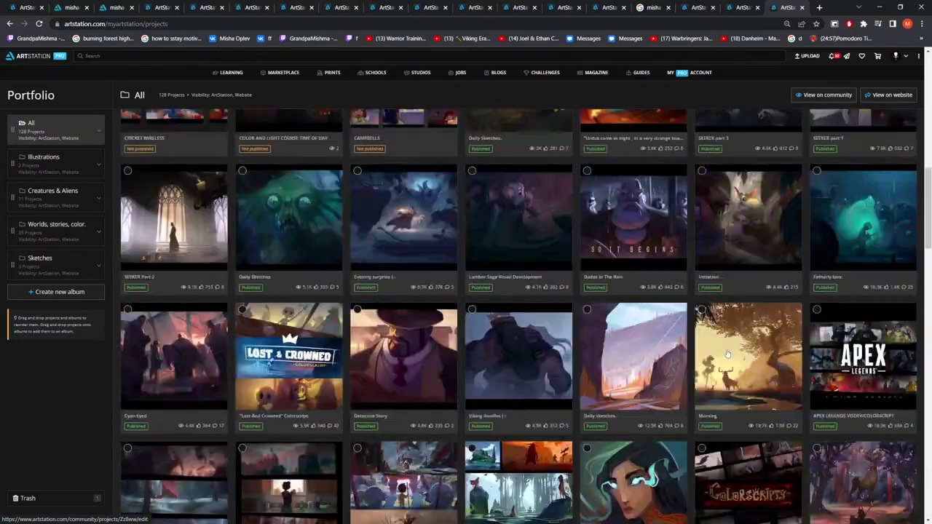
{"action": "scroll", "coordinate": [722, 350], "scroll_direction": "down", "scroll_amount": 20}
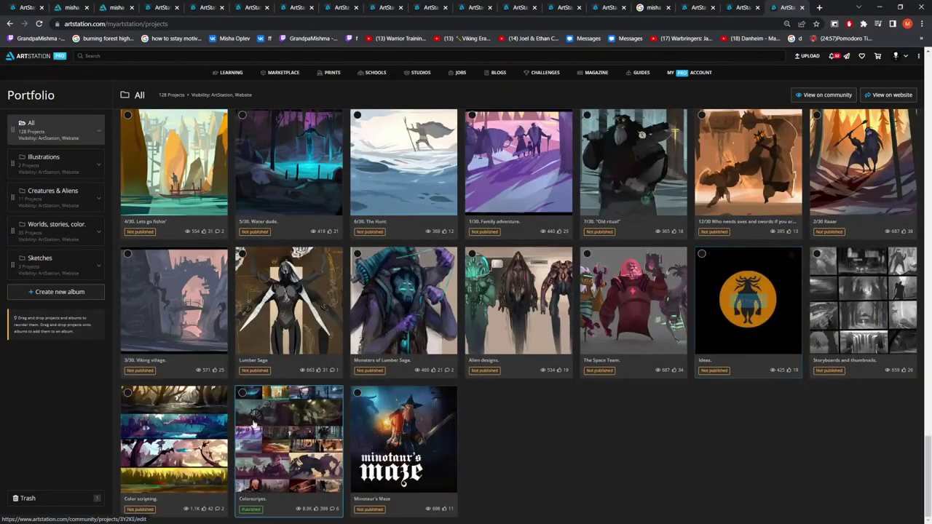
Review the older unpublished sketches near the end of the project list, and return to the newest projects
{"action": "scroll", "coordinate": [386, 263], "scroll_direction": "up", "scroll_amount": 3}
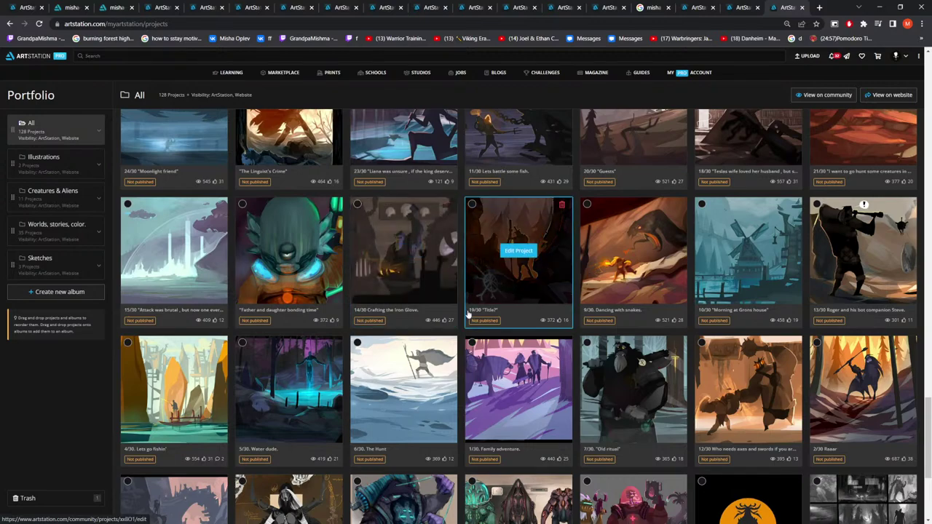
{"action": "scroll", "coordinate": [468, 313], "scroll_direction": "up", "scroll_amount": 1}
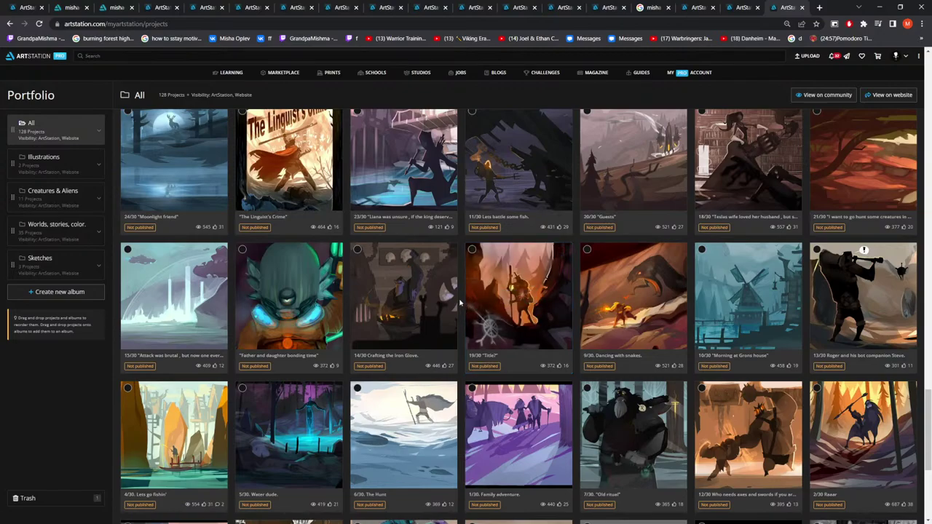
{"action": "scroll", "coordinate": [463, 305], "scroll_direction": "up", "scroll_amount": 3}
{"action": "scroll", "coordinate": [460, 295], "scroll_direction": "down", "scroll_amount": 5}
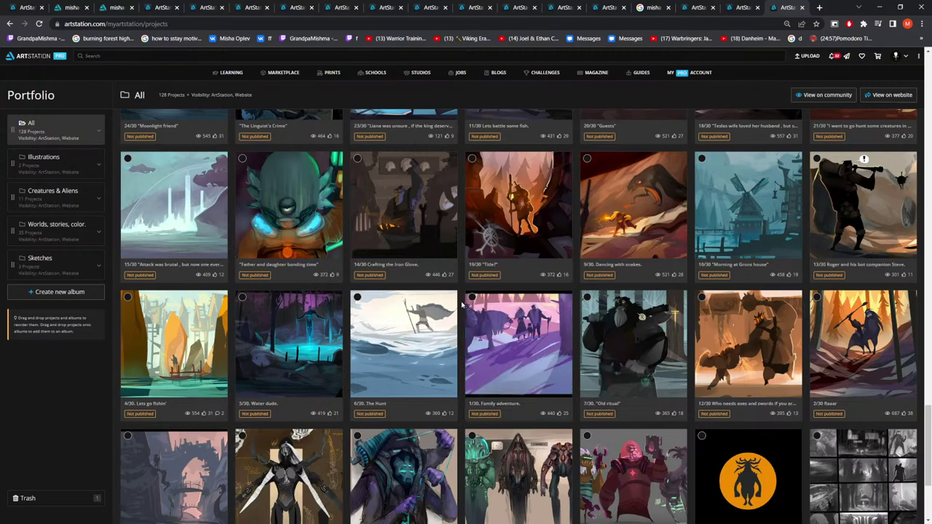
{"action": "scroll", "coordinate": [829, 277], "scroll_direction": "up", "scroll_amount": 1}
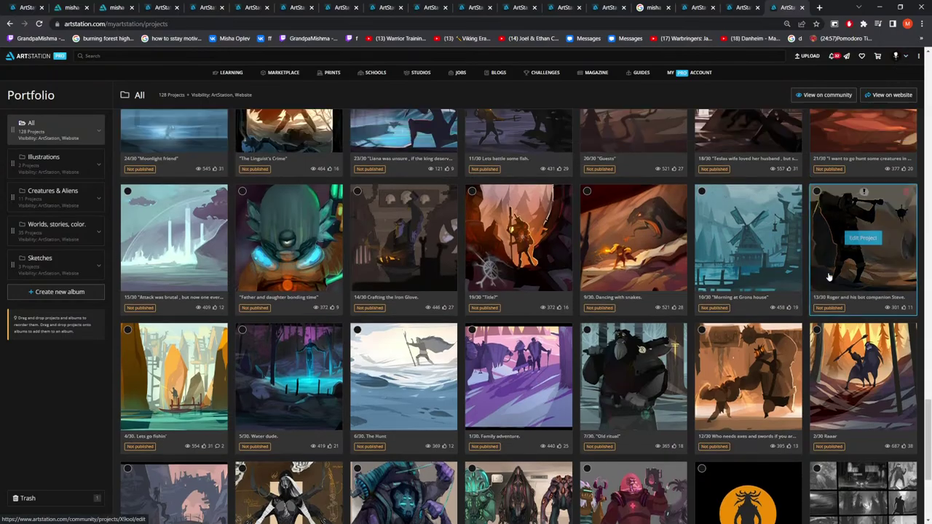
{"action": "scroll", "coordinate": [829, 277], "scroll_direction": "up", "scroll_amount": 15}
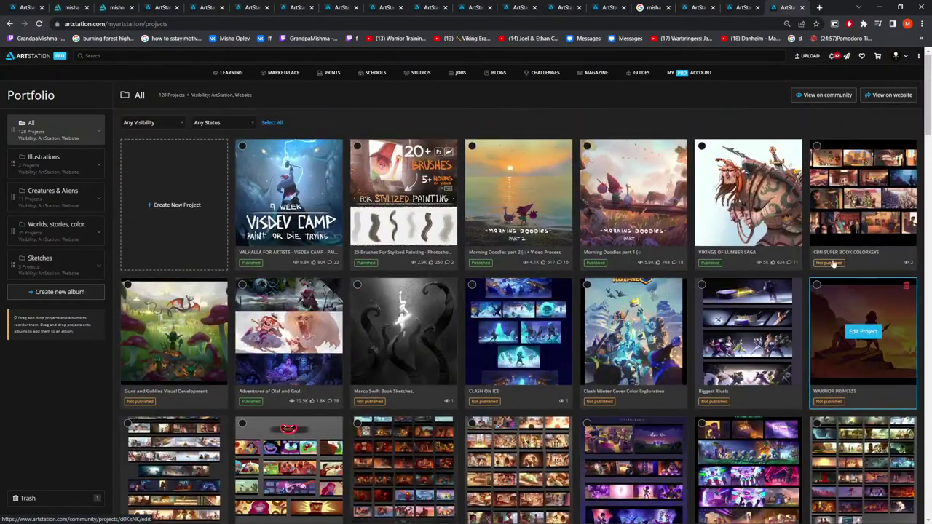
Return to the public profile, look through the Morning Doodles part 2 post and go back to the portfolio grid
{"action": "mouse_move", "coordinate": [886, 72]}
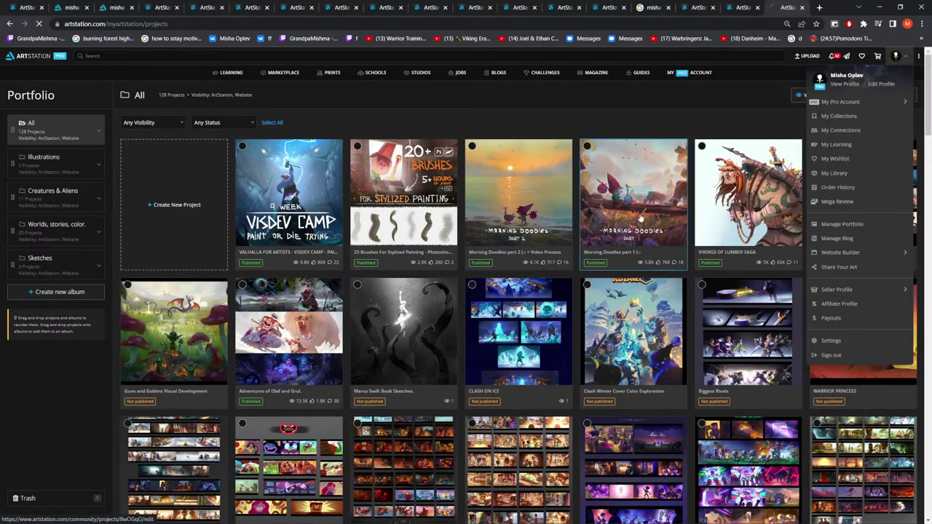
{"action": "left_click", "coordinate": [852, 75]}
{"action": "scroll", "coordinate": [274, 388], "scroll_direction": "down", "scroll_amount": 1}
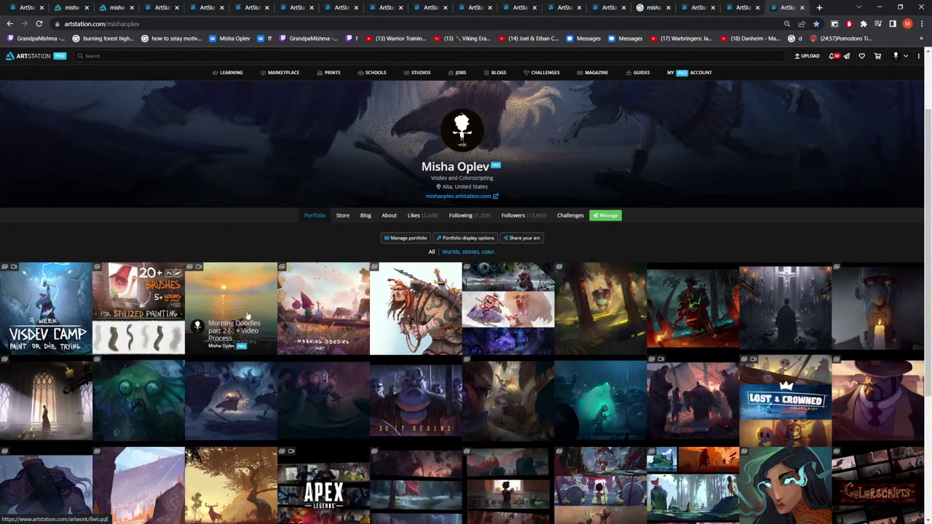
{"action": "left_click", "coordinate": [248, 314]}
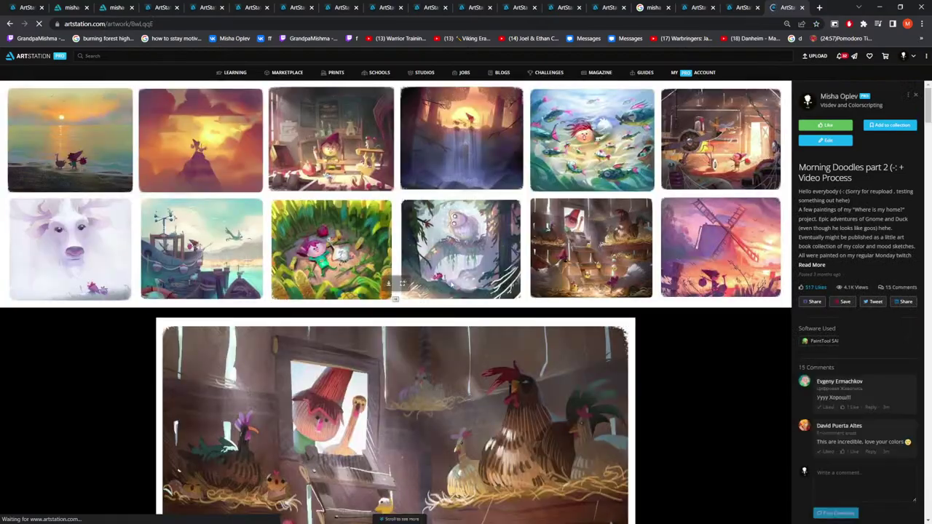
{"action": "scroll", "coordinate": [414, 279], "scroll_direction": "down", "scroll_amount": 15}
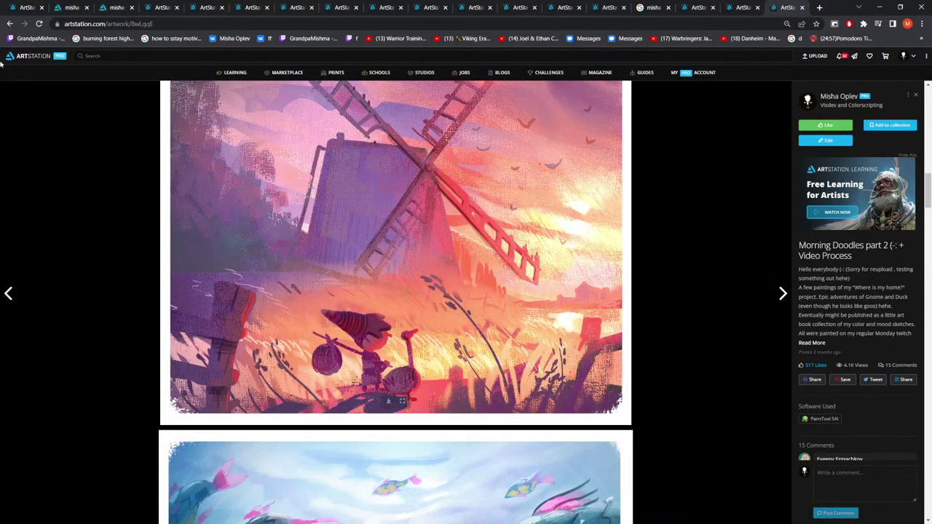
{"action": "left_click", "coordinate": [9, 24]}
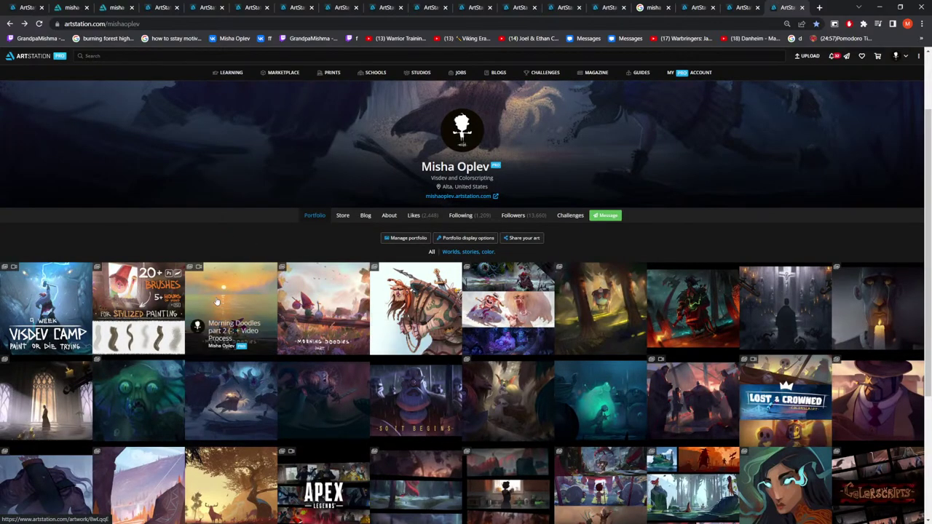
Look through all the paintings in the Adventures of Olaf and Grul post, and return to the portfolio grid
{"action": "left_click", "coordinate": [541, 310]}
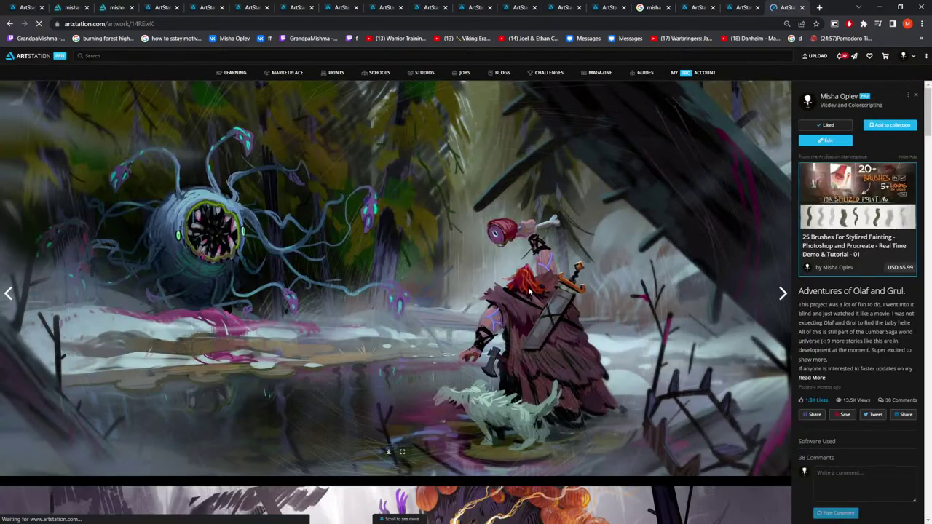
{"action": "scroll", "coordinate": [420, 271], "scroll_direction": "down", "scroll_amount": 5}
{"action": "scroll", "coordinate": [421, 271], "scroll_direction": "down", "scroll_amount": 20}
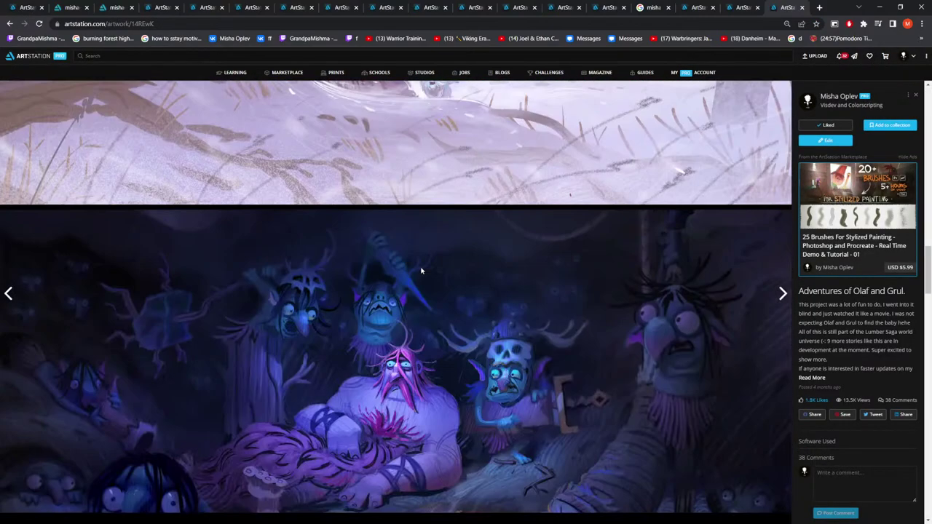
{"action": "scroll", "coordinate": [420, 270], "scroll_direction": "down", "scroll_amount": 15}
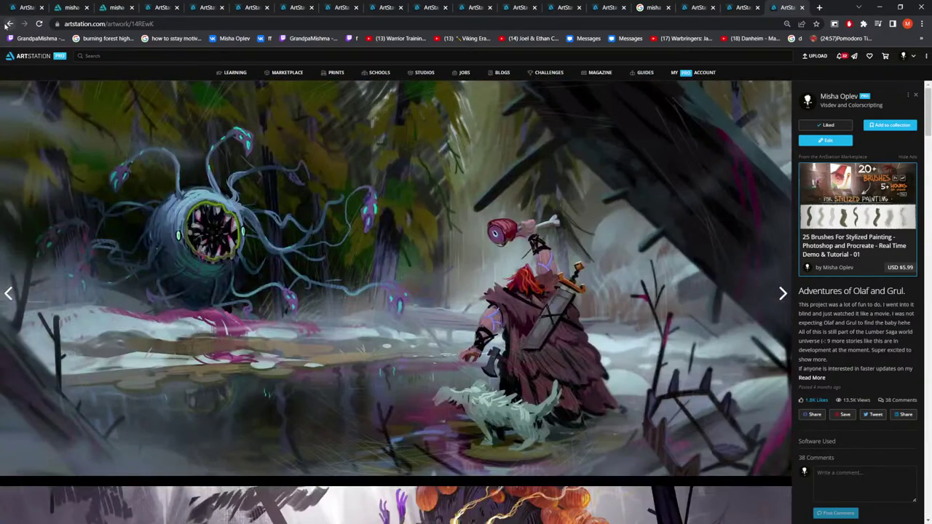
{"action": "left_click", "coordinate": [8, 24]}
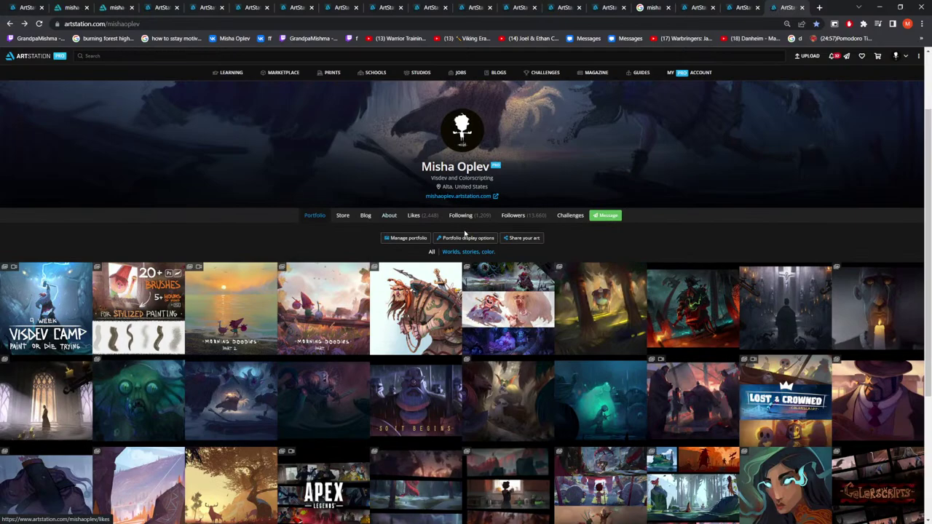
Reopen the Adventures of Olaf and Grul post to review its first two paintings, and go back to the portfolio grid
{"action": "left_click", "coordinate": [495, 299]}
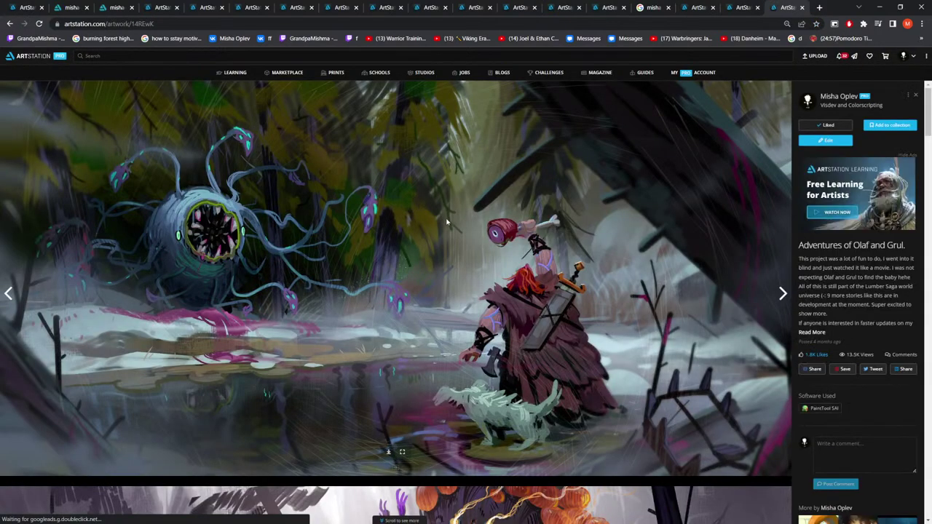
{"action": "scroll", "coordinate": [469, 228], "scroll_direction": "down", "scroll_amount": 4}
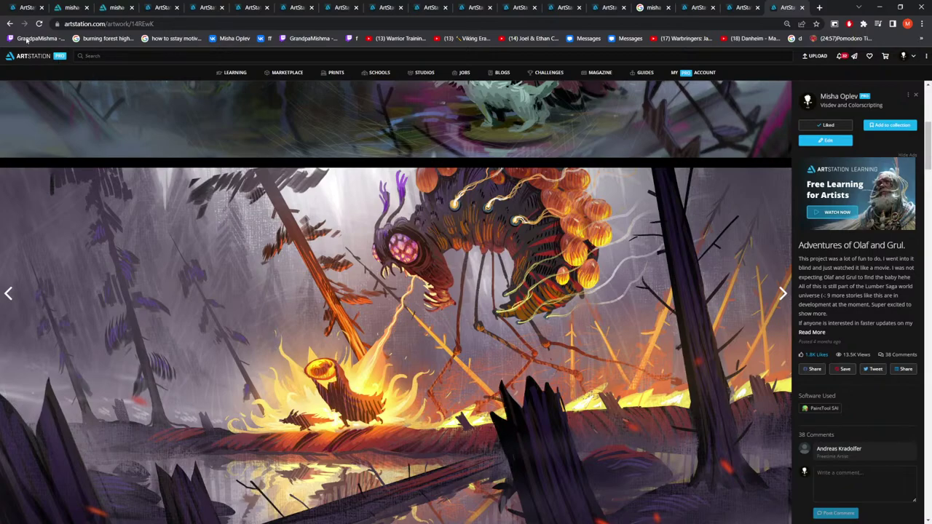
{"action": "left_click", "coordinate": [10, 24]}
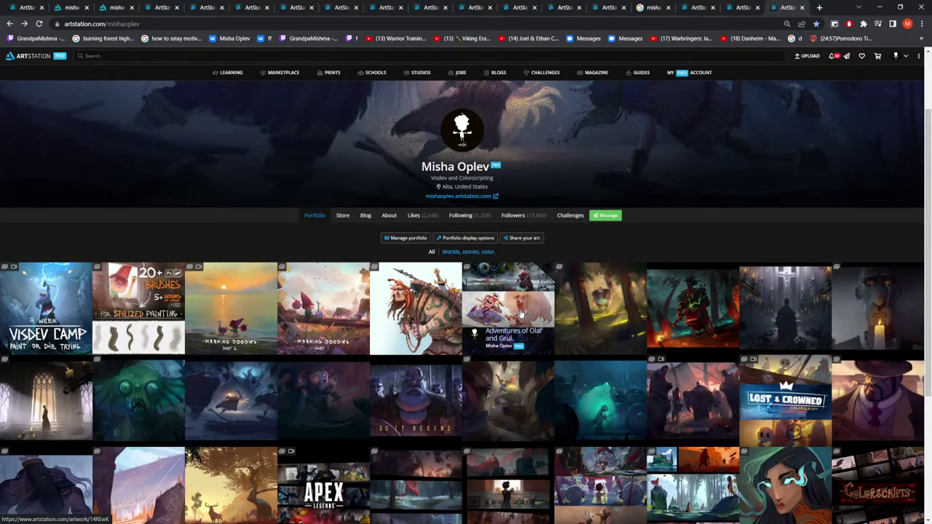
Reopen Morning Doodles part 2, examine how its overview grid leads into the full-size paintings, and leave the post
{"action": "left_click", "coordinate": [237, 315]}
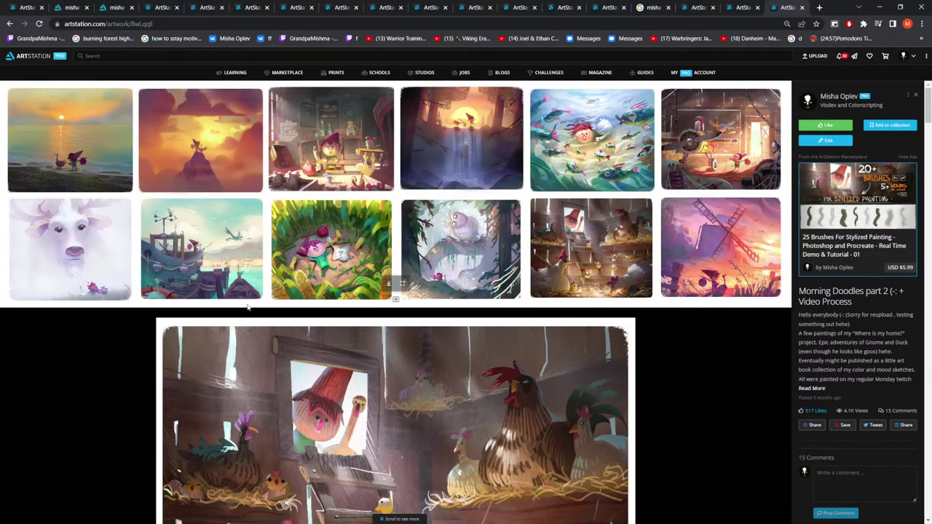
{"action": "scroll", "coordinate": [268, 307], "scroll_direction": "down", "scroll_amount": 20}
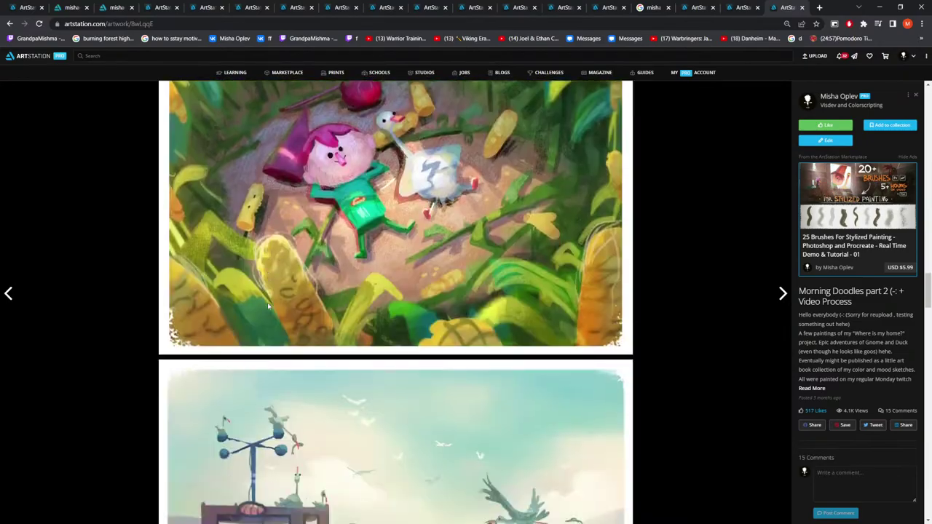
{"action": "scroll", "coordinate": [268, 307], "scroll_direction": "down", "scroll_amount": 12}
{"action": "scroll", "coordinate": [263, 323], "scroll_direction": "up", "scroll_amount": 14}
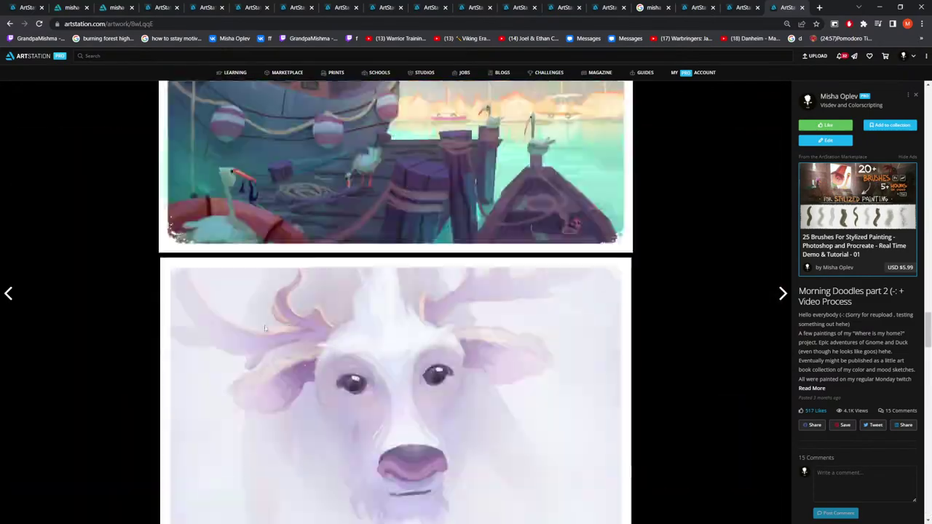
{"action": "scroll", "coordinate": [263, 334], "scroll_direction": "up", "scroll_amount": 20}
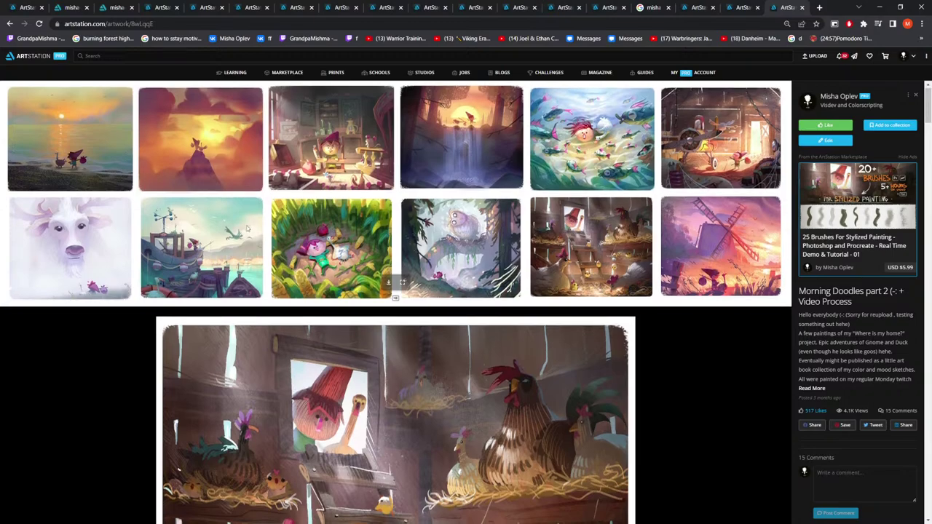
{"action": "scroll", "coordinate": [395, 299], "scroll_direction": "down", "scroll_amount": 8}
{"action": "scroll", "coordinate": [395, 299], "scroll_direction": "up", "scroll_amount": 8}
{"action": "left_click", "coordinate": [9, 23]}
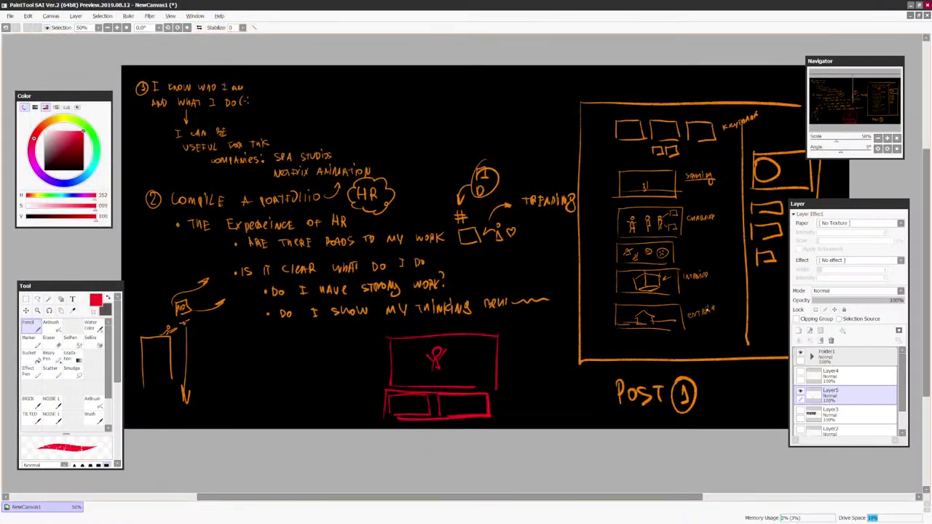
Hide Layer5 with the portfolio notes and add a new empty layer above Layer4
{"action": "scroll", "coordinate": [713, 352], "scroll_direction": "down", "scroll_amount": 2}
{"action": "left_click", "coordinate": [800, 391]}
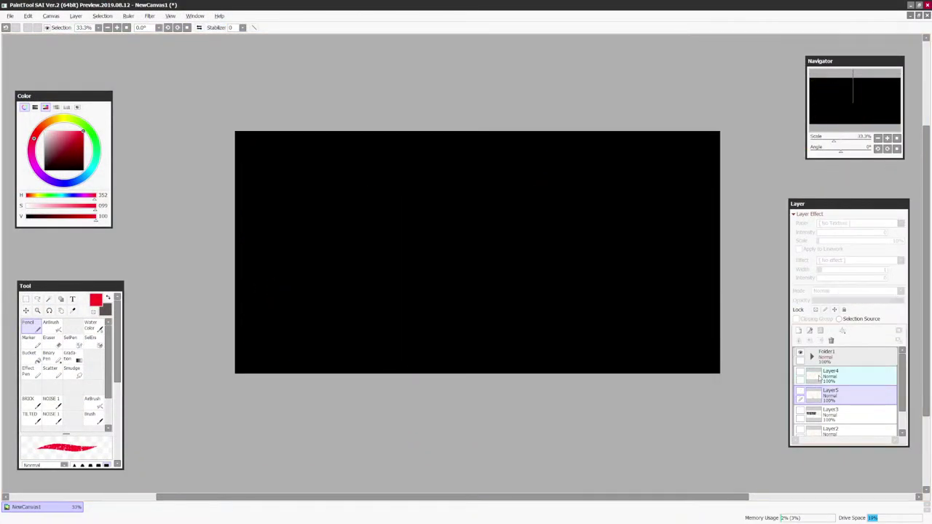
{"action": "left_click", "coordinate": [845, 375]}
{"action": "left_click", "coordinate": [799, 331]}
Draw a row of five large red squares with a column of five small squares beneath the first one
{"action": "mouse_move", "coordinate": [275, 204]}
{"action": "left_mouse_down"}
{"action": "mouse_move", "coordinate": [279, 167]}
{"action": "mouse_move", "coordinate": [329, 202]}
{"action": "mouse_move", "coordinate": [331, 171]}
{"action": "mouse_move", "coordinate": [422, 188]}
{"action": "mouse_move", "coordinate": [398, 163]}
{"action": "mouse_move", "coordinate": [458, 167]}
{"action": "left_mouse_up"}
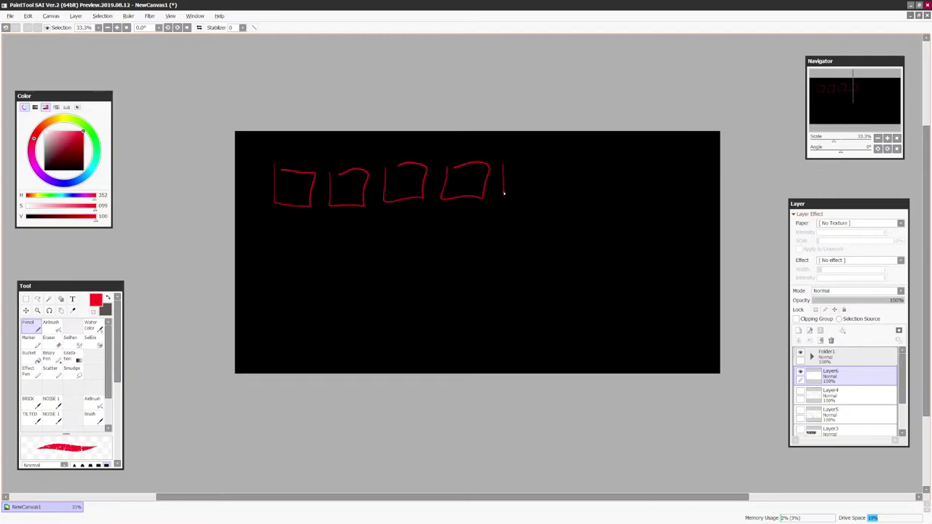
{"action": "left_click_drag", "start_coordinate": [503, 193], "coordinate": [515, 158]}
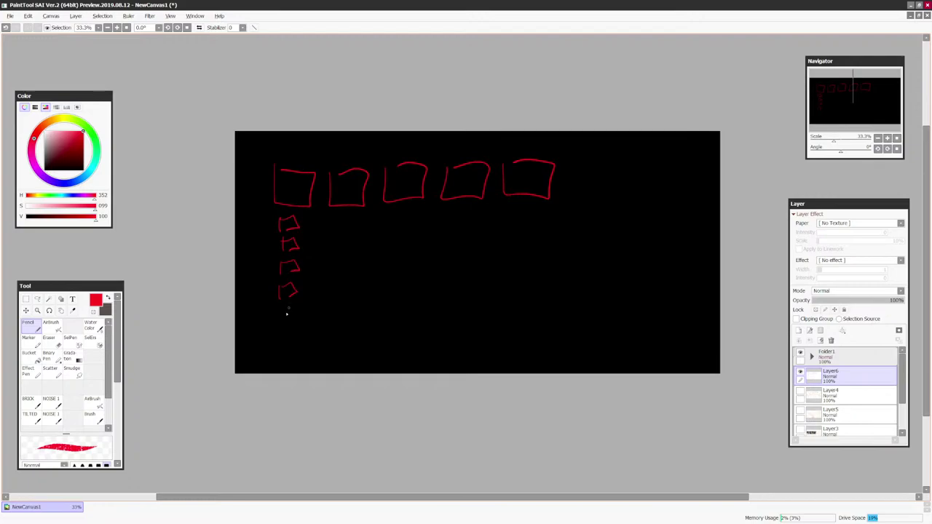
{"action": "left_click_drag", "start_coordinate": [286, 310], "coordinate": [282, 321]}
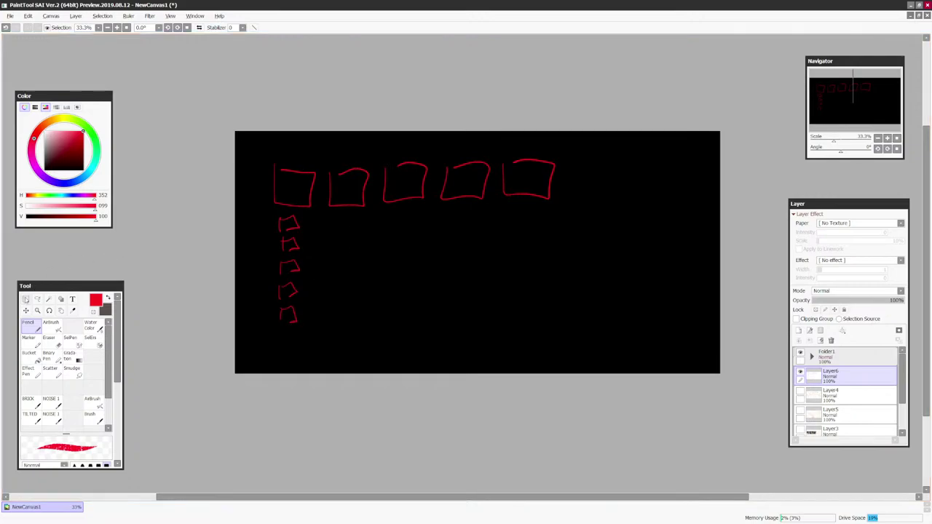
Copy the column of small squares beneath each of the other four large squares and merge the copies into the drawing layer
{"action": "key", "text": "m"}
{"action": "left_click_drag", "start_coordinate": [274, 211], "coordinate": [326, 354]}
{"action": "key", "text": "ctrl+c"}
{"action": "key", "text": "ctrl+v"}
{"action": "left_click_drag", "start_coordinate": [517, 292], "coordinate": [781, 285]}
{"action": "key", "text": "ctrl+e"}
{"action": "key", "text": "ctrl+v"}
{"action": "key", "text": "ctrl+e"}
{"action": "key", "text": "ctrl+v"}
{"action": "key", "text": "ctrl+e"}
{"action": "key", "text": "ctrl+v"}
{"action": "left_click_drag", "start_coordinate": [581, 303], "coordinate": [747, 313]}
{"action": "key", "text": "Right"}
{"action": "key", "text": "Right"}
{"action": "key", "text": "Right"}
{"action": "key", "text": "Right"}
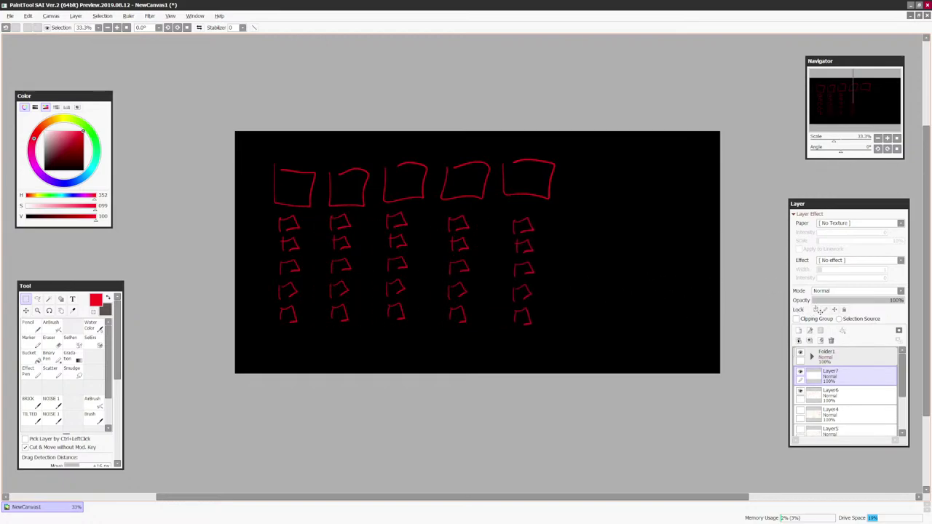
{"action": "key", "text": "ctrl+e"}
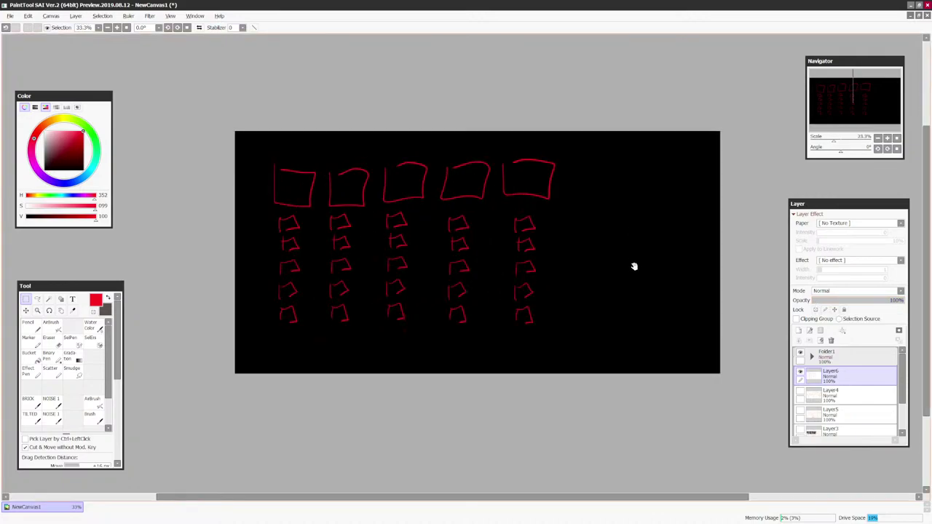
Draw red arrows pointing down into the fifth and fourth large squares with the Pencil
{"action": "left_click_drag", "start_coordinate": [624, 290], "coordinate": [628, 358]}
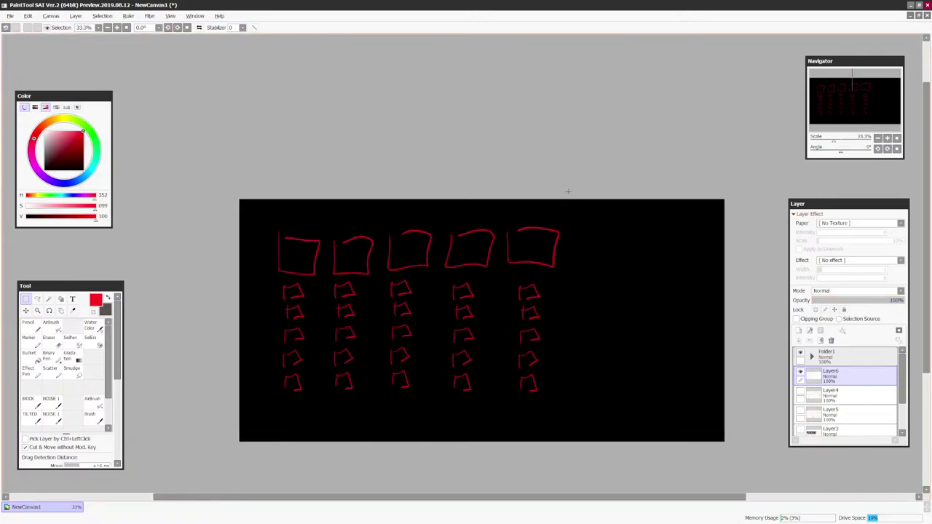
{"action": "left_click", "coordinate": [30, 327]}
{"action": "left_click_drag", "start_coordinate": [585, 217], "coordinate": [537, 231]}
{"action": "left_click_drag", "start_coordinate": [533, 223], "coordinate": [534, 244]}
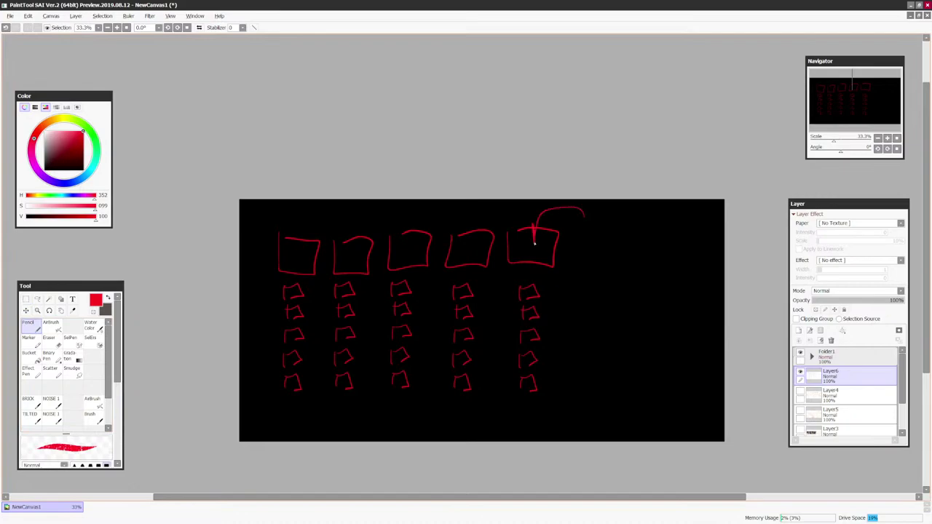
{"action": "left_click_drag", "start_coordinate": [489, 211], "coordinate": [471, 242]}
{"action": "left_click_drag", "start_coordinate": [478, 230], "coordinate": [479, 239]}
Undo the arrow strokes and clear all the squares from the layer
{"action": "key", "text": "ctrl+z"}
{"action": "key", "text": "ctrl+z"}
{"action": "key", "text": "ctrl+z"}
{"action": "key", "text": "ctrl+z"}
{"action": "mouse_move", "coordinate": [559, 263]}
{"action": "left_mouse_down"}
{"action": "mouse_move", "coordinate": [564, 361]}
{"action": "mouse_move", "coordinate": [570, 342]}
{"action": "left_mouse_up"}
{"action": "key", "text": "ctrl+z"}
{"action": "key", "text": "ctrl+z"}
{"action": "key", "text": "Delete"}
Draw a single row of six large red squares across the canvas, and clear the layer
{"action": "left_click_drag", "start_coordinate": [309, 247], "coordinate": [288, 287]}
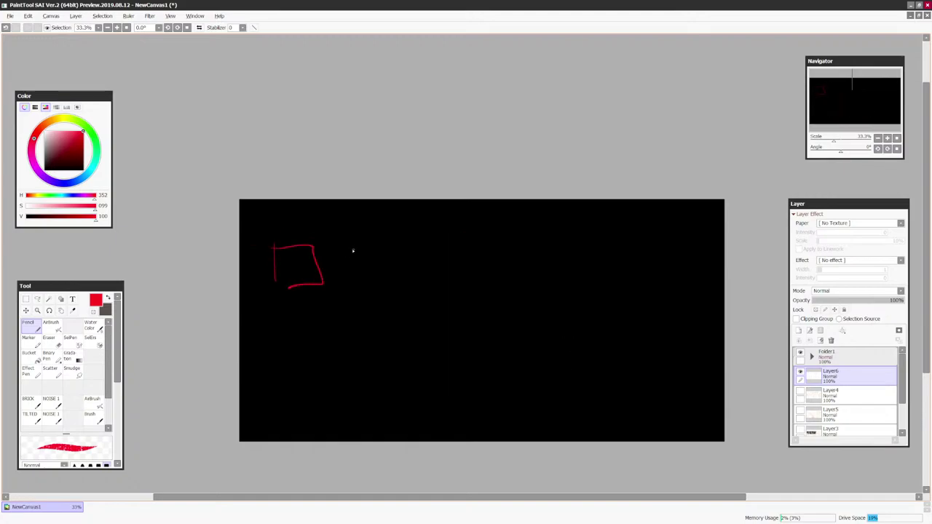
{"action": "left_click_drag", "start_coordinate": [341, 246], "coordinate": [344, 289]}
{"action": "mouse_move", "coordinate": [339, 249]}
{"action": "left_mouse_down"}
{"action": "mouse_move", "coordinate": [379, 246]}
{"action": "mouse_move", "coordinate": [366, 287]}
{"action": "left_mouse_up"}
{"action": "left_click_drag", "start_coordinate": [419, 246], "coordinate": [421, 286]}
{"action": "mouse_move", "coordinate": [417, 248]}
{"action": "left_mouse_down"}
{"action": "mouse_move", "coordinate": [443, 243]}
{"action": "mouse_move", "coordinate": [443, 279]}
{"action": "left_mouse_up"}
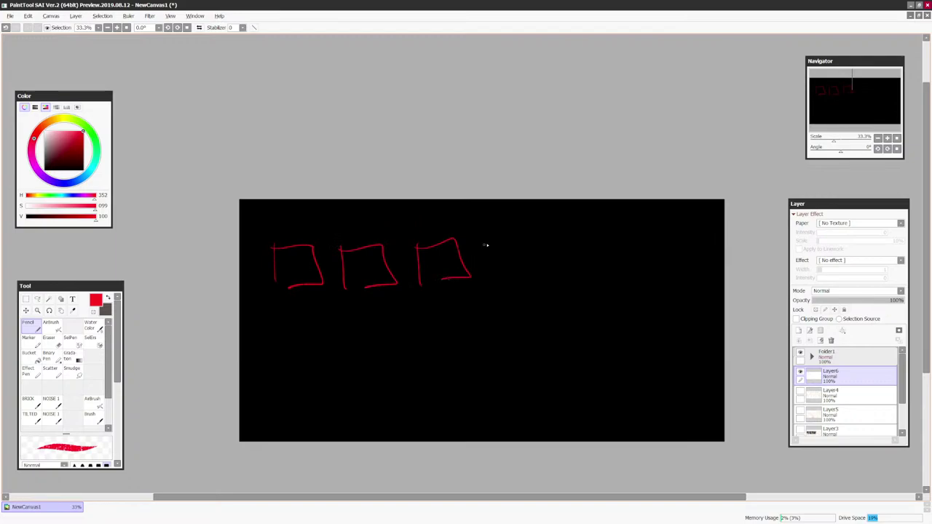
{"action": "left_click_drag", "start_coordinate": [481, 244], "coordinate": [487, 280]}
{"action": "mouse_move", "coordinate": [480, 246]}
{"action": "left_mouse_down"}
{"action": "mouse_move", "coordinate": [520, 234]}
{"action": "mouse_move", "coordinate": [513, 273]}
{"action": "left_mouse_up"}
{"action": "left_click_drag", "start_coordinate": [556, 235], "coordinate": [562, 277]}
{"action": "mouse_move", "coordinate": [556, 238]}
{"action": "left_mouse_down"}
{"action": "mouse_move", "coordinate": [603, 259]}
{"action": "mouse_move", "coordinate": [591, 273]}
{"action": "left_mouse_up"}
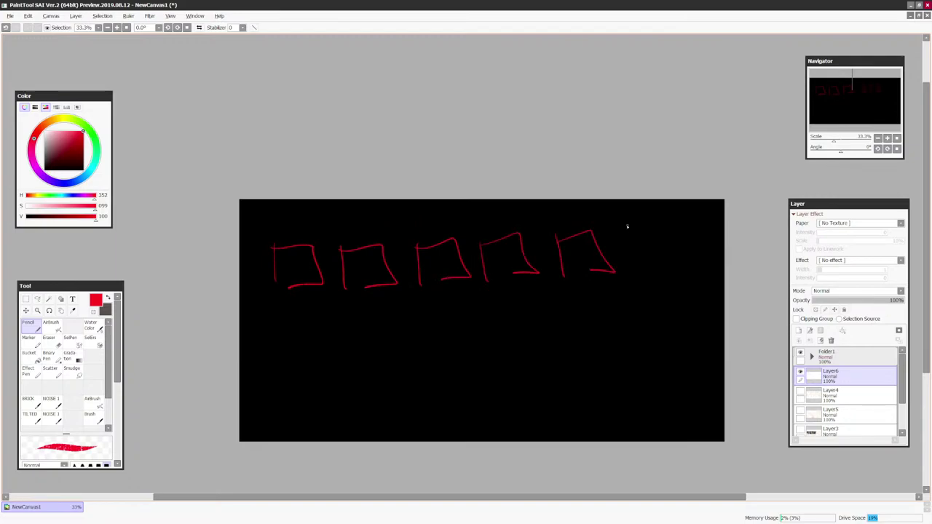
{"action": "left_click_drag", "start_coordinate": [628, 225], "coordinate": [632, 278]}
{"action": "mouse_move", "coordinate": [628, 234]}
{"action": "left_mouse_down"}
{"action": "mouse_move", "coordinate": [677, 228]}
{"action": "mouse_move", "coordinate": [696, 271]}
{"action": "left_mouse_up"}
{"action": "left_click_drag", "start_coordinate": [695, 270], "coordinate": [654, 269]}
{"action": "key", "text": "Delete"}
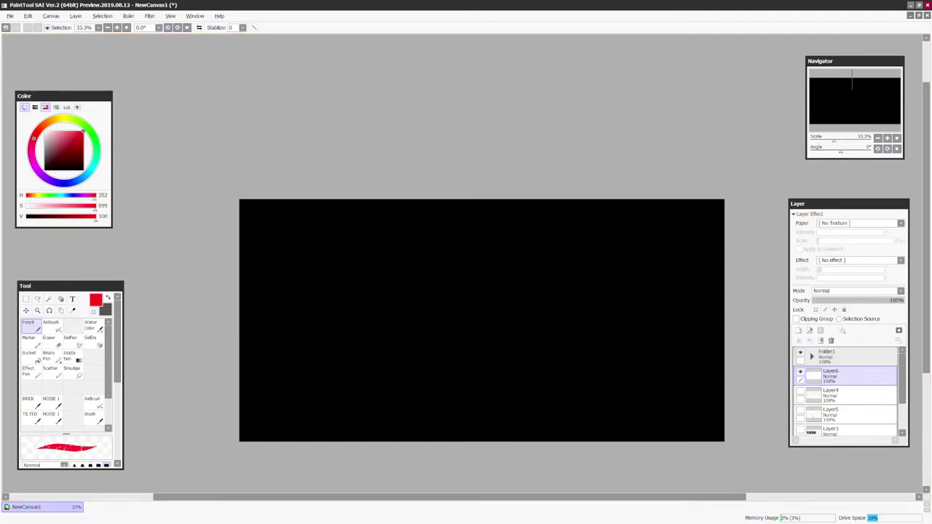
Switch to the browser, look through the open ArtStation pages up to the storyboard artist's portfolio, and return to PaintTool SAI
{"action": "key", "text": "alt+Tab"}
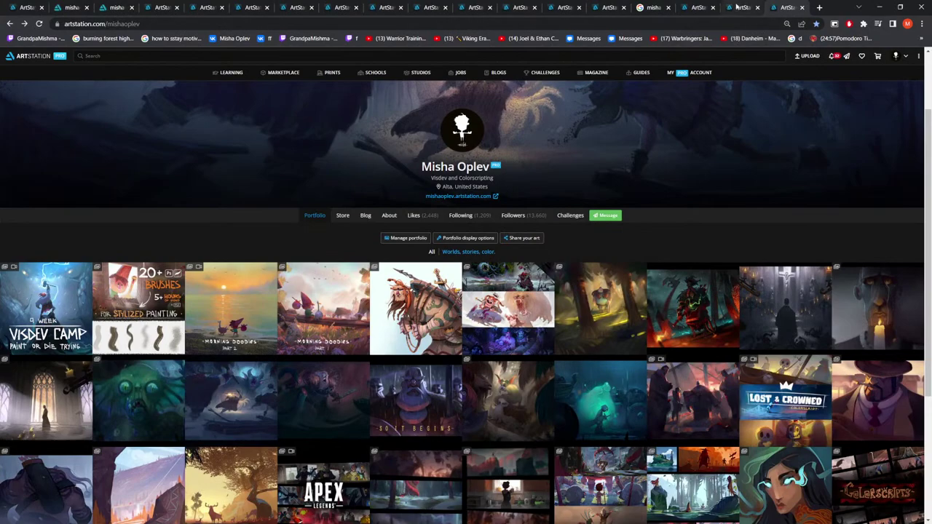
{"action": "left_click", "coordinate": [741, 7]}
{"action": "left_click", "coordinate": [698, 9]}
{"action": "left_click", "coordinate": [612, 7]}
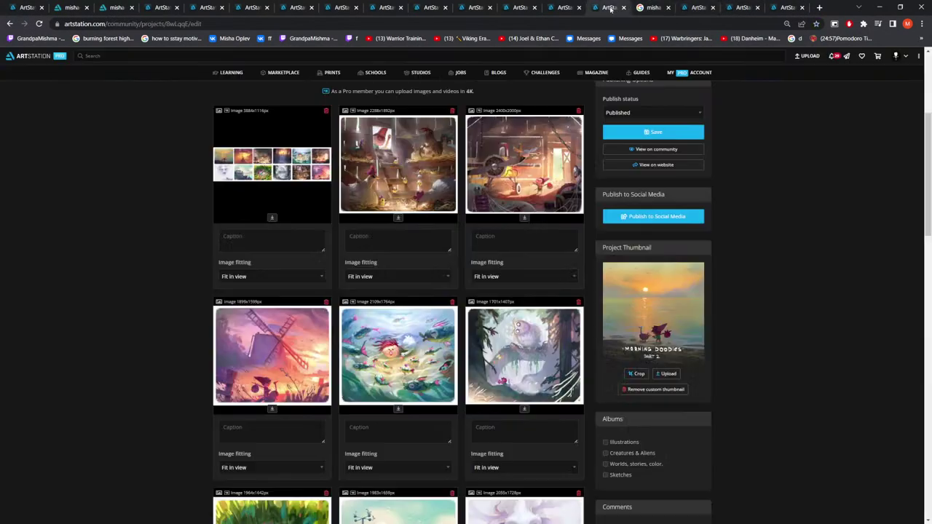
{"action": "left_click", "coordinate": [565, 7]}
{"action": "left_click", "coordinate": [520, 8]}
{"action": "left_click", "coordinate": [551, 9]}
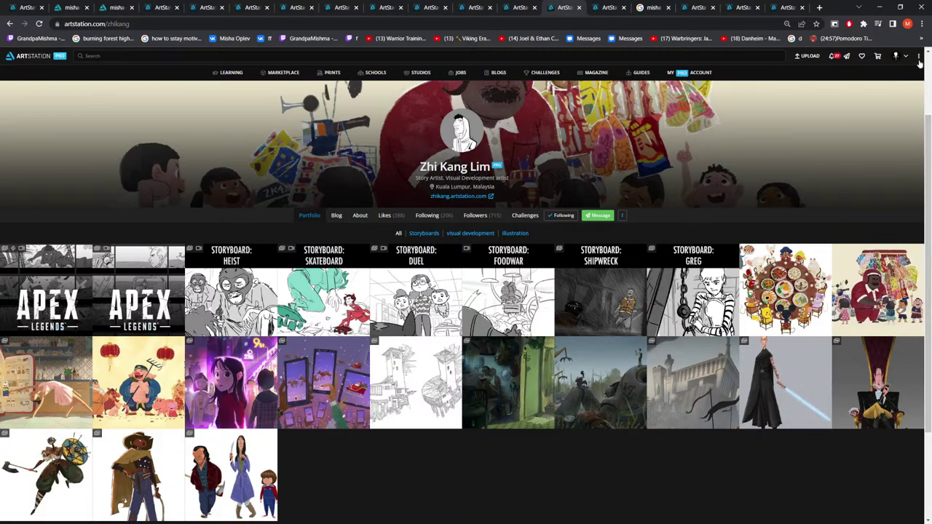
{"action": "left_click", "coordinate": [878, 7]}
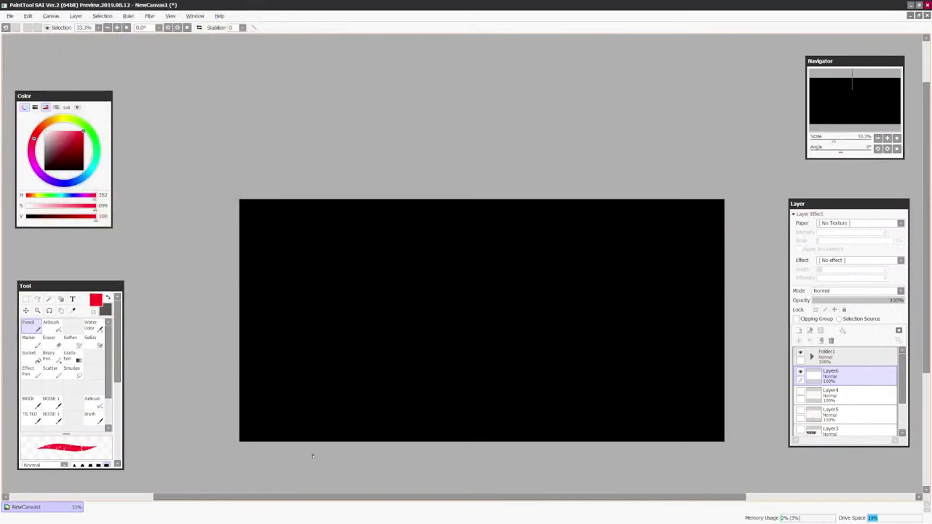
{"action": "key", "text": "Page_Up"}
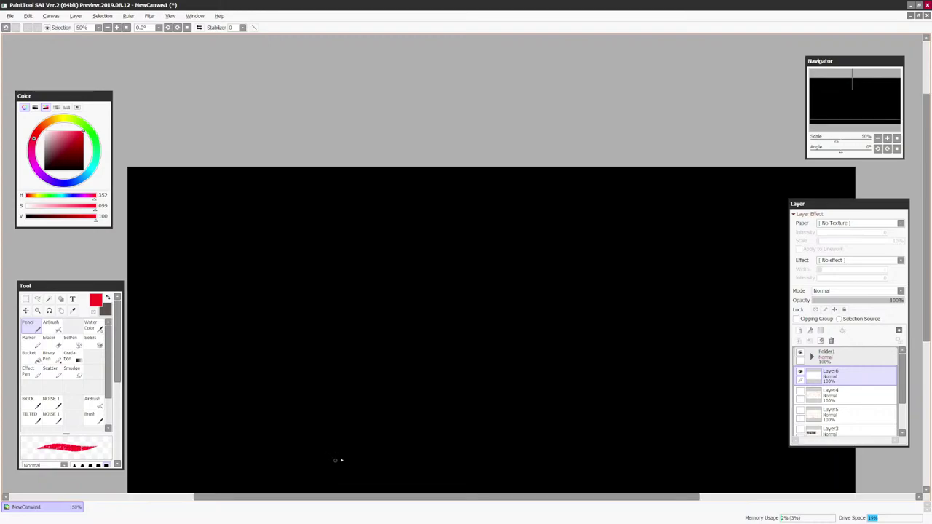
{"action": "left_click_drag", "start_coordinate": [354, 455], "coordinate": [320, 390]}
{"action": "scroll", "coordinate": [319, 391], "scroll_direction": "down", "scroll_amount": 1}
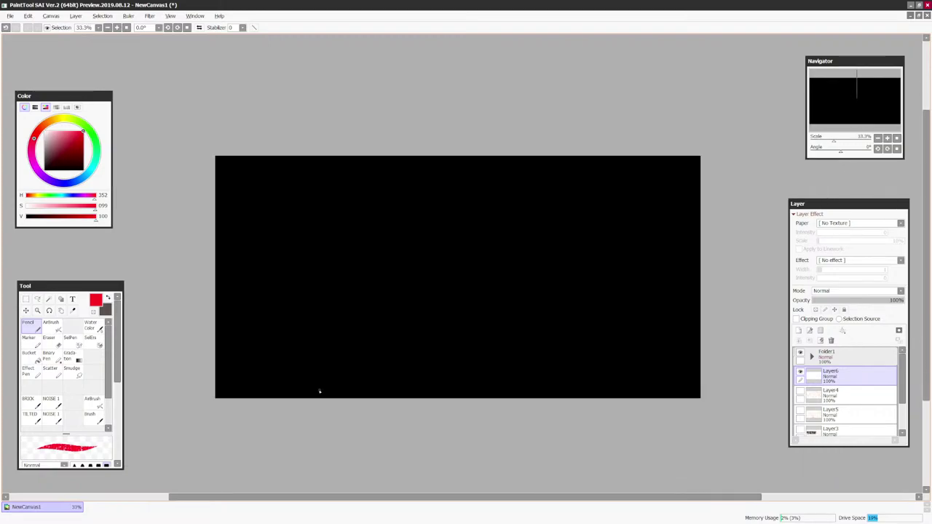
{"action": "scroll", "coordinate": [319, 391], "scroll_direction": "up", "scroll_amount": 1}
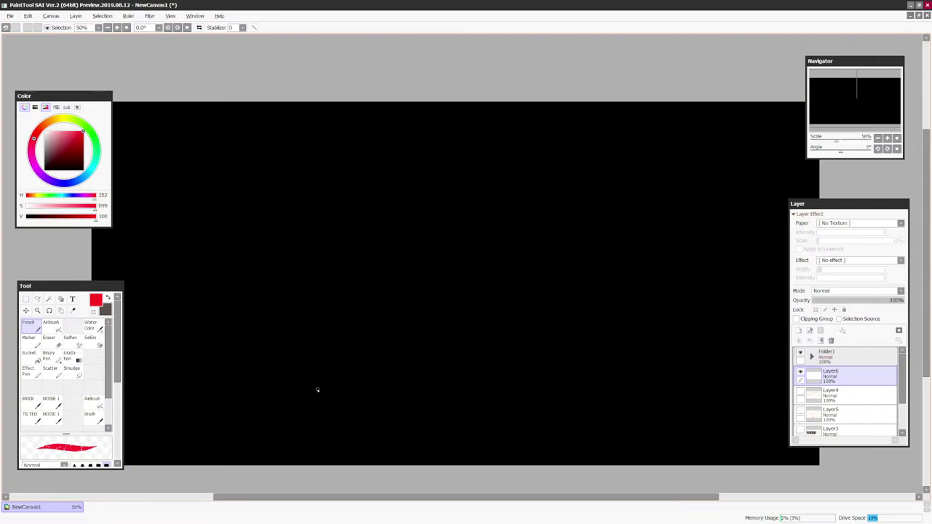
{"action": "key", "text": "Page_Down"}
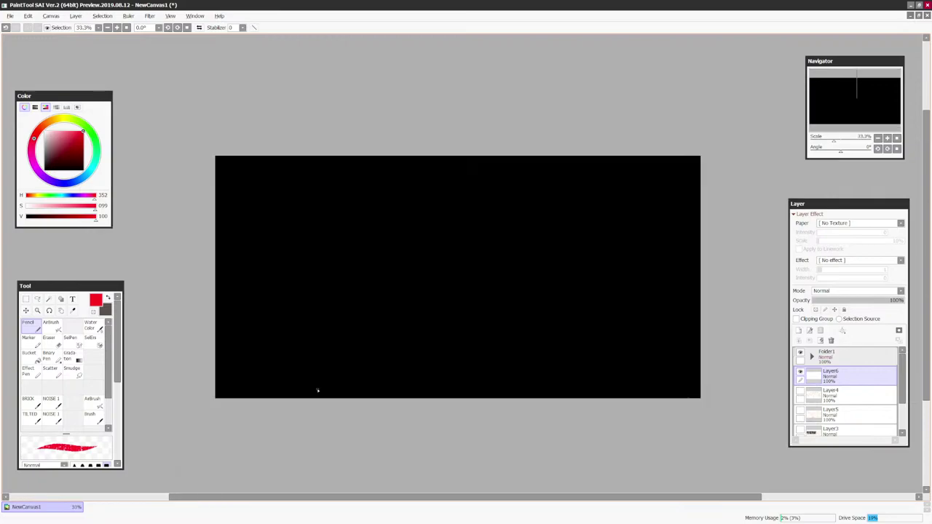
{"action": "key", "text": "Page_Up"}
{"action": "left_click_drag", "start_coordinate": [691, 419], "coordinate": [702, 411]}
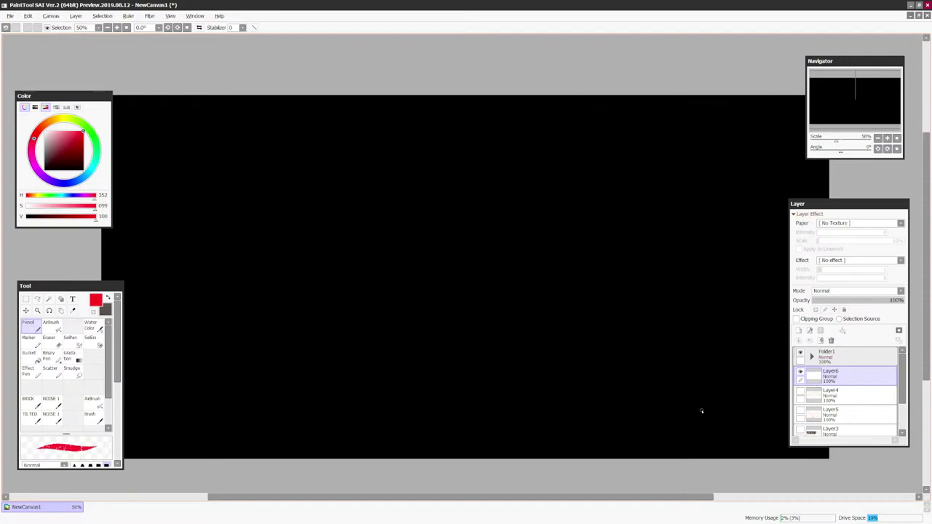
{"action": "scroll", "coordinate": [701, 411], "scroll_direction": "down", "scroll_amount": 1}
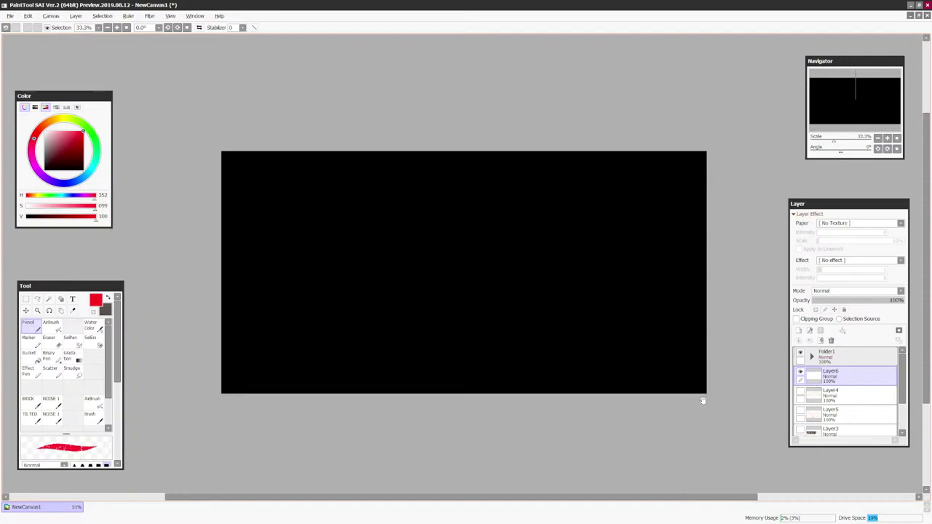
{"action": "left_click_drag", "start_coordinate": [703, 400], "coordinate": [716, 394]}
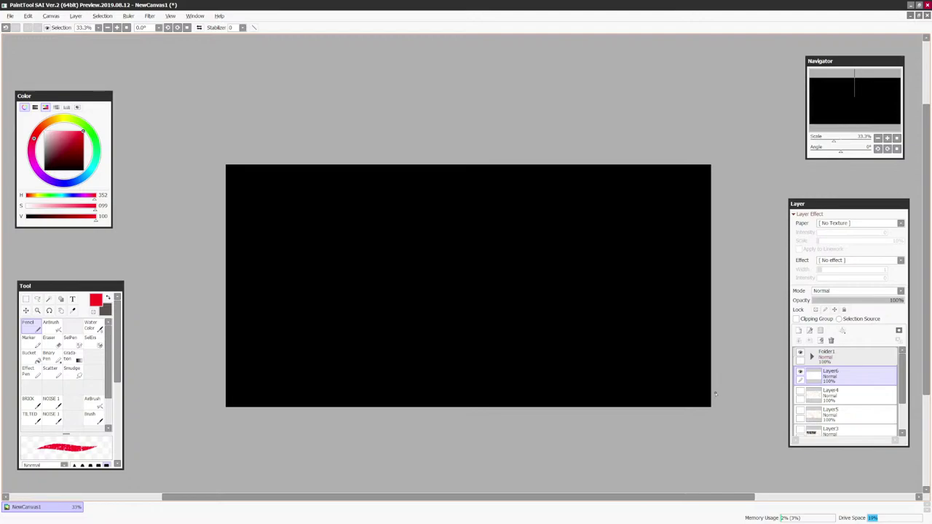
Show Layer5 with the handwritten portfolio notes and the Post 1 layout diagram again
{"action": "scroll", "coordinate": [874, 393], "scroll_direction": "down", "scroll_amount": 3}
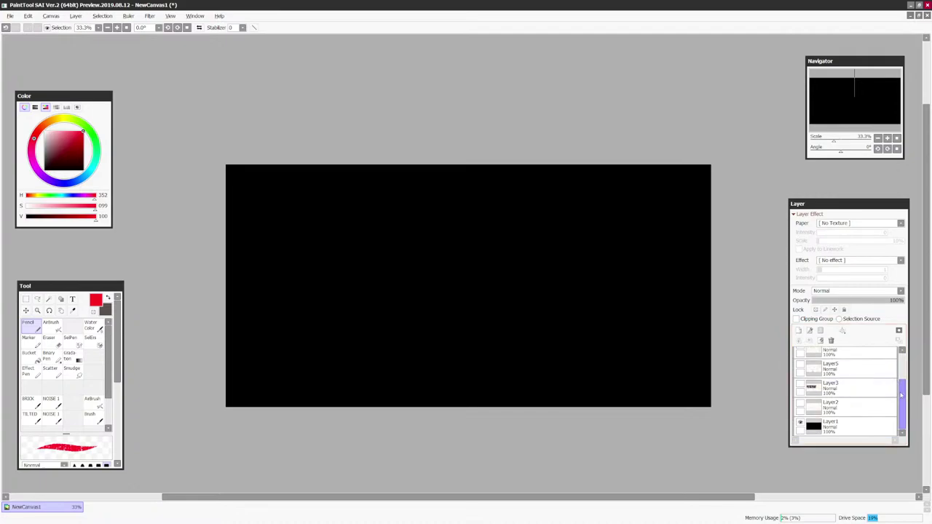
{"action": "left_click_drag", "start_coordinate": [901, 394], "coordinate": [900, 368]}
{"action": "left_click", "coordinate": [800, 391]}
{"action": "left_click", "coordinate": [801, 391]}
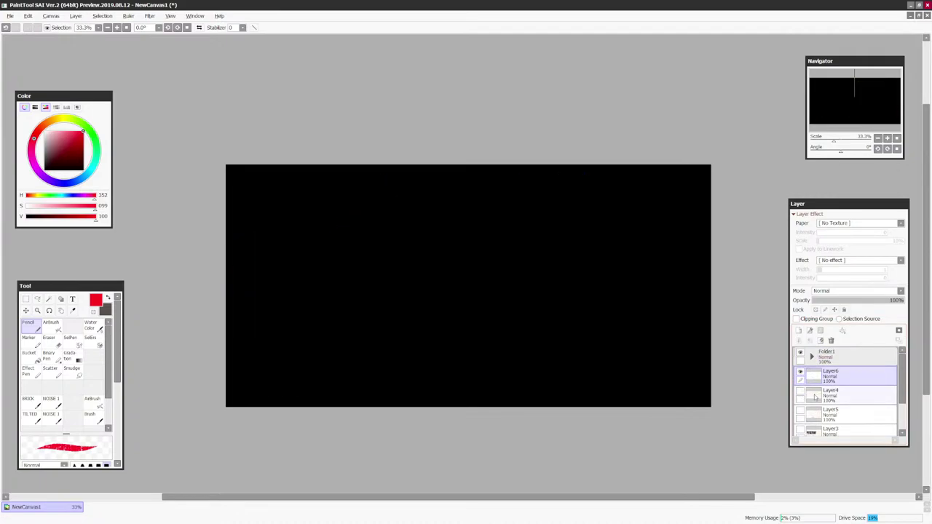
{"action": "left_click", "coordinate": [800, 410]}
{"action": "scroll", "coordinate": [737, 442], "scroll_direction": "up", "scroll_amount": 1}
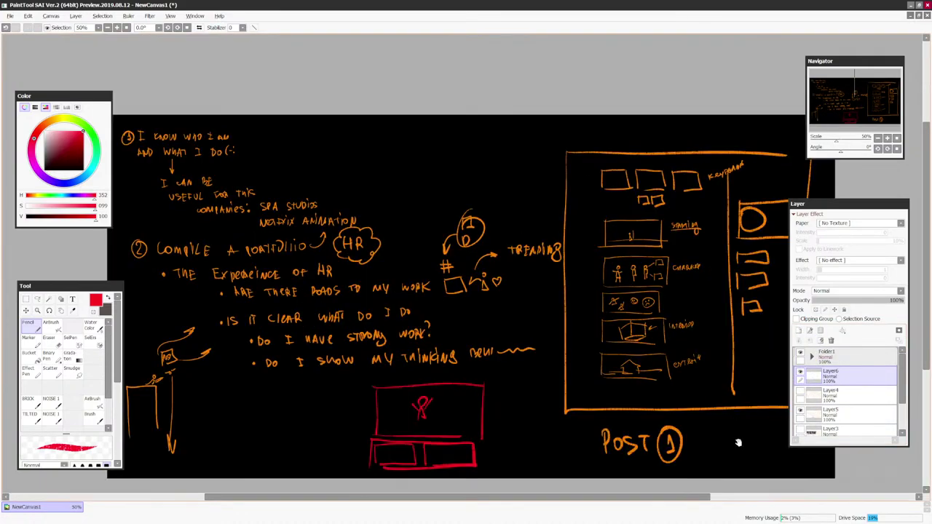
{"action": "left_click_drag", "start_coordinate": [738, 441], "coordinate": [737, 435]}
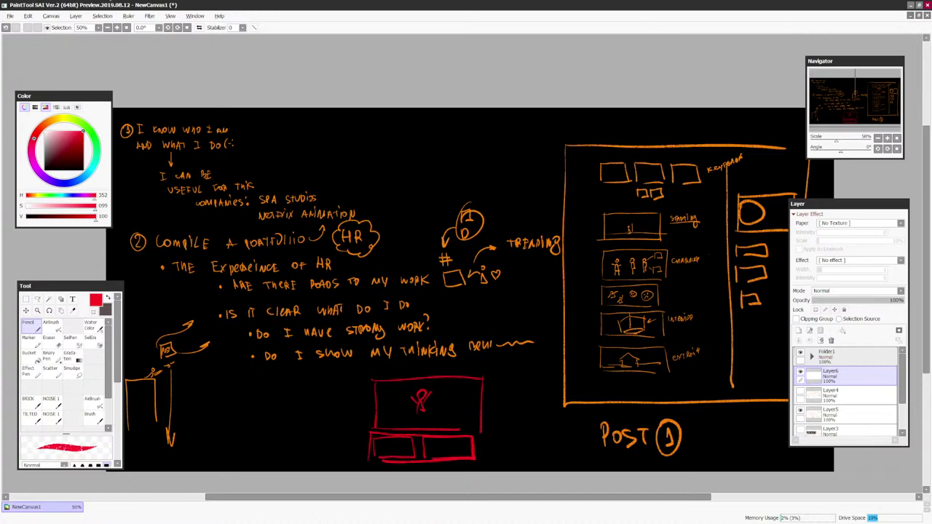
Switch to the browser, open the artist's own ArtStation profile and examine the whole portfolio grid down to the oldest posts
{"action": "key", "text": "alt+Tab"}
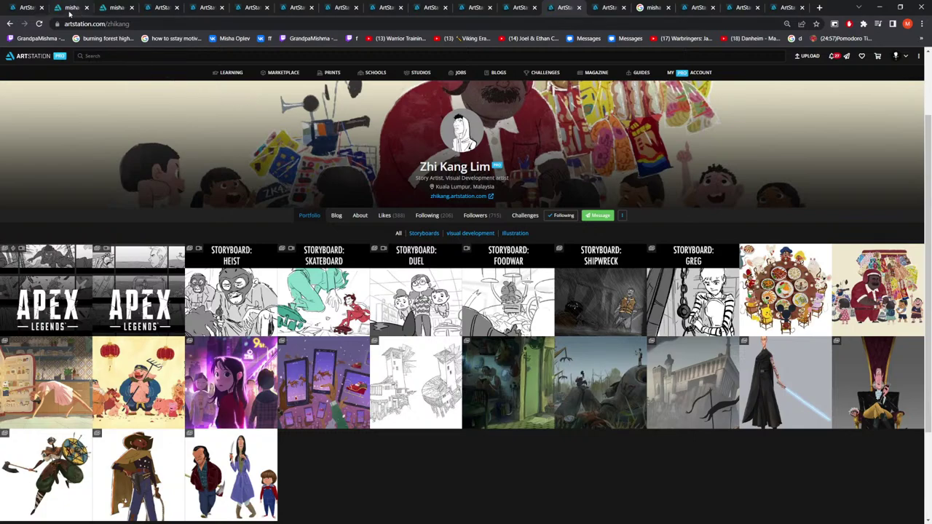
{"action": "left_click", "coordinate": [27, 7]}
{"action": "scroll", "coordinate": [494, 73], "scroll_direction": "up", "scroll_amount": 2}
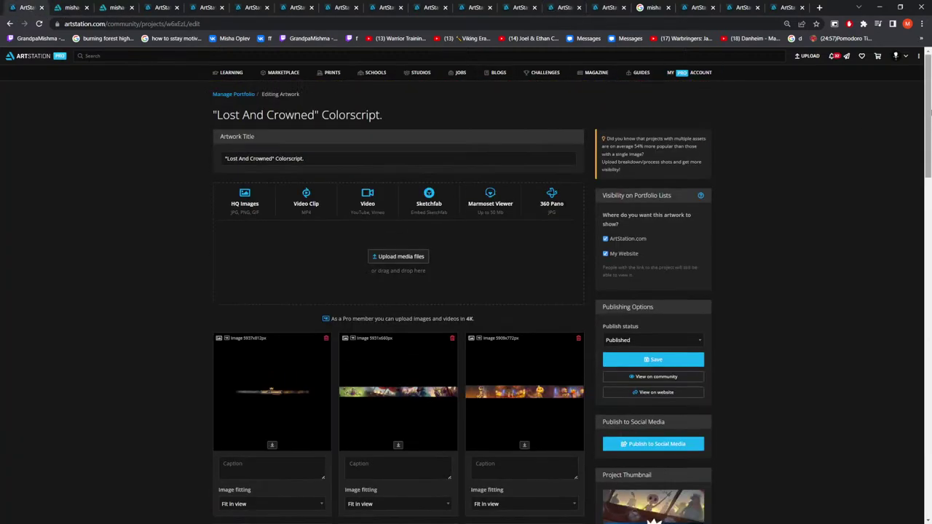
{"action": "left_click", "coordinate": [895, 55]}
{"action": "left_click", "coordinate": [840, 80]}
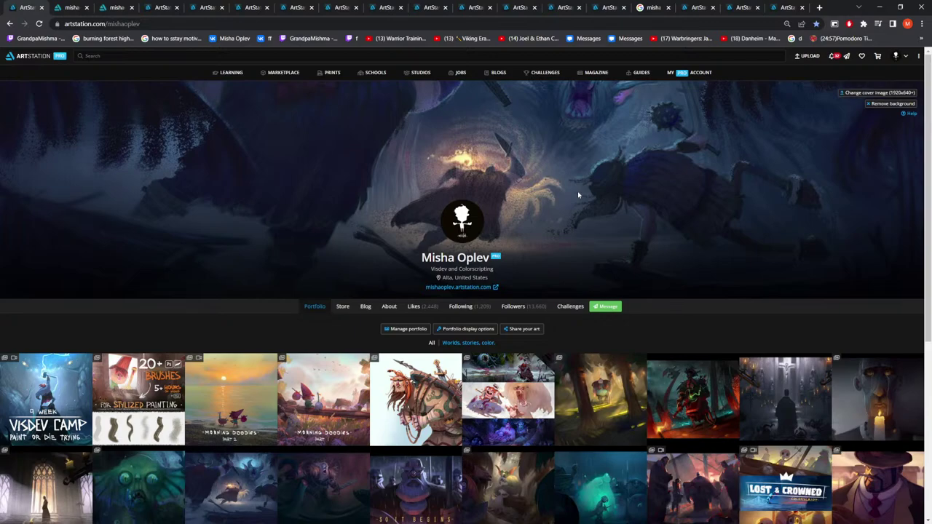
{"action": "scroll", "coordinate": [620, 267], "scroll_direction": "down", "scroll_amount": 3}
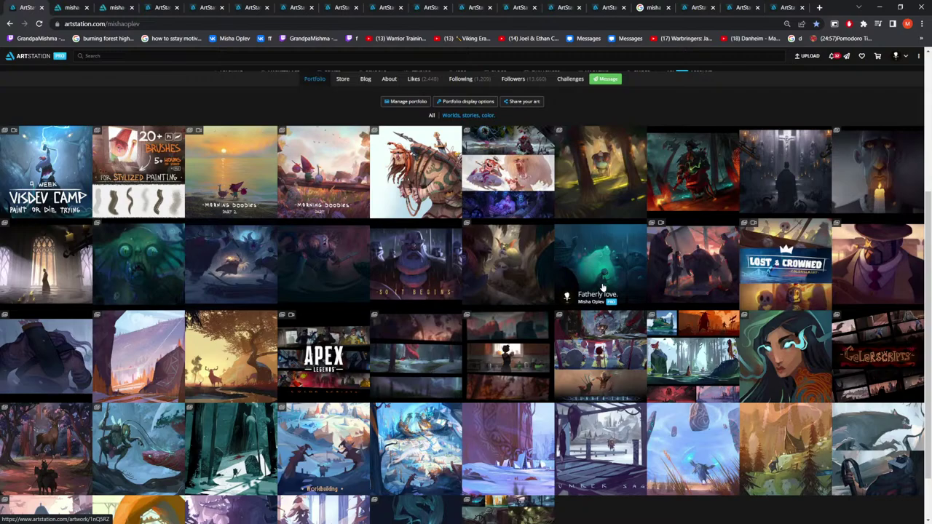
{"action": "scroll", "coordinate": [606, 306], "scroll_direction": "down", "scroll_amount": 1}
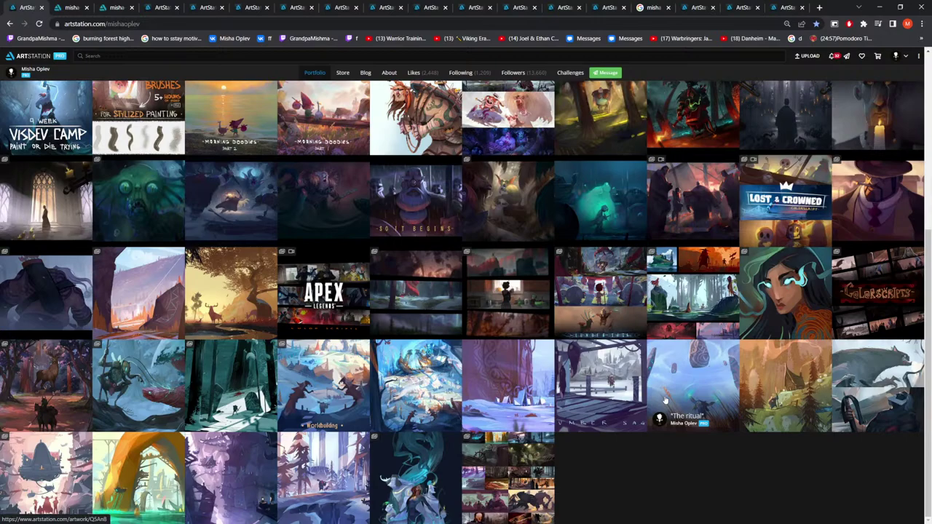
{"action": "scroll", "coordinate": [669, 419], "scroll_direction": "up", "scroll_amount": 2}
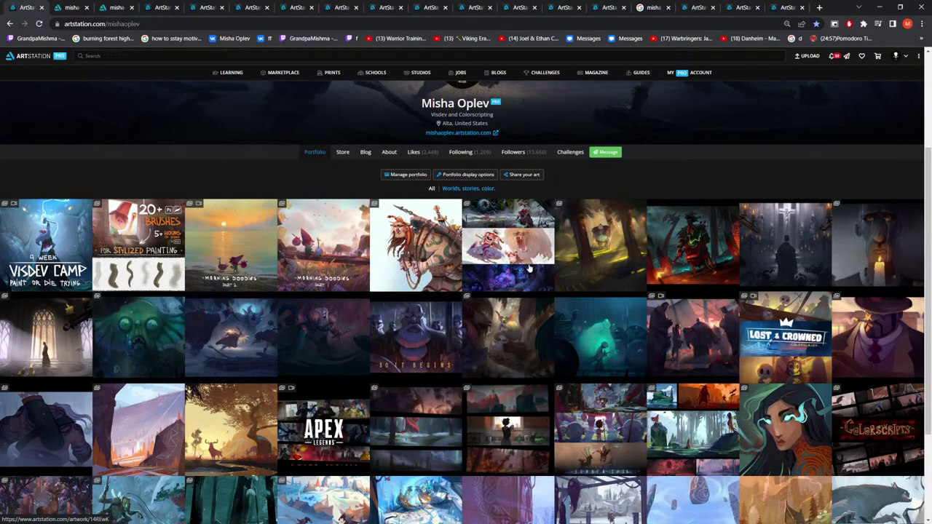
Open the Adventures of Olaf and Grul post from the grid and skim its opening paintings
{"action": "left_click", "coordinate": [514, 237]}
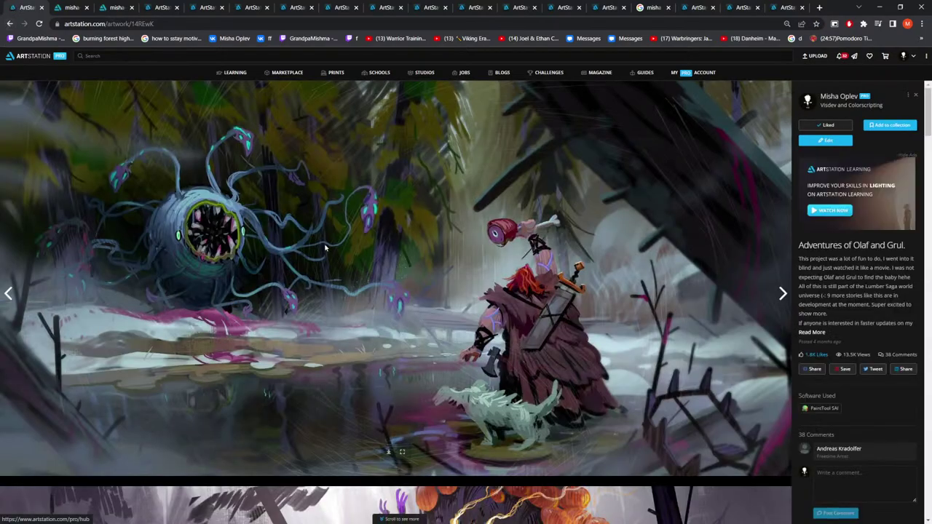
{"action": "scroll", "coordinate": [326, 251], "scroll_direction": "down", "scroll_amount": 4}
{"action": "scroll", "coordinate": [17, 95], "scroll_direction": "up", "scroll_amount": 4}
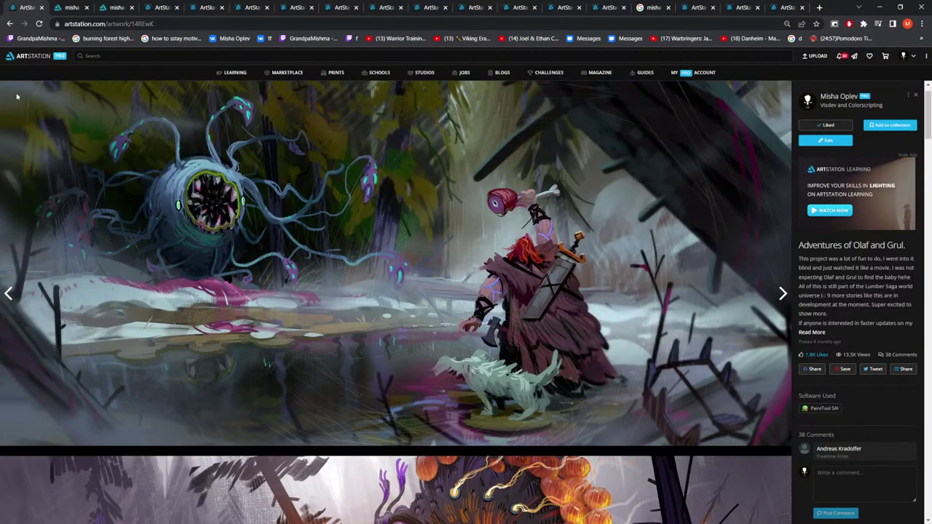
Return to the portfolio grid, look through the Vikings of Lumber Saga post, and switch back to PaintTool SAI
{"action": "left_click", "coordinate": [10, 24]}
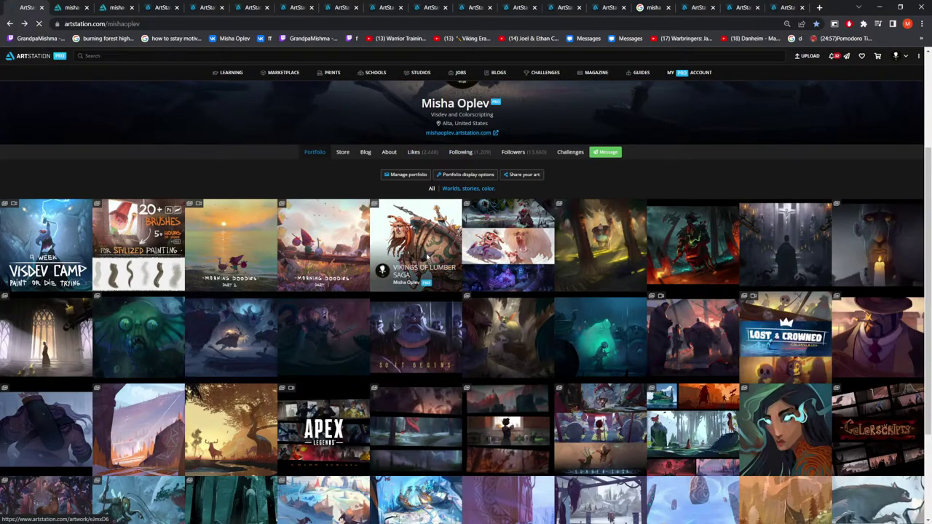
{"action": "left_click", "coordinate": [306, 267]}
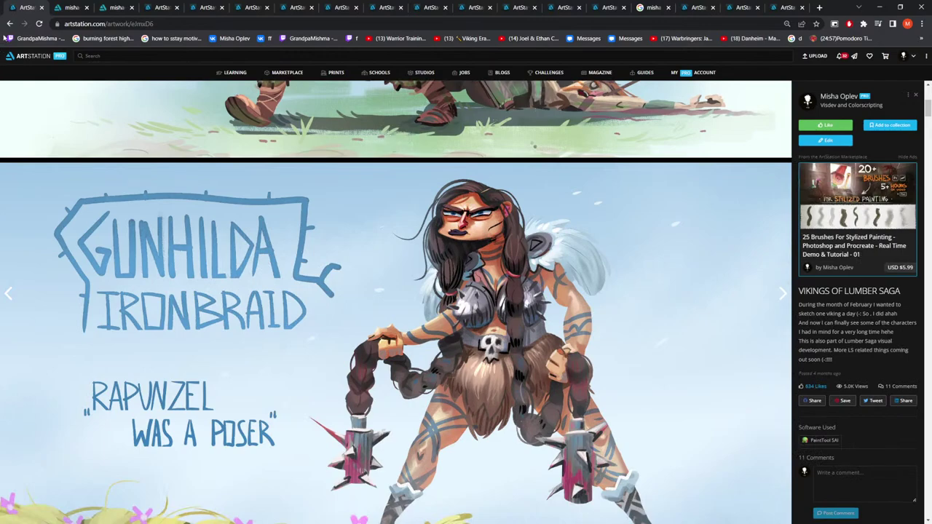
{"action": "left_click", "coordinate": [9, 23]}
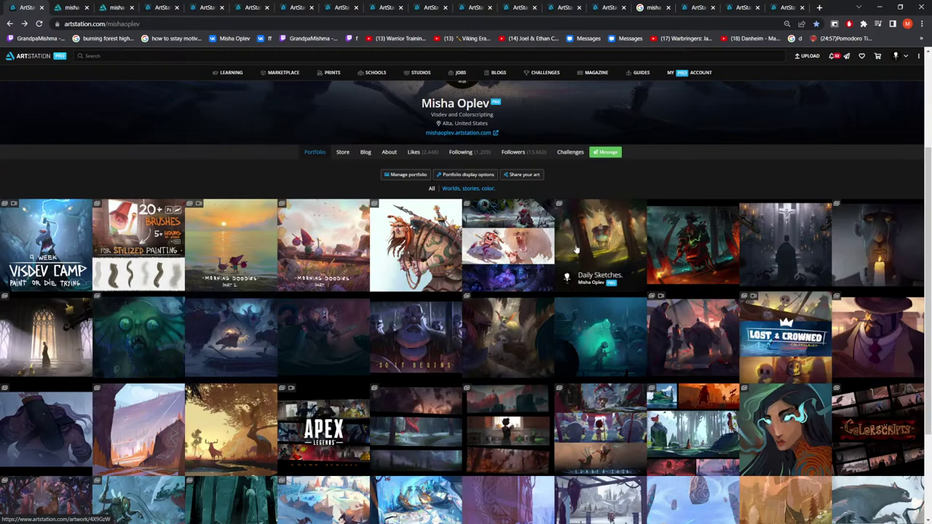
{"action": "left_click", "coordinate": [879, 6]}
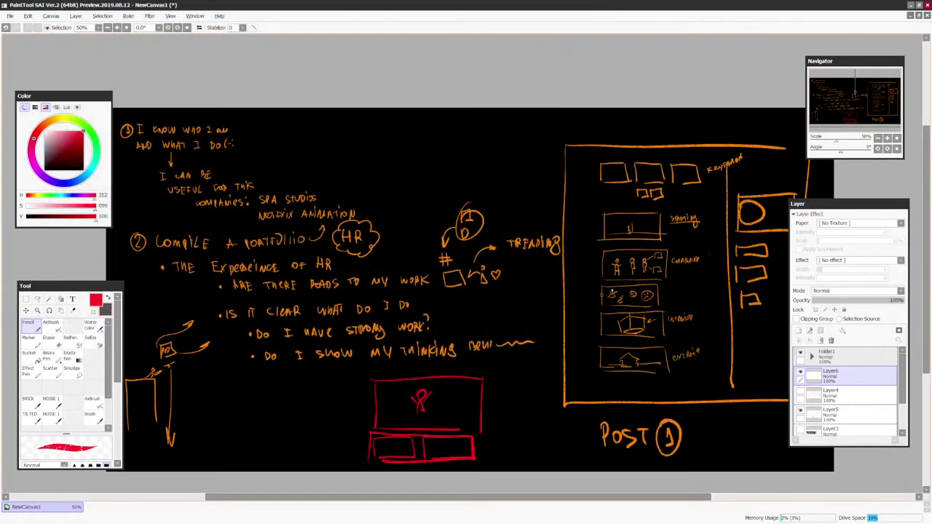
Handwrite "HAVE A PERSONA PROJECT" in red on Layer6, in the empty area above the portfolio notes
{"action": "key", "text": "Page_Down"}
{"action": "left_click_drag", "start_coordinate": [589, 246], "coordinate": [709, 309]}
{"action": "key", "text": "Page_Up"}
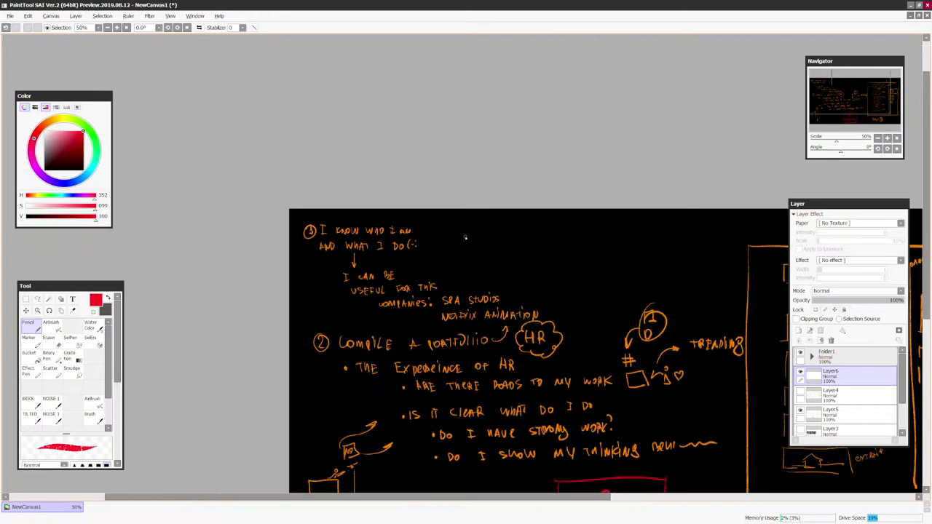
{"action": "mouse_move", "coordinate": [465, 238]}
{"action": "left_mouse_down"}
{"action": "mouse_move", "coordinate": [485, 255]}
{"action": "mouse_move", "coordinate": [547, 242]}
{"action": "mouse_move", "coordinate": [591, 247]}
{"action": "left_mouse_up"}
{"action": "left_click_drag", "start_coordinate": [590, 236], "coordinate": [600, 249]}
{"action": "left_click_drag", "start_coordinate": [605, 239], "coordinate": [597, 249]}
{"action": "key", "text": "ctrl+z"}
{"action": "key", "text": "ctrl+z"}
{"action": "key", "text": "ctrl+z"}
{"action": "key", "text": "ctrl+z"}
{"action": "mouse_move", "coordinate": [596, 237]}
{"action": "left_mouse_down"}
{"action": "mouse_move", "coordinate": [593, 246]}
{"action": "mouse_move", "coordinate": [616, 246]}
{"action": "left_mouse_up"}
{"action": "left_click_drag", "start_coordinate": [621, 238], "coordinate": [630, 239]}
{"action": "left_click_drag", "start_coordinate": [630, 250], "coordinate": [640, 240]}
{"action": "mouse_move", "coordinate": [552, 265]}
{"action": "left_mouse_down"}
{"action": "mouse_move", "coordinate": [552, 278]}
{"action": "mouse_move", "coordinate": [558, 273]}
{"action": "left_mouse_up"}
{"action": "mouse_move", "coordinate": [560, 278]}
{"action": "left_mouse_down"}
{"action": "mouse_move", "coordinate": [566, 263]}
{"action": "mouse_move", "coordinate": [591, 272]}
{"action": "left_mouse_up"}
{"action": "left_click_drag", "start_coordinate": [590, 268], "coordinate": [601, 272]}
{"action": "left_click_drag", "start_coordinate": [607, 260], "coordinate": [606, 272]}
{"action": "left_click_drag", "start_coordinate": [601, 260], "coordinate": [611, 258]}
{"action": "key", "text": "Page_Down"}
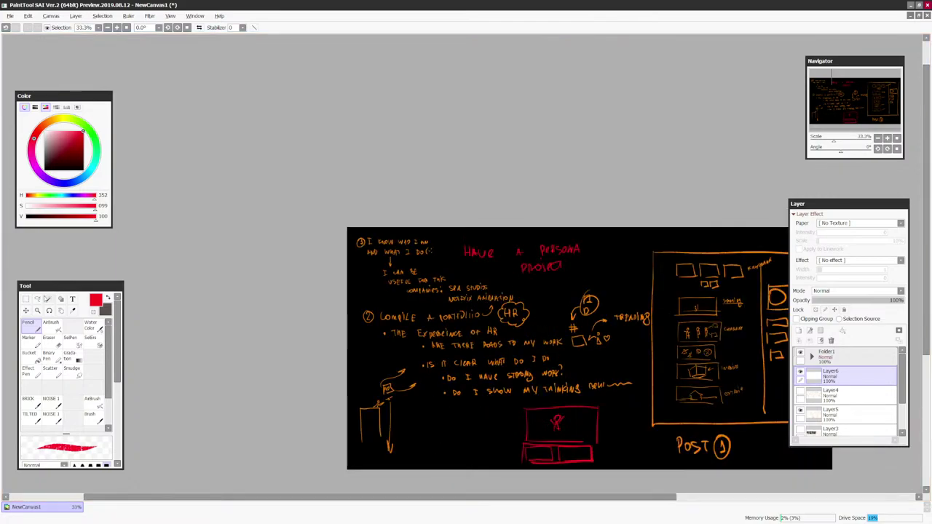
Move the handwritten red heading closer to the first note, "I know who I am and what I do"
{"action": "key", "text": "m"}
{"action": "mouse_move", "coordinate": [455, 236]}
{"action": "left_mouse_down"}
{"action": "mouse_move", "coordinate": [604, 284]}
{"action": "mouse_move", "coordinate": [514, 248]}
{"action": "left_mouse_up"}
{"action": "key", "text": "ctrl+t"}
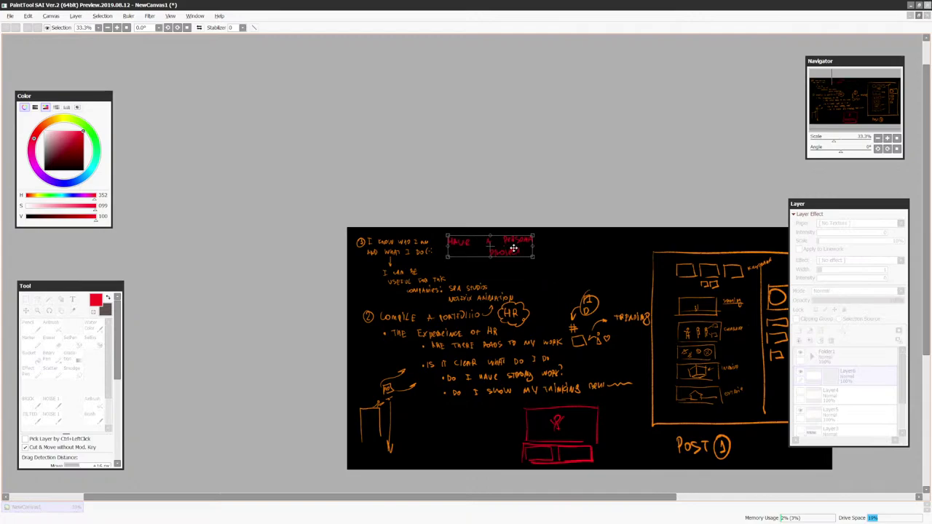
{"action": "key", "text": "Return"}
Draw a long curved red arrow from the start of the red heading down past the HR cloud
{"action": "key", "text": "plus"}
{"action": "key", "text": "plus"}
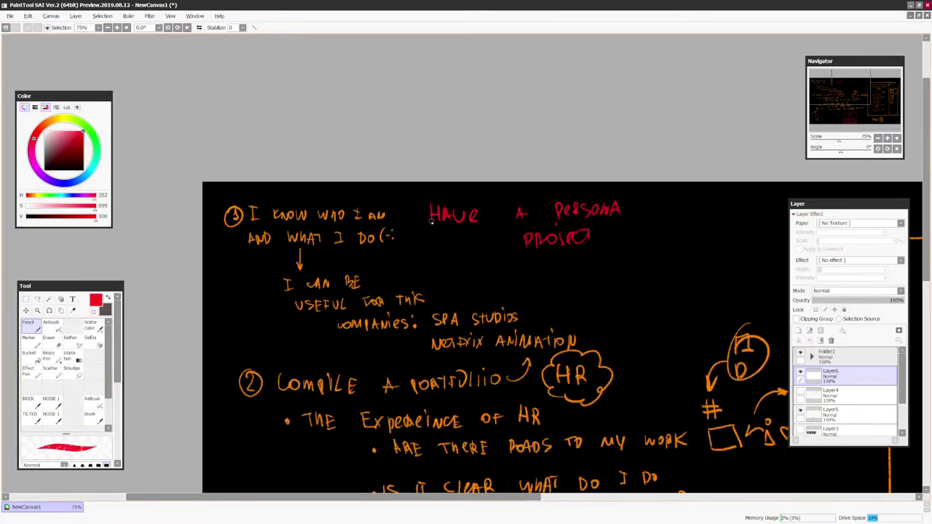
{"action": "mouse_move", "coordinate": [431, 220]}
{"action": "left_mouse_down"}
{"action": "mouse_move", "coordinate": [420, 280]}
{"action": "mouse_move", "coordinate": [549, 297]}
{"action": "mouse_move", "coordinate": [638, 350]}
{"action": "mouse_move", "coordinate": [638, 400]}
{"action": "left_mouse_up"}
{"action": "mouse_move", "coordinate": [637, 400]}
{"action": "left_mouse_down"}
{"action": "mouse_move", "coordinate": [649, 382]}
{"action": "mouse_move", "coordinate": [609, 348]}
{"action": "left_mouse_up"}
{"action": "key", "text": "minus"}
{"action": "key", "text": "minus"}
{"action": "key", "text": "minus"}
{"action": "key", "text": "plus"}
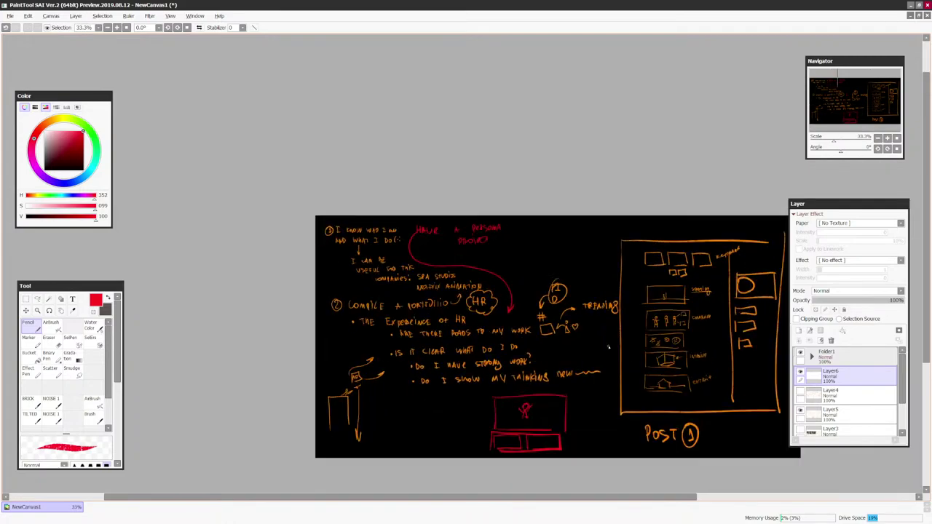
{"action": "key", "text": "plus"}
{"action": "key", "text": "plus"}
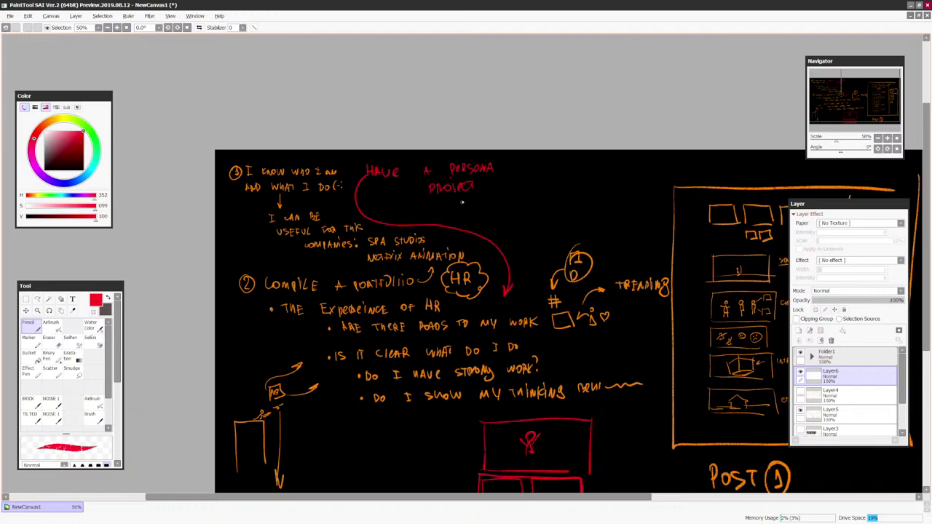
Add tick marks along the curved red arrow, try a straight arrow pointing at it, and undo that straight arrow
{"action": "left_click_drag", "start_coordinate": [460, 232], "coordinate": [419, 222]}
{"action": "mouse_move", "coordinate": [474, 217]}
{"action": "left_mouse_down"}
{"action": "mouse_move", "coordinate": [497, 208]}
{"action": "mouse_move", "coordinate": [429, 164]}
{"action": "mouse_move", "coordinate": [482, 182]}
{"action": "left_mouse_up"}
{"action": "key", "text": "ctrl+z"}
{"action": "mouse_move", "coordinate": [552, 181]}
{"action": "left_mouse_down"}
{"action": "mouse_move", "coordinate": [518, 200]}
{"action": "mouse_move", "coordinate": [529, 197]}
{"action": "left_mouse_up"}
{"action": "key", "text": "ctrl+z"}
{"action": "key", "text": "ctrl+z"}
{"action": "key", "text": "ctrl+z"}
{"action": "mouse_move", "coordinate": [553, 205]}
{"action": "left_mouse_down"}
{"action": "mouse_move", "coordinate": [519, 227]}
{"action": "mouse_move", "coordinate": [539, 220]}
{"action": "left_mouse_up"}
{"action": "left_click_drag", "start_coordinate": [623, 290], "coordinate": [615, 254]}
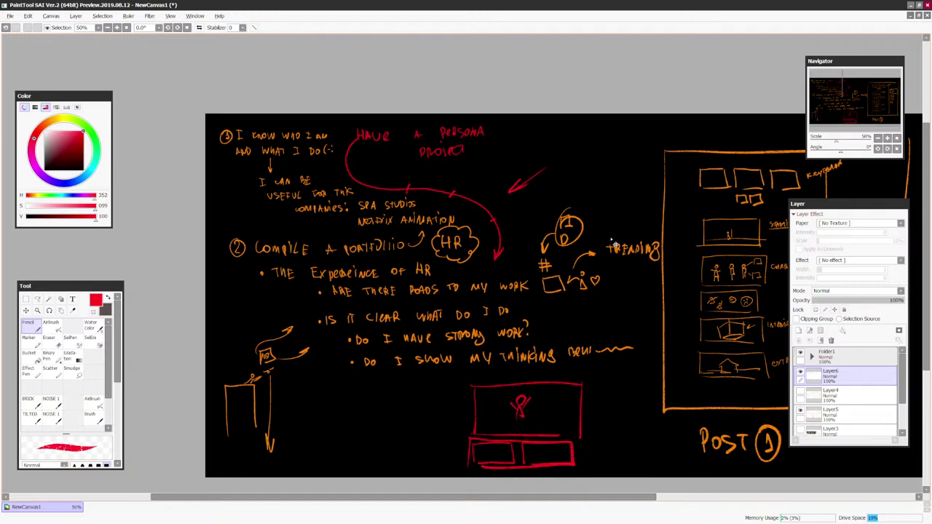
{"action": "key", "text": "ctrl+z"}
Add another tick near the start of the curved arrow and a short red arrow pointing away from the word PERSONA
{"action": "key", "text": "Page_Down"}
{"action": "key", "text": "Page_Down"}
{"action": "key", "text": "Page_Up"}
{"action": "key", "text": "Page_Up"}
{"action": "left_click_drag", "start_coordinate": [601, 320], "coordinate": [540, 307]}
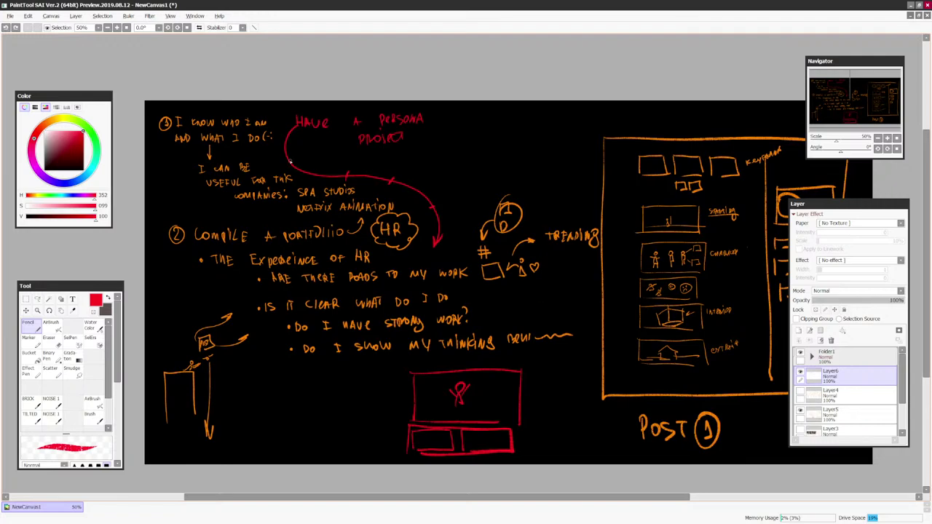
{"action": "left_click_drag", "start_coordinate": [286, 165], "coordinate": [296, 156]}
{"action": "left_click_drag", "start_coordinate": [589, 234], "coordinate": [669, 268]}
{"action": "key", "text": "Page_Up"}
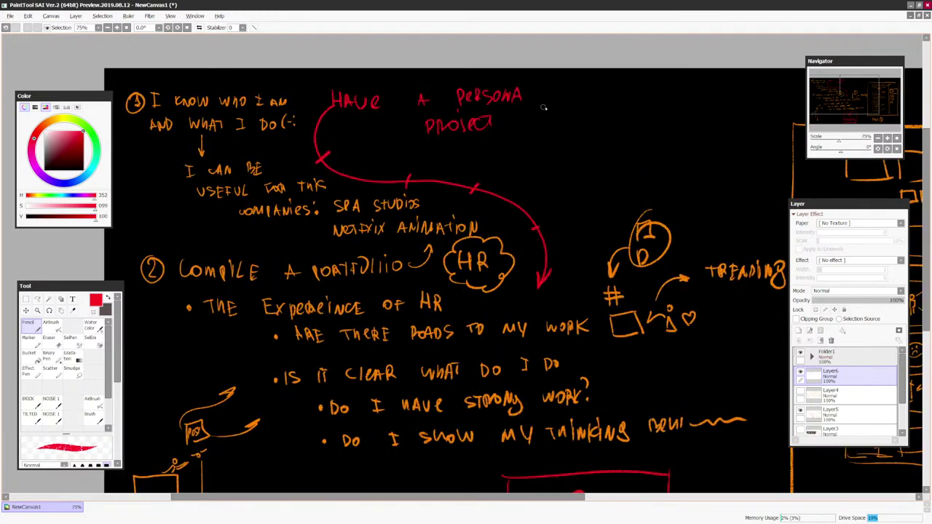
{"action": "scroll", "coordinate": [575, 109], "scroll_direction": "down", "scroll_amount": 3}
{"action": "scroll", "coordinate": [674, 315], "scroll_direction": "up", "scroll_amount": 2}
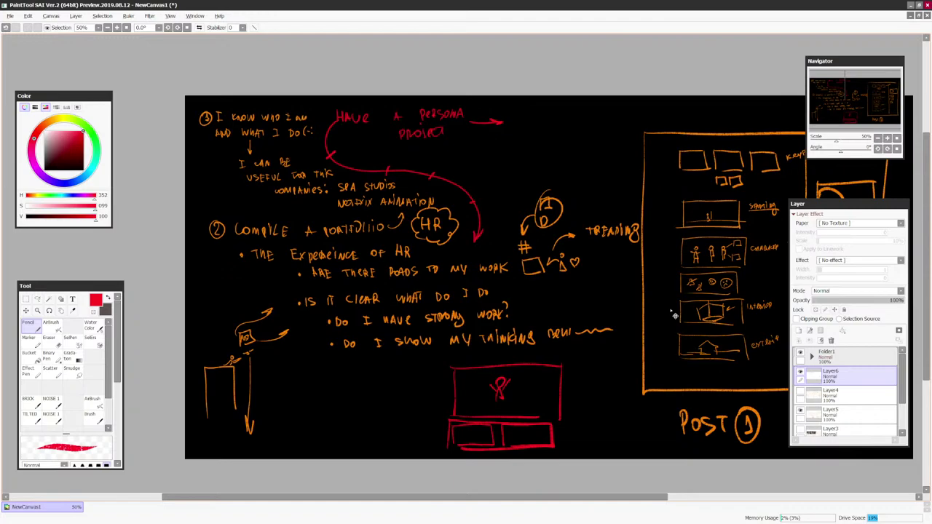
{"action": "scroll", "coordinate": [672, 314], "scroll_direction": "down", "scroll_amount": 1}
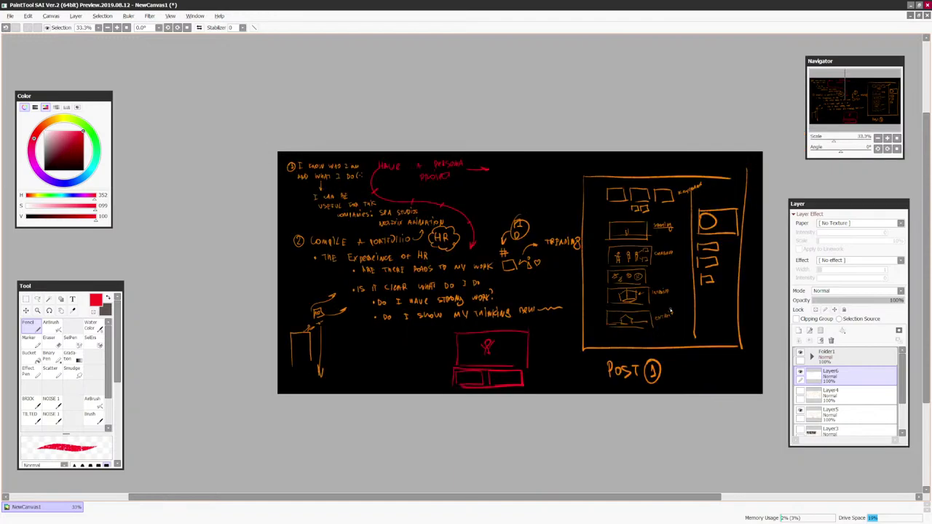
{"action": "scroll", "coordinate": [670, 311], "scroll_direction": "up", "scroll_amount": 2}
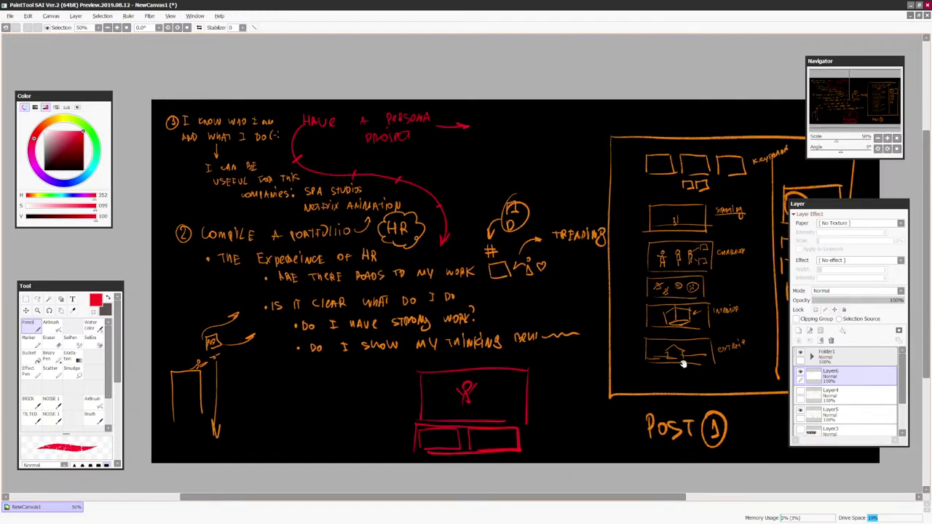
Draw a large red rectangle just inside the orange frame of the Post 1 layout diagram
{"action": "left_click_drag", "start_coordinate": [714, 327], "coordinate": [596, 335]}
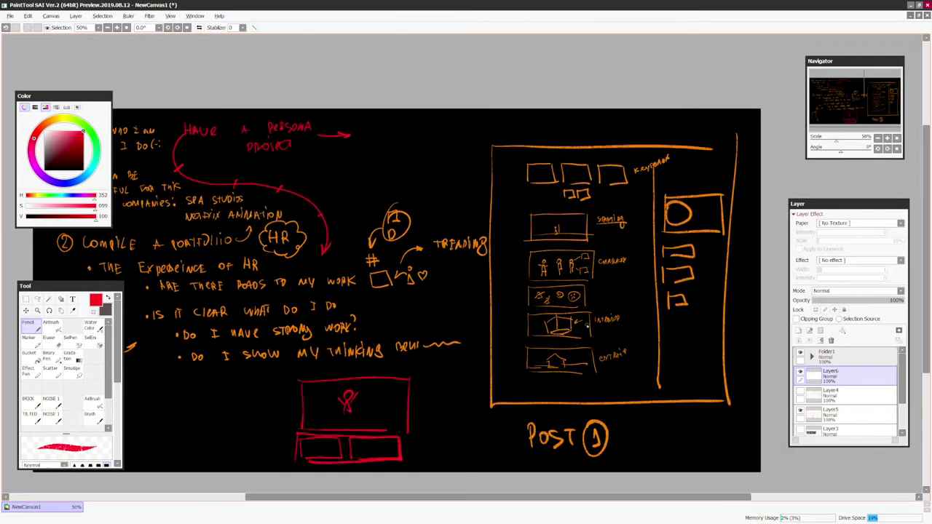
{"action": "mouse_move", "coordinate": [512, 152]}
{"action": "left_mouse_down"}
{"action": "mouse_move", "coordinate": [508, 397]}
{"action": "mouse_move", "coordinate": [717, 389]}
{"action": "mouse_move", "coordinate": [695, 152]}
{"action": "mouse_move", "coordinate": [503, 154]}
{"action": "left_mouse_up"}
{"action": "scroll", "coordinate": [668, 206], "scroll_direction": "up", "scroll_amount": 2}
{"action": "left_click_drag", "start_coordinate": [684, 250], "coordinate": [629, 313]}
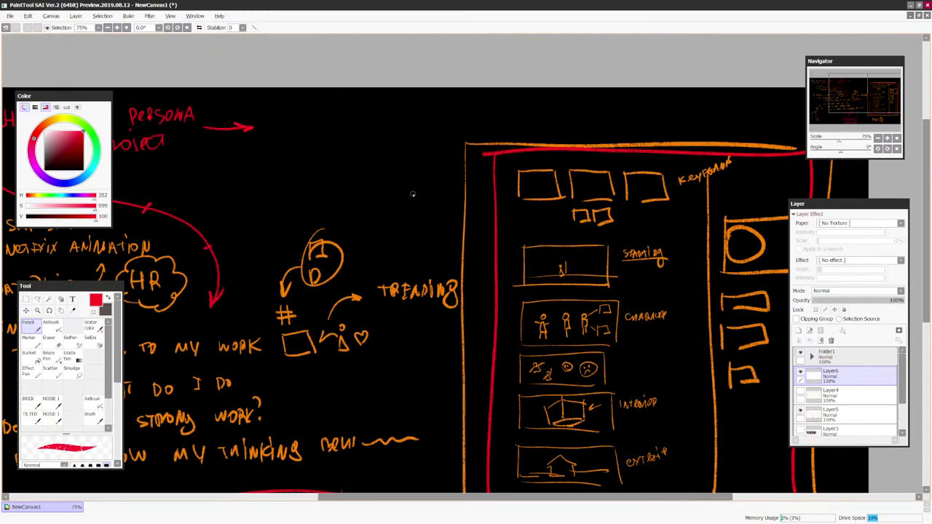
Try a long red arrow into the Post 1 diagram with the handwritten label 500, and undo both
{"action": "left_click_drag", "start_coordinate": [415, 196], "coordinate": [512, 273]}
{"action": "mouse_move", "coordinate": [508, 258]}
{"action": "left_mouse_down"}
{"action": "mouse_move", "coordinate": [513, 272]}
{"action": "mouse_move", "coordinate": [501, 271]}
{"action": "left_mouse_up"}
{"action": "left_click_drag", "start_coordinate": [500, 225], "coordinate": [503, 238]}
{"action": "left_click_drag", "start_coordinate": [508, 222], "coordinate": [516, 225]}
{"action": "scroll", "coordinate": [518, 227], "scroll_direction": "down", "scroll_amount": 2}
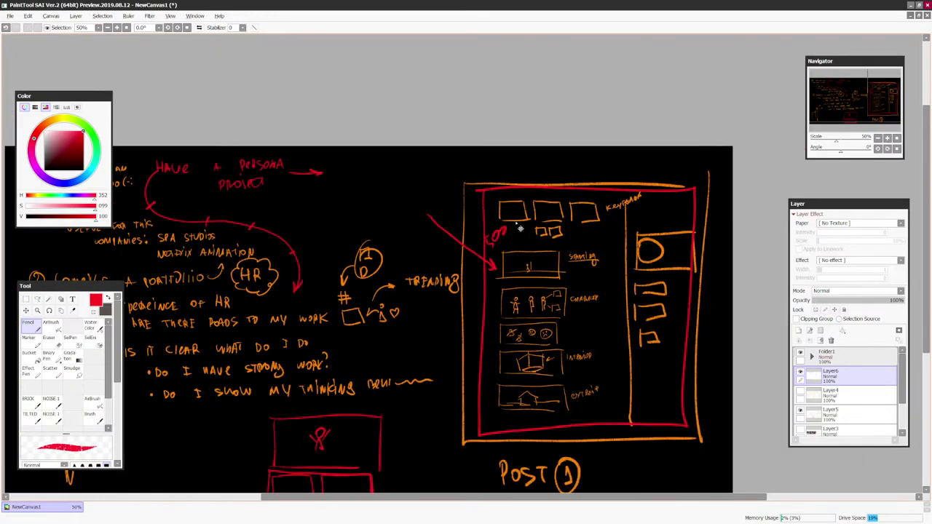
{"action": "key", "text": "ctrl+z"}
{"action": "key", "text": "ctrl+z"}
{"action": "key", "text": "ctrl+z"}
{"action": "key", "text": "ctrl+z"}
Draw a straight red arrow pointing diagonally down at the curved arrow from the empty area beside the heading
{"action": "scroll", "coordinate": [518, 227], "scroll_direction": "down", "scroll_amount": 1}
{"action": "scroll", "coordinate": [515, 222], "scroll_direction": "up", "scroll_amount": 2}
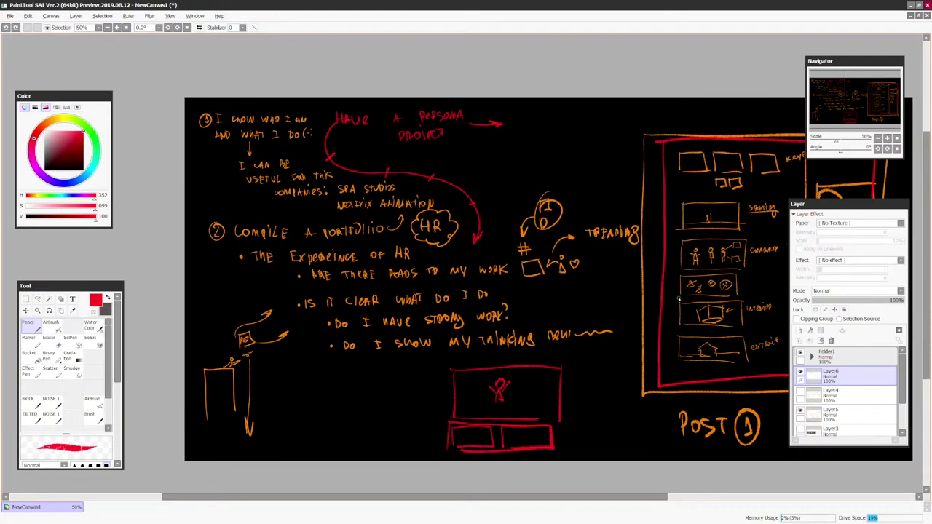
{"action": "scroll", "coordinate": [679, 299], "scroll_direction": "down", "scroll_amount": 1}
{"action": "scroll", "coordinate": [678, 298], "scroll_direction": "up", "scroll_amount": 1}
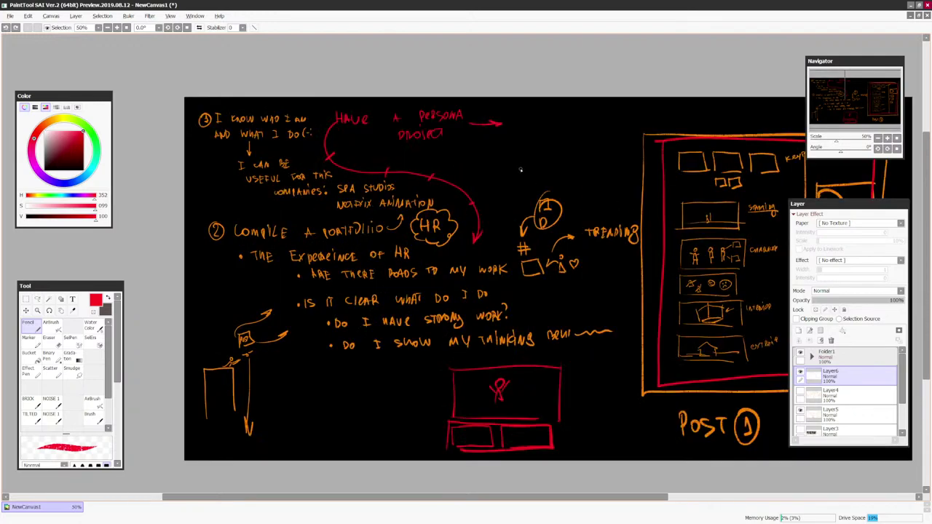
{"action": "left_click_drag", "start_coordinate": [539, 152], "coordinate": [487, 193]}
{"action": "left_click_drag", "start_coordinate": [487, 193], "coordinate": [508, 187]}
{"action": "scroll", "coordinate": [512, 180], "scroll_direction": "down", "scroll_amount": 1}
{"action": "scroll", "coordinate": [655, 291], "scroll_direction": "up", "scroll_amount": 1}
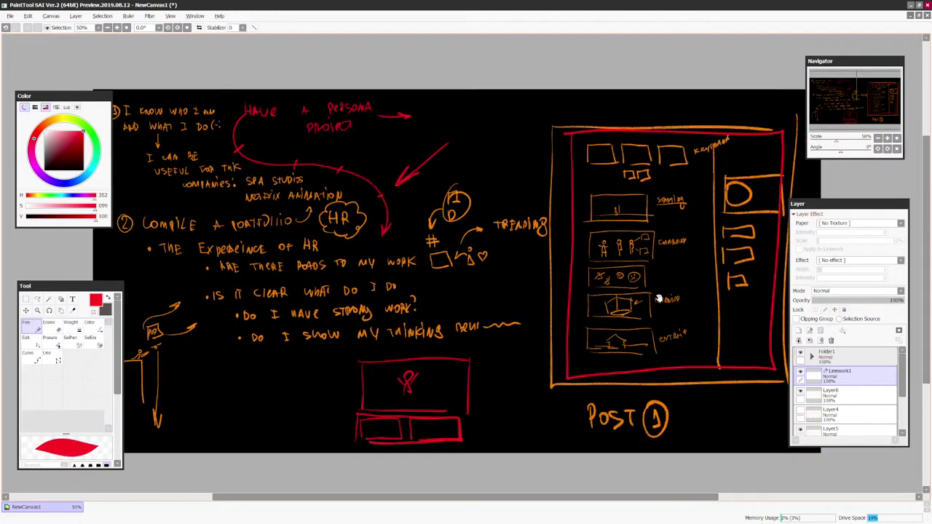
{"action": "left_click_drag", "start_coordinate": [659, 298], "coordinate": [671, 305]}
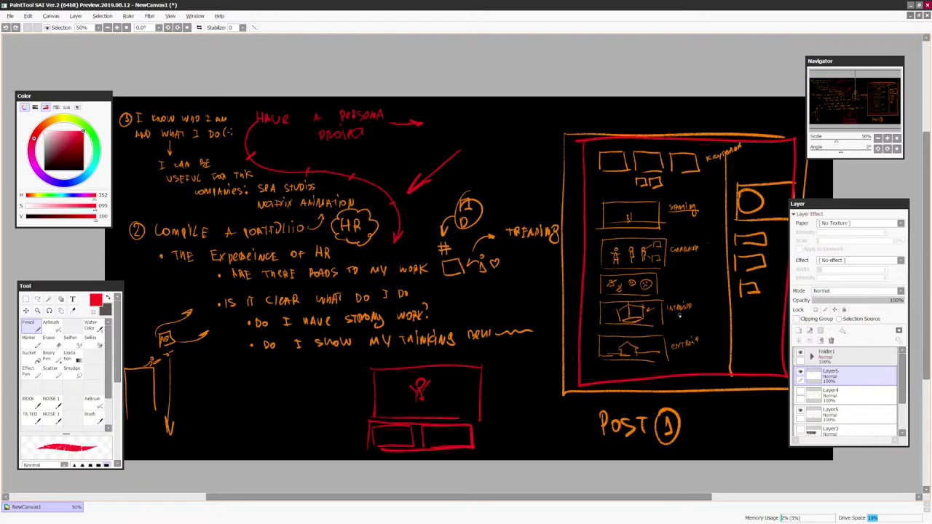
Hide Layer6 and Layer5 and add a new empty layer above them for a fresh diagram
{"action": "key", "text": "ctrl+minus"}
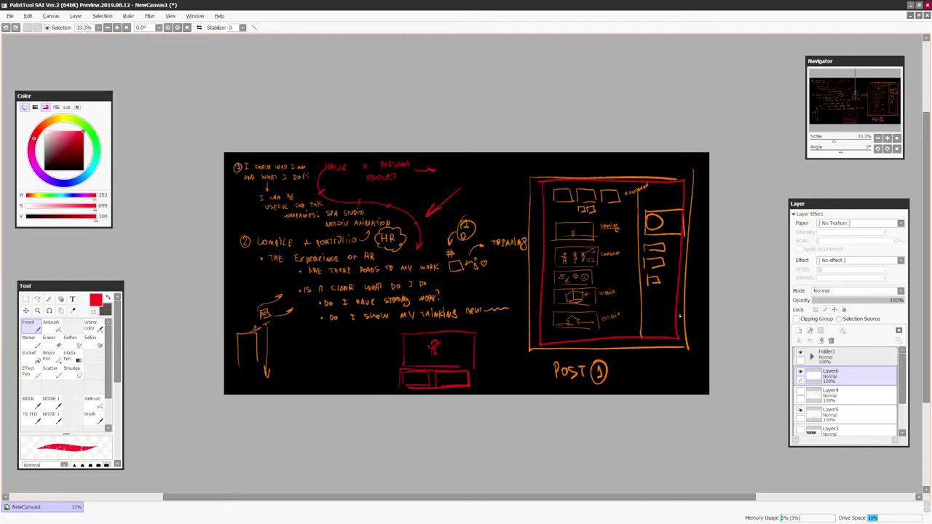
{"action": "left_click", "coordinate": [800, 372]}
{"action": "left_click", "coordinate": [800, 410]}
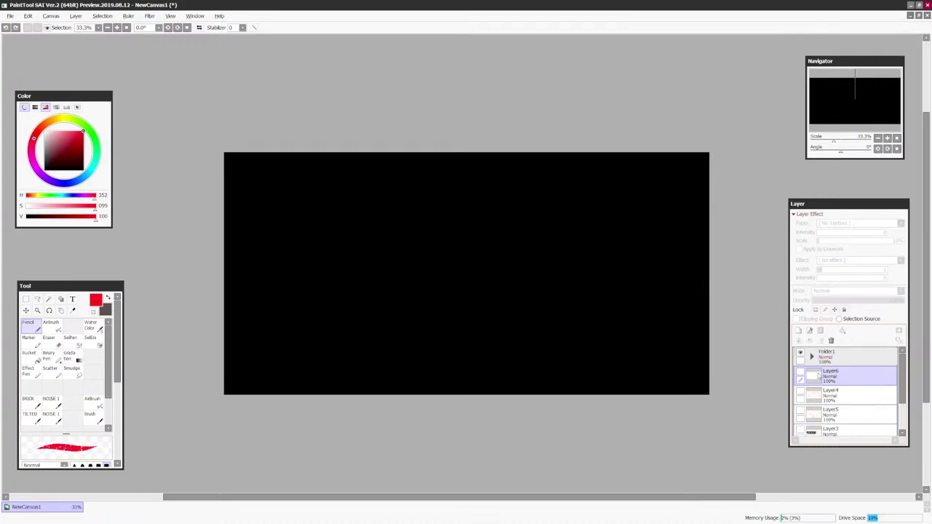
{"action": "left_click", "coordinate": [798, 331]}
{"action": "scroll", "coordinate": [491, 326], "scroll_direction": "up", "scroll_amount": 1}
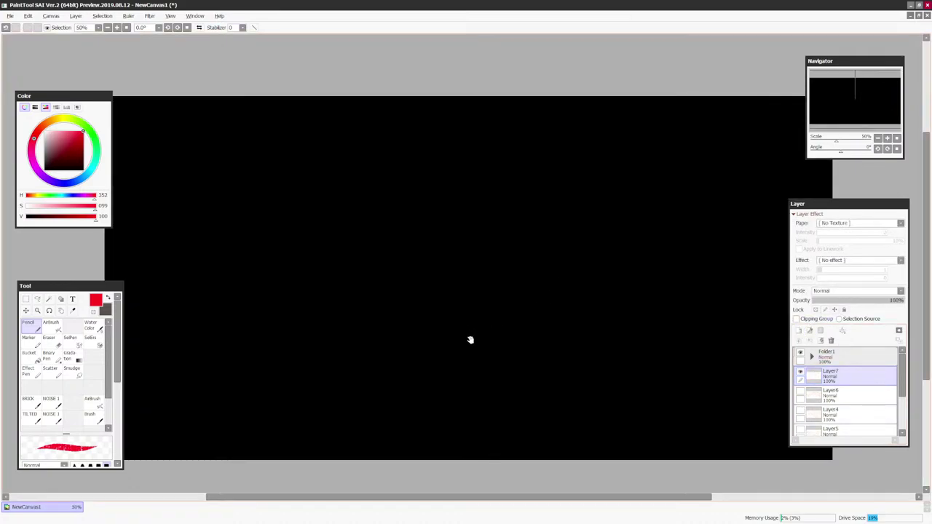
{"action": "left_click_drag", "start_coordinate": [470, 340], "coordinate": [634, 356]}
{"action": "left_click_drag", "start_coordinate": [558, 282], "coordinate": [752, 403]}
{"action": "scroll", "coordinate": [517, 248], "scroll_direction": "down", "scroll_amount": 1}
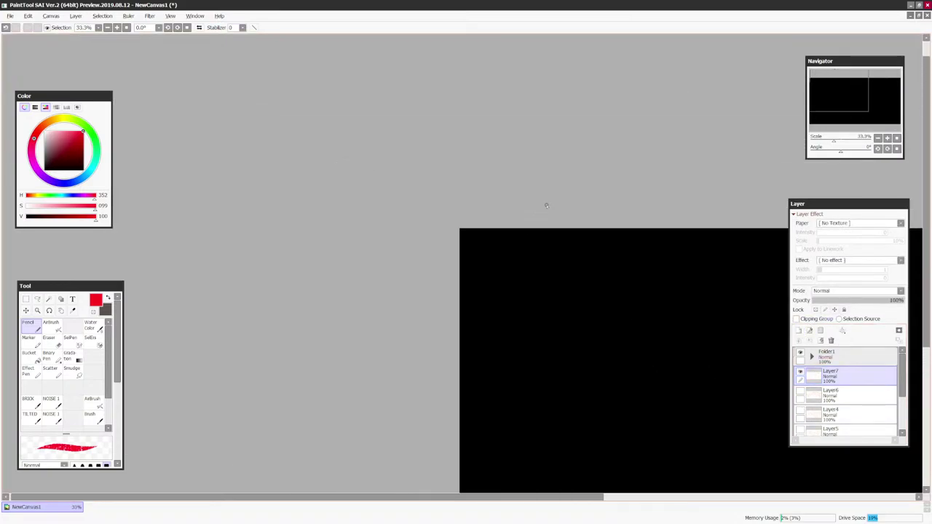
{"action": "left_click_drag", "start_coordinate": [721, 324], "coordinate": [475, 246]}
{"action": "scroll", "coordinate": [685, 285], "scroll_direction": "up", "scroll_amount": 1}
{"action": "left_click_drag", "start_coordinate": [710, 327], "coordinate": [709, 302]}
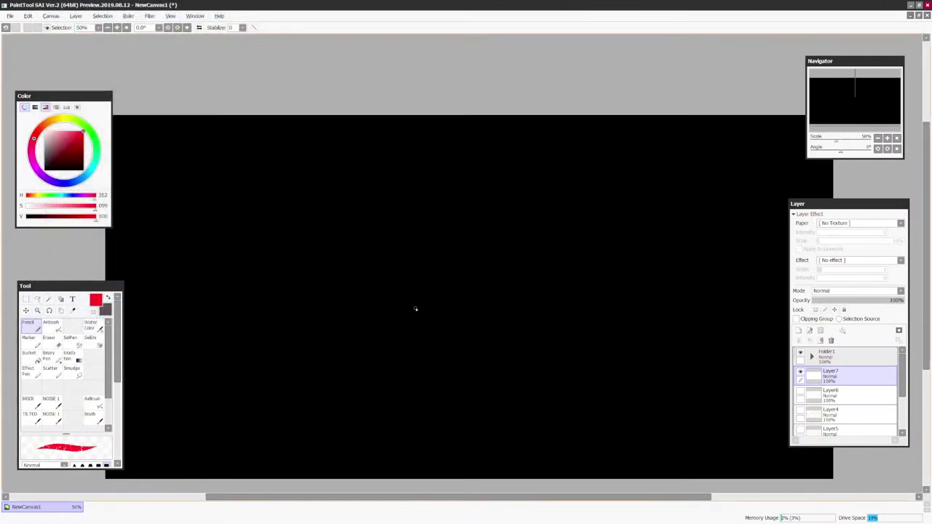
Sketch a small red stick figure on a flat oval base with two curves arching out to each side
{"action": "mouse_move", "coordinate": [410, 311]}
{"action": "left_mouse_down"}
{"action": "mouse_move", "coordinate": [423, 323]}
{"action": "mouse_move", "coordinate": [460, 300]}
{"action": "left_mouse_up"}
{"action": "left_click_drag", "start_coordinate": [450, 267], "coordinate": [451, 269]}
{"action": "left_click_drag", "start_coordinate": [494, 306], "coordinate": [607, 275]}
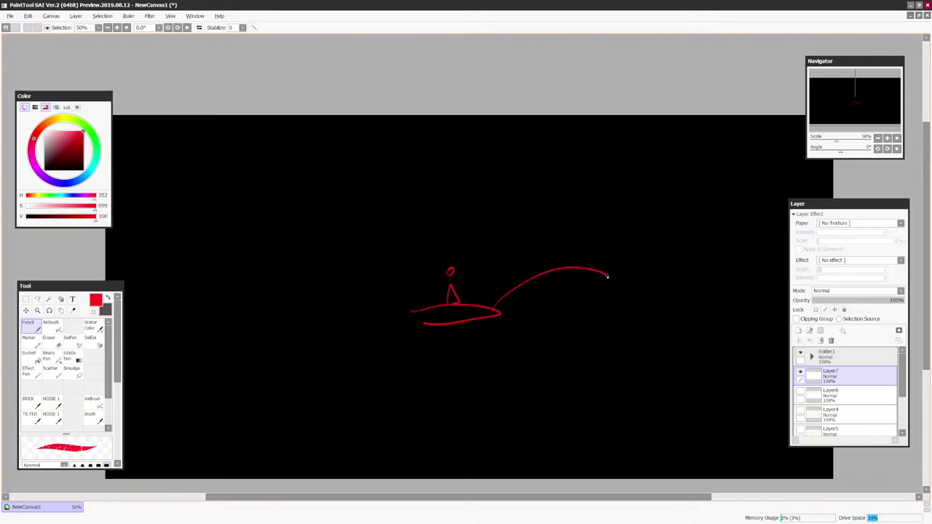
{"action": "left_click_drag", "start_coordinate": [424, 309], "coordinate": [308, 288]}
{"action": "left_click_drag", "start_coordinate": [420, 311], "coordinate": [336, 318]}
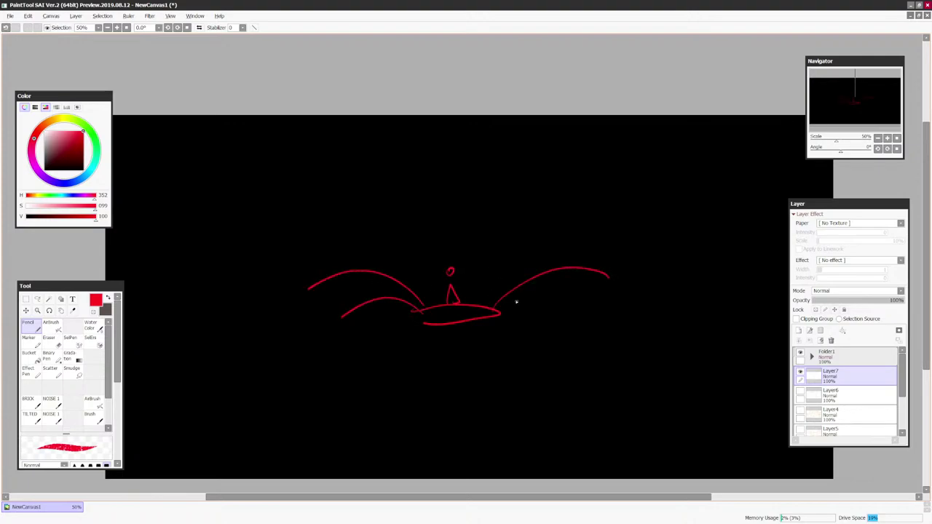
{"action": "left_click_drag", "start_coordinate": [495, 306], "coordinate": [619, 326]}
Add arrowheads to the outer ends of the four curves around the stick figure
{"action": "left_click_drag", "start_coordinate": [343, 310], "coordinate": [347, 318]}
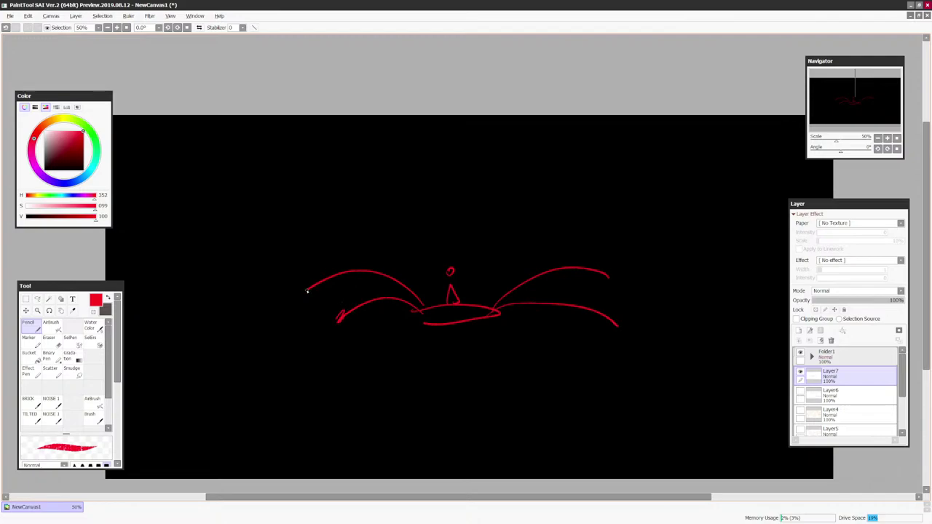
{"action": "left_click_drag", "start_coordinate": [314, 282], "coordinate": [320, 292]}
{"action": "left_click_drag", "start_coordinate": [614, 313], "coordinate": [623, 318]}
{"action": "left_click_drag", "start_coordinate": [602, 267], "coordinate": [601, 275]}
{"action": "key", "text": "Page_Down"}
{"action": "key", "text": "Page_Up"}
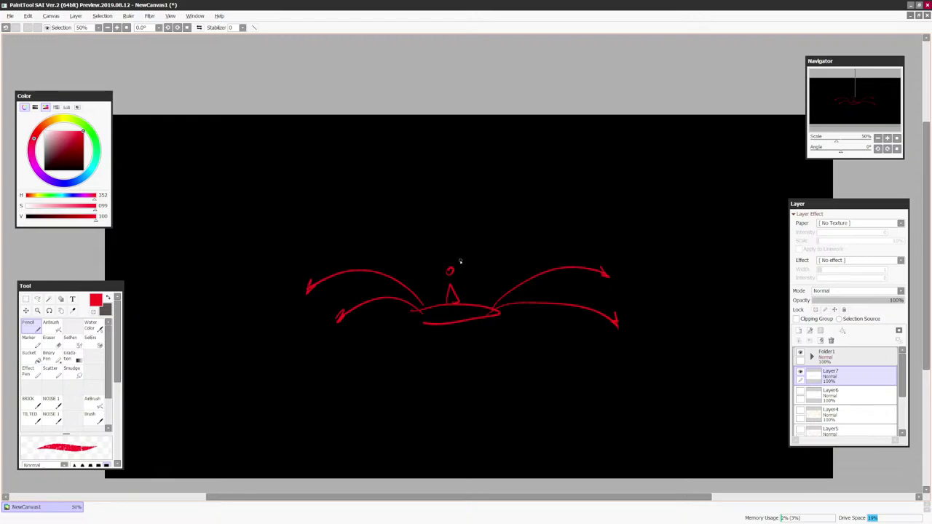
Draw a small red rectangle above the stick figure and a hash sign beside it
{"action": "scroll", "coordinate": [543, 229], "scroll_direction": "down", "scroll_amount": 1}
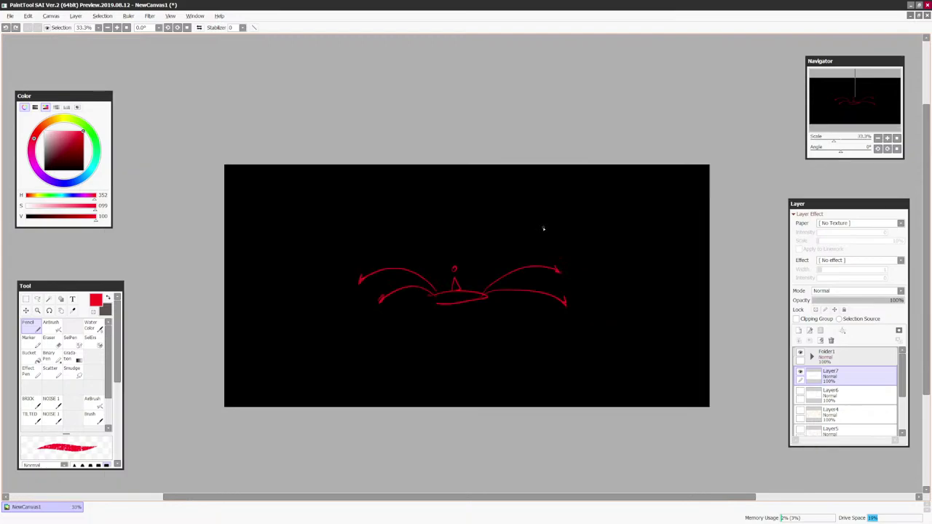
{"action": "scroll", "coordinate": [543, 228], "scroll_direction": "up", "scroll_amount": 1}
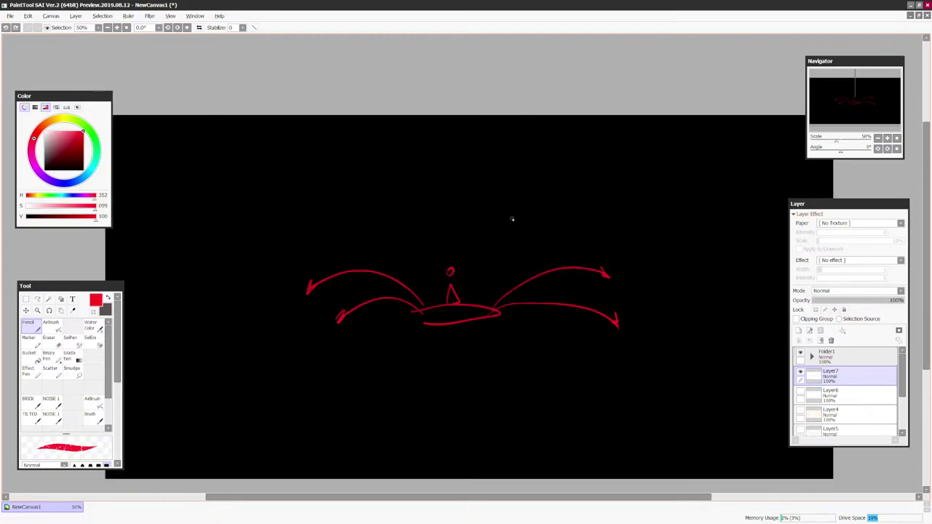
{"action": "mouse_move", "coordinate": [511, 212]}
{"action": "left_mouse_down"}
{"action": "mouse_move", "coordinate": [511, 230]}
{"action": "mouse_move", "coordinate": [518, 221]}
{"action": "left_mouse_up"}
{"action": "mouse_move", "coordinate": [426, 211]}
{"action": "left_mouse_down"}
{"action": "mouse_move", "coordinate": [476, 242]}
{"action": "mouse_move", "coordinate": [476, 206]}
{"action": "mouse_move", "coordinate": [436, 212]}
{"action": "left_mouse_up"}
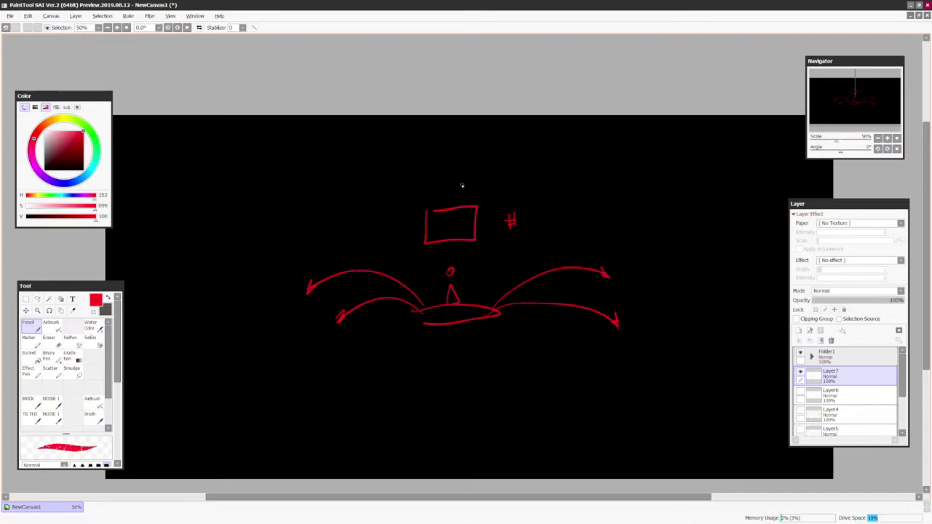
Draw a smaller red rectangle above the existing one with an upward arrow linking them, undoing the stray strokes
{"action": "mouse_move", "coordinate": [453, 165]}
{"action": "left_mouse_down"}
{"action": "mouse_move", "coordinate": [451, 188]}
{"action": "mouse_move", "coordinate": [478, 166]}
{"action": "mouse_move", "coordinate": [453, 167]}
{"action": "left_mouse_up"}
{"action": "left_click_drag", "start_coordinate": [462, 210], "coordinate": [466, 196]}
{"action": "mouse_move", "coordinate": [605, 224]}
{"action": "left_mouse_down"}
{"action": "mouse_move", "coordinate": [605, 252]}
{"action": "mouse_move", "coordinate": [611, 235]}
{"action": "left_mouse_up"}
{"action": "key", "text": "ctrl+z"}
{"action": "key", "text": "ctrl+z"}
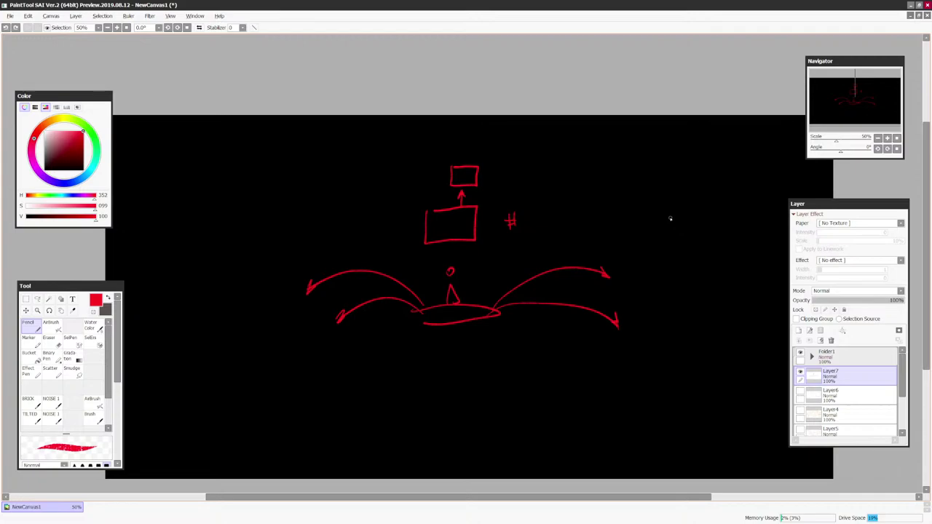
Clear the entire stick figure diagram from Layer7
{"action": "left_click_drag", "start_coordinate": [649, 294], "coordinate": [630, 300]}
{"action": "scroll", "coordinate": [571, 242], "scroll_direction": "down", "scroll_amount": 2}
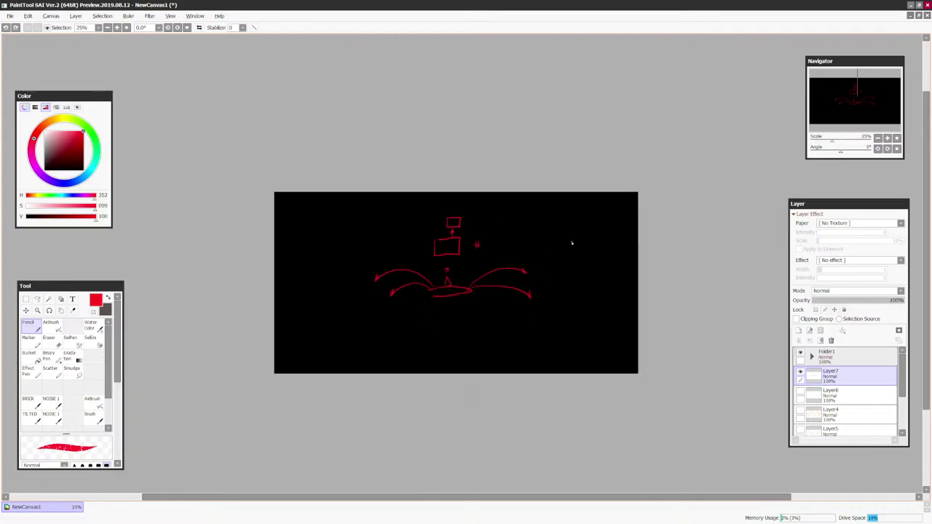
{"action": "scroll", "coordinate": [571, 242], "scroll_direction": "up", "scroll_amount": 1}
{"action": "key", "text": "Delete"}
{"action": "scroll", "coordinate": [572, 243], "scroll_direction": "up", "scroll_amount": 1}
{"action": "left_click_drag", "start_coordinate": [625, 296], "coordinate": [666, 291]}
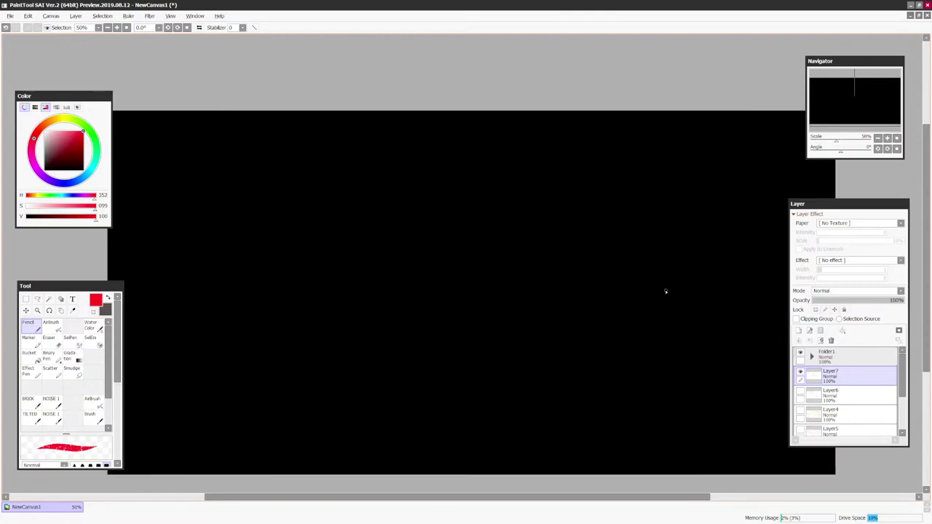
{"action": "scroll", "coordinate": [665, 292], "scroll_direction": "down", "scroll_amount": 1}
{"action": "scroll", "coordinate": [665, 291], "scroll_direction": "up", "scroll_amount": 1}
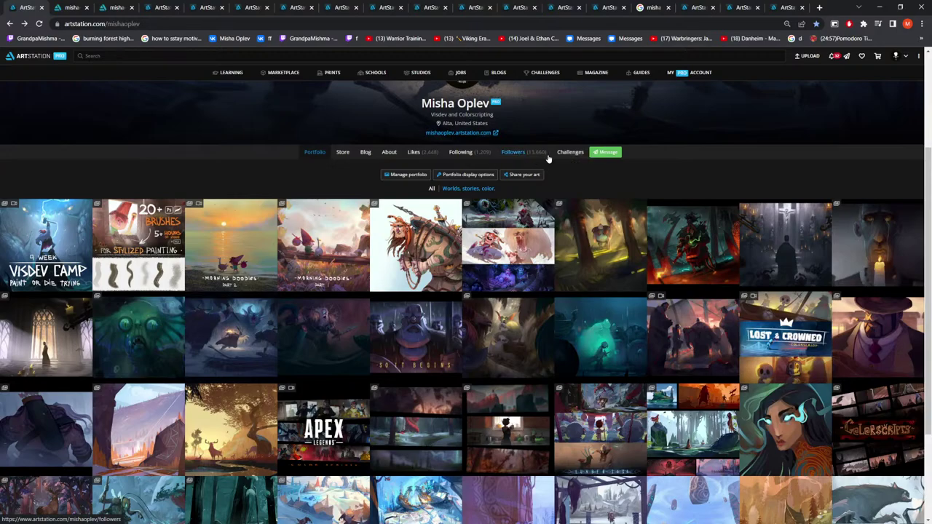
Look over the header and artwork grid of the ArtStation profile, then return to PaintTool SAI
{"action": "scroll", "coordinate": [691, 276], "scroll_direction": "up", "scroll_amount": 2}
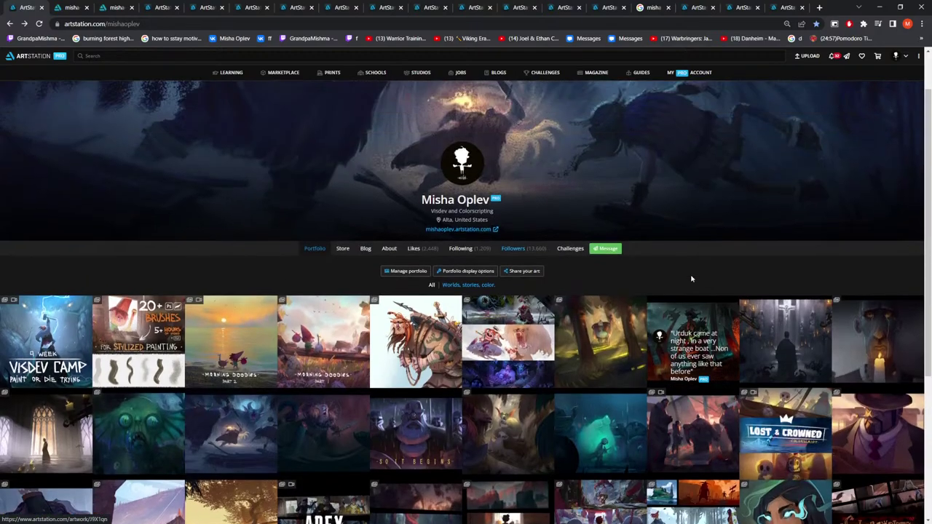
{"action": "scroll", "coordinate": [691, 279], "scroll_direction": "down", "scroll_amount": 2}
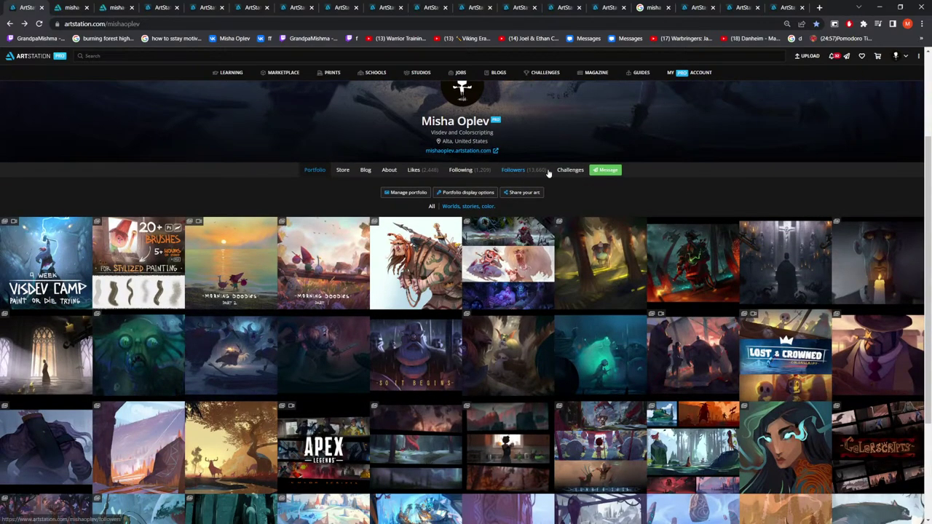
{"action": "left_click", "coordinate": [879, 7]}
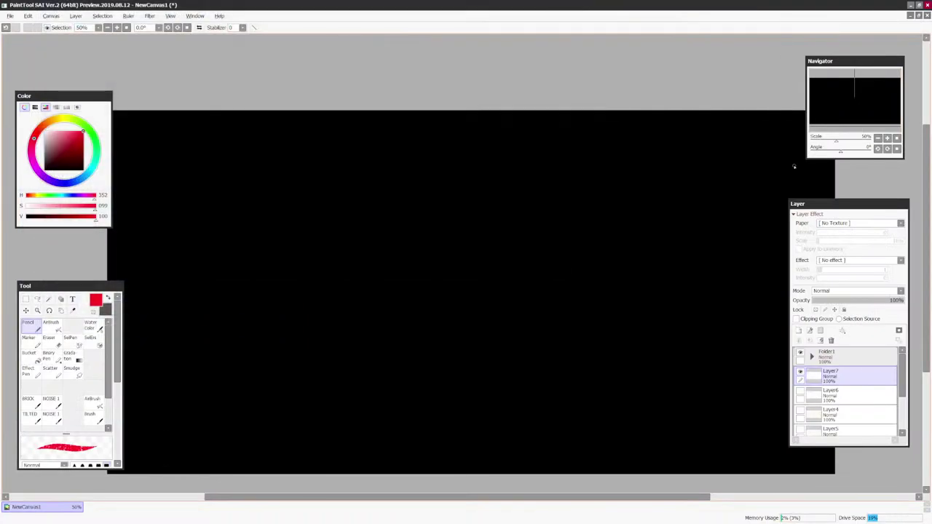
Check the earlier diagrams on Layer6 and Layer4, hiding each layer again
{"action": "scroll", "coordinate": [784, 158], "scroll_direction": "down", "scroll_amount": 3}
{"action": "left_click", "coordinate": [800, 392]}
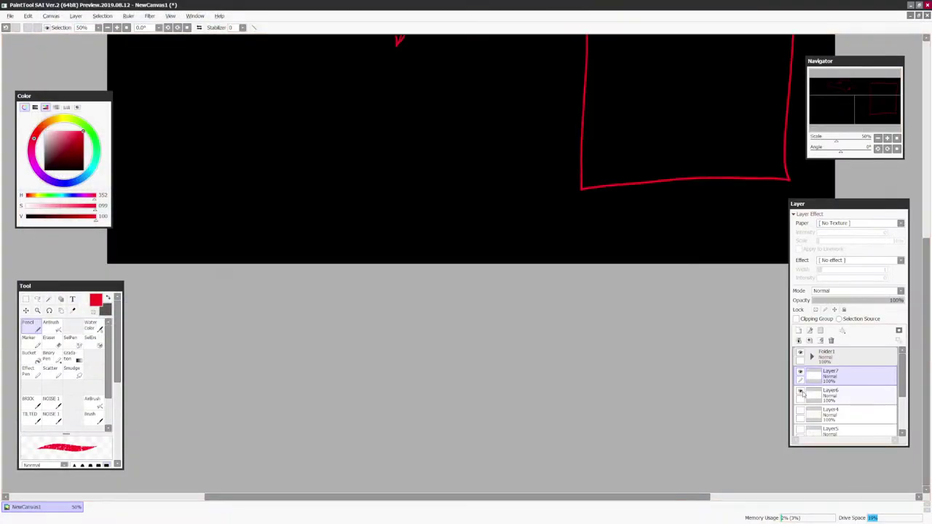
{"action": "key", "text": "Page_Down"}
{"action": "left_click", "coordinate": [800, 392]}
{"action": "left_click", "coordinate": [800, 411]}
{"action": "key", "text": "Page_Down"}
{"action": "left_click_drag", "start_coordinate": [723, 386], "coordinate": [714, 438]}
{"action": "key", "text": "Page_Up"}
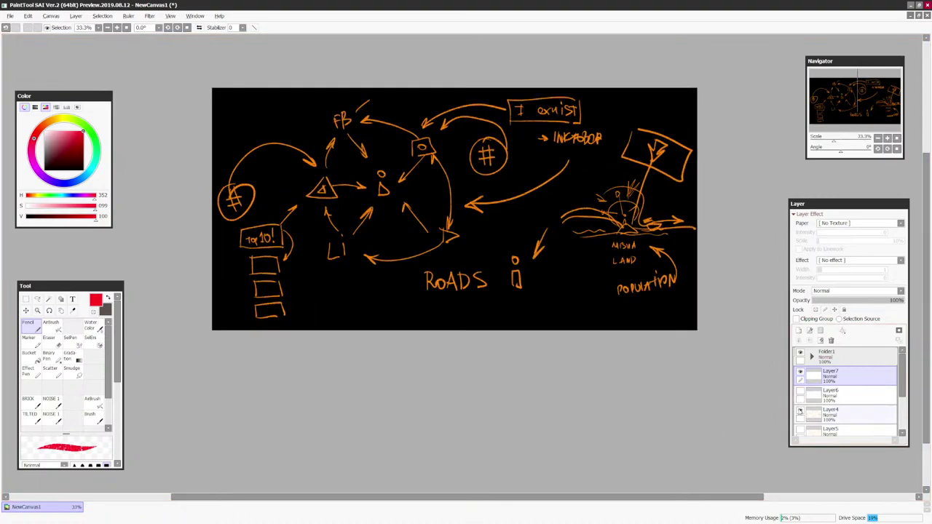
{"action": "left_click", "coordinate": [800, 410]}
{"action": "left_click", "coordinate": [800, 392]}
{"action": "left_click", "coordinate": [800, 390]}
Make Layer5 with the handwritten portfolio notes visible while keeping Layer7 active
{"action": "scroll", "coordinate": [808, 393], "scroll_direction": "down", "scroll_amount": 2}
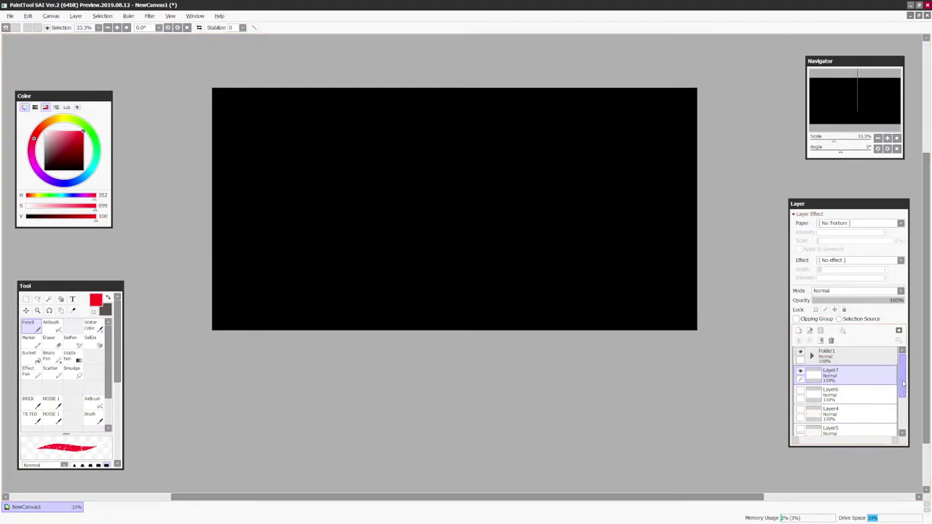
{"action": "left_click", "coordinate": [800, 395]}
{"action": "key", "text": "plus"}
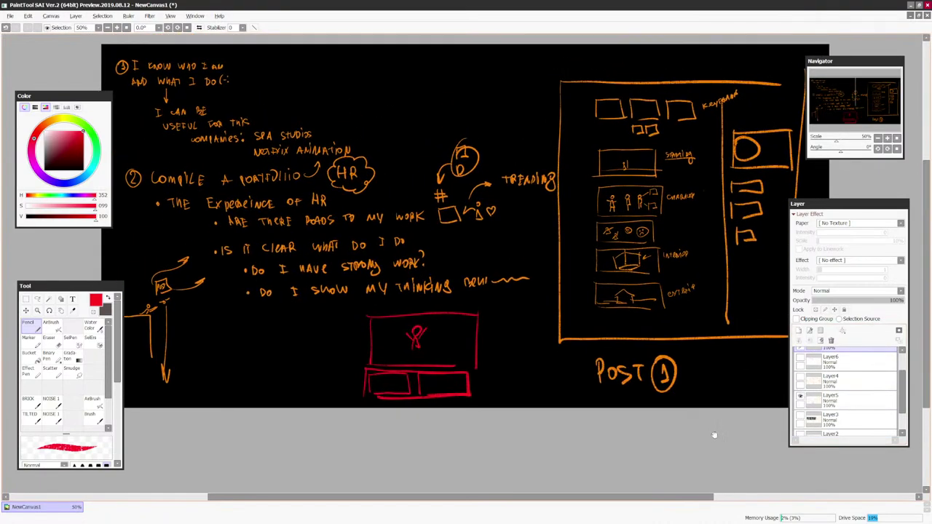
Draw a small red figure followed by "x10 000" in the empty space above the circled orange letters
{"action": "scroll", "coordinate": [706, 408], "scroll_direction": "up", "scroll_amount": 1}
{"action": "mouse_move", "coordinate": [570, 255]}
{"action": "left_mouse_down"}
{"action": "mouse_move", "coordinate": [614, 369]}
{"action": "mouse_move", "coordinate": [646, 391]}
{"action": "left_mouse_up"}
{"action": "key", "text": "Page_Up"}
{"action": "left_click_drag", "start_coordinate": [496, 214], "coordinate": [494, 228]}
{"action": "left_click_drag", "start_coordinate": [496, 200], "coordinate": [520, 224]}
{"action": "mouse_move", "coordinate": [520, 206]}
{"action": "left_mouse_down"}
{"action": "mouse_move", "coordinate": [509, 223]}
{"action": "mouse_move", "coordinate": [525, 224]}
{"action": "left_mouse_up"}
{"action": "left_click_drag", "start_coordinate": [539, 207], "coordinate": [581, 210]}
{"action": "mouse_move", "coordinate": [607, 211]}
{"action": "left_mouse_down"}
{"action": "mouse_move", "coordinate": [609, 223]}
{"action": "mouse_move", "coordinate": [602, 210]}
{"action": "left_mouse_up"}
Draw a second red figure with "x1" below the first line and label it "HR", "AD" and "D"
{"action": "mouse_move", "coordinate": [496, 275]}
{"action": "left_mouse_down"}
{"action": "mouse_move", "coordinate": [502, 295]}
{"action": "mouse_move", "coordinate": [496, 271]}
{"action": "left_mouse_up"}
{"action": "left_click_drag", "start_coordinate": [514, 275], "coordinate": [523, 290]}
{"action": "mouse_move", "coordinate": [525, 273]}
{"action": "left_mouse_down"}
{"action": "mouse_move", "coordinate": [521, 280]}
{"action": "mouse_move", "coordinate": [544, 283]}
{"action": "left_mouse_up"}
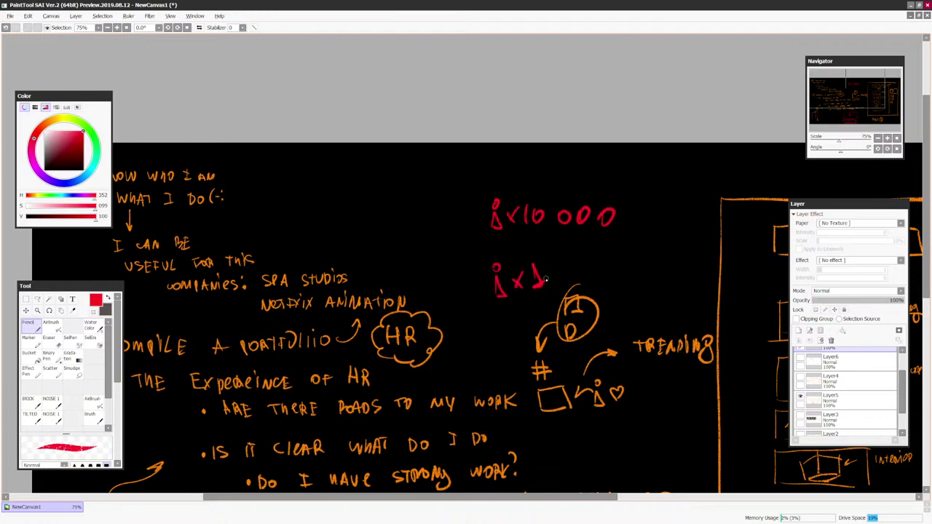
{"action": "mouse_move", "coordinate": [565, 243]}
{"action": "left_mouse_down"}
{"action": "mouse_move", "coordinate": [565, 256]}
{"action": "mouse_move", "coordinate": [574, 249]}
{"action": "left_mouse_up"}
{"action": "mouse_move", "coordinate": [573, 243]}
{"action": "left_mouse_down"}
{"action": "mouse_move", "coordinate": [573, 255]}
{"action": "mouse_move", "coordinate": [582, 252]}
{"action": "left_mouse_up"}
{"action": "mouse_move", "coordinate": [581, 238]}
{"action": "left_mouse_down"}
{"action": "mouse_move", "coordinate": [590, 253]}
{"action": "mouse_move", "coordinate": [580, 277]}
{"action": "mouse_move", "coordinate": [587, 270]}
{"action": "mouse_move", "coordinate": [616, 283]}
{"action": "mouse_move", "coordinate": [619, 265]}
{"action": "left_mouse_up"}
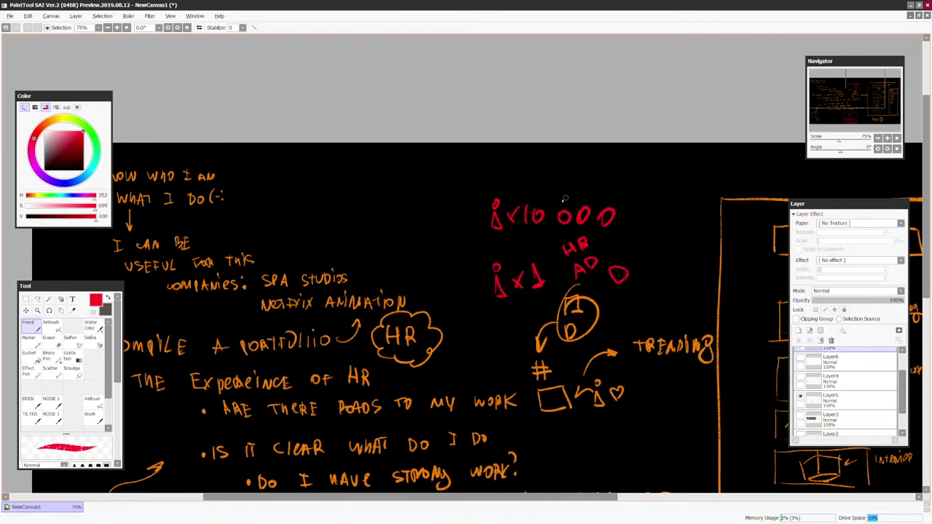
Outline the "x10 000" line and draw an arrow pointing at it, crossed out with an X
{"action": "left_click_drag", "start_coordinate": [591, 176], "coordinate": [611, 220]}
{"action": "mouse_move", "coordinate": [667, 162]}
{"action": "left_mouse_down"}
{"action": "mouse_move", "coordinate": [607, 188]}
{"action": "mouse_move", "coordinate": [689, 177]}
{"action": "left_mouse_up"}
{"action": "left_click_drag", "start_coordinate": [689, 150], "coordinate": [651, 179]}
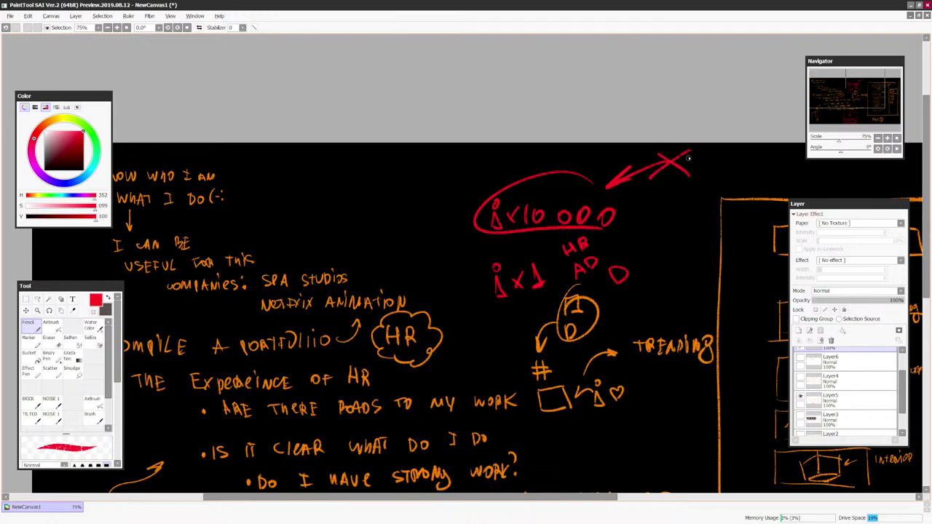
{"action": "left_click_drag", "start_coordinate": [698, 149], "coordinate": [661, 172]}
Outline the "x1" group with its labels and draw a curved arrow pointing to it
{"action": "mouse_move", "coordinate": [639, 291]}
{"action": "left_mouse_down"}
{"action": "mouse_move", "coordinate": [642, 270]}
{"action": "mouse_move", "coordinate": [582, 232]}
{"action": "mouse_move", "coordinate": [484, 312]}
{"action": "mouse_move", "coordinate": [642, 271]}
{"action": "left_mouse_up"}
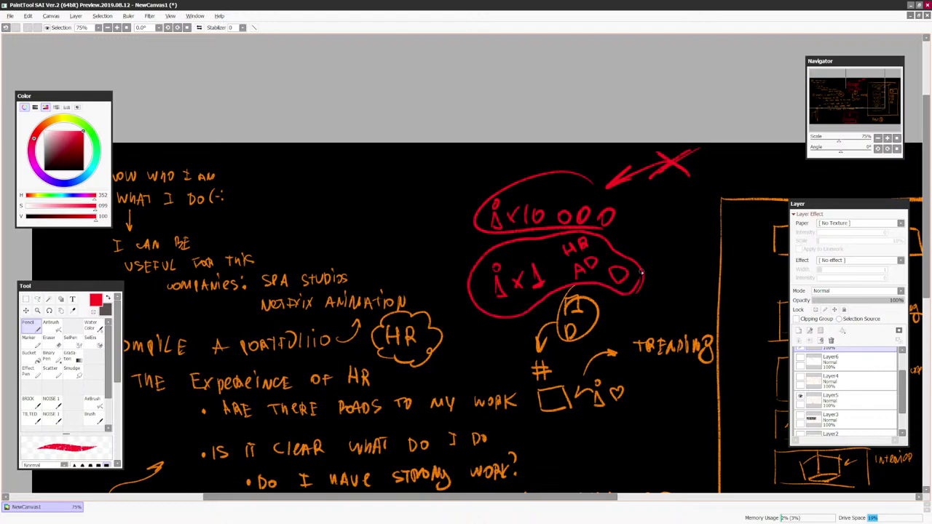
{"action": "scroll", "coordinate": [641, 271], "scroll_direction": "down", "scroll_amount": 4}
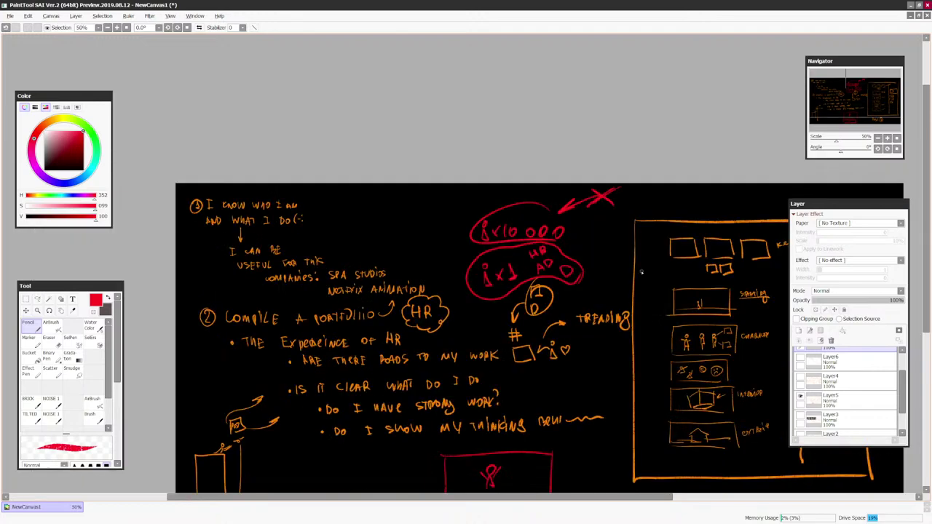
{"action": "scroll", "coordinate": [594, 293], "scroll_direction": "up", "scroll_amount": 4}
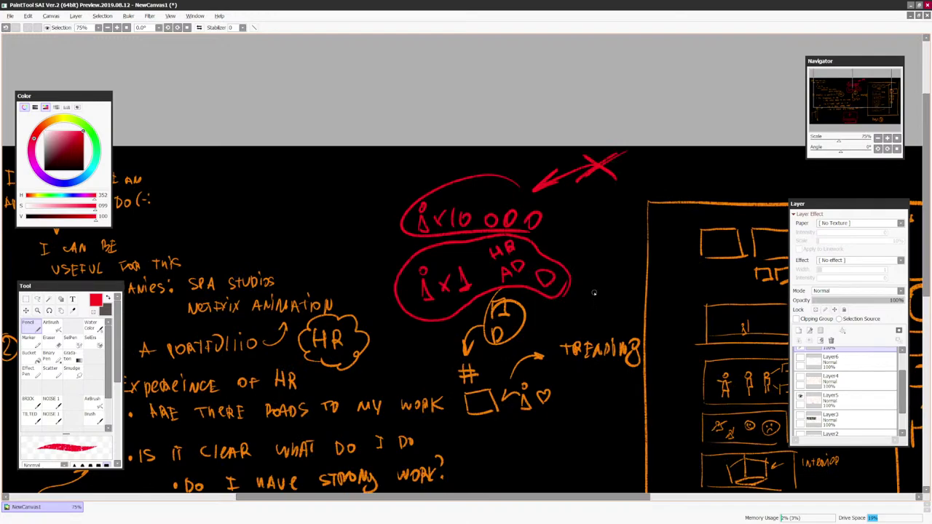
{"action": "scroll", "coordinate": [594, 292], "scroll_direction": "down", "scroll_amount": 4}
{"action": "scroll", "coordinate": [606, 304], "scroll_direction": "up", "scroll_amount": 4}
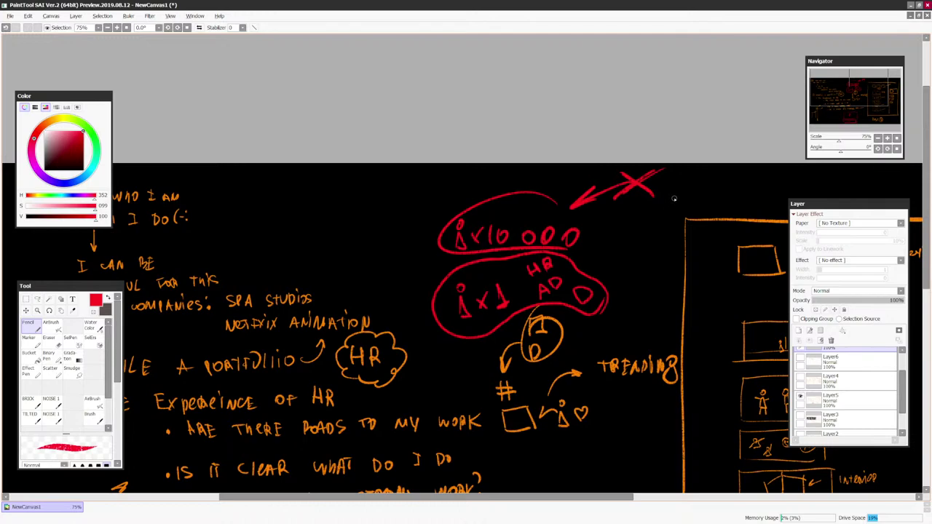
{"action": "mouse_move", "coordinate": [674, 198]}
{"action": "left_mouse_down"}
{"action": "mouse_move", "coordinate": [652, 231]}
{"action": "mouse_move", "coordinate": [597, 264]}
{"action": "mouse_move", "coordinate": [618, 267]}
{"action": "left_mouse_up"}
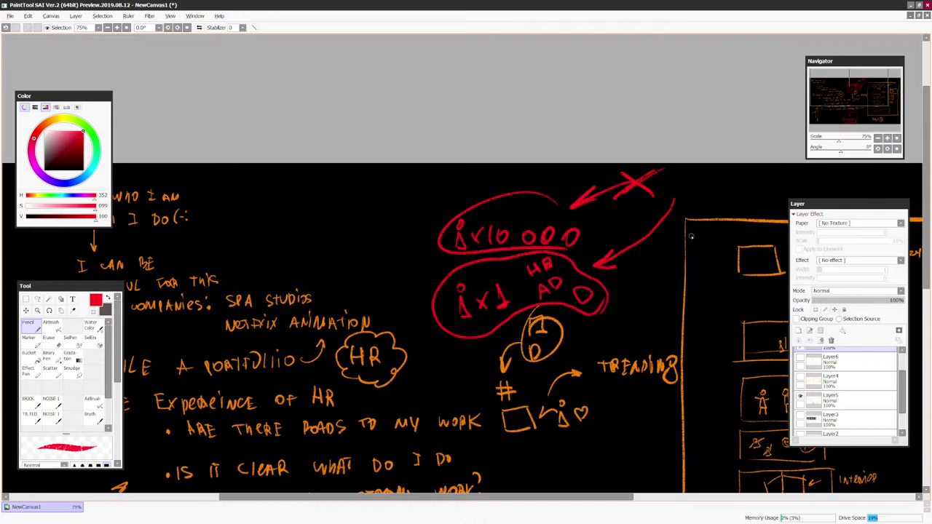
Write "20K" inside a tilted red box beside the "x10 000" line
{"action": "left_click_drag", "start_coordinate": [609, 213], "coordinate": [674, 256]}
{"action": "left_click_drag", "start_coordinate": [405, 256], "coordinate": [421, 263]}
{"action": "left_click_drag", "start_coordinate": [427, 254], "coordinate": [427, 252]}
{"action": "mouse_move", "coordinate": [437, 246]}
{"action": "left_mouse_down"}
{"action": "mouse_move", "coordinate": [445, 261]}
{"action": "mouse_move", "coordinate": [455, 229]}
{"action": "mouse_move", "coordinate": [455, 262]}
{"action": "left_mouse_up"}
Examine the portfolio notes, the red audience diagram and the Post 1 layout
{"action": "scroll", "coordinate": [459, 263], "scroll_direction": "down", "scroll_amount": 2}
{"action": "scroll", "coordinate": [458, 263], "scroll_direction": "up", "scroll_amount": 1}
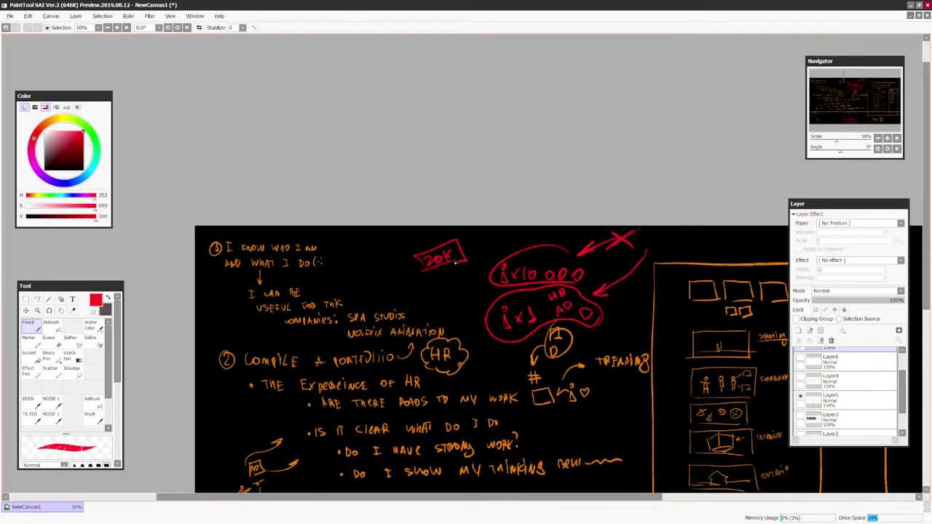
{"action": "left_click_drag", "start_coordinate": [660, 364], "coordinate": [624, 295]}
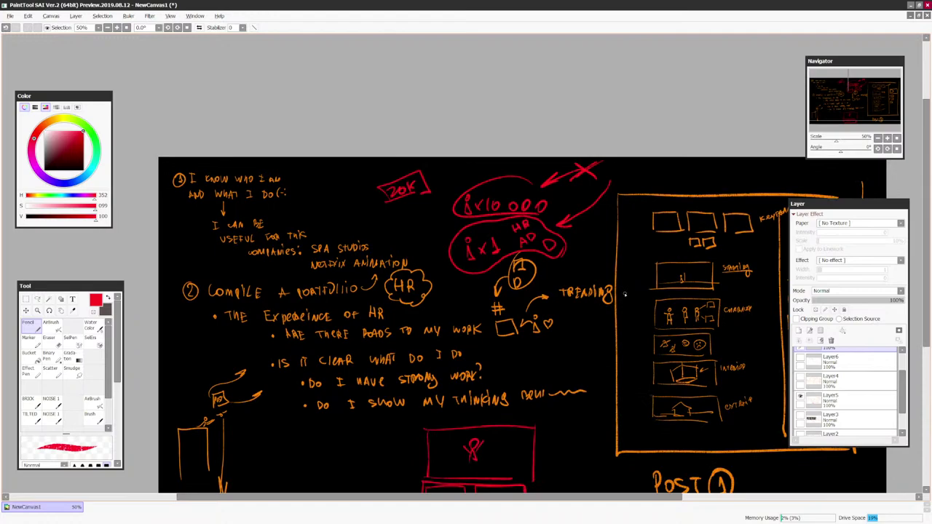
{"action": "scroll", "coordinate": [625, 294], "scroll_direction": "up", "scroll_amount": 2}
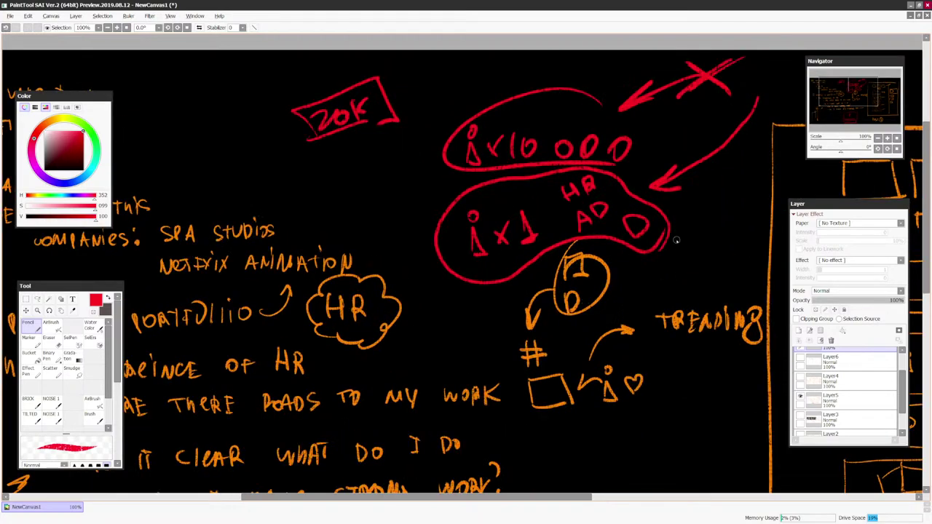
{"action": "scroll", "coordinate": [677, 241], "scroll_direction": "down", "scroll_amount": 2}
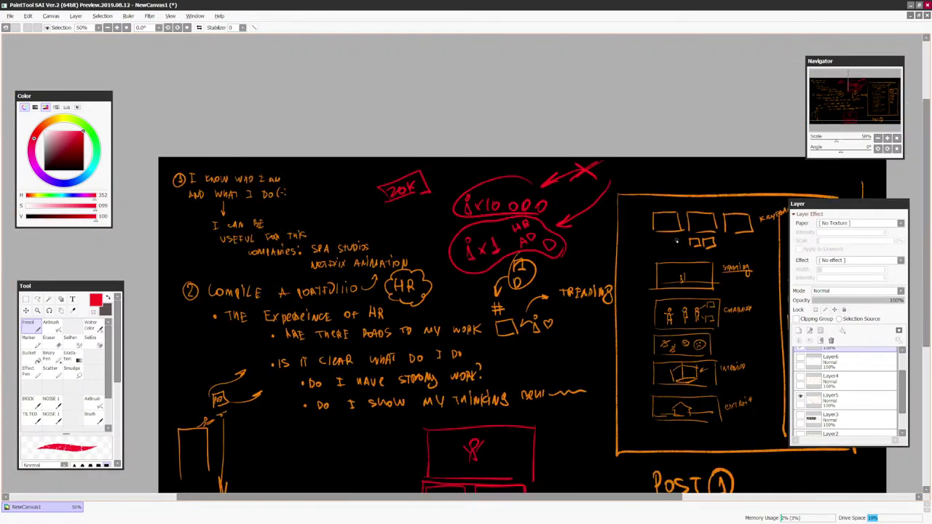
{"action": "left_click_drag", "start_coordinate": [672, 375], "coordinate": [628, 316]}
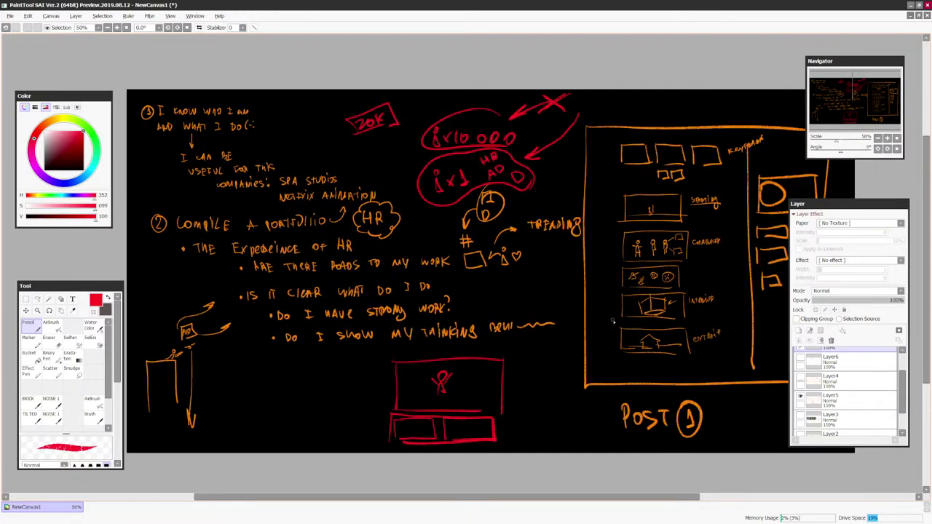
{"action": "left_click_drag", "start_coordinate": [594, 318], "coordinate": [625, 371]}
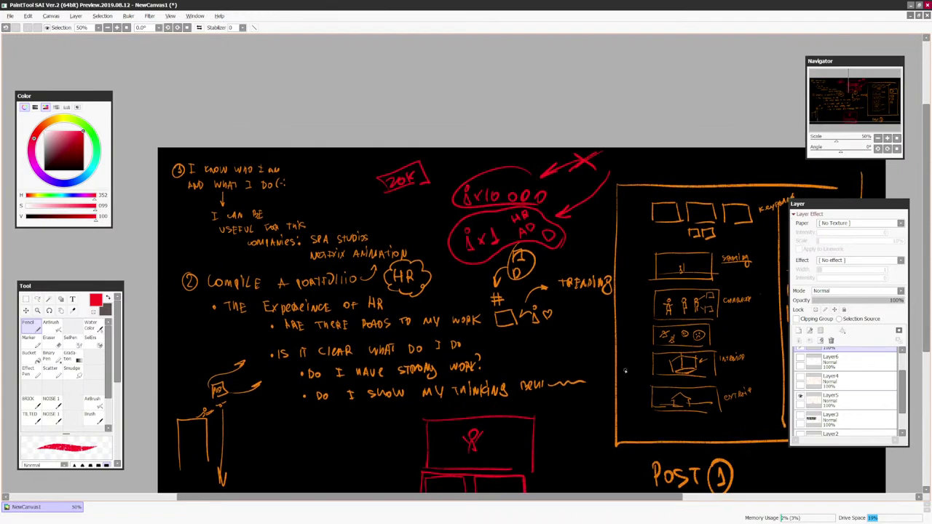
{"action": "key", "text": "Page_Down"}
{"action": "key", "text": "Page_Down"}
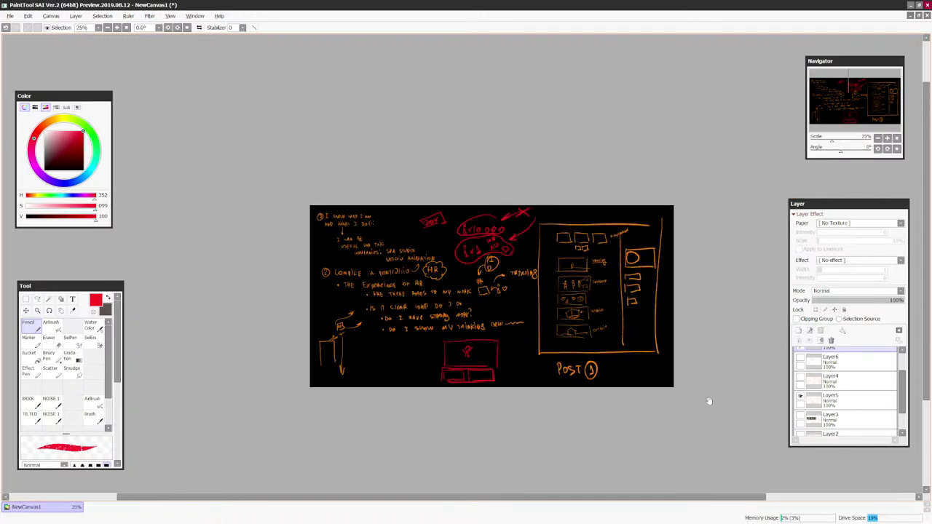
{"action": "key", "text": "Page_Up"}
{"action": "key", "text": "Page_Up"}
{"action": "left_click_drag", "start_coordinate": [709, 401], "coordinate": [691, 384]}
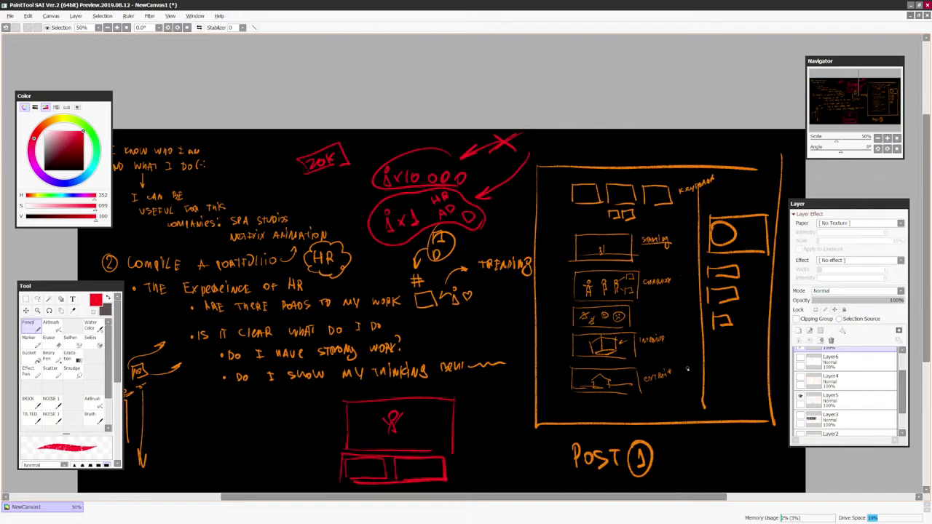
Draw an upward red arrow beneath the "x1" outline and try another arrow pointing into its side
{"action": "left_click_drag", "start_coordinate": [383, 275], "coordinate": [386, 263]}
{"action": "scroll", "coordinate": [386, 263], "scroll_direction": "up", "scroll_amount": 5}
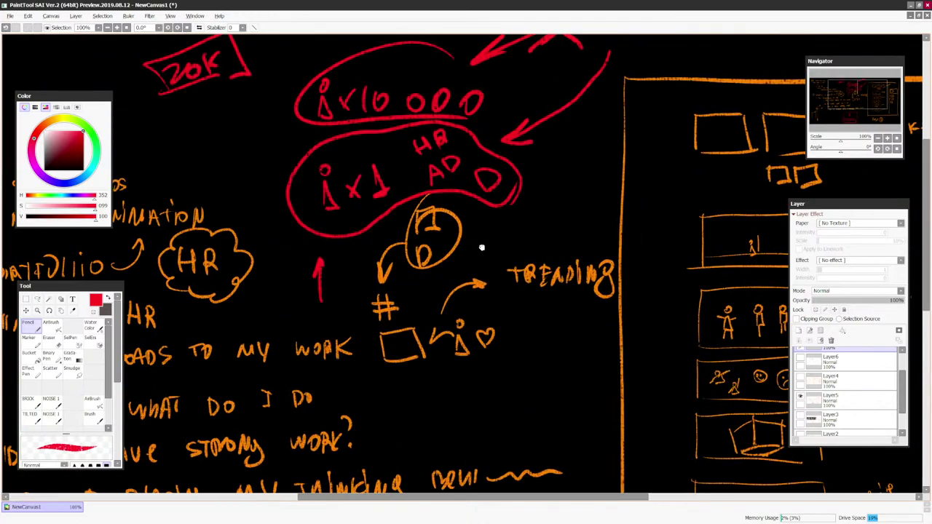
{"action": "left_click_drag", "start_coordinate": [445, 216], "coordinate": [490, 232]}
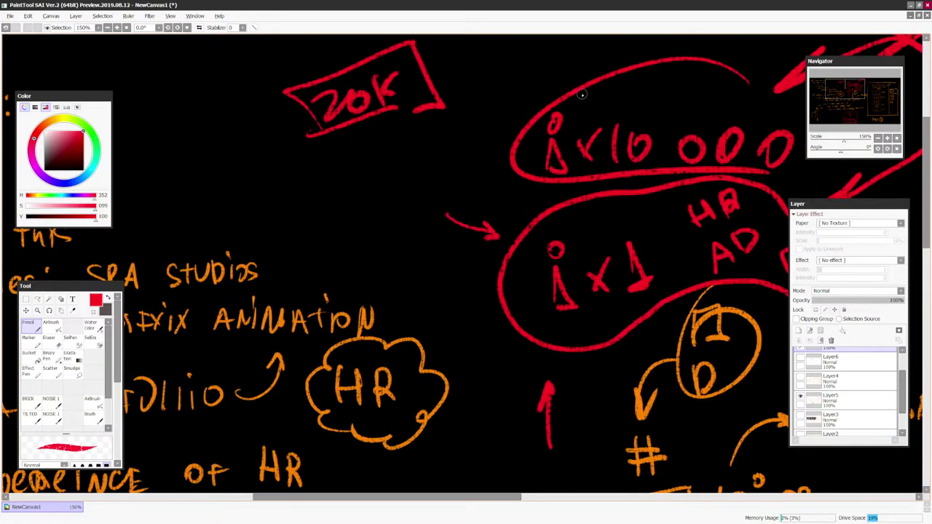
{"action": "key", "text": "ctrl+z"}
Draw a chain of two small red figures linked by curved arrows leading away from the "x1" figure
{"action": "mouse_move", "coordinate": [540, 256]}
{"action": "left_mouse_down"}
{"action": "mouse_move", "coordinate": [469, 203]}
{"action": "mouse_move", "coordinate": [434, 264]}
{"action": "left_mouse_up"}
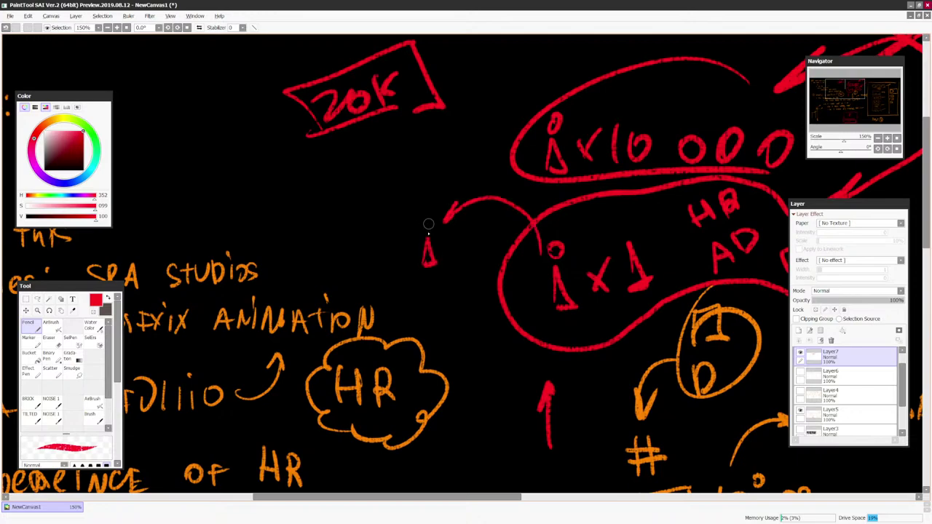
{"action": "left_click_drag", "start_coordinate": [430, 211], "coordinate": [350, 211]}
{"action": "left_click_drag", "start_coordinate": [359, 195], "coordinate": [367, 210]}
{"action": "left_click_drag", "start_coordinate": [340, 226], "coordinate": [334, 251]}
{"action": "left_click_drag", "start_coordinate": [336, 203], "coordinate": [337, 200]}
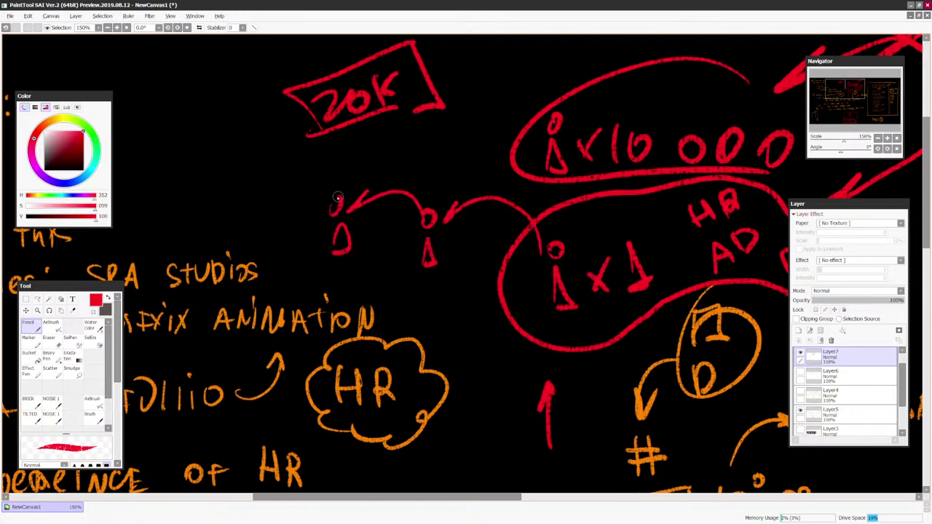
Review the whole notes page, then look closely at the "x1" figure chain beside the written points
{"action": "key", "text": "Page_Down"}
{"action": "key", "text": "Page_Down"}
{"action": "key", "text": "Page_Down"}
{"action": "scroll", "coordinate": [338, 202], "scroll_direction": "down", "scroll_amount": 3}
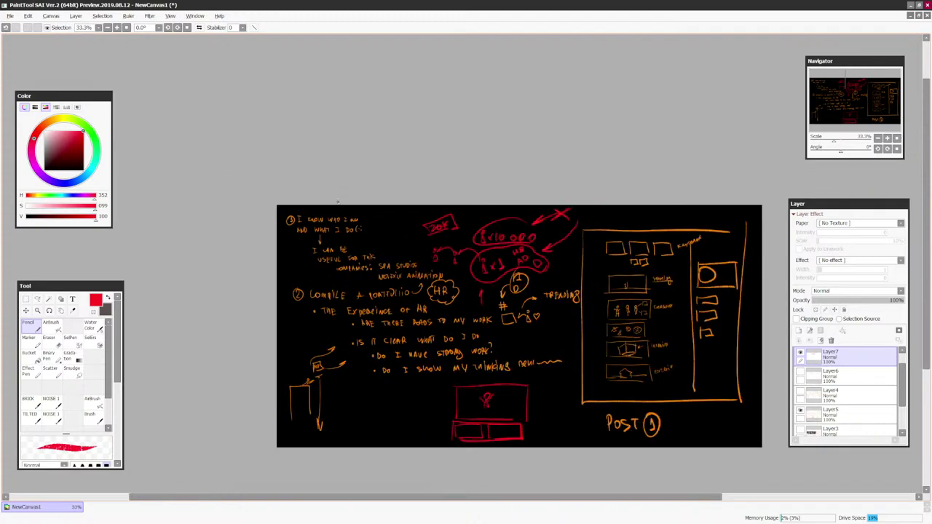
{"action": "key", "text": "Page_Up"}
{"action": "left_click_drag", "start_coordinate": [696, 309], "coordinate": [657, 237]}
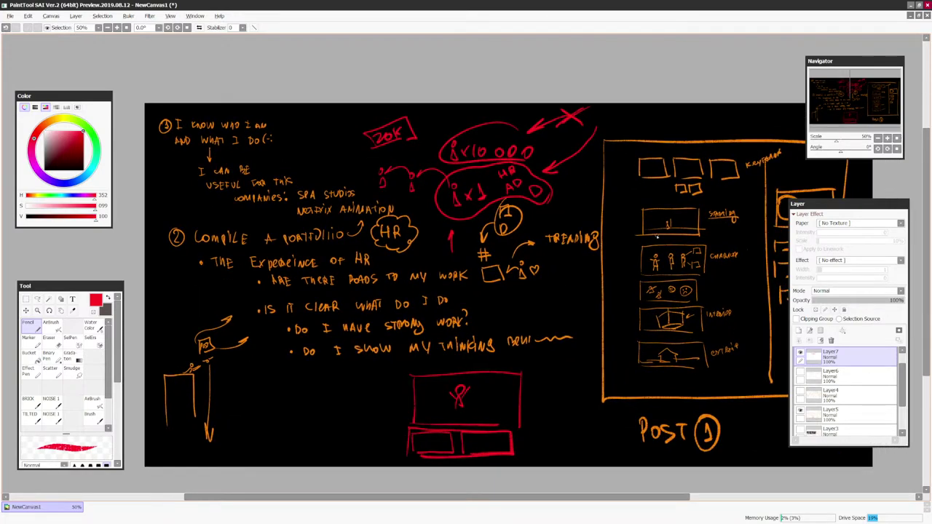
{"action": "left_click_drag", "start_coordinate": [657, 236], "coordinate": [819, 348]}
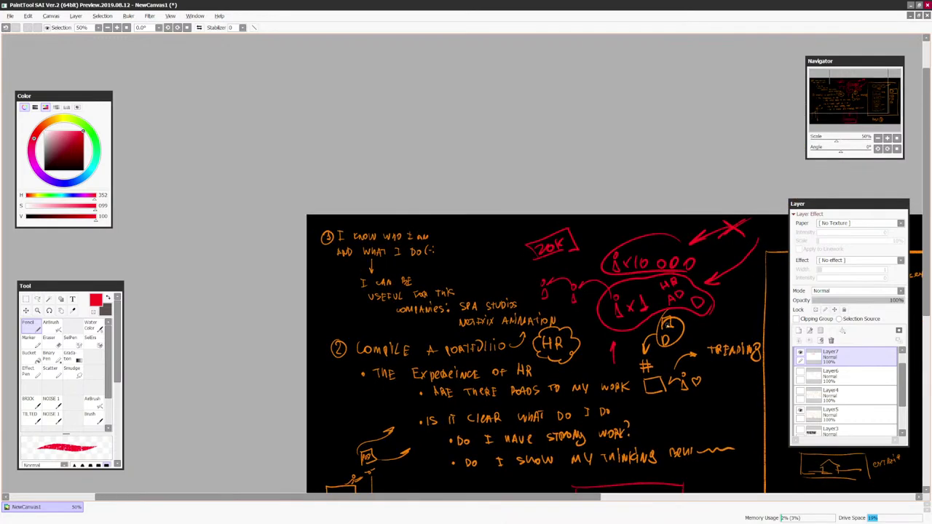
{"action": "key", "text": "Page_Down"}
{"action": "left_click_drag", "start_coordinate": [695, 364], "coordinate": [634, 356]}
{"action": "key", "text": "Page_Up"}
{"action": "key", "text": "Page_Up"}
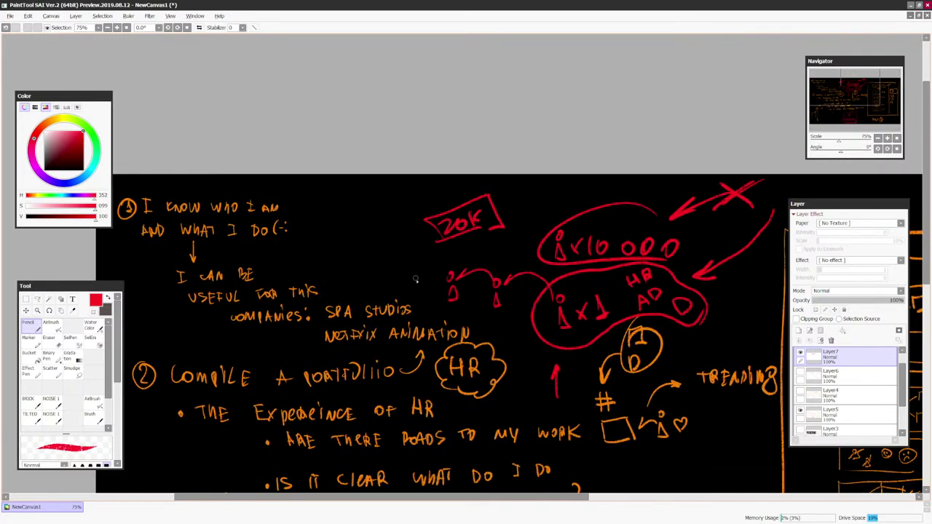
Extend the red figure chain beside the "x1" outline with a third small figure linked by a curved arrow
{"action": "left_click_drag", "start_coordinate": [413, 285], "coordinate": [418, 288]}
{"action": "scroll", "coordinate": [699, 377], "scroll_direction": "down", "scroll_amount": 2}
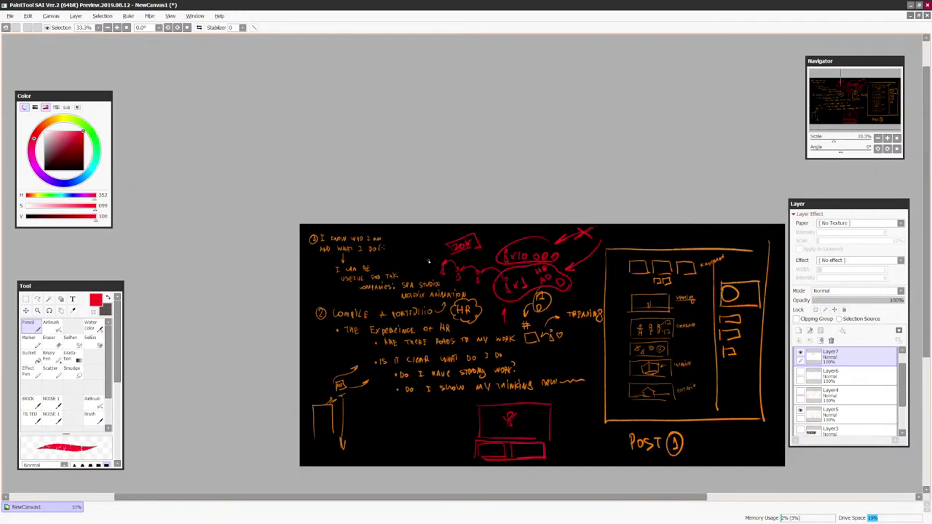
{"action": "left_click_drag", "start_coordinate": [699, 377], "coordinate": [625, 321]}
{"action": "scroll", "coordinate": [625, 321], "scroll_direction": "up", "scroll_amount": 1}
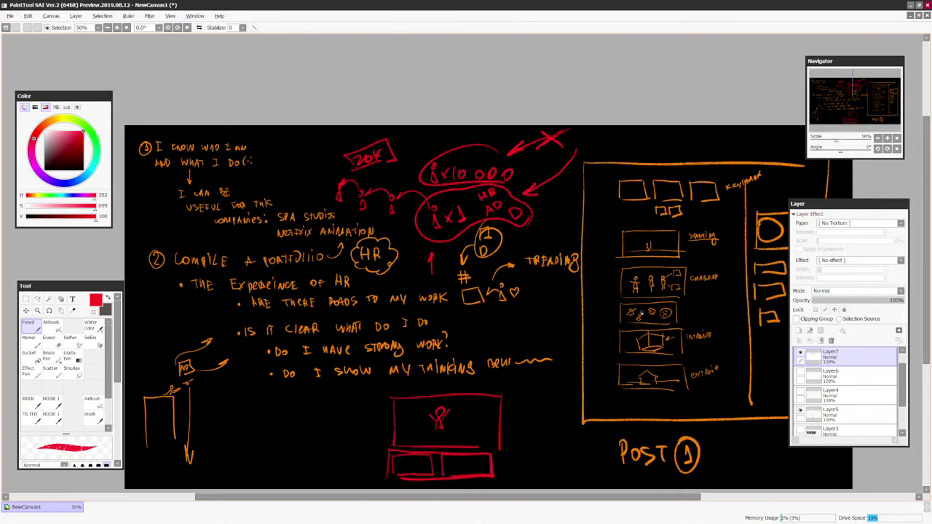
Try a long curved red arrow sweeping around to the underside of the "x1" outline, and undo it
{"action": "left_click_drag", "start_coordinate": [582, 275], "coordinate": [594, 346]}
{"action": "key", "text": "Page_Up"}
{"action": "mouse_move", "coordinate": [634, 230]}
{"action": "left_mouse_down"}
{"action": "mouse_move", "coordinate": [452, 323]}
{"action": "mouse_move", "coordinate": [472, 325]}
{"action": "left_mouse_up"}
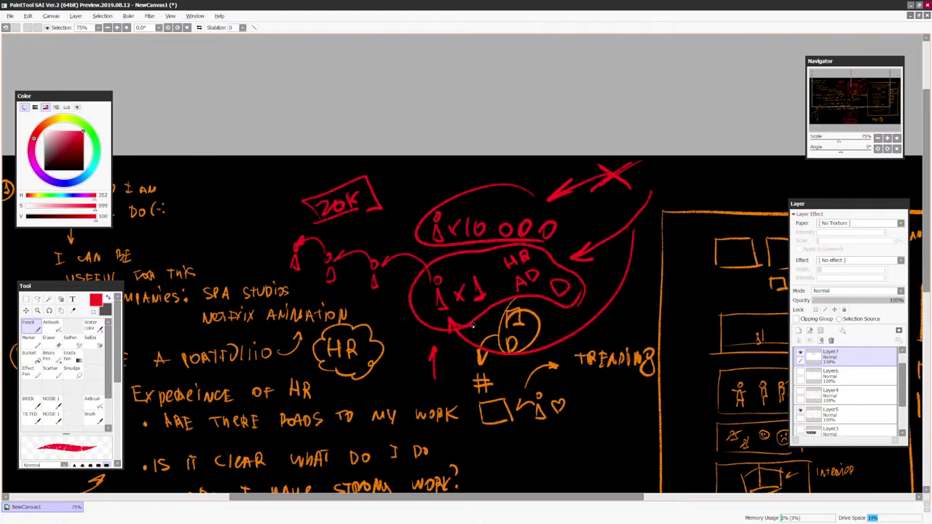
{"action": "key", "text": "Page_Down"}
{"action": "key", "text": "Page_Down"}
{"action": "key", "text": "Page_Up"}
{"action": "left_click_drag", "start_coordinate": [711, 366], "coordinate": [727, 296]}
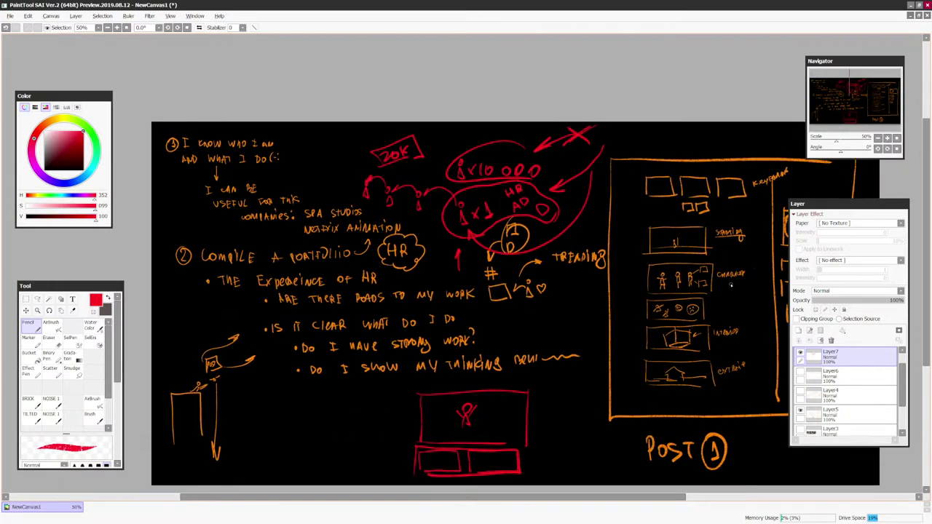
{"action": "key", "text": "ctrl+z"}
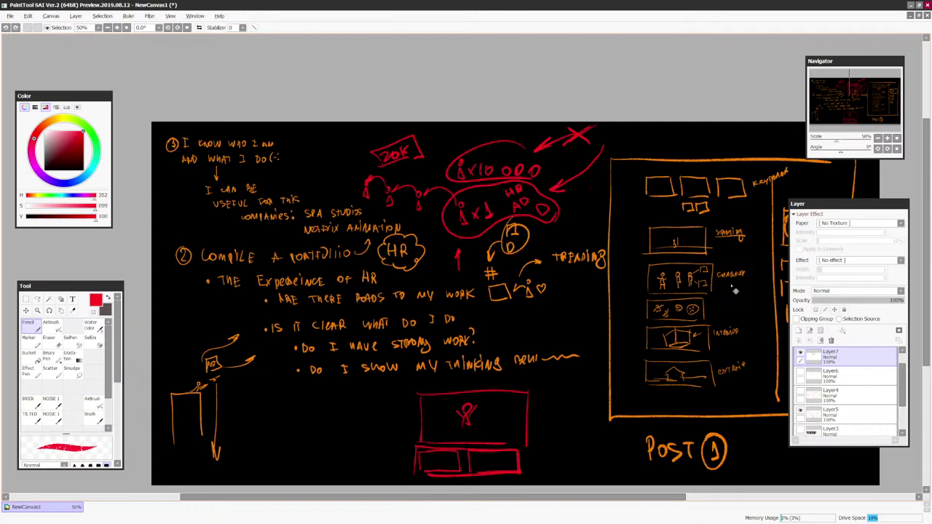
{"action": "mouse_move", "coordinate": [458, 215]}
{"action": "left_mouse_down"}
{"action": "mouse_move", "coordinate": [407, 161]}
{"action": "mouse_move", "coordinate": [418, 222]}
{"action": "left_mouse_up"}
{"action": "key", "text": "ctrl+z"}
Try circling the "x1" figure in red inside its outline
{"action": "scroll", "coordinate": [427, 222], "scroll_direction": "up", "scroll_amount": 1}
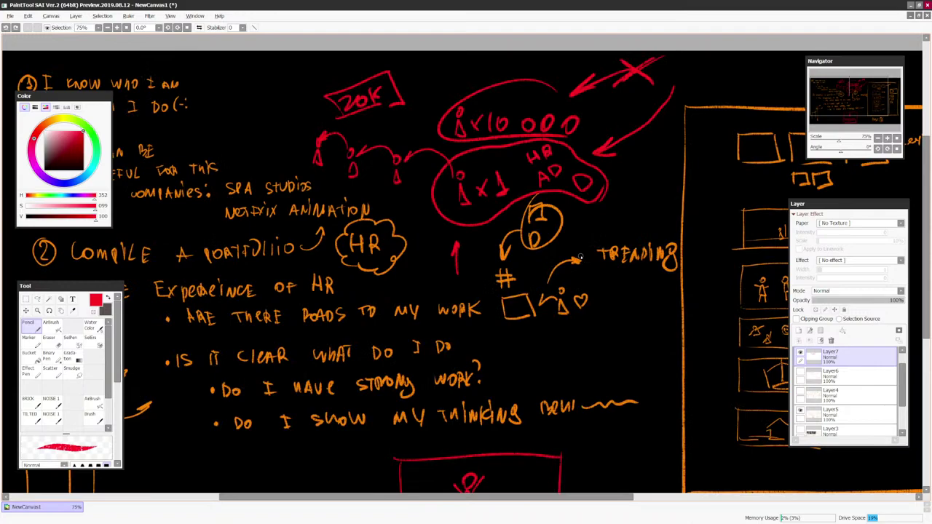
{"action": "left_click_drag", "start_coordinate": [570, 285], "coordinate": [545, 385]}
{"action": "scroll", "coordinate": [487, 258], "scroll_direction": "up", "scroll_amount": 1}
{"action": "left_click_drag", "start_coordinate": [470, 258], "coordinate": [422, 271]}
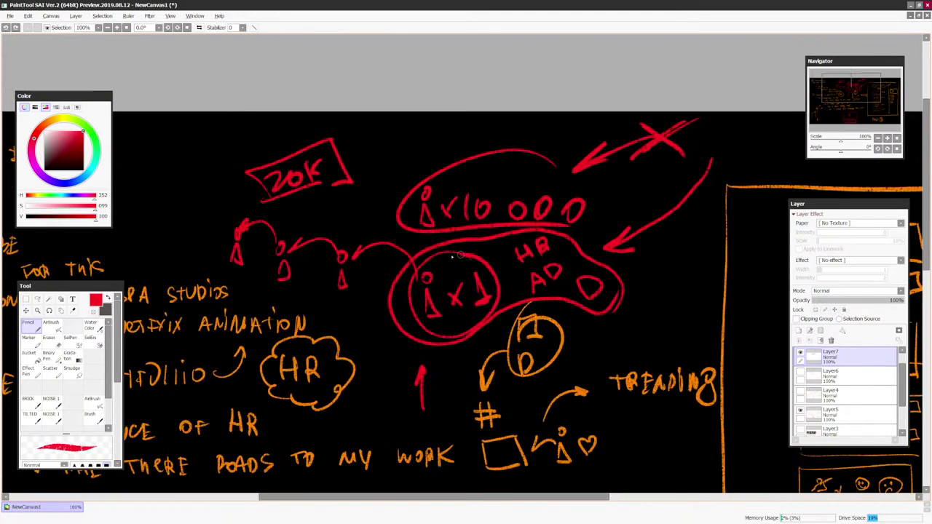
{"action": "right_click", "coordinate": [422, 274]}
{"action": "scroll", "coordinate": [423, 273], "scroll_direction": "down", "scroll_amount": 1}
{"action": "scroll", "coordinate": [423, 274], "scroll_direction": "down", "scroll_amount": 3}
{"action": "scroll", "coordinate": [653, 296], "scroll_direction": "up", "scroll_amount": 2}
{"action": "left_click_drag", "start_coordinate": [682, 314], "coordinate": [703, 268]}
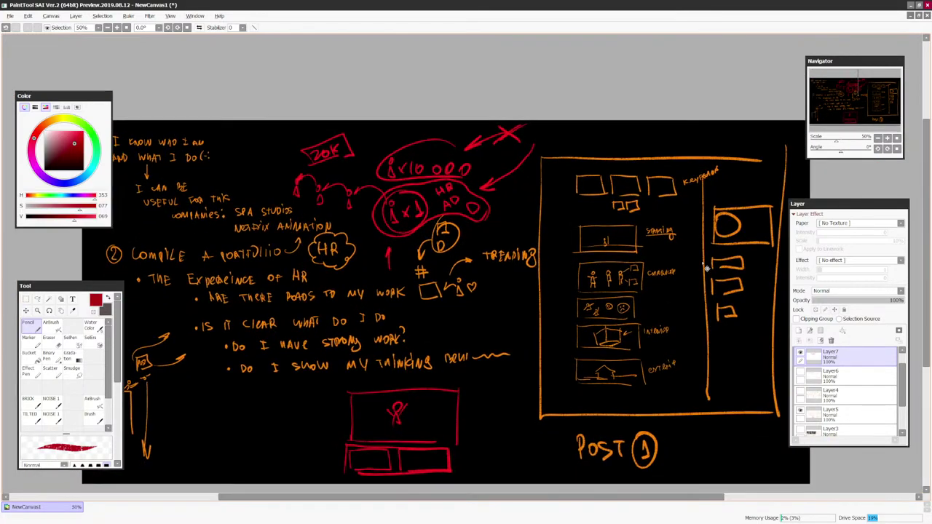
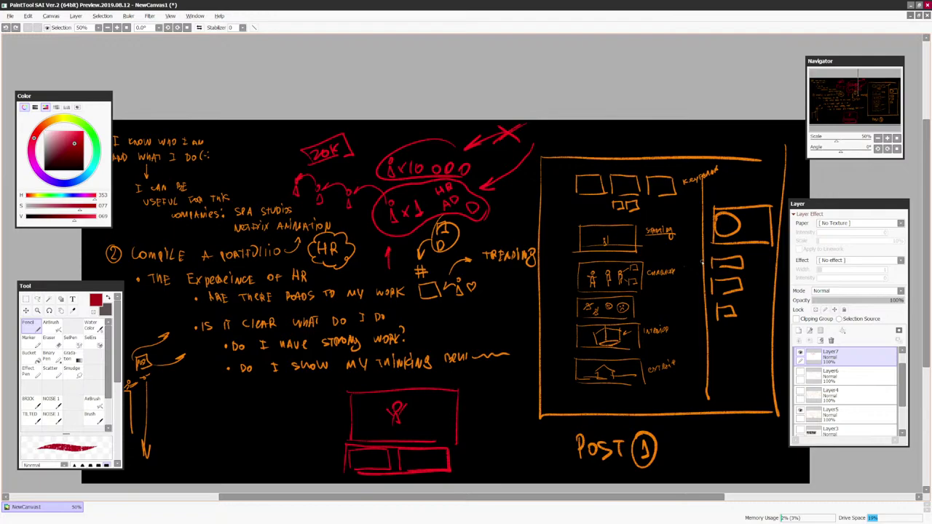
{"action": "left_click", "coordinate": [180, 1]}
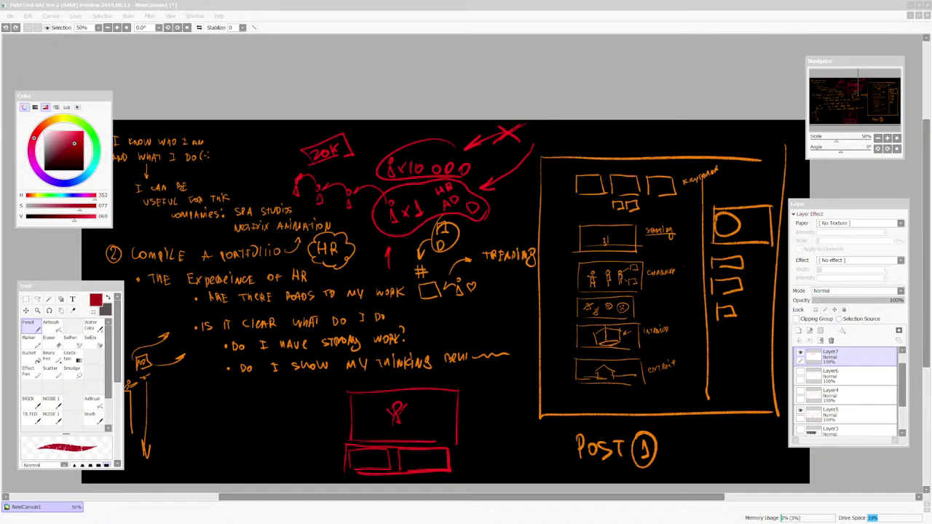
{"action": "left_click", "coordinate": [678, 108]}
{"action": "left_click_drag", "start_coordinate": [625, 226], "coordinate": [638, 203]}
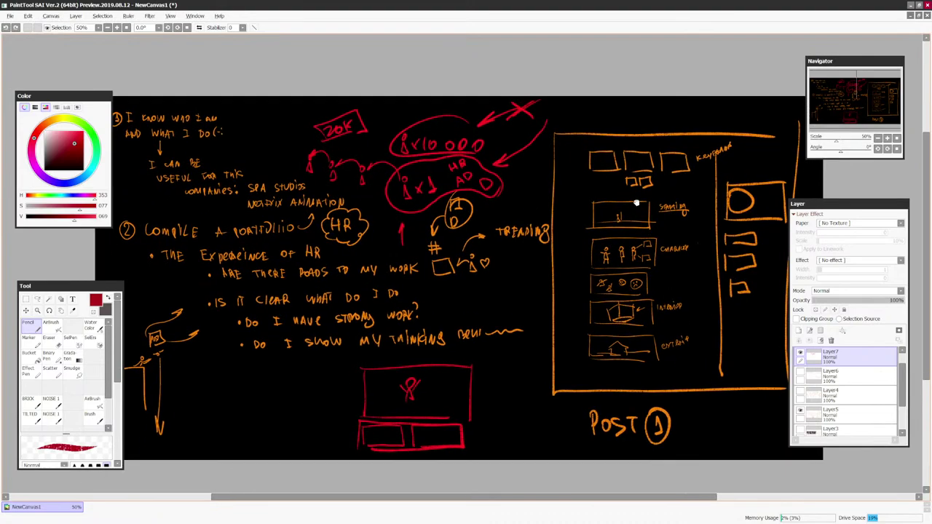
{"action": "scroll", "coordinate": [658, 299], "scroll_direction": "down", "scroll_amount": 1}
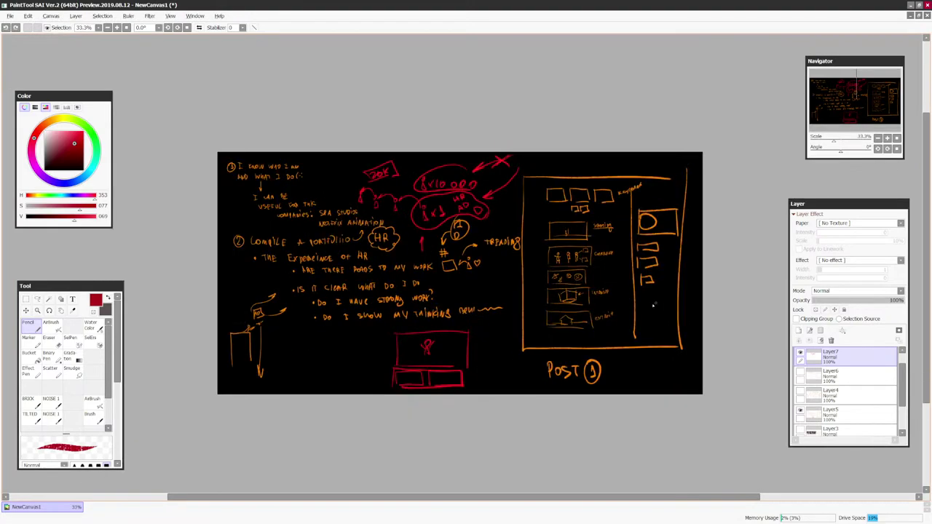
{"action": "scroll", "coordinate": [645, 327], "scroll_direction": "up", "scroll_amount": 1}
{"action": "left_click_drag", "start_coordinate": [575, 291], "coordinate": [583, 292]}
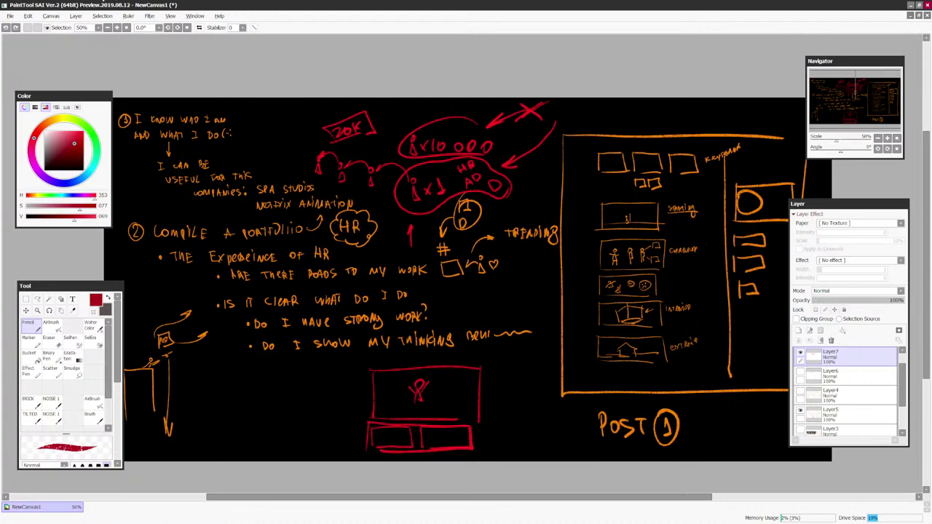
Switch to the browser, look through the artwork thumbnails on the visdev and colorscripting ArtStation portfolio, and return to PaintTool SAI
{"action": "key", "text": "alt+Tab"}
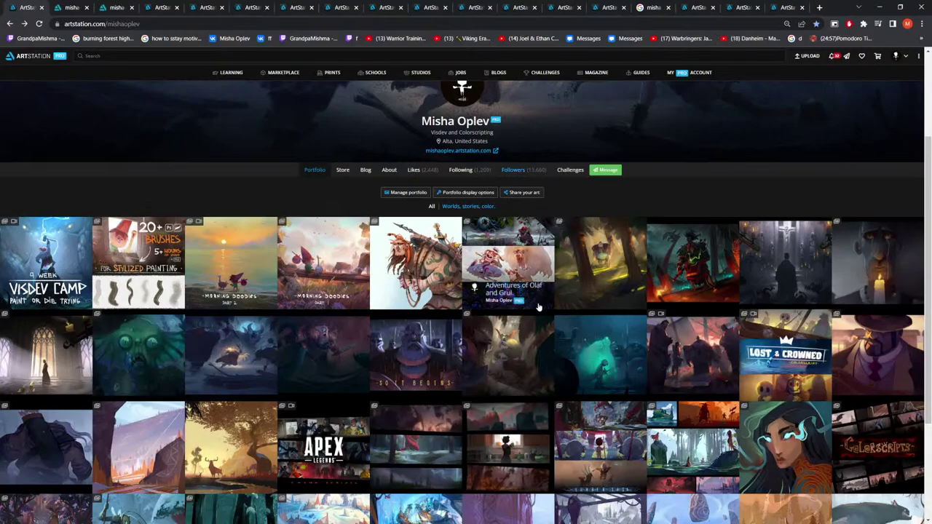
{"action": "scroll", "coordinate": [593, 292], "scroll_direction": "down", "scroll_amount": 2}
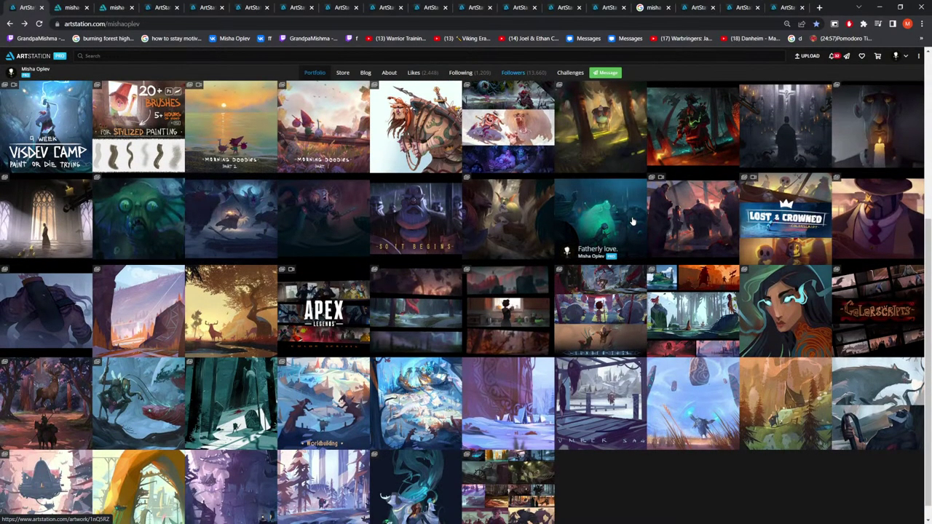
{"action": "scroll", "coordinate": [632, 221], "scroll_direction": "up", "scroll_amount": 2}
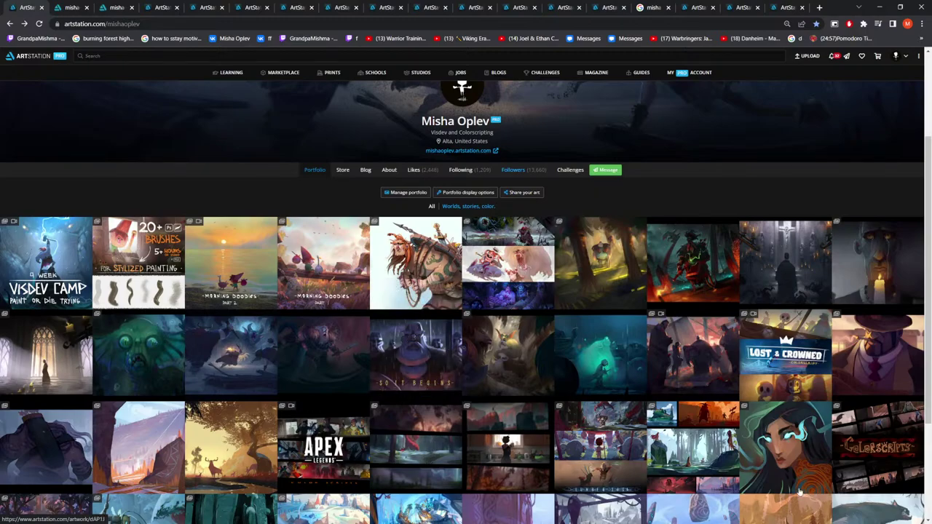
{"action": "scroll", "coordinate": [653, 405], "scroll_direction": "down", "scroll_amount": 2}
{"action": "scroll", "coordinate": [643, 375], "scroll_direction": "up", "scroll_amount": 2}
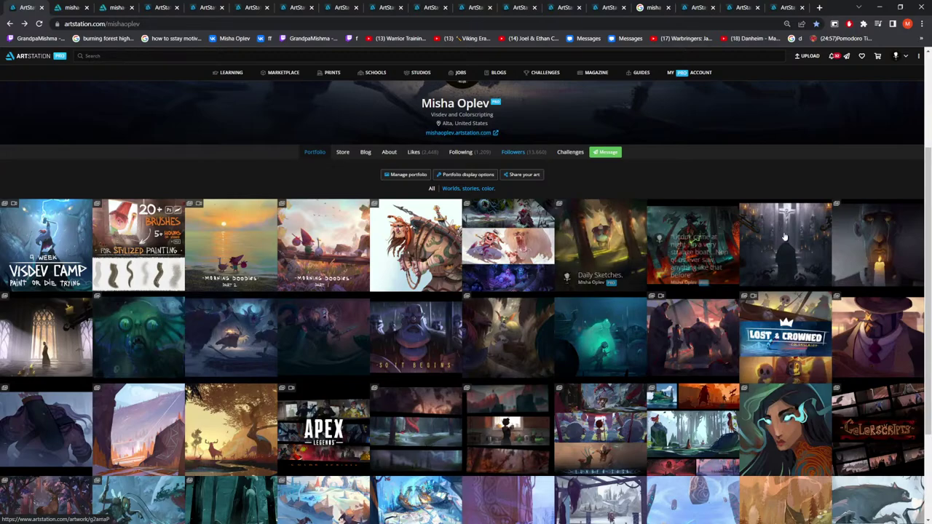
{"action": "left_click", "coordinate": [880, 7]}
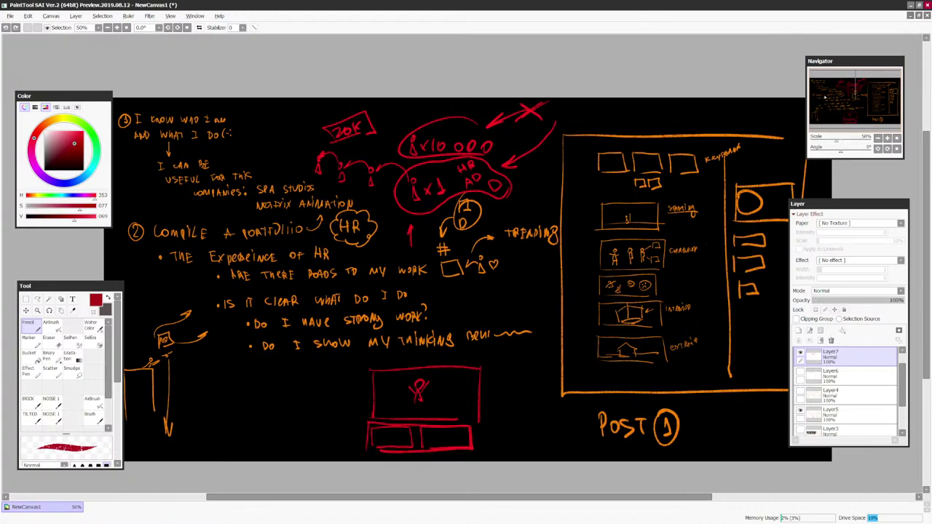
Try a row of four red boxes with lines running down beneath the written points, and undo them all
{"action": "left_click_drag", "start_coordinate": [211, 391], "coordinate": [242, 386]}
{"action": "mouse_move", "coordinate": [256, 390]}
{"action": "left_mouse_down"}
{"action": "mouse_move", "coordinate": [273, 422]}
{"action": "mouse_move", "coordinate": [284, 387]}
{"action": "mouse_move", "coordinate": [325, 419]}
{"action": "mouse_move", "coordinate": [358, 407]}
{"action": "left_mouse_up"}
{"action": "left_click_drag", "start_coordinate": [219, 422], "coordinate": [221, 448]}
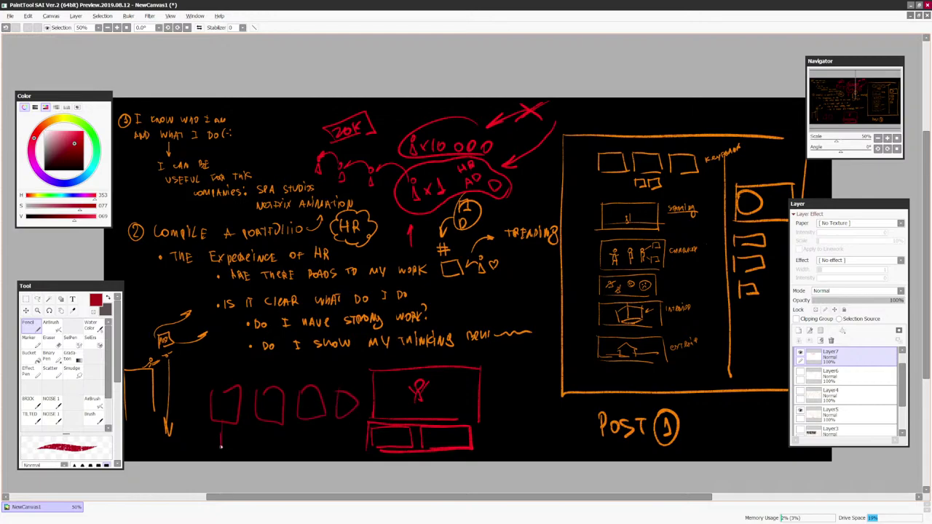
{"action": "left_click_drag", "start_coordinate": [269, 415], "coordinate": [272, 438]}
{"action": "left_click_drag", "start_coordinate": [313, 412], "coordinate": [308, 446]}
{"action": "left_click_drag", "start_coordinate": [307, 436], "coordinate": [343, 441]}
{"action": "left_click_drag", "start_coordinate": [340, 432], "coordinate": [350, 428]}
{"action": "key", "text": "ctrl+z"}
{"action": "key", "text": "ctrl+z"}
{"action": "key", "text": "ctrl+z"}
{"action": "key", "text": "ctrl+z"}
{"action": "key", "text": "ctrl+z"}
{"action": "key", "text": "ctrl+z"}
{"action": "key", "text": "ctrl+z"}
{"action": "key", "text": "ctrl+z"}
{"action": "key", "text": "ctrl+z"}
{"action": "key", "text": "ctrl+z"}
{"action": "key", "text": "ctrl+z"}
{"action": "key", "text": "ctrl+z"}
{"action": "key", "text": "ctrl+z"}
{"action": "key", "text": "ctrl+z"}
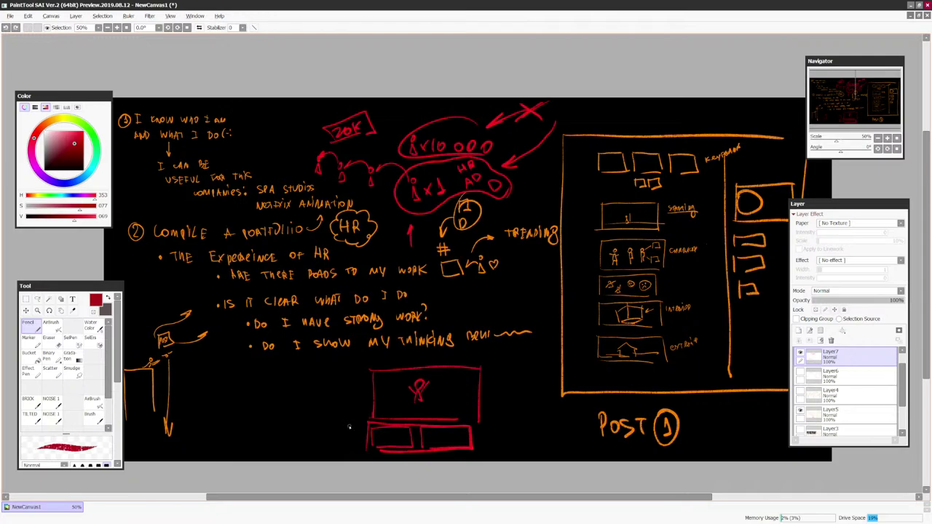
{"action": "scroll", "coordinate": [349, 427], "scroll_direction": "down", "scroll_amount": 1}
{"action": "scroll", "coordinate": [349, 427], "scroll_direction": "up", "scroll_amount": 1}
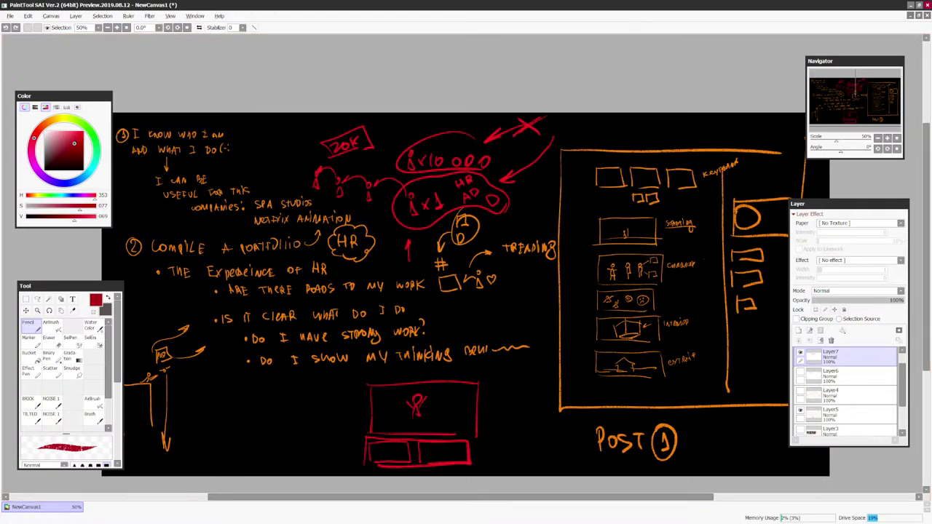
Switch to the browser and view the story artist's Apex Legends Escape Launch Trailer Storyboard project from their ArtStation portfolio
{"action": "key", "text": "alt+Tab"}
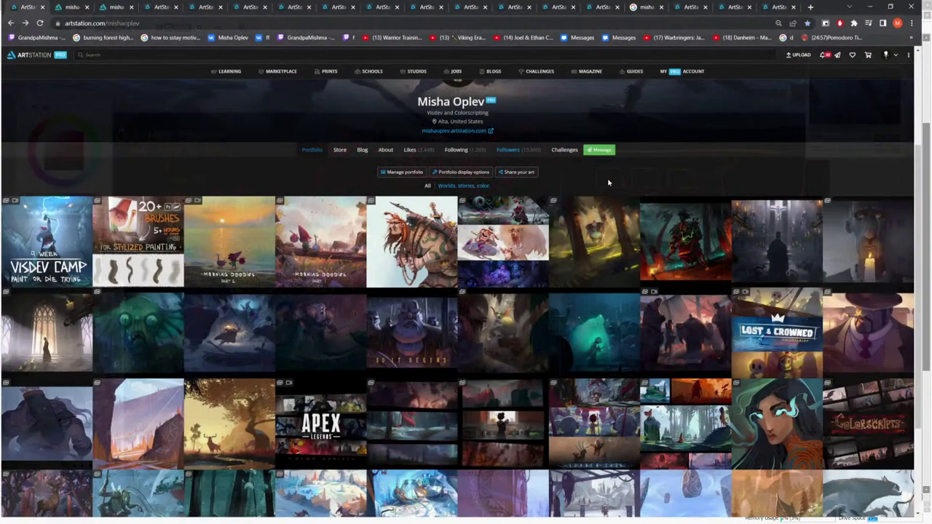
{"action": "left_click", "coordinate": [602, 10]}
{"action": "left_click", "coordinate": [564, 8]}
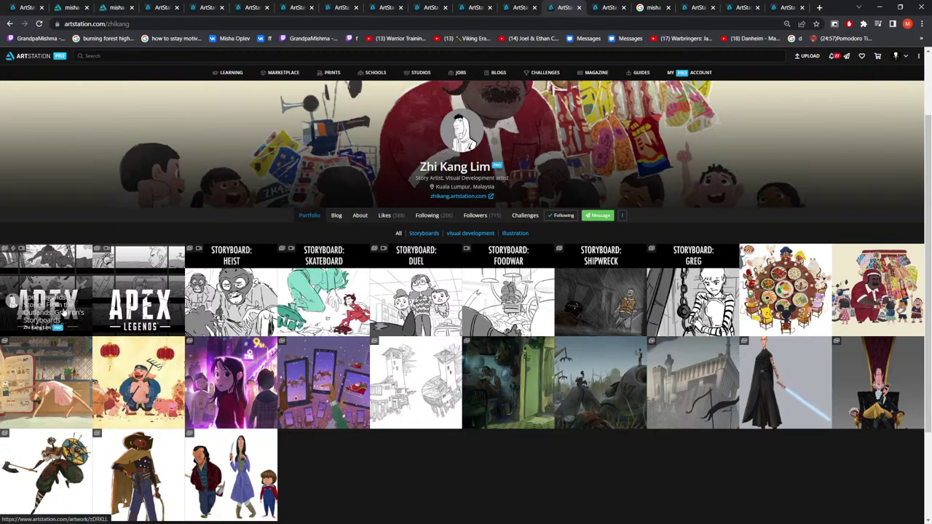
{"action": "left_click", "coordinate": [135, 310]}
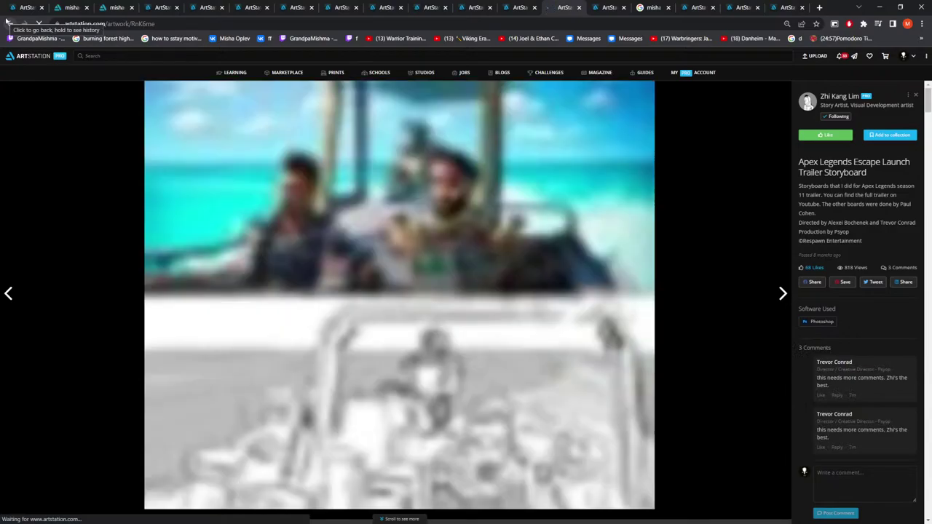
{"action": "left_click", "coordinate": [9, 23]}
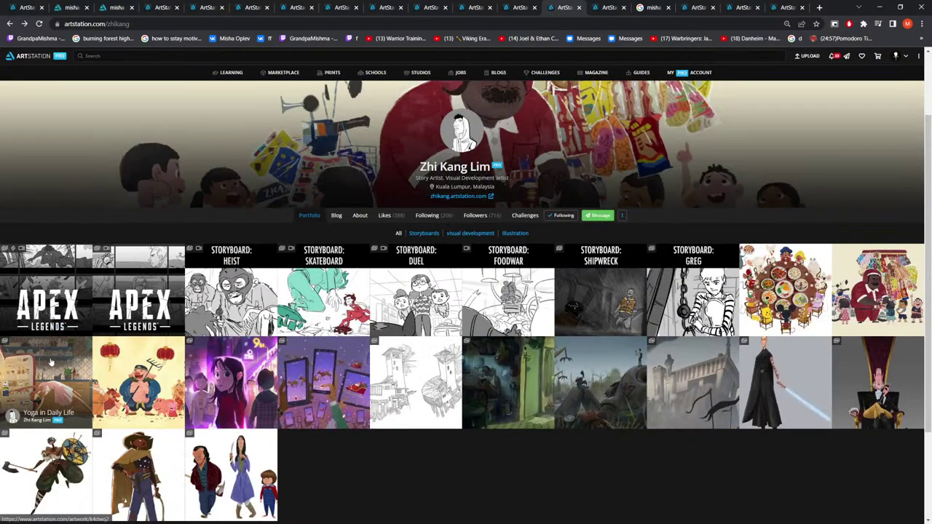
View the Apex Legends Gridiron's Storyboards project, look over the story artist's portfolio page again, and return to PaintTool SAI
{"action": "left_click", "coordinate": [104, 272]}
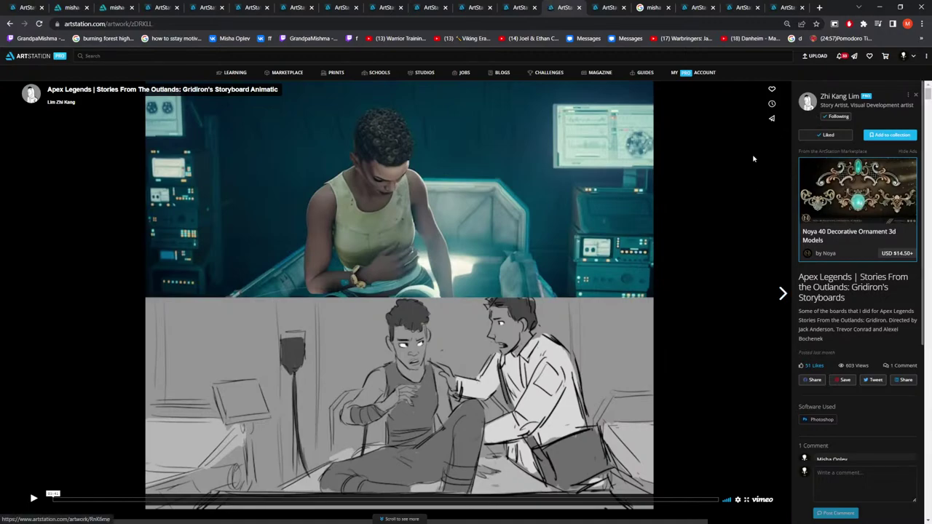
{"action": "left_click", "coordinate": [803, 113]}
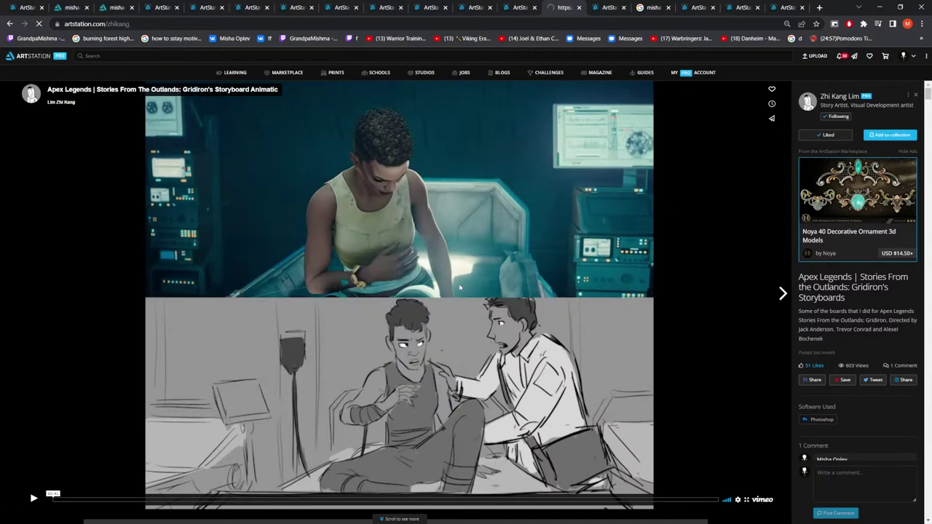
{"action": "scroll", "coordinate": [466, 275], "scroll_direction": "down", "scroll_amount": 1}
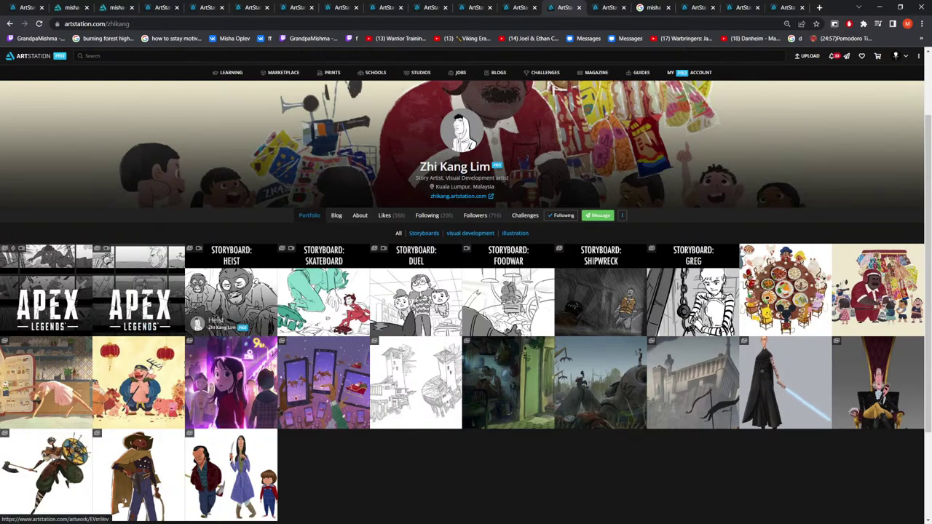
{"action": "scroll", "coordinate": [844, 419], "scroll_direction": "up", "scroll_amount": 1}
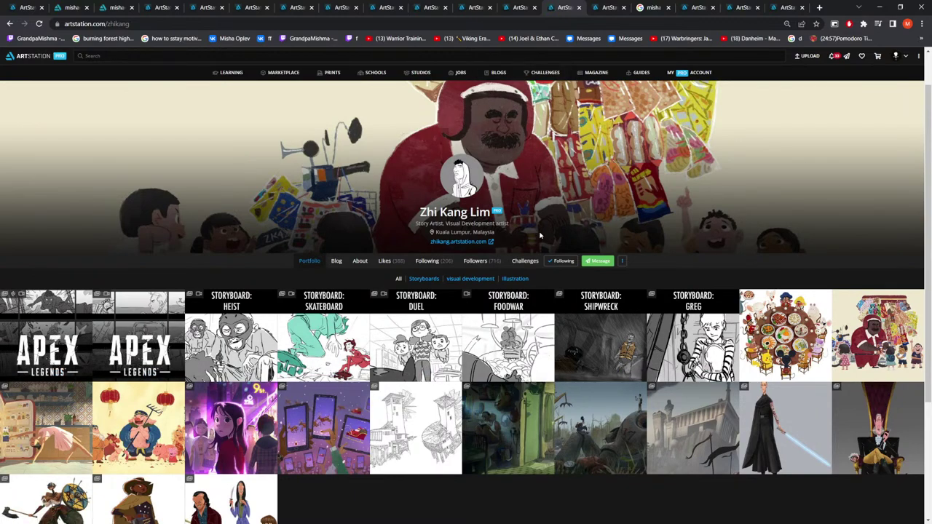
{"action": "left_click", "coordinate": [878, 6]}
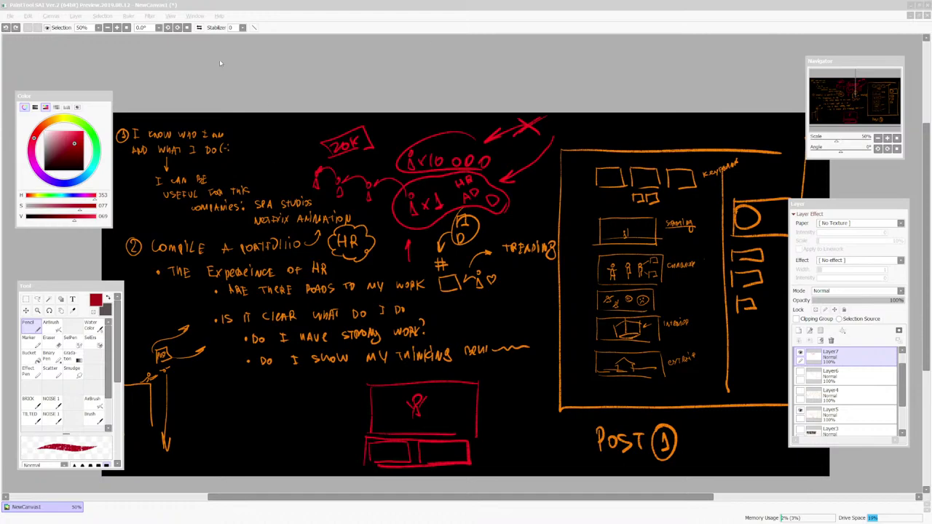
Add a new layer and sketch a row of four small white boxes with lines around them beneath the written points
{"action": "left_click", "coordinate": [798, 331]}
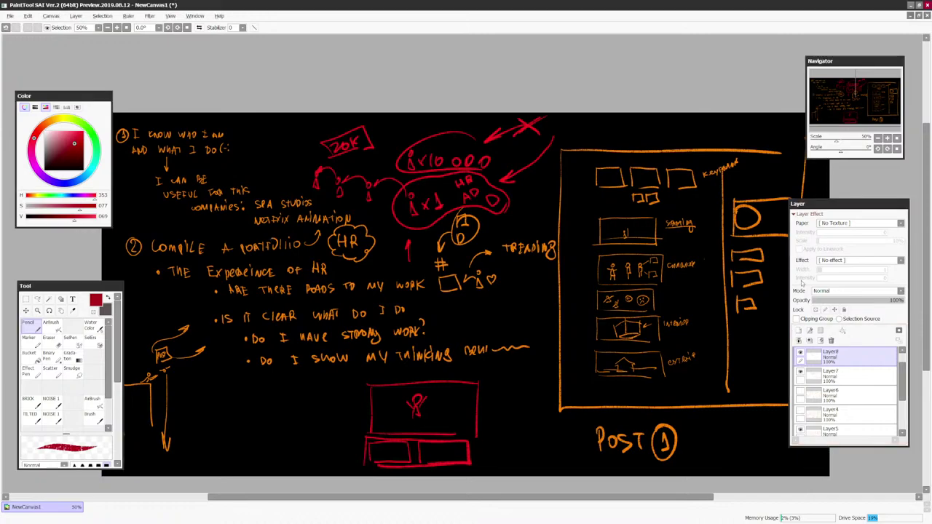
{"action": "left_click_drag", "start_coordinate": [497, 370], "coordinate": [653, 286]}
{"action": "key", "text": "Page_Up"}
{"action": "left_click_drag", "start_coordinate": [51, 138], "coordinate": [47, 115]}
{"action": "mouse_move", "coordinate": [362, 324]}
{"action": "left_mouse_down"}
{"action": "mouse_move", "coordinate": [363, 348]}
{"action": "mouse_move", "coordinate": [386, 326]}
{"action": "left_mouse_up"}
{"action": "left_click_drag", "start_coordinate": [366, 325], "coordinate": [384, 325]}
{"action": "left_click_drag", "start_coordinate": [397, 326], "coordinate": [505, 333]}
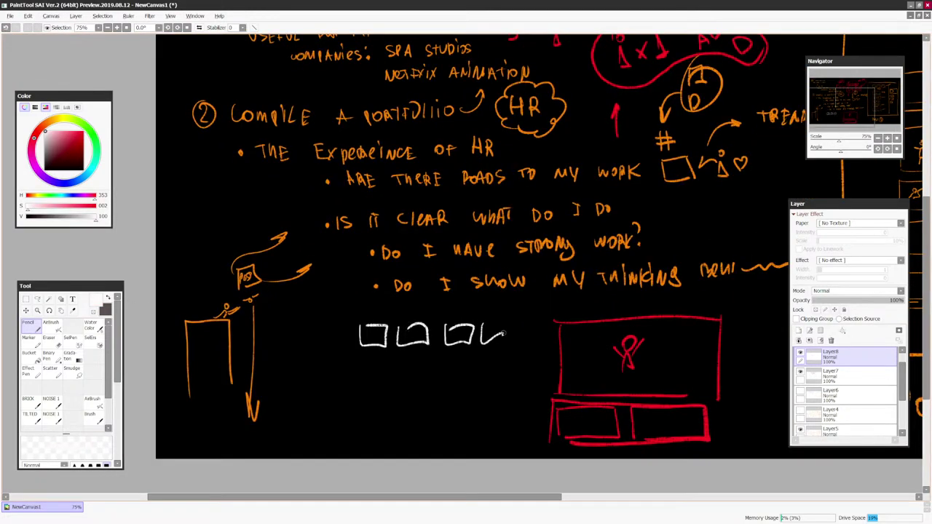
{"action": "mouse_move", "coordinate": [354, 364]}
{"action": "left_mouse_down"}
{"action": "mouse_move", "coordinate": [423, 358]}
{"action": "mouse_move", "coordinate": [445, 377]}
{"action": "left_mouse_up"}
{"action": "left_click_drag", "start_coordinate": [355, 315], "coordinate": [359, 420]}
{"action": "mouse_move", "coordinate": [350, 327]}
{"action": "left_mouse_down"}
{"action": "mouse_move", "coordinate": [526, 359]}
{"action": "mouse_move", "coordinate": [353, 401]}
{"action": "left_mouse_up"}
Undo the white lines and boxes along with the newly added layer
{"action": "key", "text": "Page_Down"}
{"action": "key", "text": "ctrl+z"}
{"action": "key", "text": "ctrl+z"}
{"action": "key", "text": "ctrl+z"}
{"action": "key", "text": "ctrl+z"}
{"action": "key", "text": "ctrl+z"}
{"action": "key", "text": "ctrl+z"}
{"action": "key", "text": "ctrl+z"}
{"action": "key", "text": "ctrl+z"}
{"action": "key", "text": "ctrl+z"}
{"action": "key", "text": "ctrl+z"}
{"action": "key", "text": "ctrl+z"}
{"action": "key", "text": "ctrl+z"}
{"action": "key", "text": "ctrl+z"}
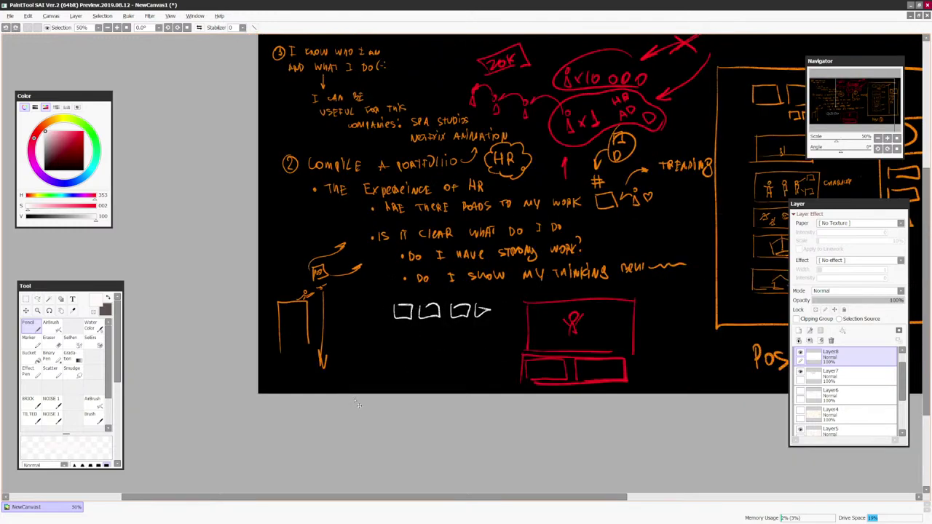
Try a small white triangle in the empty area beside the red frame, and undo it
{"action": "mouse_move", "coordinate": [430, 317]}
{"action": "left_mouse_down"}
{"action": "mouse_move", "coordinate": [448, 340]}
{"action": "mouse_move", "coordinate": [433, 318]}
{"action": "left_mouse_up"}
{"action": "key", "text": "Page_Down"}
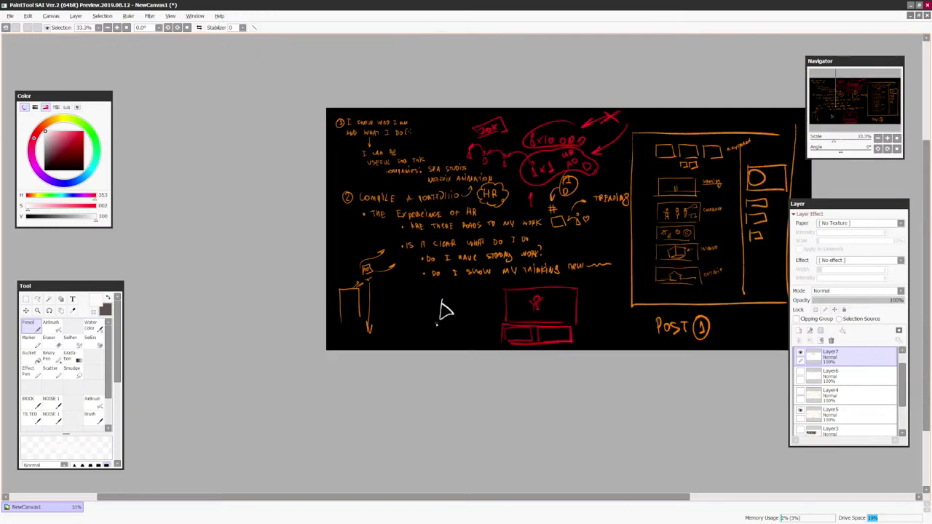
{"action": "left_click_drag", "start_coordinate": [633, 311], "coordinate": [554, 359]}
{"action": "key", "text": "ctrl+z"}
{"action": "key", "text": "Page_Up"}
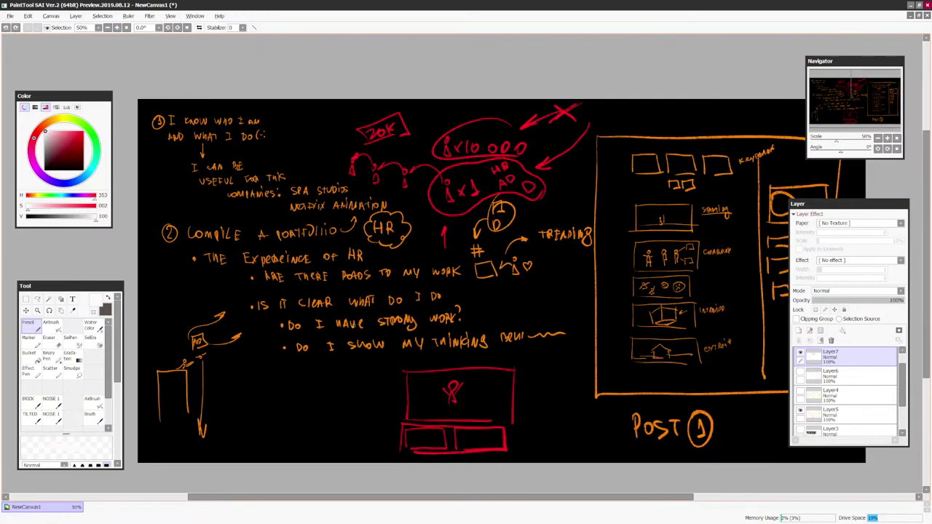
Add a linework layer above the existing sketches and switch to the Chrome window
{"action": "left_click", "coordinate": [809, 330]}
{"action": "left_click_drag", "start_coordinate": [635, 333], "coordinate": [630, 343]}
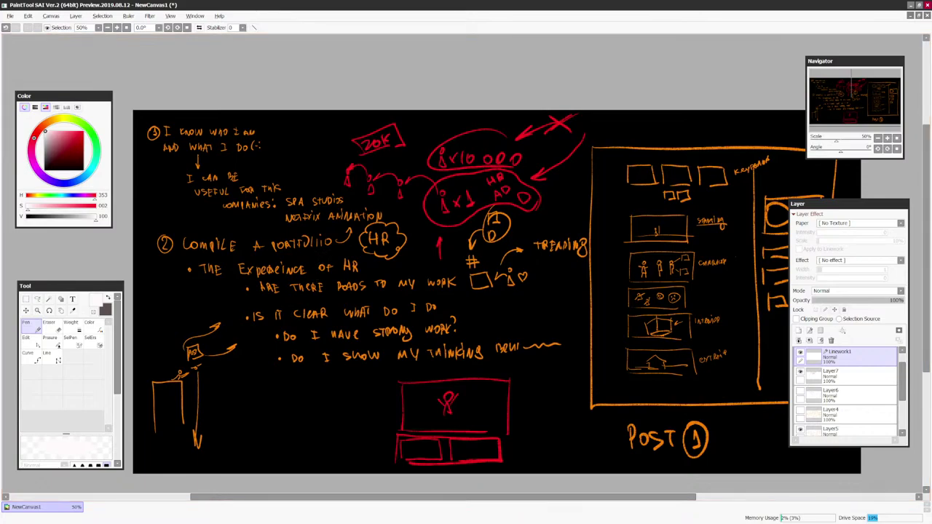
{"action": "key", "text": "alt+Tab"}
{"action": "key", "text": "alt+Tab"}
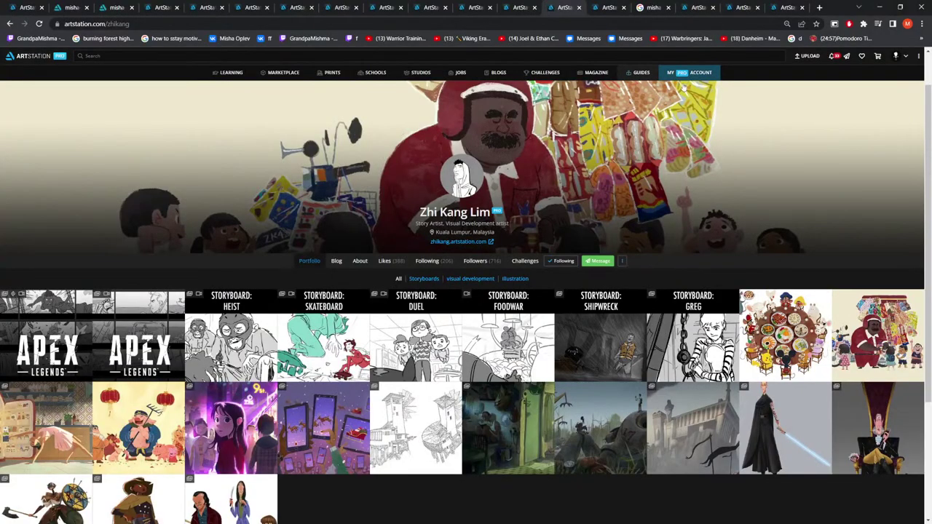
Search Google Images for "storyboarding artstation", open one of the storyboard results, and return to PaintTool SAI
{"action": "type", "text": "storyboarding"}
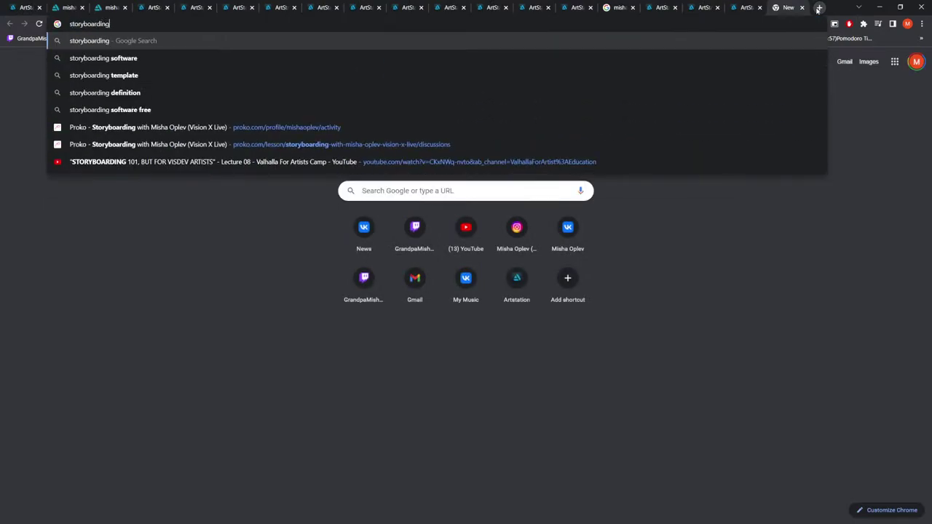
{"action": "key", "text": "Return"}
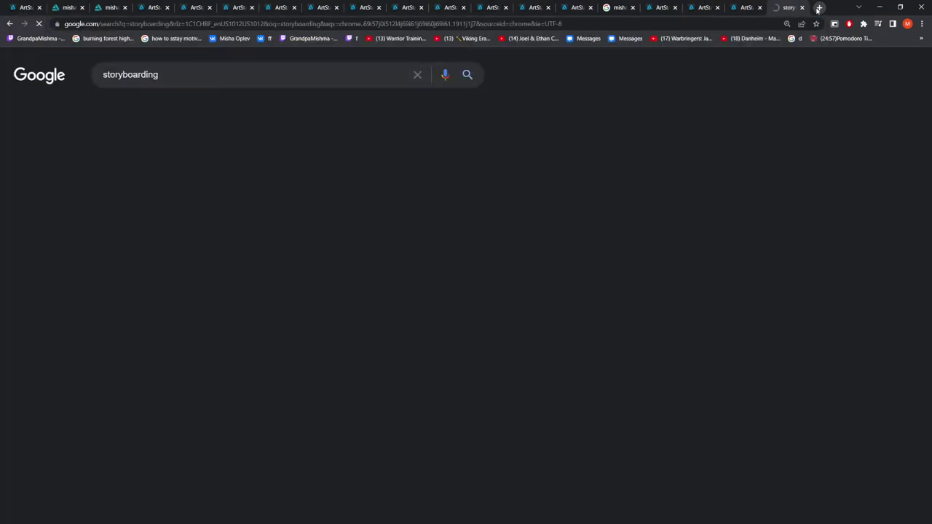
{"action": "type", "text": "arstation"}
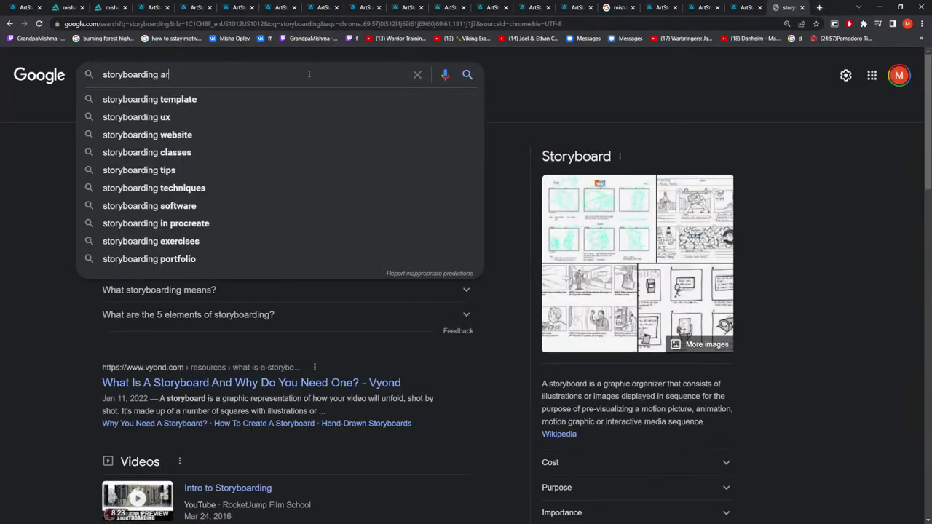
{"action": "key", "text": "Return"}
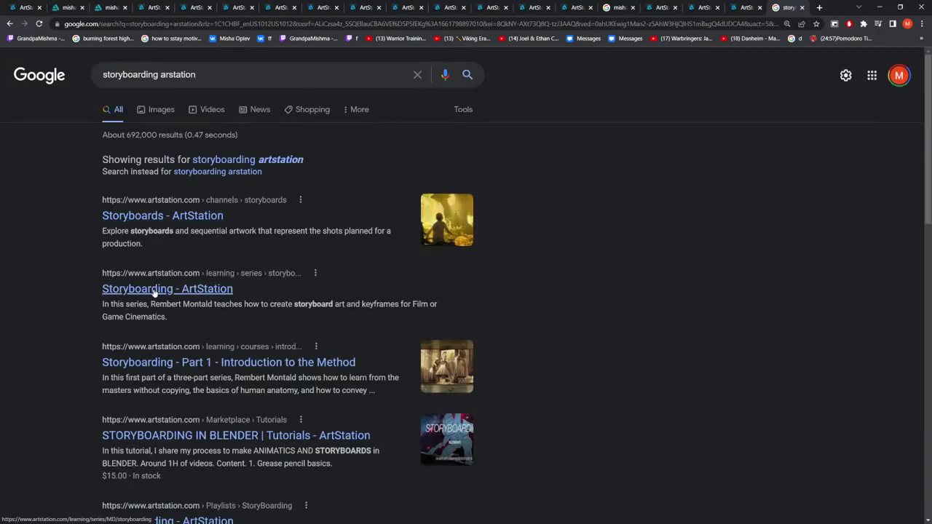
{"action": "left_click", "coordinate": [165, 109]}
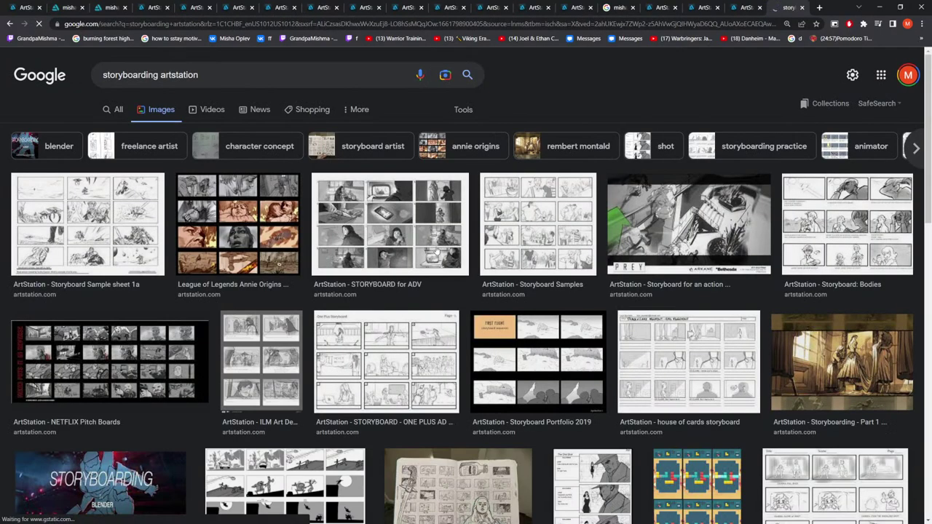
{"action": "left_click", "coordinate": [265, 290]}
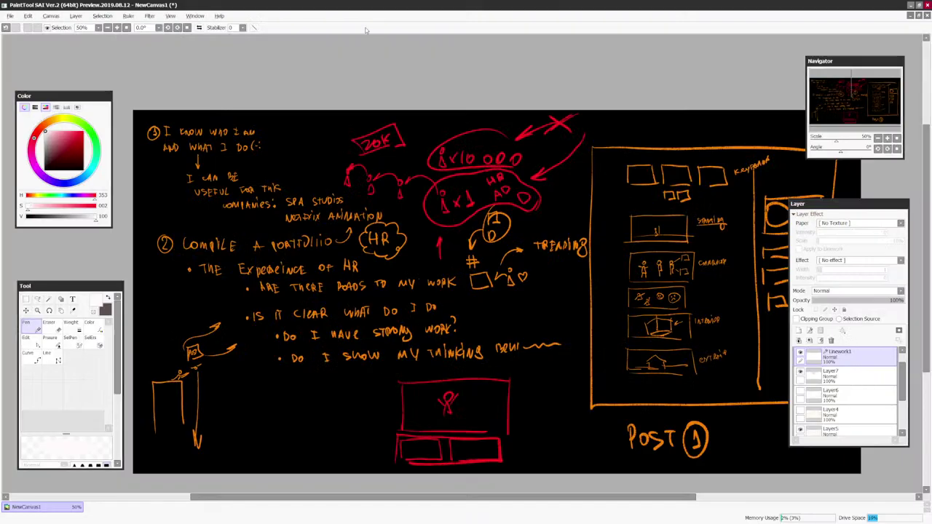
Add a new layer and write "SNO" in white beside the red frame, with a T struck through the O
{"action": "left_click", "coordinate": [798, 330]}
{"action": "left_click_drag", "start_coordinate": [602, 373], "coordinate": [744, 272]}
{"action": "key", "text": "Page_Up"}
{"action": "mouse_move", "coordinate": [457, 362]}
{"action": "left_mouse_down"}
{"action": "mouse_move", "coordinate": [441, 388]}
{"action": "mouse_move", "coordinate": [460, 389]}
{"action": "mouse_move", "coordinate": [478, 355]}
{"action": "mouse_move", "coordinate": [496, 379]}
{"action": "mouse_move", "coordinate": [482, 362]}
{"action": "left_mouse_up"}
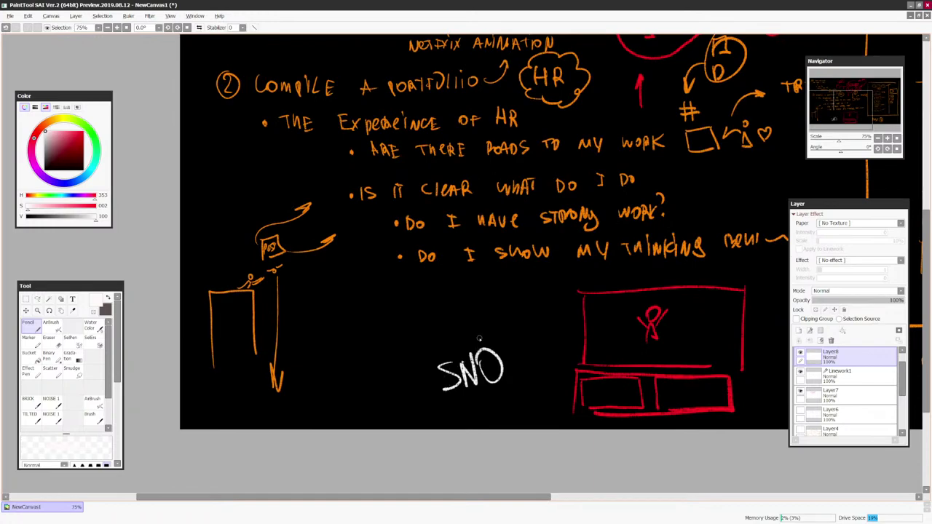
{"action": "left_click_drag", "start_coordinate": [480, 329], "coordinate": [483, 385]}
{"action": "left_click_drag", "start_coordinate": [456, 344], "coordinate": [501, 330]}
{"action": "key", "text": "minus"}
{"action": "key", "text": "minus"}
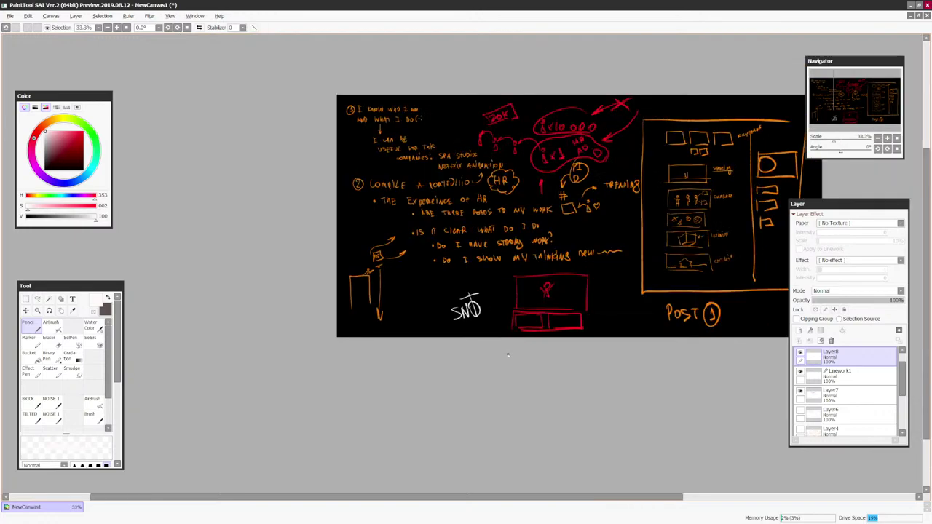
{"action": "key", "text": "plus"}
{"action": "left_click_drag", "start_coordinate": [643, 386], "coordinate": [623, 380]}
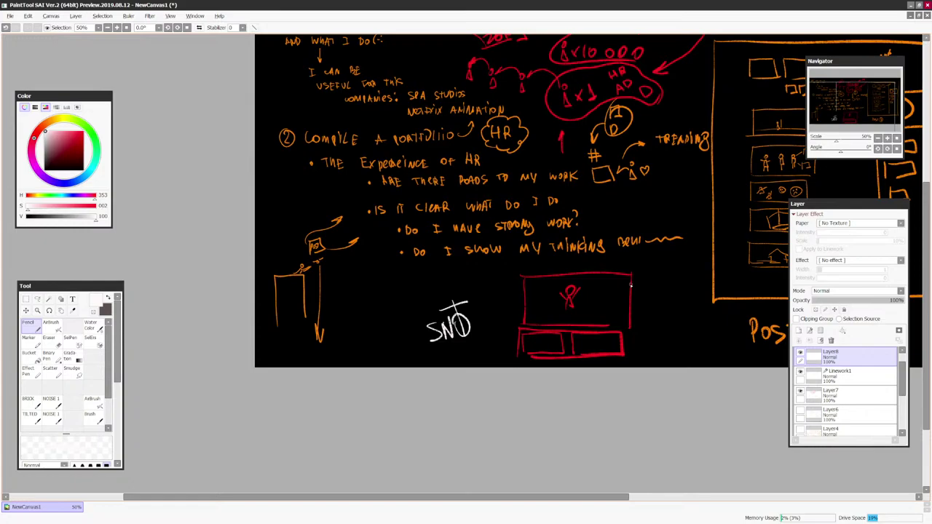
Write a slanted white nickname signature between the orange tower sketch and "SNO", with three crosses over its letters
{"action": "key", "text": "plus"}
{"action": "left_click_drag", "start_coordinate": [534, 327], "coordinate": [674, 327]}
{"action": "key", "text": "plus"}
{"action": "left_click_drag", "start_coordinate": [466, 327], "coordinate": [466, 360]}
{"action": "mouse_move", "coordinate": [466, 326]}
{"action": "left_mouse_down"}
{"action": "mouse_move", "coordinate": [477, 321]}
{"action": "mouse_move", "coordinate": [484, 350]}
{"action": "left_mouse_up"}
{"action": "left_click_drag", "start_coordinate": [492, 325], "coordinate": [496, 348]}
{"action": "left_click_drag", "start_coordinate": [486, 306], "coordinate": [501, 343]}
{"action": "left_click_drag", "start_coordinate": [518, 306], "coordinate": [524, 331]}
{"action": "mouse_move", "coordinate": [524, 323]}
{"action": "left_mouse_down"}
{"action": "mouse_move", "coordinate": [537, 326]}
{"action": "mouse_move", "coordinate": [546, 300]}
{"action": "mouse_move", "coordinate": [565, 309]}
{"action": "left_mouse_up"}
{"action": "mouse_move", "coordinate": [567, 308]}
{"action": "left_mouse_down"}
{"action": "mouse_move", "coordinate": [573, 283]}
{"action": "mouse_move", "coordinate": [581, 300]}
{"action": "left_mouse_up"}
{"action": "left_click_drag", "start_coordinate": [567, 296], "coordinate": [580, 291]}
{"action": "left_click_drag", "start_coordinate": [480, 282], "coordinate": [482, 340]}
{"action": "left_click_drag", "start_coordinate": [474, 305], "coordinate": [498, 299]}
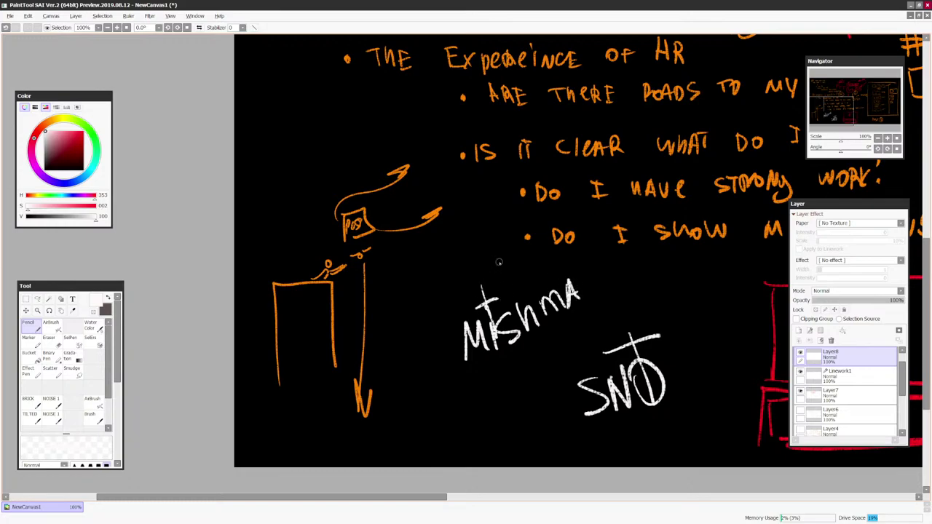
{"action": "left_click_drag", "start_coordinate": [499, 262], "coordinate": [497, 314]}
{"action": "mouse_move", "coordinate": [494, 279]}
{"action": "left_mouse_down"}
{"action": "mouse_move", "coordinate": [513, 276]}
{"action": "mouse_move", "coordinate": [521, 304]}
{"action": "mouse_move", "coordinate": [541, 271]}
{"action": "left_mouse_up"}
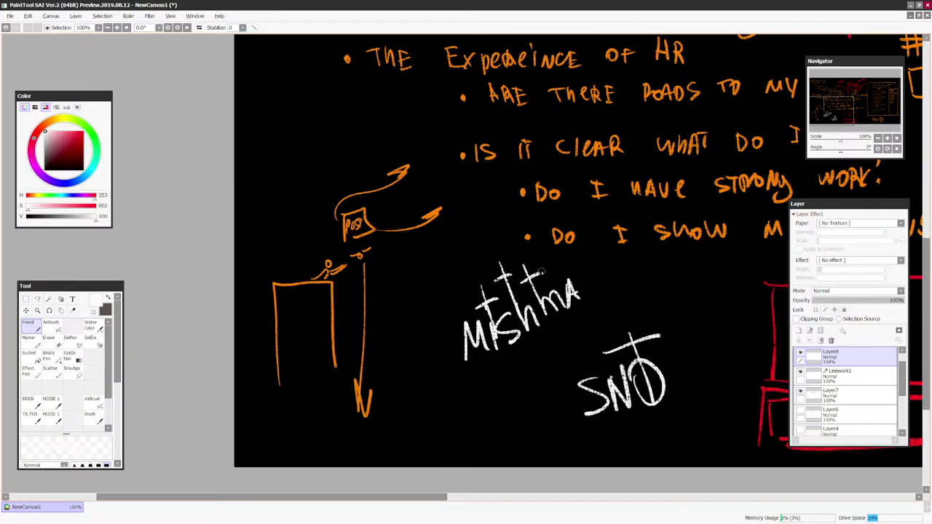
{"action": "key", "text": "Page_Down"}
{"action": "key", "text": "Page_Down"}
{"action": "left_click_drag", "start_coordinate": [682, 352], "coordinate": [587, 365]}
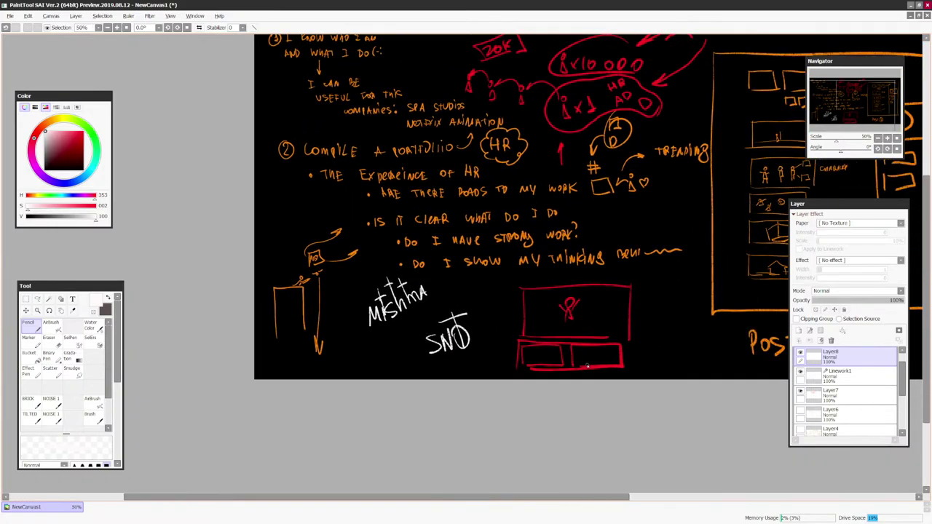
{"action": "key", "text": "Page_Up"}
{"action": "left_click_drag", "start_coordinate": [567, 334], "coordinate": [638, 326]}
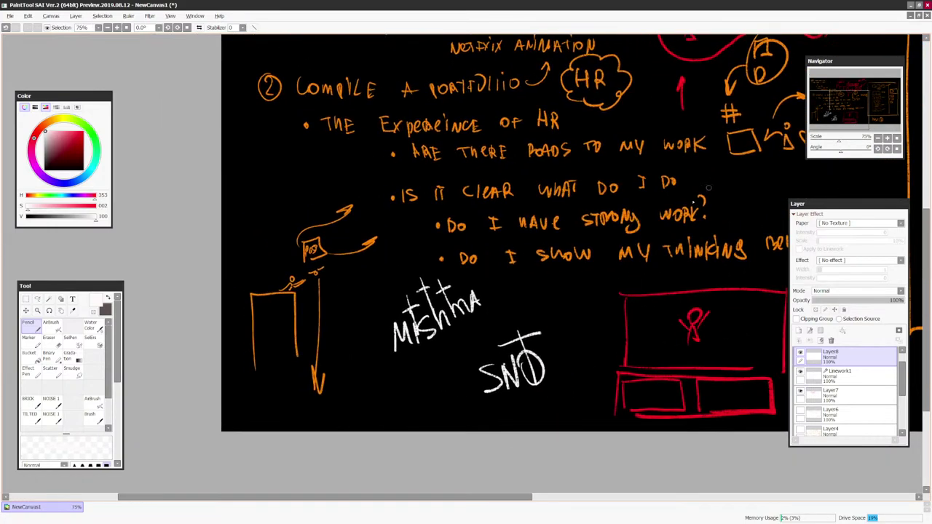
{"action": "key", "text": "Page_Down"}
{"action": "key", "text": "Page_Down"}
{"action": "left_click_drag", "start_coordinate": [723, 299], "coordinate": [650, 315]}
{"action": "key", "text": "Page_Up"}
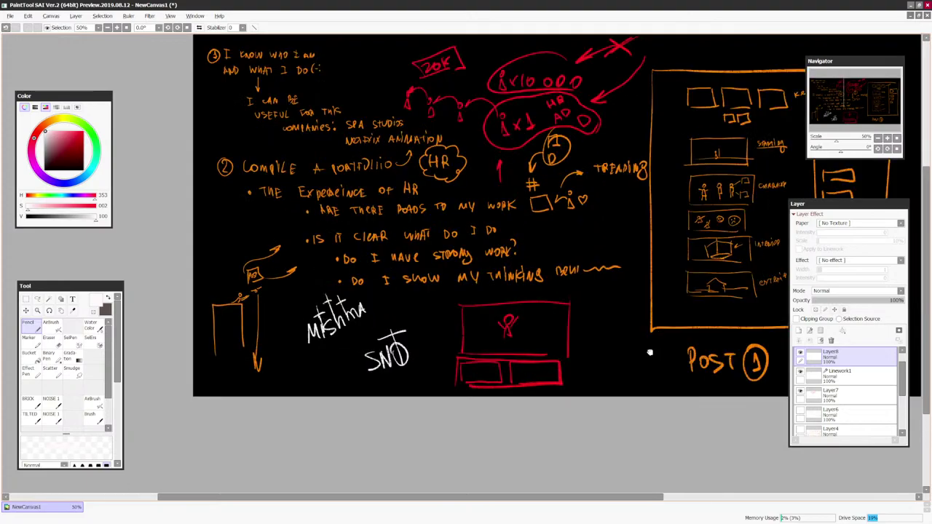
{"action": "key", "text": "Page_Up"}
{"action": "mouse_move", "coordinate": [651, 354]}
{"action": "left_mouse_down"}
{"action": "mouse_move", "coordinate": [595, 333]}
{"action": "mouse_move", "coordinate": [582, 366]}
{"action": "mouse_move", "coordinate": [647, 397]}
{"action": "left_mouse_up"}
{"action": "scroll", "coordinate": [620, 276], "scroll_direction": "down", "scroll_amount": 2}
{"action": "scroll", "coordinate": [536, 390], "scroll_direction": "up", "scroll_amount": 1}
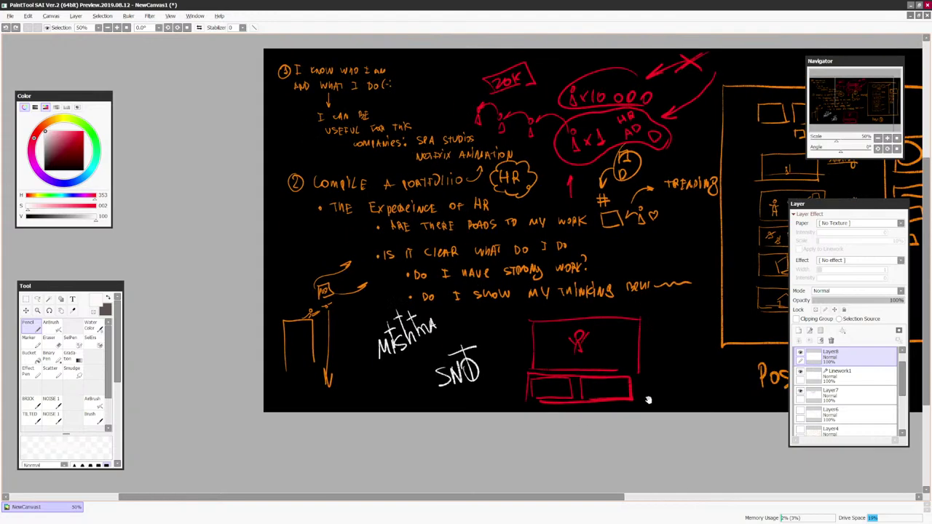
{"action": "scroll", "coordinate": [648, 400], "scroll_direction": "down", "scroll_amount": 1}
{"action": "scroll", "coordinate": [639, 360], "scroll_direction": "up", "scroll_amount": 1}
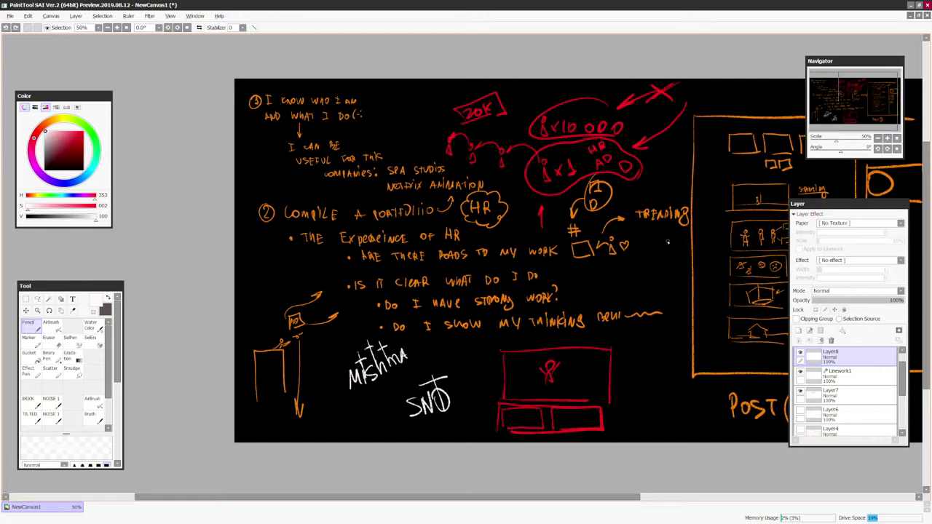
{"action": "scroll", "coordinate": [667, 242], "scroll_direction": "up", "scroll_amount": 2}
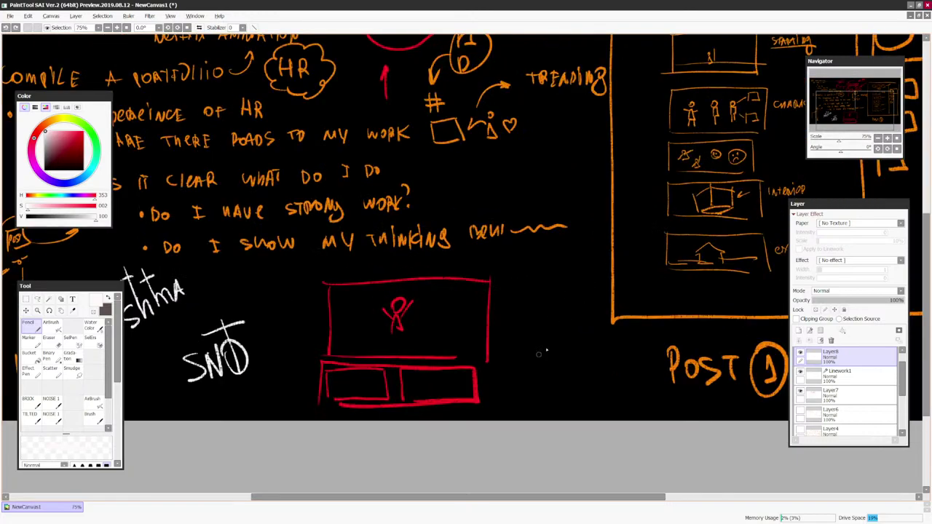
Write the artist's first and last name in small plain white letters between the red frame and "POST 1"
{"action": "mouse_move", "coordinate": [521, 378]}
{"action": "left_mouse_down"}
{"action": "mouse_move", "coordinate": [559, 359]}
{"action": "mouse_move", "coordinate": [562, 375]}
{"action": "mouse_move", "coordinate": [695, 309]}
{"action": "left_mouse_up"}
{"action": "scroll", "coordinate": [693, 311], "scroll_direction": "down", "scroll_amount": 3}
{"action": "scroll", "coordinate": [693, 312], "scroll_direction": "up", "scroll_amount": 1}
{"action": "mouse_move", "coordinate": [542, 225]}
{"action": "left_mouse_down"}
{"action": "mouse_move", "coordinate": [572, 255]}
{"action": "mouse_move", "coordinate": [651, 170]}
{"action": "left_mouse_up"}
{"action": "key", "text": "ctrl+z"}
{"action": "scroll", "coordinate": [682, 266], "scroll_direction": "down", "scroll_amount": 2}
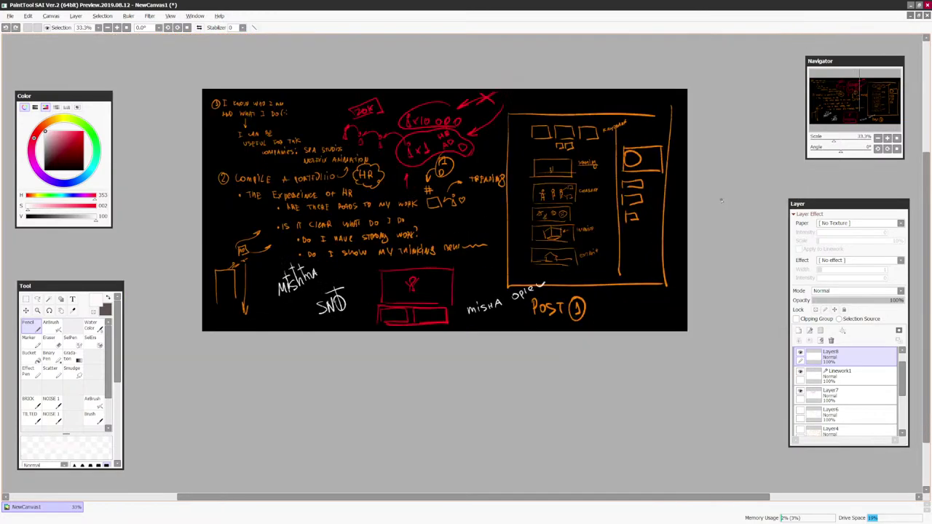
{"action": "scroll", "coordinate": [618, 309], "scroll_direction": "up", "scroll_amount": 1}
{"action": "mouse_move", "coordinate": [612, 316]}
{"action": "left_mouse_down"}
{"action": "mouse_move", "coordinate": [624, 303]}
{"action": "mouse_move", "coordinate": [627, 317]}
{"action": "mouse_move", "coordinate": [659, 312]}
{"action": "left_mouse_up"}
{"action": "mouse_move", "coordinate": [609, 320]}
{"action": "left_mouse_down"}
{"action": "mouse_move", "coordinate": [671, 298]}
{"action": "mouse_move", "coordinate": [647, 297]}
{"action": "mouse_move", "coordinate": [652, 308]}
{"action": "mouse_move", "coordinate": [638, 311]}
{"action": "left_mouse_up"}
{"action": "left_click", "coordinate": [665, 307]}
{"action": "key", "text": "ctrl+z"}
{"action": "key", "text": "ctrl+z"}
{"action": "key", "text": "ctrl+z"}
{"action": "key", "text": "ctrl+z"}
{"action": "key", "text": "ctrl+z"}
Write a slanted white nickname signature beside "POST 1" and underline it with one long sweeping stroke
{"action": "left_click_drag", "start_coordinate": [637, 306], "coordinate": [664, 290]}
{"action": "left_click_drag", "start_coordinate": [657, 300], "coordinate": [667, 297]}
{"action": "left_click_drag", "start_coordinate": [595, 327], "coordinate": [681, 296]}
{"action": "key", "text": "Page_Down"}
{"action": "key", "text": "Page_Down"}
{"action": "key", "text": "Page_Up"}
{"action": "key", "text": "Page_Up"}
{"action": "key", "text": "Page_Up"}
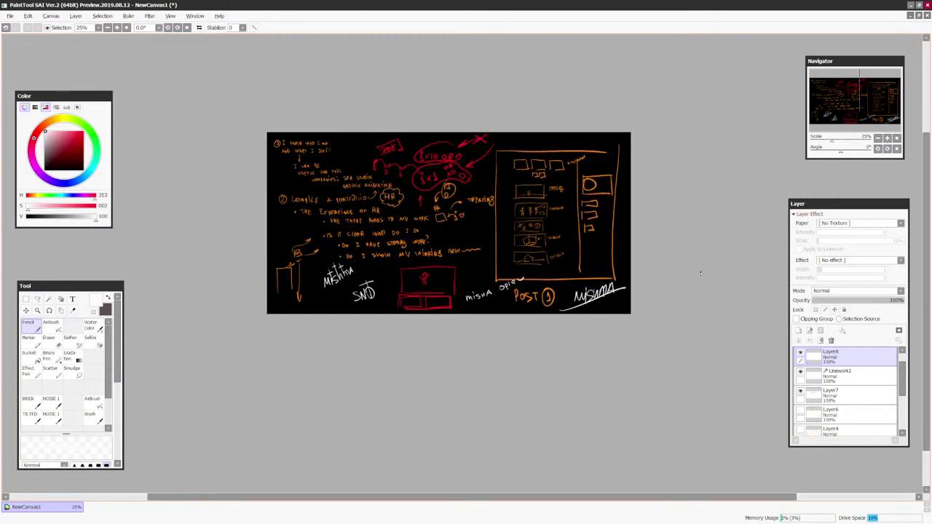
Write and underline "SPAT" in white below the end of the line about showing my thinking
{"action": "left_click_drag", "start_coordinate": [619, 268], "coordinate": [690, 385]}
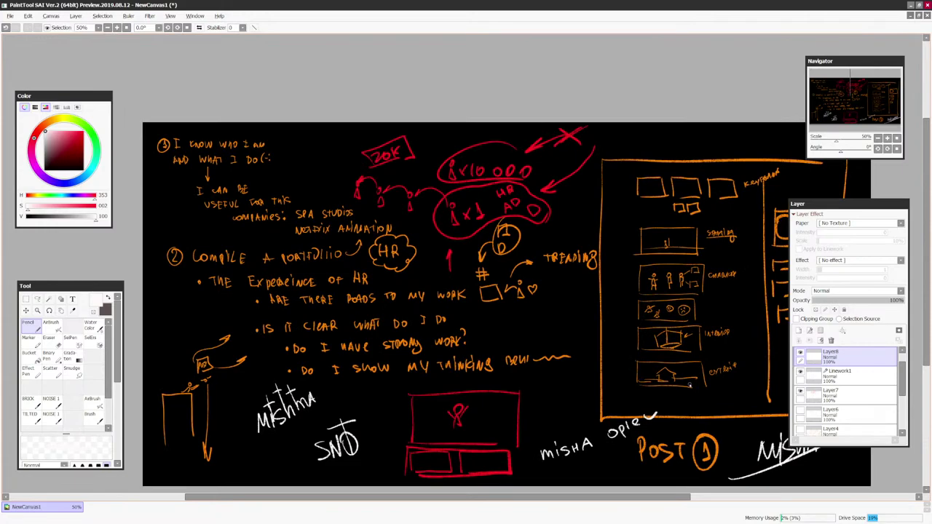
{"action": "scroll", "coordinate": [690, 386], "scroll_direction": "down", "scroll_amount": 2}
{"action": "scroll", "coordinate": [655, 364], "scroll_direction": "up", "scroll_amount": 2}
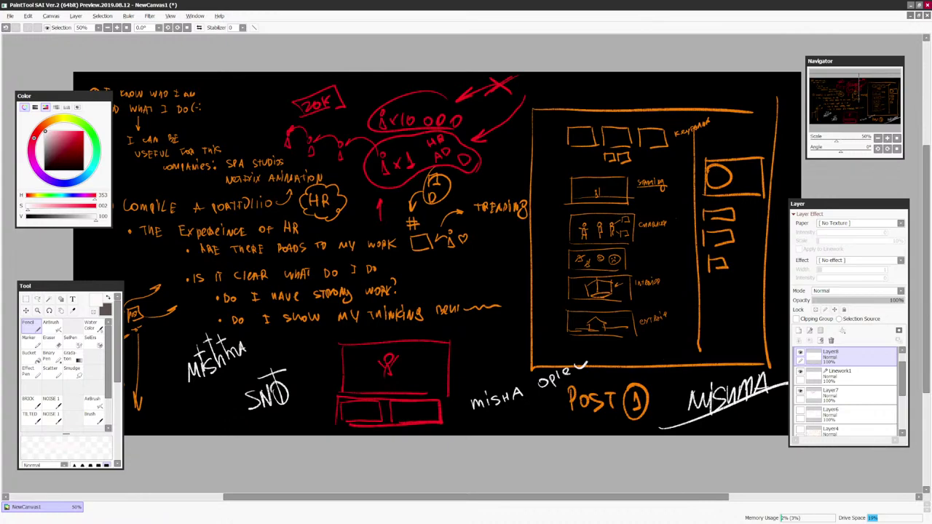
{"action": "left_click_drag", "start_coordinate": [483, 334], "coordinate": [470, 350]}
{"action": "mouse_move", "coordinate": [481, 332]}
{"action": "left_mouse_down"}
{"action": "mouse_move", "coordinate": [487, 352]}
{"action": "mouse_move", "coordinate": [486, 342]}
{"action": "left_mouse_up"}
{"action": "mouse_move", "coordinate": [497, 324]}
{"action": "left_mouse_down"}
{"action": "mouse_move", "coordinate": [494, 340]}
{"action": "mouse_move", "coordinate": [504, 336]}
{"action": "left_mouse_up"}
{"action": "left_click_drag", "start_coordinate": [495, 332], "coordinate": [504, 330]}
{"action": "mouse_move", "coordinate": [510, 319]}
{"action": "left_mouse_down"}
{"action": "mouse_move", "coordinate": [515, 334]}
{"action": "mouse_move", "coordinate": [514, 316]}
{"action": "left_mouse_up"}
{"action": "left_click_drag", "start_coordinate": [475, 353], "coordinate": [520, 331]}
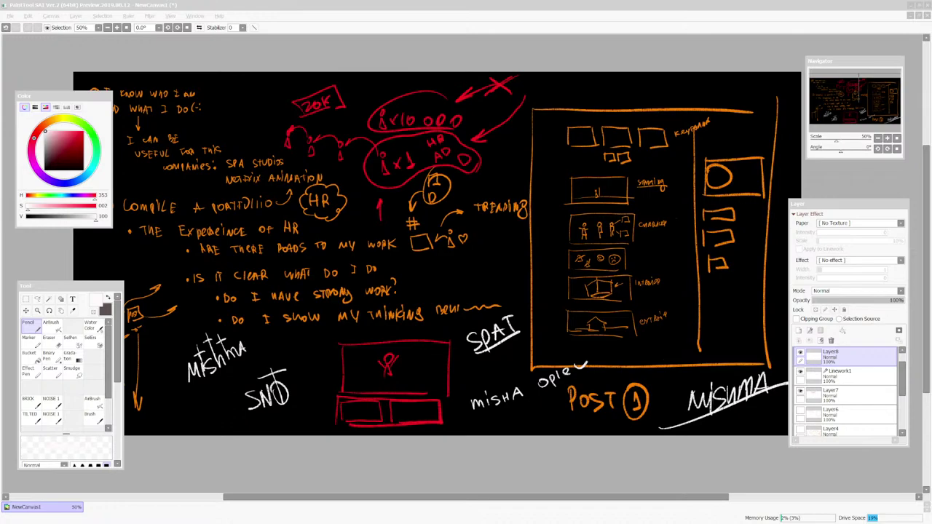
Hide all the layers holding the written notes, sketches and white signatures
{"action": "left_click", "coordinate": [800, 372]}
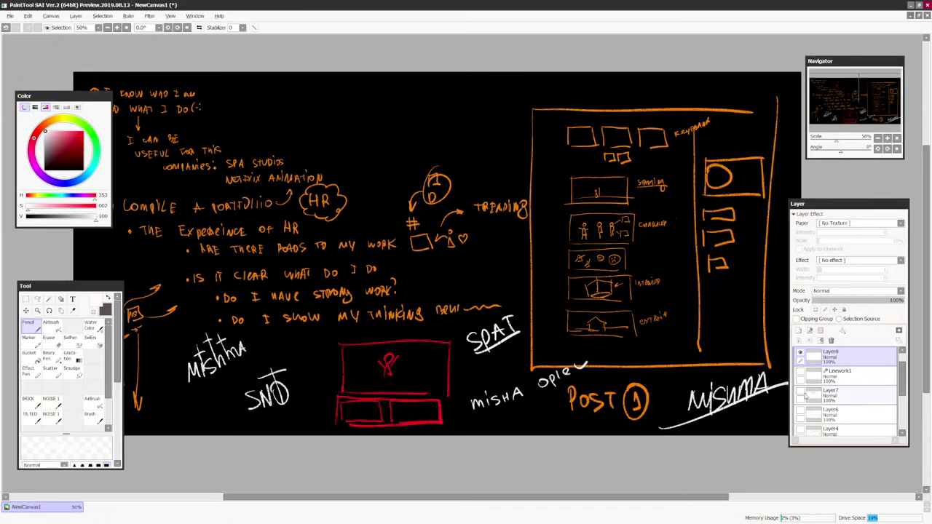
{"action": "left_click_drag", "start_coordinate": [902, 377], "coordinate": [901, 395]}
{"action": "left_click", "coordinate": [800, 407]}
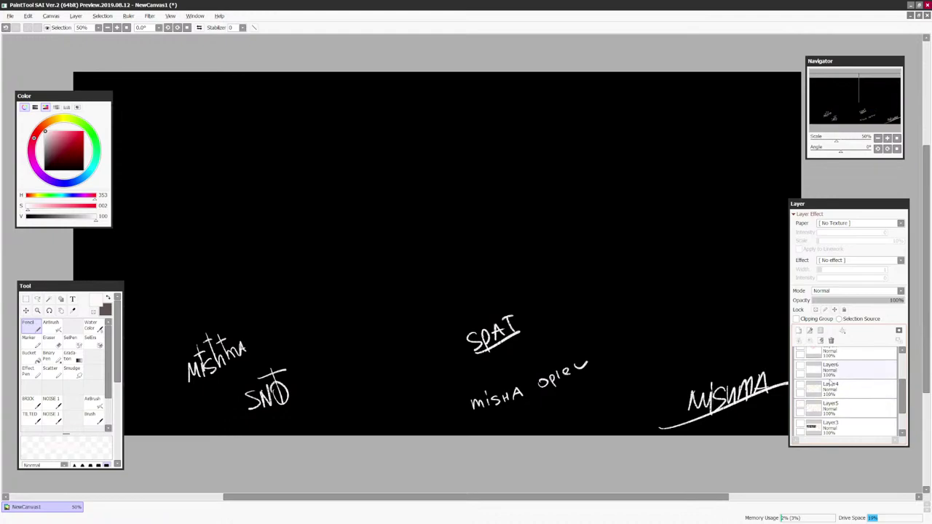
{"action": "left_click", "coordinate": [516, 337], "text": "ctrl+shift"}
{"action": "key", "text": "Delete"}
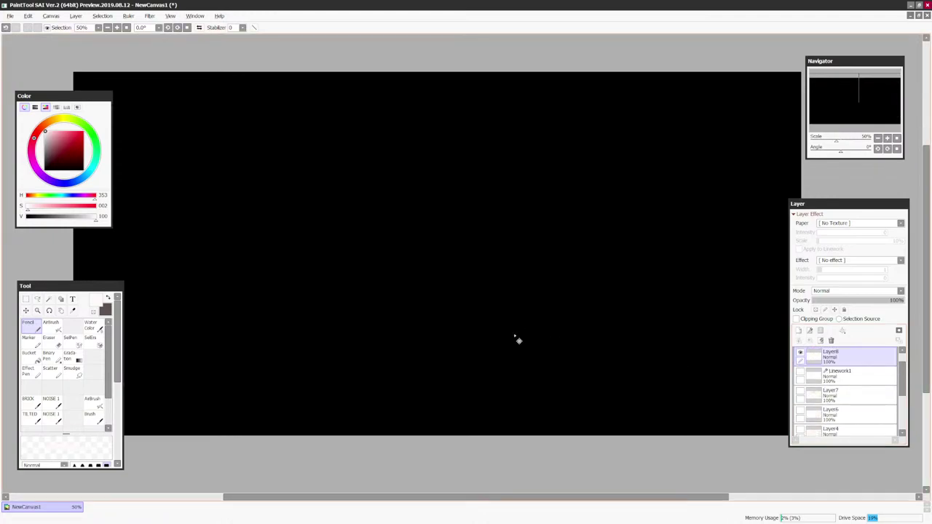
{"action": "key", "text": "ctrl+z"}
{"action": "left_click", "coordinate": [800, 353]}
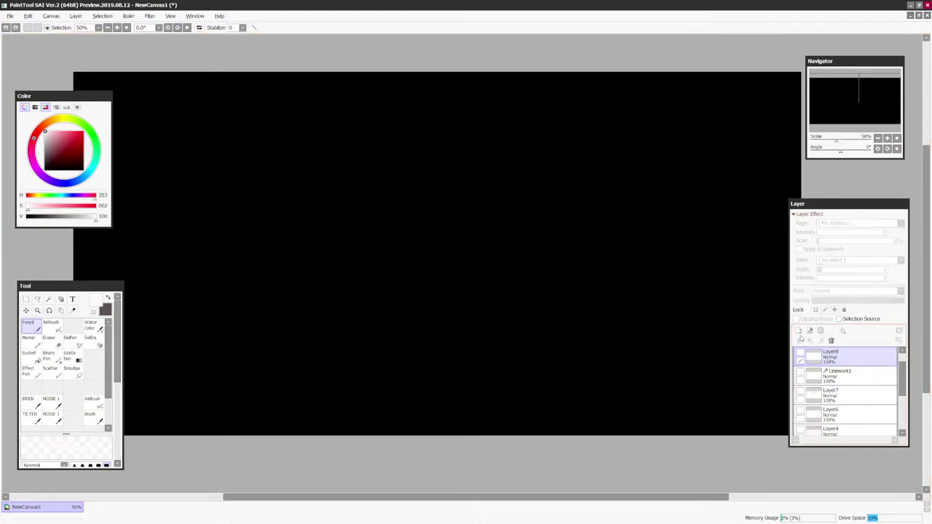
Add a new layer and draw five white lines fanning downward from one point, with small circles at the ends of the outer four
{"action": "key", "text": "ctrl+shift+n"}
{"action": "left_click_drag", "start_coordinate": [390, 312], "coordinate": [453, 236]}
{"action": "mouse_move", "coordinate": [547, 306]}
{"action": "left_mouse_down"}
{"action": "mouse_move", "coordinate": [477, 224]}
{"action": "mouse_move", "coordinate": [471, 316]}
{"action": "left_mouse_up"}
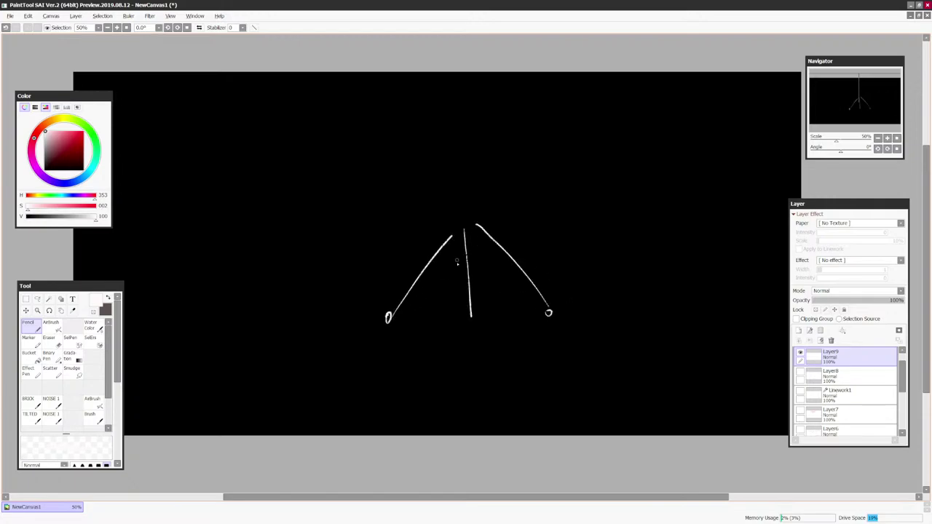
{"action": "left_click_drag", "start_coordinate": [457, 241], "coordinate": [434, 318]}
{"action": "left_click_drag", "start_coordinate": [480, 243], "coordinate": [496, 299]}
{"action": "left_click_drag", "start_coordinate": [437, 316], "coordinate": [436, 324]}
{"action": "left_click_drag", "start_coordinate": [494, 307], "coordinate": [498, 316]}
Extend a vertical line upward from the fan to a small circle and point an arrow at it from a small crown
{"action": "mouse_move", "coordinate": [449, 234]}
{"action": "left_mouse_down"}
{"action": "mouse_move", "coordinate": [463, 111]}
{"action": "mouse_move", "coordinate": [461, 123]}
{"action": "left_mouse_up"}
{"action": "mouse_move", "coordinate": [516, 133]}
{"action": "left_mouse_down"}
{"action": "mouse_move", "coordinate": [482, 159]}
{"action": "mouse_move", "coordinate": [537, 136]}
{"action": "mouse_move", "coordinate": [550, 141]}
{"action": "left_mouse_up"}
{"action": "key", "text": "Page_Down"}
{"action": "key", "text": "Page_Down"}
{"action": "key", "text": "Page_Up"}
{"action": "key", "text": "Page_Up"}
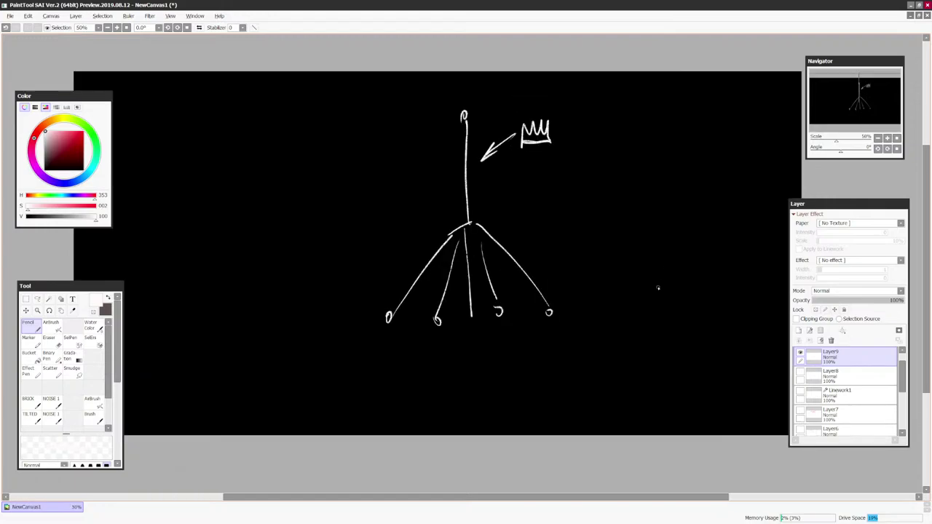
Replace the fan diagram with a long vertical line marked "80%" and a short one marked "20%"
{"action": "left_click_drag", "start_coordinate": [639, 329], "coordinate": [652, 396]}
{"action": "left_click_drag", "start_coordinate": [489, 287], "coordinate": [514, 259]}
{"action": "left_click_drag", "start_coordinate": [481, 281], "coordinate": [458, 260]}
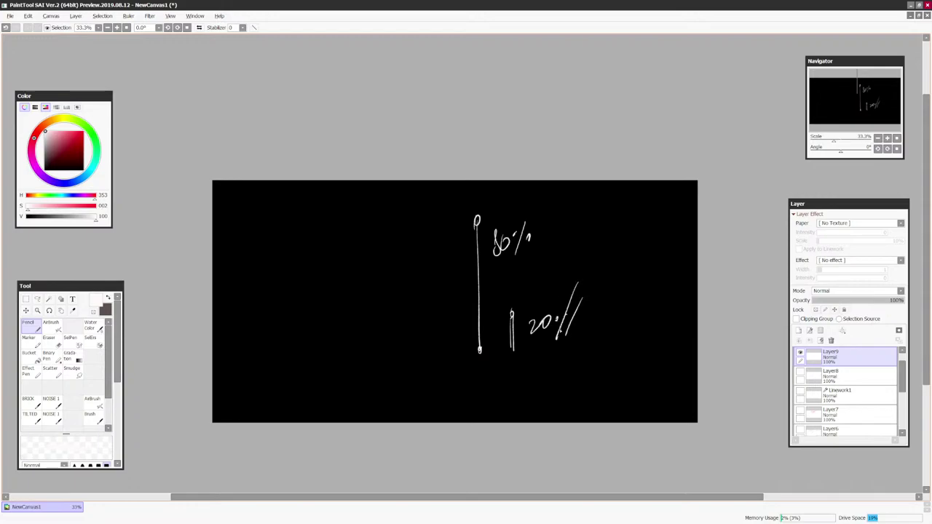
Replace the percentage lines with a wide frame holding three pictures, an upward arrow beneath it, and a frowning round character with raised arms
{"action": "key", "text": "Page_Down"}
{"action": "key", "text": "Page_Down"}
{"action": "key", "text": "Page_Up"}
{"action": "key", "text": "Page_Up"}
{"action": "left_click_drag", "start_coordinate": [689, 384], "coordinate": [696, 371]}
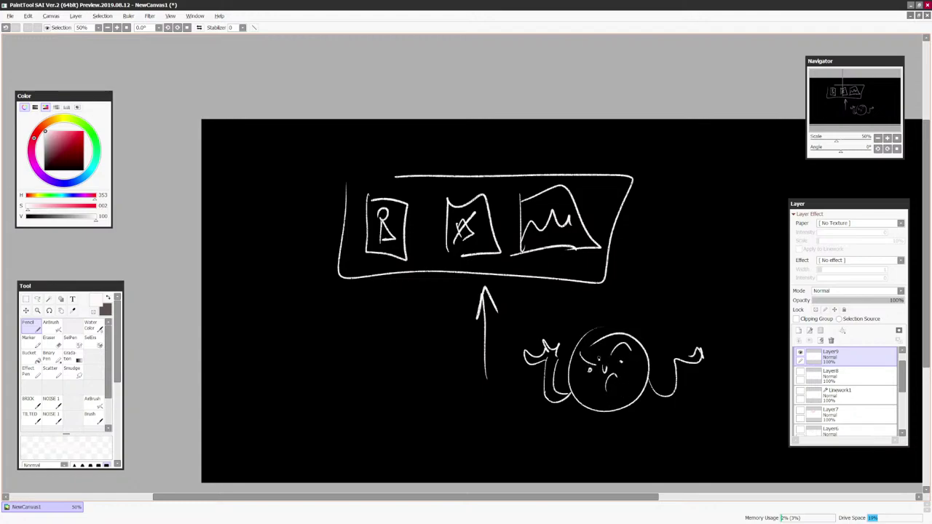
Clear the framed pictures sketch and draw a tall upward arrow with a short upward arrow beside its base
{"action": "key", "text": "Page_Down"}
{"action": "left_click_drag", "start_coordinate": [575, 331], "coordinate": [566, 343]}
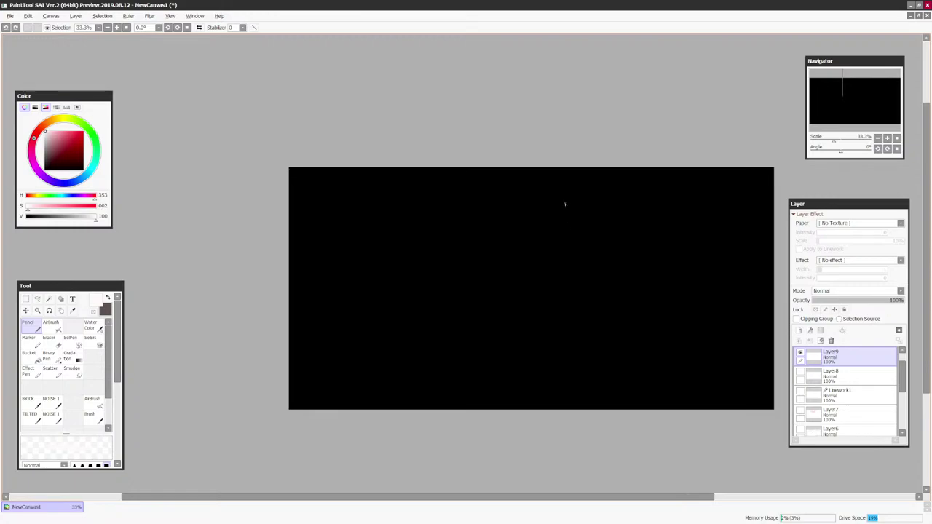
{"action": "left_click_drag", "start_coordinate": [565, 204], "coordinate": [560, 384]}
{"action": "mouse_move", "coordinate": [562, 212]}
{"action": "left_mouse_down"}
{"action": "mouse_move", "coordinate": [566, 197]}
{"action": "mouse_move", "coordinate": [573, 212]}
{"action": "left_mouse_up"}
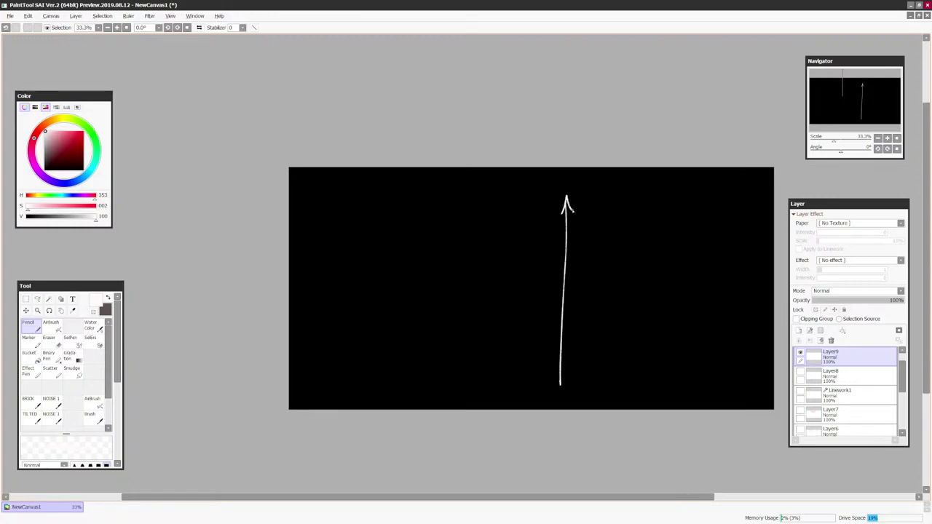
{"action": "left_click_drag", "start_coordinate": [601, 337], "coordinate": [600, 383]}
{"action": "mouse_move", "coordinate": [595, 345]}
{"action": "left_mouse_down"}
{"action": "mouse_move", "coordinate": [600, 334]}
{"action": "mouse_move", "coordinate": [606, 345]}
{"action": "left_mouse_up"}
Write "Color & Light" beside the tip of the tall arrow
{"action": "left_click_drag", "start_coordinate": [648, 267], "coordinate": [559, 349]}
{"action": "key", "text": "Page_Up"}
{"action": "mouse_move", "coordinate": [521, 282]}
{"action": "left_mouse_down"}
{"action": "mouse_move", "coordinate": [531, 292]}
{"action": "mouse_move", "coordinate": [565, 284]}
{"action": "mouse_move", "coordinate": [531, 331]}
{"action": "mouse_move", "coordinate": [554, 332]}
{"action": "mouse_move", "coordinate": [584, 307]}
{"action": "left_mouse_up"}
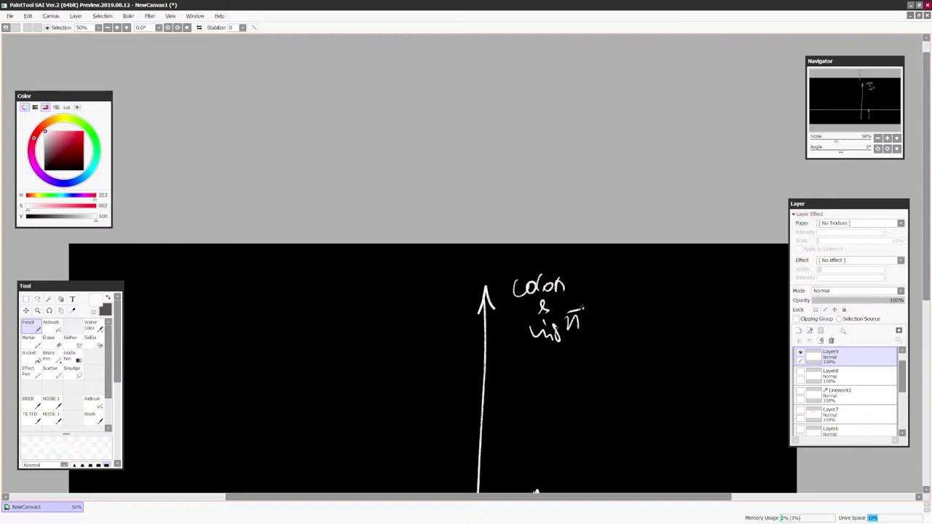
Circle the "Color & Light" label and start a handwritten label above the short arrow
{"action": "scroll", "coordinate": [593, 249], "scroll_direction": "down", "scroll_amount": 1}
{"action": "left_click_drag", "start_coordinate": [514, 259], "coordinate": [498, 281]}
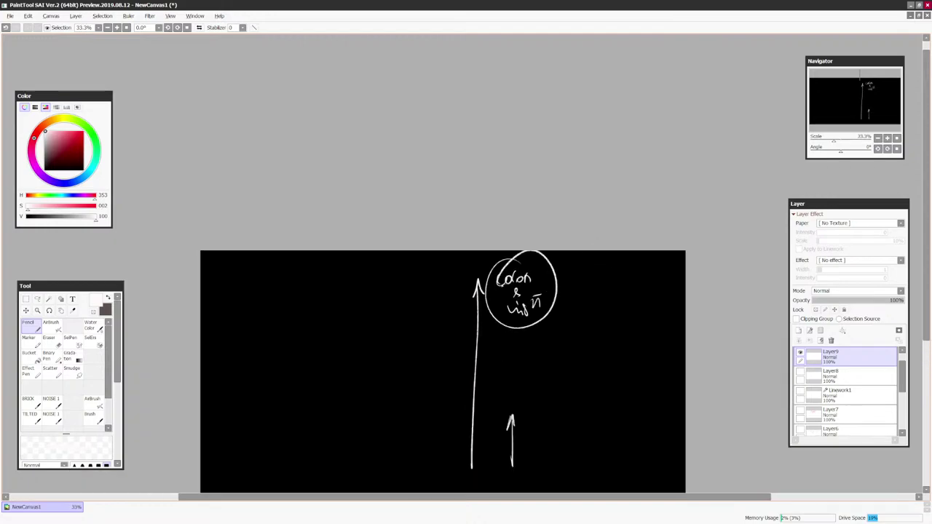
{"action": "key", "text": "Page_Down"}
{"action": "left_click_drag", "start_coordinate": [648, 272], "coordinate": [645, 222]}
{"action": "left_click_drag", "start_coordinate": [501, 308], "coordinate": [511, 305]}
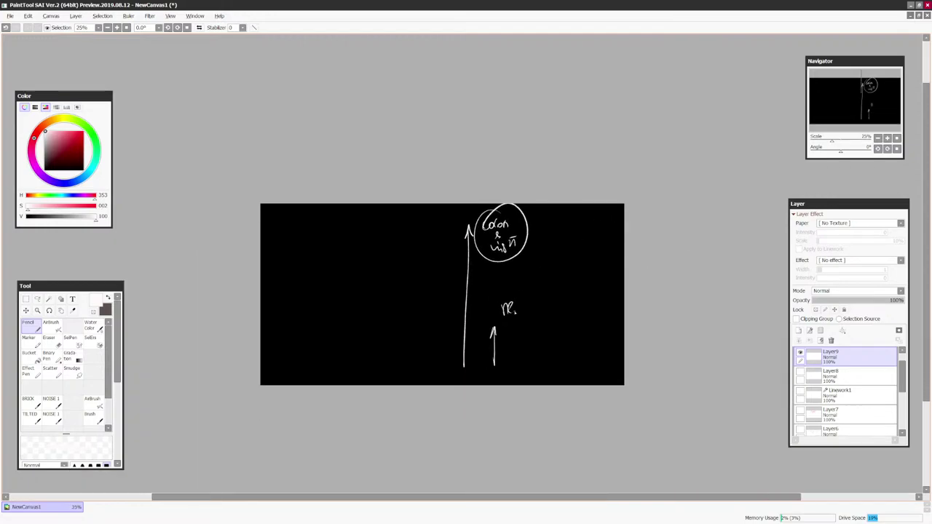
Undo the two-arrow sketch and draw a fan of five arrows spreading outward from a common base area
{"action": "key", "text": "ctrl+z"}
{"action": "key", "text": "ctrl+z"}
{"action": "key", "text": "ctrl+z"}
{"action": "key", "text": "ctrl+z"}
{"action": "key", "text": "ctrl+z"}
{"action": "key", "text": "ctrl+z"}
{"action": "key", "text": "ctrl+z"}
{"action": "key", "text": "ctrl+z"}
{"action": "key", "text": "ctrl+z"}
{"action": "key", "text": "ctrl+z"}
{"action": "key", "text": "ctrl+z"}
{"action": "key", "text": "ctrl+z"}
{"action": "scroll", "coordinate": [574, 244], "scroll_direction": "up", "scroll_amount": 1}
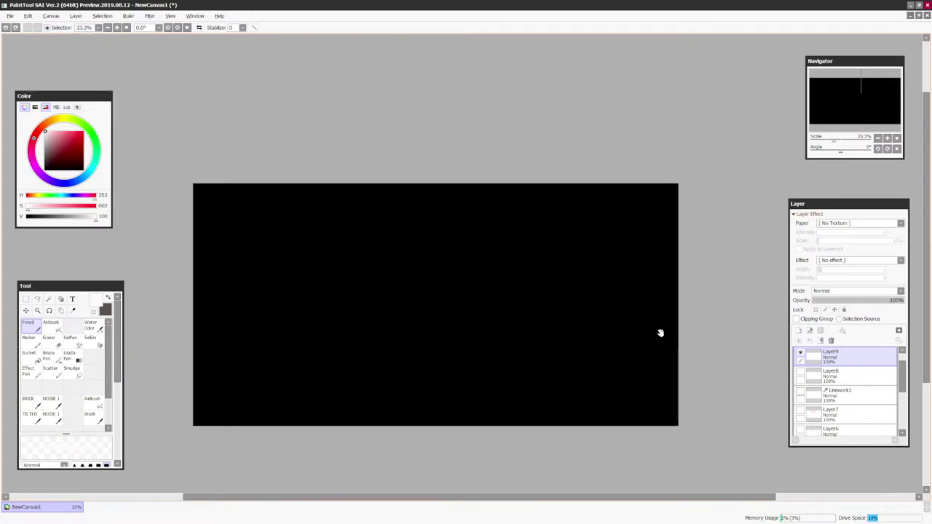
{"action": "scroll", "coordinate": [659, 331], "scroll_direction": "up", "scroll_amount": 1}
{"action": "scroll", "coordinate": [699, 264], "scroll_direction": "up", "scroll_amount": 1}
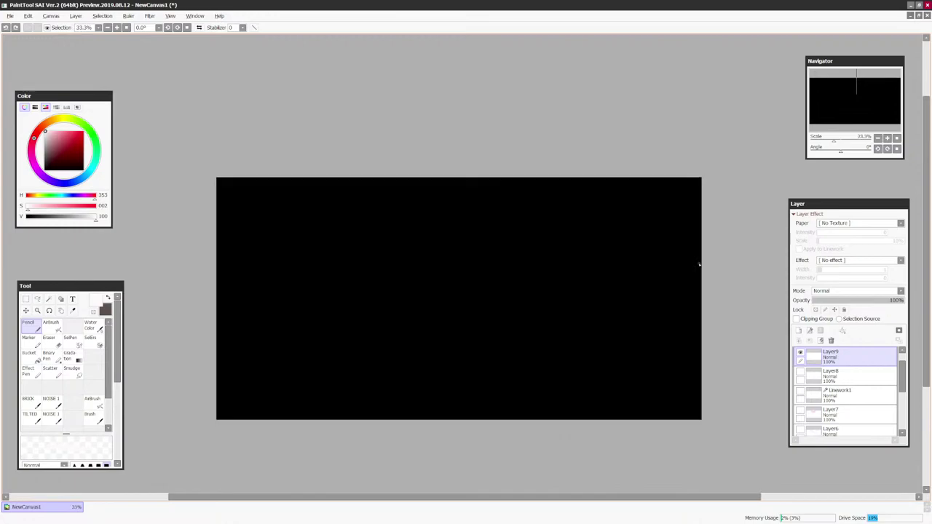
{"action": "mouse_move", "coordinate": [479, 370]}
{"action": "left_mouse_down"}
{"action": "mouse_move", "coordinate": [428, 275]}
{"action": "mouse_move", "coordinate": [439, 289]}
{"action": "mouse_move", "coordinate": [501, 236]}
{"action": "left_mouse_up"}
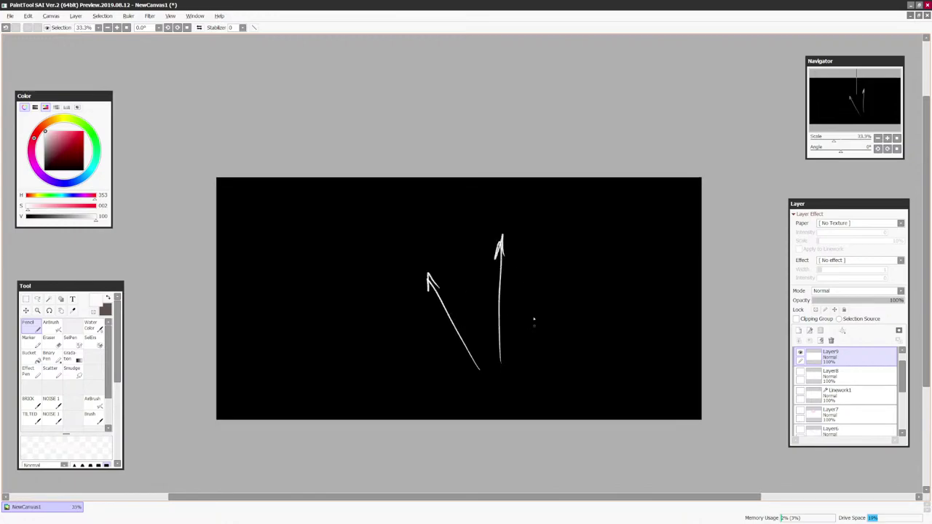
{"action": "mouse_move", "coordinate": [532, 366]}
{"action": "left_mouse_down"}
{"action": "mouse_move", "coordinate": [579, 271]}
{"action": "mouse_move", "coordinate": [622, 301]}
{"action": "left_mouse_up"}
{"action": "mouse_move", "coordinate": [464, 372]}
{"action": "left_mouse_down"}
{"action": "mouse_move", "coordinate": [408, 342]}
{"action": "mouse_move", "coordinate": [420, 346]}
{"action": "mouse_move", "coordinate": [360, 249]}
{"action": "mouse_move", "coordinate": [619, 266]}
{"action": "mouse_move", "coordinate": [391, 281]}
{"action": "left_mouse_up"}
{"action": "key", "text": "ctrl+z"}
{"action": "key", "text": "Page_Up"}
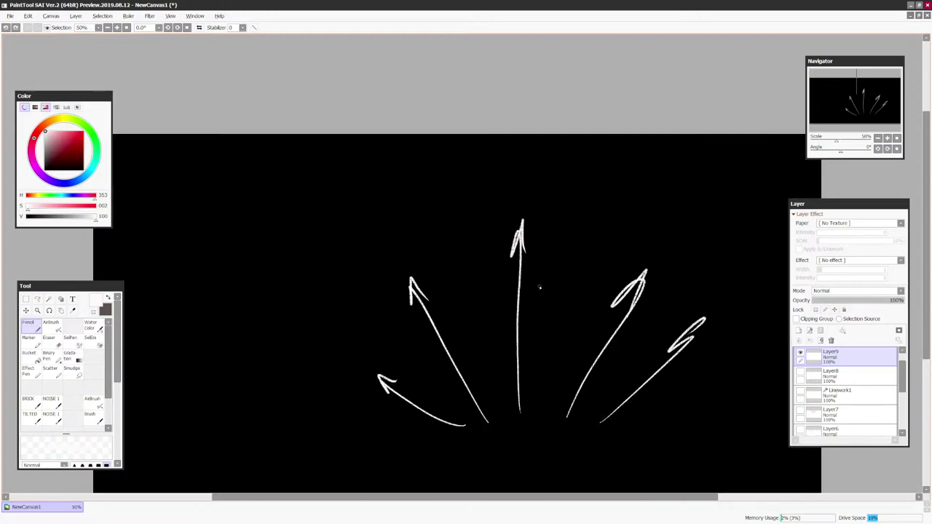
Draw a crown above the middle arrow and a curved arrow from it towards the neighbouring arrow
{"action": "mouse_move", "coordinate": [554, 176]}
{"action": "left_mouse_down"}
{"action": "mouse_move", "coordinate": [537, 199]}
{"action": "mouse_move", "coordinate": [541, 186]}
{"action": "mouse_move", "coordinate": [512, 190]}
{"action": "mouse_move", "coordinate": [538, 180]}
{"action": "mouse_move", "coordinate": [517, 205]}
{"action": "mouse_move", "coordinate": [575, 187]}
{"action": "mouse_move", "coordinate": [655, 238]}
{"action": "left_mouse_up"}
{"action": "key", "text": "ctrl+z"}
{"action": "key", "text": "ctrl+z"}
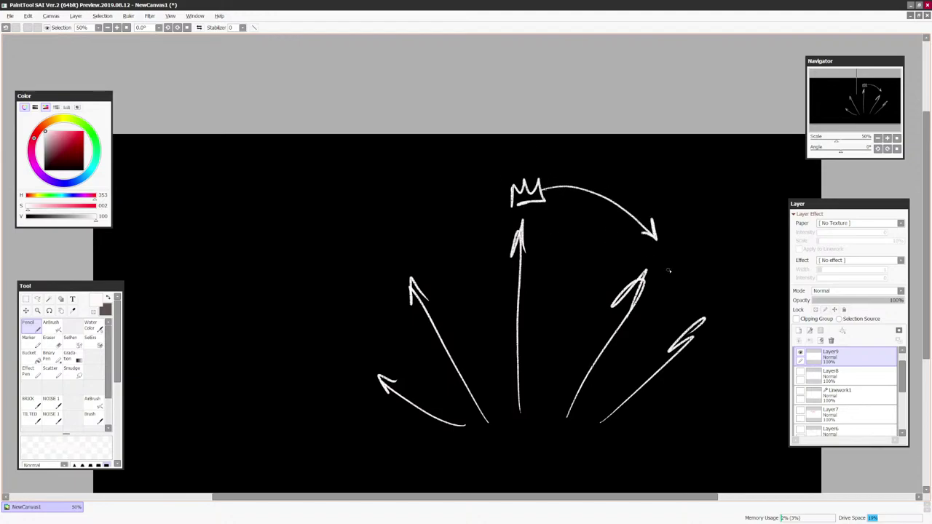
{"action": "scroll", "coordinate": [707, 195], "scroll_direction": "down", "scroll_amount": 2}
{"action": "scroll", "coordinate": [707, 195], "scroll_direction": "up", "scroll_amount": 1}
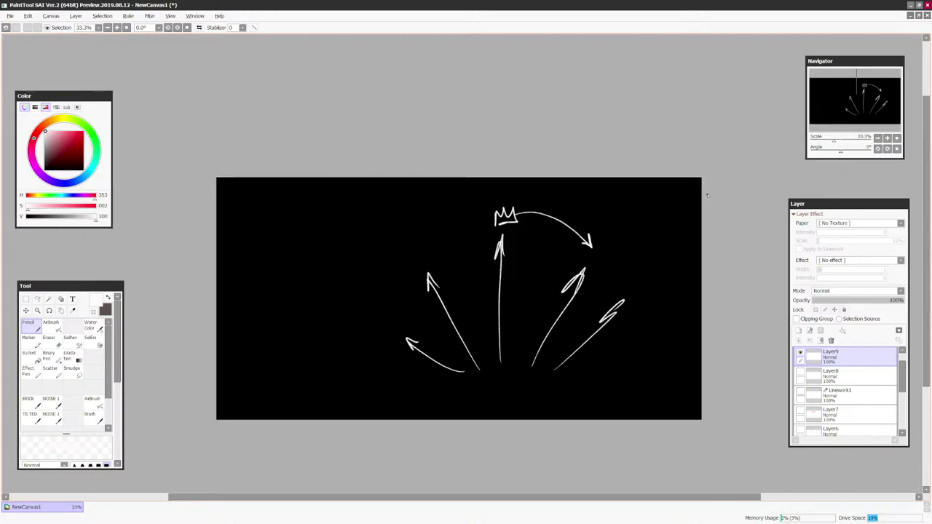
Clear the fan sketch and draw a tall vertical arrow topped by a crown with a handwritten label beside it
{"action": "key", "text": "Delete"}
{"action": "left_click_drag", "start_coordinate": [505, 396], "coordinate": [511, 249]}
{"action": "mouse_move", "coordinate": [508, 256]}
{"action": "left_mouse_down"}
{"action": "mouse_move", "coordinate": [513, 236]}
{"action": "mouse_move", "coordinate": [514, 249]}
{"action": "left_mouse_up"}
{"action": "mouse_move", "coordinate": [506, 225]}
{"action": "left_mouse_down"}
{"action": "mouse_move", "coordinate": [508, 208]}
{"action": "mouse_move", "coordinate": [527, 227]}
{"action": "mouse_move", "coordinate": [619, 209]}
{"action": "mouse_move", "coordinate": [611, 252]}
{"action": "left_mouse_up"}
Add two shorter slanted arrows with handwritten labels at their tips, linking the three labels in sequence with small arrows
{"action": "left_click_drag", "start_coordinate": [559, 384], "coordinate": [608, 281]}
{"action": "mouse_move", "coordinate": [619, 256]}
{"action": "left_mouse_down"}
{"action": "mouse_move", "coordinate": [619, 268]}
{"action": "mouse_move", "coordinate": [655, 256]}
{"action": "mouse_move", "coordinate": [674, 256]}
{"action": "mouse_move", "coordinate": [674, 268]}
{"action": "left_mouse_up"}
{"action": "mouse_move", "coordinate": [610, 379]}
{"action": "left_mouse_down"}
{"action": "mouse_move", "coordinate": [654, 299]}
{"action": "mouse_move", "coordinate": [655, 312]}
{"action": "left_mouse_up"}
{"action": "mouse_move", "coordinate": [663, 291]}
{"action": "left_mouse_down"}
{"action": "mouse_move", "coordinate": [667, 308]}
{"action": "mouse_move", "coordinate": [685, 304]}
{"action": "left_mouse_up"}
{"action": "left_click_drag", "start_coordinate": [639, 267], "coordinate": [654, 296]}
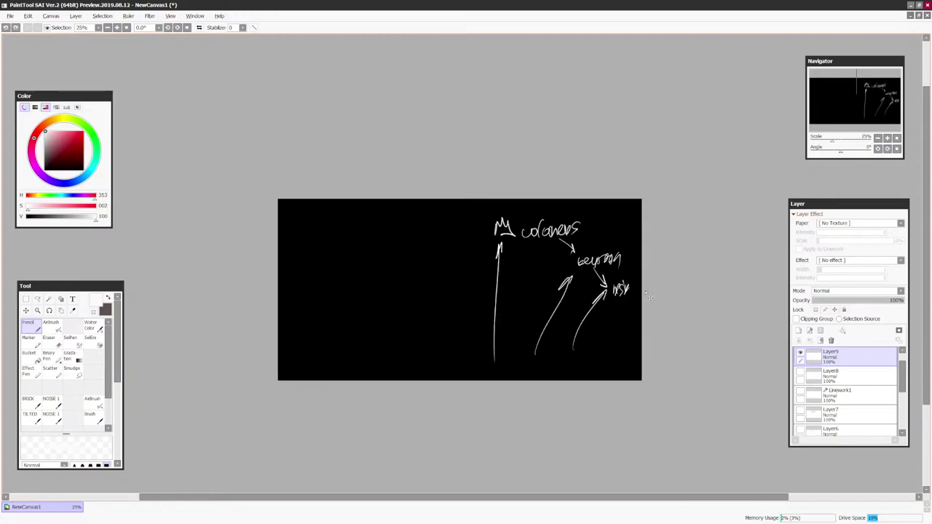
Circle the labels at the tips of the two slanted arrows
{"action": "mouse_move", "coordinate": [671, 256]}
{"action": "left_mouse_down"}
{"action": "mouse_move", "coordinate": [624, 287]}
{"action": "mouse_move", "coordinate": [610, 246]}
{"action": "left_mouse_up"}
{"action": "mouse_move", "coordinate": [691, 276]}
{"action": "left_mouse_down"}
{"action": "mouse_move", "coordinate": [645, 336]}
{"action": "mouse_move", "coordinate": [642, 290]}
{"action": "left_mouse_up"}
{"action": "key", "text": "Page_Down"}
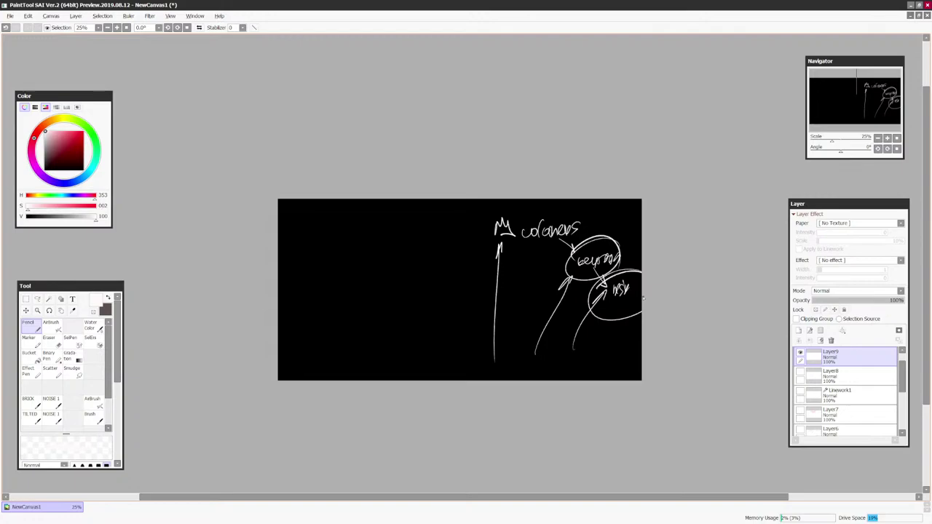
Reposition the arrow diagram on the canvas and mark the bases of its three arrows with short ticks
{"action": "left_click_drag", "start_coordinate": [737, 403], "coordinate": [697, 396]}
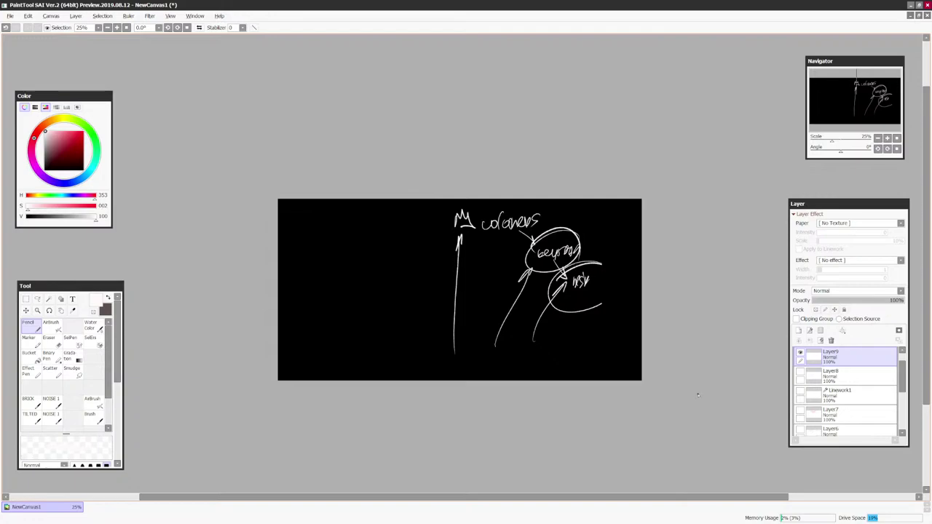
{"action": "mouse_move", "coordinate": [532, 339]}
{"action": "left_mouse_down"}
{"action": "mouse_move", "coordinate": [528, 352]}
{"action": "mouse_move", "coordinate": [464, 347]}
{"action": "left_mouse_up"}
{"action": "key", "text": "Page_Up"}
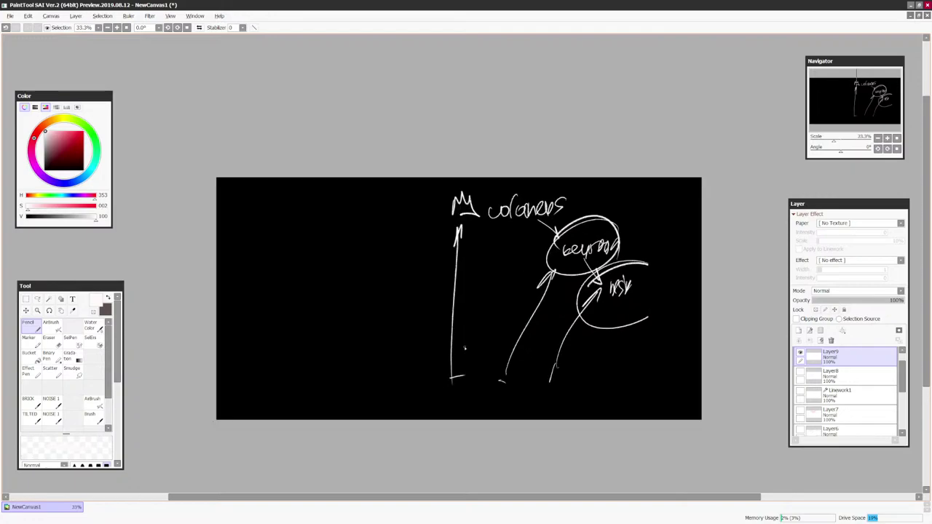
{"action": "left_click_drag", "start_coordinate": [720, 382], "coordinate": [716, 400]}
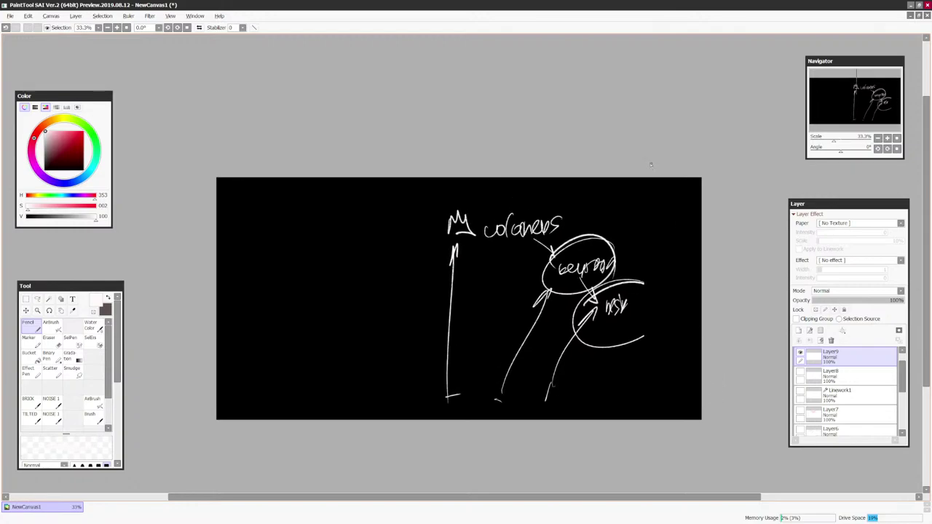
Draw a temporary short arrow pointing at the label beside the crown and undo it
{"action": "left_click_drag", "start_coordinate": [610, 185], "coordinate": [572, 210]}
{"action": "left_click_drag", "start_coordinate": [591, 197], "coordinate": [570, 210]}
{"action": "scroll", "coordinate": [572, 210], "scroll_direction": "up", "scroll_amount": 1}
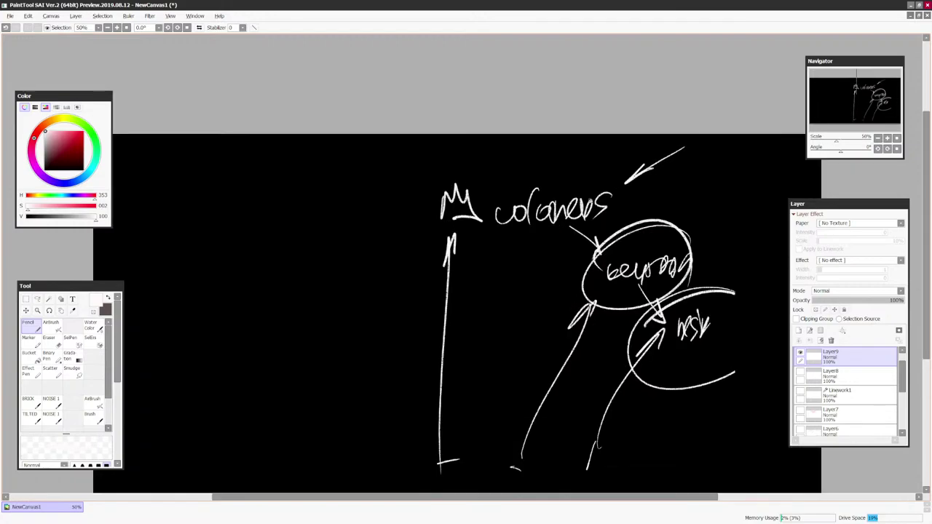
{"action": "key", "text": "Page_Down"}
{"action": "key", "text": "Page_Down"}
{"action": "key", "text": "Page_Up"}
{"action": "key", "text": "Page_Up"}
{"action": "left_click_drag", "start_coordinate": [707, 402], "coordinate": [677, 375]}
{"action": "key", "text": "ctrl+z"}
{"action": "scroll", "coordinate": [668, 363], "scroll_direction": "down", "scroll_amount": 1}
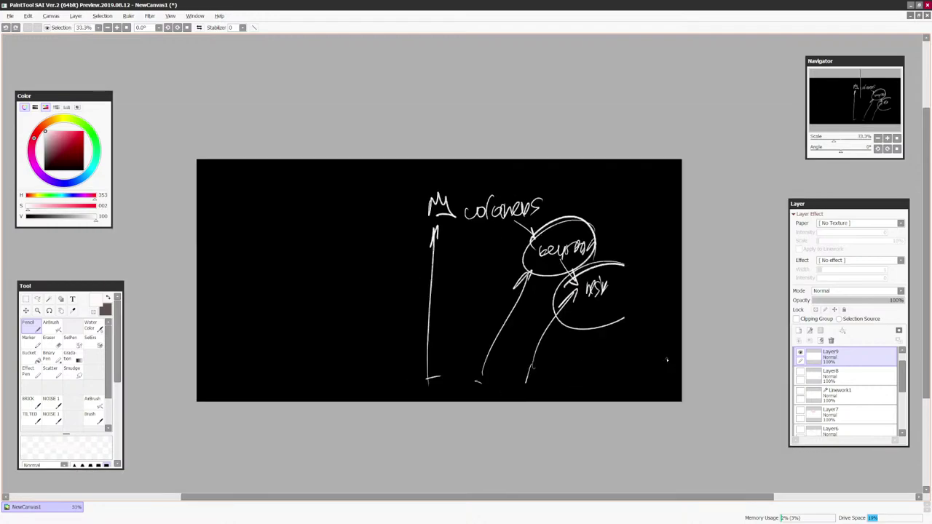
{"action": "scroll", "coordinate": [666, 359], "scroll_direction": "up", "scroll_amount": 1}
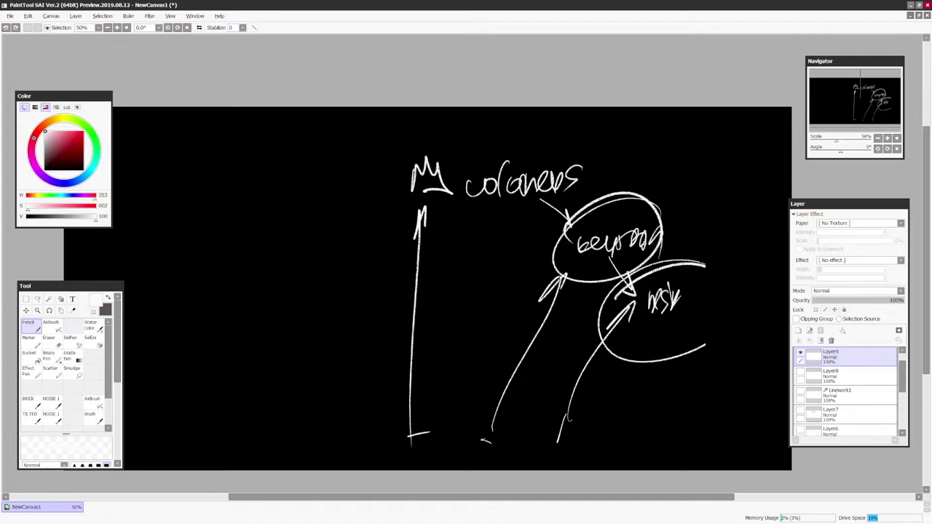
{"action": "key", "text": "alt+Tab"}
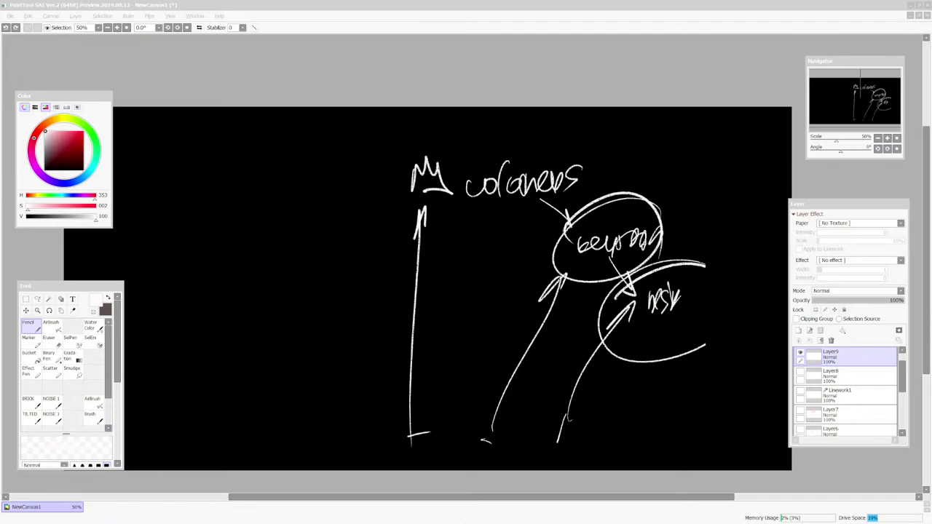
{"action": "left_click", "coordinate": [723, 278]}
{"action": "scroll", "coordinate": [721, 275], "scroll_direction": "down", "scroll_amount": 4}
{"action": "scroll", "coordinate": [721, 275], "scroll_direction": "up", "scroll_amount": 4}
{"action": "left_click_drag", "start_coordinate": [707, 348], "coordinate": [707, 369]}
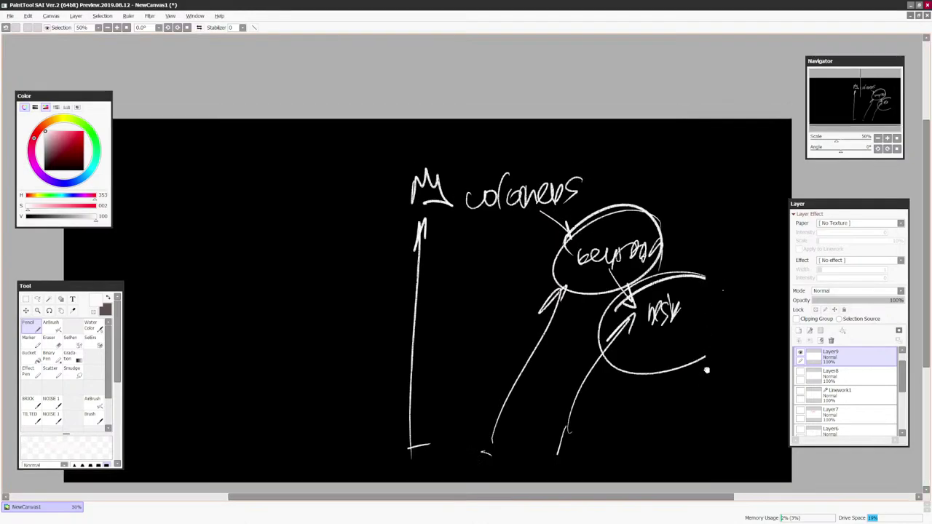
{"action": "mouse_move", "coordinate": [403, 171]}
{"action": "left_mouse_down"}
{"action": "mouse_move", "coordinate": [464, 233]}
{"action": "mouse_move", "coordinate": [586, 175]}
{"action": "mouse_move", "coordinate": [401, 170]}
{"action": "left_mouse_up"}
{"action": "scroll", "coordinate": [402, 170], "scroll_direction": "down", "scroll_amount": 2}
{"action": "key", "text": "ctrl+z"}
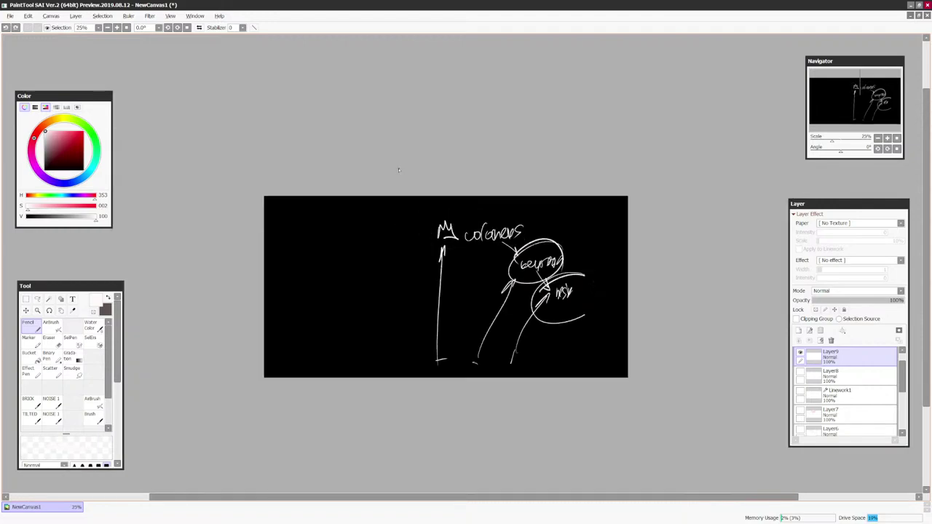
{"action": "scroll", "coordinate": [739, 272], "scroll_direction": "up", "scroll_amount": 1}
{"action": "scroll", "coordinate": [718, 387], "scroll_direction": "up", "scroll_amount": 1}
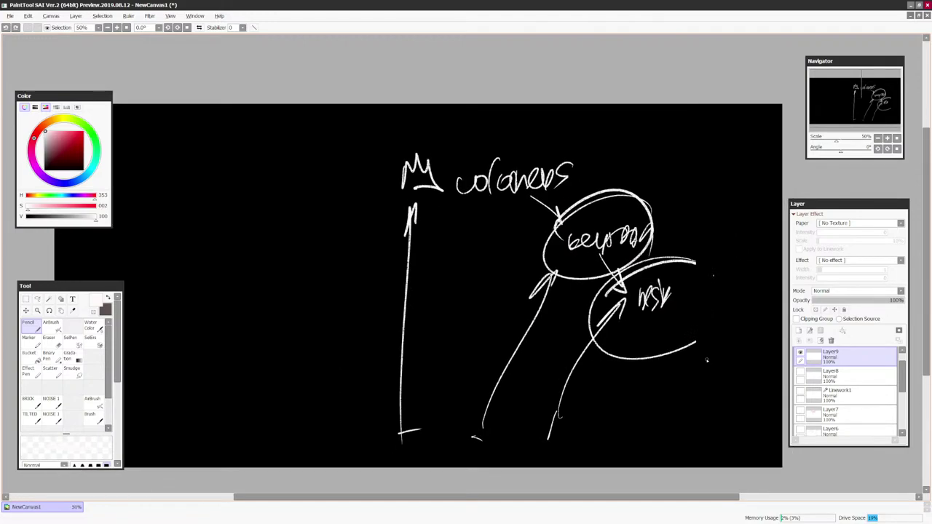
{"action": "scroll", "coordinate": [706, 359], "scroll_direction": "down", "scroll_amount": 1}
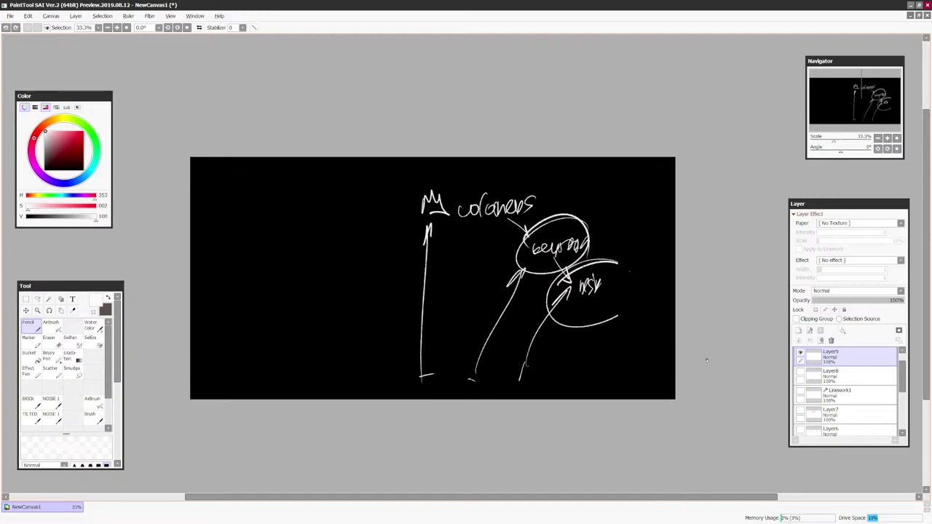
{"action": "scroll", "coordinate": [706, 360], "scroll_direction": "up", "scroll_amount": 1}
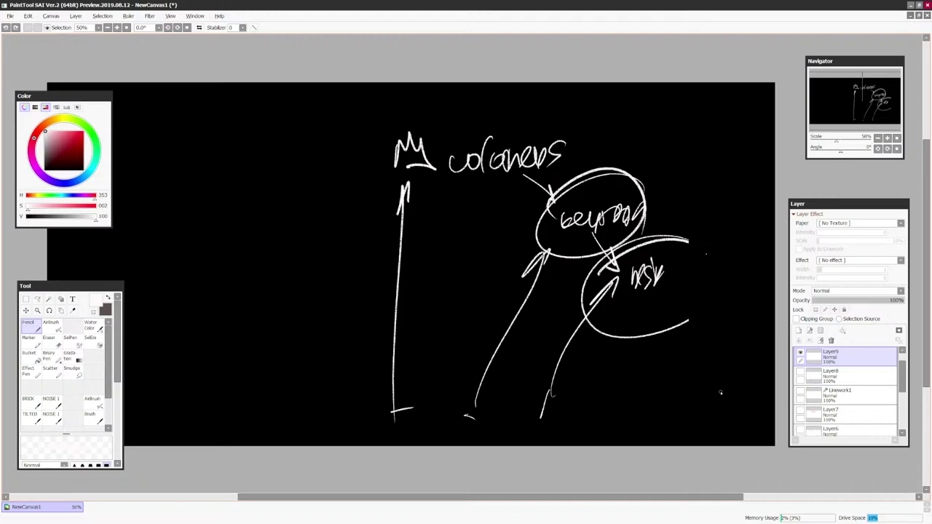
Draw a horizontal arrow from a circled start mark to "B" in the empty canvas area, with short diverging strokes above and below its start
{"action": "key", "text": "Page_Down"}
{"action": "left_click_drag", "start_coordinate": [518, 343], "coordinate": [743, 361]}
{"action": "key", "text": "Page_Up"}
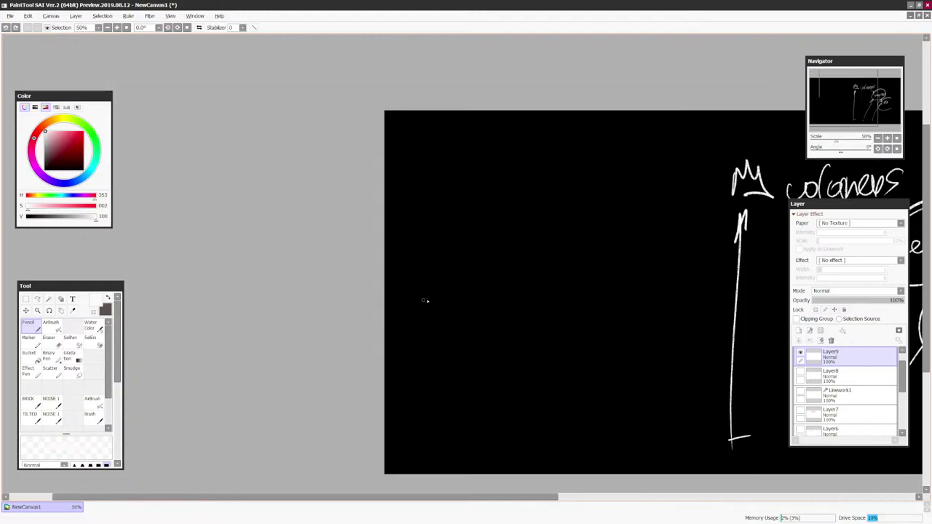
{"action": "left_click_drag", "start_coordinate": [419, 300], "coordinate": [616, 304]}
{"action": "mouse_move", "coordinate": [596, 297]}
{"action": "left_mouse_down"}
{"action": "mouse_move", "coordinate": [616, 304]}
{"action": "mouse_move", "coordinate": [605, 307]}
{"action": "left_mouse_up"}
{"action": "left_click_drag", "start_coordinate": [421, 325], "coordinate": [431, 329]}
{"action": "mouse_move", "coordinate": [422, 316]}
{"action": "left_mouse_down"}
{"action": "mouse_move", "coordinate": [413, 329]}
{"action": "mouse_move", "coordinate": [418, 319]}
{"action": "left_mouse_up"}
{"action": "left_click_drag", "start_coordinate": [603, 324], "coordinate": [601, 346]}
{"action": "left_click_drag", "start_coordinate": [434, 286], "coordinate": [452, 241]}
{"action": "mouse_move", "coordinate": [459, 318]}
{"action": "left_mouse_down"}
{"action": "mouse_move", "coordinate": [466, 339]}
{"action": "mouse_move", "coordinate": [472, 329]}
{"action": "left_mouse_up"}
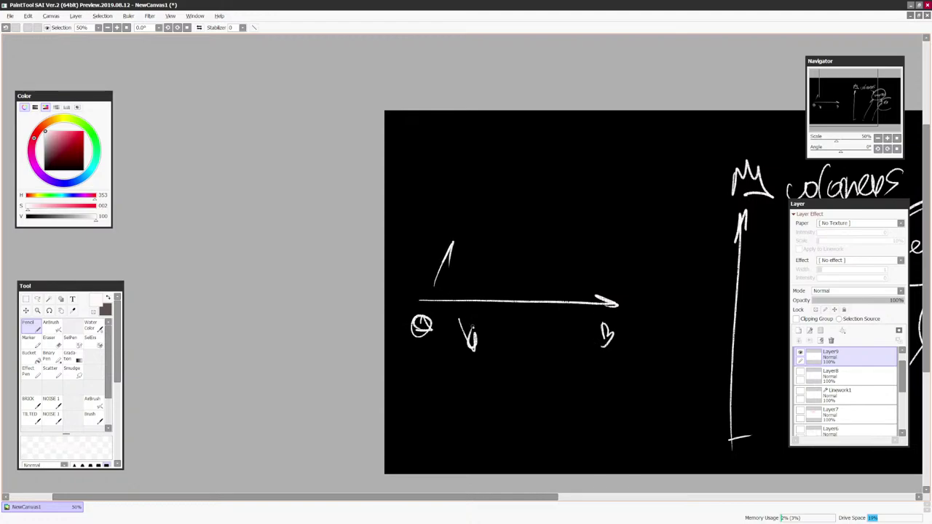